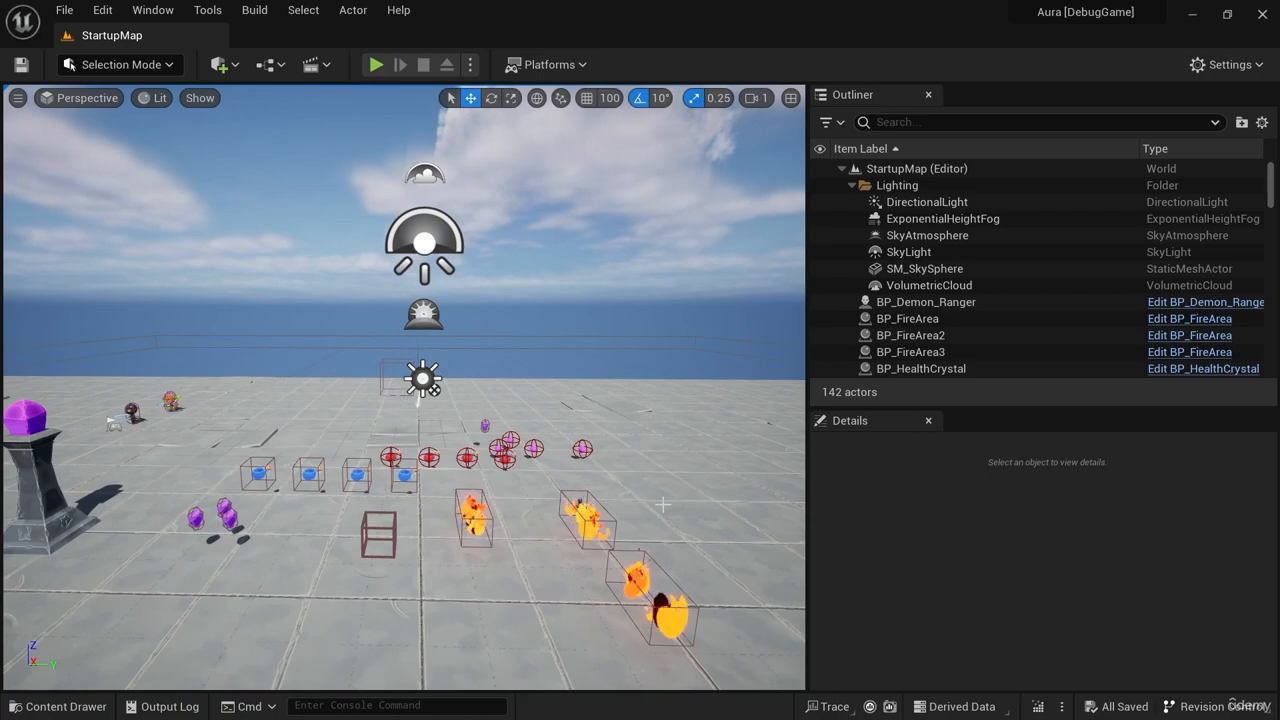
# Look over the startup level's pickups, fire areas, enemies and crystal pedestal from several viewpoints.
pyautogui.moveTo(667, 502); pyautogui.dragTo(695, 455, button='right')
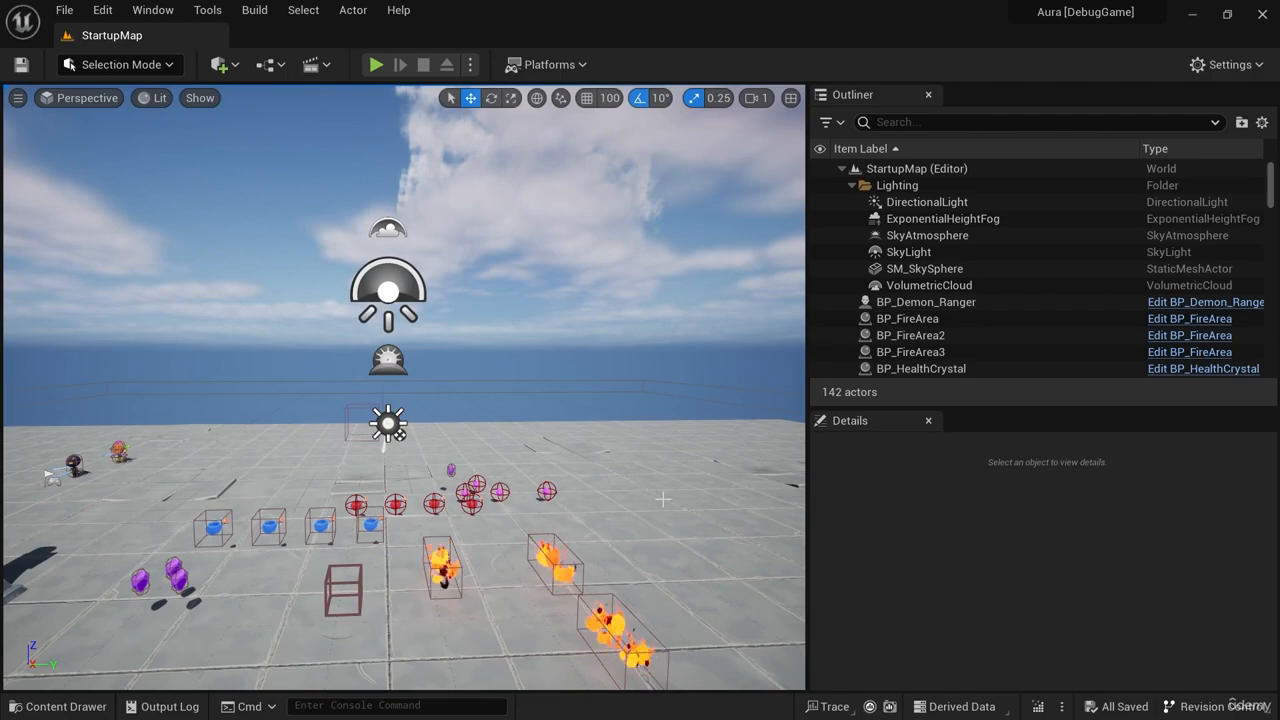
pyautogui.moveTo(658, 498); pyautogui.dragTo(668, 532, button='right')
pyautogui.press('w')
pyautogui.moveTo(531, 490); pyautogui.dragTo(490, 480, button='right')
pyautogui.press('s')
pyautogui.moveTo(564, 420); pyautogui.dragTo(600, 424, button='right')
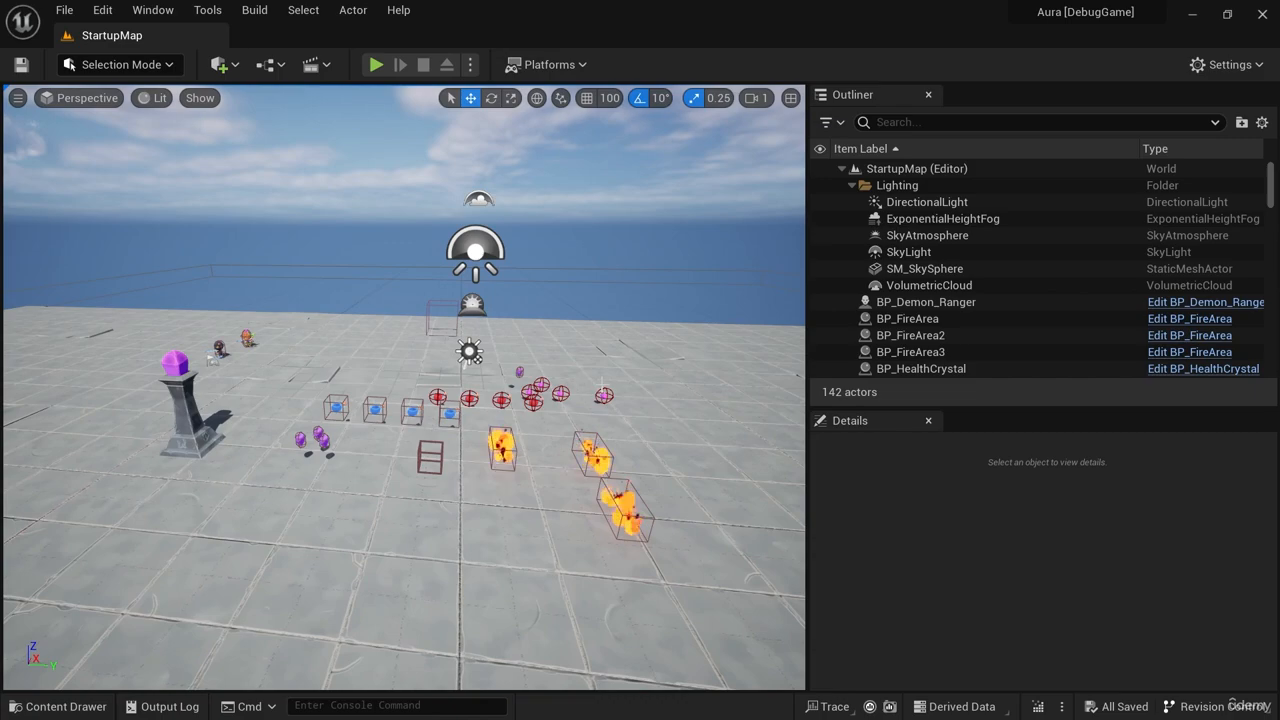
pyautogui.moveTo(641, 494); pyautogui.dragTo(568, 492, button='right')
pyautogui.press('w')
pyautogui.press('s')
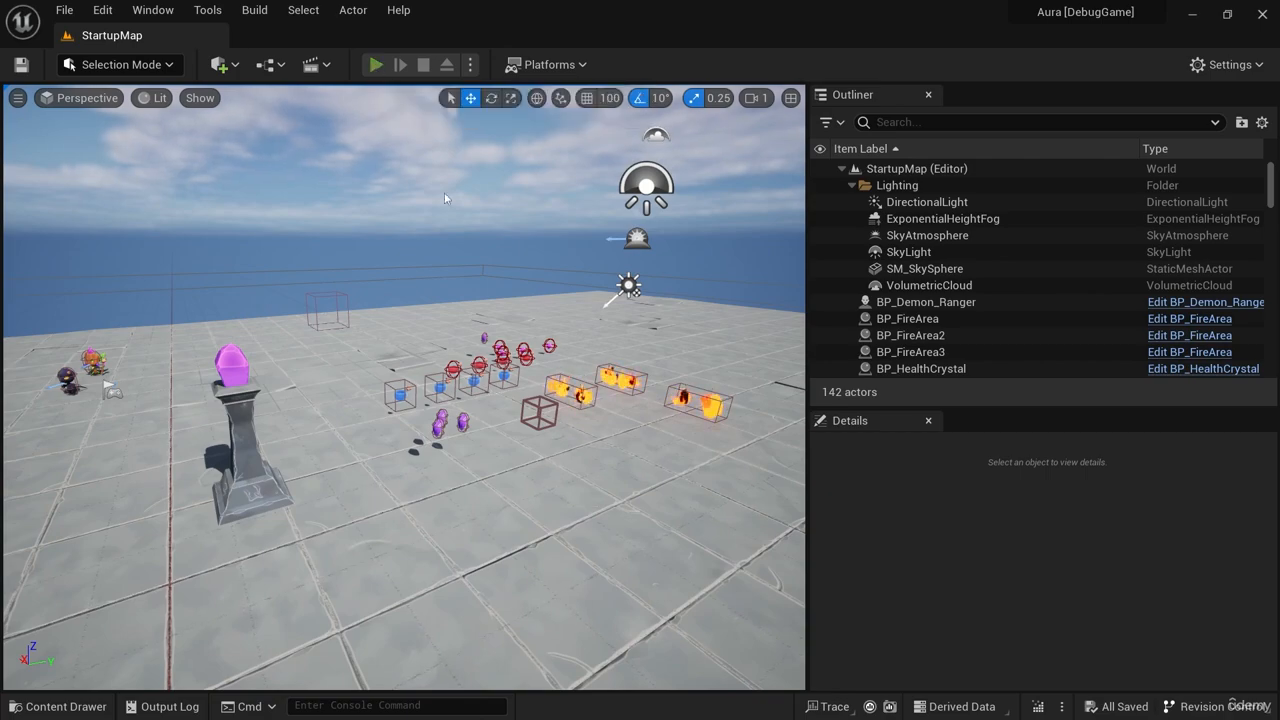
# Briefly play the startup level, stop it, and examine the crystal pedestal and the surrounding actors up close and from afar.
pyautogui.hotkey('alt', 'p')
pyautogui.press('Escape')
pyautogui.moveTo(511, 440); pyautogui.dragTo(550, 445, button='right')
pyautogui.press('w')
pyautogui.moveTo(465, 560); pyautogui.dragTo(450, 518, button='right')
pyautogui.press('w')
pyautogui.press('e')
pyautogui.press('s')
pyautogui.moveTo(600, 470); pyautogui.dragTo(558, 553, button='right')
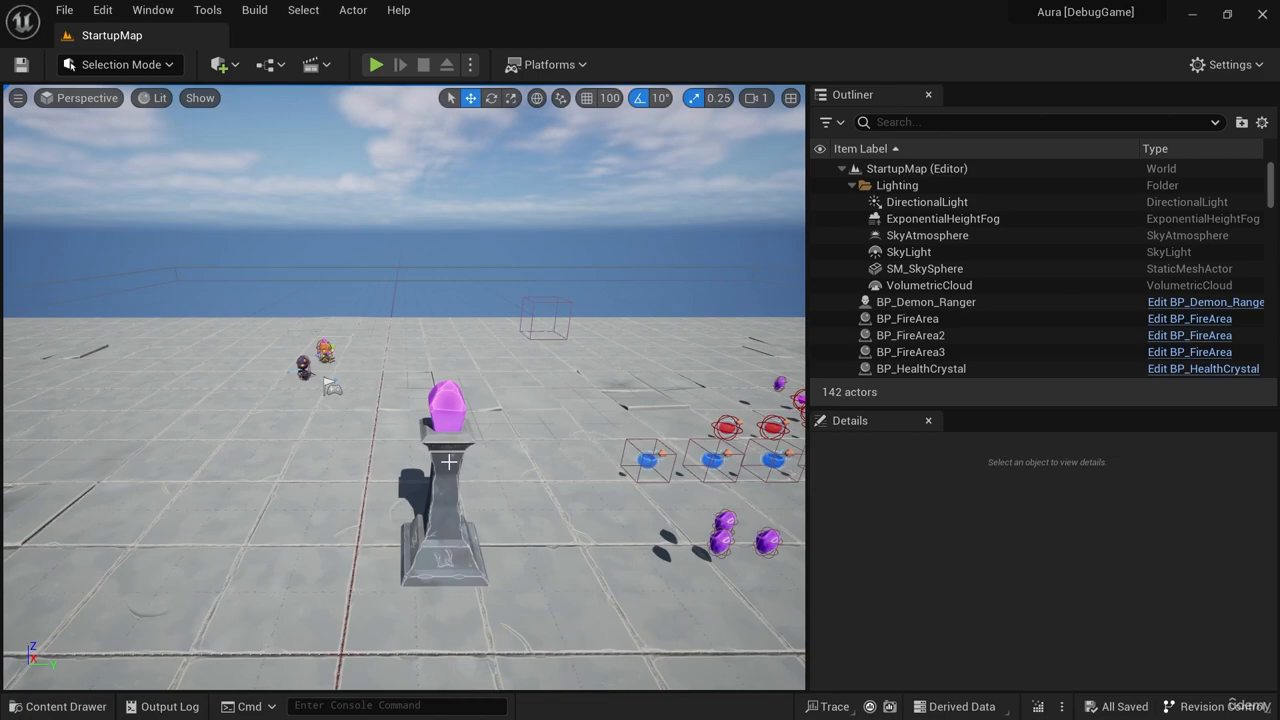
pyautogui.moveTo(567, 537); pyautogui.dragTo(675, 518, button='right')
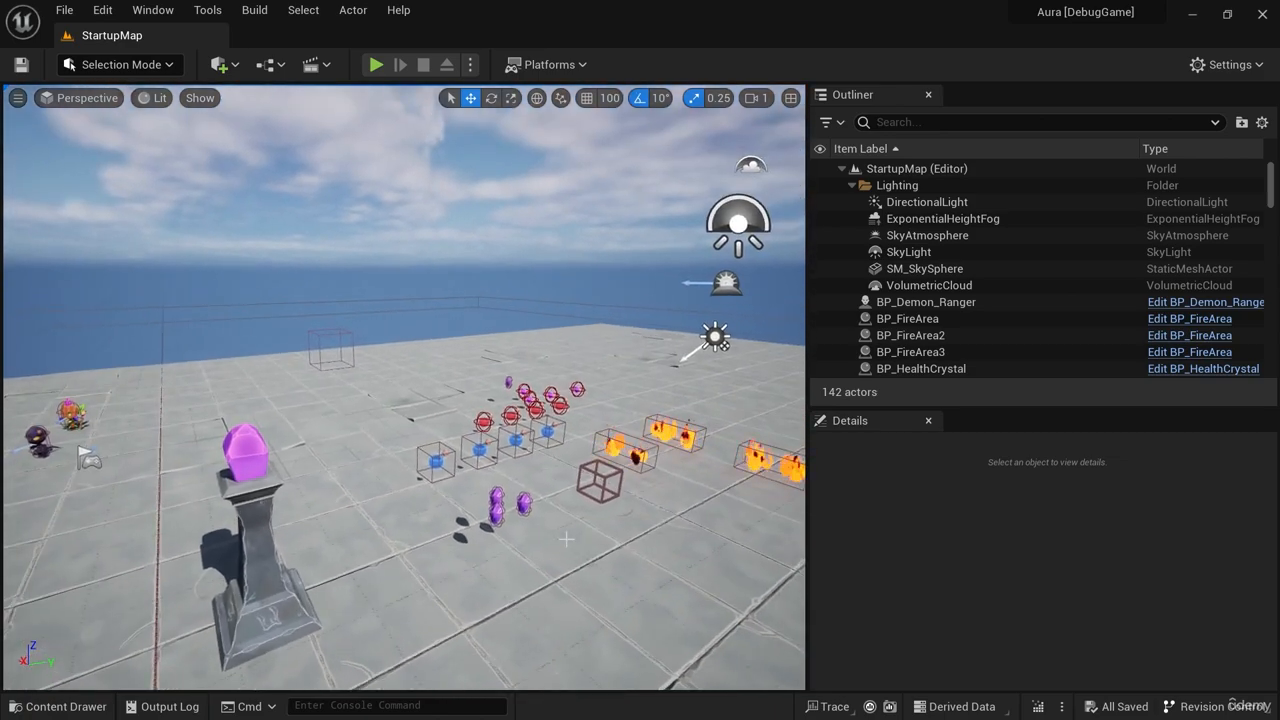
pyautogui.moveTo(566, 537); pyautogui.dragTo(641, 545, button='right')
pyautogui.moveTo(641, 547)
pyautogui.mouseDown()
pyautogui.moveTo(598, 546)
pyautogui.moveTo(624, 558)
pyautogui.mouseUp()
pyautogui.moveTo(624, 558); pyautogui.dragTo(739, 552, button='right')
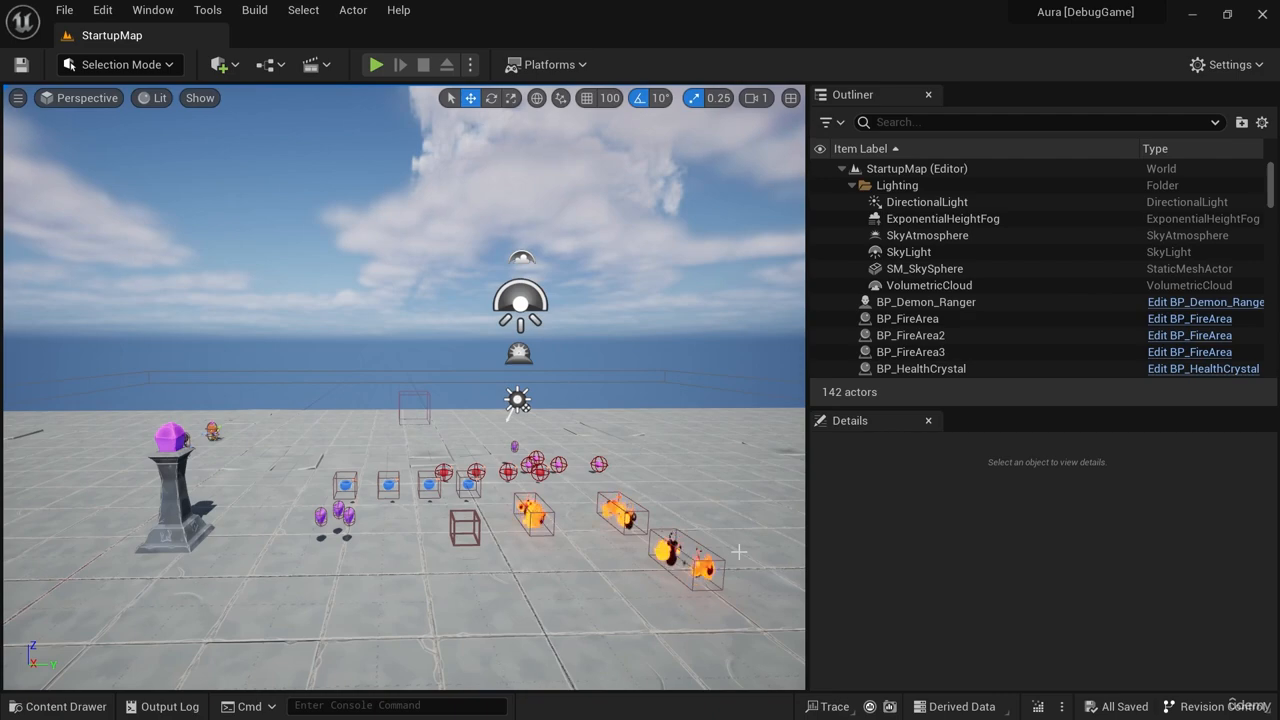
pyautogui.moveTo(665, 482); pyautogui.dragTo(712, 470, button='right')
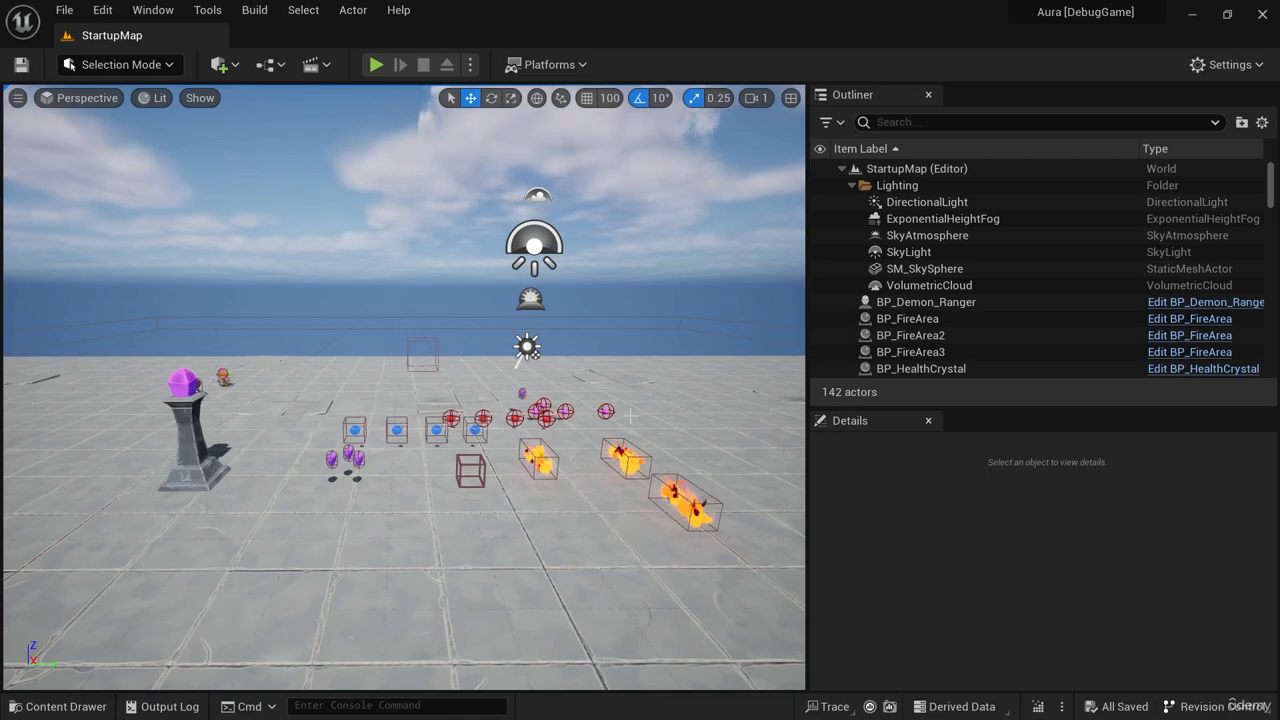
pyautogui.moveTo(631, 436); pyautogui.dragTo(618, 420, button='right')
pyautogui.moveTo(715, 469)
pyautogui.mouseDown(button='right')
pyautogui.moveTo(715, 448)
pyautogui.moveTo(719, 478)
pyautogui.mouseUp(button='right')
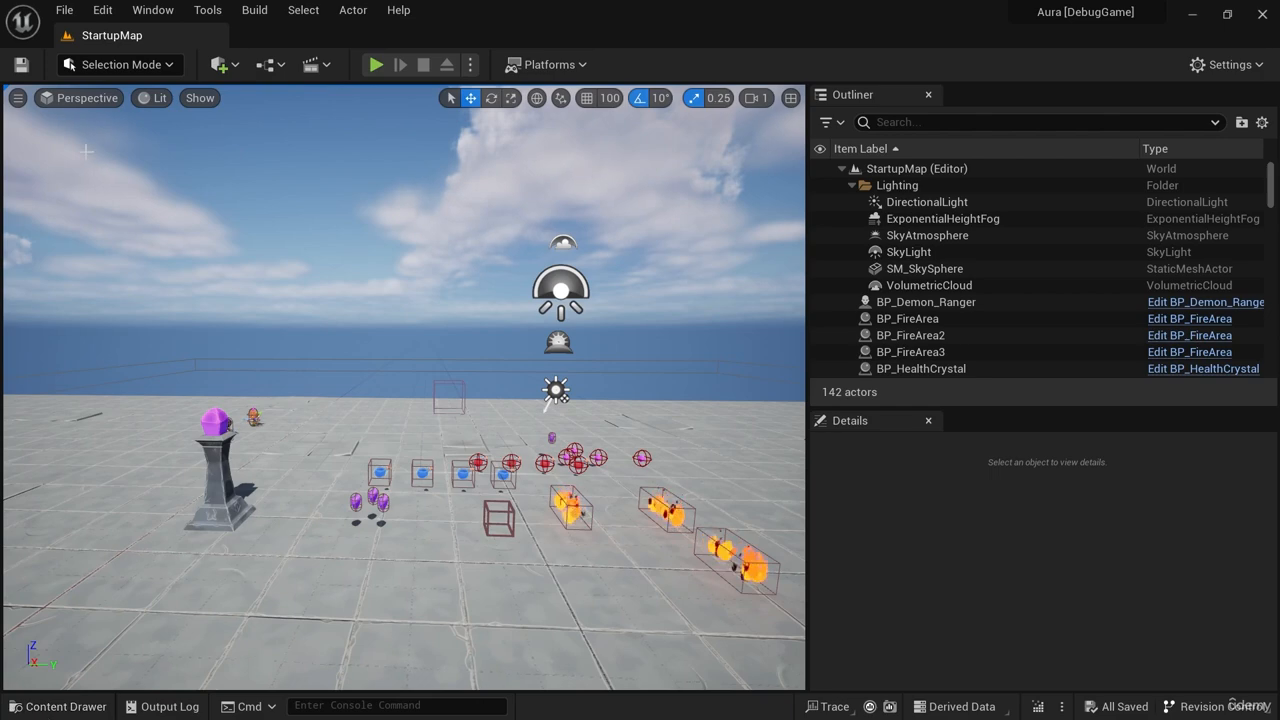
# Create a new level from the Basic template.
pyautogui.click(66, 10)
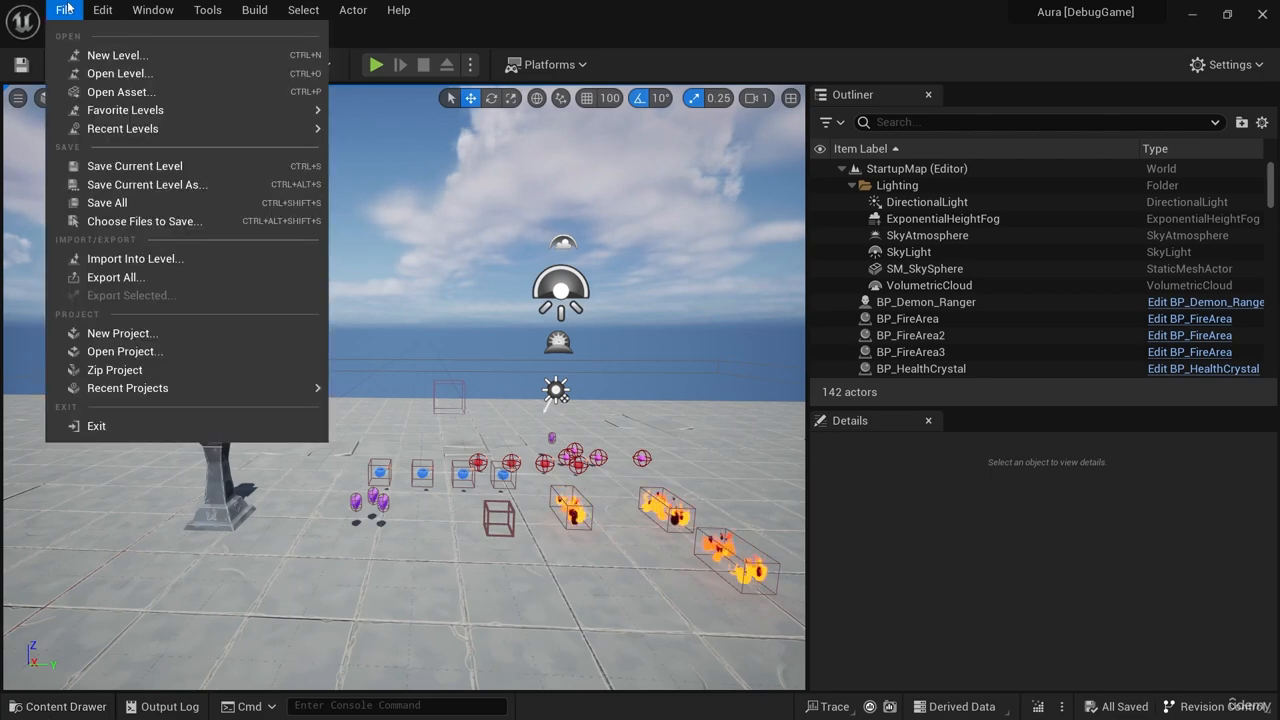
pyautogui.click(118, 56)
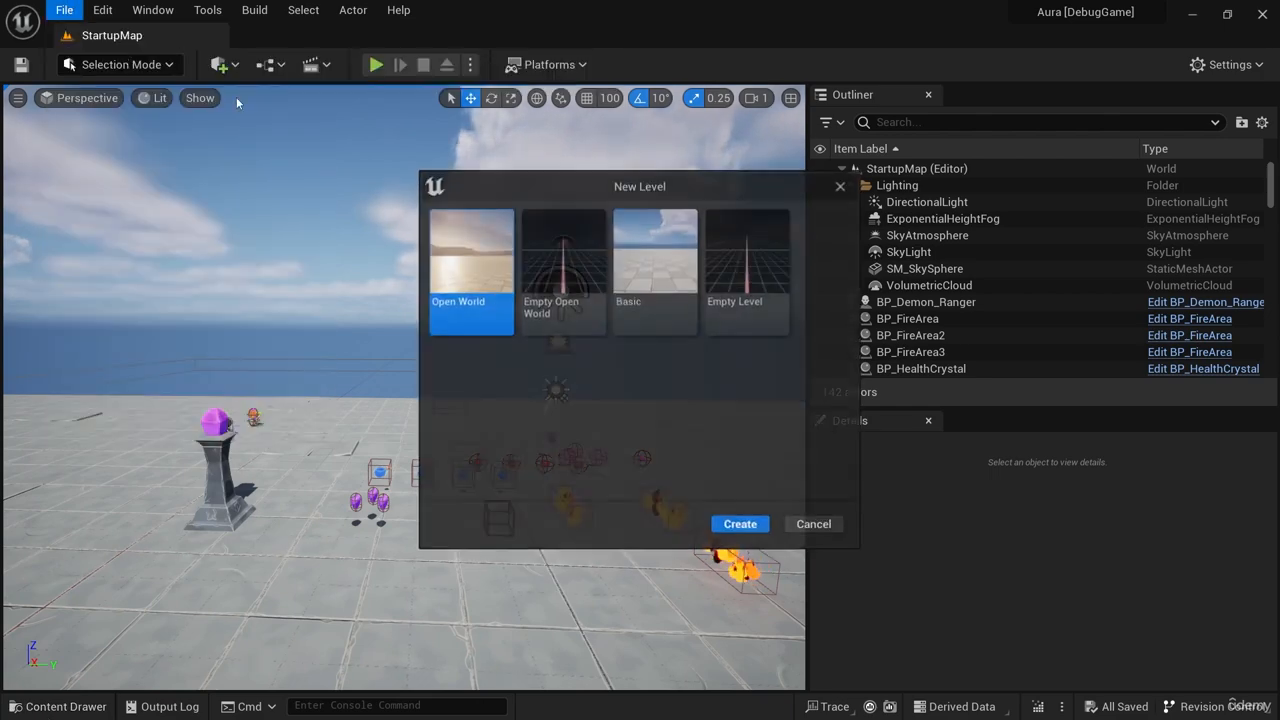
pyautogui.click(652, 290)
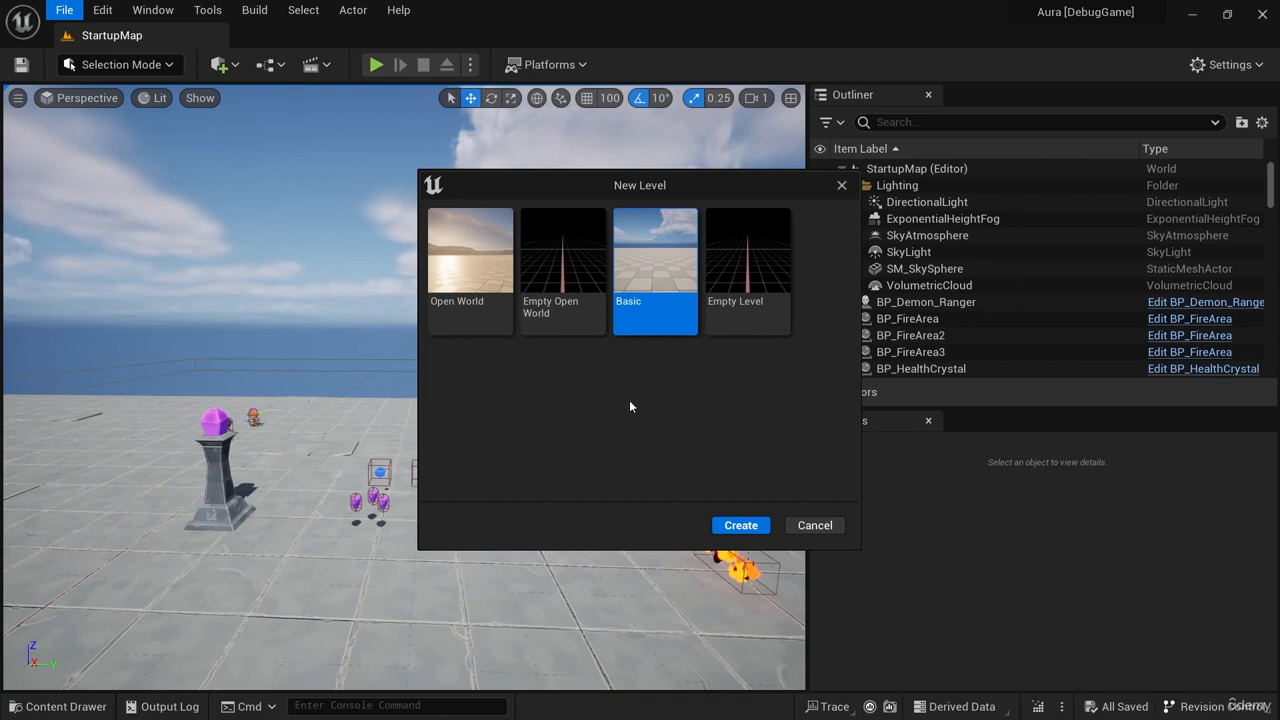
pyautogui.click(741, 525)
# Save the new level as Dungeon in the Content/Maps folder.
pyautogui.click(65, 11)
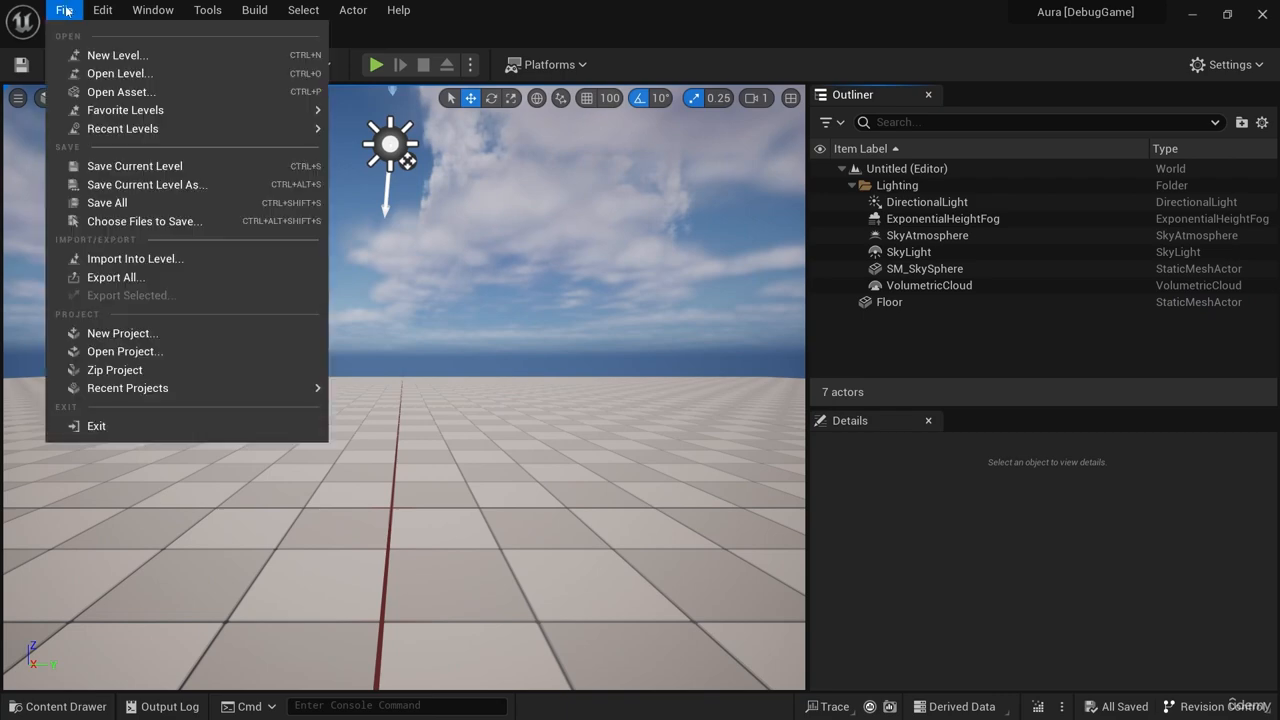
pyautogui.click(201, 186)
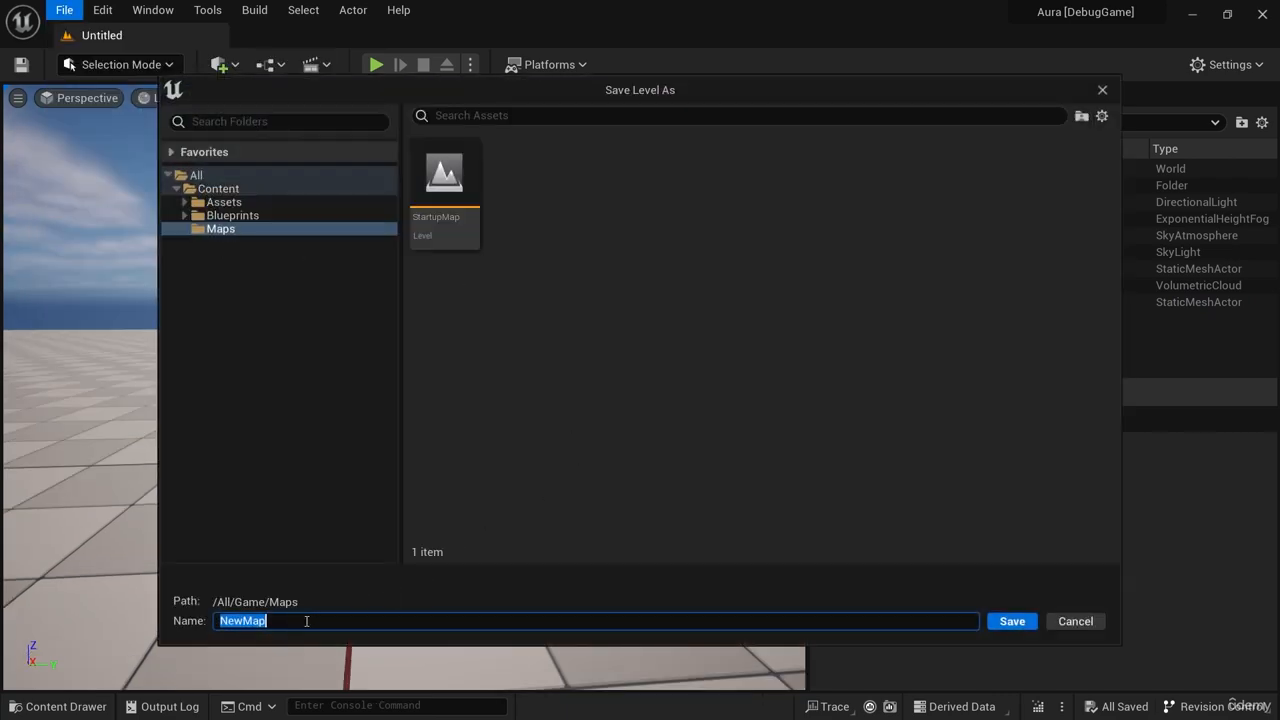
pyautogui.write('Dungeon')
pyautogui.click(1028, 618)
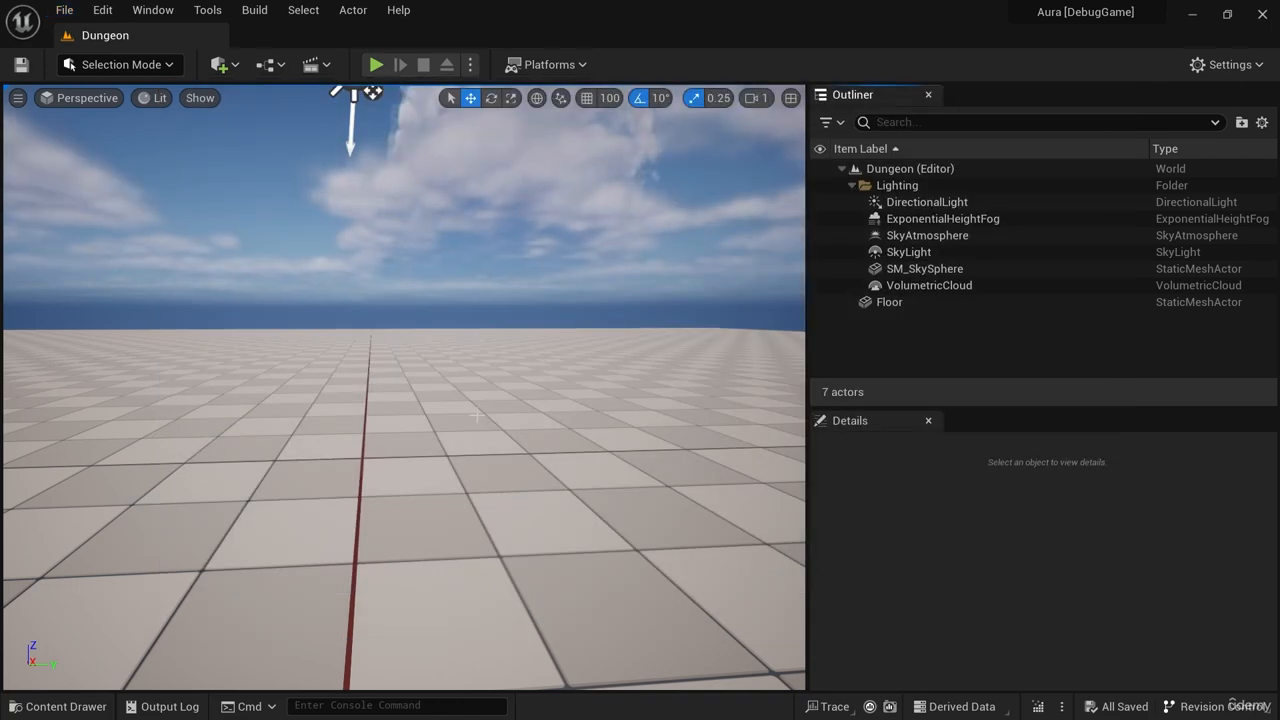
# Delete the default Floor mesh from the Dungeon level.
pyautogui.moveTo(497, 428); pyautogui.dragTo(550, 470, button='right')
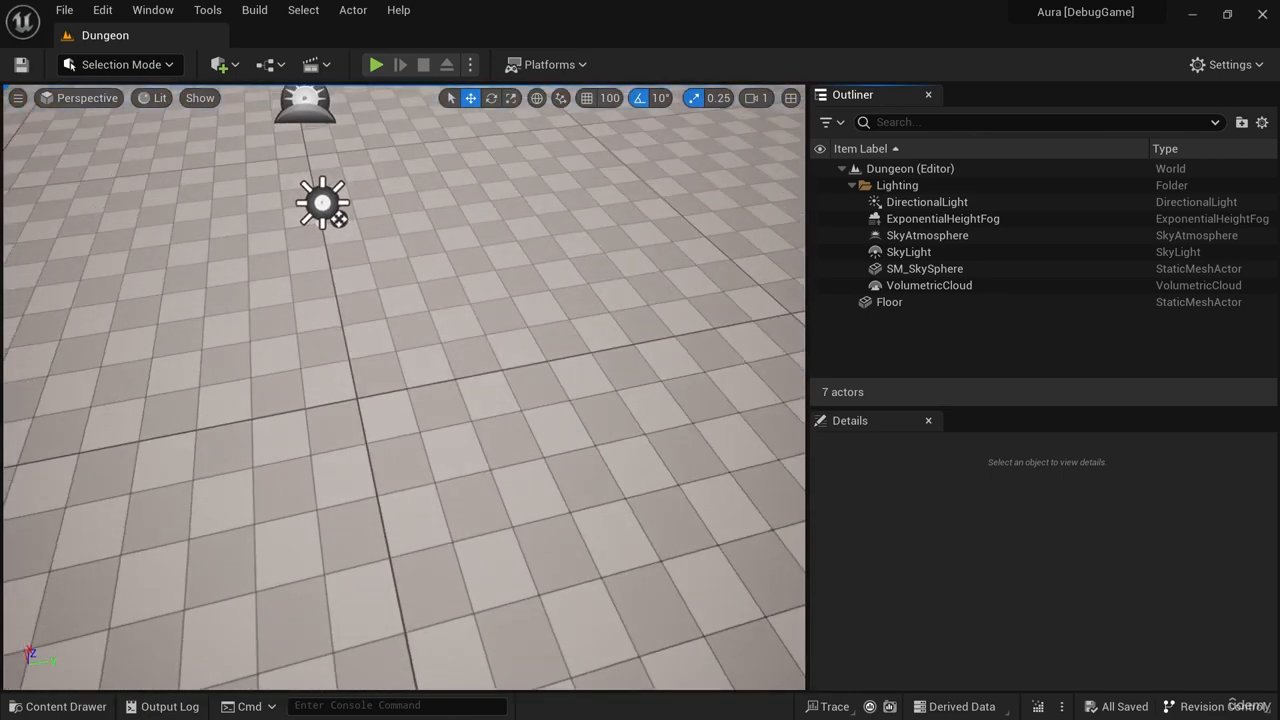
pyautogui.click(503, 528)
pyautogui.press('Delete')
pyautogui.moveTo(503, 528); pyautogui.dragTo(574, 496, button='right')
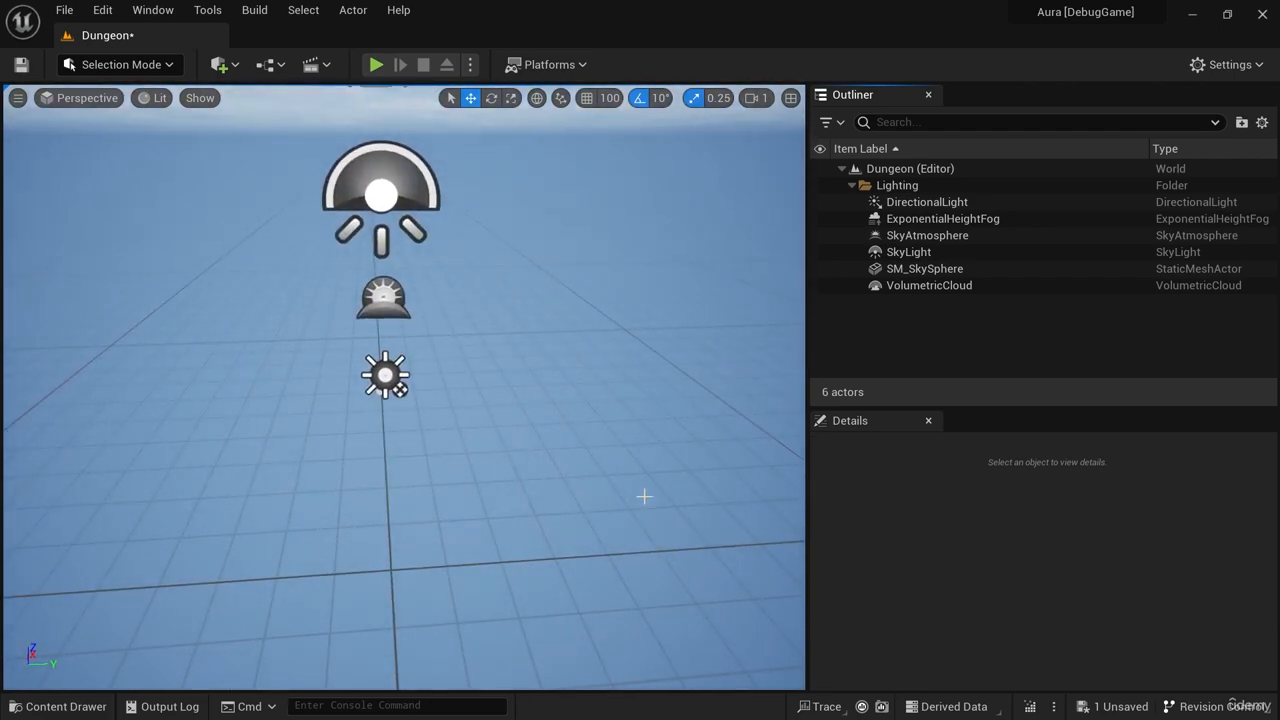
pyautogui.moveTo(615, 429); pyautogui.dragTo(591, 525, button='right')
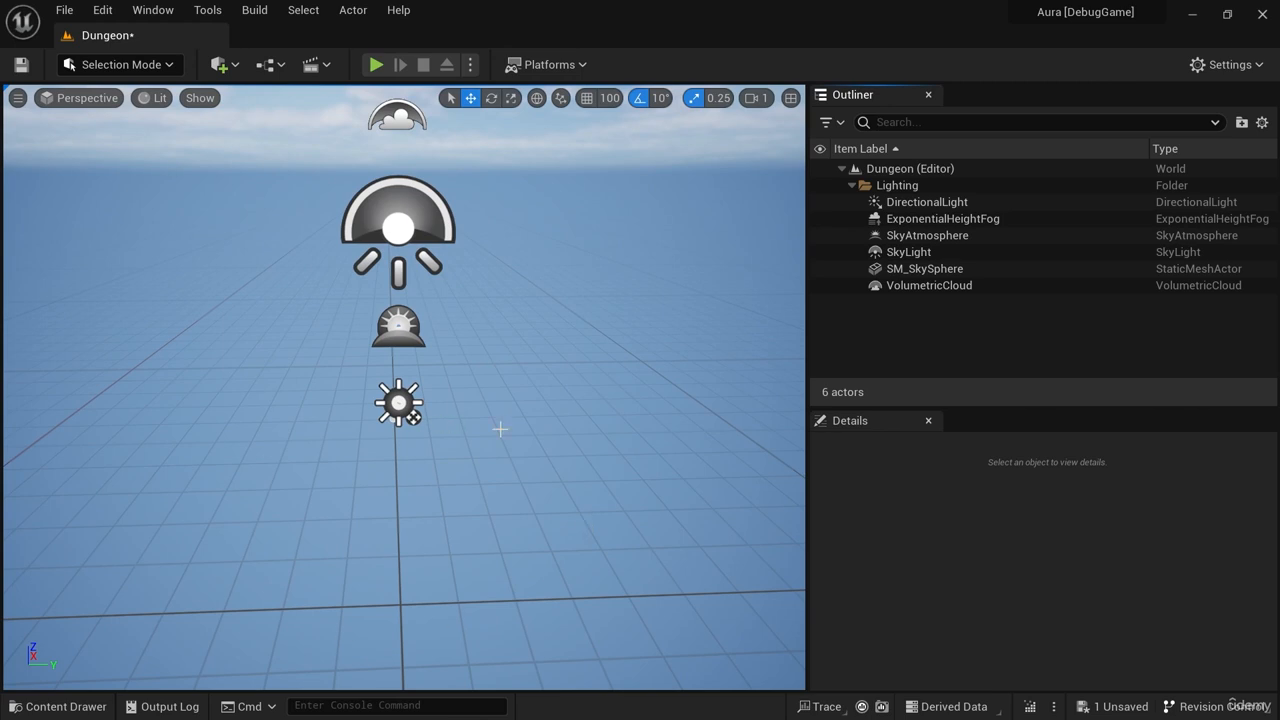
pyautogui.moveTo(500, 429); pyautogui.dragTo(500, 455, button='right')
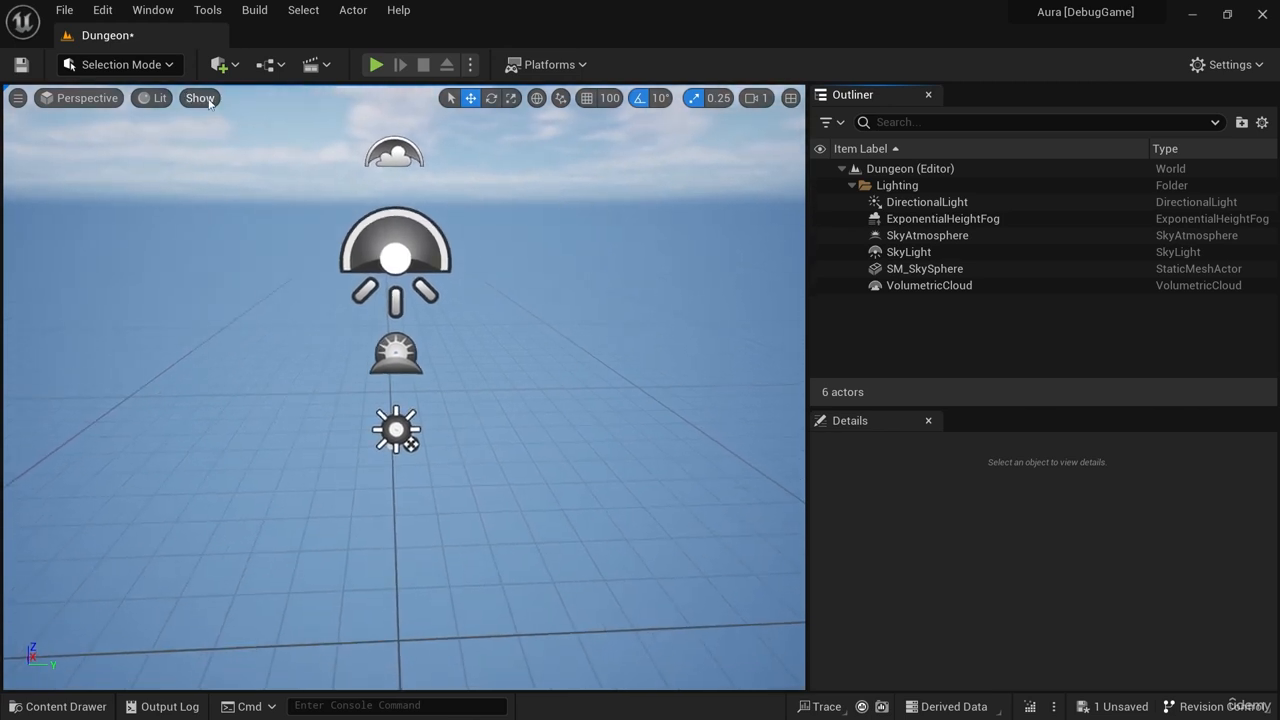
# Turn off the Grid display in the viewport.
pyautogui.click(200, 98)
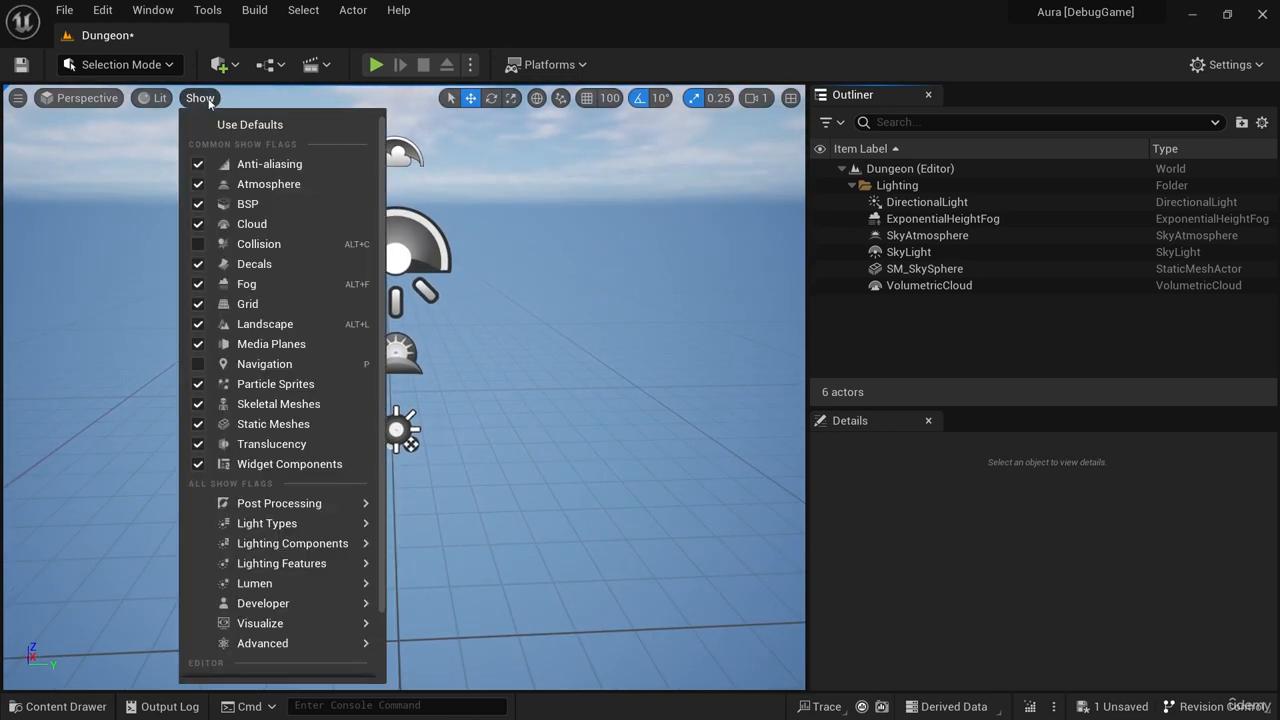
pyautogui.click(200, 304)
pyautogui.moveTo(549, 490); pyautogui.dragTo(606, 508, button='right')
pyautogui.moveTo(606, 508); pyautogui.dragTo(601, 455)
pyautogui.moveTo(601, 455); pyautogui.dragTo(601, 472, button='right')
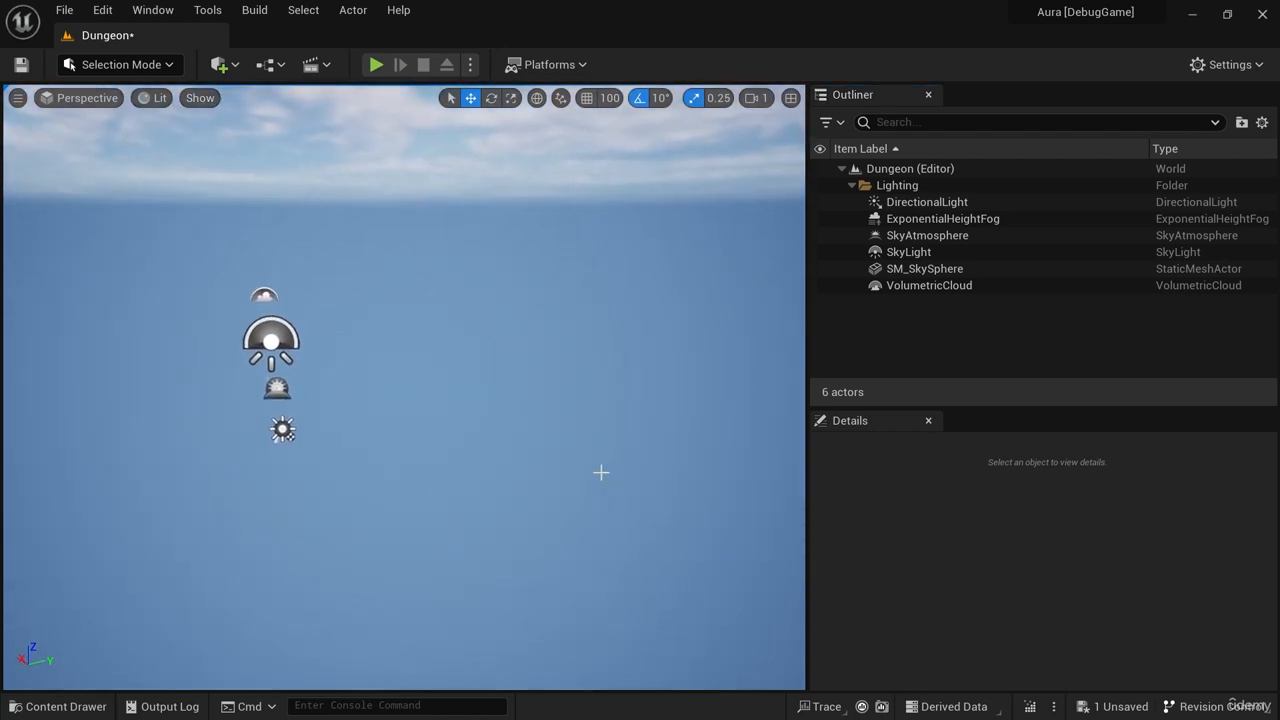
# Select the VolumetricCloud, SkyLight, SkyAtmosphere and DirectionalLight actors together and raise them higher along the Z axis.
pyautogui.click(560, 443)
pyautogui.click(264, 294)
pyautogui.keyDown('ctrl'); pyautogui.click(271, 338); pyautogui.keyUp('ctrl')
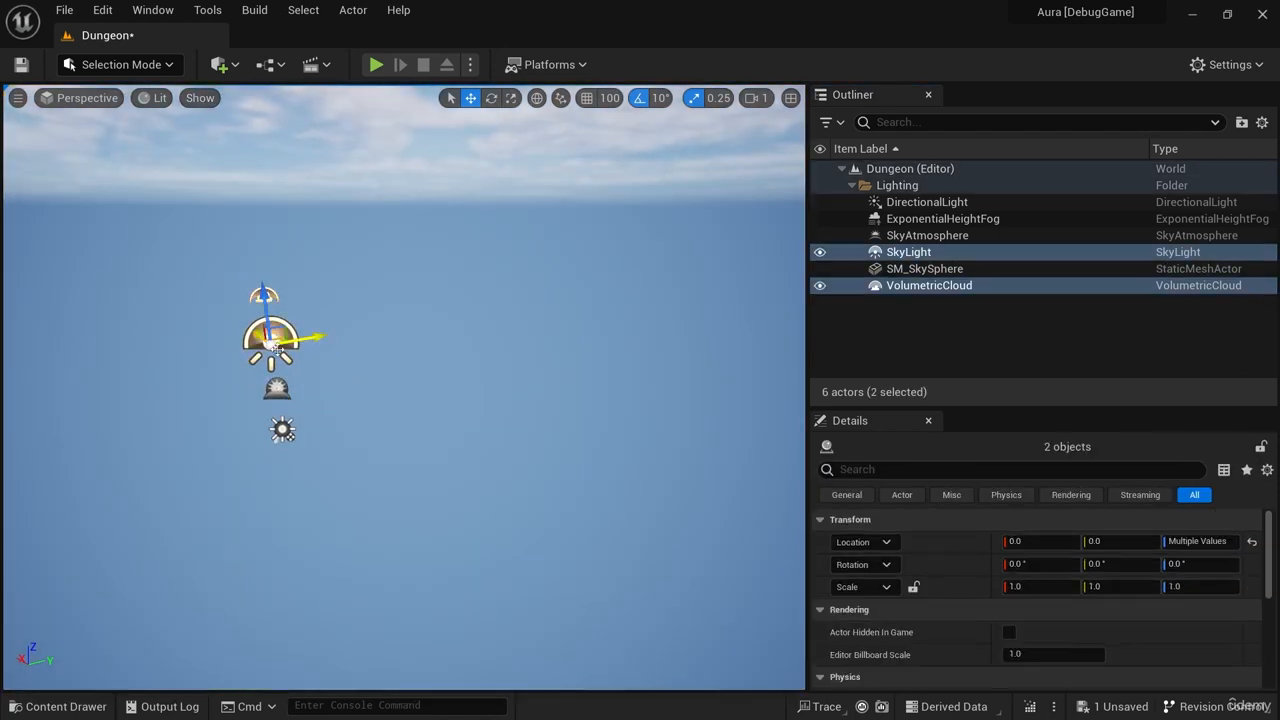
pyautogui.keyDown('ctrl'); pyautogui.click(277, 388); pyautogui.keyUp('ctrl')
pyautogui.keyDown('ctrl'); pyautogui.click(283, 430); pyautogui.keyUp('ctrl')
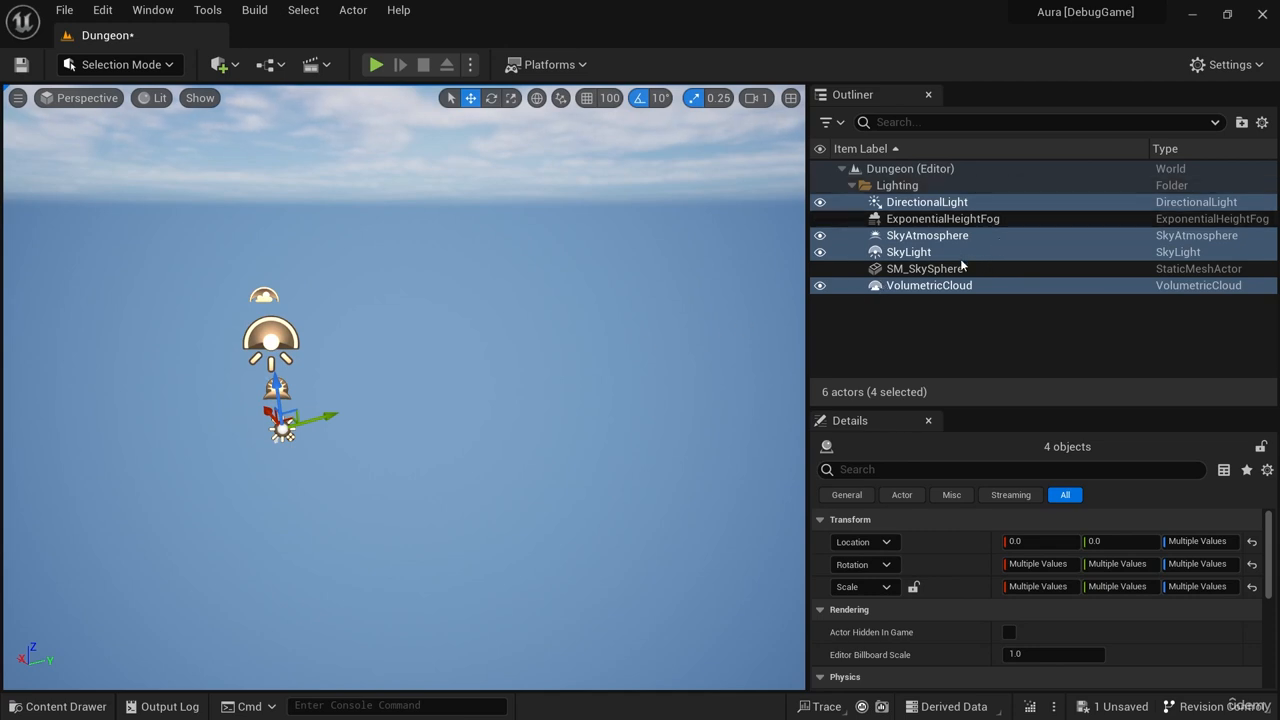
pyautogui.press('f')
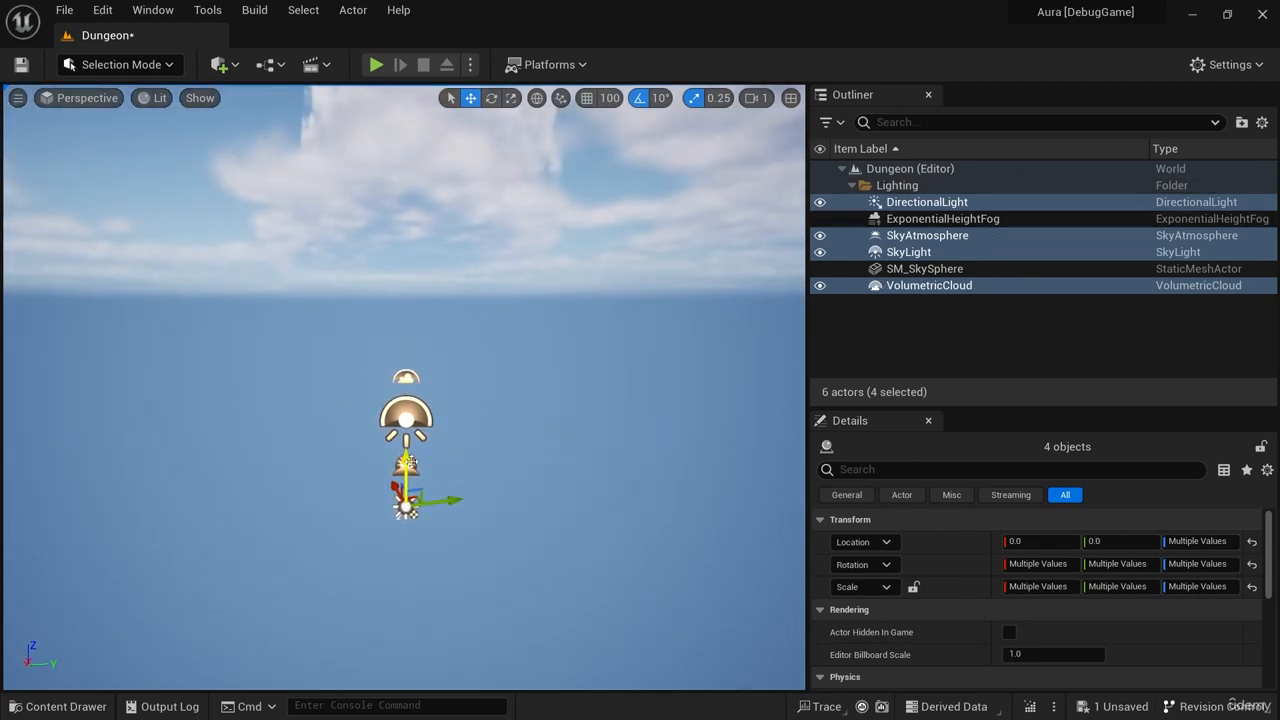
pyautogui.moveTo(410, 461); pyautogui.dragTo(390, 342)
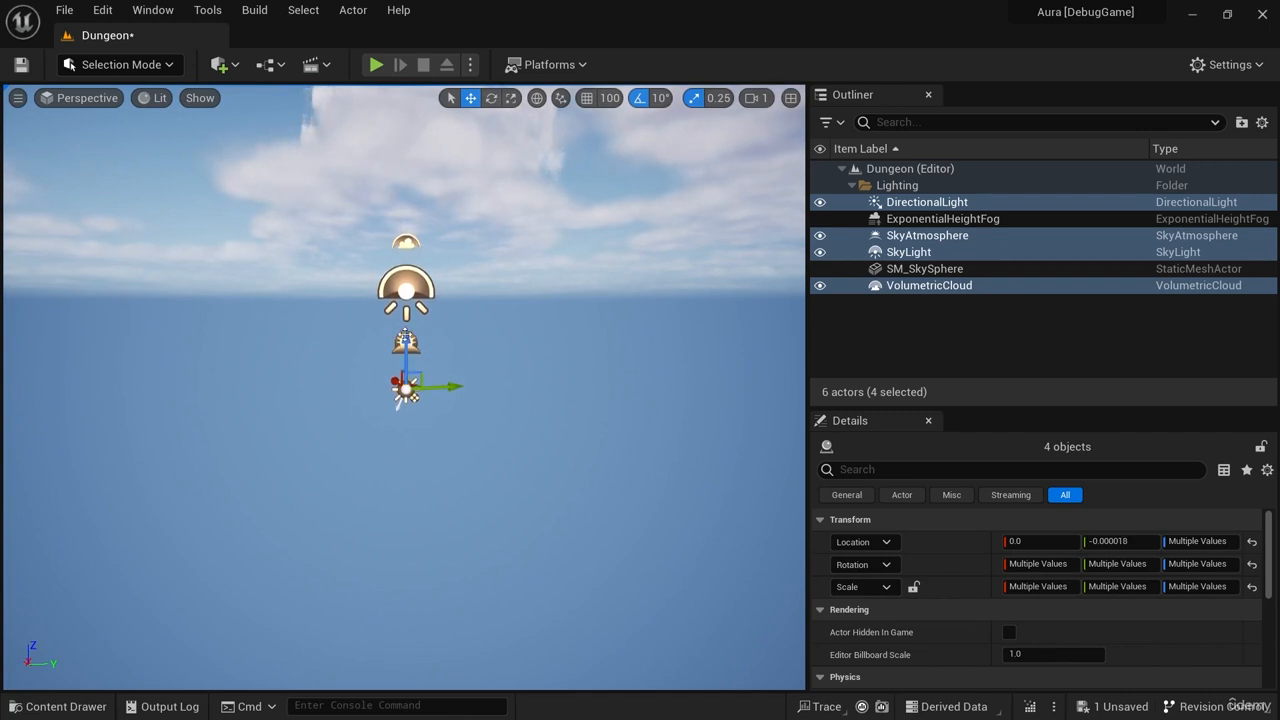
pyautogui.moveTo(529, 467); pyautogui.dragTo(521, 515, button='right')
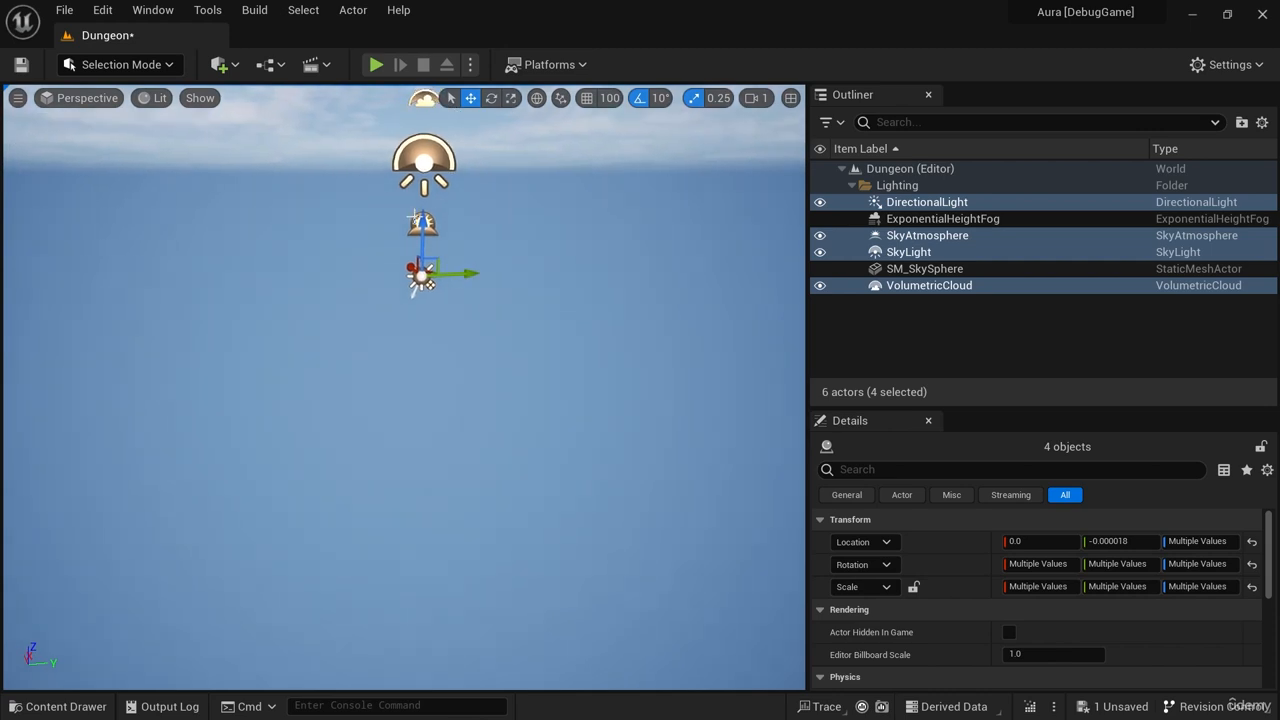
pyautogui.moveTo(423, 228); pyautogui.dragTo(424, 187)
pyautogui.moveTo(560, 264); pyautogui.dragTo(550, 395, button='right')
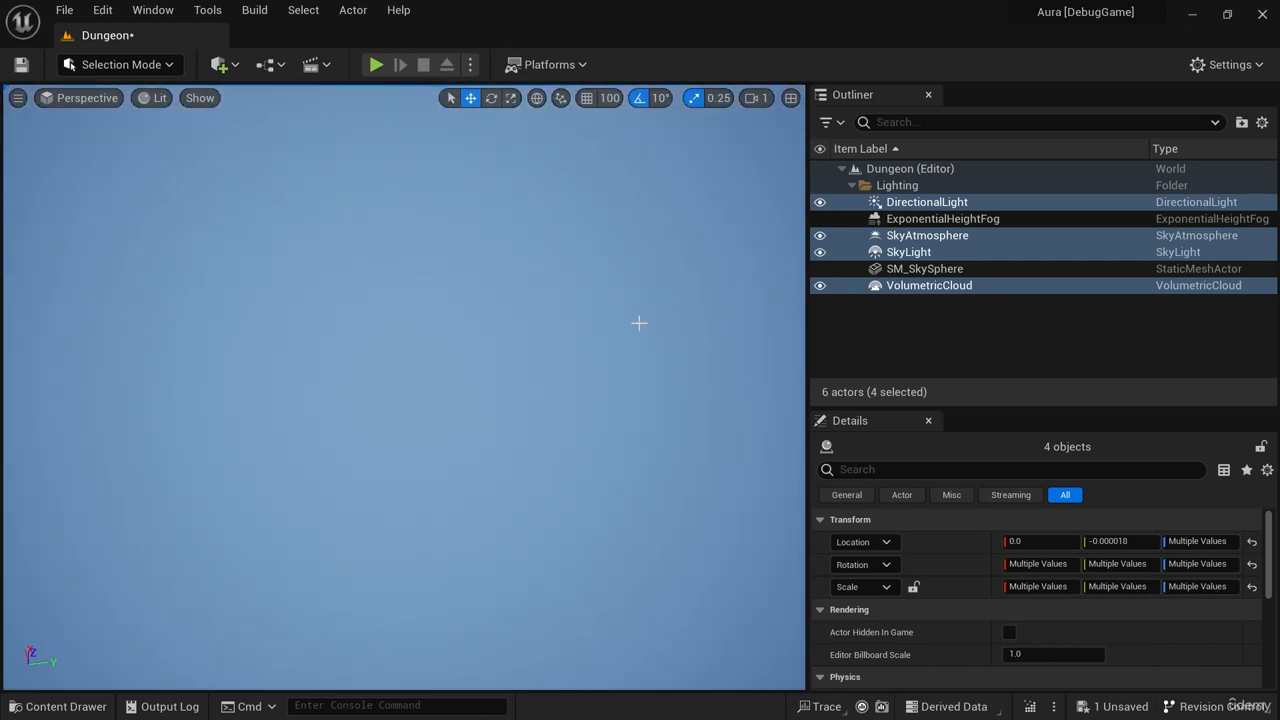
# Place the SM_Tile_3x3_A static mesh from the Assets/Dungeon folder into the empty level.
pyautogui.hotkey('ctrl', 'space')
pyautogui.click(113, 481)
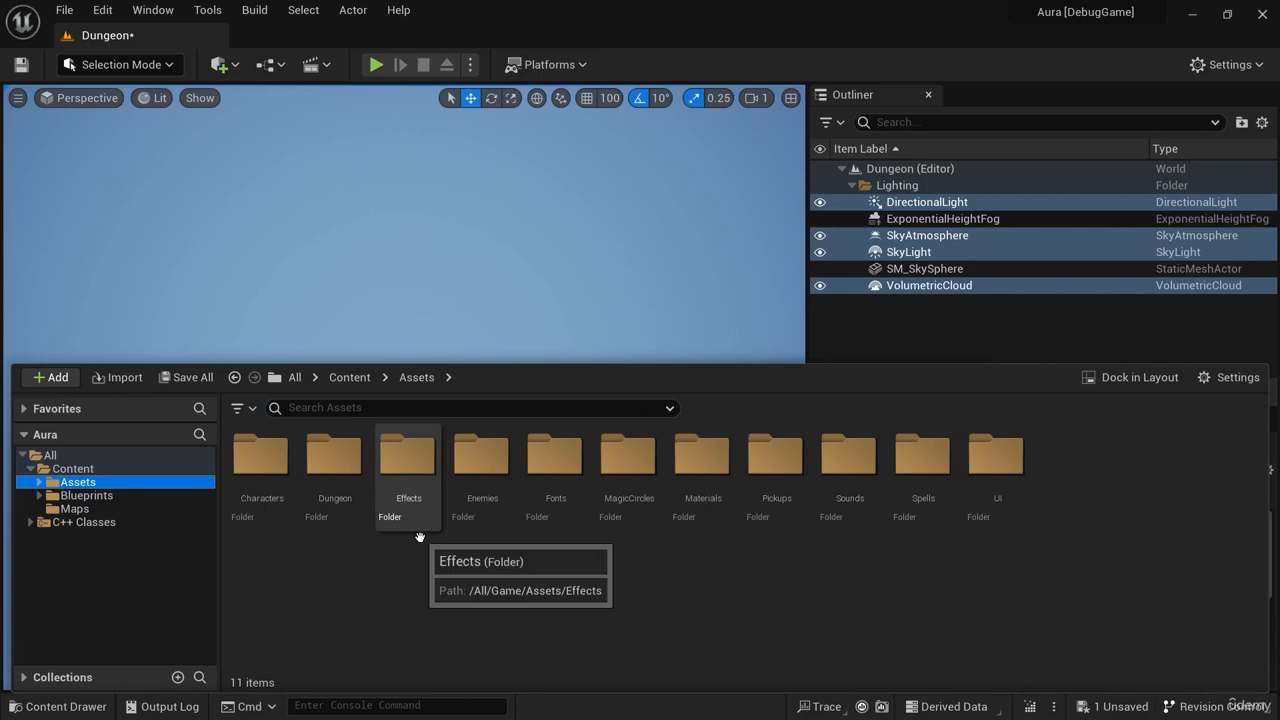
pyautogui.doubleClick(341, 500)
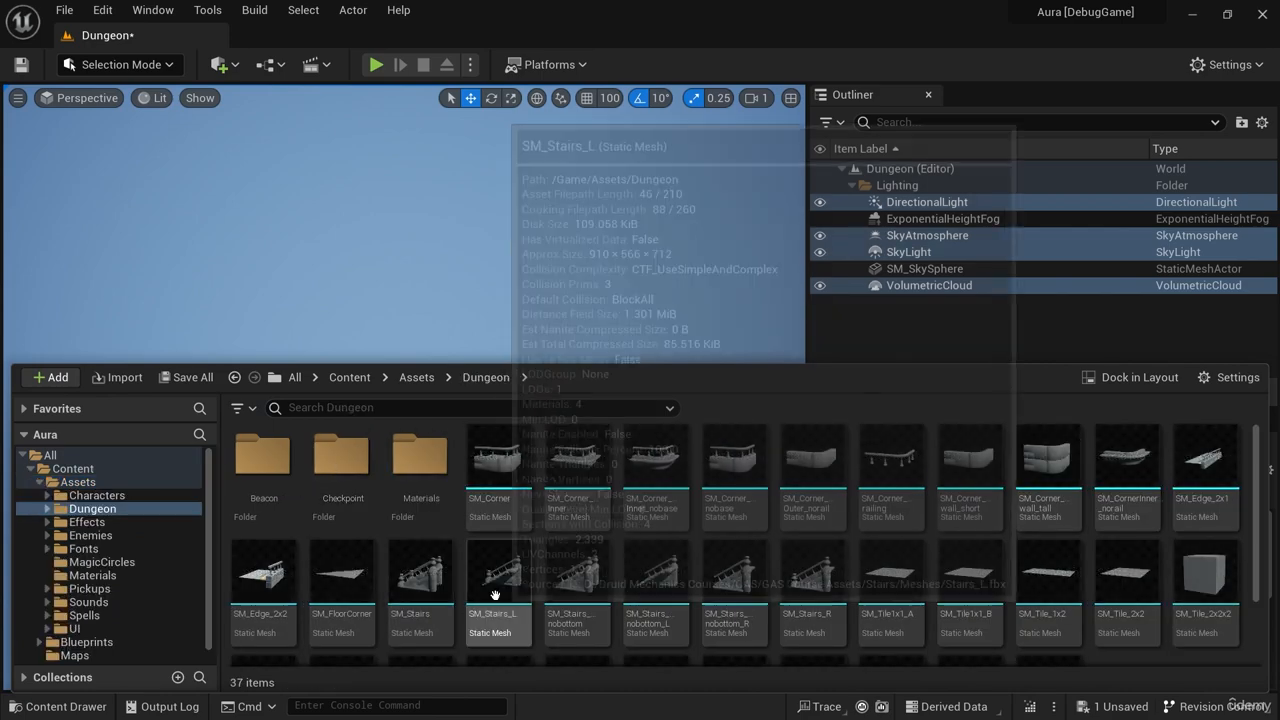
pyautogui.scroll(-2, 1000, 480)
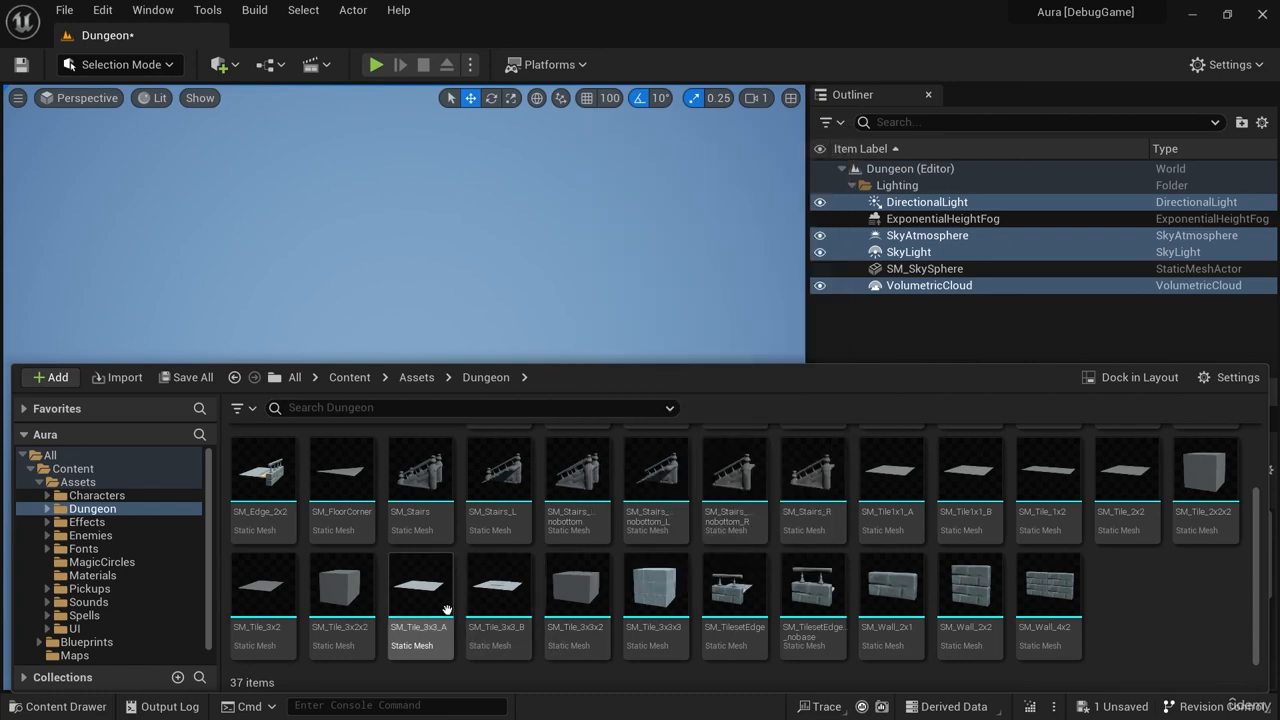
pyautogui.moveTo(432, 607); pyautogui.dragTo(372, 510)
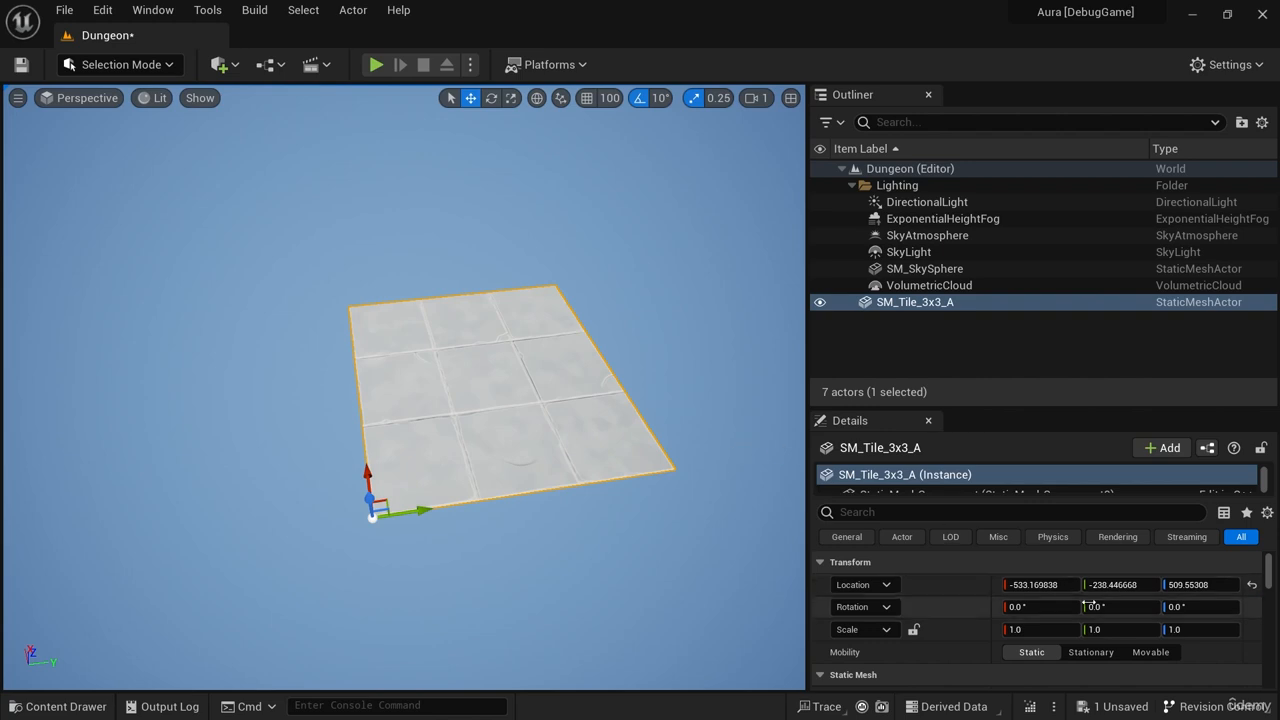
# Set the SM_Tile_3x3_A tile's location to 0 on the X, Y and Z axes.
pyautogui.click(1200, 584)
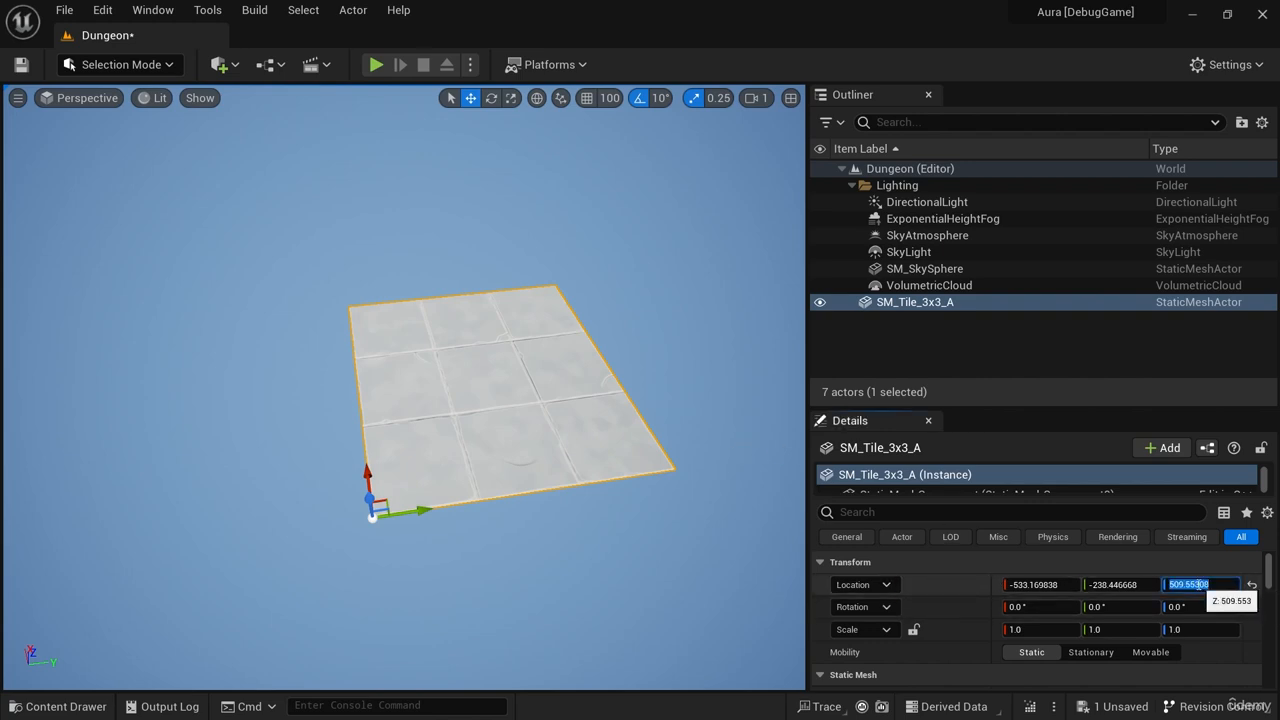
pyautogui.write('0')
pyautogui.press('Return')
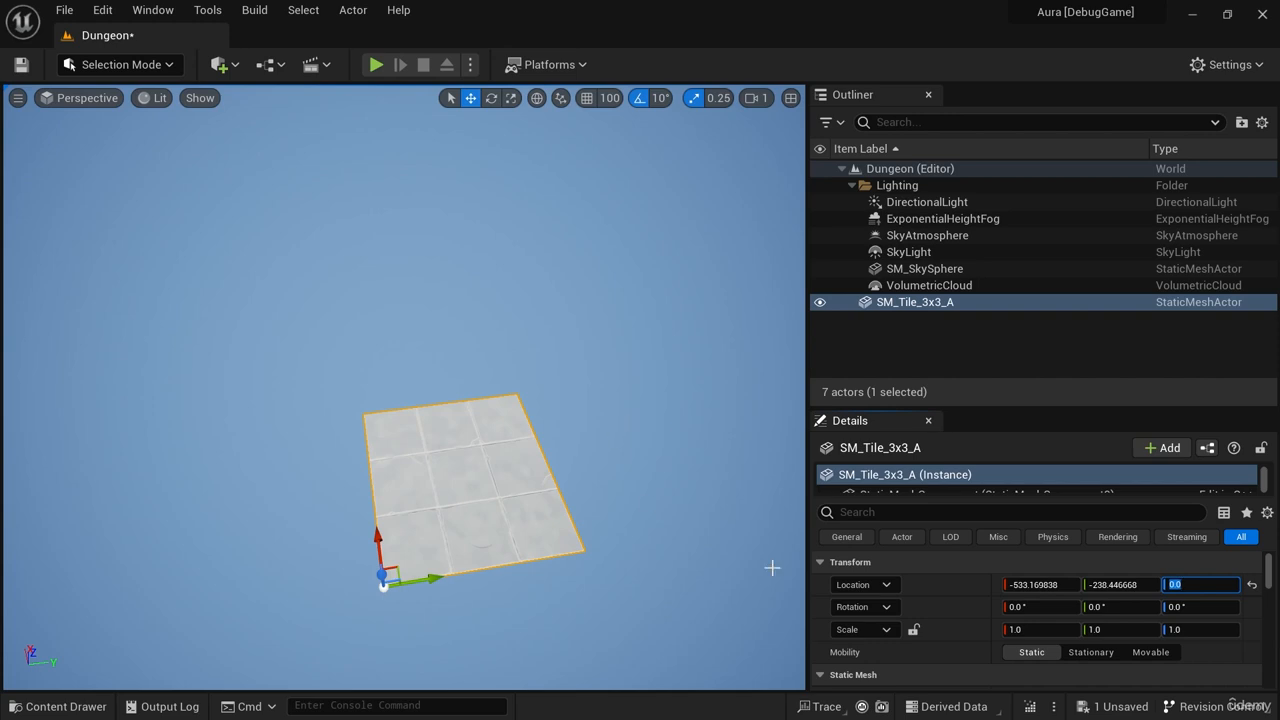
pyautogui.click(1112, 585)
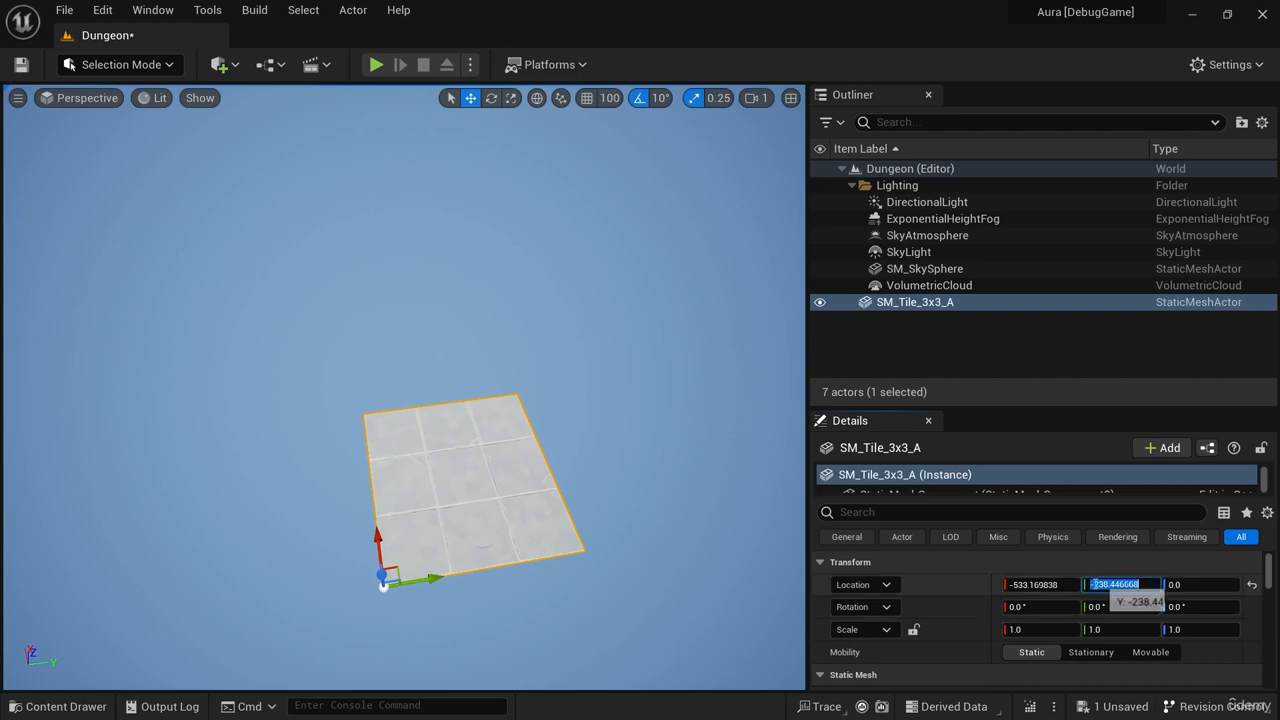
pyautogui.write('0')
pyautogui.press('Return')
pyautogui.click(1040, 585)
pyautogui.write('0')
pyautogui.press('Return')
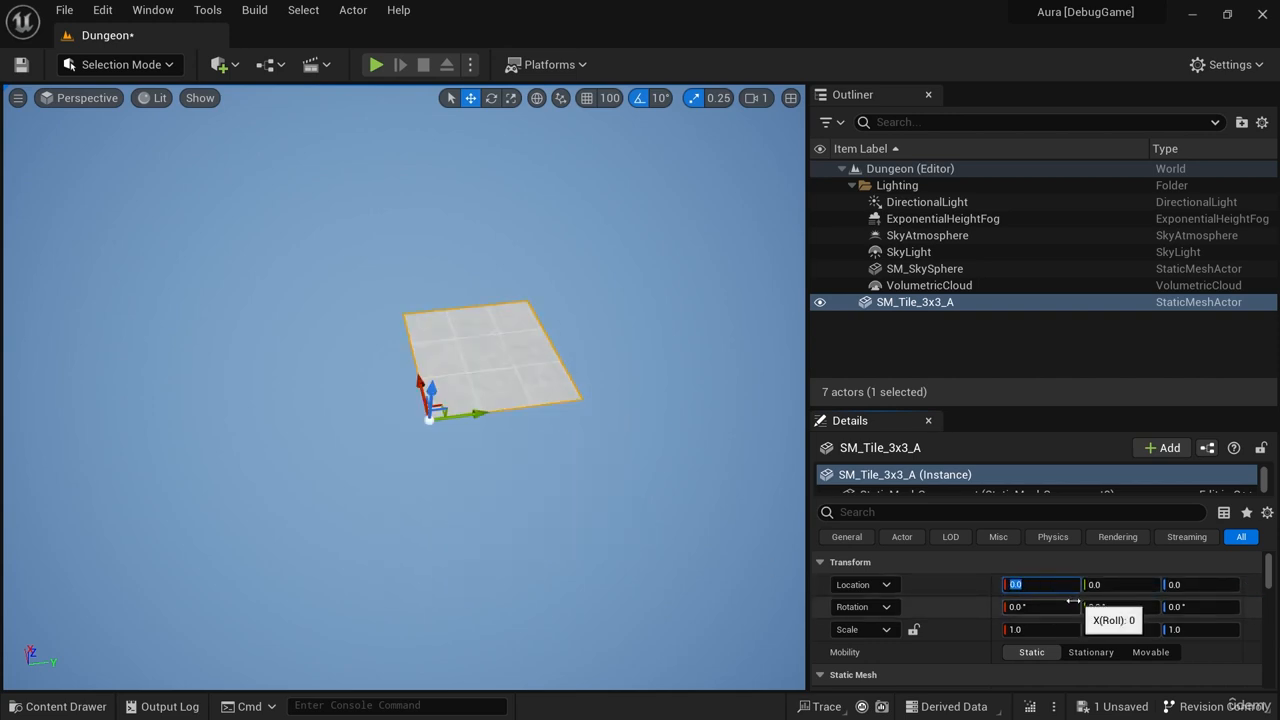
pyautogui.moveTo(523, 486); pyautogui.dragTo(525, 451, button='right')
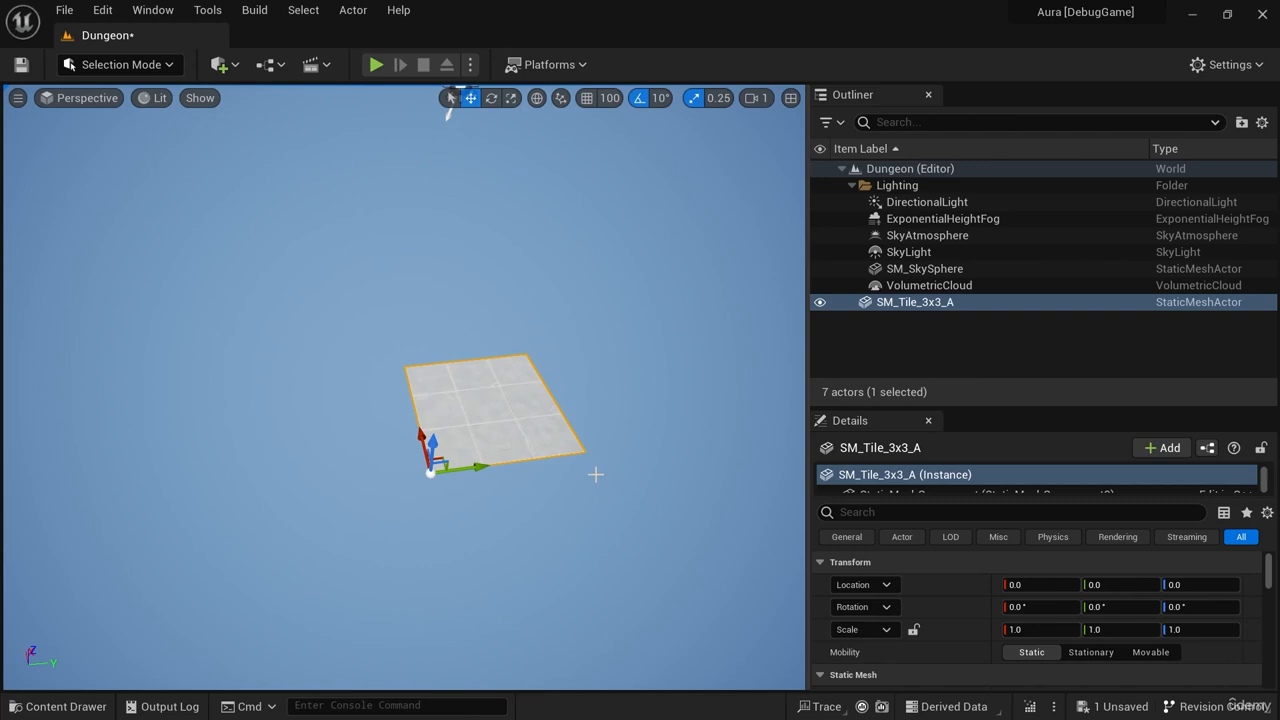
# Turn on grid snapping at 100 units and duplicate the SM_Tile_3x3_A tile along the Y axis to -600.
pyautogui.click(587, 98)
pyautogui.moveTo(569, 560)
pyautogui.mouseDown(button='right')
pyautogui.moveTo(535, 515)
pyautogui.moveTo(569, 560)
pyautogui.mouseUp(button='right')
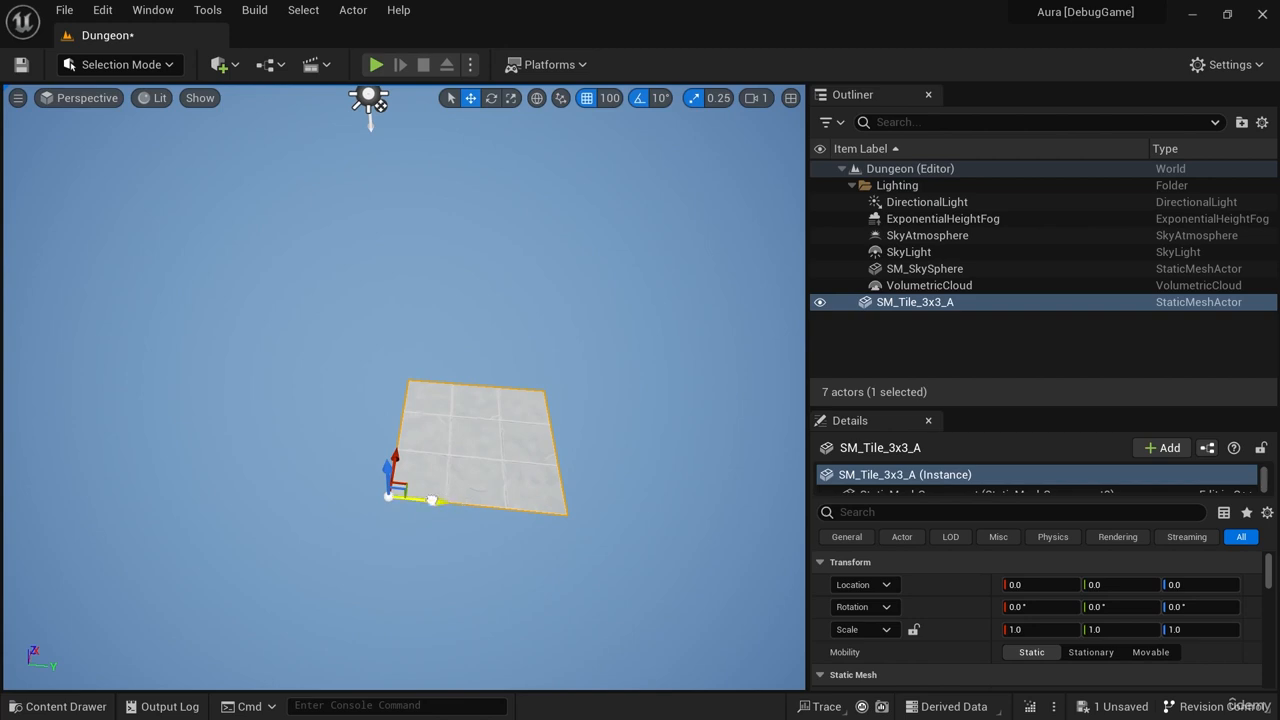
pyautogui.keyDown('alt'); pyautogui.moveTo(431, 500); pyautogui.dragTo(275, 466); pyautogui.keyUp('alt')
pyautogui.moveTo(437, 572); pyautogui.dragTo(460, 596, button='right')
pyautogui.moveTo(514, 518); pyautogui.dragTo(534, 545, button='right')
pyautogui.moveTo(501, 493)
pyautogui.mouseDown(button='right')
pyautogui.moveTo(445, 470)
pyautogui.moveTo(501, 493)
pyautogui.mouseUp(button='right')
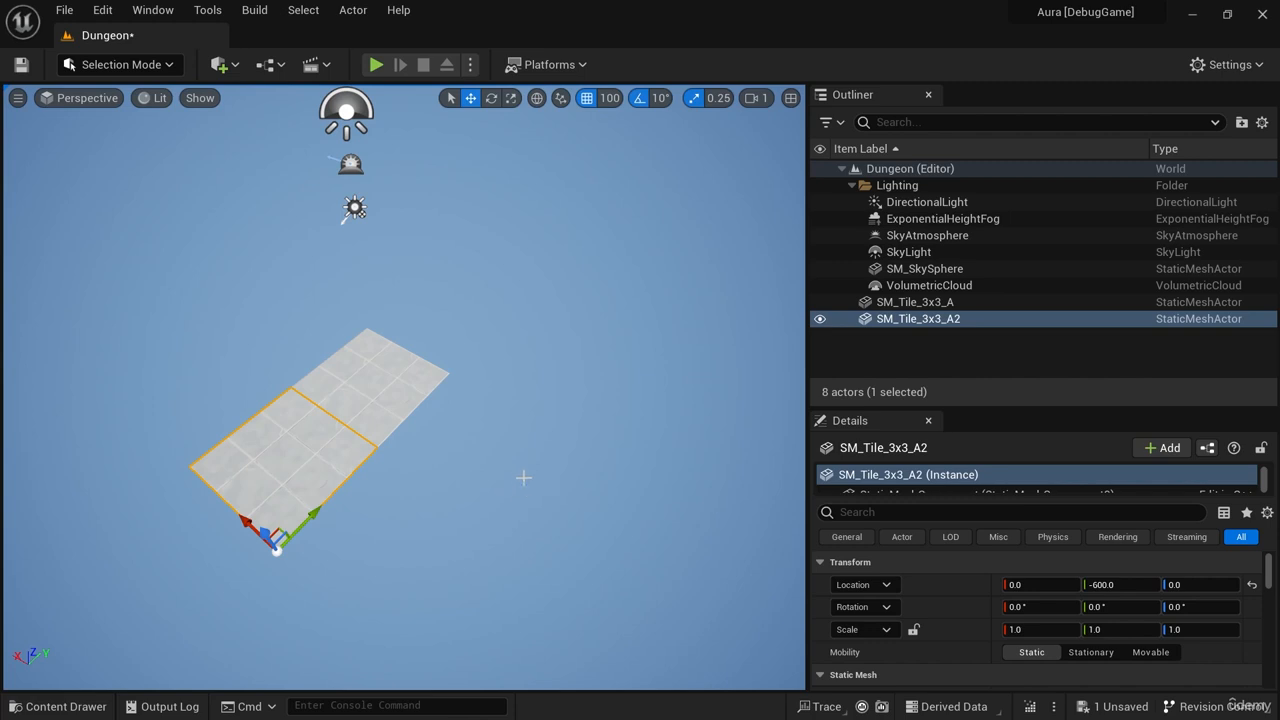
# Rotate the second tile 90° about Z and place a duplicate of it at location 0, 0, 0.
pyautogui.press('e')
pyautogui.moveTo(237, 500); pyautogui.dragTo(428, 427)
pyautogui.press('w')
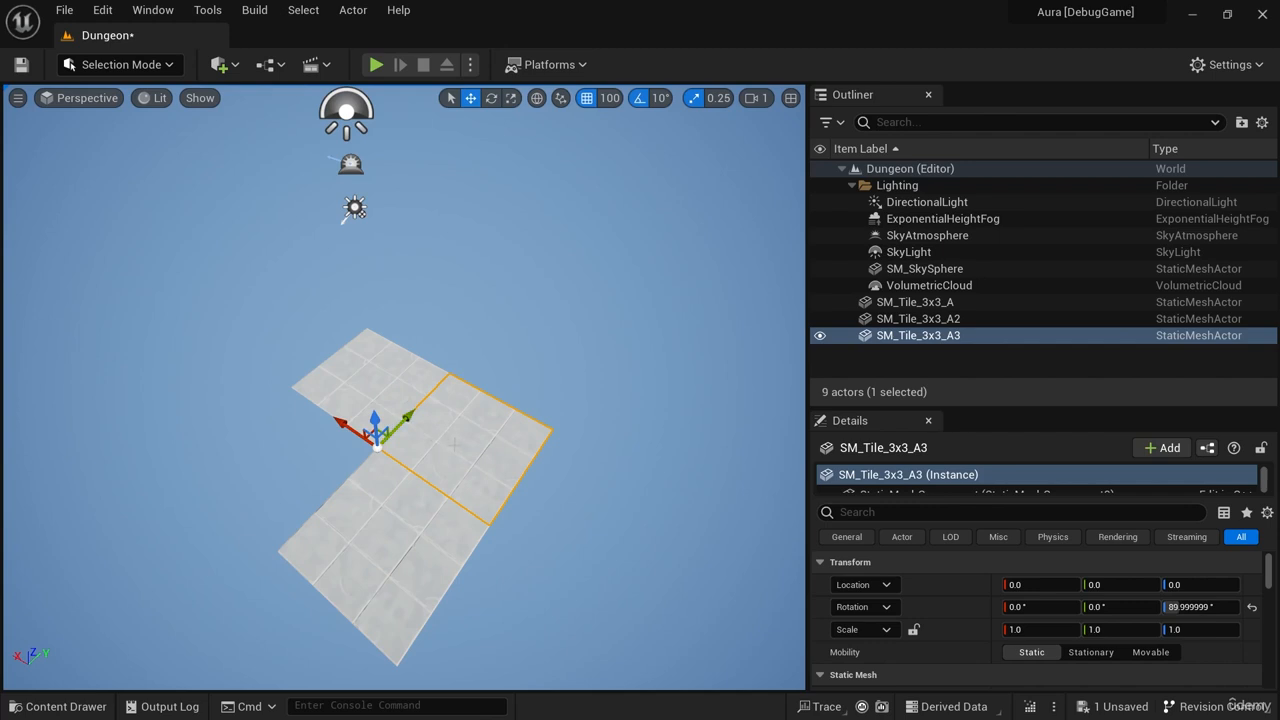
# Rotate the third tile to 180° about Z and move it to Y 600, flush against the neighbouring tiles.
pyautogui.press('e')
pyautogui.moveTo(302, 408); pyautogui.dragTo(477, 349)
pyautogui.press('w')
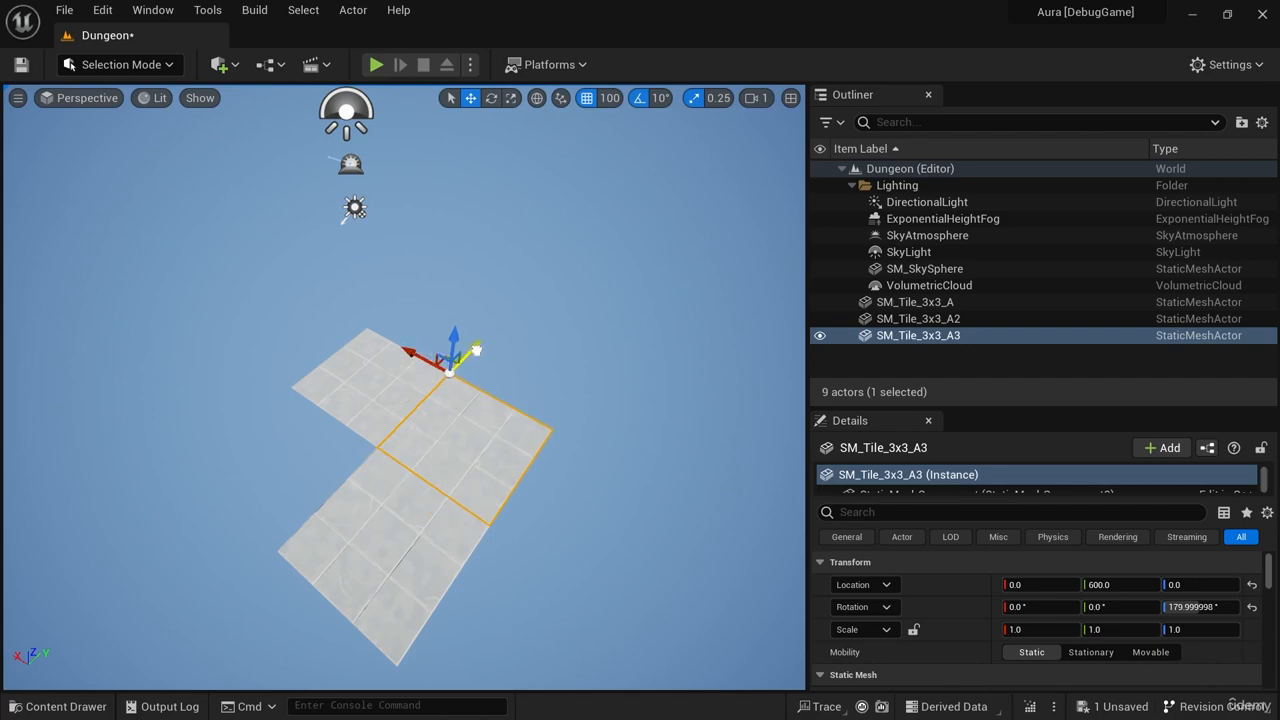
# Place the SM_Tile_3x3_B static mesh from the Assets/Dungeon folder in the level and duplicate it.
pyautogui.hotkey('ctrl', 'space')
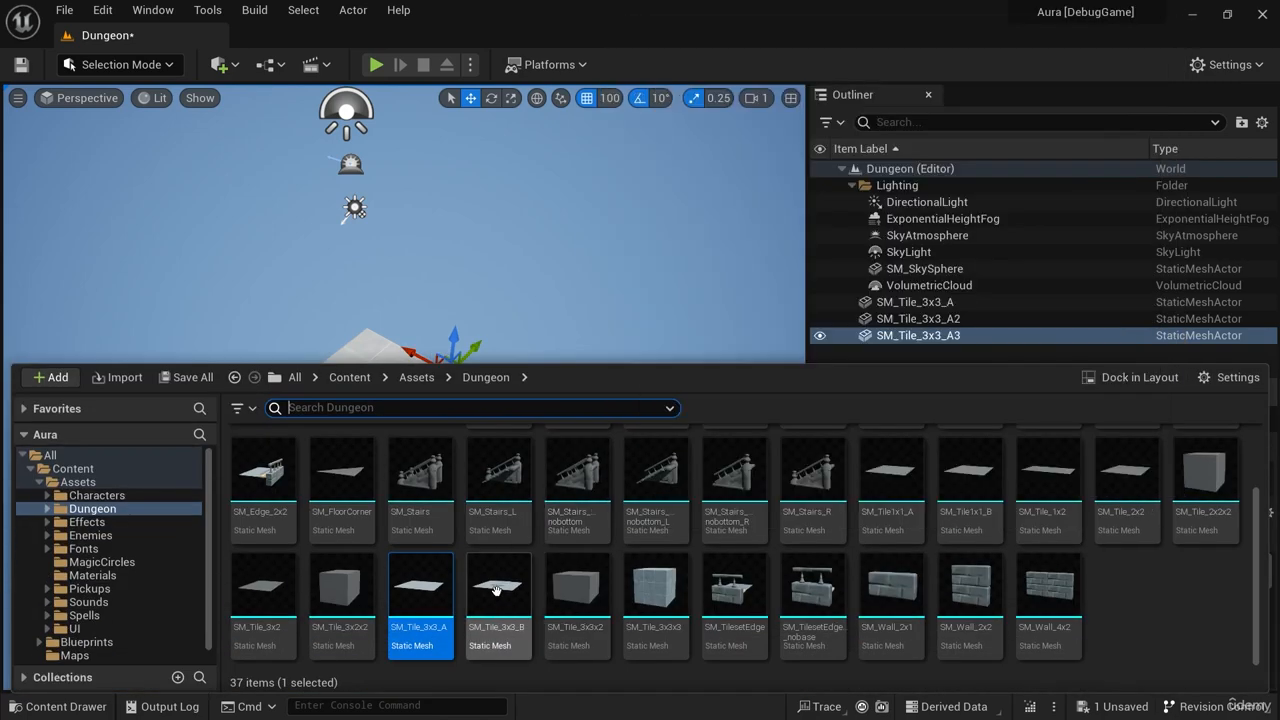
pyautogui.moveTo(498, 590); pyautogui.dragTo(483, 340)
pyautogui.hotkey('ctrl', 'd')
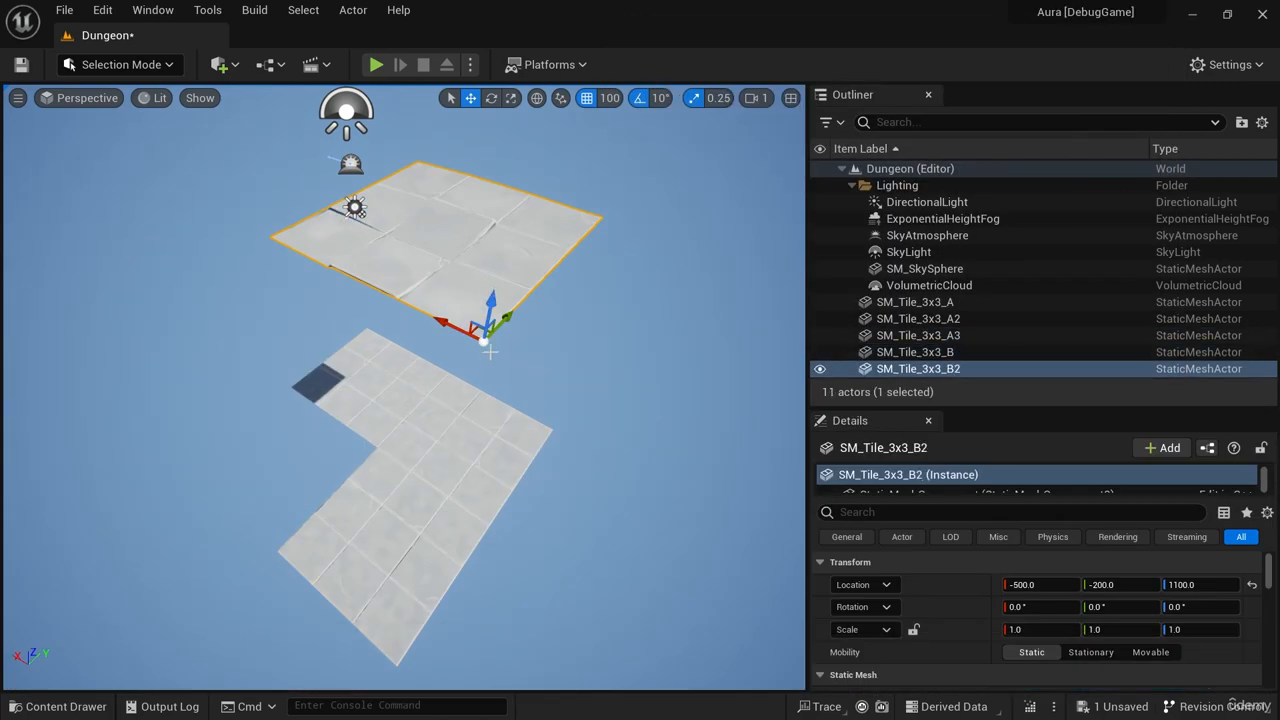
pyautogui.moveTo(540, 298); pyautogui.dragTo(340, 298, button='right')
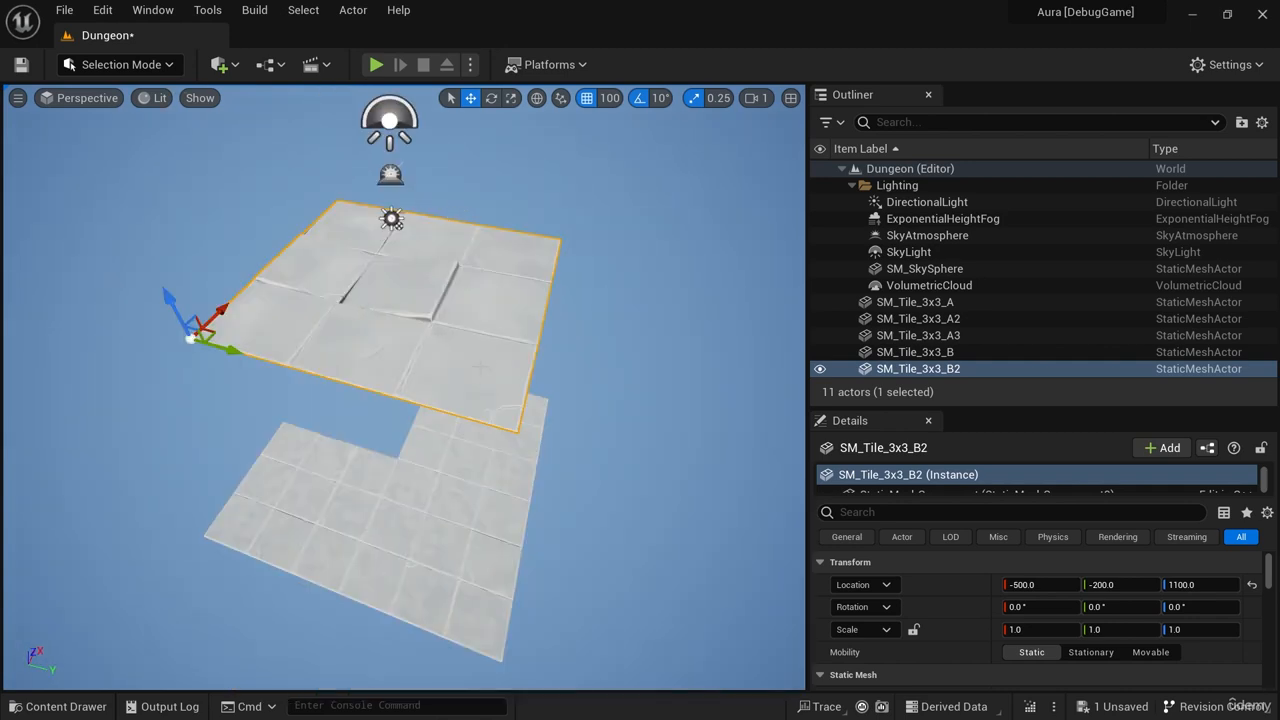
pyautogui.moveTo(482, 360); pyautogui.dragTo(513, 292, button='right')
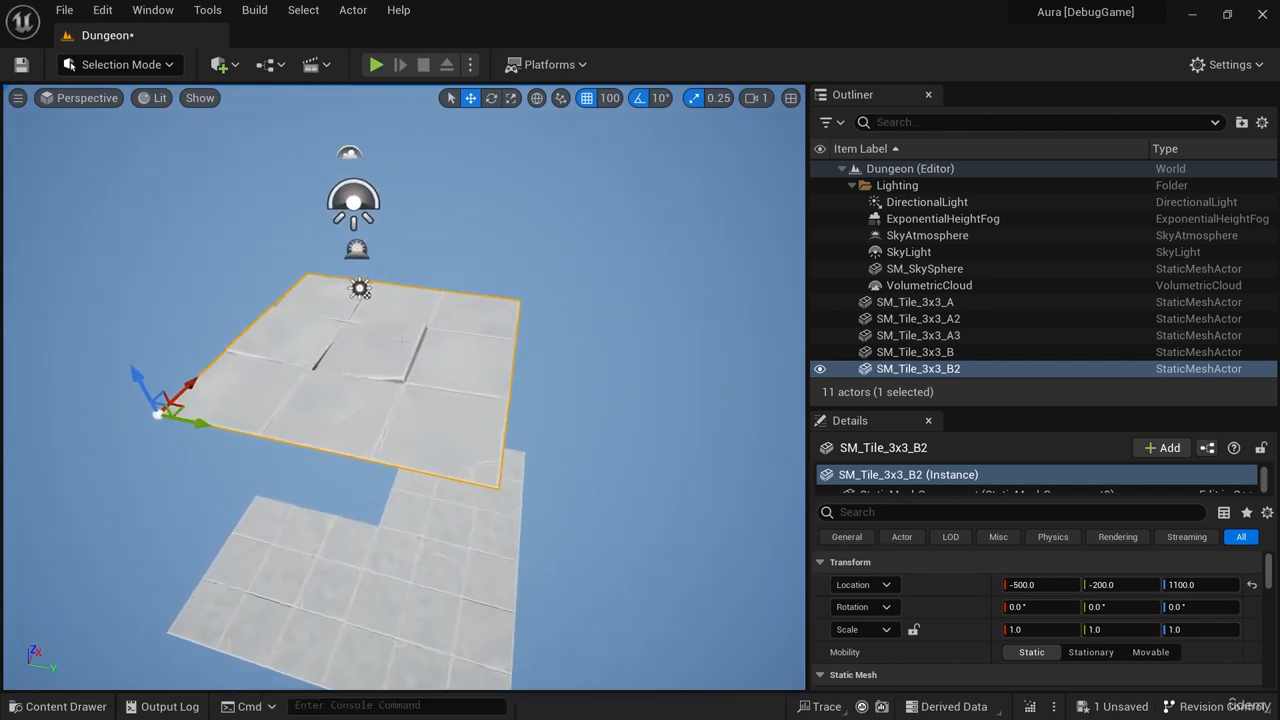
# Set the duplicated SM_Tile_3x3_B tile's location to 0 on all axes and move it along Y into the floor's empty corner.
pyautogui.click(1048, 586)
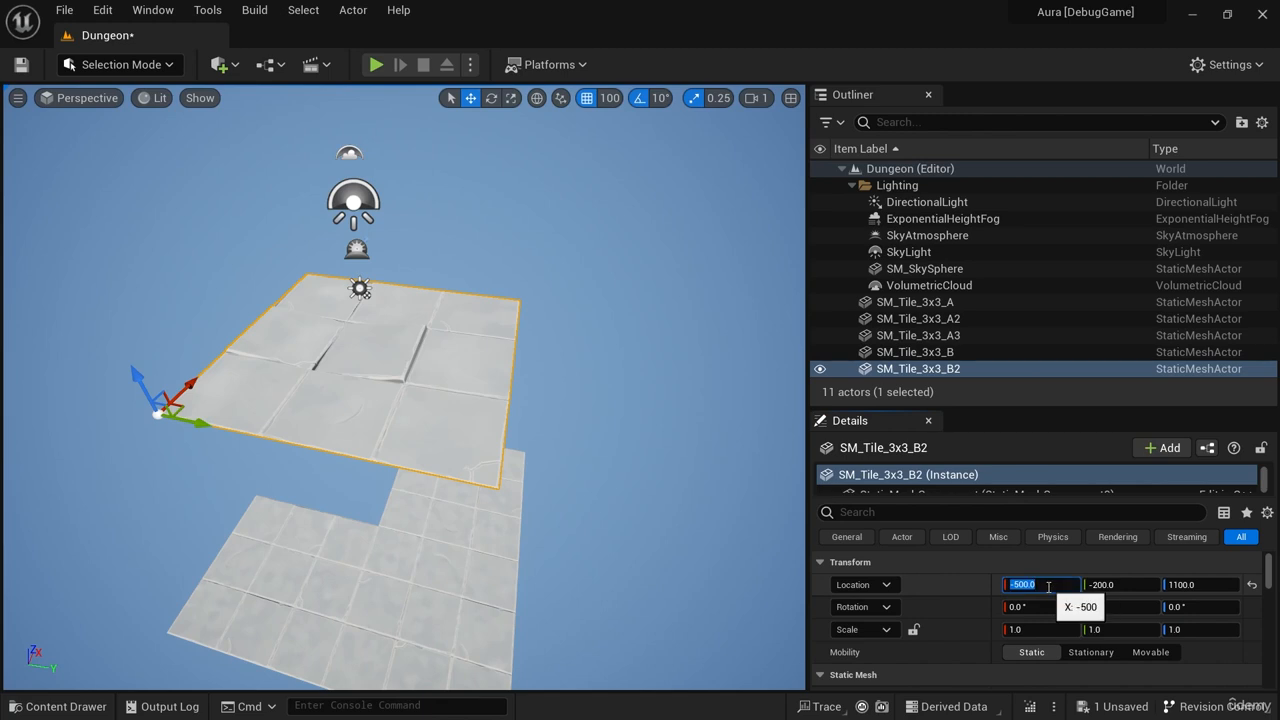
pyautogui.write('0')
pyautogui.press('Tab')
pyautogui.write('0')
pyautogui.press('Tab')
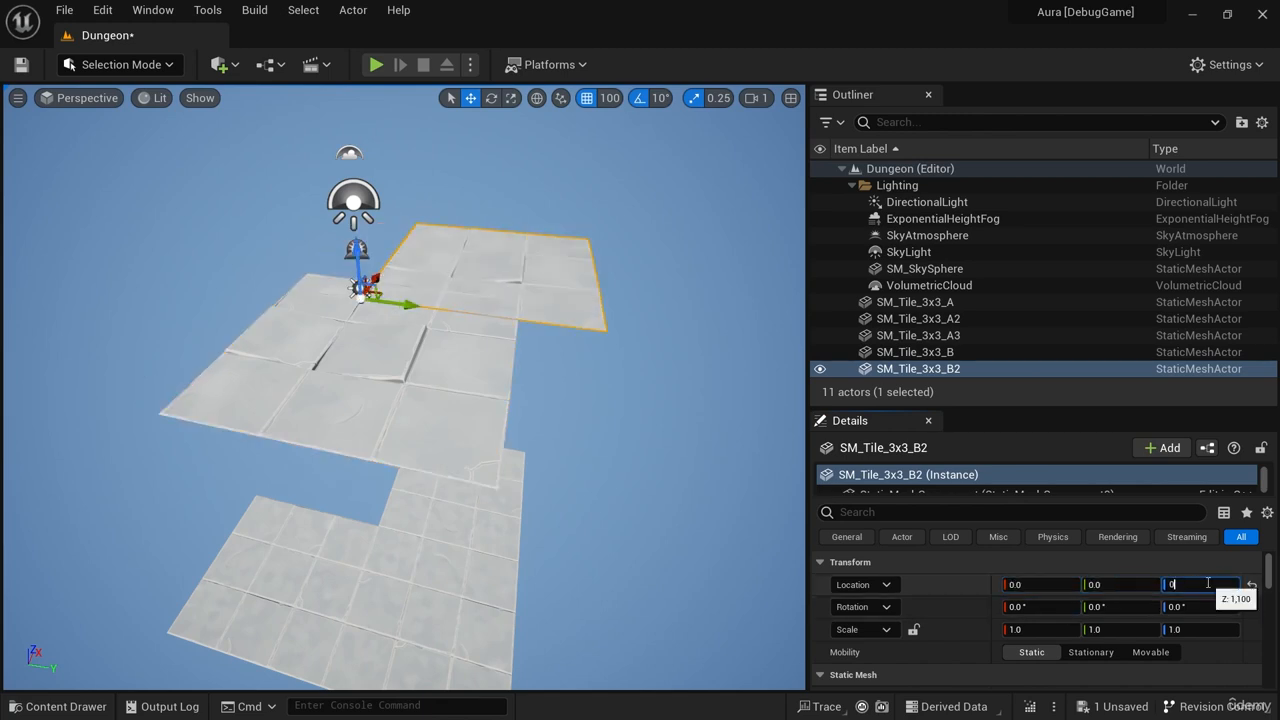
pyautogui.write('0')
pyautogui.press('Return')
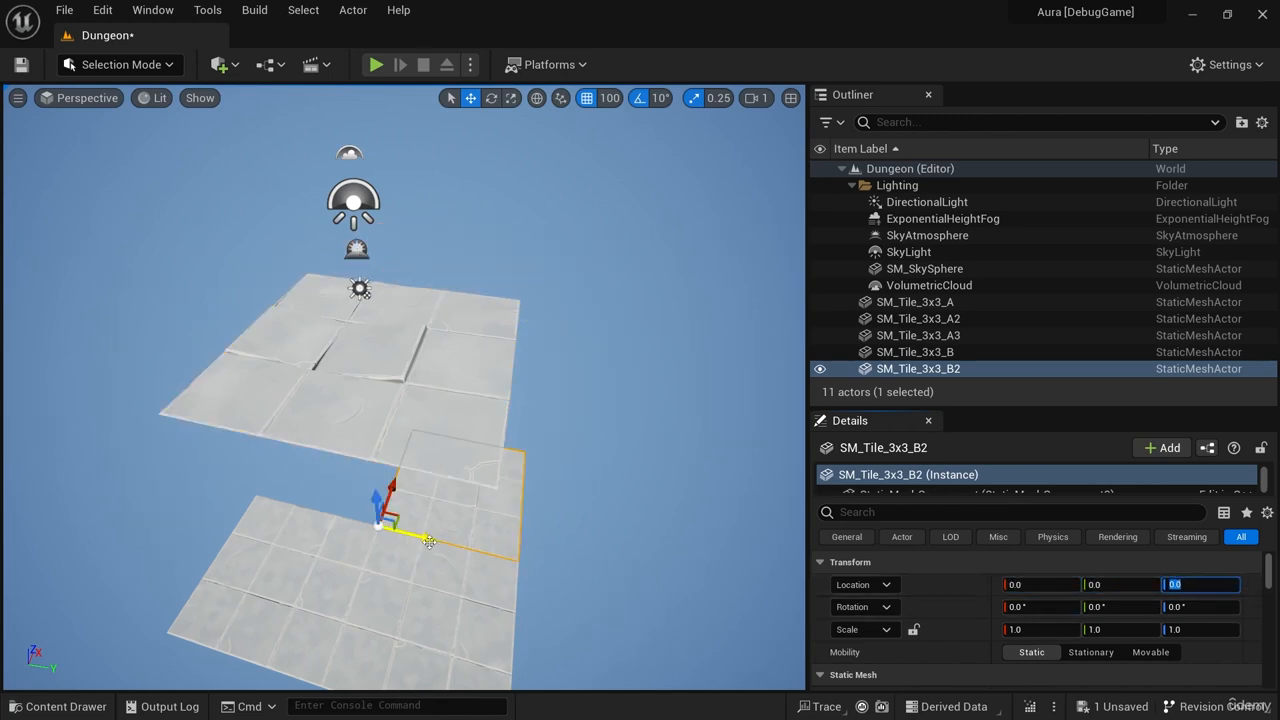
pyautogui.moveTo(430, 538); pyautogui.dragTo(292, 503)
# Delete the spare SM_Tile_3x3_B tile floating above the floor.
pyautogui.click(446, 358)
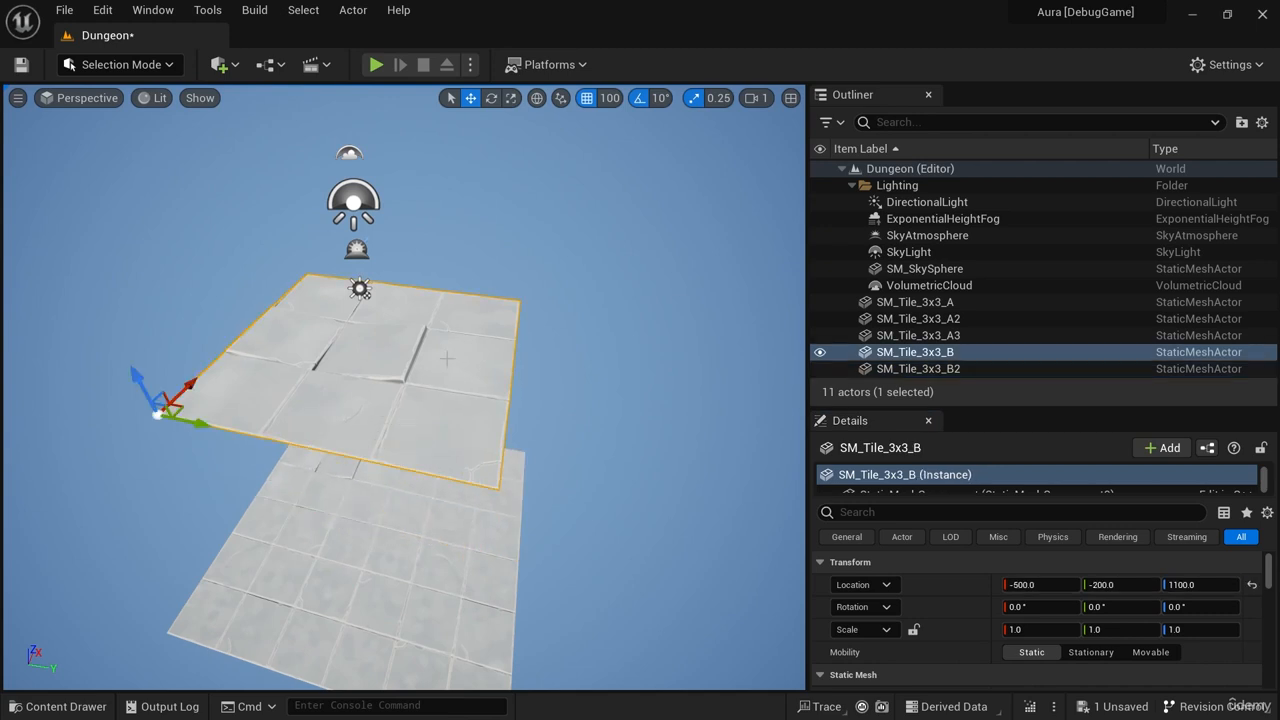
pyautogui.press('Delete')
pyautogui.moveTo(446, 358); pyautogui.dragTo(392, 412, button='right')
pyautogui.moveTo(438, 478); pyautogui.dragTo(445, 390, button='right')
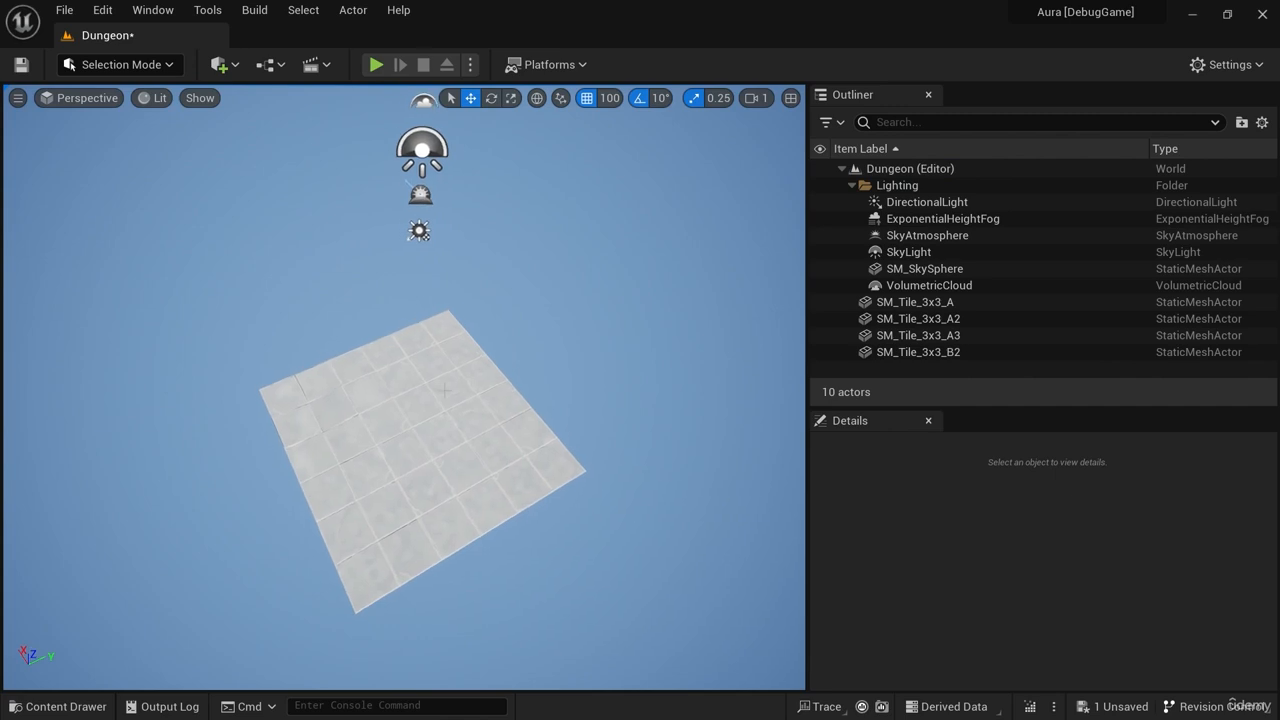
pyautogui.moveTo(558, 421)
pyautogui.mouseDown(button='right')
pyautogui.moveTo(516, 411)
pyautogui.moveTo(521, 445)
pyautogui.moveTo(525, 391)
pyautogui.moveTo(534, 423)
pyautogui.mouseUp(button='right')
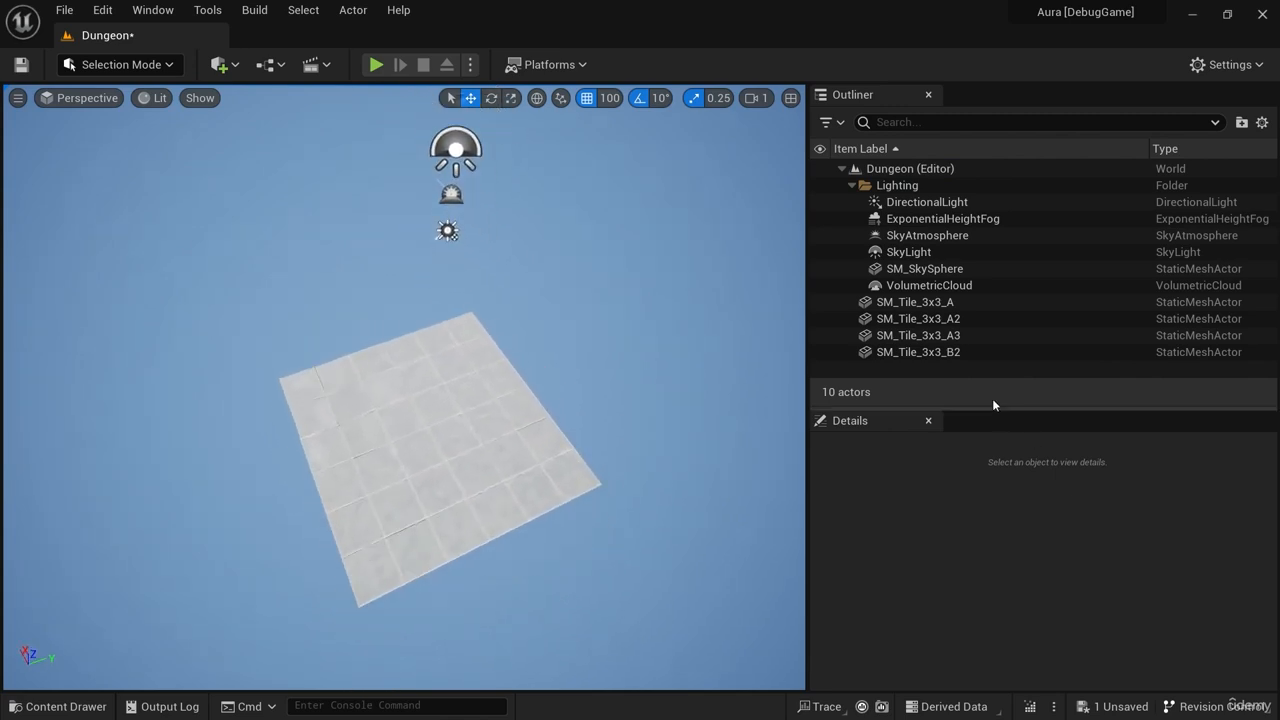
# Open the World Settings and set the GameMode Override to BP_AuraGameMode.
pyautogui.click(155, 10)
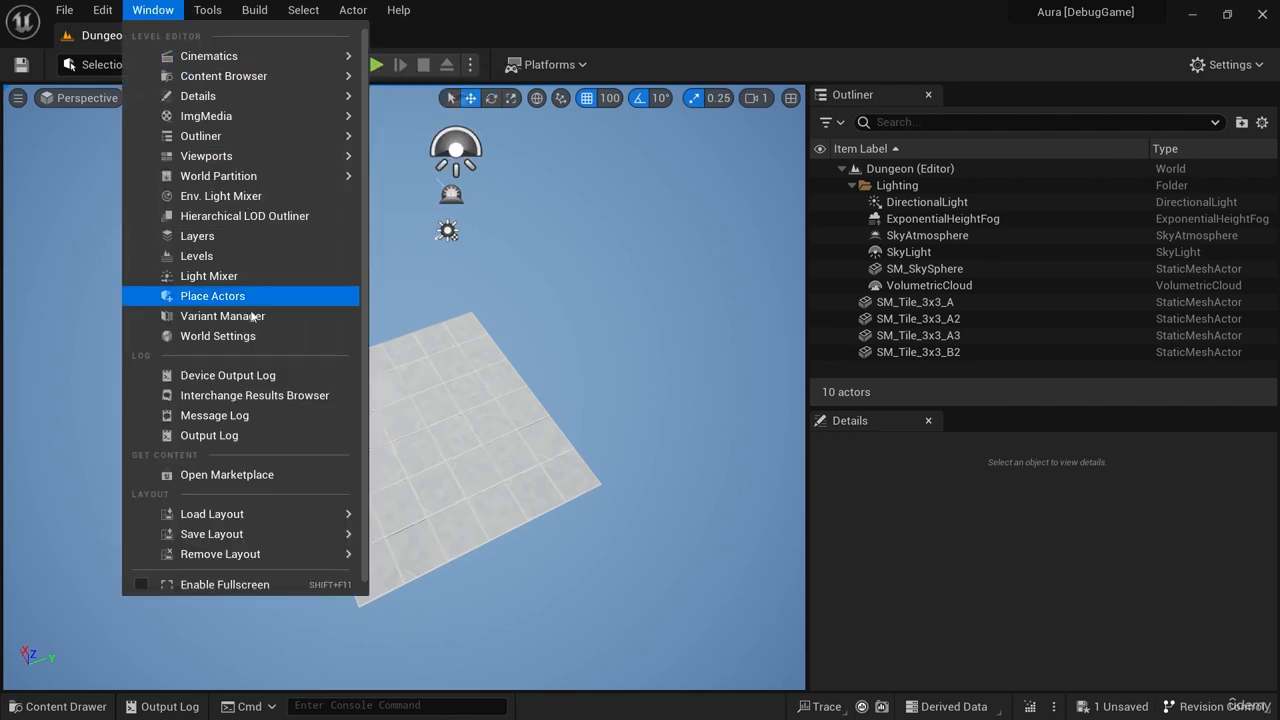
pyautogui.click(220, 336)
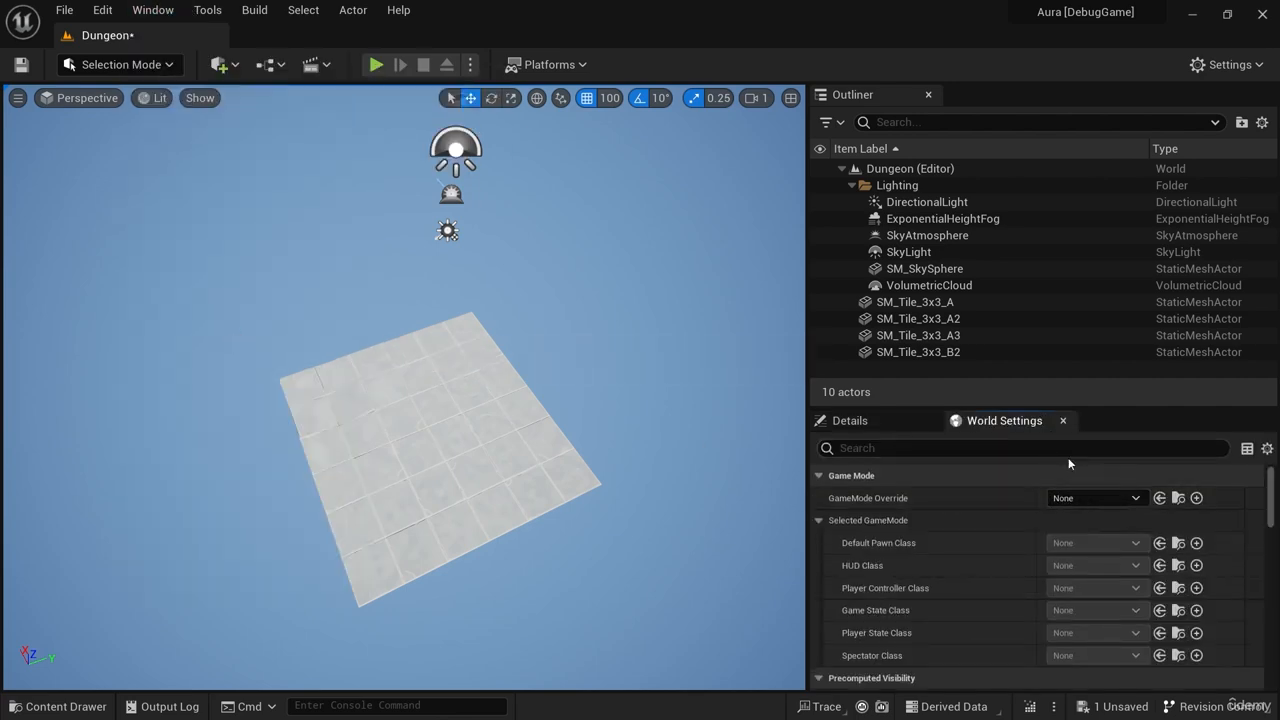
pyautogui.click(1091, 497)
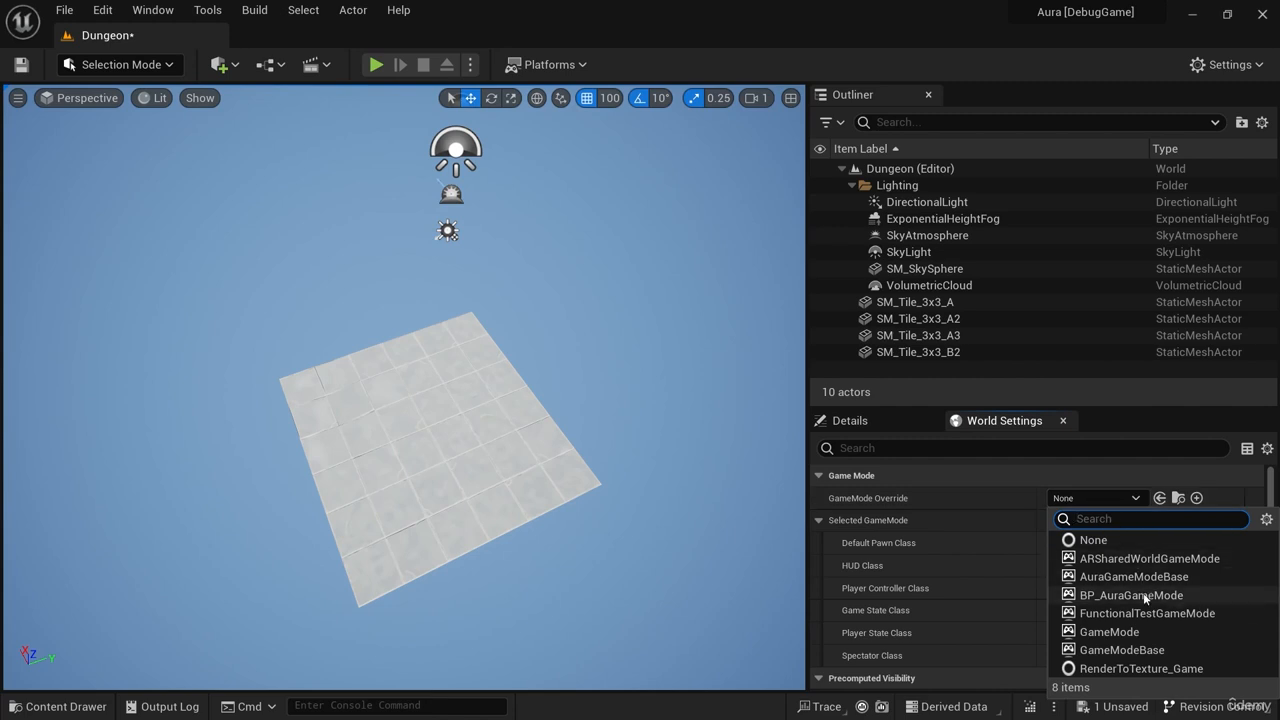
pyautogui.click(1172, 596)
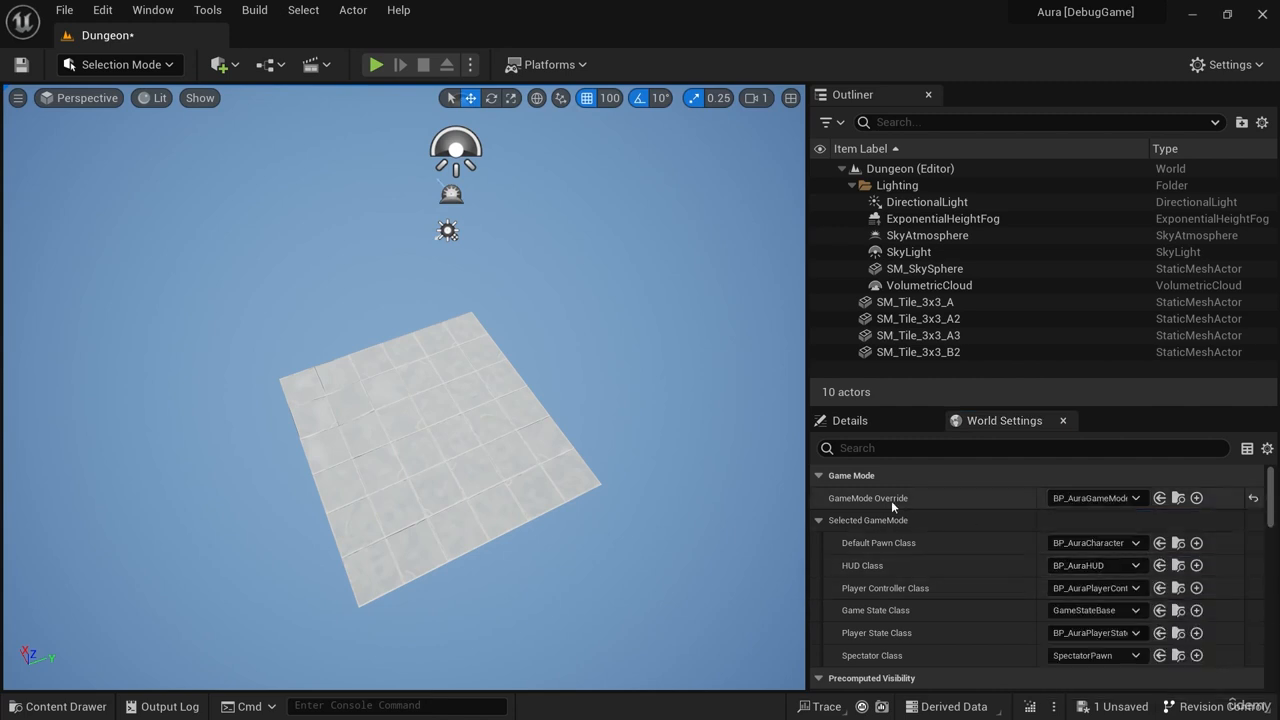
# Place a Player Start actor from the Place Actors list onto the tiled floor and close the list.
pyautogui.moveTo(588, 457); pyautogui.dragTo(576, 488, button='right')
pyautogui.moveTo(608, 397)
pyautogui.mouseDown(button='right')
pyautogui.moveTo(620, 422)
pyautogui.moveTo(607, 402)
pyautogui.mouseUp(button='right')
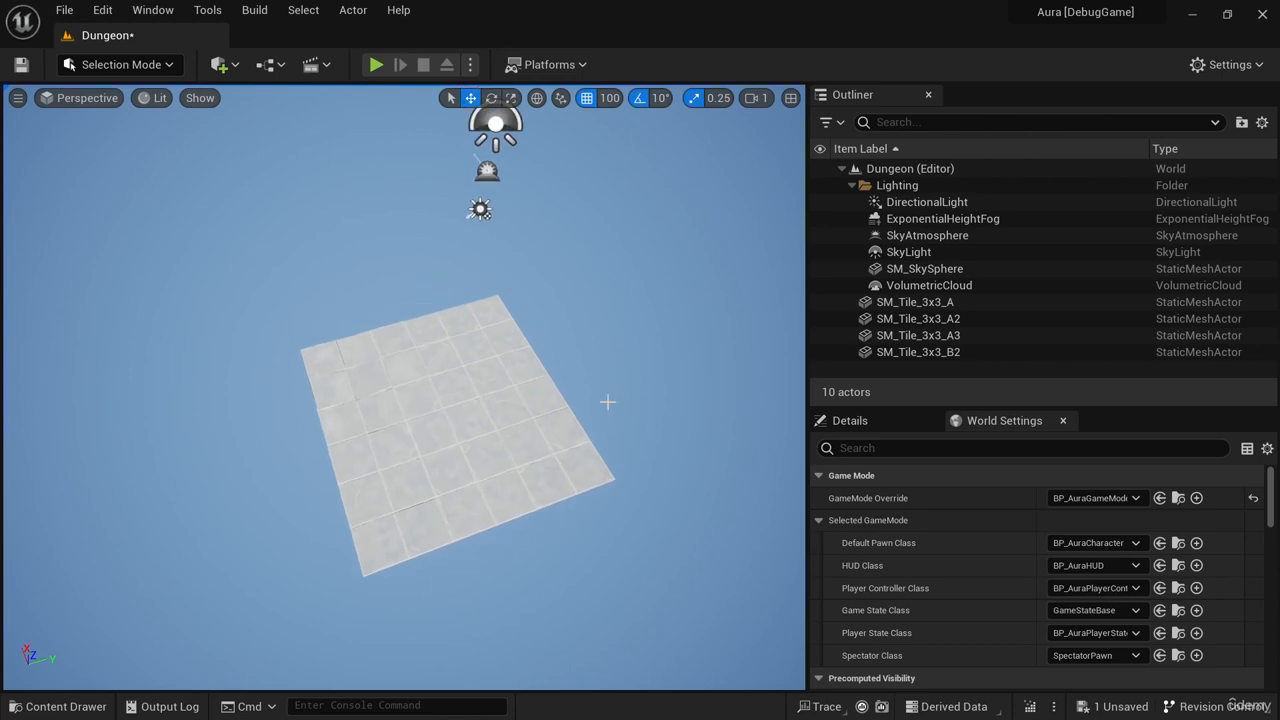
pyautogui.moveTo(566, 510); pyautogui.dragTo(600, 479, button='right')
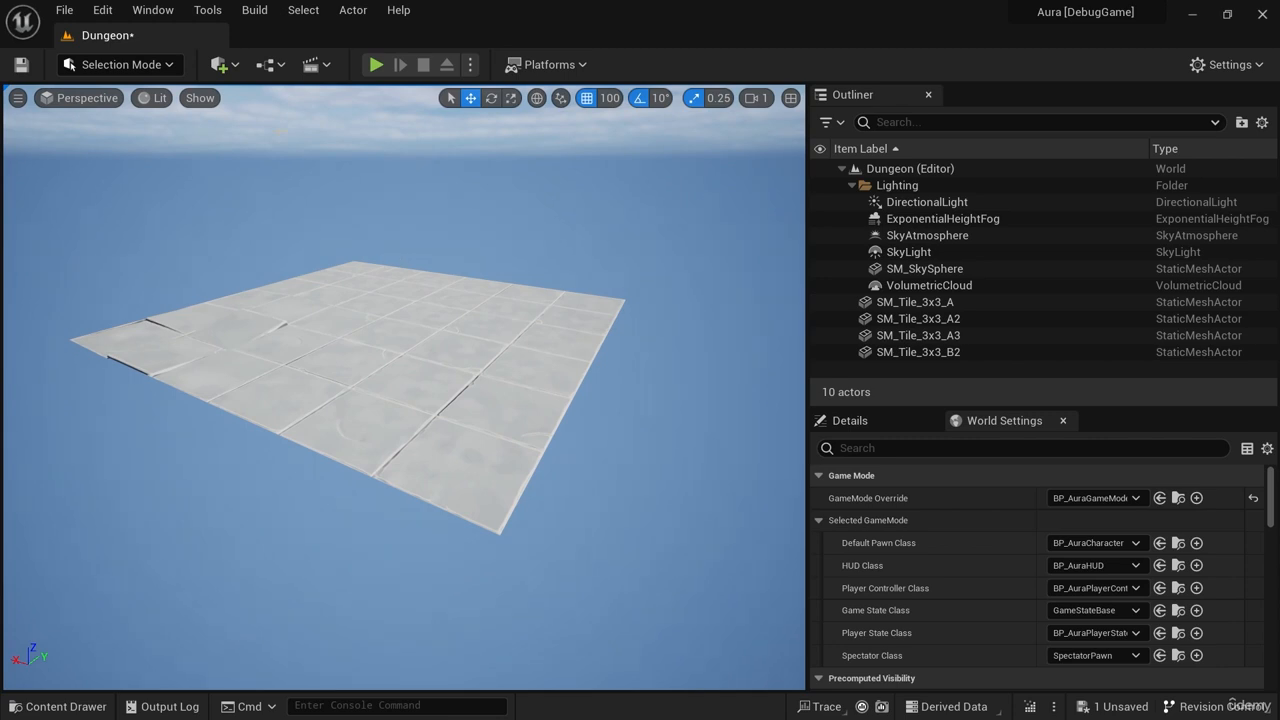
pyautogui.click(233, 65)
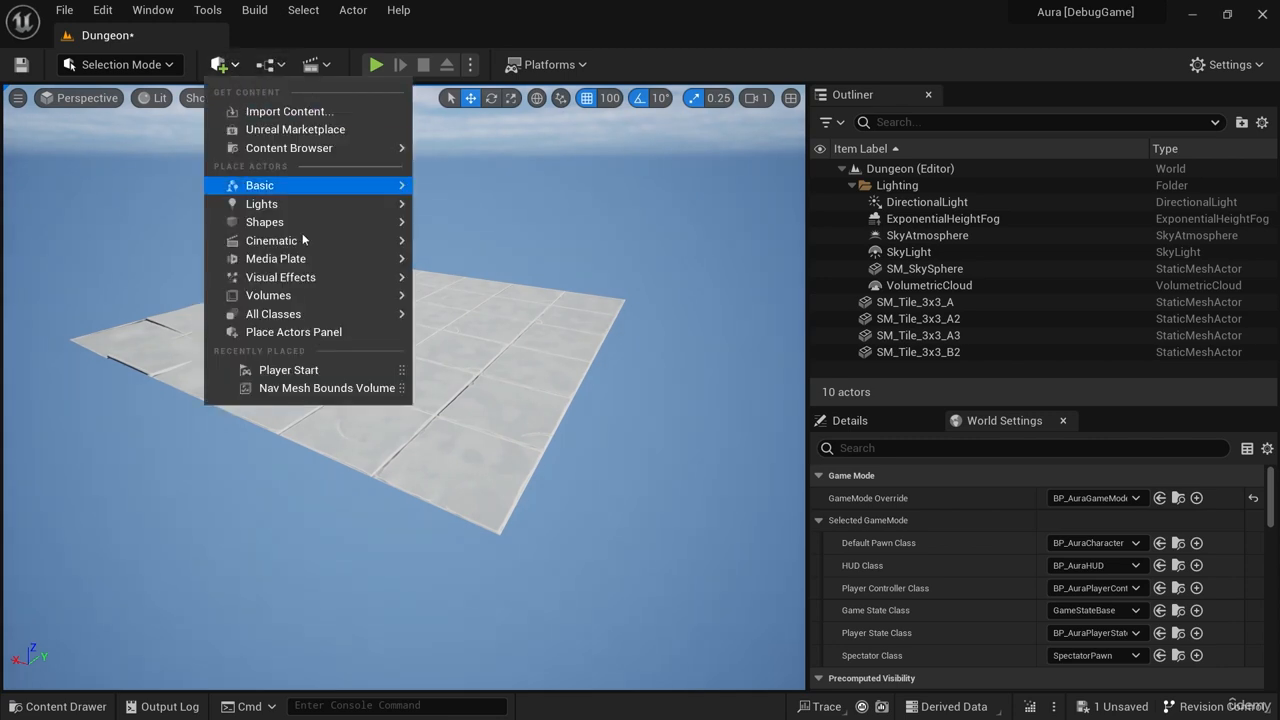
pyautogui.click(300, 331)
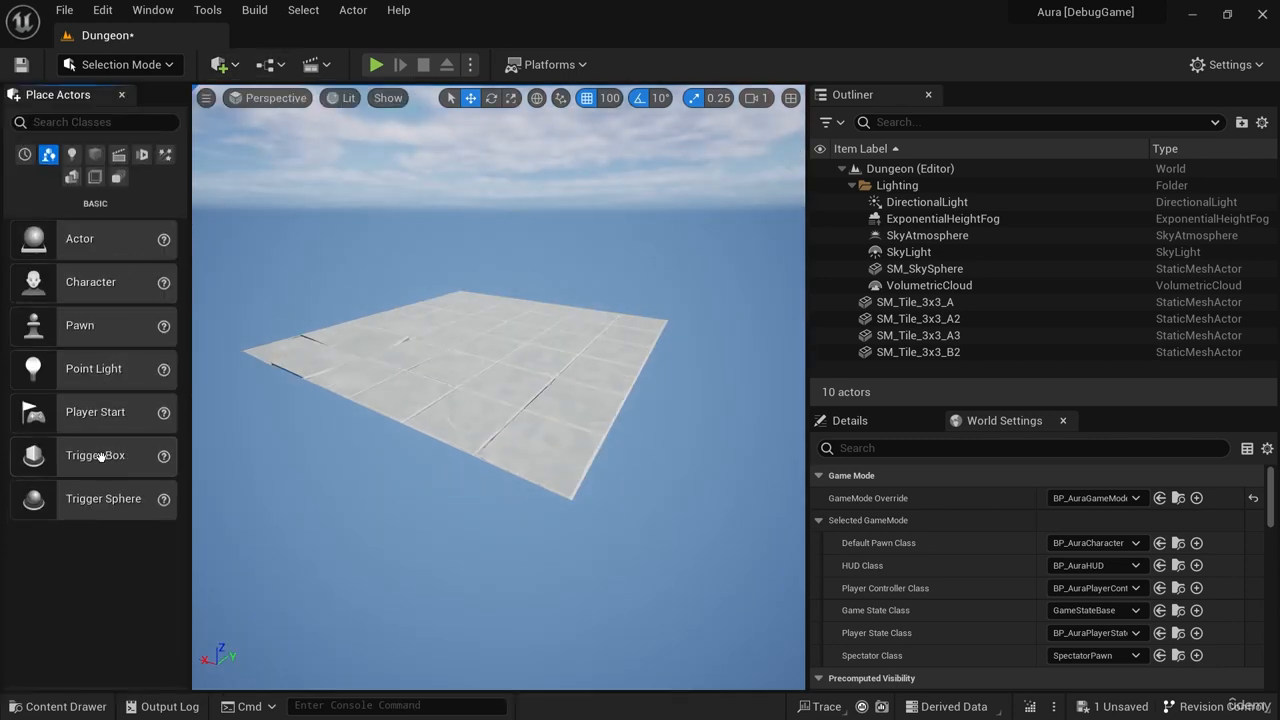
pyautogui.moveTo(90, 418); pyautogui.dragTo(596, 378)
pyautogui.click(121, 94)
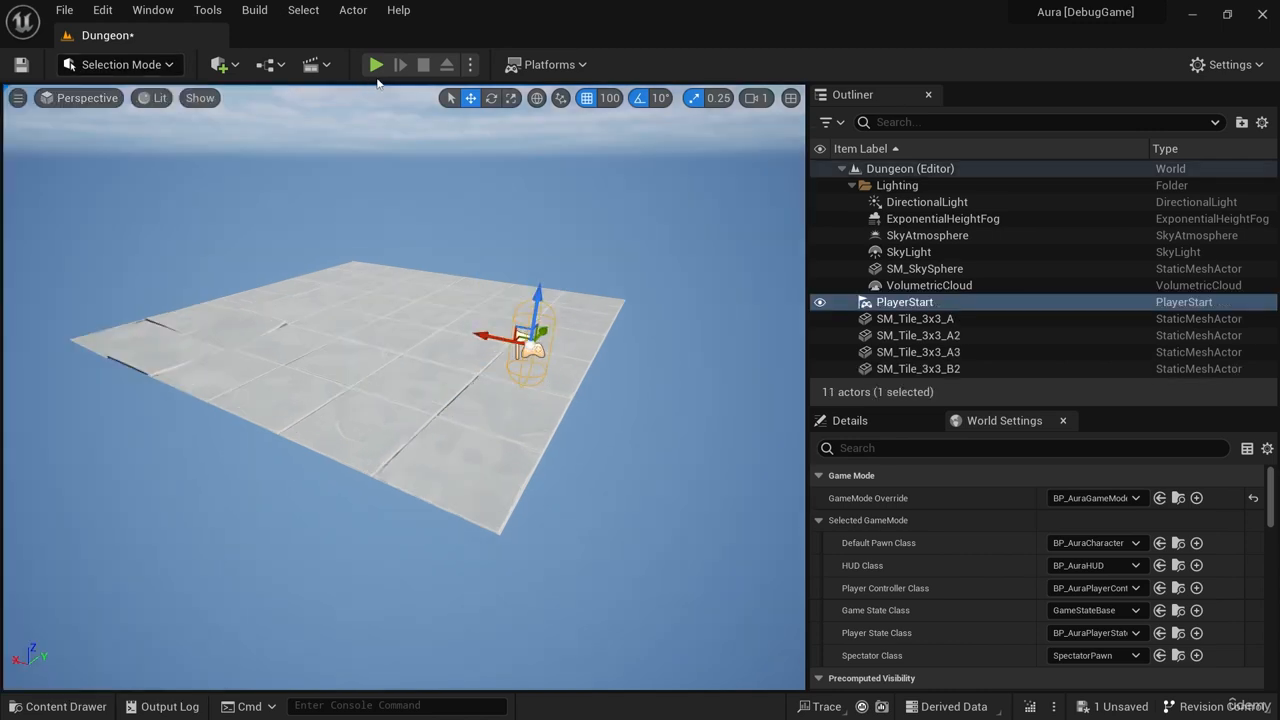
# Play the level, walk the character across the floor and over the raised tile edges, and stop playing.
pyautogui.click(376, 65)
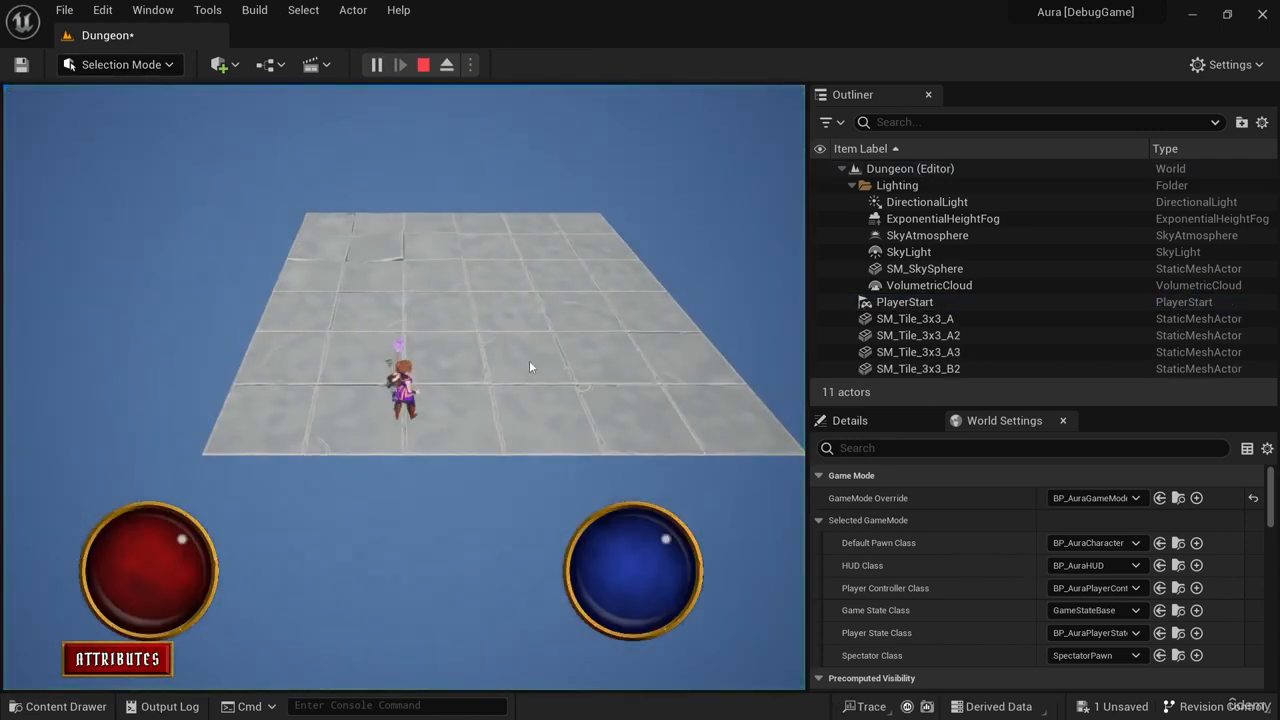
pyautogui.moveTo(597, 440); pyautogui.dragTo(405, 268)
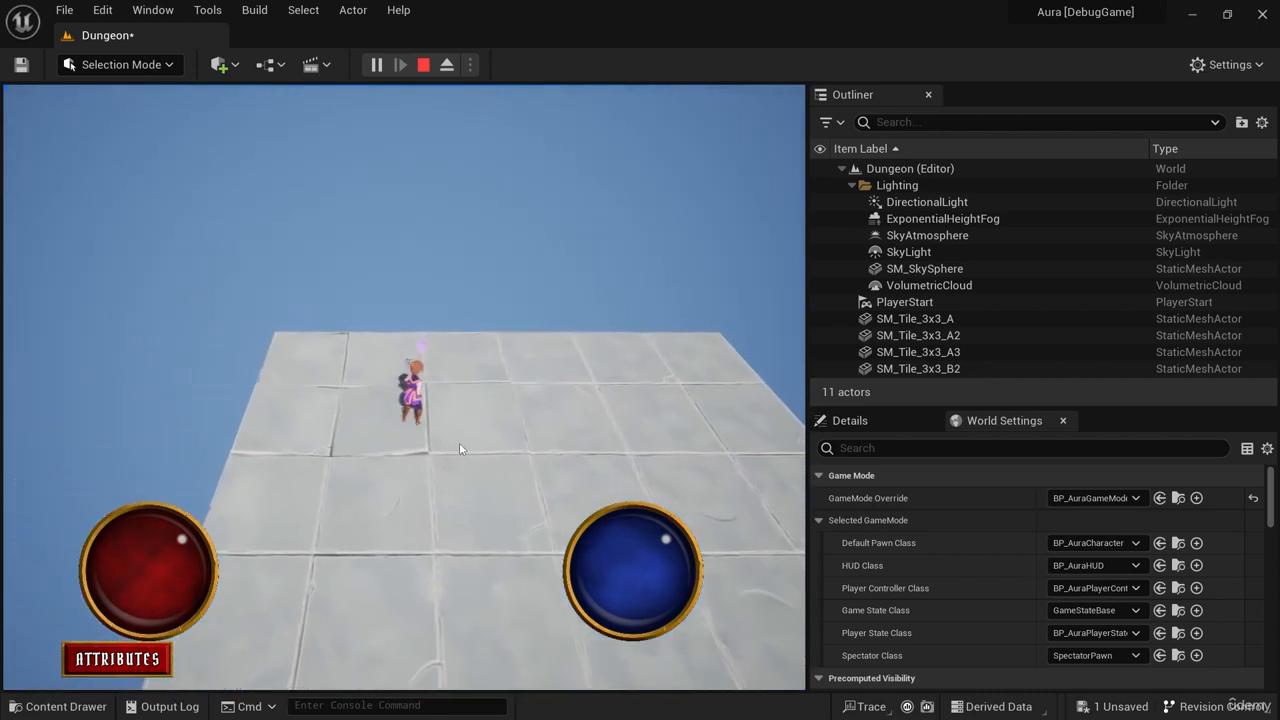
pyautogui.click(366, 400)
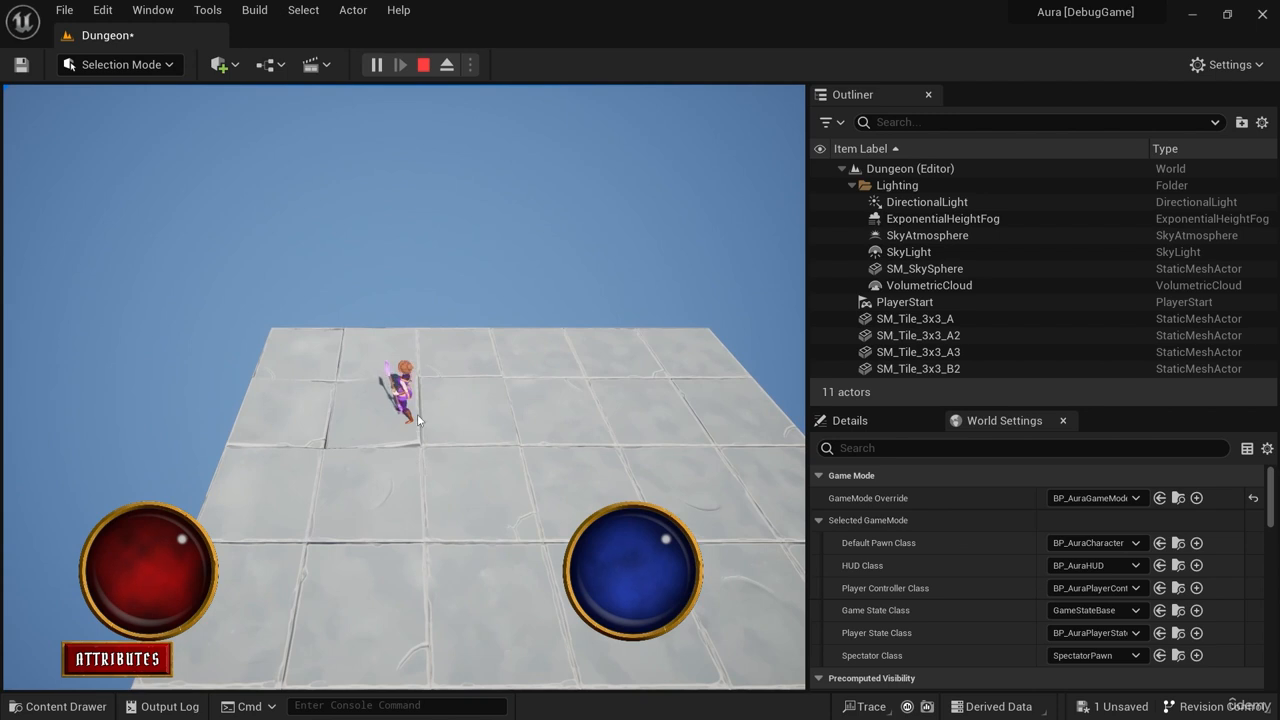
pyautogui.click(471, 449)
pyautogui.click(340, 391)
pyautogui.click(391, 422)
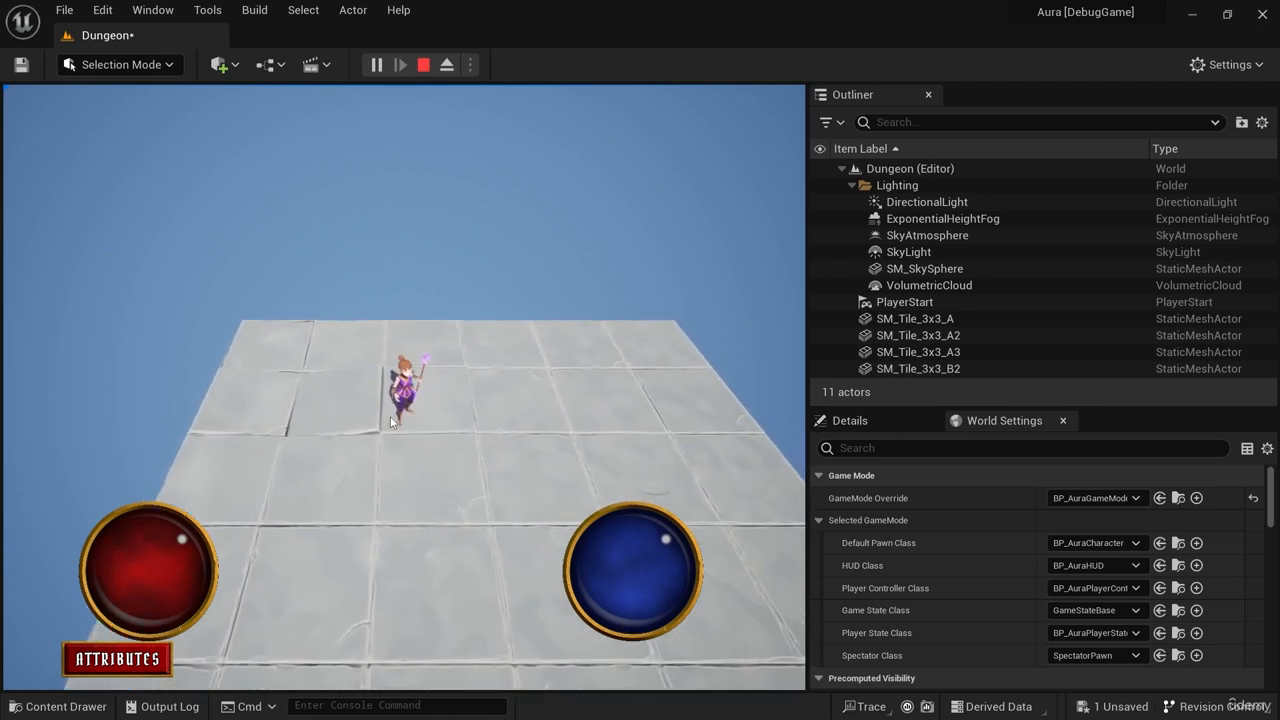
pyautogui.click(517, 537)
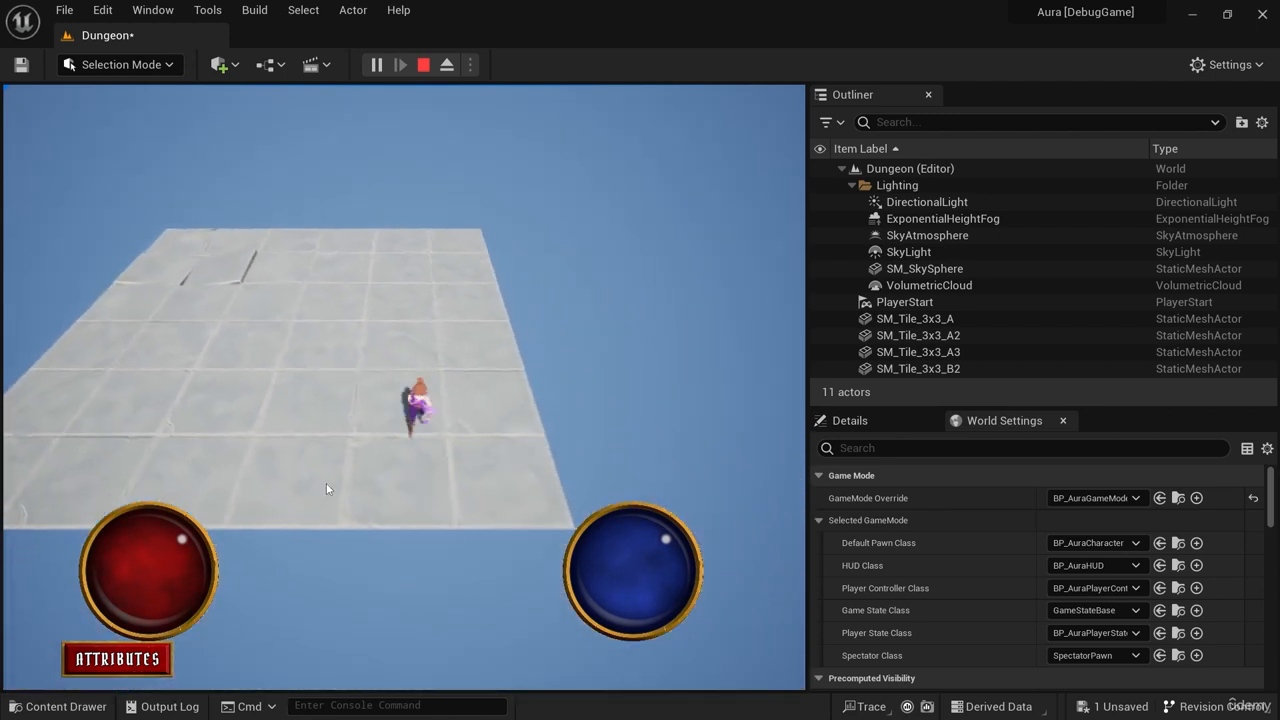
pyautogui.click(138, 400)
pyautogui.click(440, 305)
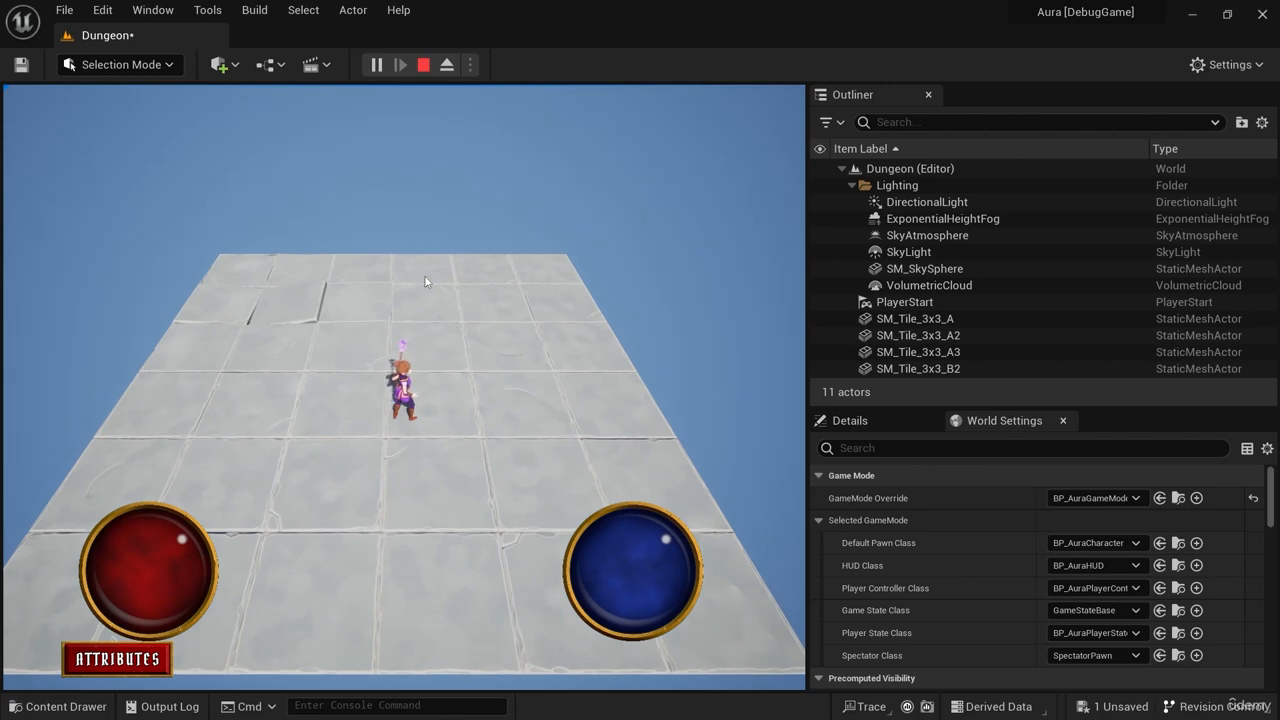
pyautogui.click(422, 65)
# Enlarge the Outliner and move the four SM_Tile_3x3 actors together into a new folder.
pyautogui.moveTo(404, 388); pyautogui.dragTo(462, 310, button='right')
pyautogui.moveTo(531, 456); pyautogui.dragTo(545, 395, button='right')
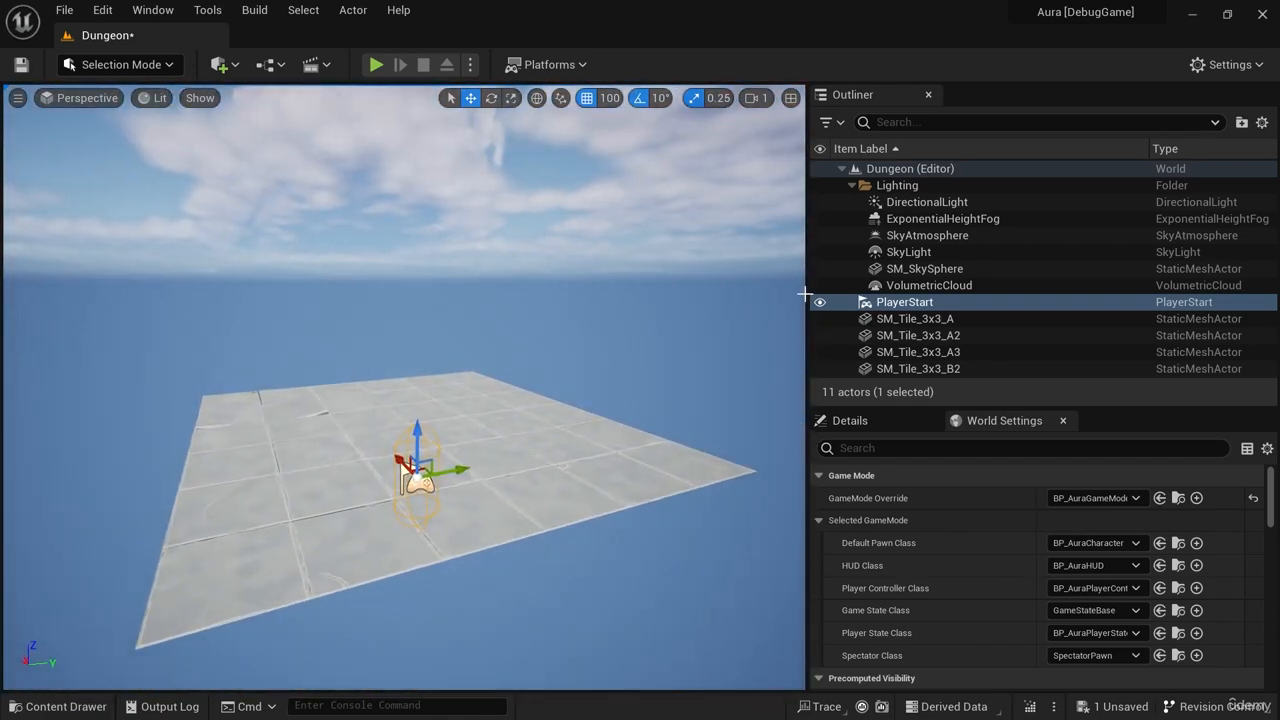
pyautogui.moveTo(1129, 405); pyautogui.dragTo(1127, 497)
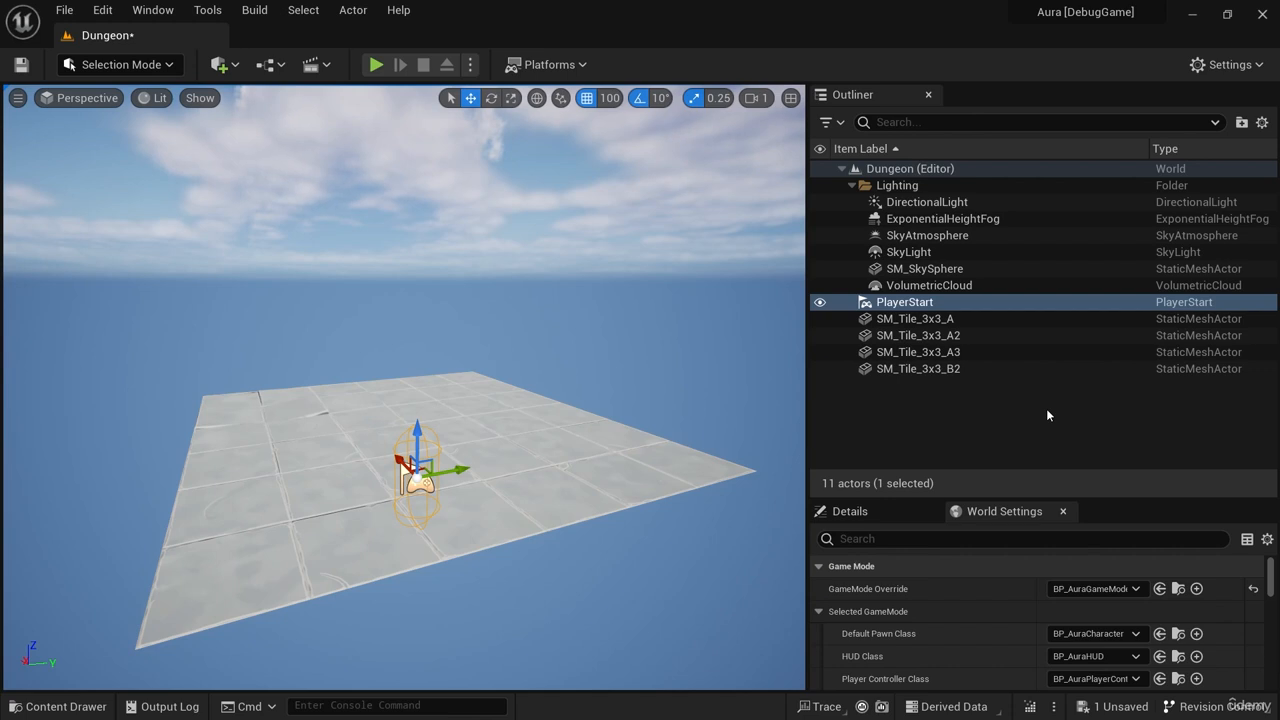
pyautogui.click(957, 318)
pyautogui.keyDown('shift'); pyautogui.click(957, 369); pyautogui.keyUp('shift')
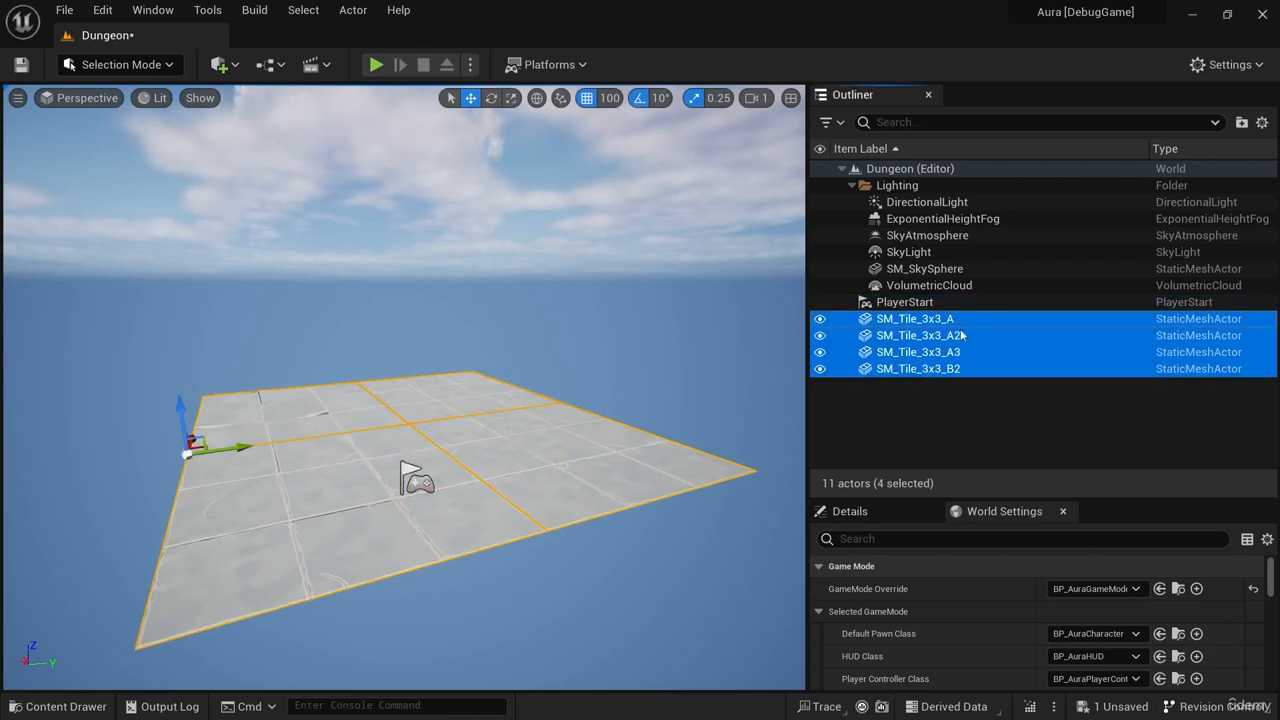
pyautogui.rightClick(949, 326)
pyautogui.moveTo(1040, 650)
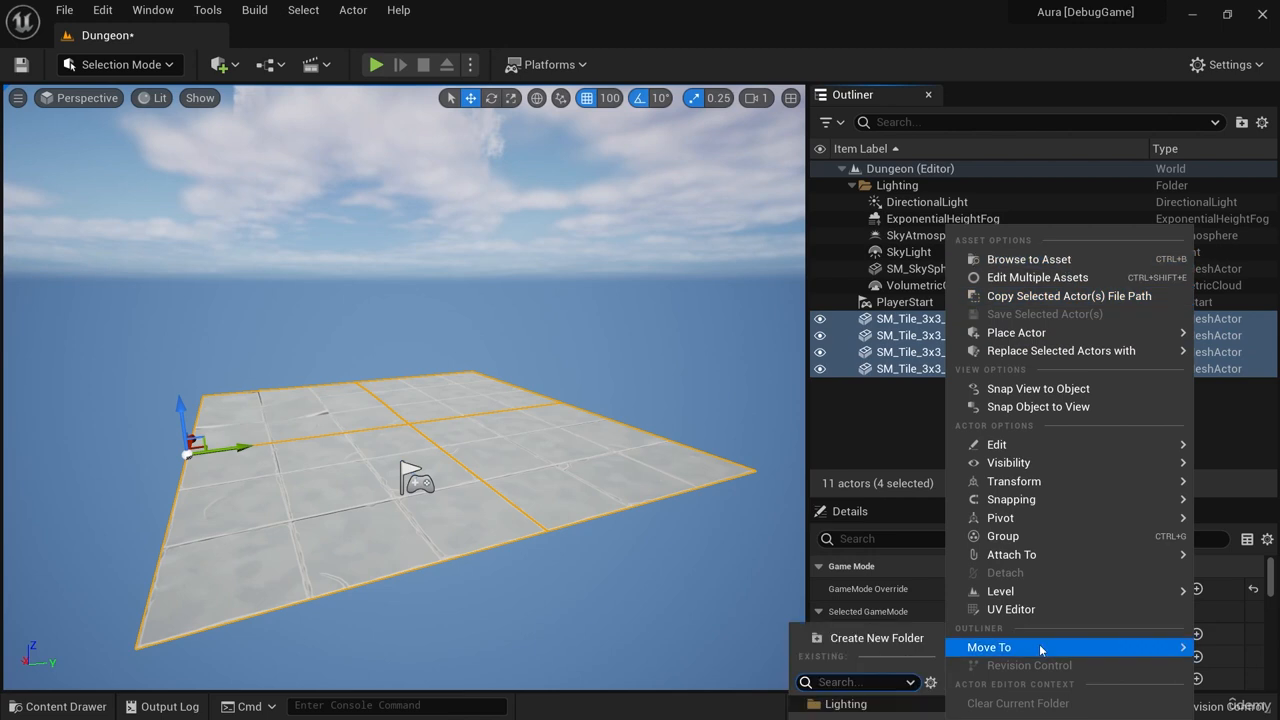
pyautogui.click(876, 638)
pyautogui.click(932, 302)
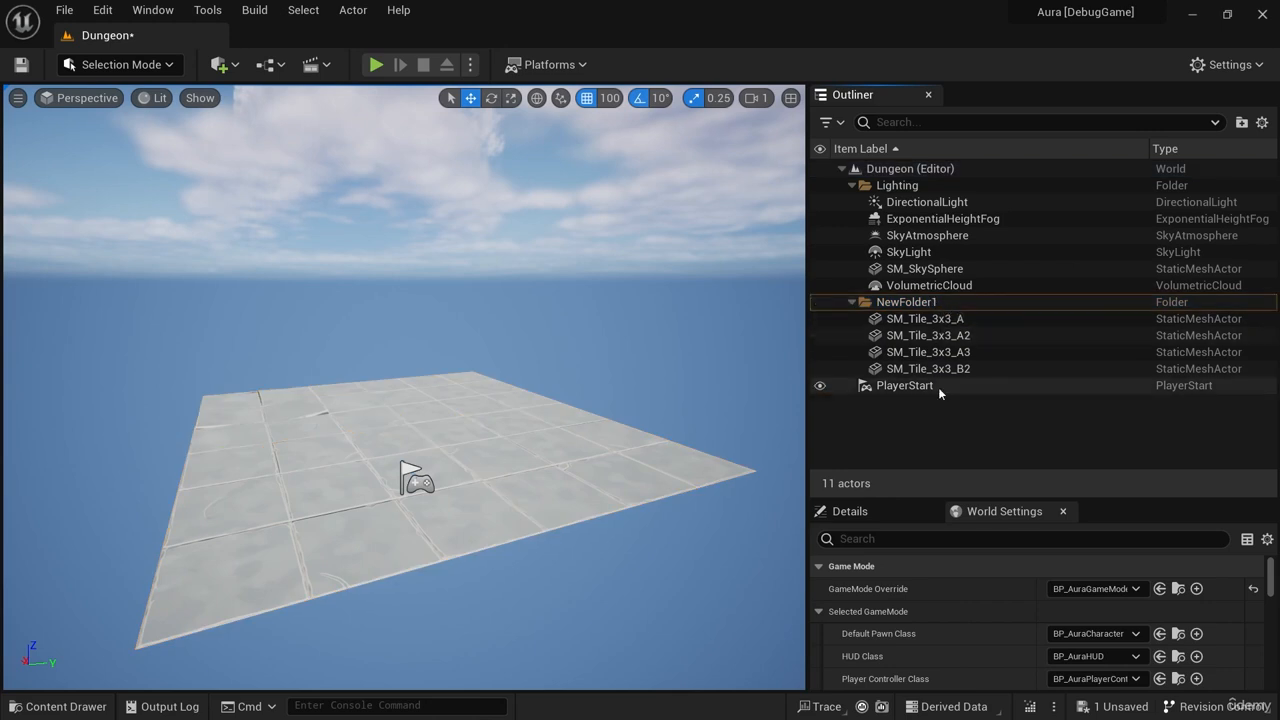
# Rename the new folder holding the tile actors to DungeonMeshes and collapse it.
pyautogui.moveTo(612, 409); pyautogui.dragTo(590, 450, button='right')
pyautogui.rightClick(604, 322)
pyautogui.click(686, 406)
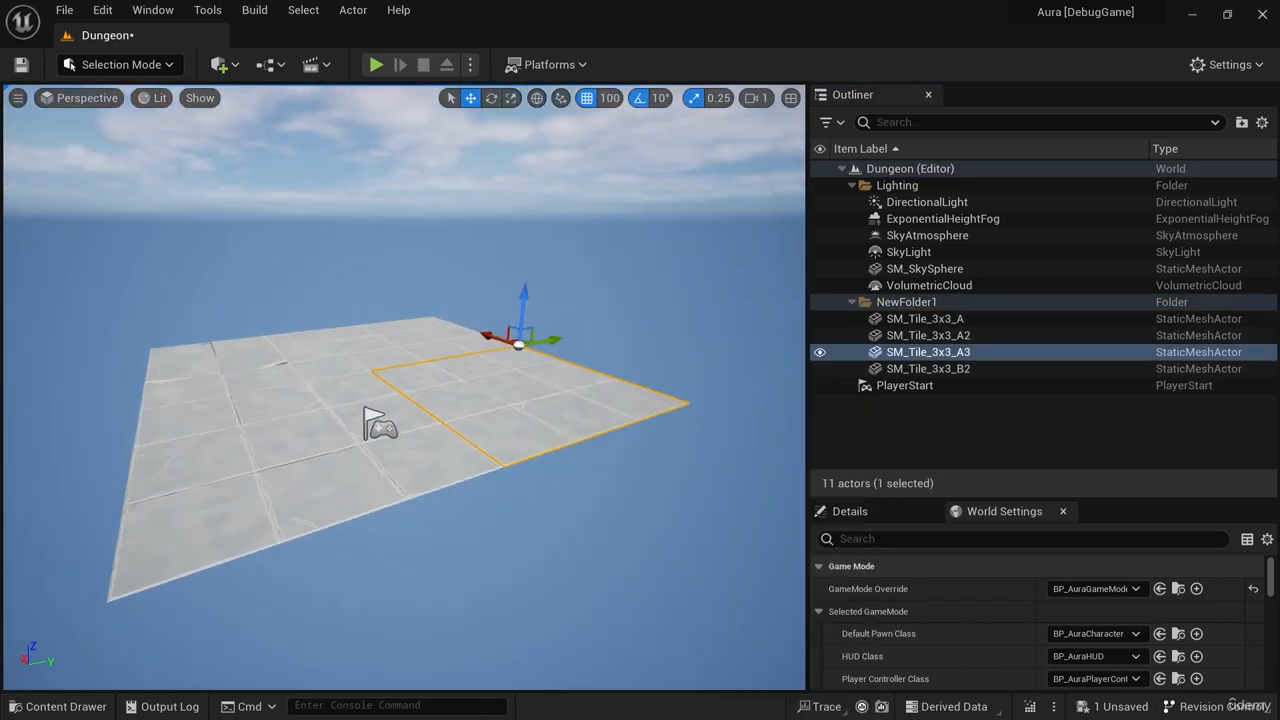
pyautogui.click(916, 304)
pyautogui.click(922, 307)
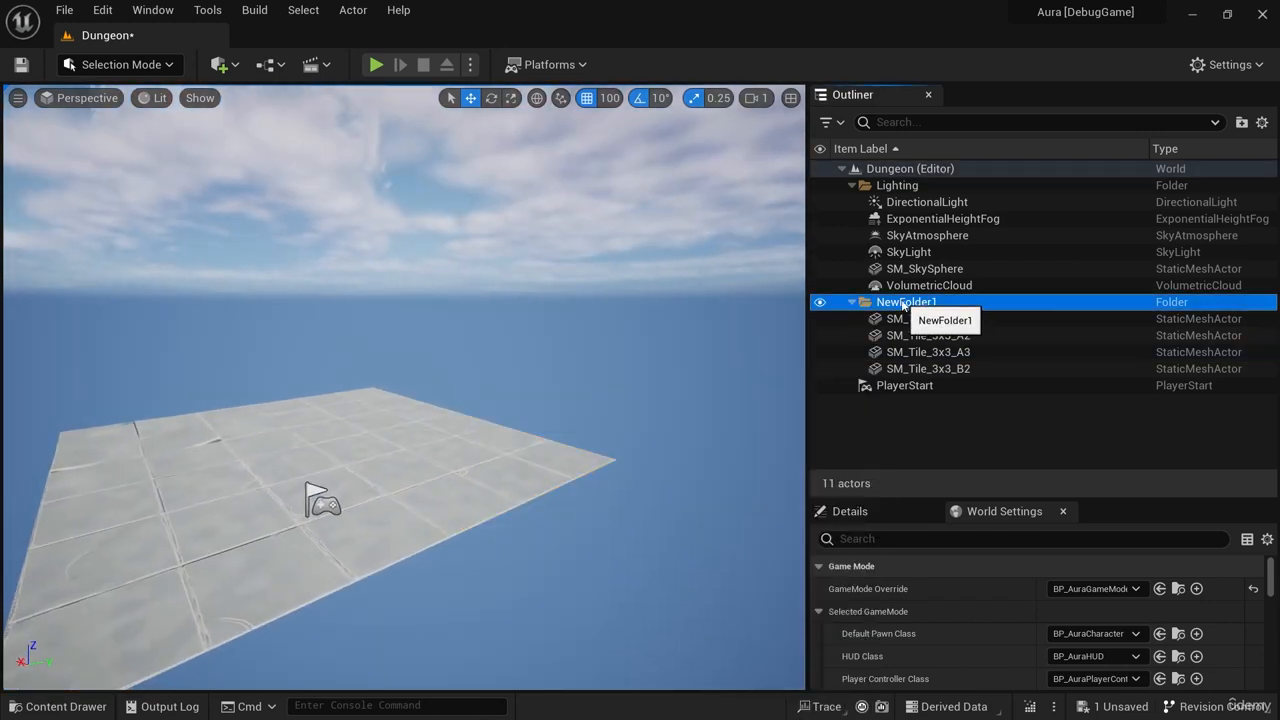
pyautogui.press('F2')
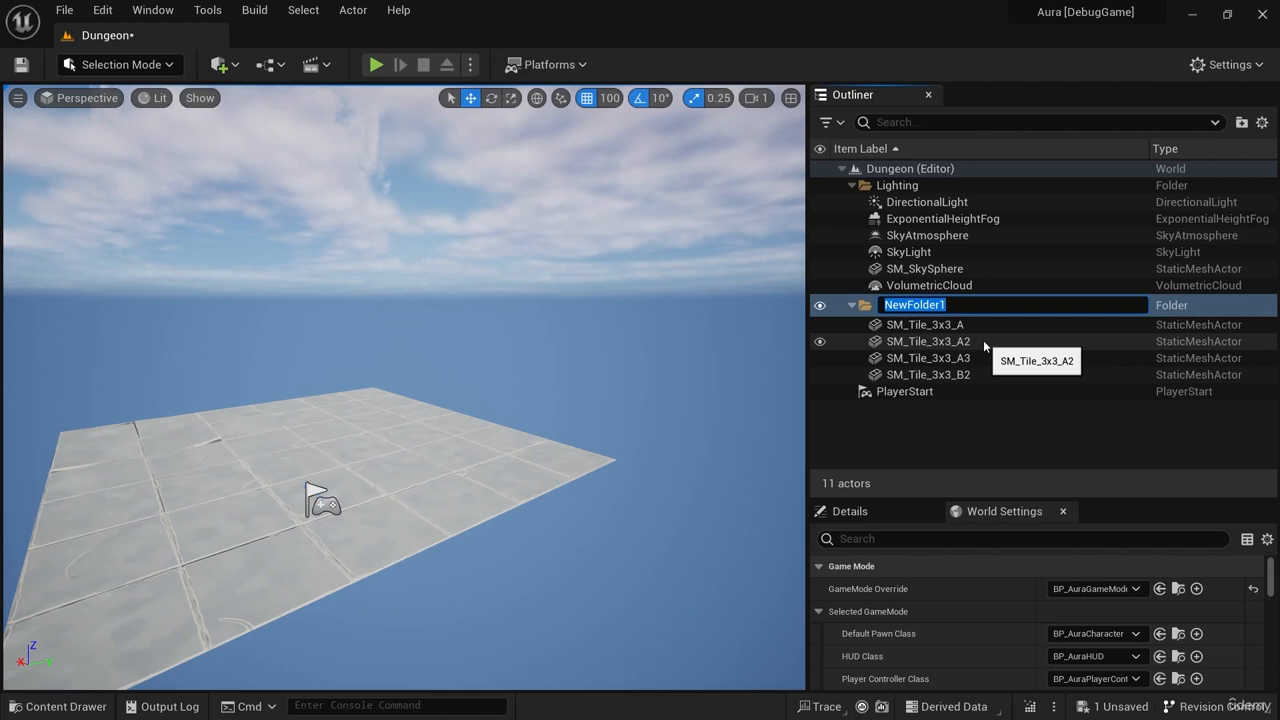
pyautogui.write('DungeonMeshes')
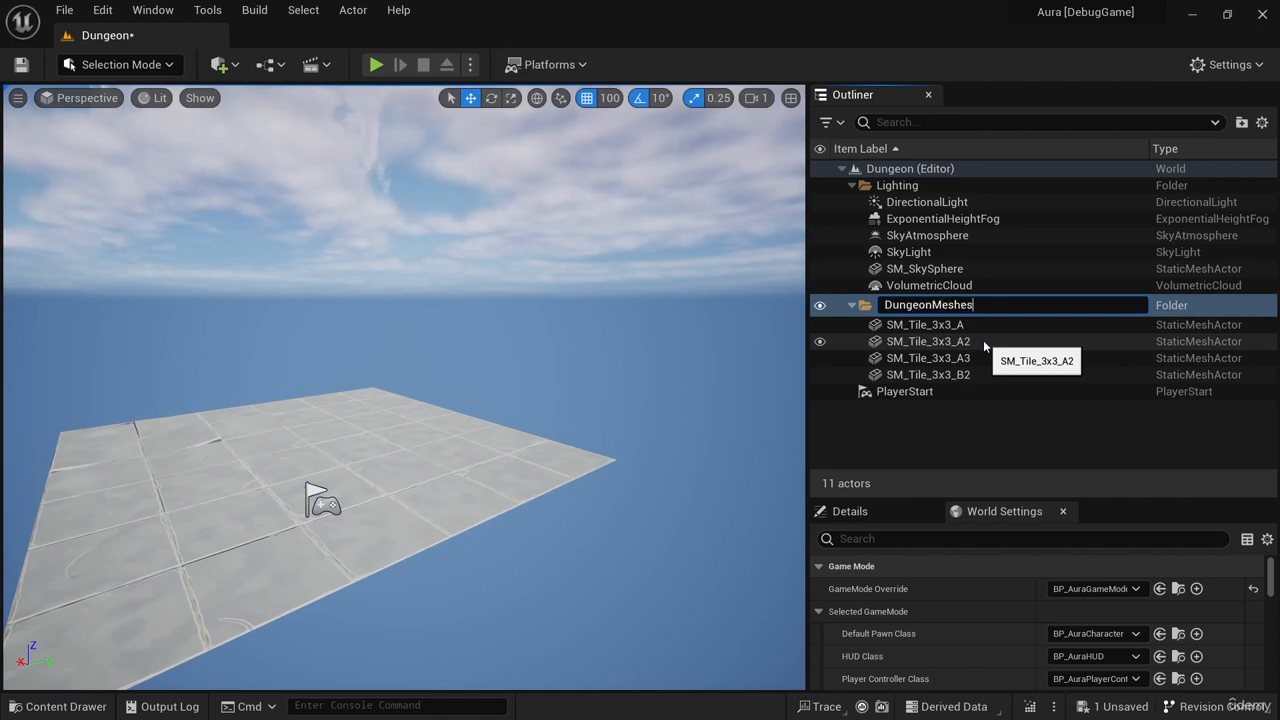
pyautogui.press('Return')
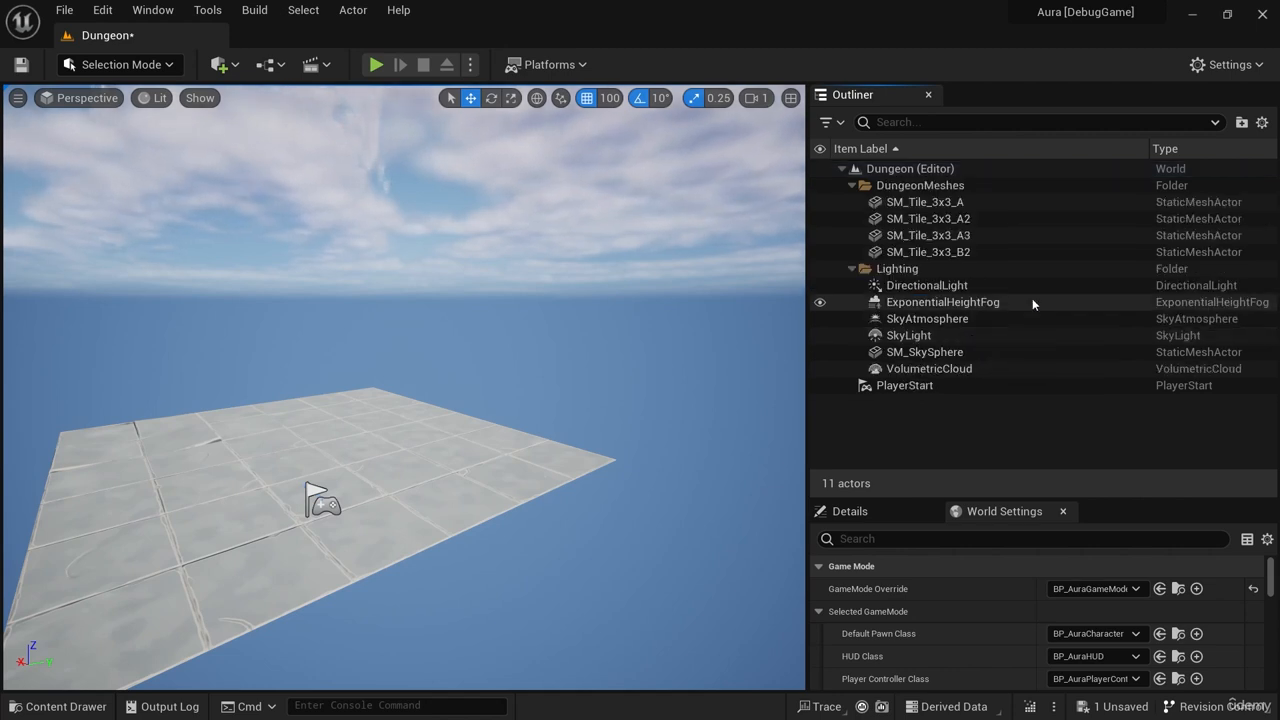
pyautogui.click(852, 185)
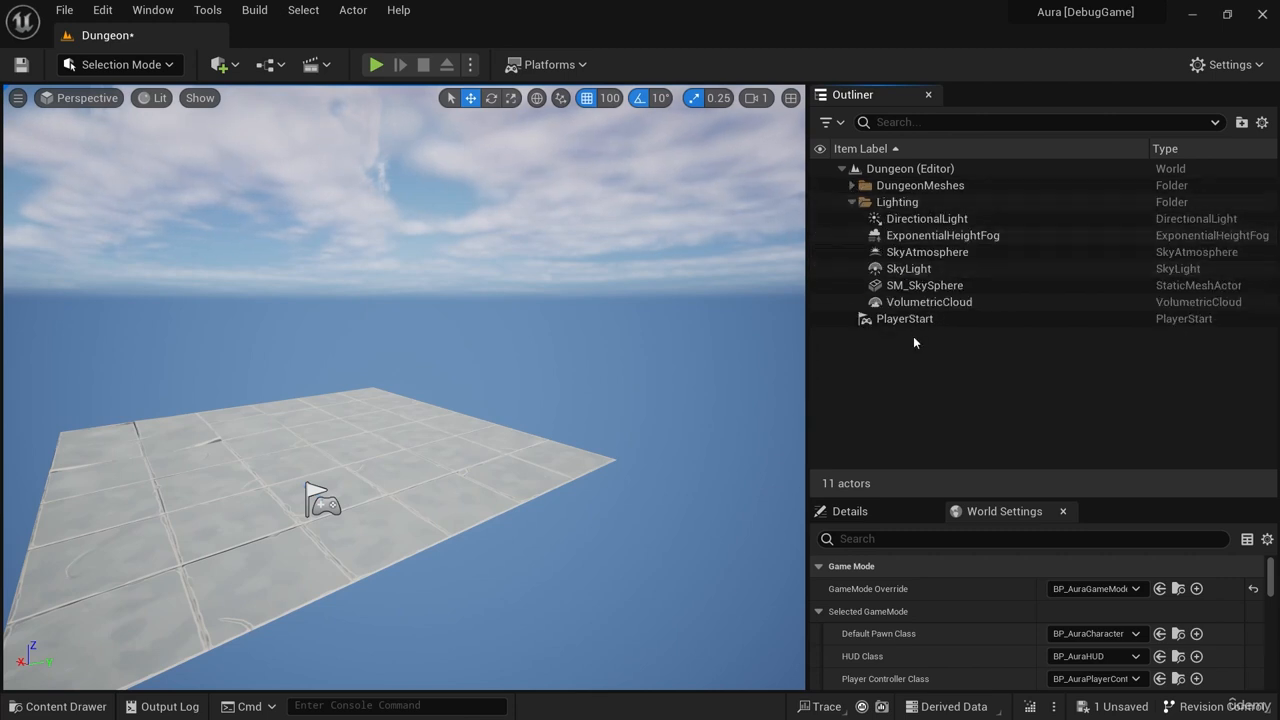
pyautogui.click(852, 202)
pyautogui.click(851, 202)
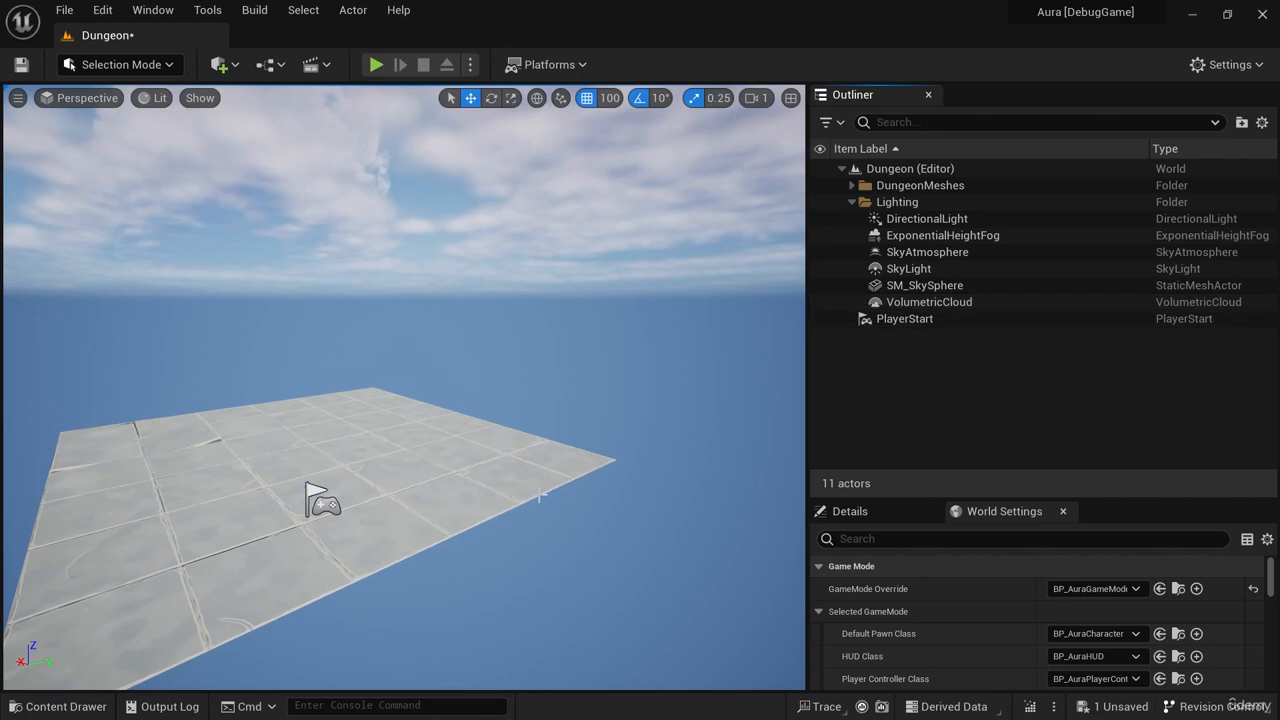
# Select the DirectionalLight in the Lighting folder and show its details in an enlarged area.
pyautogui.moveTo(565, 497); pyautogui.dragTo(533, 460, button='right')
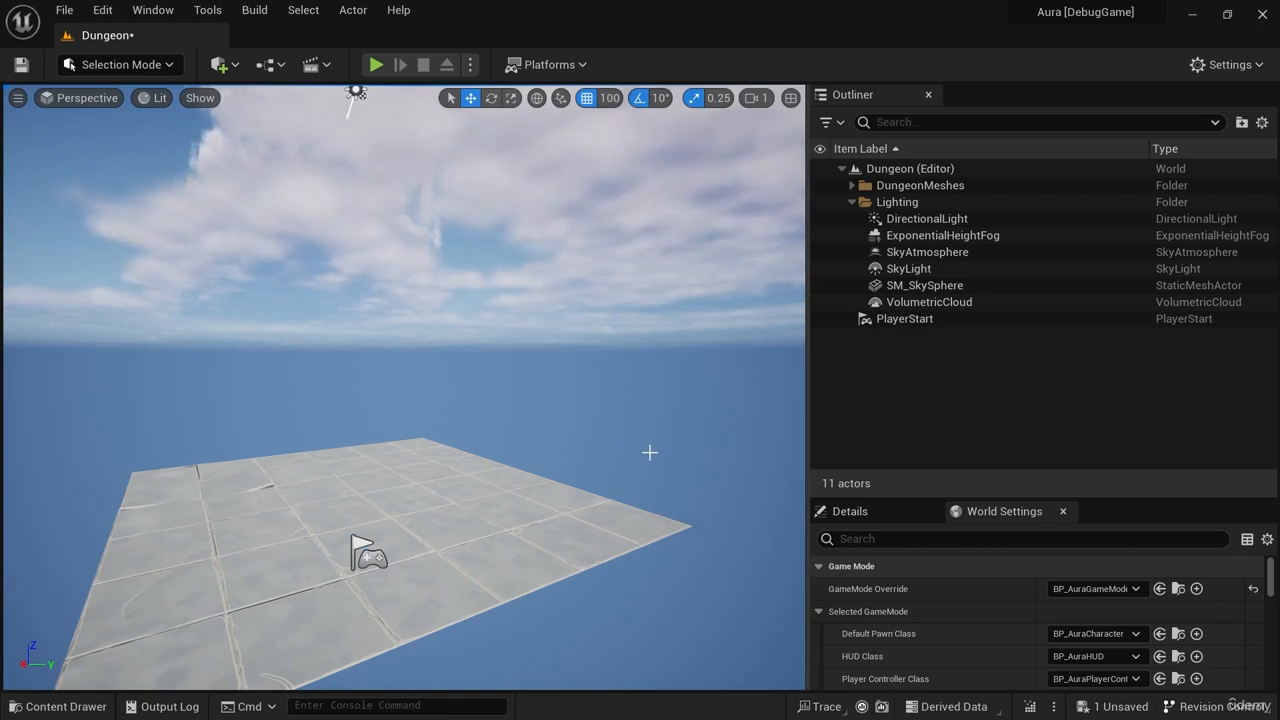
pyautogui.click(935, 219)
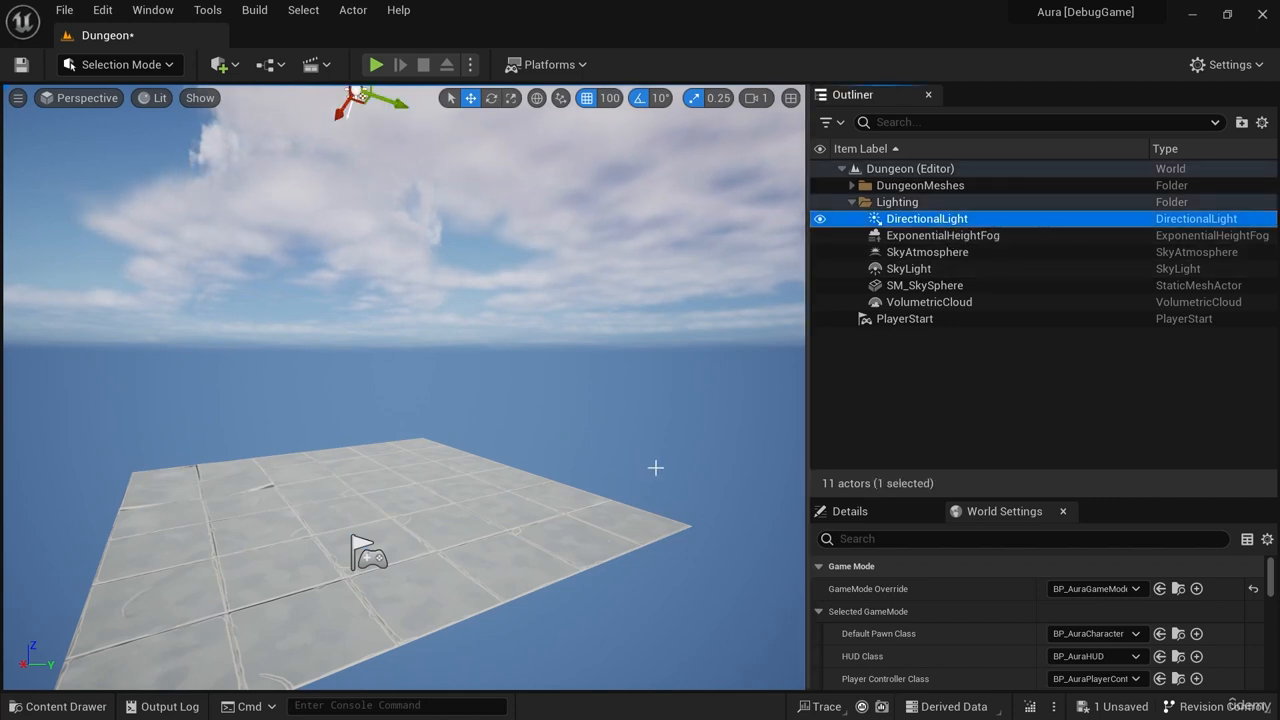
pyautogui.moveTo(1096, 499); pyautogui.dragTo(1100, 378)
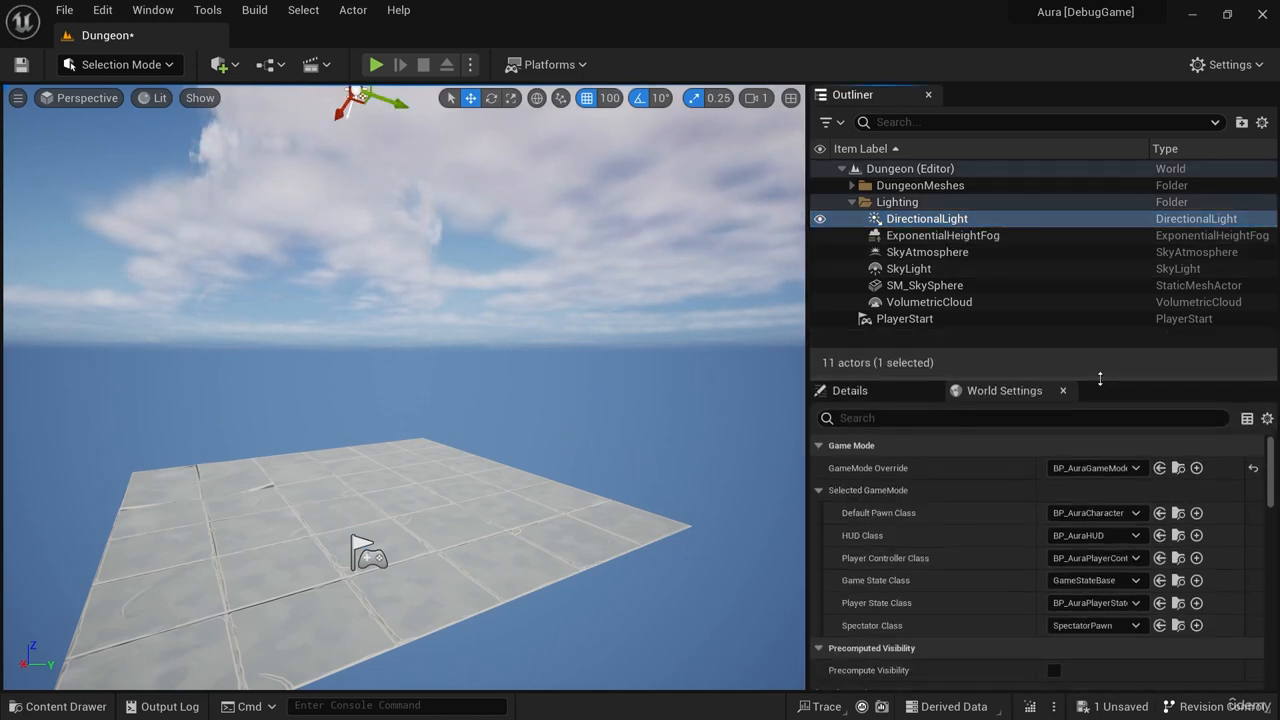
pyautogui.click(850, 390)
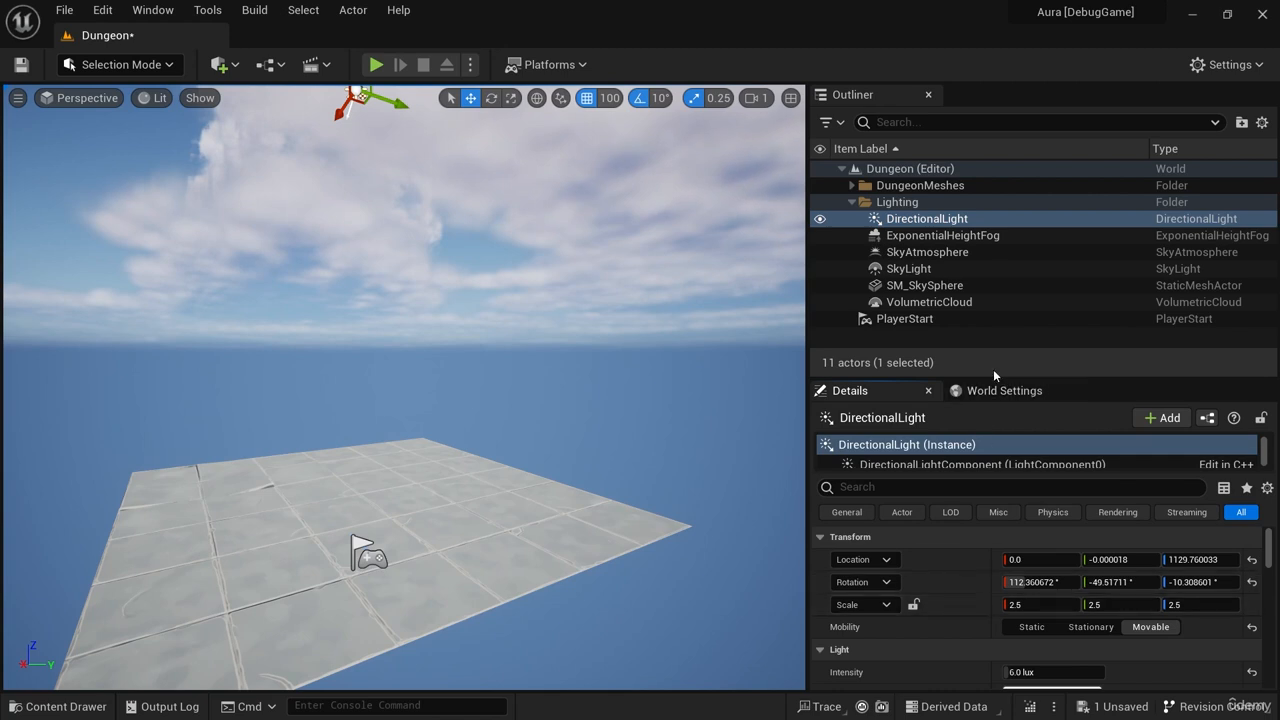
pyautogui.moveTo(995, 376); pyautogui.dragTo(995, 308)
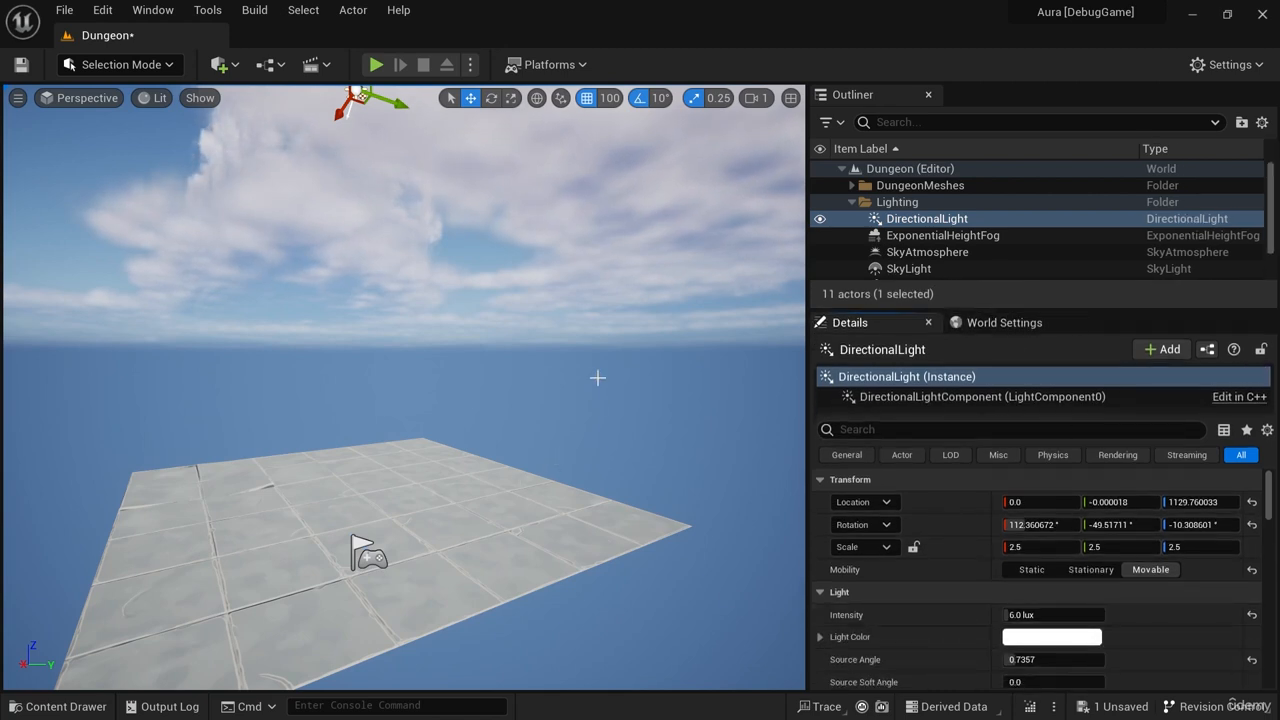
# Set the DirectionalLight's Intensity to 1 lux.
pyautogui.moveTo(598, 378); pyautogui.dragTo(564, 400, button='right')
pyautogui.click(1051, 614)
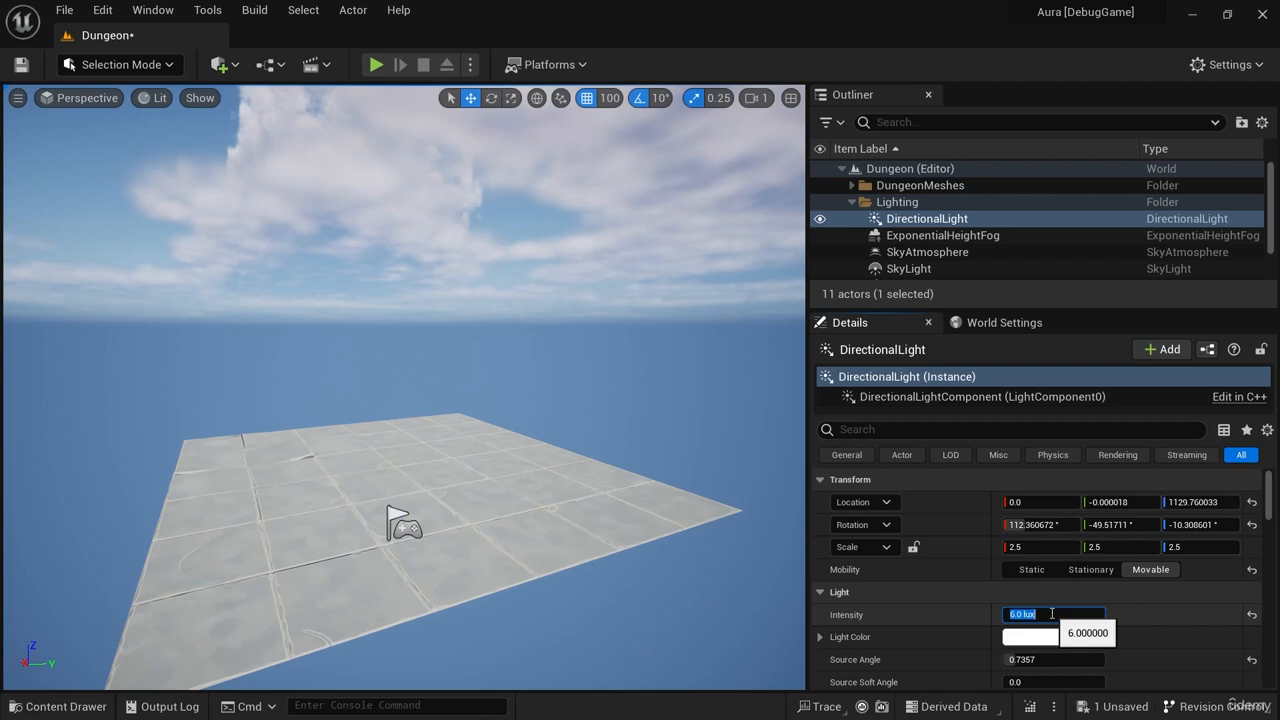
pyautogui.write('1')
pyautogui.press('Return')
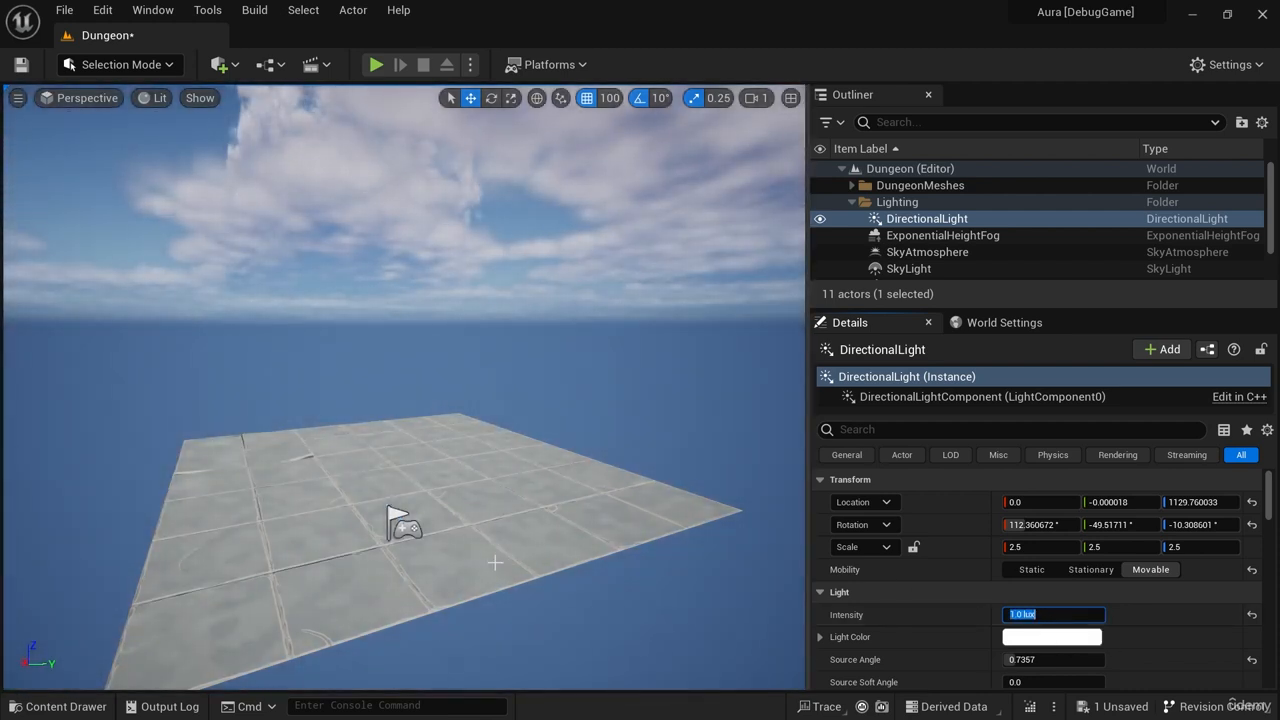
# Set the DirectionalLight's Light Color to R 0.194618, G 0.212231 and B 0.296138.
pyautogui.click(1050, 637)
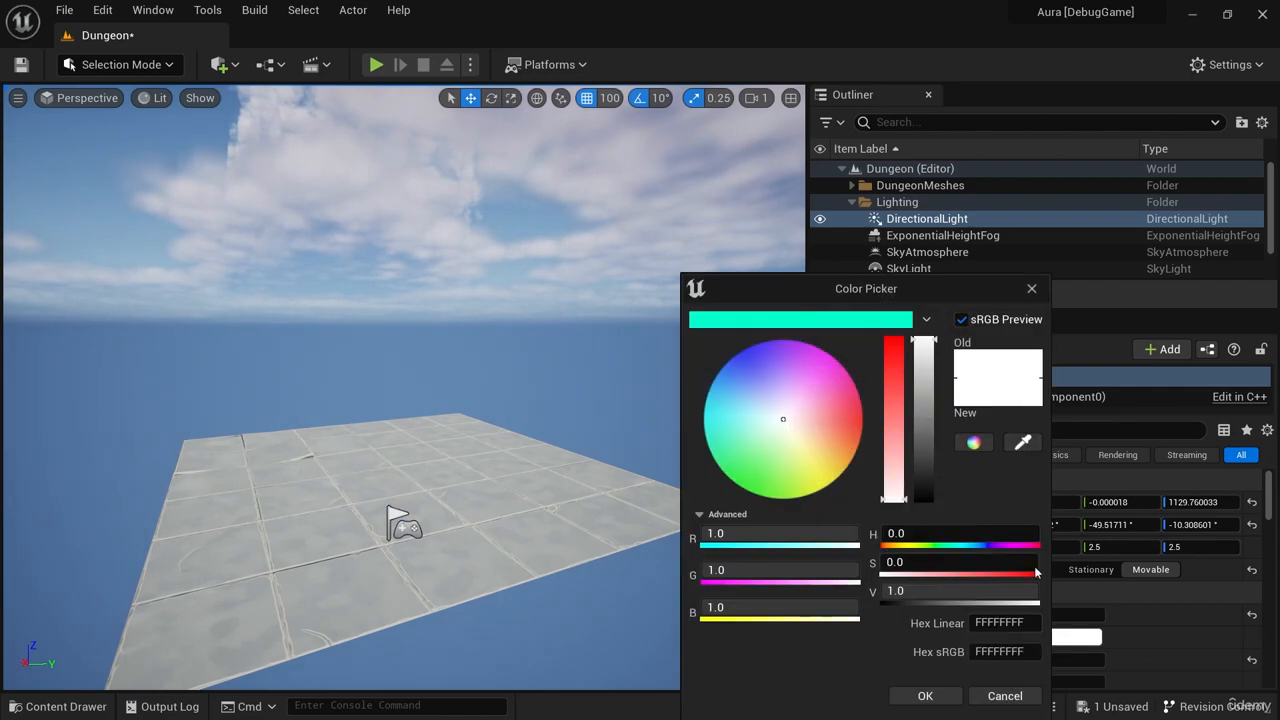
pyautogui.click(923, 452)
pyautogui.moveTo(923, 455); pyautogui.dragTo(894, 503)
pyautogui.click(788, 536)
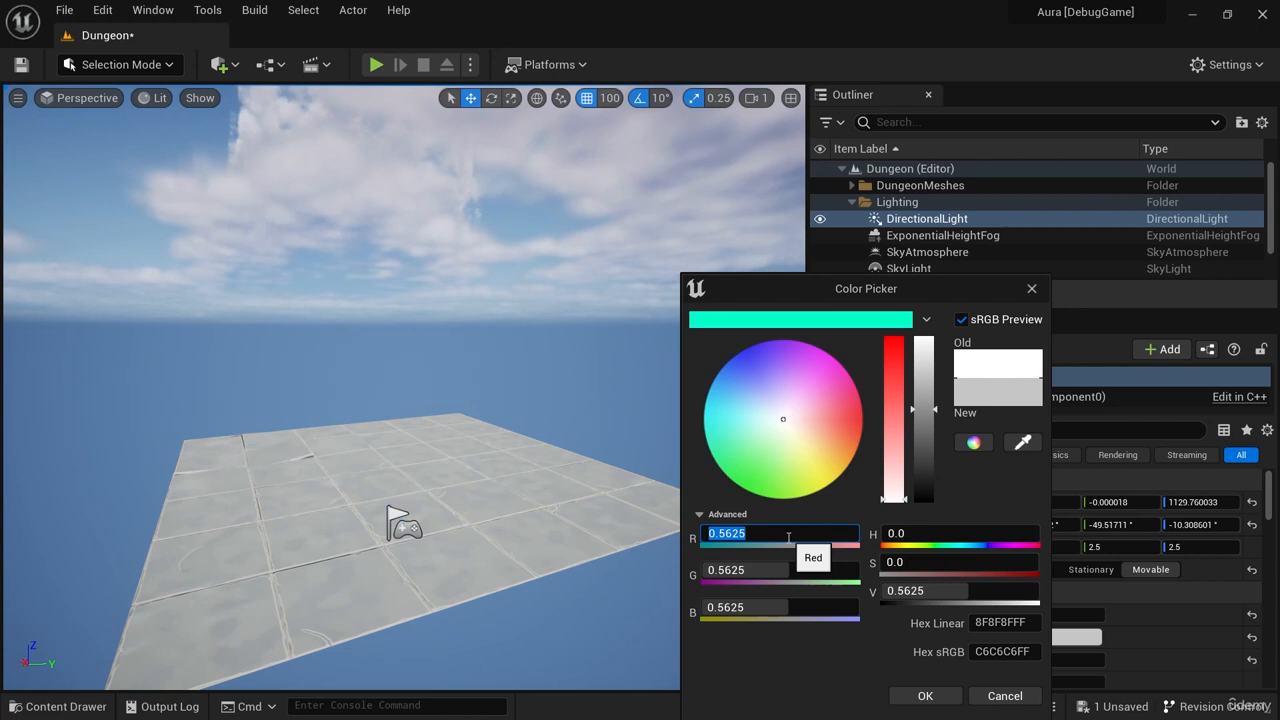
pyautogui.write('0.')
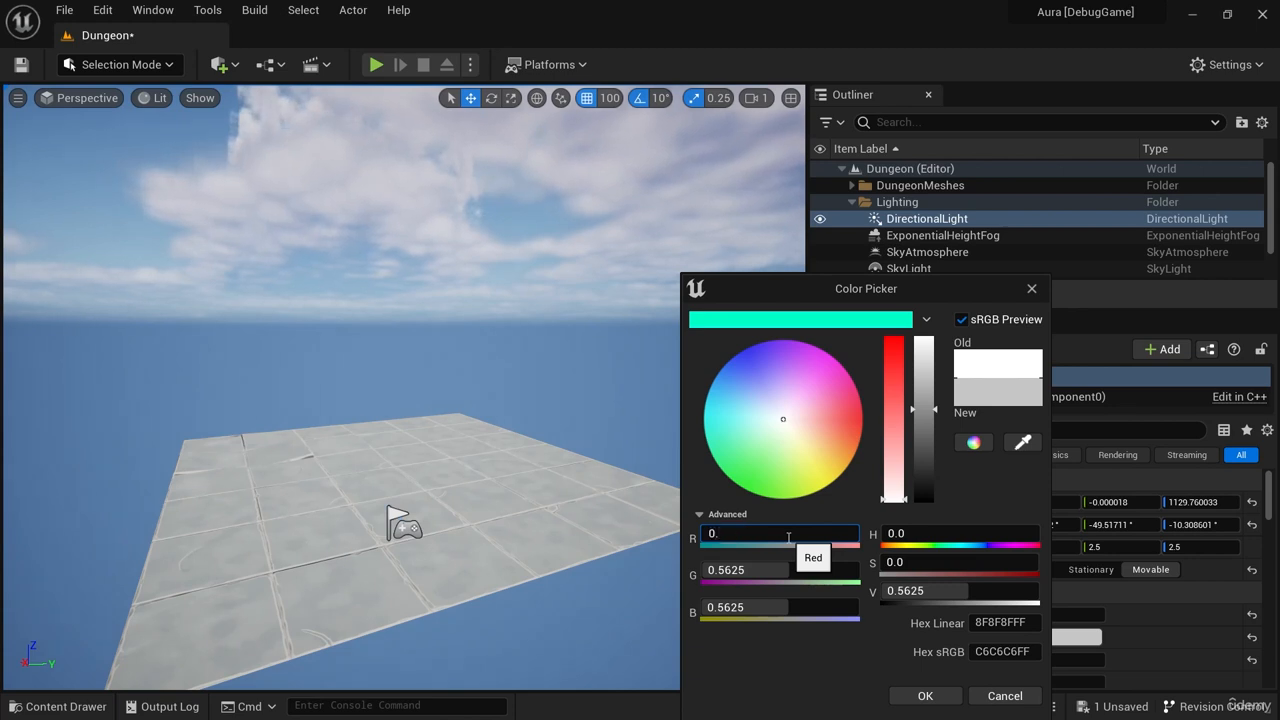
pyautogui.write('194618')
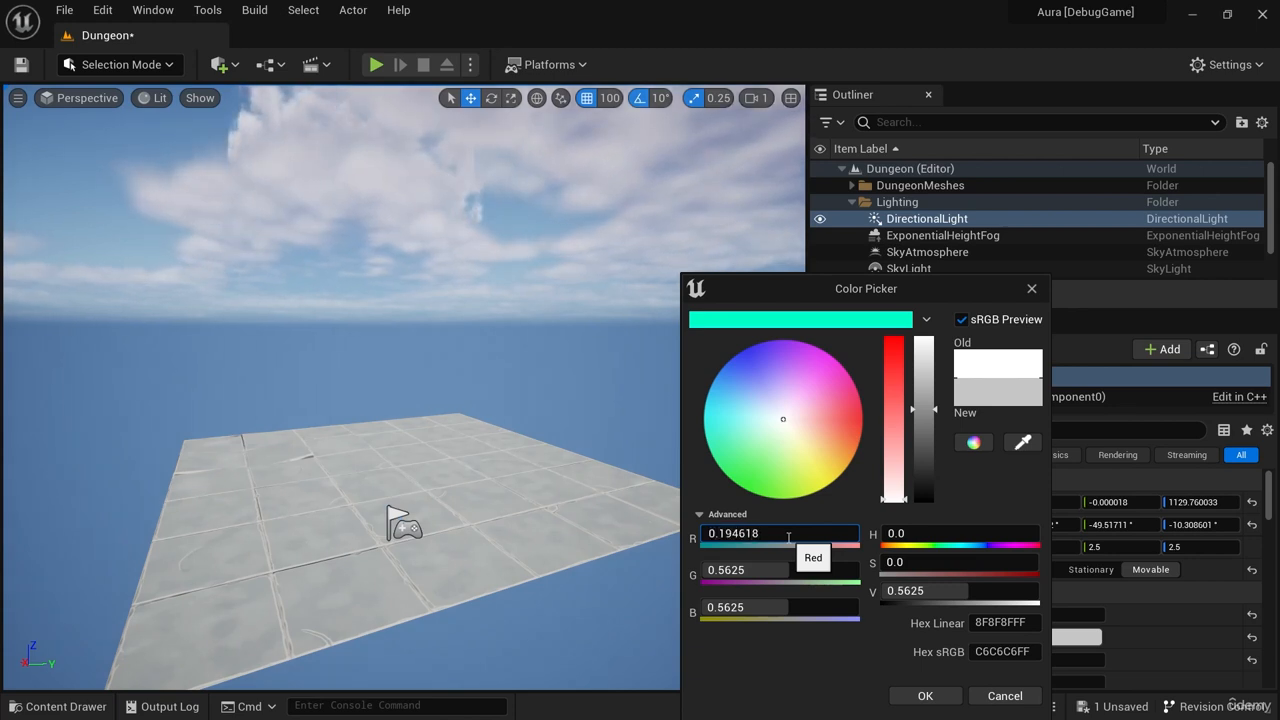
pyautogui.click(796, 571)
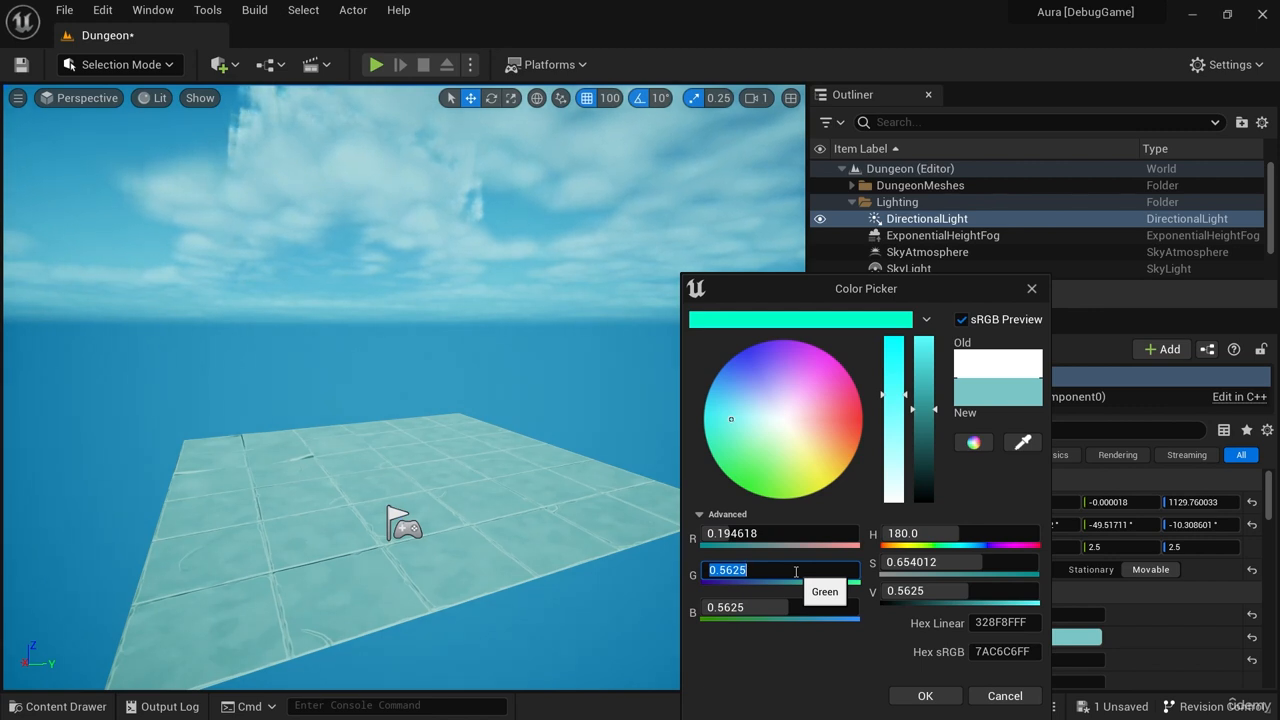
pyautogui.write('0.2')
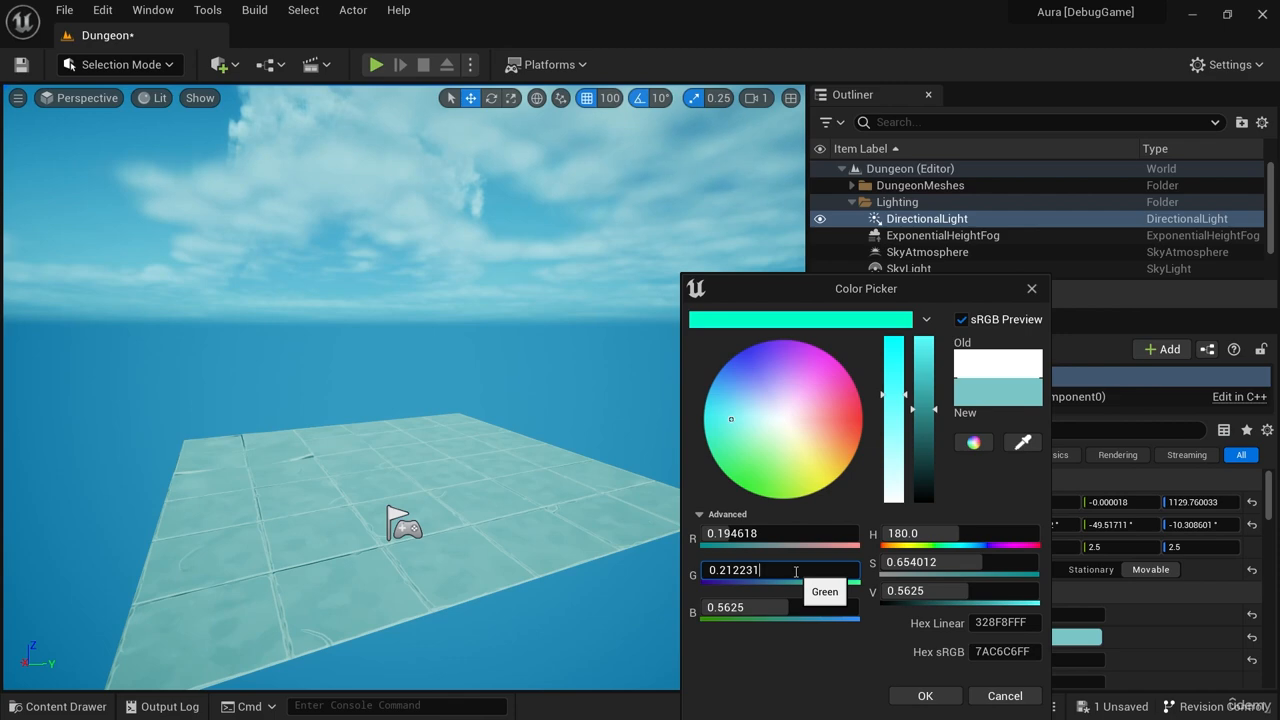
pyautogui.click(797, 607)
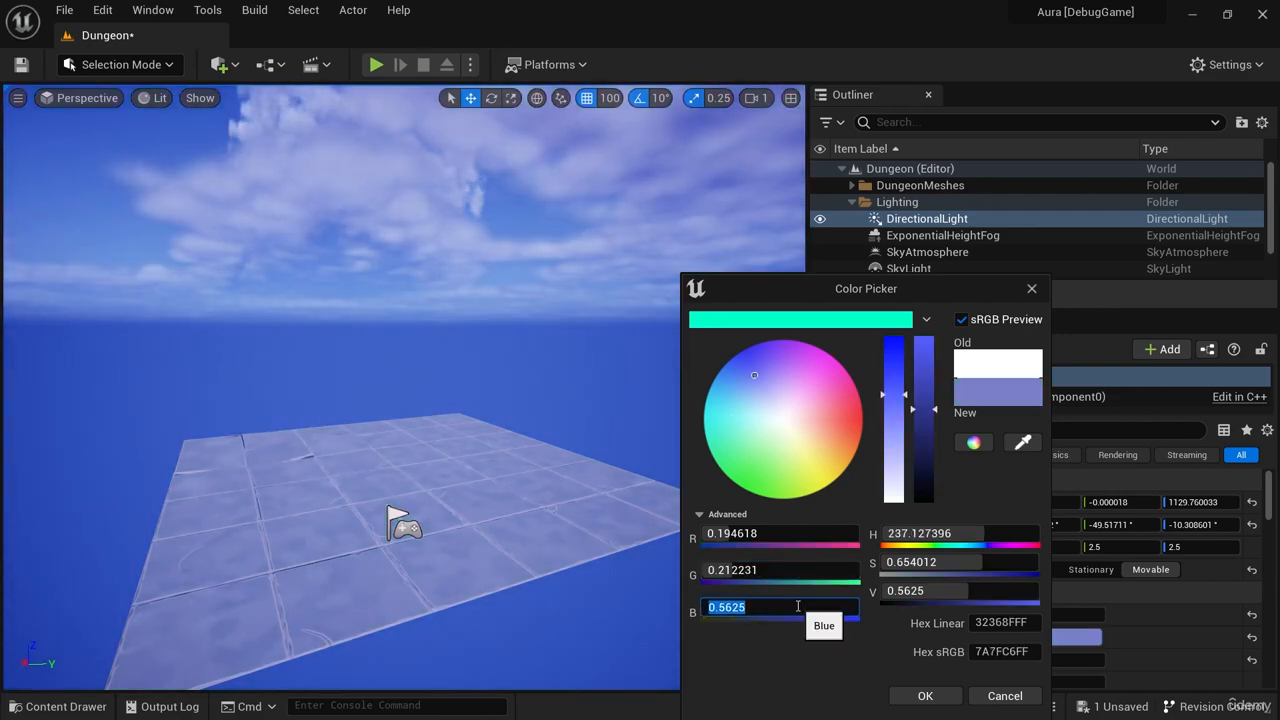
pyautogui.write('0.')
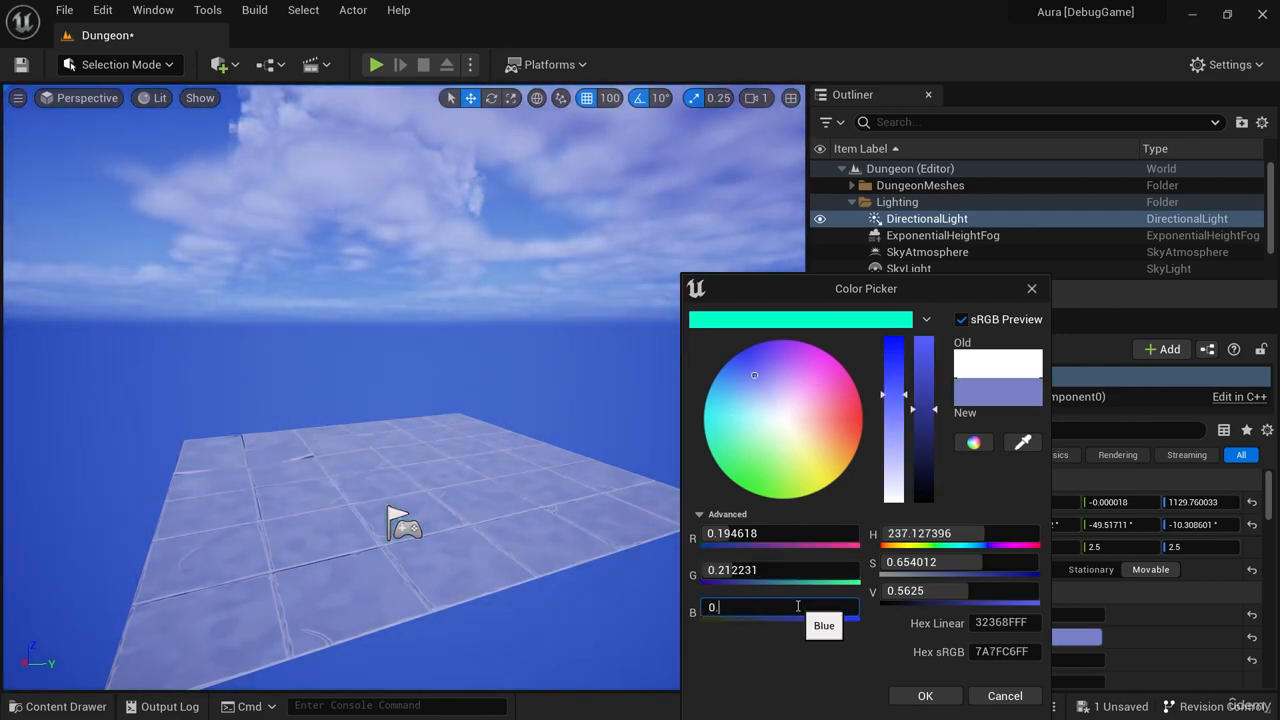
pyautogui.write('296138')
pyautogui.press('Return')
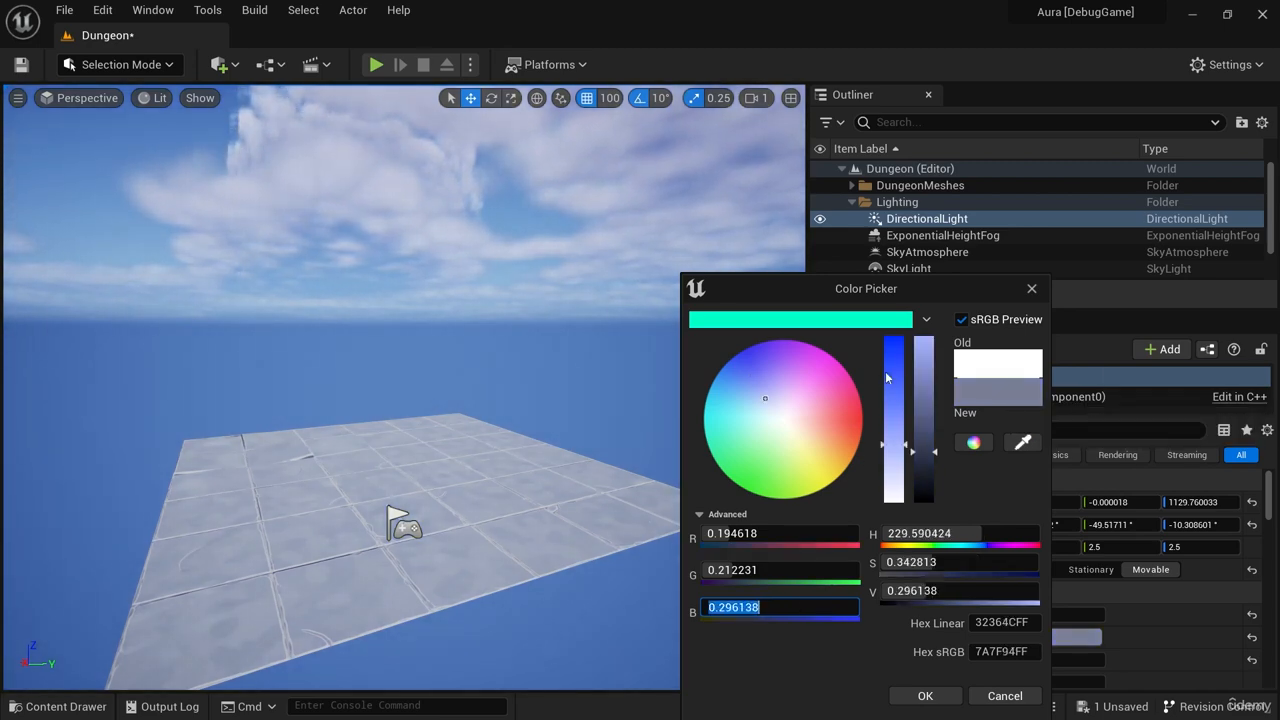
pyautogui.click(927, 695)
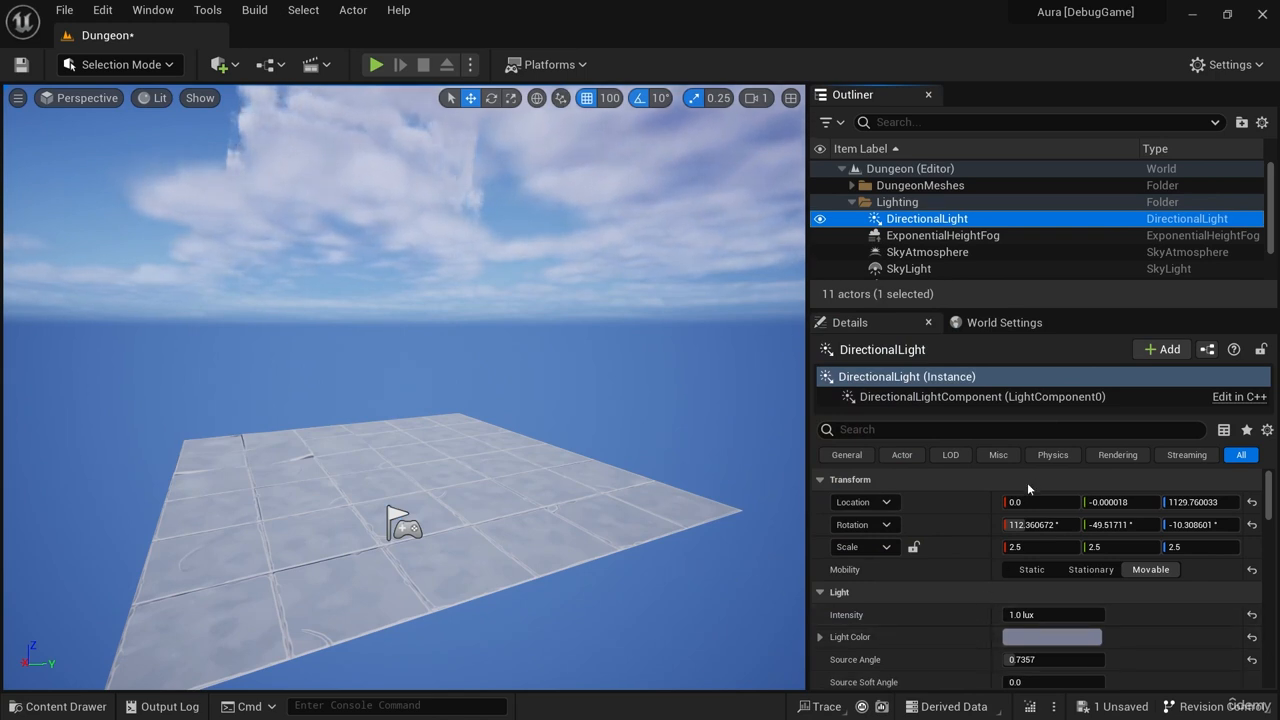
# Set the DirectionalLight's Temperature to 6400.
pyautogui.scroll(-2, 1060, 505)
pyautogui.scroll(-1, 1155, 561)
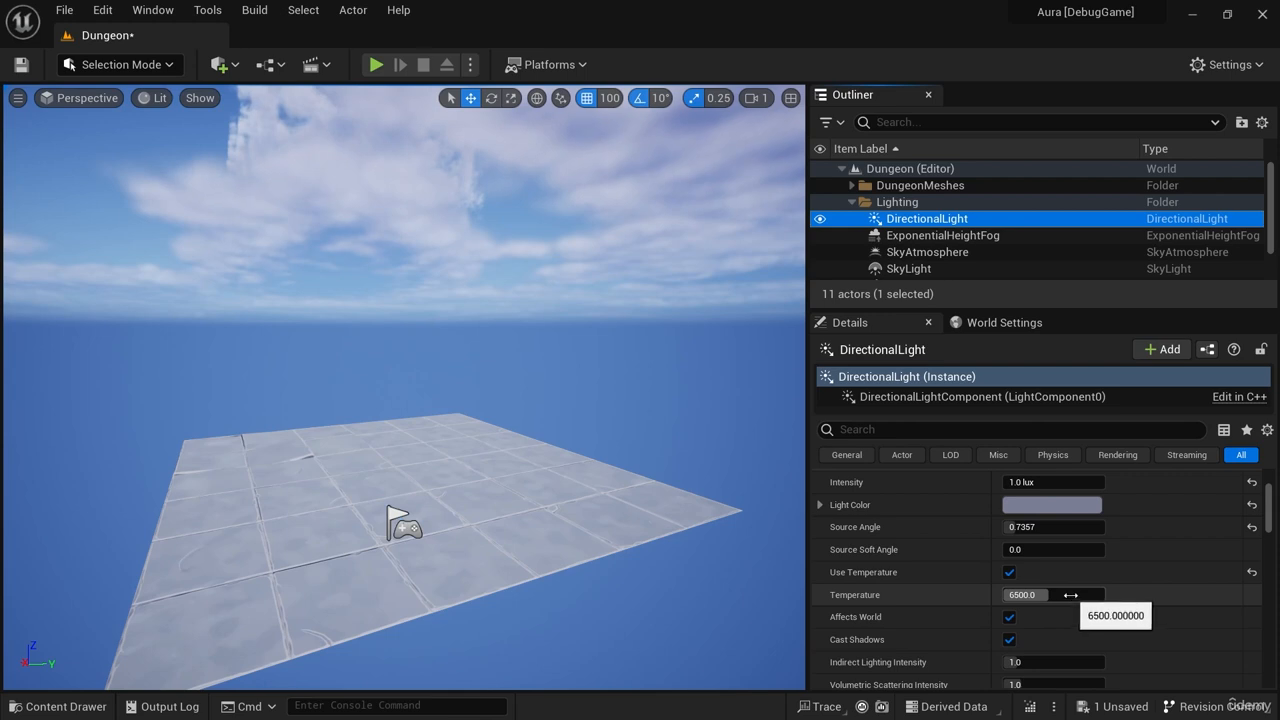
pyautogui.click(1076, 596)
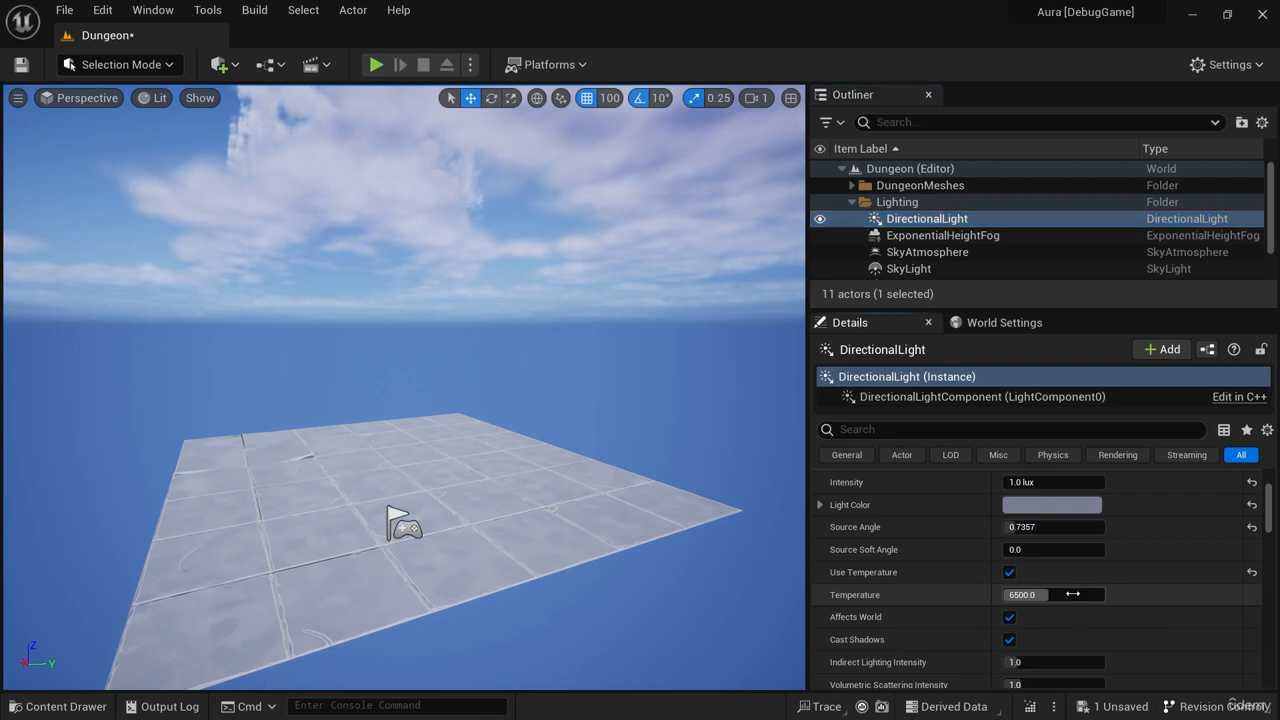
pyautogui.click(1188, 604)
pyautogui.moveTo(1066, 600); pyautogui.dragTo(1059, 600)
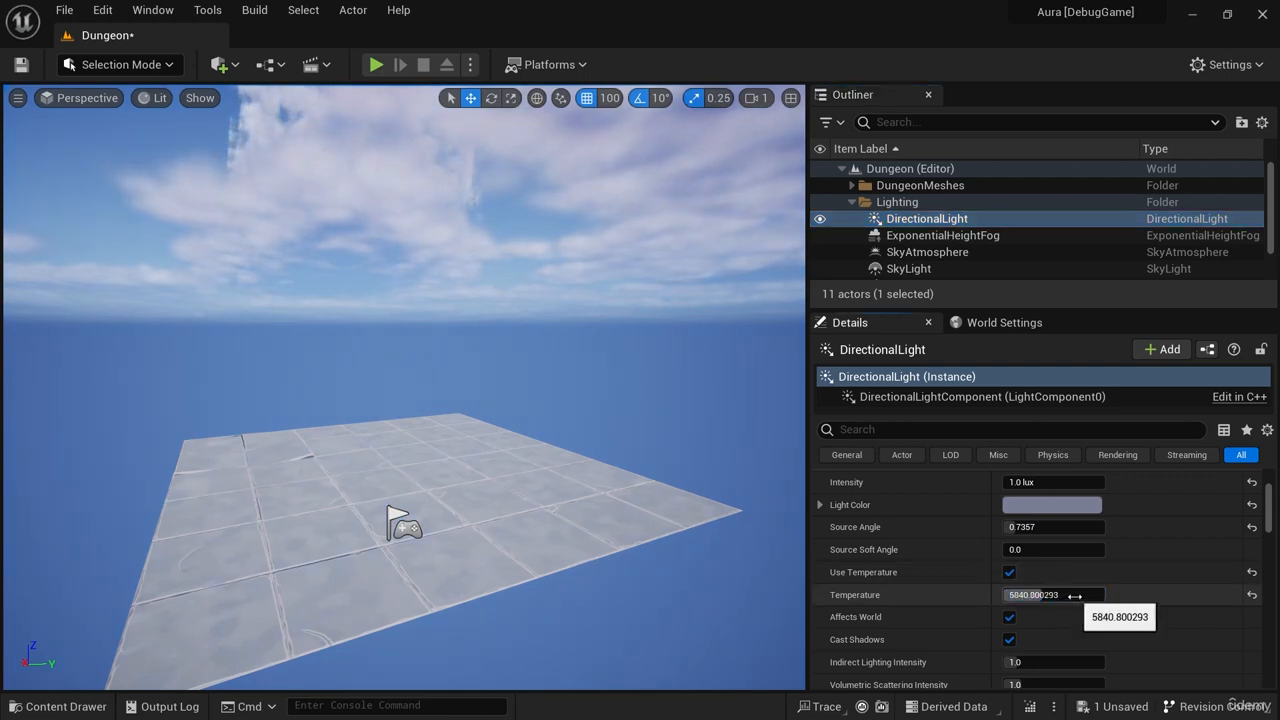
pyautogui.click(1072, 596)
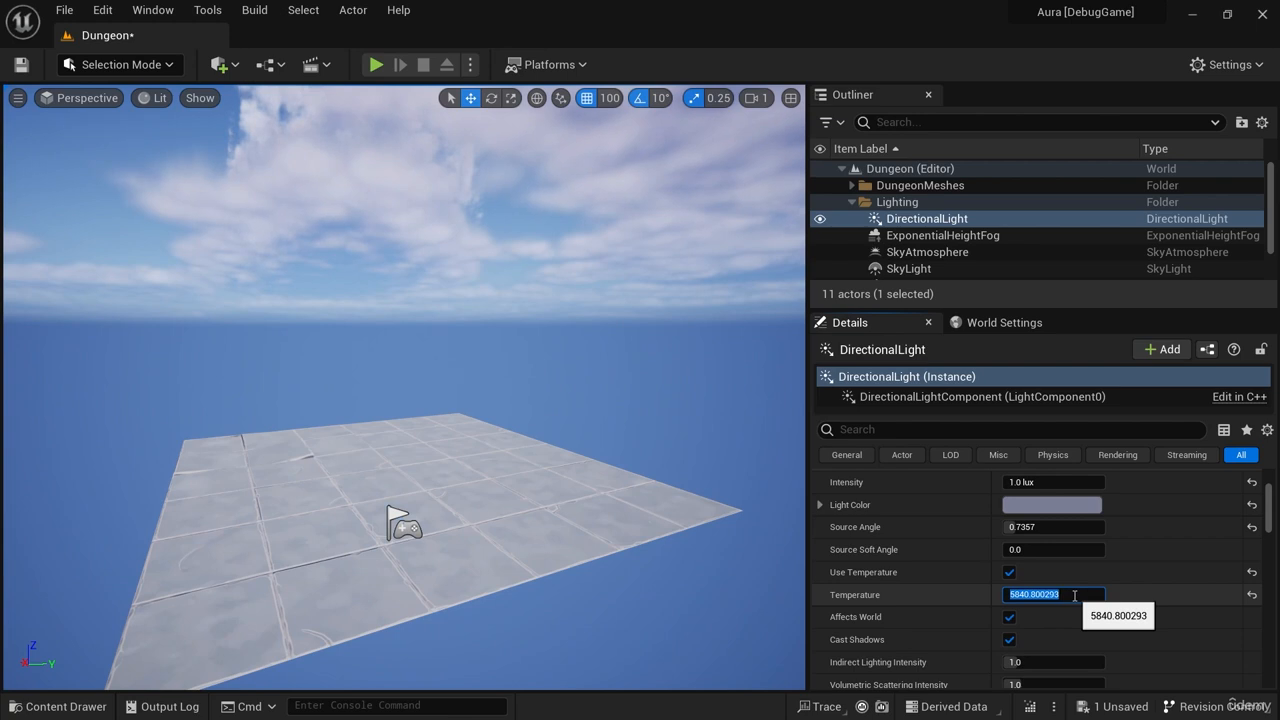
pyautogui.write('6400')
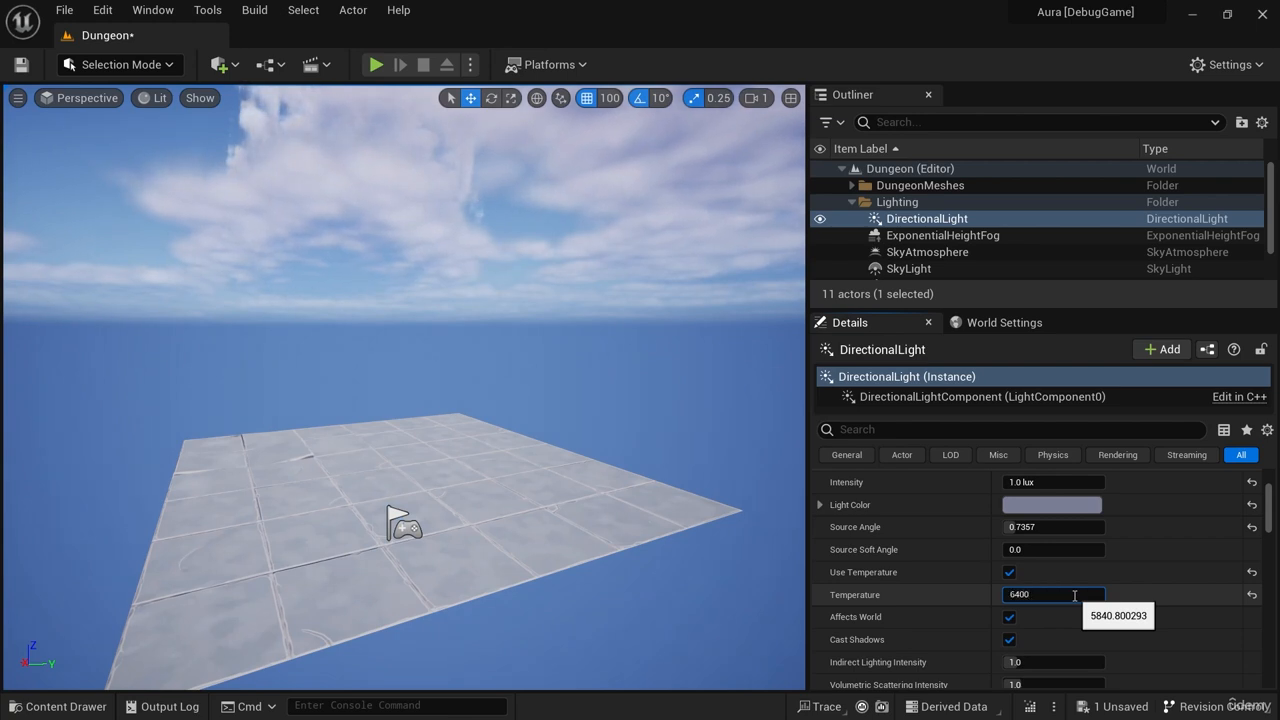
pyautogui.press('Return')
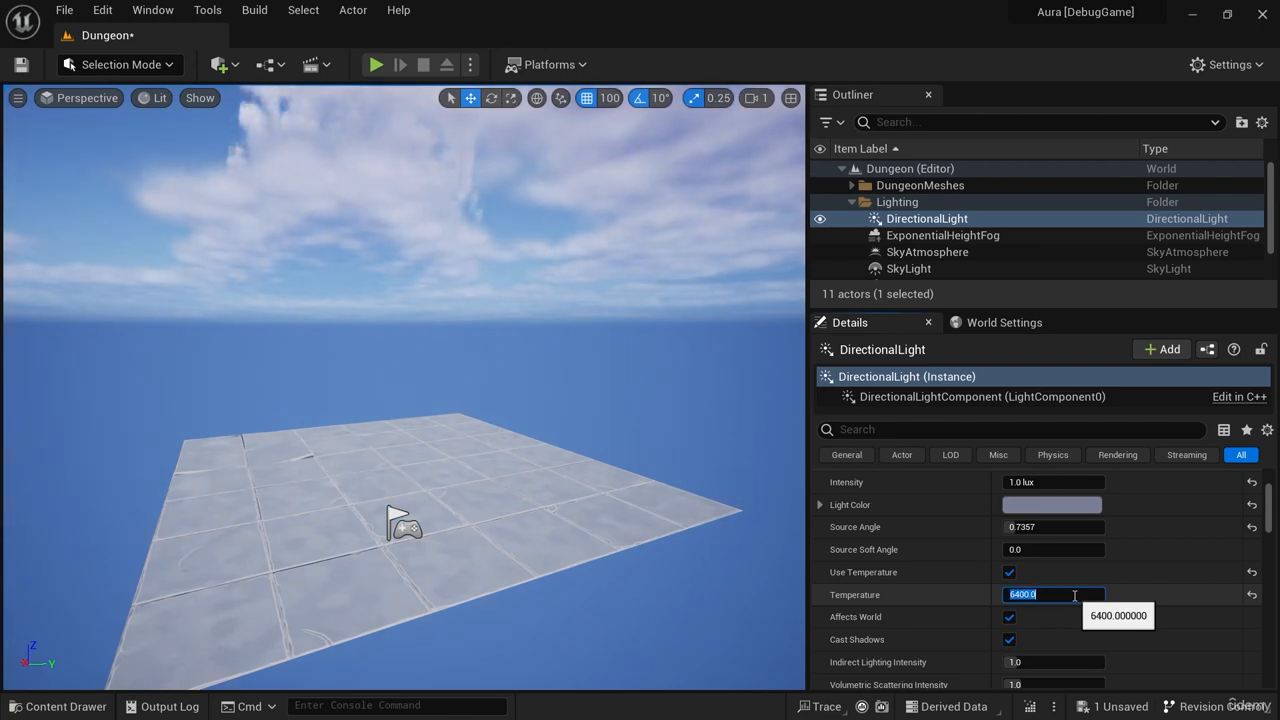
# Select the ExponentialHeightFog and examine its fog density, falloff and inscattering settings.
pyautogui.moveTo(698, 474); pyautogui.dragTo(684, 512, button='right')
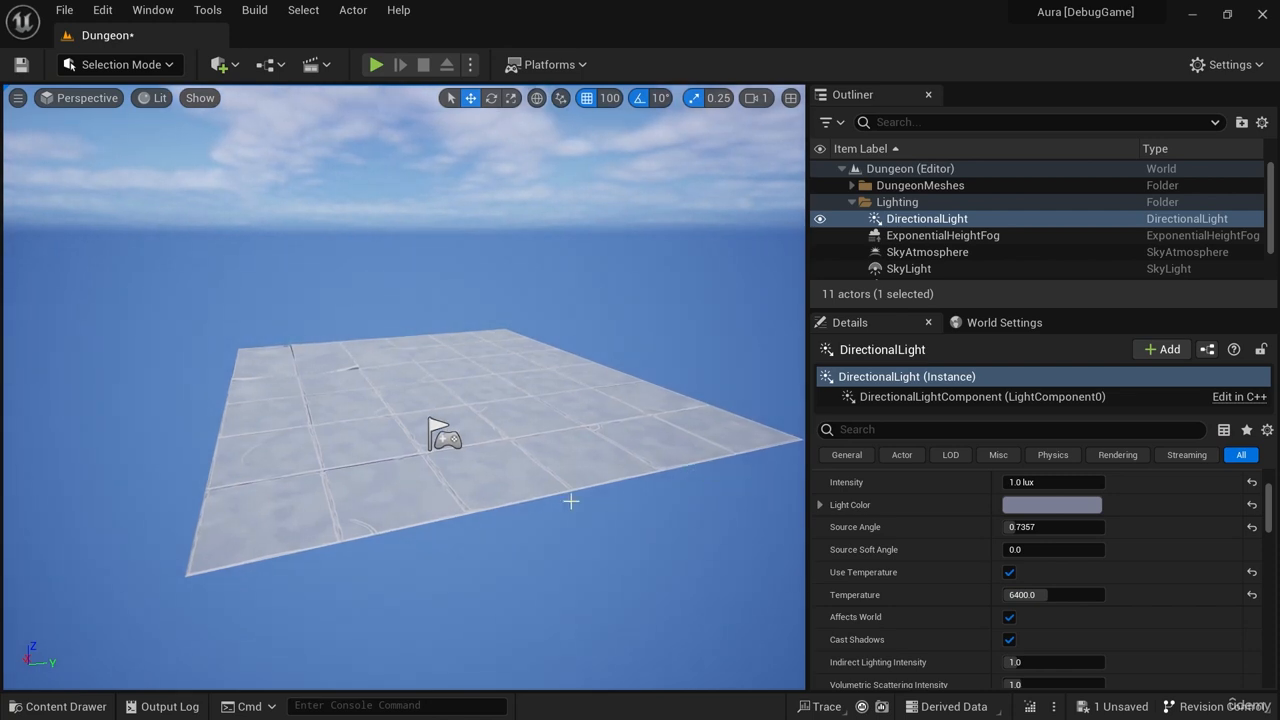
pyautogui.moveTo(570, 500); pyautogui.dragTo(561, 501, button='right')
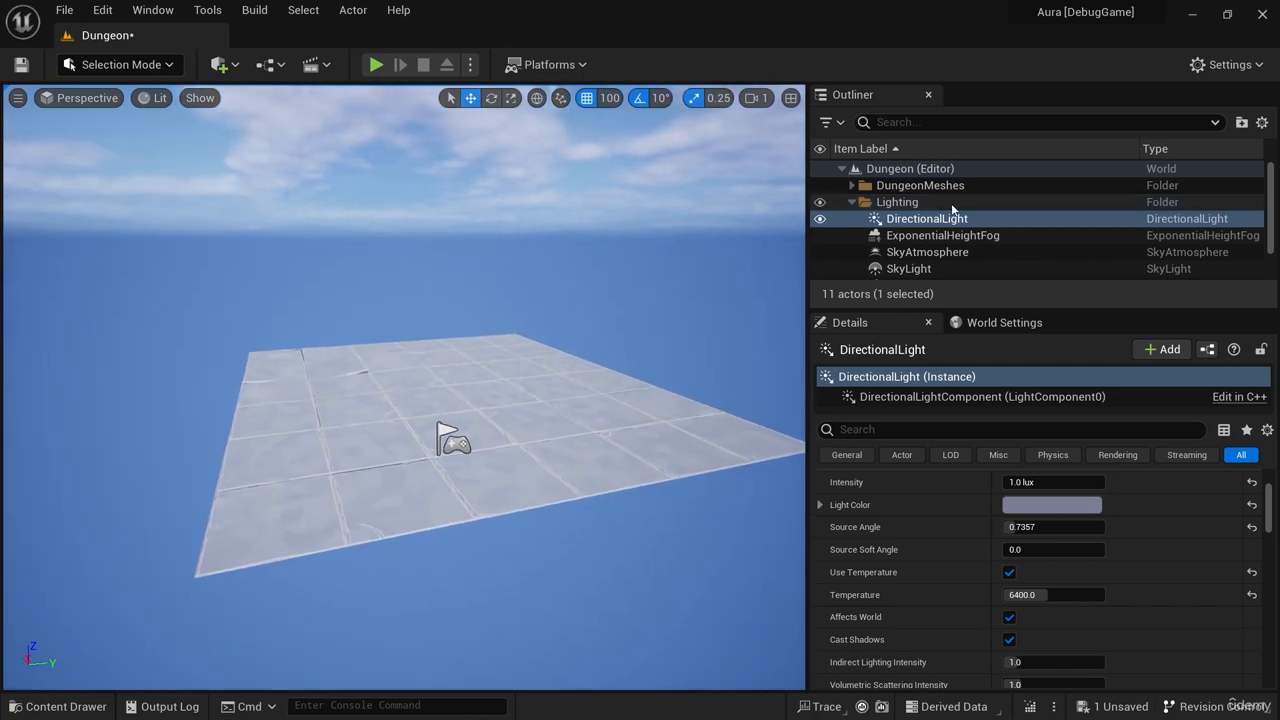
pyautogui.click(986, 236)
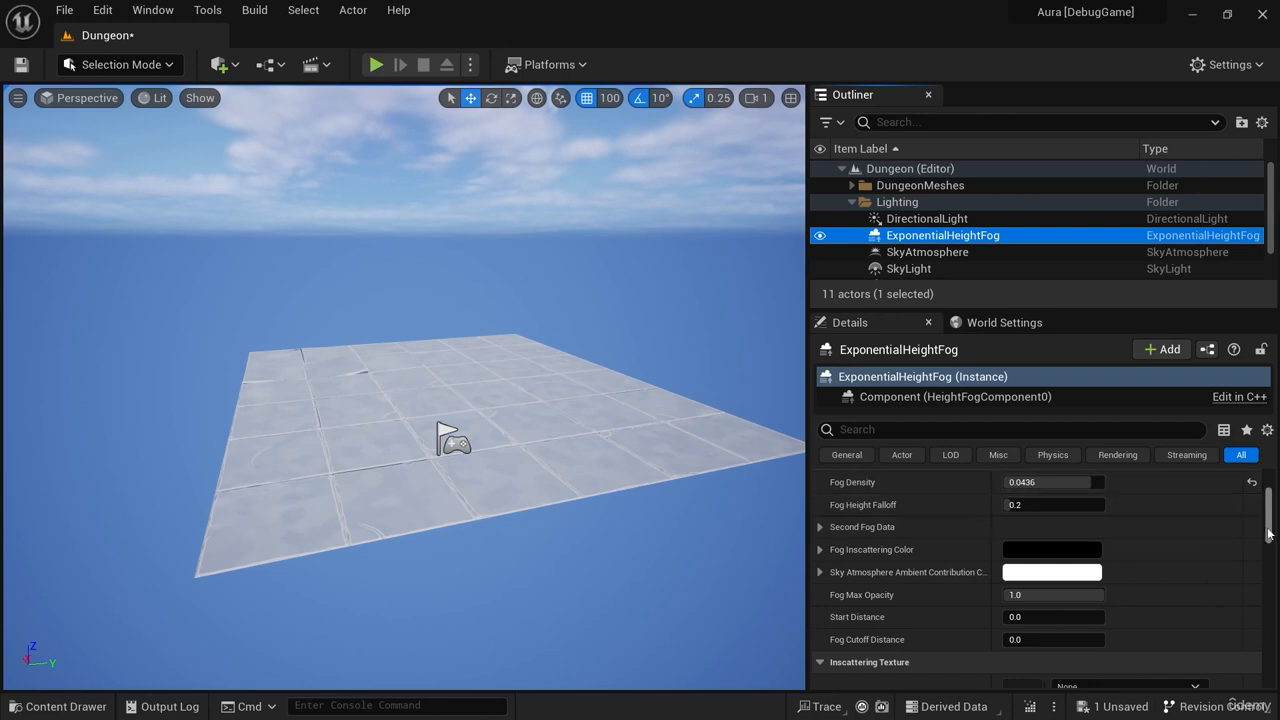
pyautogui.moveTo(1268, 535)
pyautogui.mouseDown()
pyautogui.moveTo(1268, 478)
pyautogui.moveTo(1268, 510)
pyautogui.mouseUp()
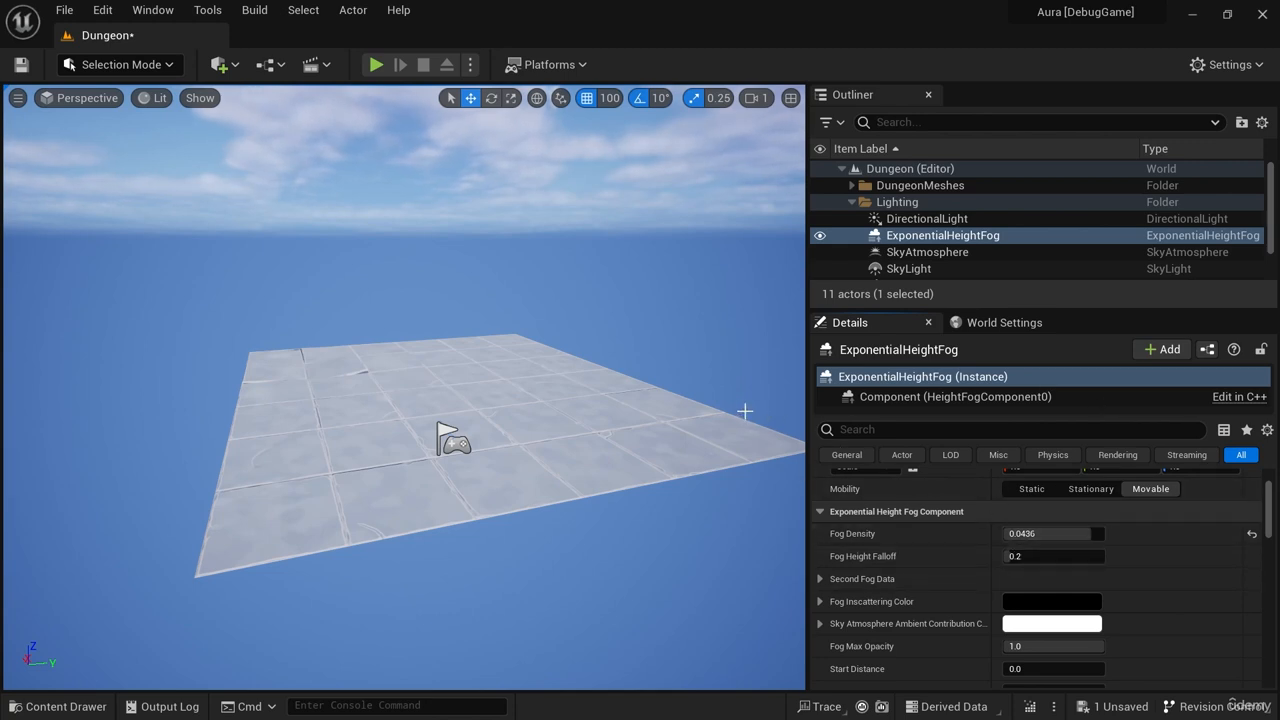
# Set the SkyLight's Light Color to a pale blue with R 0.768855, G 0.78052 and B 0.95.
pyautogui.click(931, 269)
pyautogui.scroll(-1, 1019, 255)
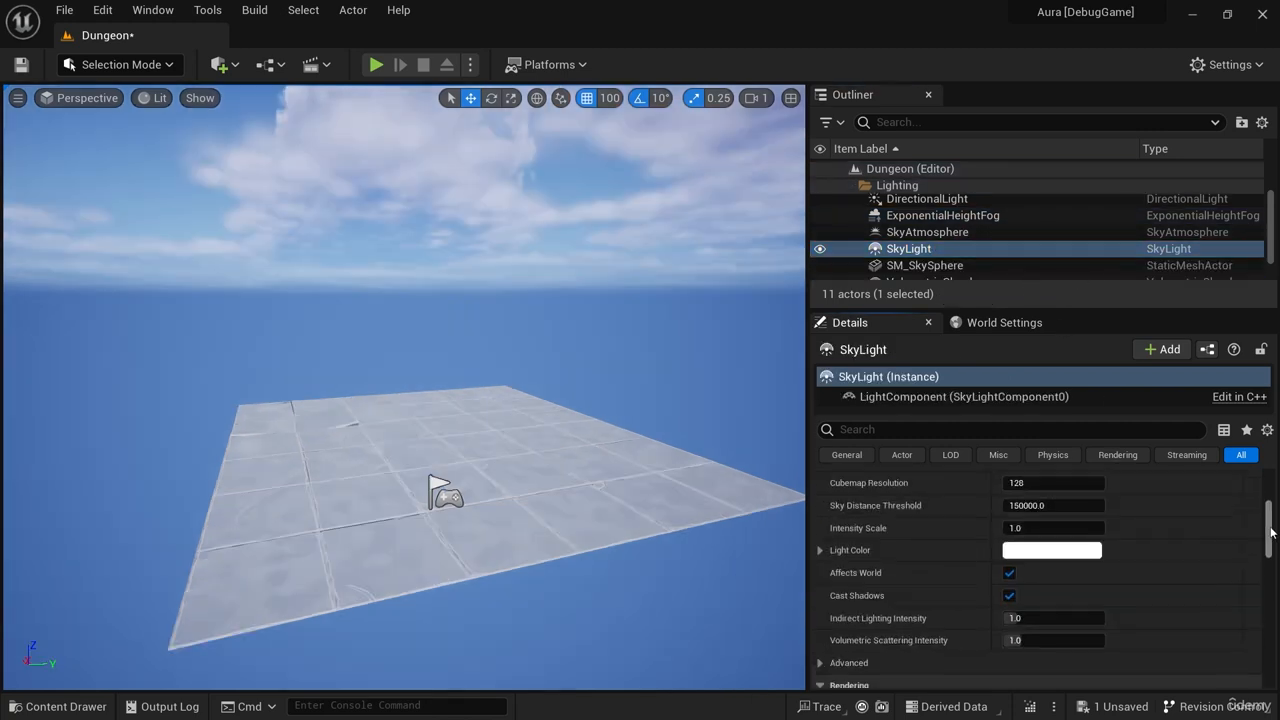
pyautogui.scroll(1, 967, 598)
pyautogui.scroll(-1, 967, 598)
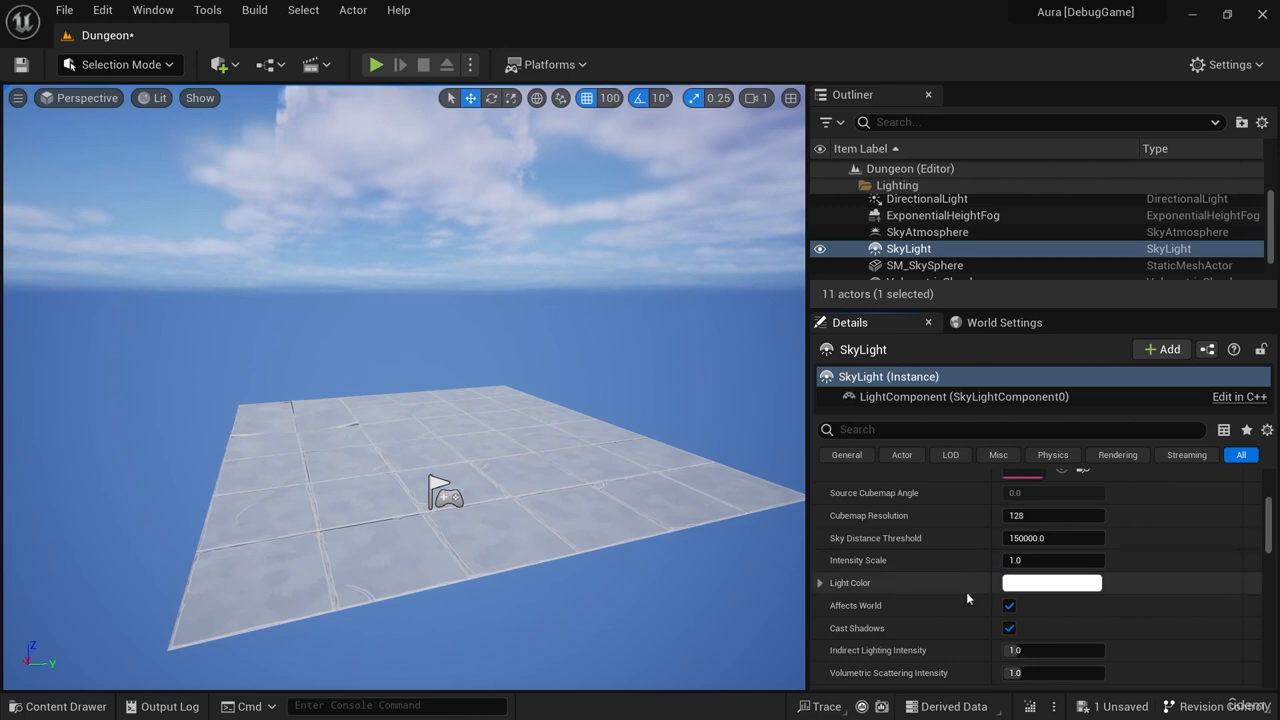
pyautogui.click(1046, 589)
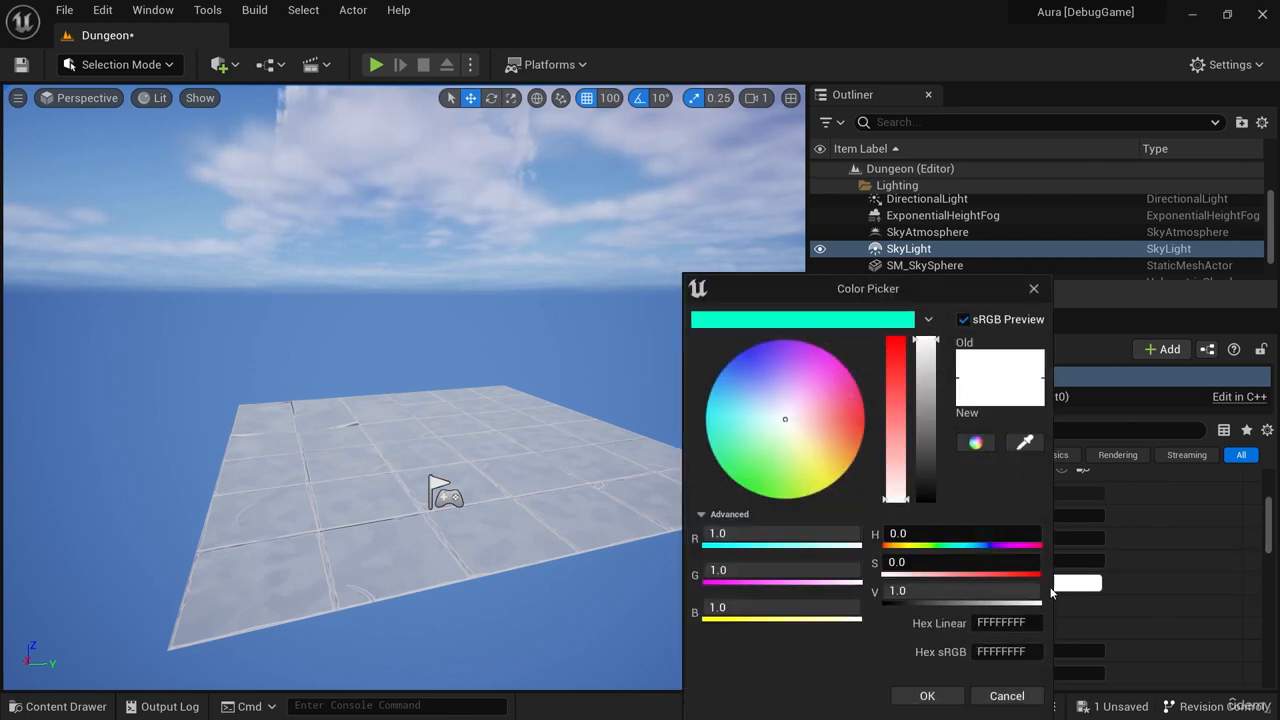
pyautogui.moveTo(790, 426)
pyautogui.mouseDown()
pyautogui.moveTo(728, 370)
pyautogui.moveTo(826, 455)
pyautogui.moveTo(777, 407)
pyautogui.mouseUp()
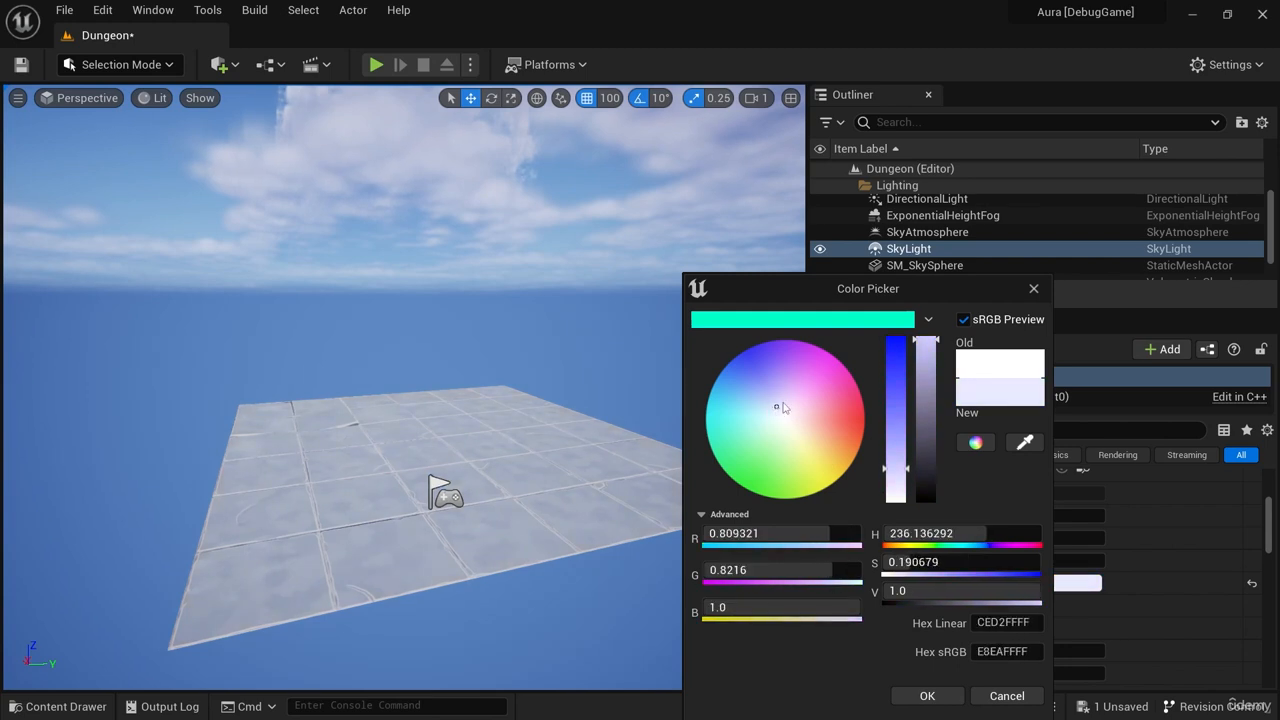
pyautogui.click(930, 348)
pyautogui.moveTo(930, 348); pyautogui.dragTo(930, 345)
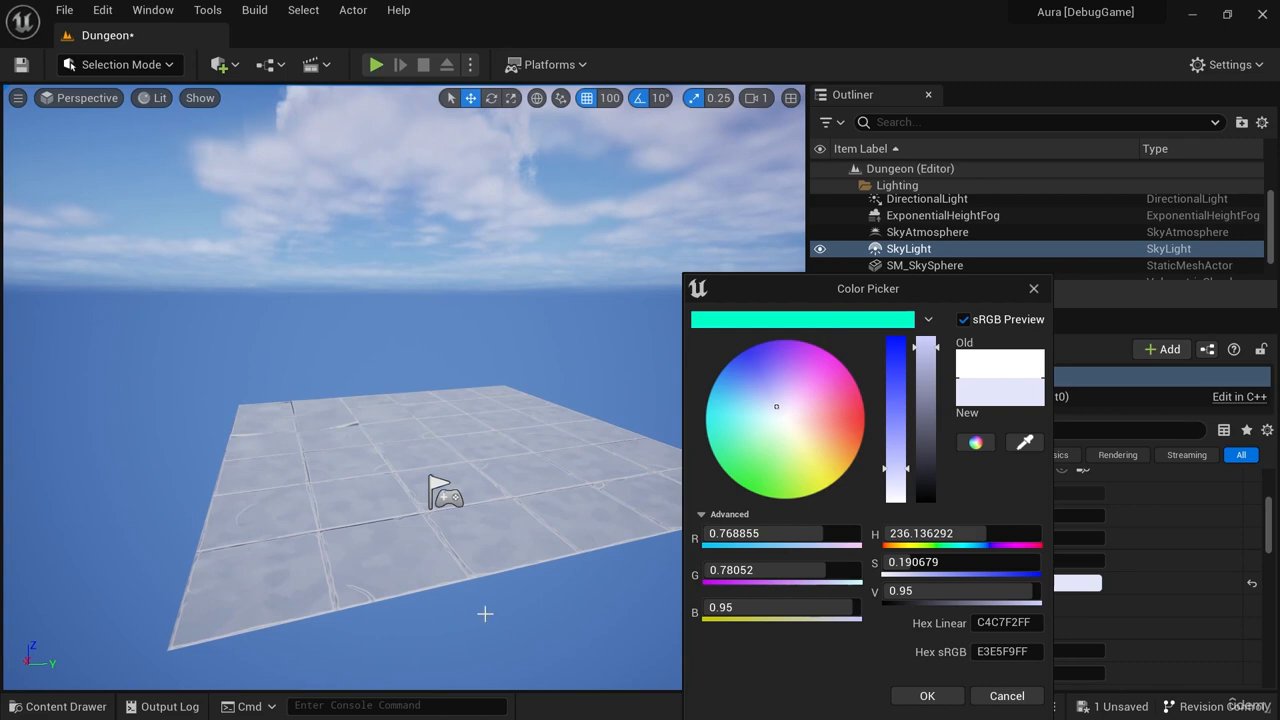
pyautogui.click(927, 696)
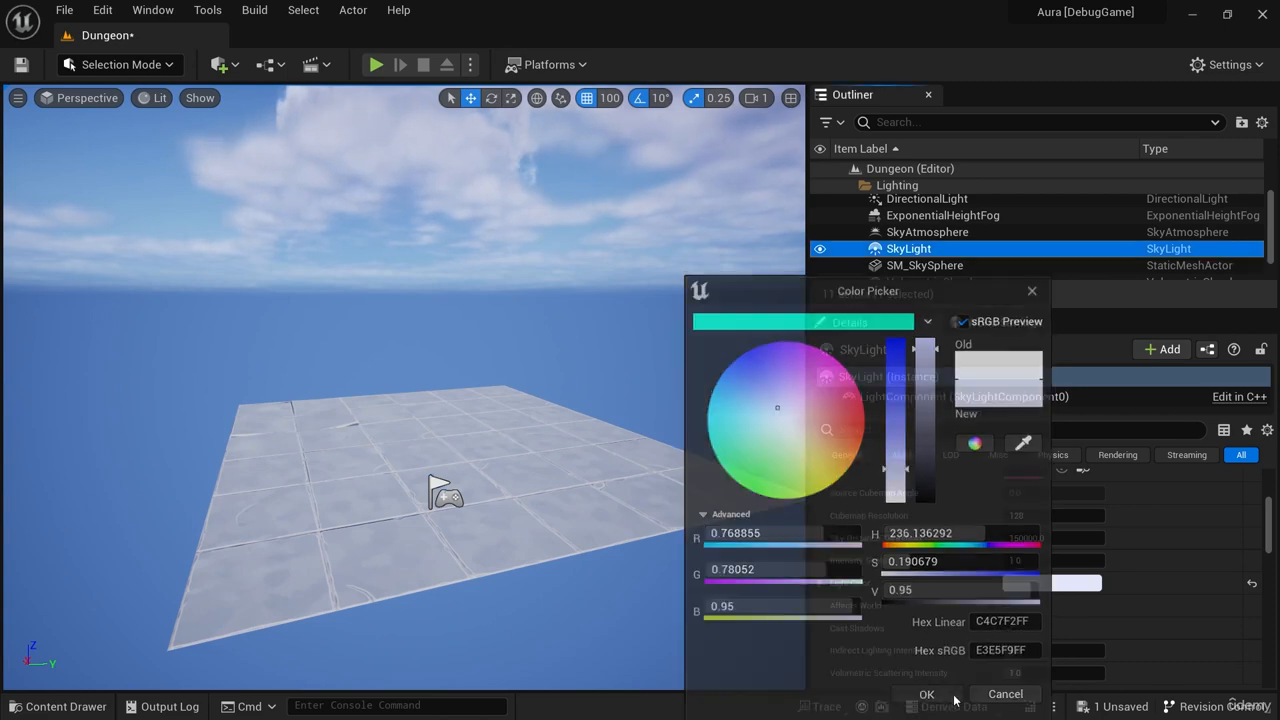
# Place a Post Process Volume in the level, over the middle of the dungeon floor.
pyautogui.moveTo(1014, 307); pyautogui.dragTo(1014, 372)
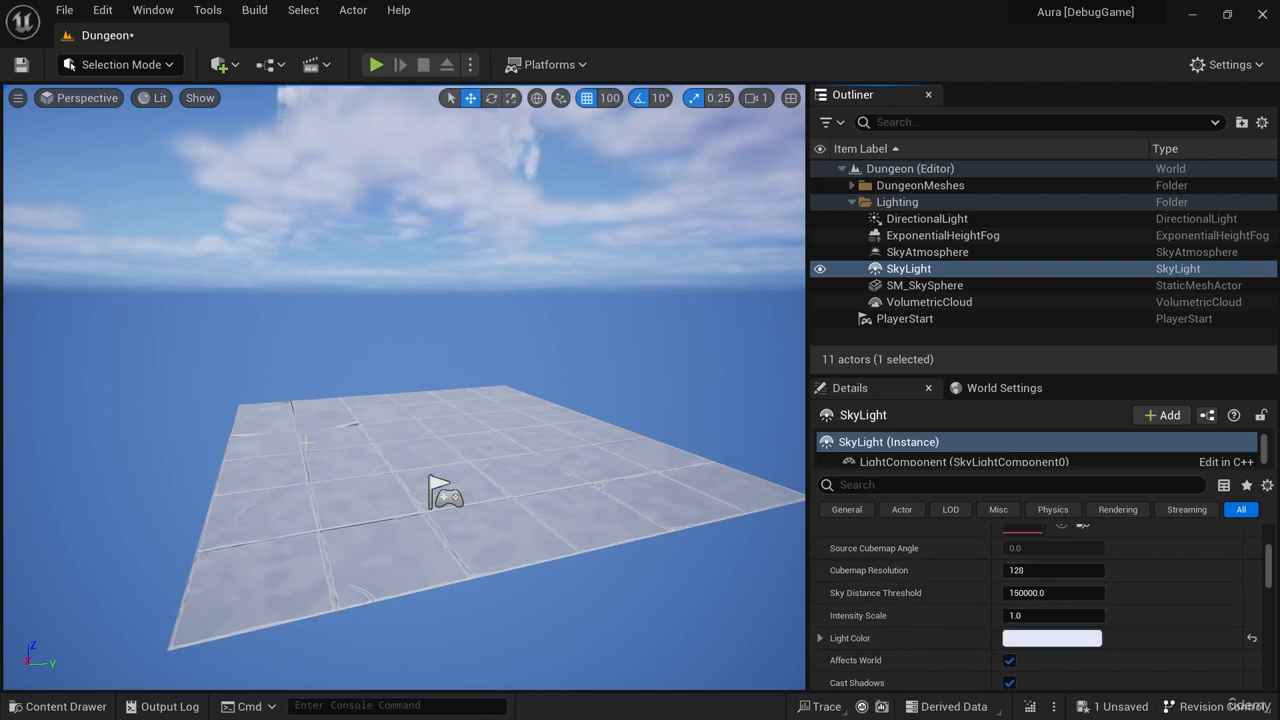
pyautogui.moveTo(614, 403); pyautogui.dragTo(640, 374, button='right')
pyautogui.click(235, 67)
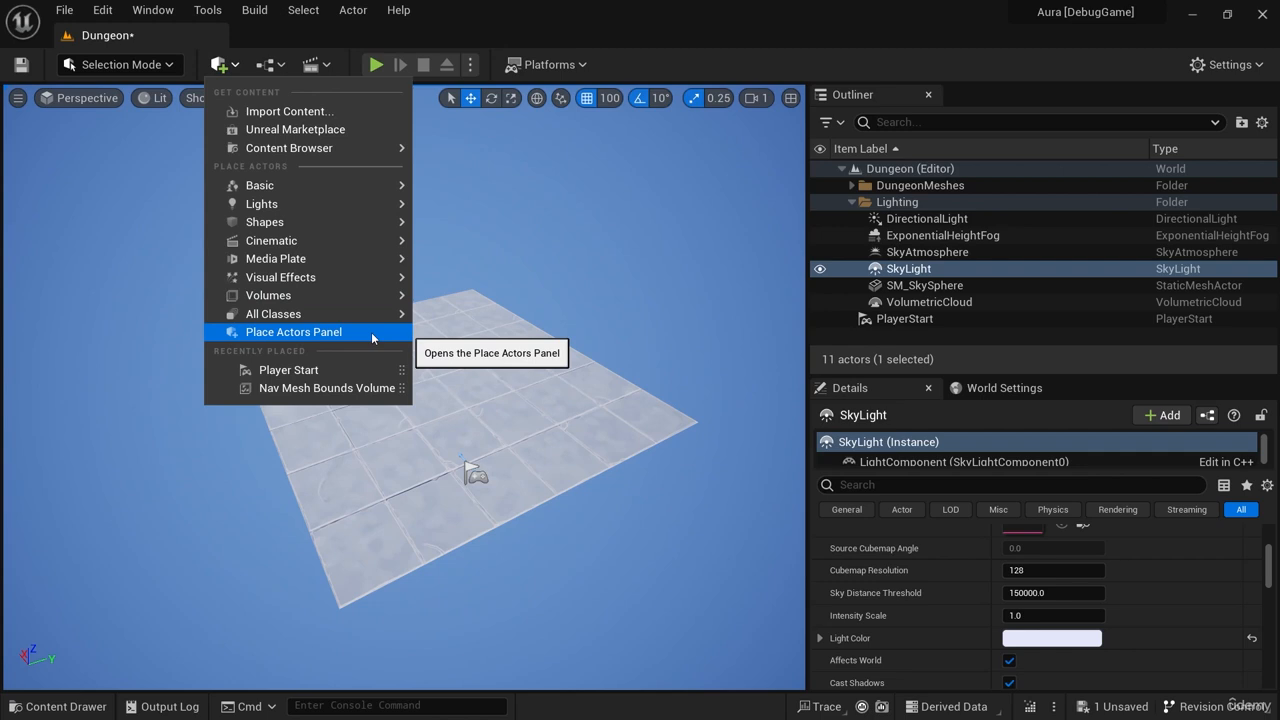
pyautogui.moveTo(340, 297)
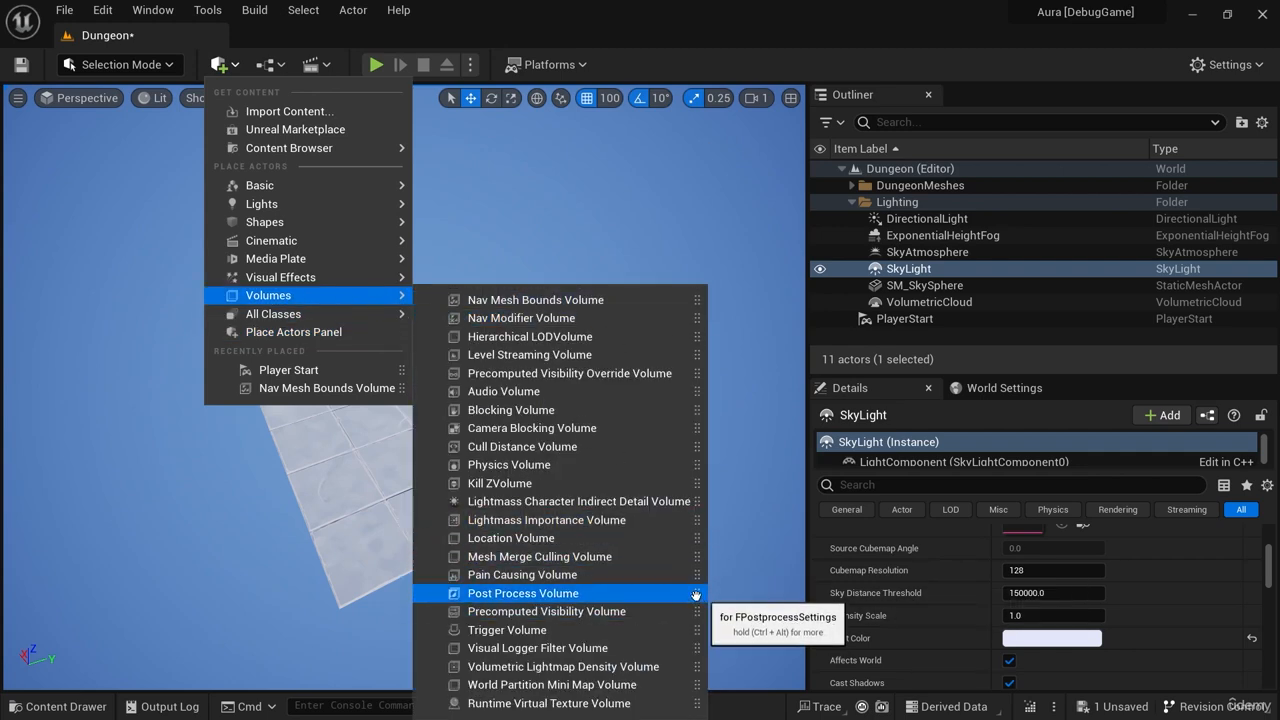
pyautogui.moveTo(696, 595); pyautogui.dragTo(428, 372)
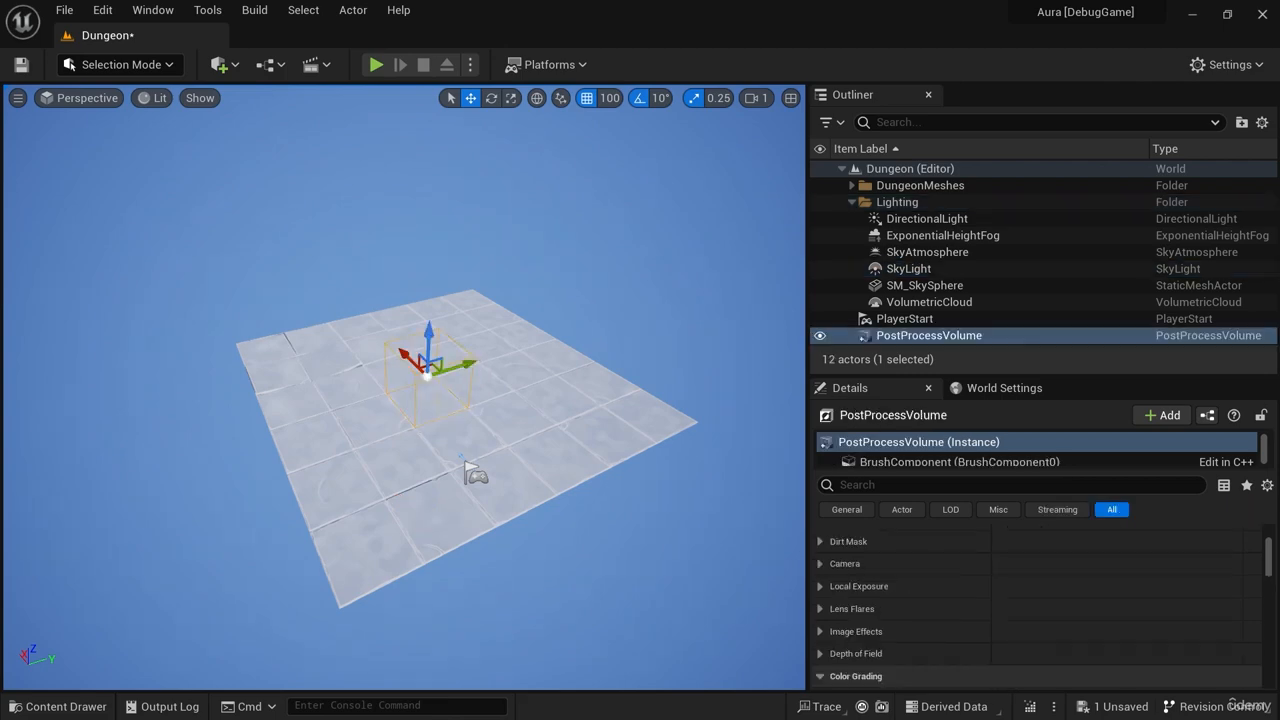
# Raise the PostProcessVolume above the stacked lighting actors, to a height of about Z 1600.
pyautogui.moveTo(472, 617); pyautogui.dragTo(472, 472, button='right')
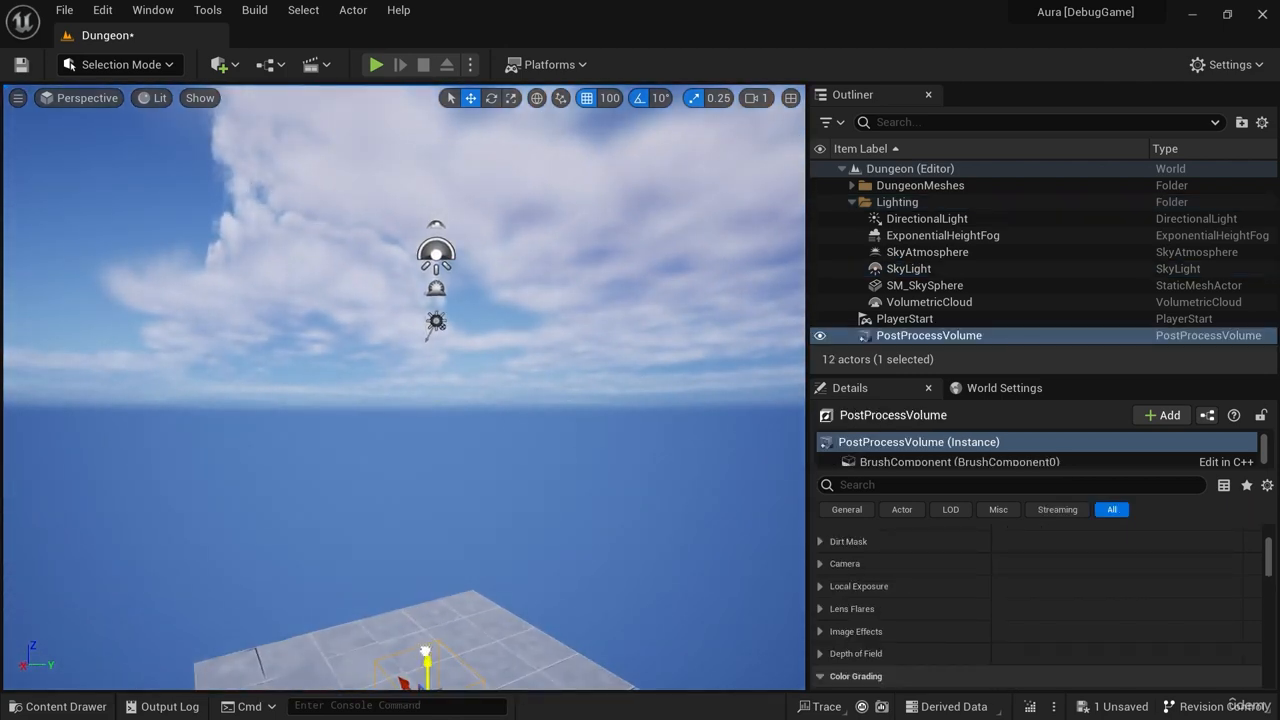
pyautogui.moveTo(425, 651); pyautogui.dragTo(459, 272)
pyautogui.press('w')
pyautogui.moveTo(557, 471); pyautogui.dragTo(580, 515, button='right')
pyautogui.press('e')
pyautogui.press('w')
pyautogui.press('s')
pyautogui.moveTo(400, 451); pyautogui.dragTo(438, 459)
pyautogui.moveTo(394, 403); pyautogui.dragTo(391, 163)
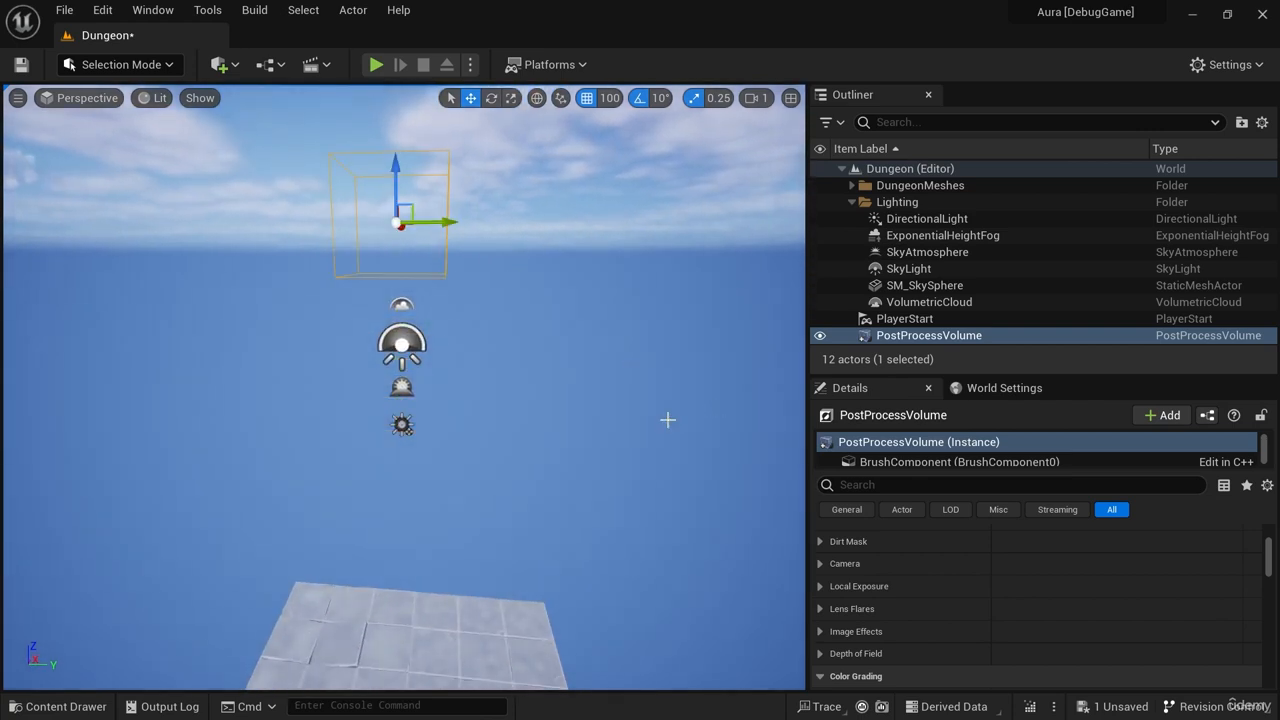
# Enable Infinite Extent (Unbound) on the PostProcessVolume.
pyautogui.click(1012, 485)
pyautogui.write('infinite')
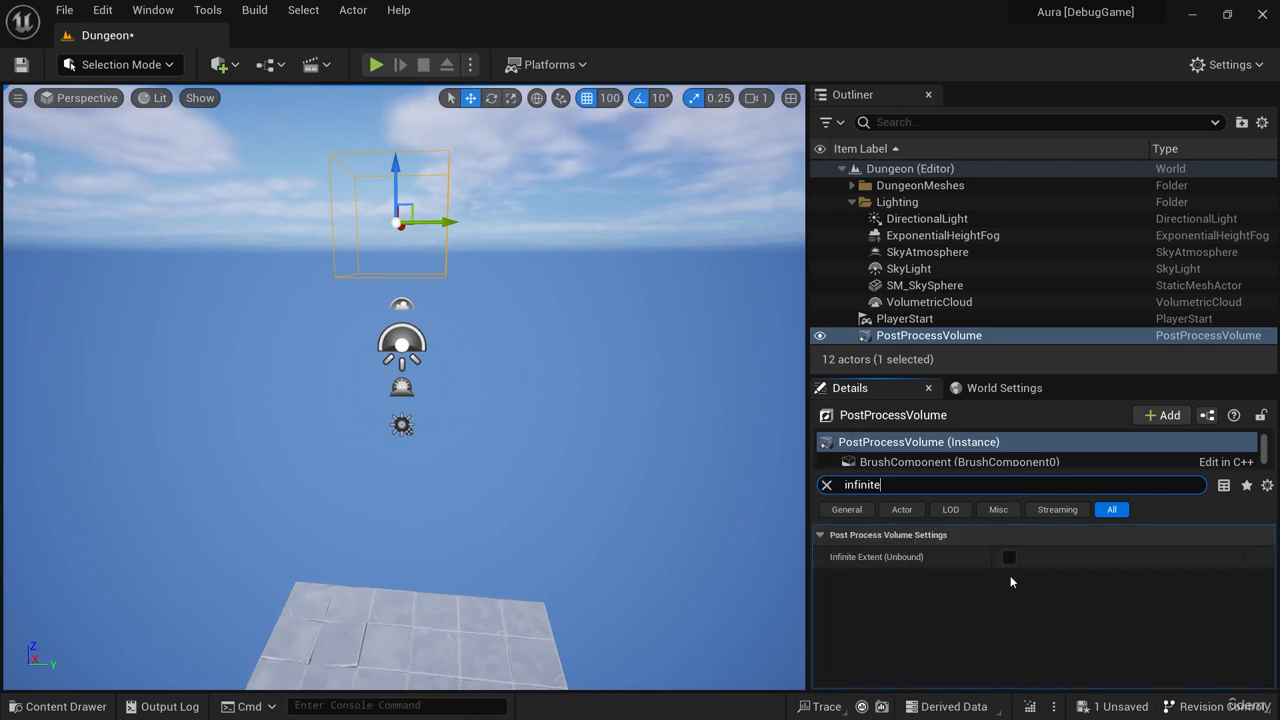
pyautogui.click(1009, 557)
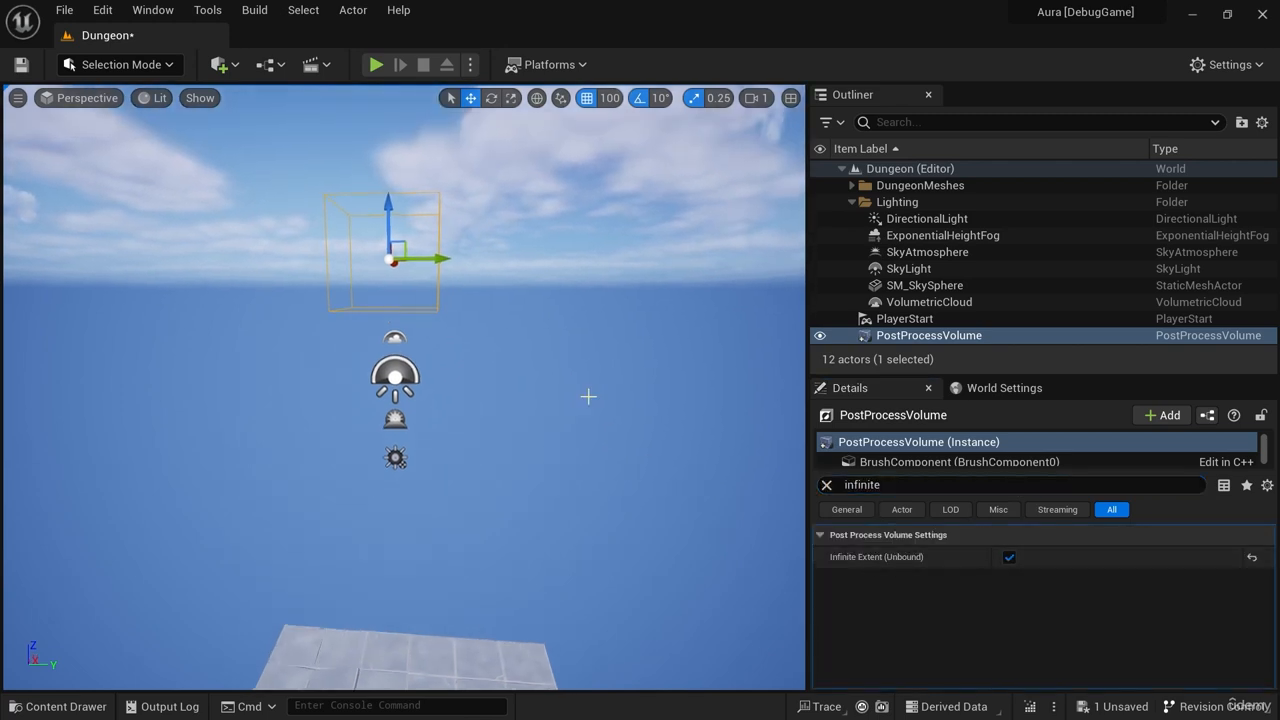
pyautogui.click(826, 484)
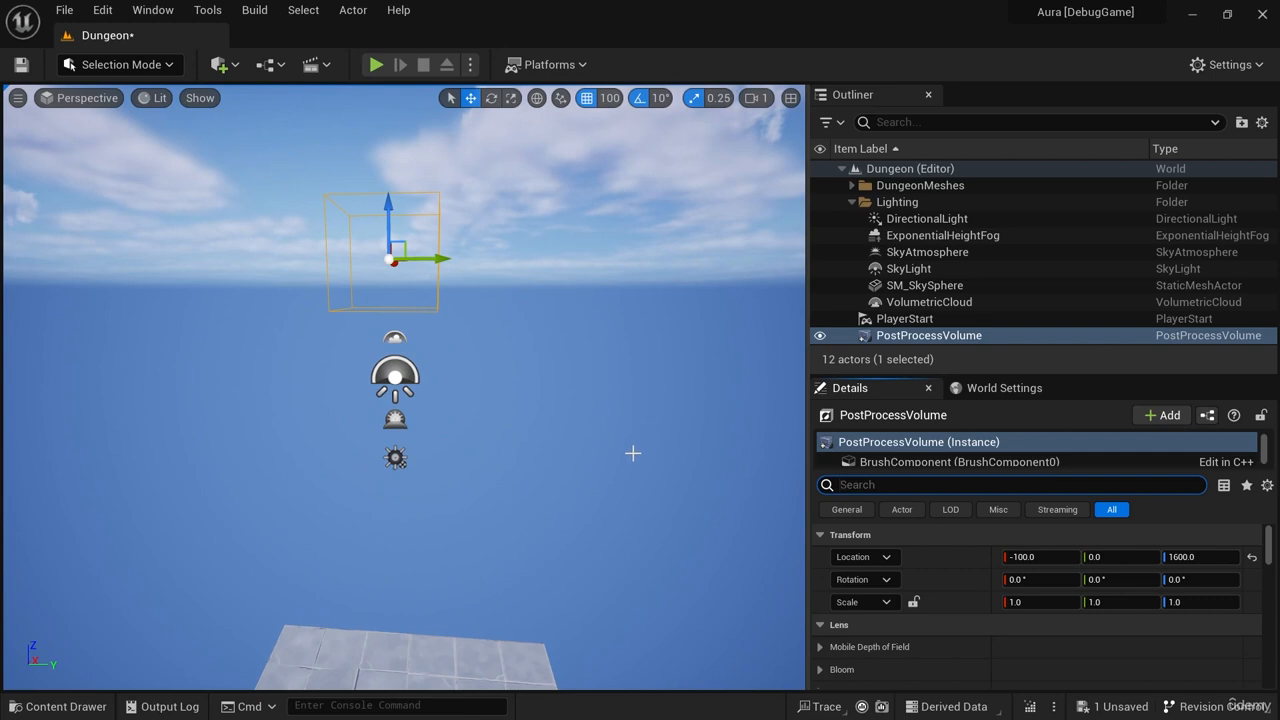
# Add one element of type Asset reference to the PostProcessVolume's Post Process Materials array.
pyautogui.moveTo(637, 438); pyautogui.dragTo(684, 450, button='right')
pyautogui.press('w')
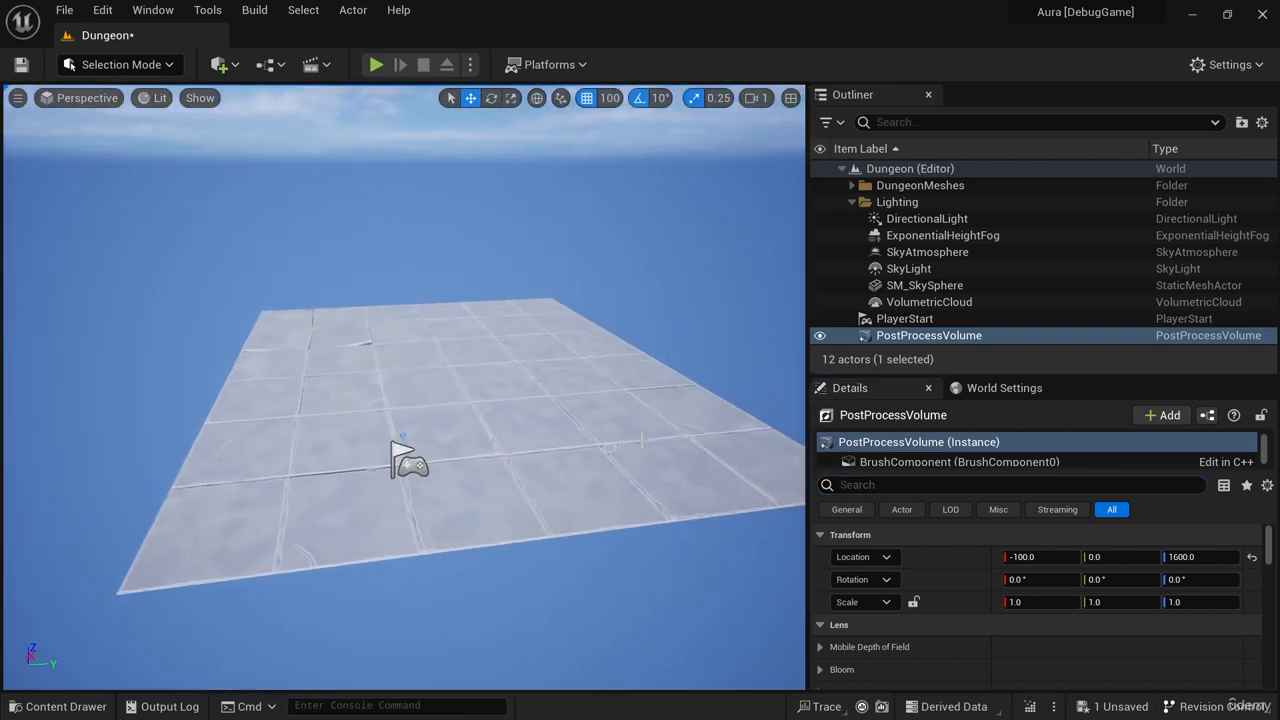
pyautogui.moveTo(652, 405); pyautogui.dragTo(643, 325, button='right')
pyautogui.press('s')
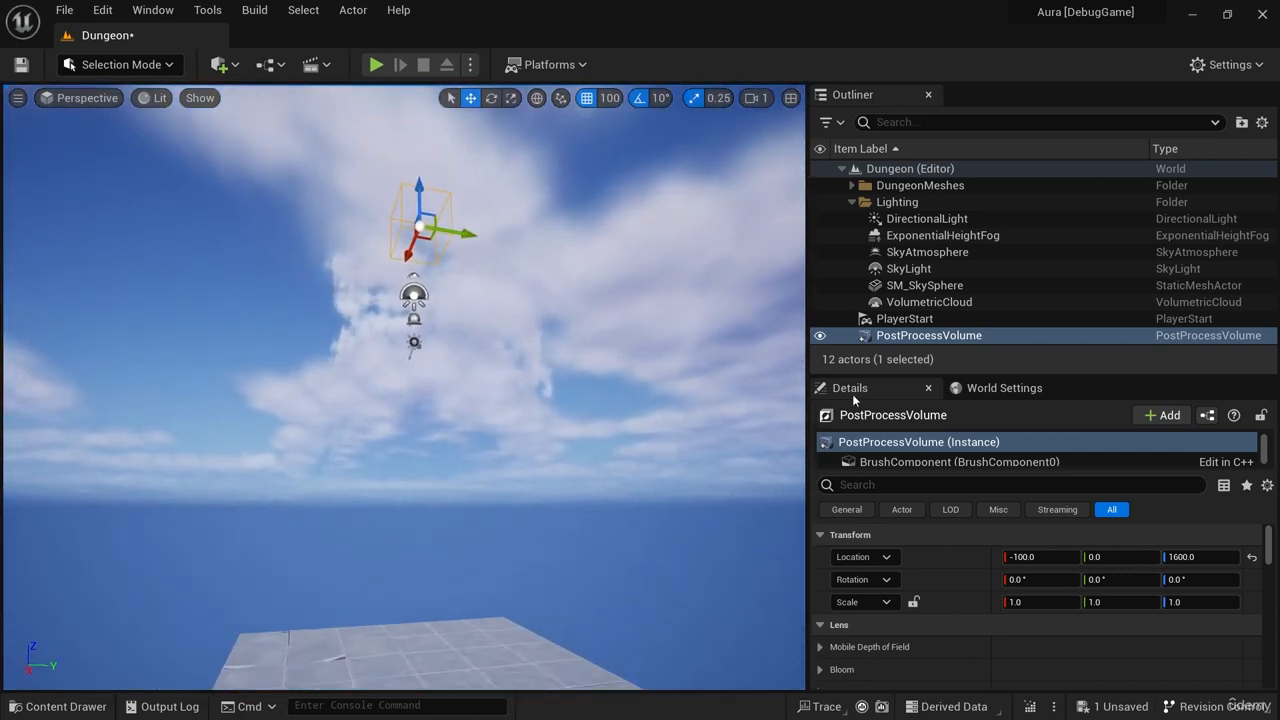
pyautogui.click(1090, 488)
pyautogui.write('material')
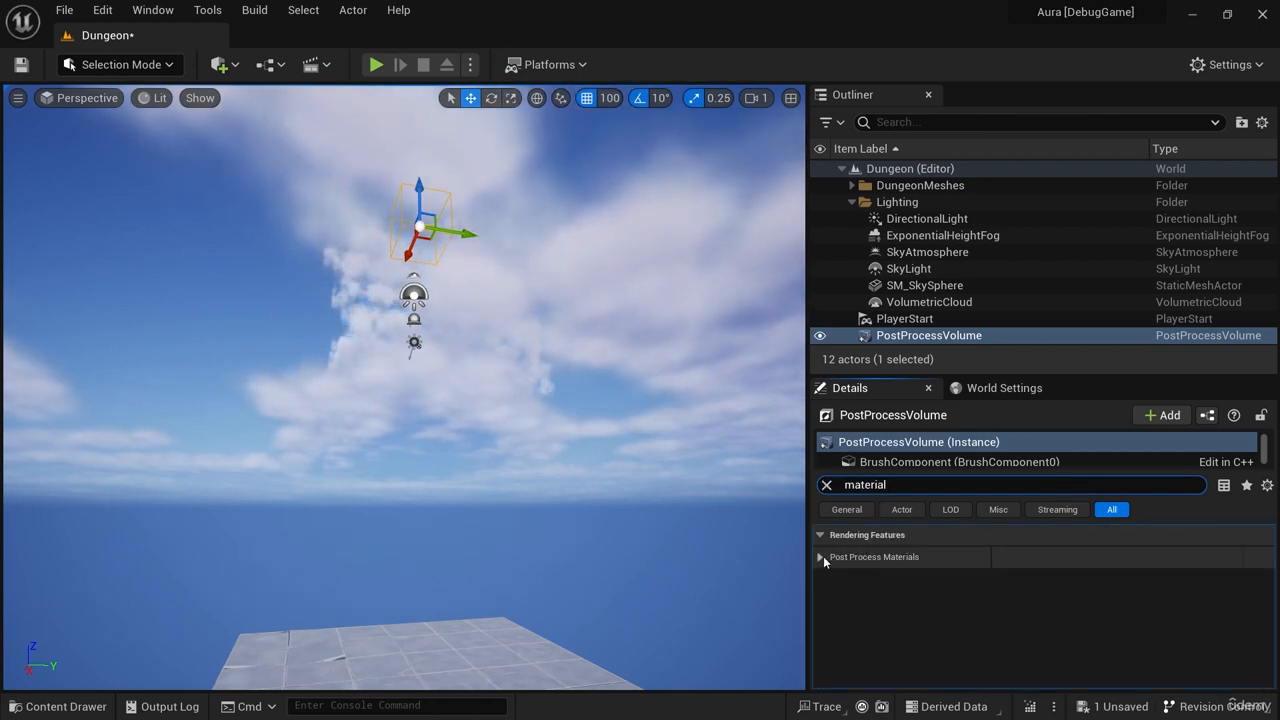
pyautogui.click(821, 556)
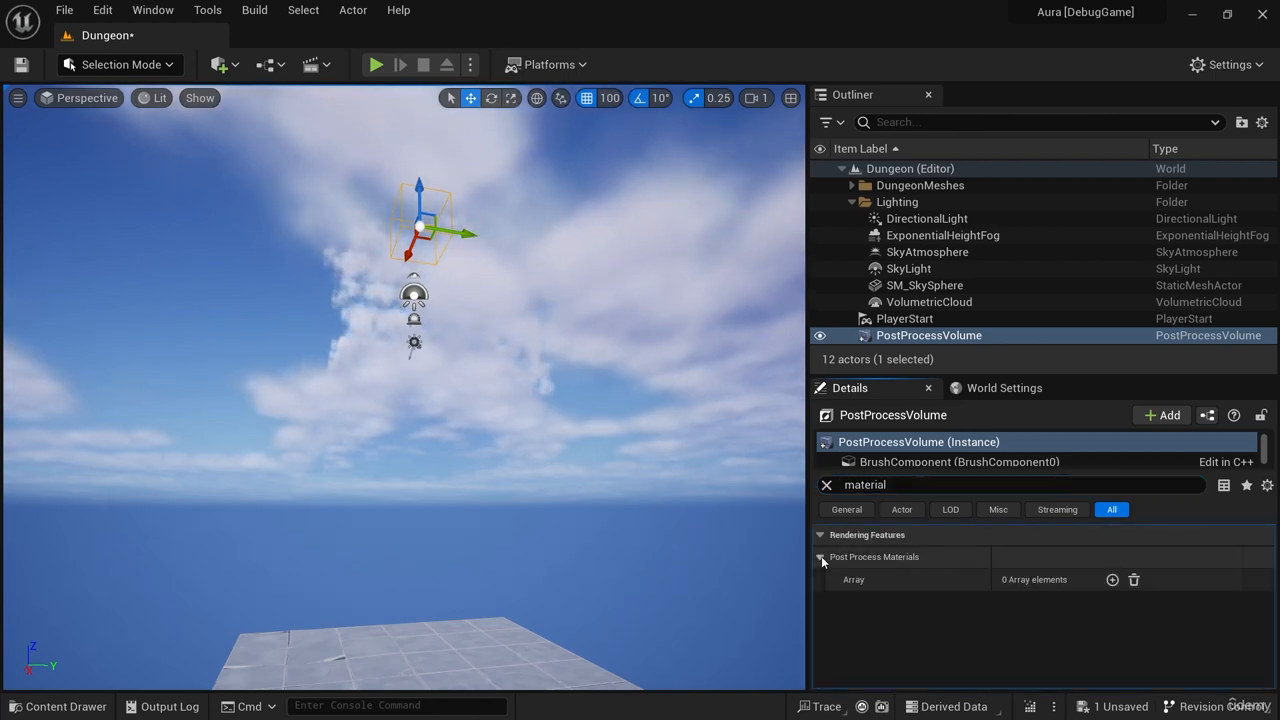
pyautogui.click(1113, 580)
pyautogui.click(1058, 603)
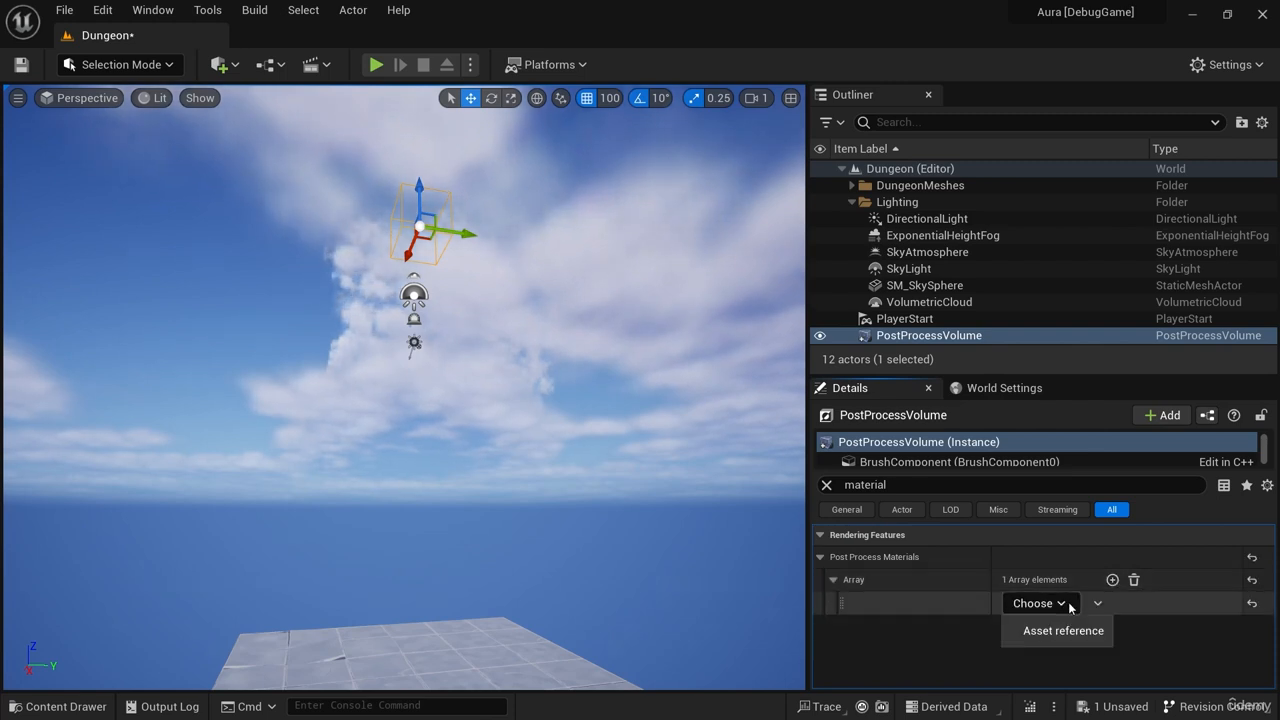
pyautogui.click(1064, 630)
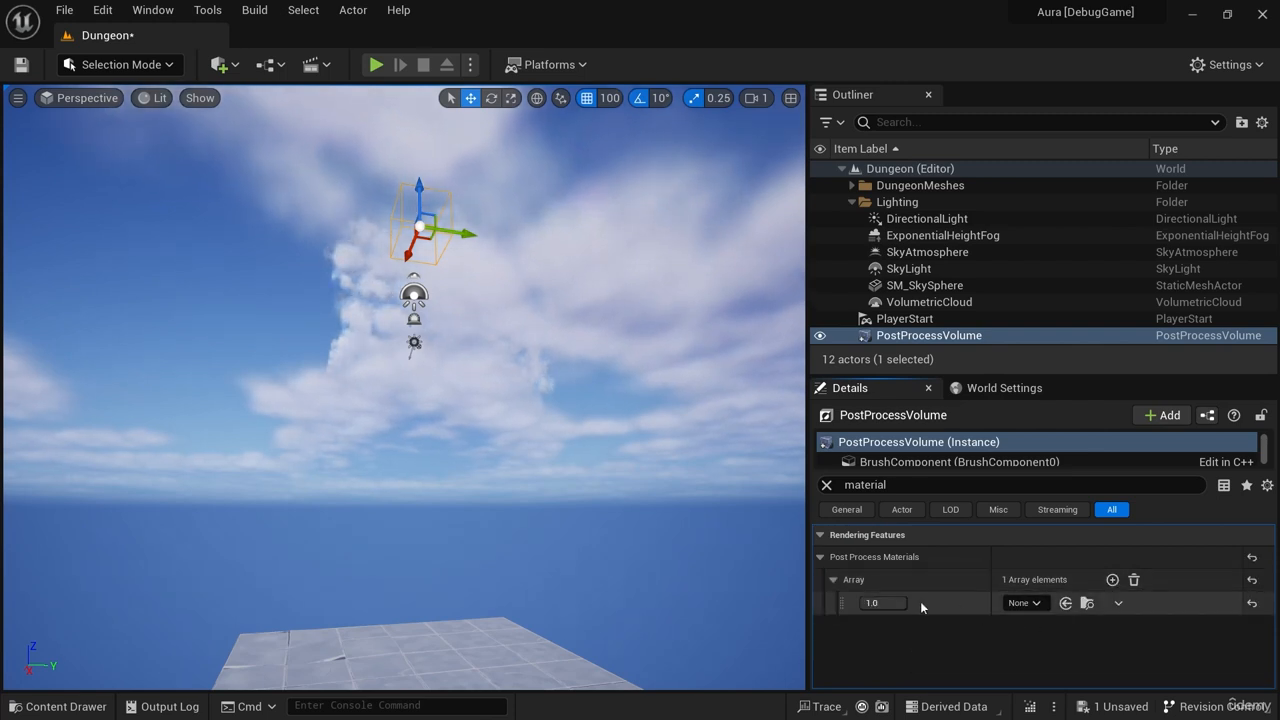
# Assign the PP_Highlight material to the new Post Process Materials element and clear the property filter.
pyautogui.click(1036, 604)
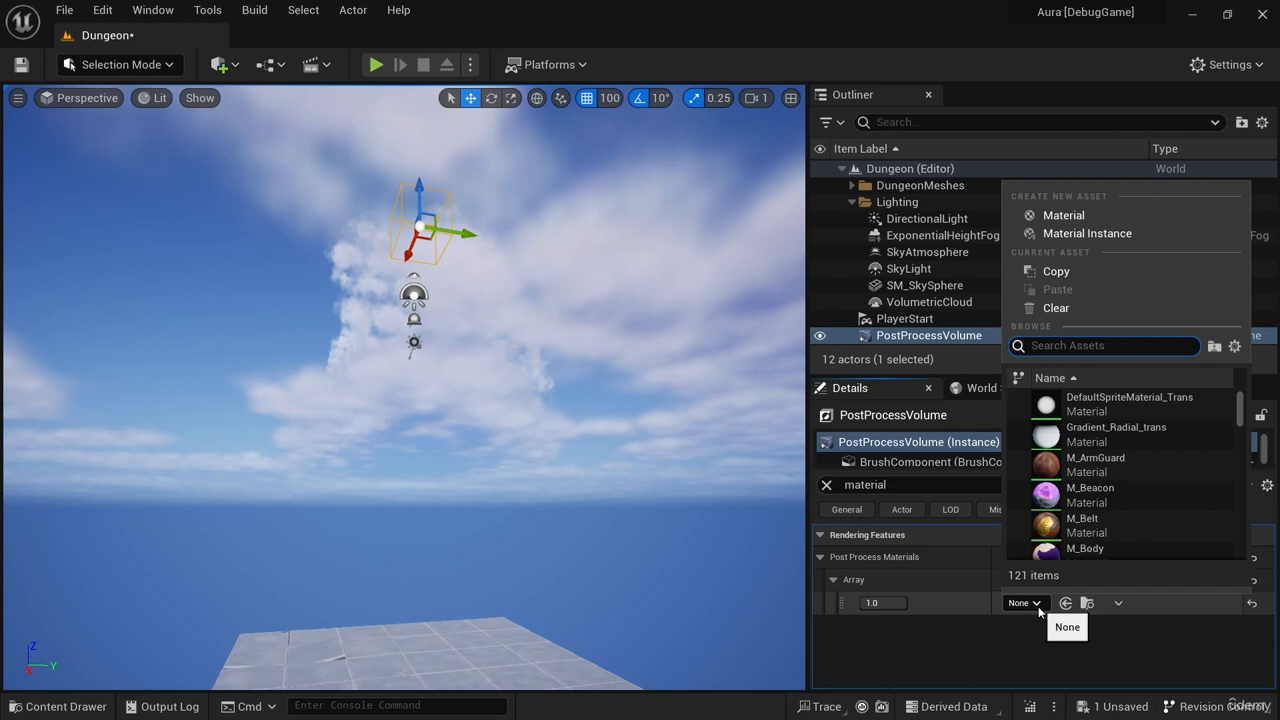
pyautogui.write('pp_')
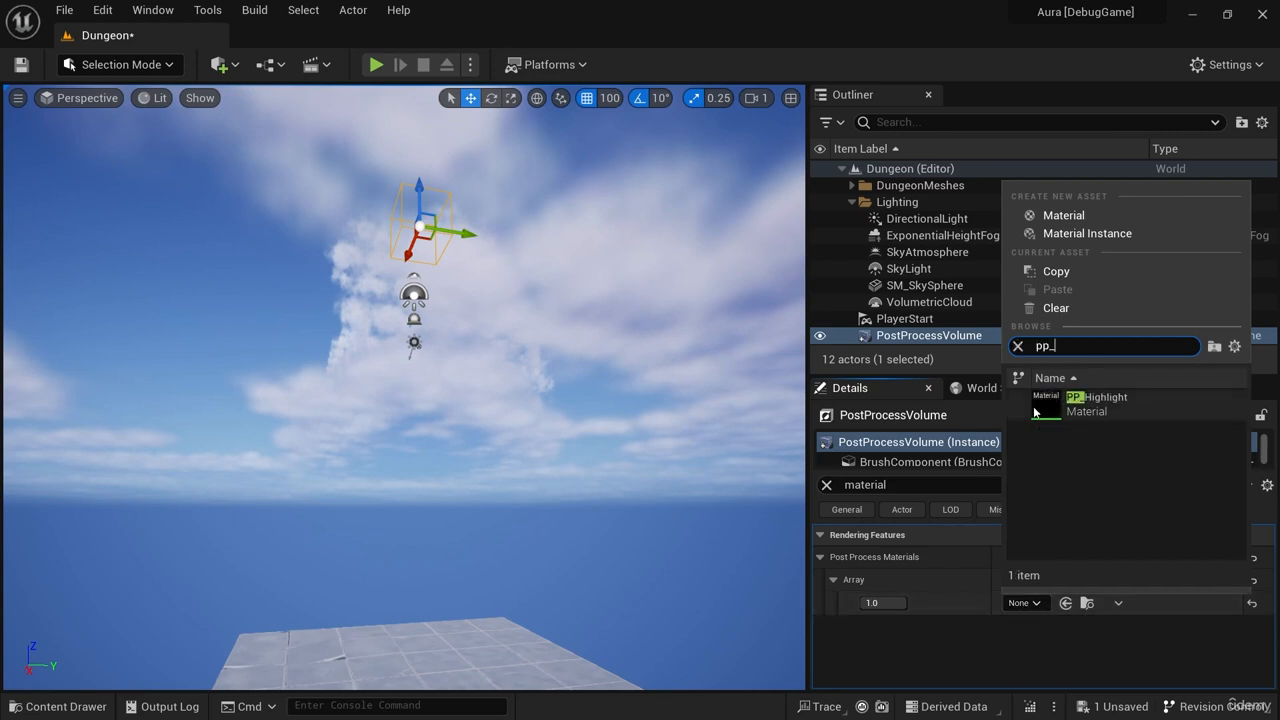
pyautogui.click(1097, 402)
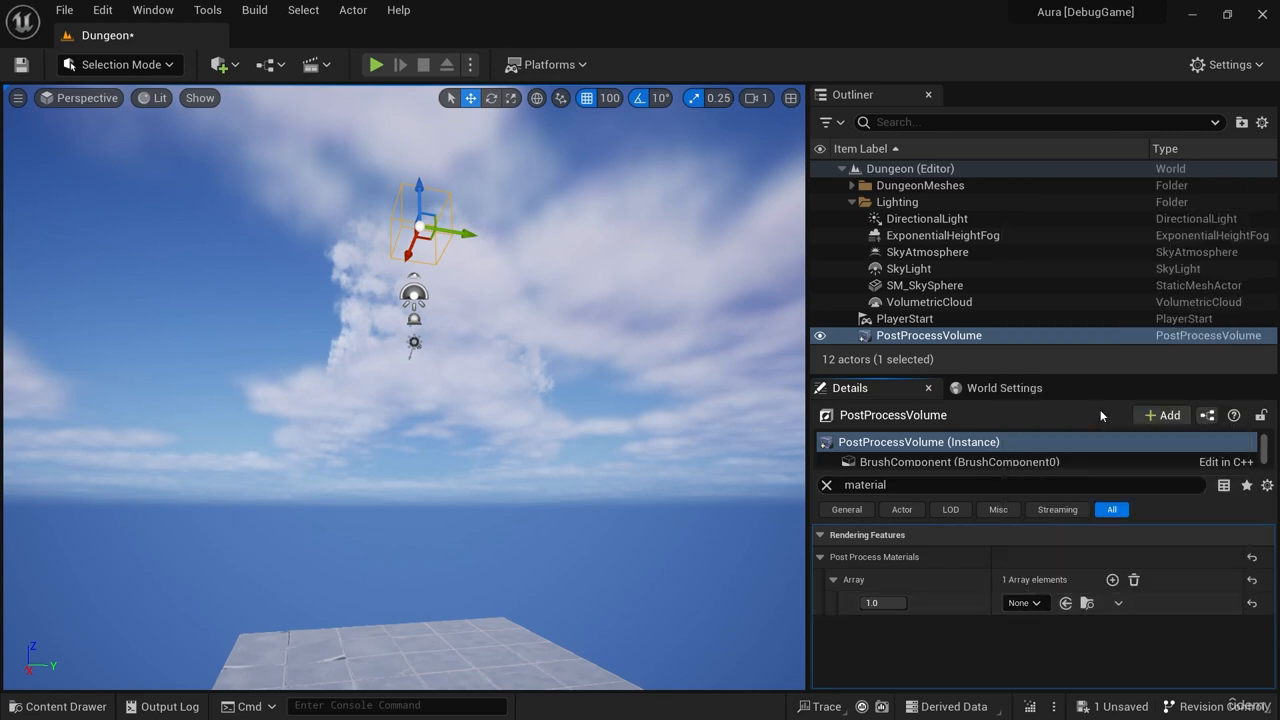
pyautogui.click(826, 484)
# Enlarge the property area and enable the Min EV100 and Max EV100 exposure overrides on the PostProcessVolume.
pyautogui.moveTo(566, 360)
pyautogui.mouseDown(button='right')
pyautogui.moveTo(566, 420)
pyautogui.moveTo(565, 357)
pyautogui.mouseUp(button='right')
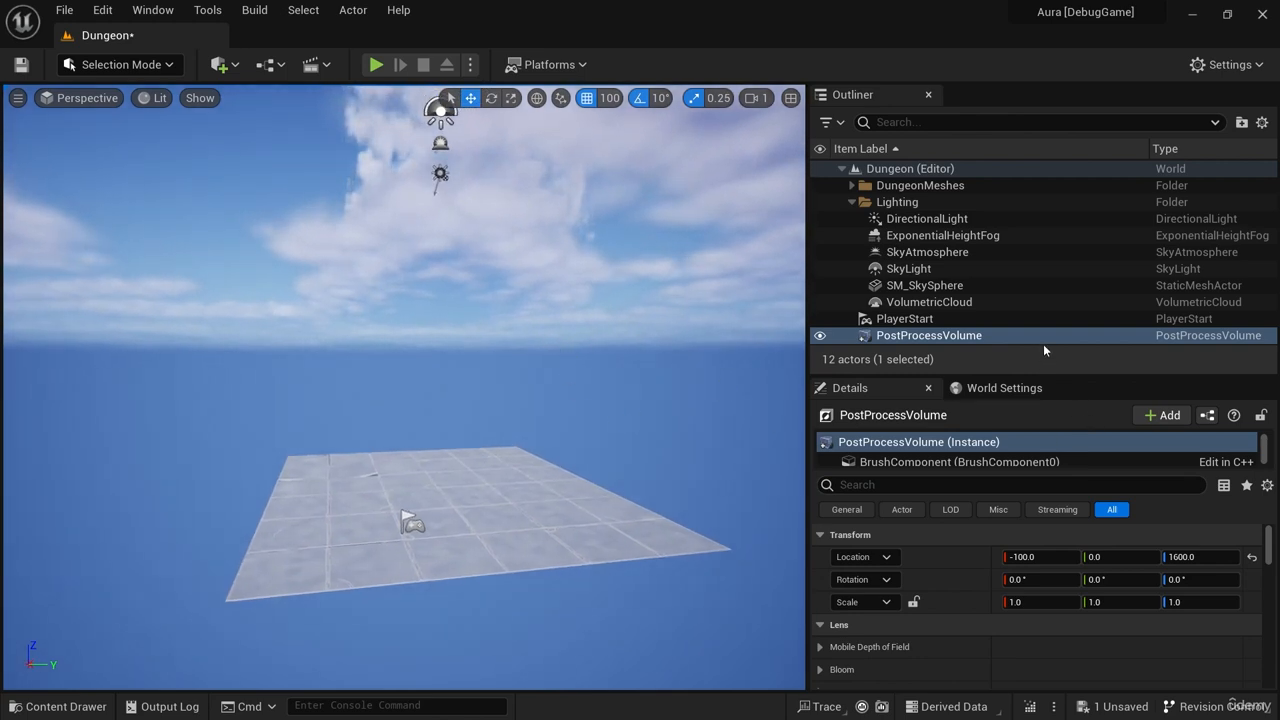
pyautogui.moveTo(1055, 377); pyautogui.dragTo(1053, 232)
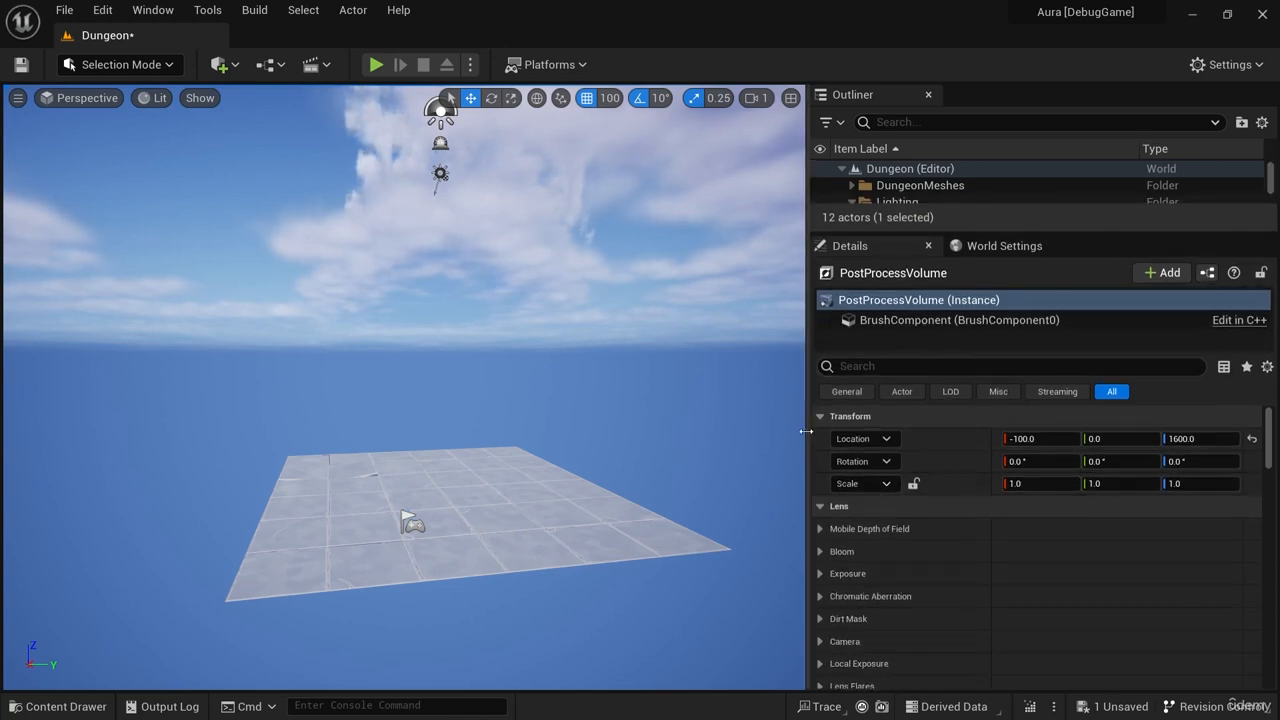
pyautogui.moveTo(797, 430); pyautogui.dragTo(764, 430)
pyautogui.moveTo(665, 480)
pyautogui.mouseDown(button='right')
pyautogui.moveTo(665, 435)
pyautogui.moveTo(665, 459)
pyautogui.mouseUp(button='right')
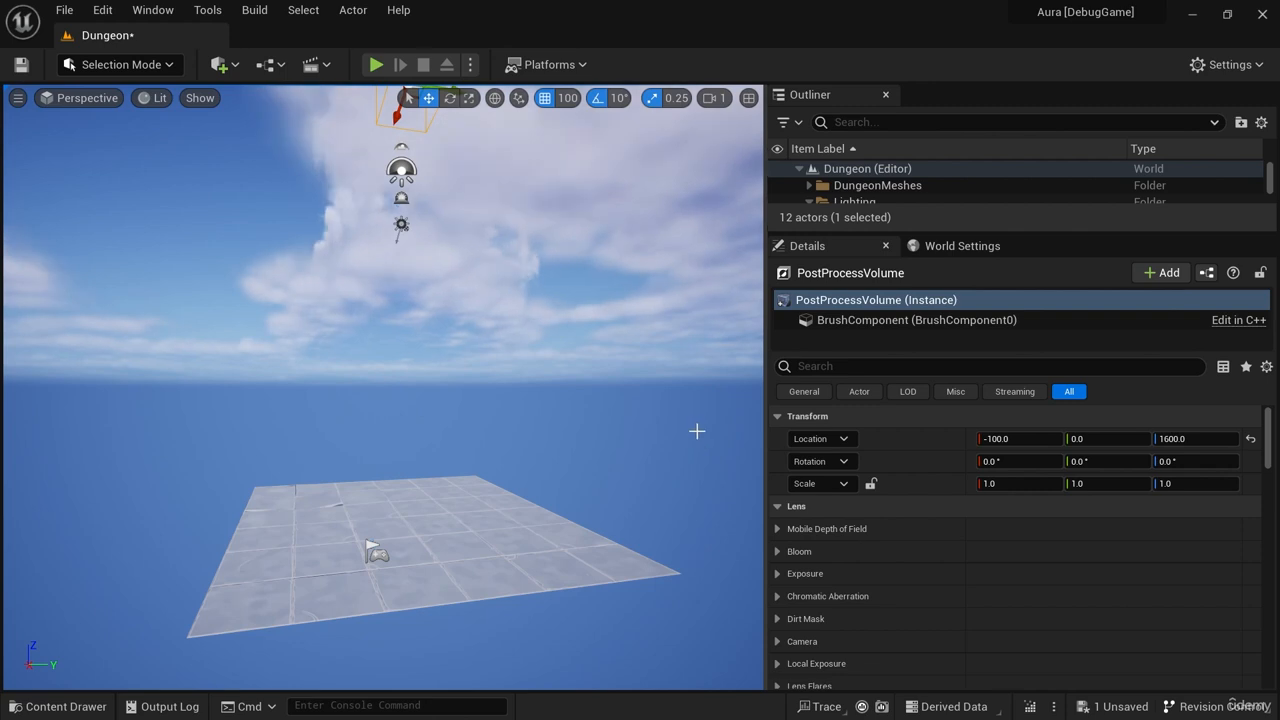
pyautogui.click(1055, 367)
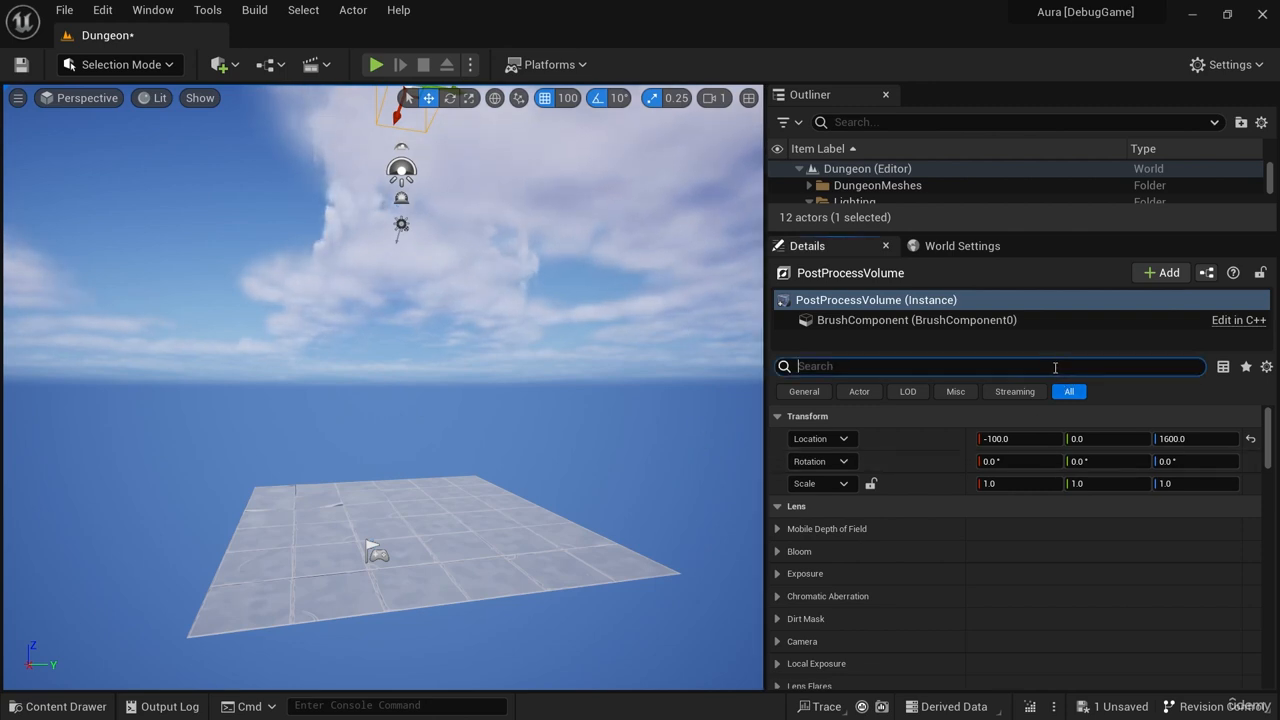
pyautogui.write('EV')
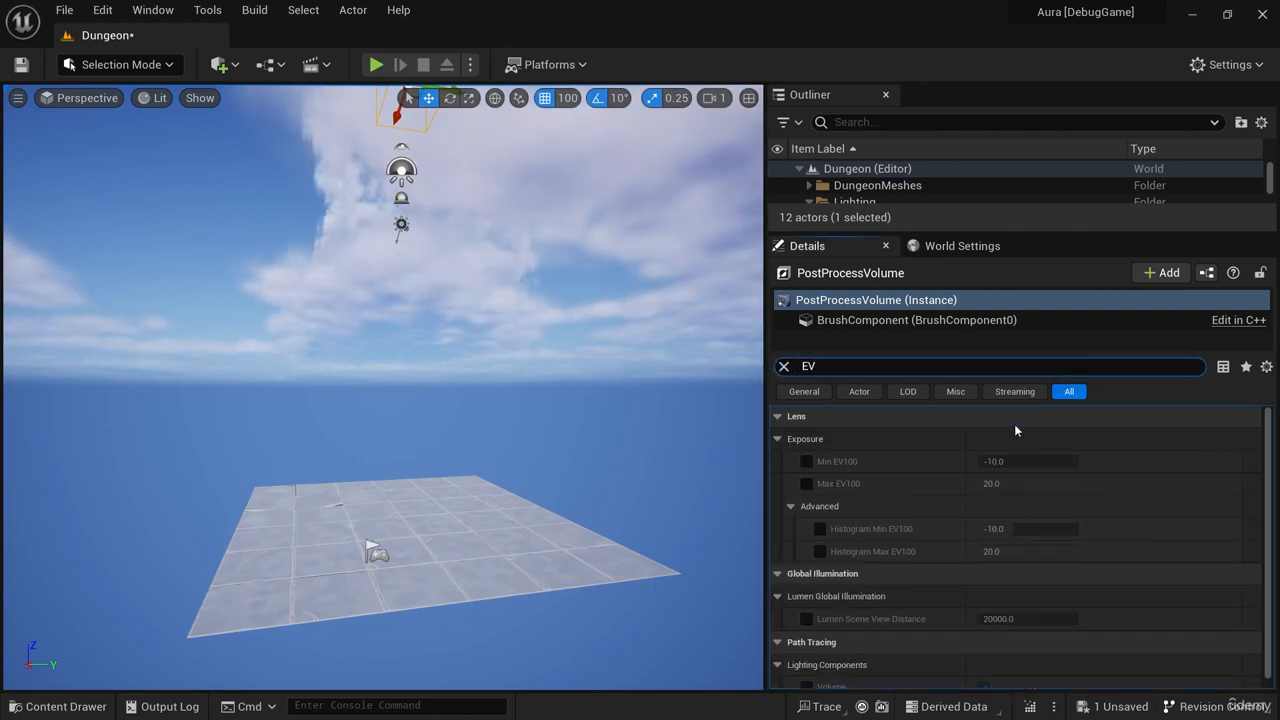
pyautogui.click(807, 461)
pyautogui.click(807, 484)
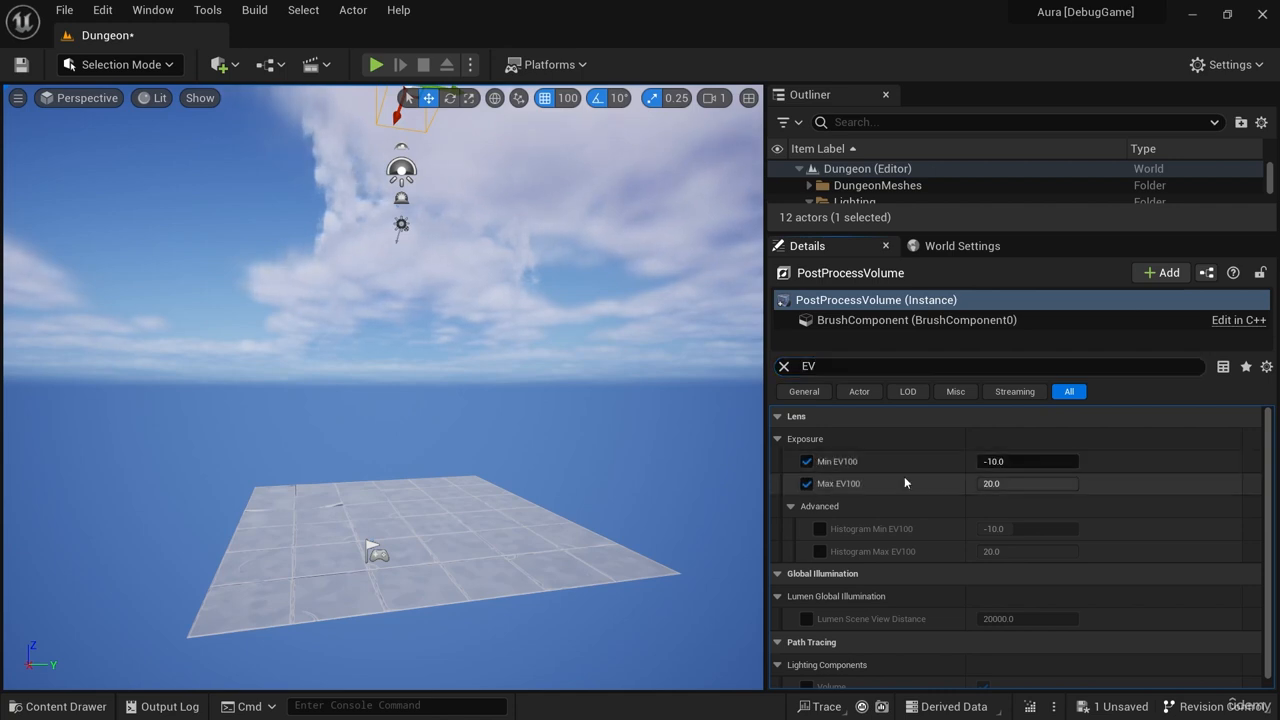
# Set both Min EV100 and Max EV100 of the PostProcessVolume to 0.
pyautogui.click(1049, 463)
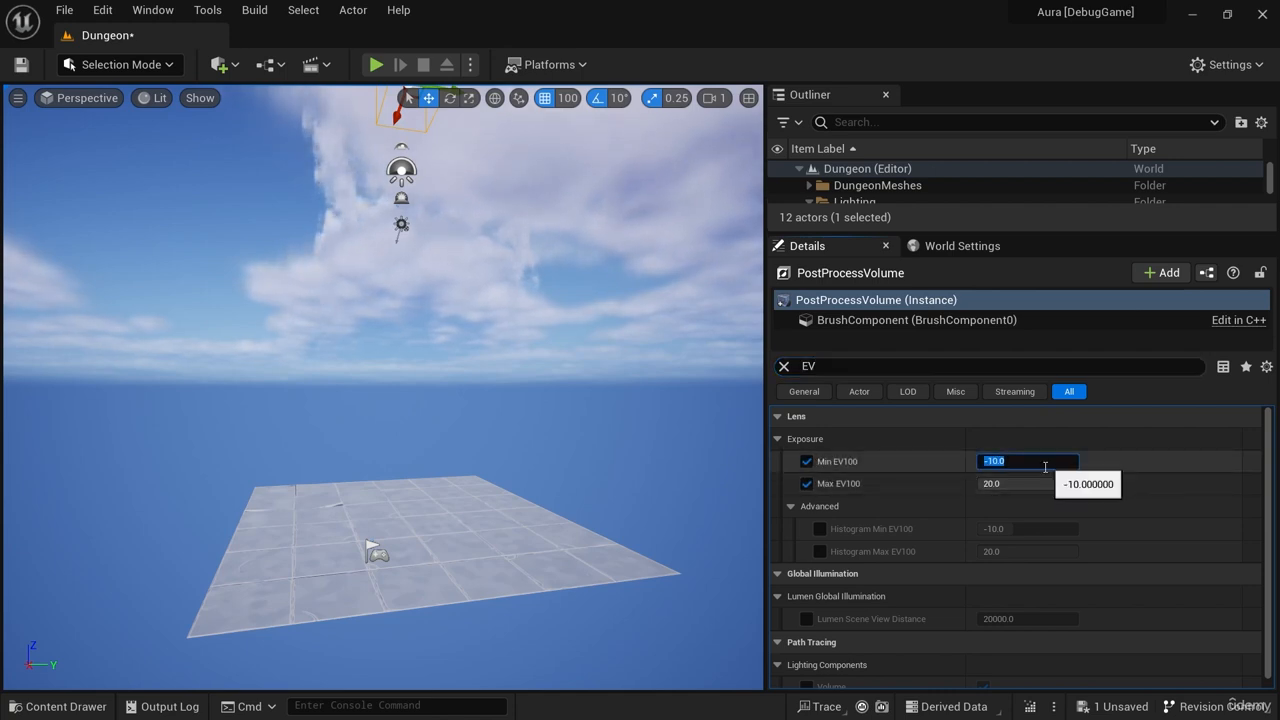
pyautogui.write('0')
pyautogui.click(1025, 485)
pyautogui.write('0')
pyautogui.press('Return')
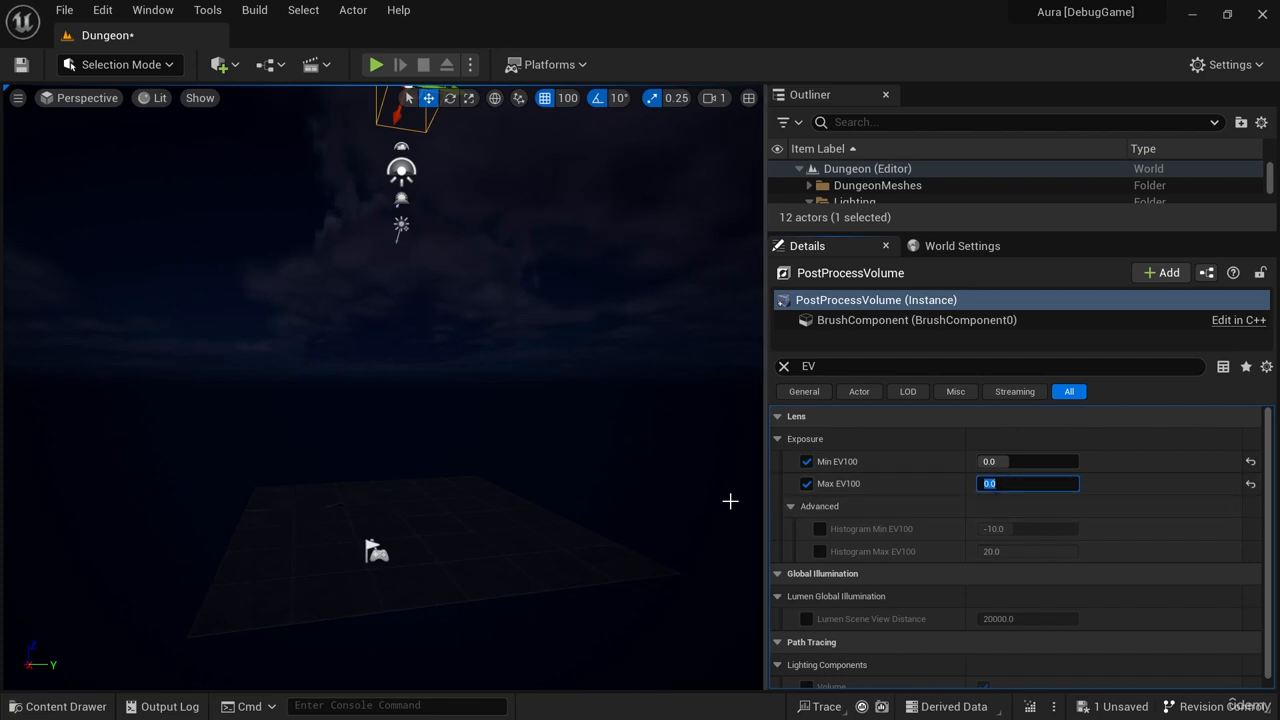
pyautogui.moveTo(690, 510); pyautogui.dragTo(689, 505, button='right')
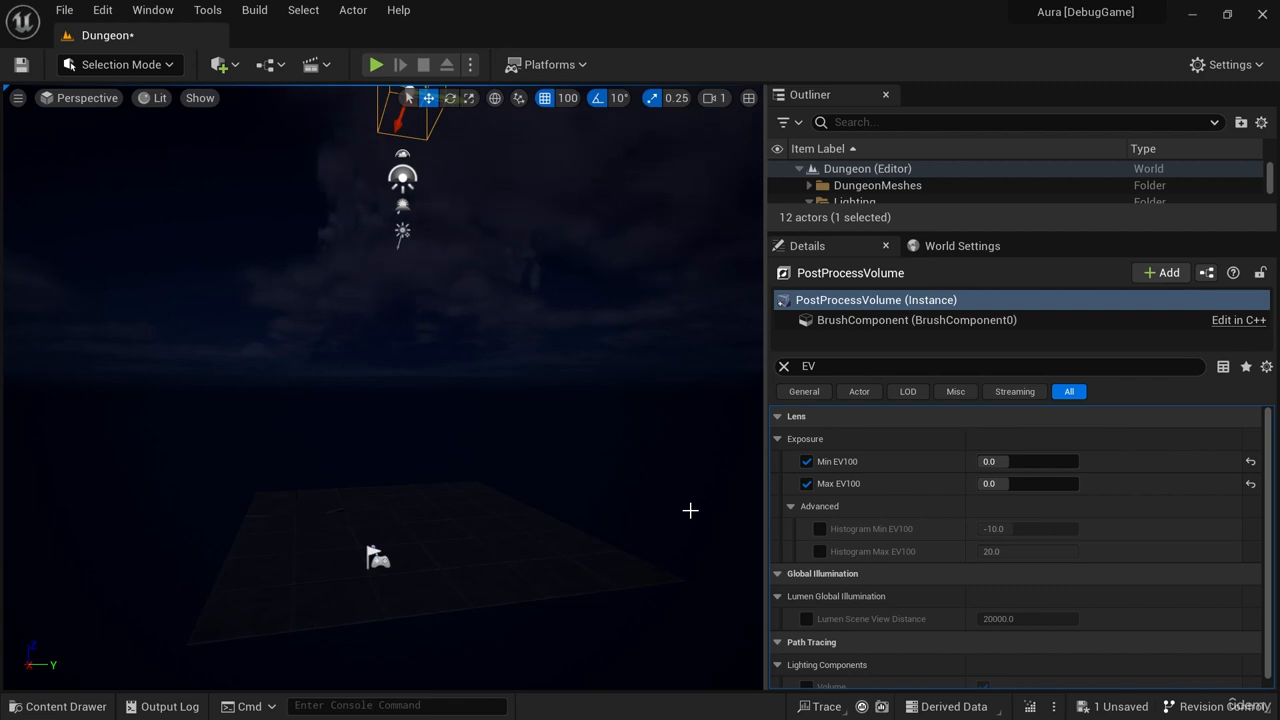
pyautogui.moveTo(700, 515); pyautogui.dragTo(703, 550, button='right')
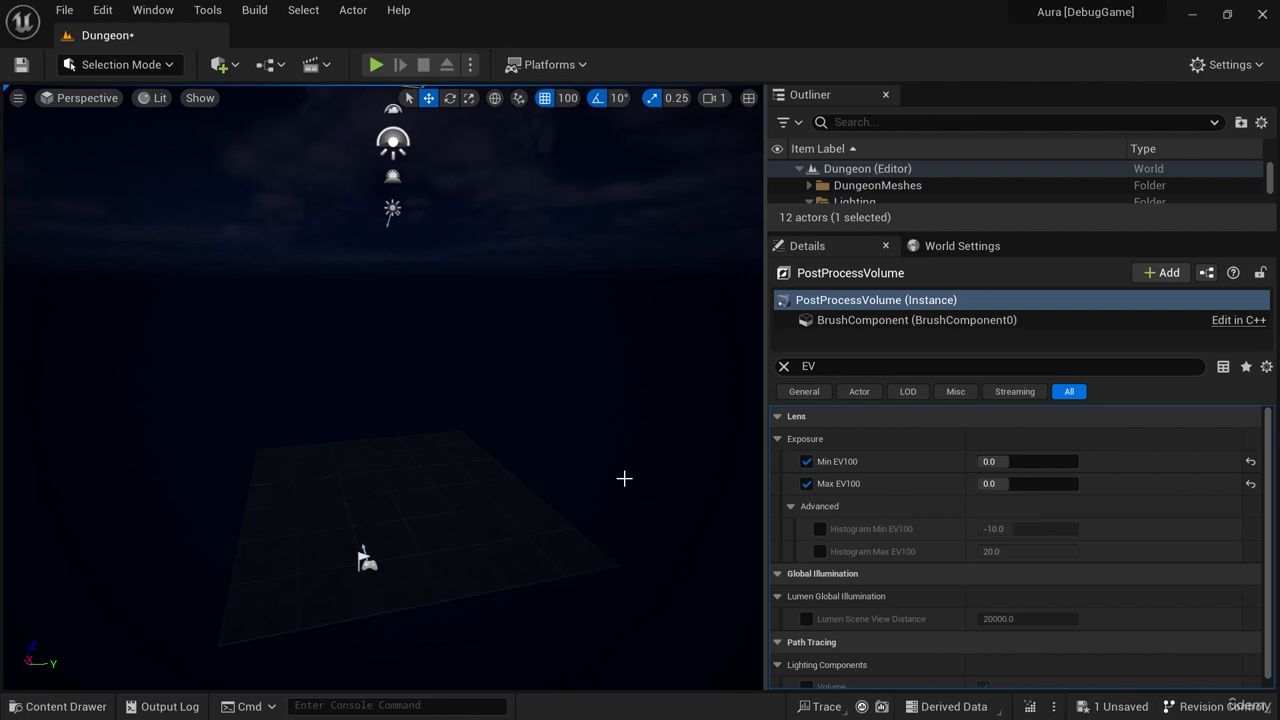
pyautogui.moveTo(620, 476); pyautogui.dragTo(622, 505, button='right')
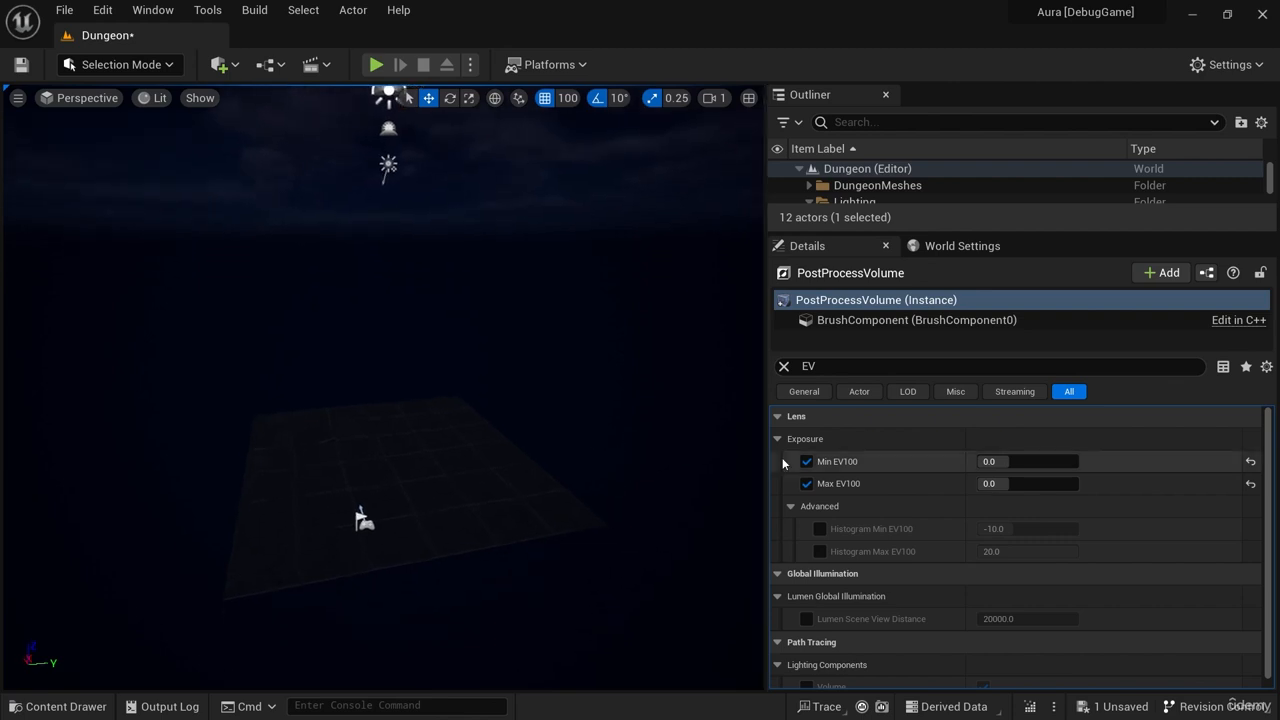
# Select the SkyLight, clear its property filter and set its Intensity Scale to 50.
pyautogui.moveTo(520, 457); pyautogui.dragTo(502, 512, button='right')
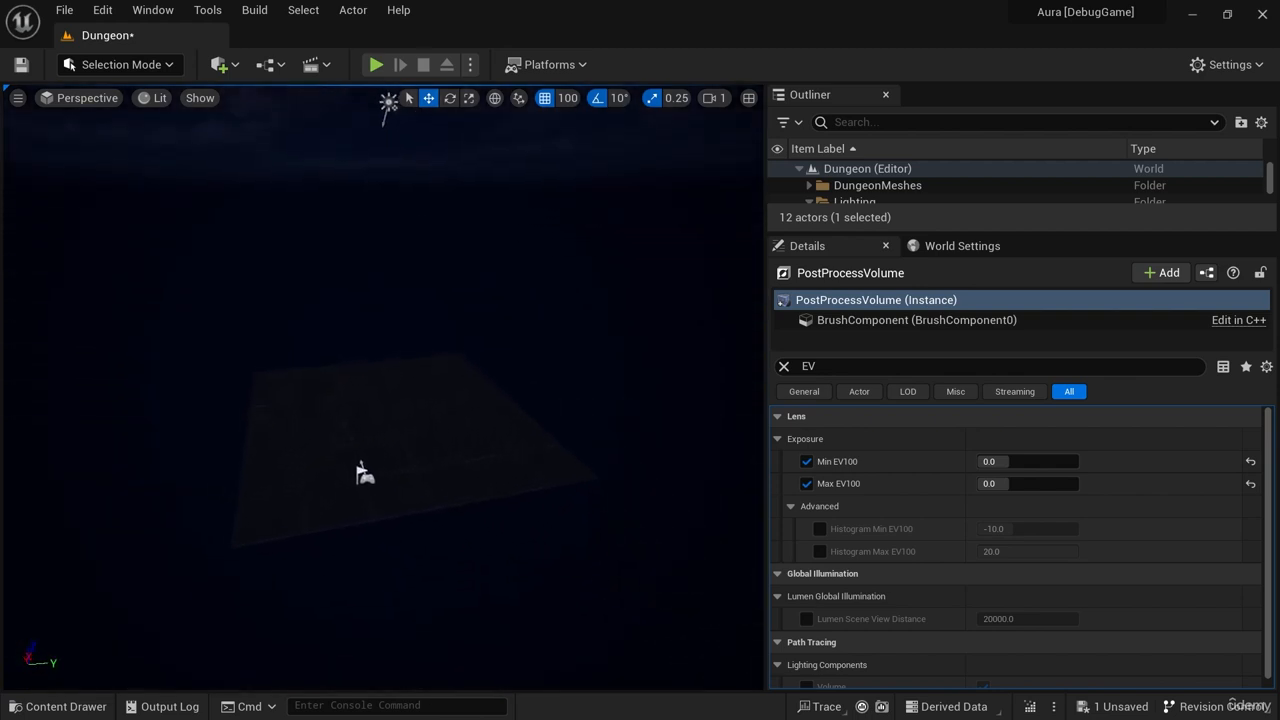
pyautogui.moveTo(1058, 232); pyautogui.dragTo(1065, 380)
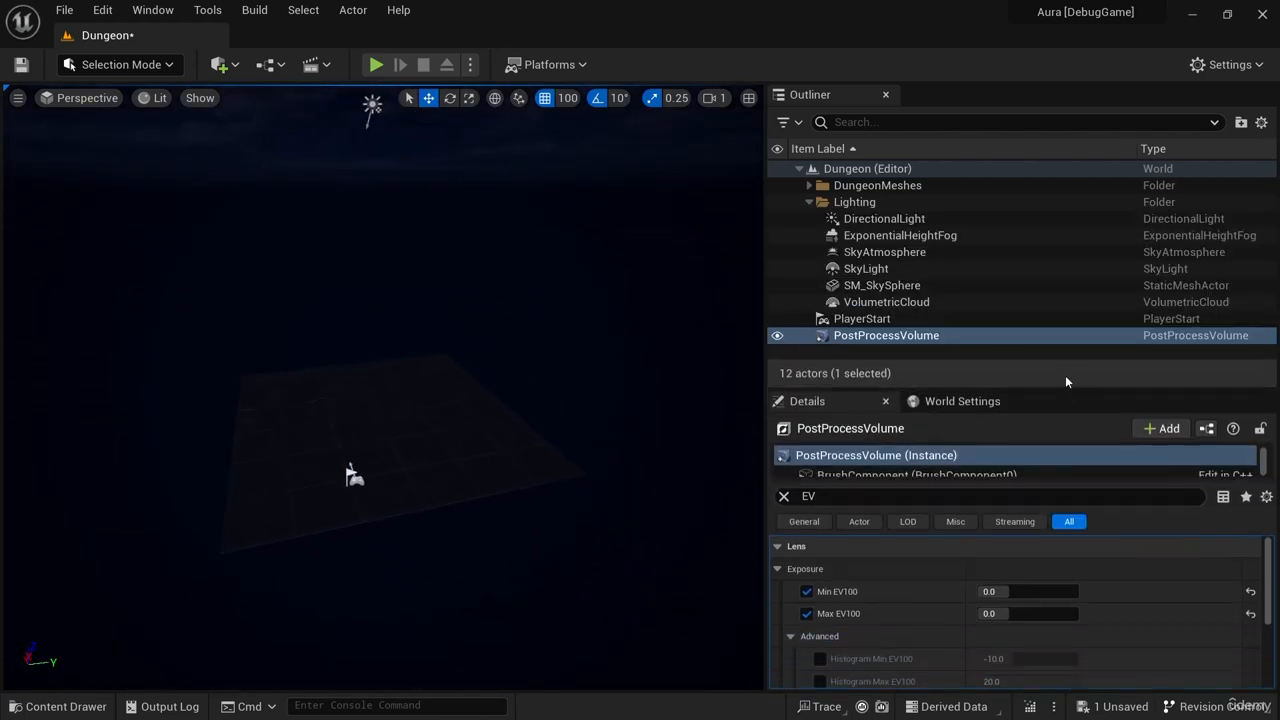
pyautogui.click(905, 270)
pyautogui.click(784, 496)
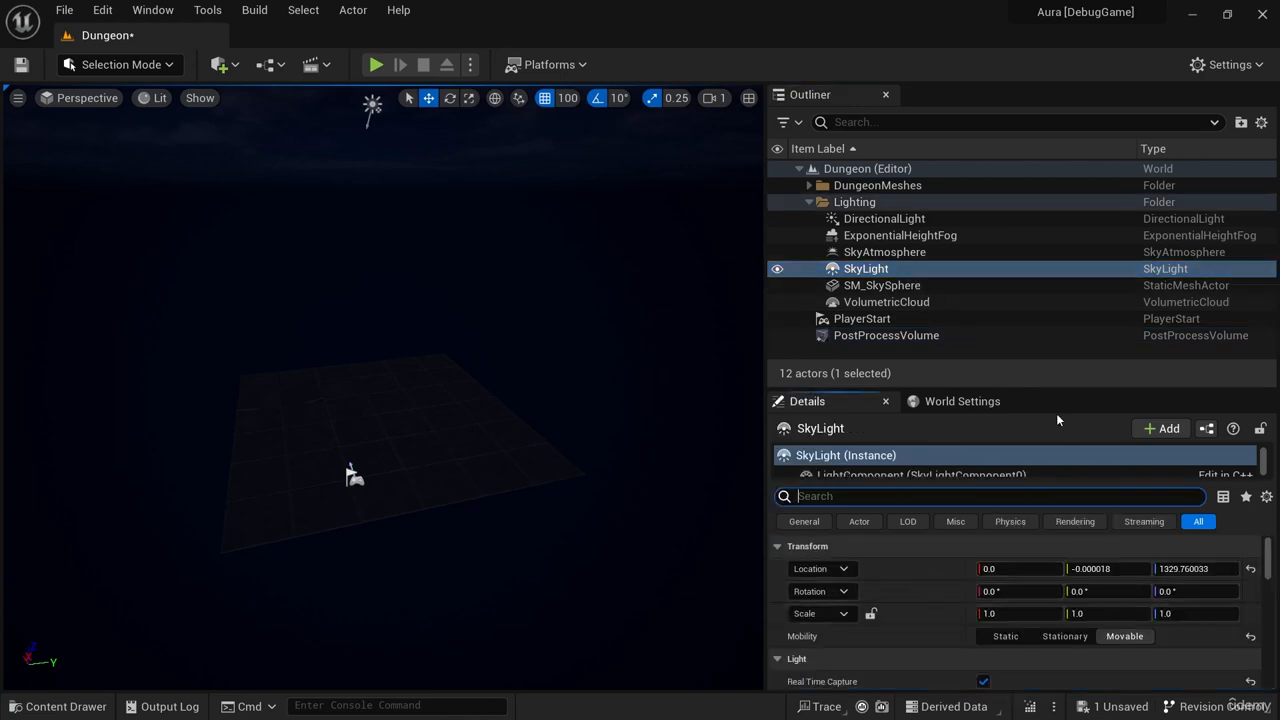
pyautogui.moveTo(1054, 389); pyautogui.dragTo(1054, 297)
pyautogui.scroll(-3, 1020, 580)
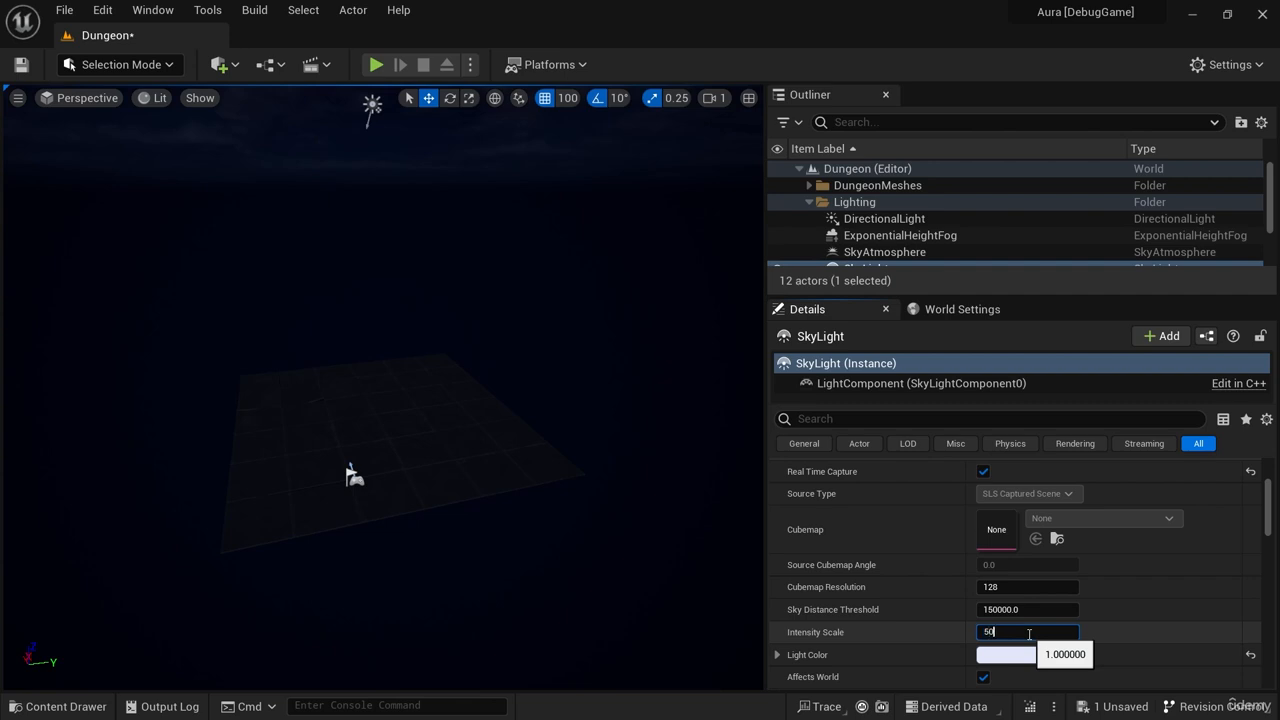
pyautogui.click(1029, 634)
pyautogui.write('50')
pyautogui.press('Return')
pyautogui.moveTo(610, 496)
pyautogui.mouseDown(button='right')
pyautogui.moveTo(608, 390)
pyautogui.moveTo(610, 496)
pyautogui.mouseUp(button='right')
pyautogui.moveTo(606, 605)
pyautogui.mouseDown(button='right')
pyautogui.moveTo(604, 622)
pyautogui.moveTo(600, 601)
pyautogui.mouseUp(button='right')
pyautogui.moveTo(650, 457); pyautogui.dragTo(649, 423, button='right')
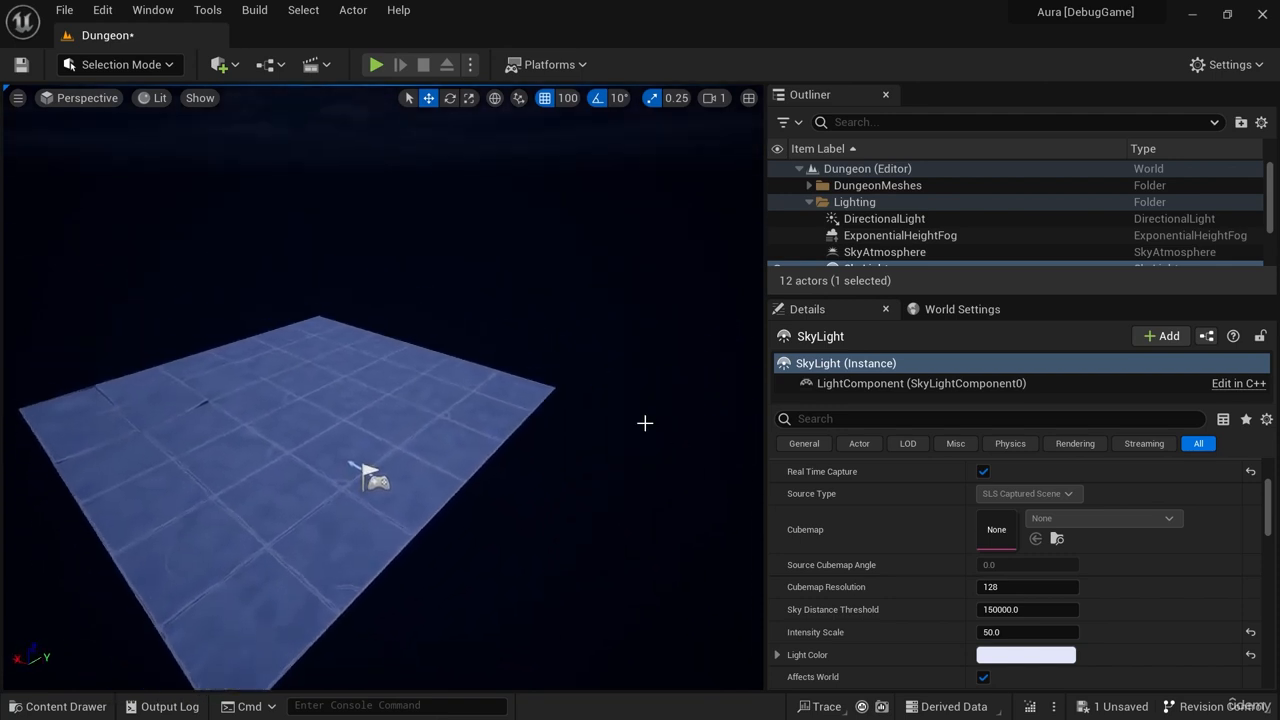
pyautogui.moveTo(536, 289)
pyautogui.mouseDown(button='right')
pyautogui.moveTo(532, 276)
pyautogui.moveTo(534, 289)
pyautogui.mouseUp(button='right')
pyautogui.moveTo(640, 434); pyautogui.dragTo(618, 470, button='right')
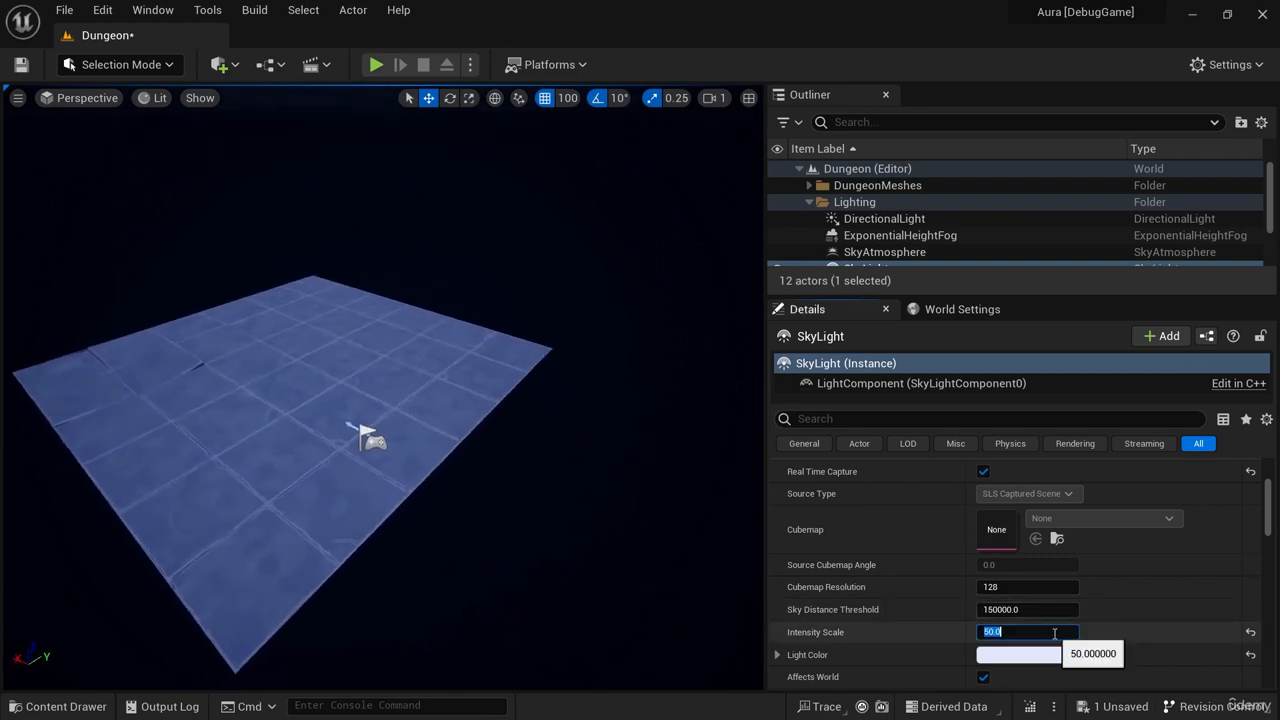
# Try SkyLight Intensity Scale values of 100 and 25, and set it back to 50.
pyautogui.press('Return')
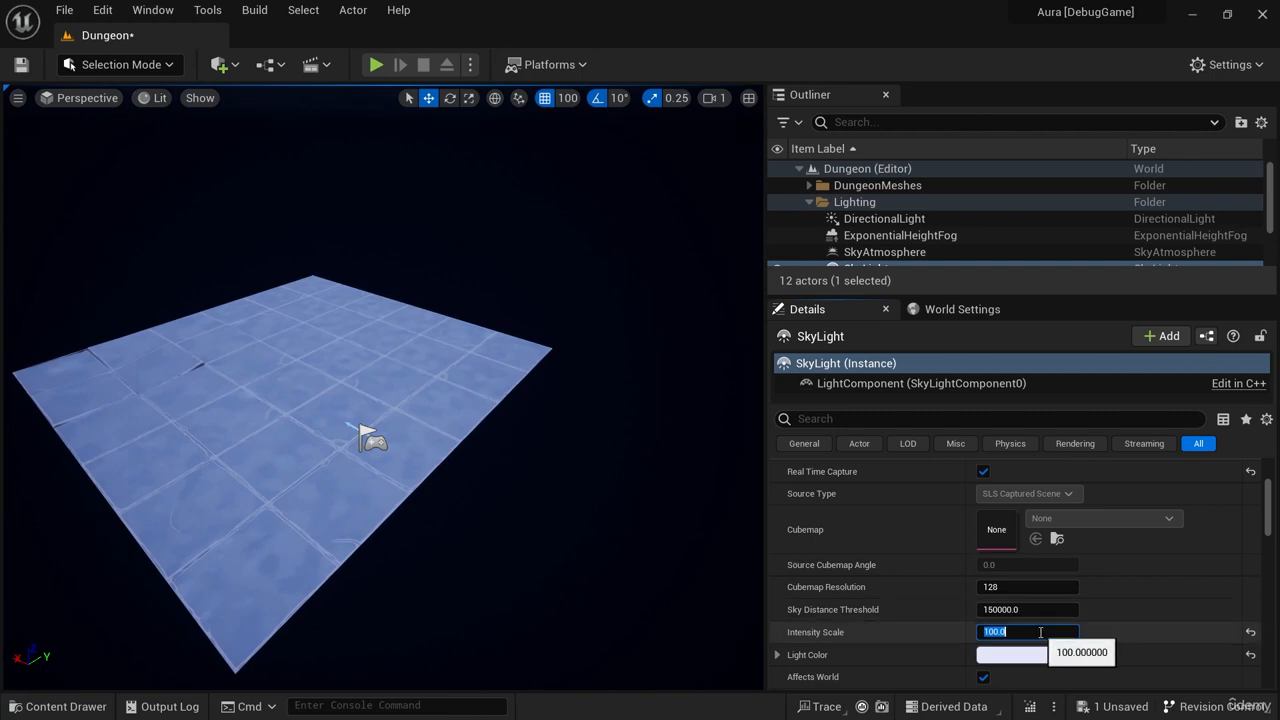
pyautogui.press('Return')
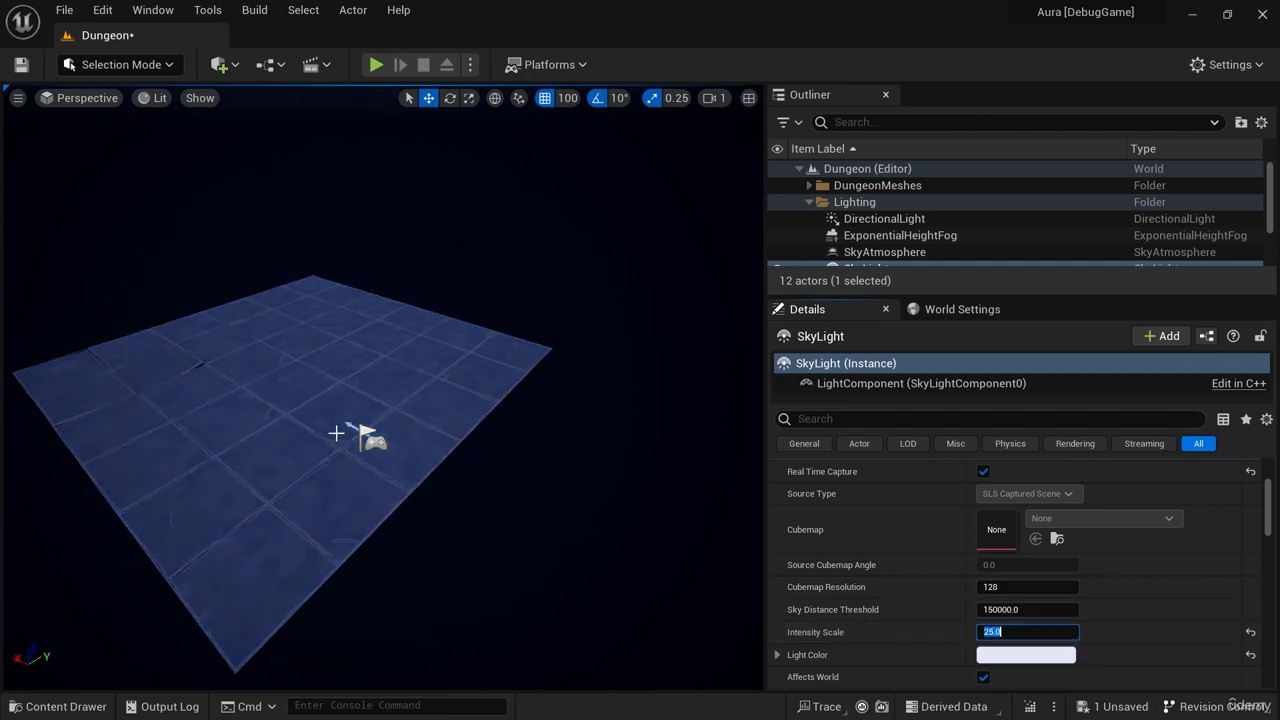
pyautogui.write('50')
pyautogui.press('Return')
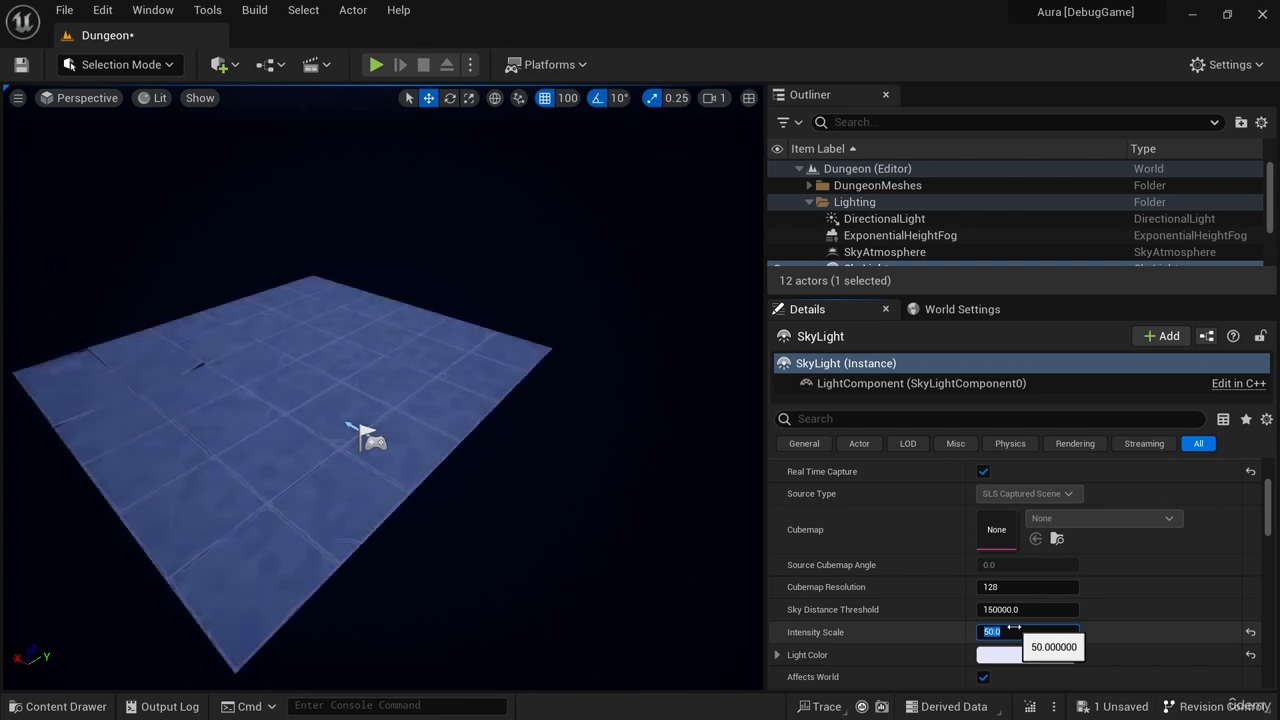
# Place an SM_Corner mesh from the Dungeon assets and move it just outside one corner of the tiled floor.
pyautogui.moveTo(697, 506)
pyautogui.mouseDown(button='right')
pyautogui.moveTo(660, 530)
pyautogui.moveTo(697, 506)
pyautogui.mouseUp(button='right')
pyautogui.moveTo(623, 487); pyautogui.dragTo(640, 460, button='right')
pyautogui.moveTo(568, 552); pyautogui.dragTo(563, 547, button='right')
pyautogui.moveTo(469, 433)
pyautogui.mouseDown(button='right')
pyautogui.moveTo(710, 445)
pyautogui.moveTo(490, 425)
pyautogui.moveTo(450, 445)
pyautogui.mouseUp(button='right')
pyautogui.moveTo(605, 406); pyautogui.dragTo(615, 380, button='right')
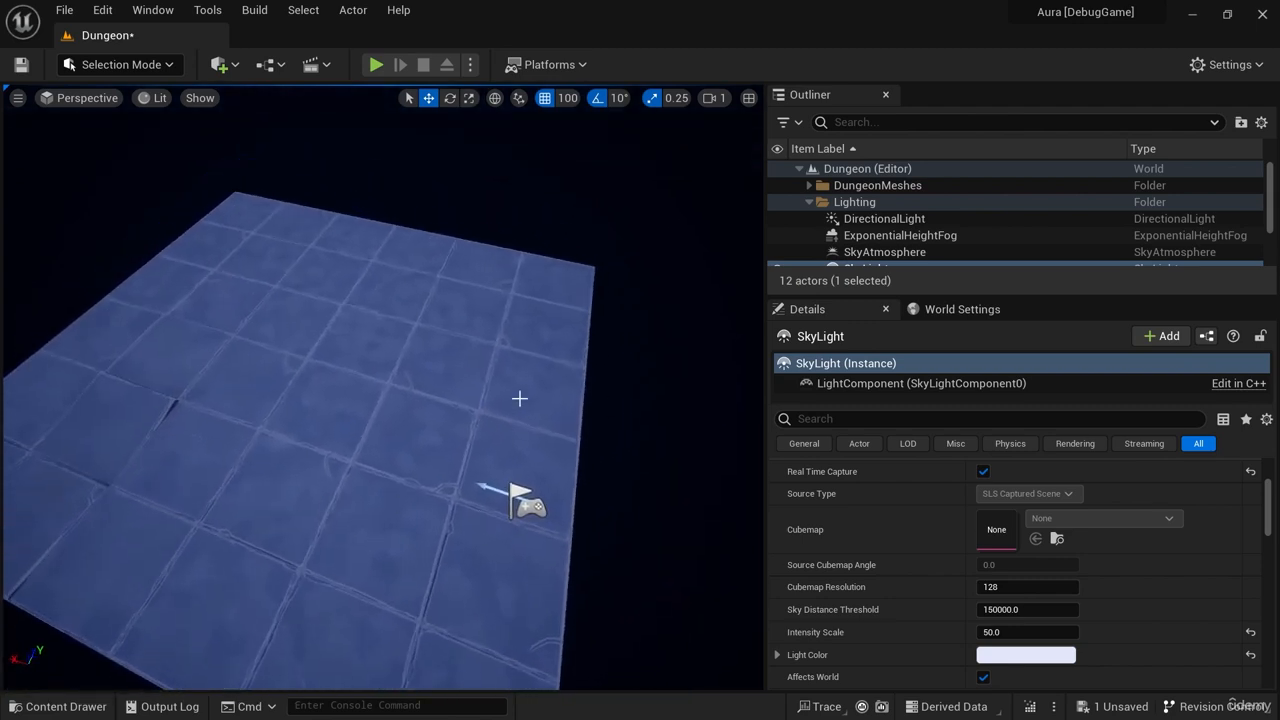
pyautogui.moveTo(519, 398); pyautogui.dragTo(650, 440, button='right')
pyautogui.hotkey('ctrl', 'space')
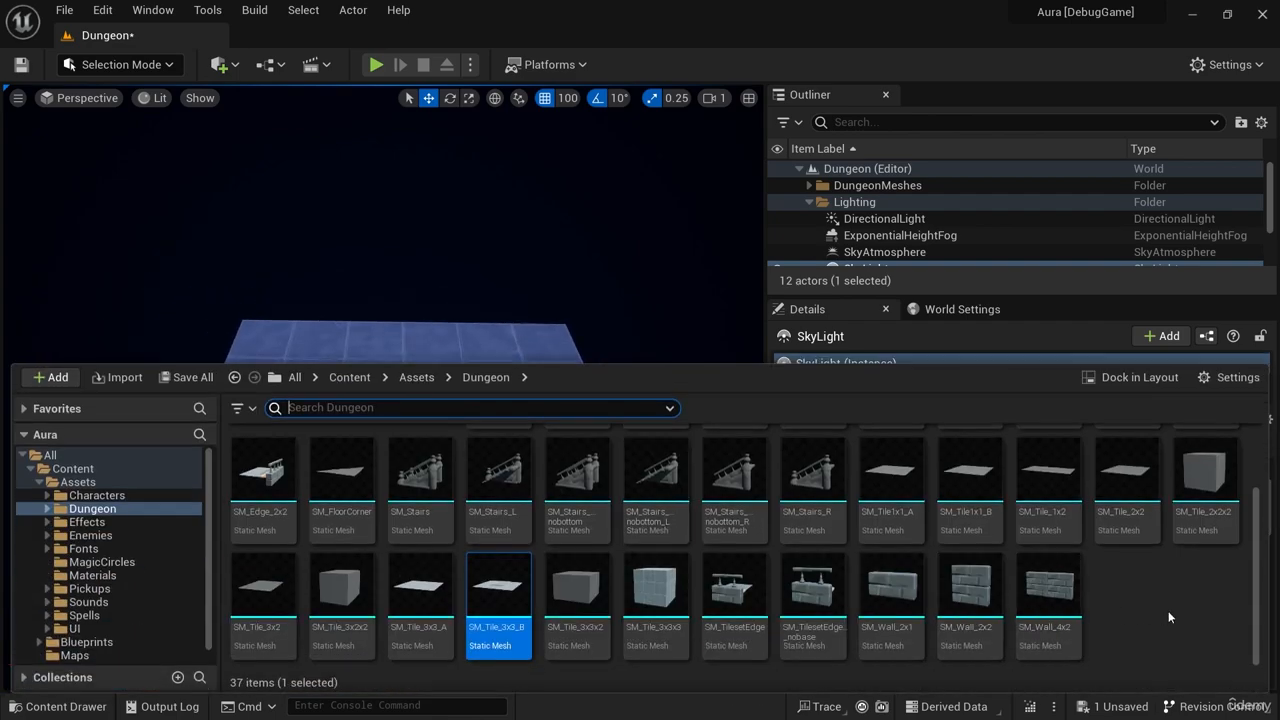
pyautogui.scroll(3, 1256, 630)
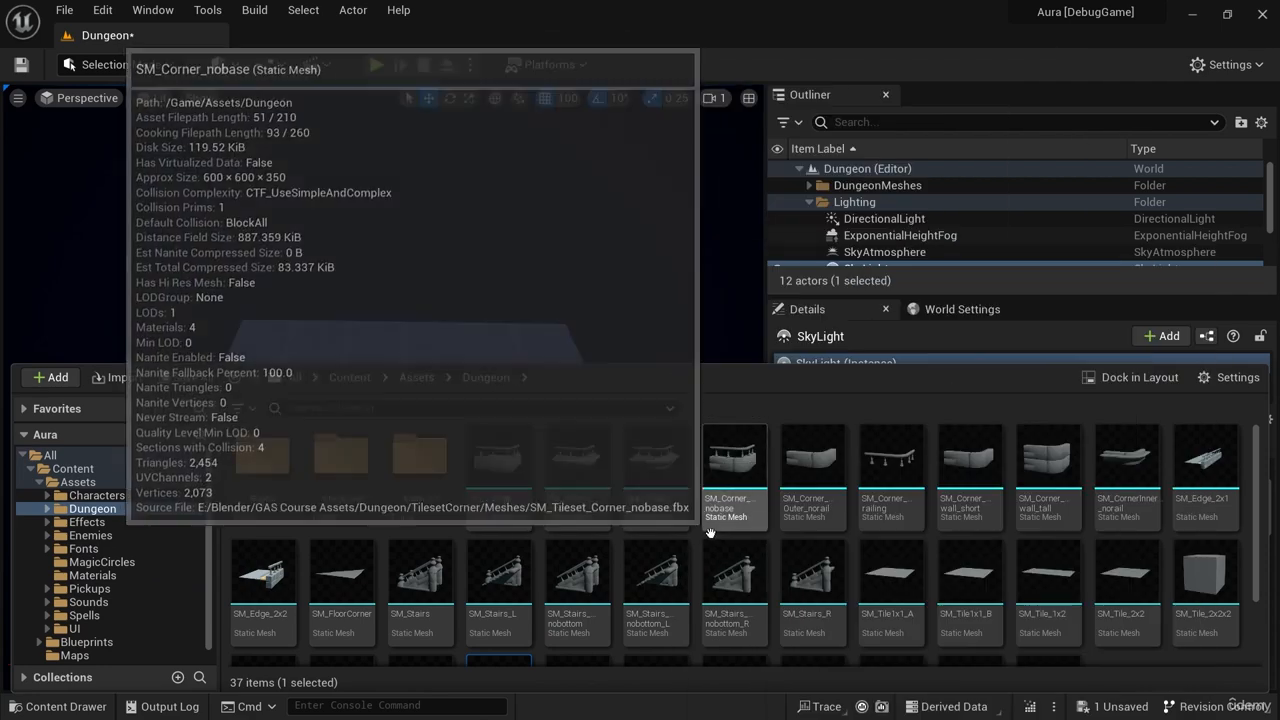
pyautogui.moveTo(498, 460); pyautogui.dragTo(566, 352)
pyautogui.moveTo(578, 313)
pyautogui.mouseDown(button='right')
pyautogui.moveTo(530, 305)
pyautogui.moveTo(578, 313)
pyautogui.mouseUp(button='right')
pyautogui.moveTo(592, 436); pyautogui.dragTo(597, 404)
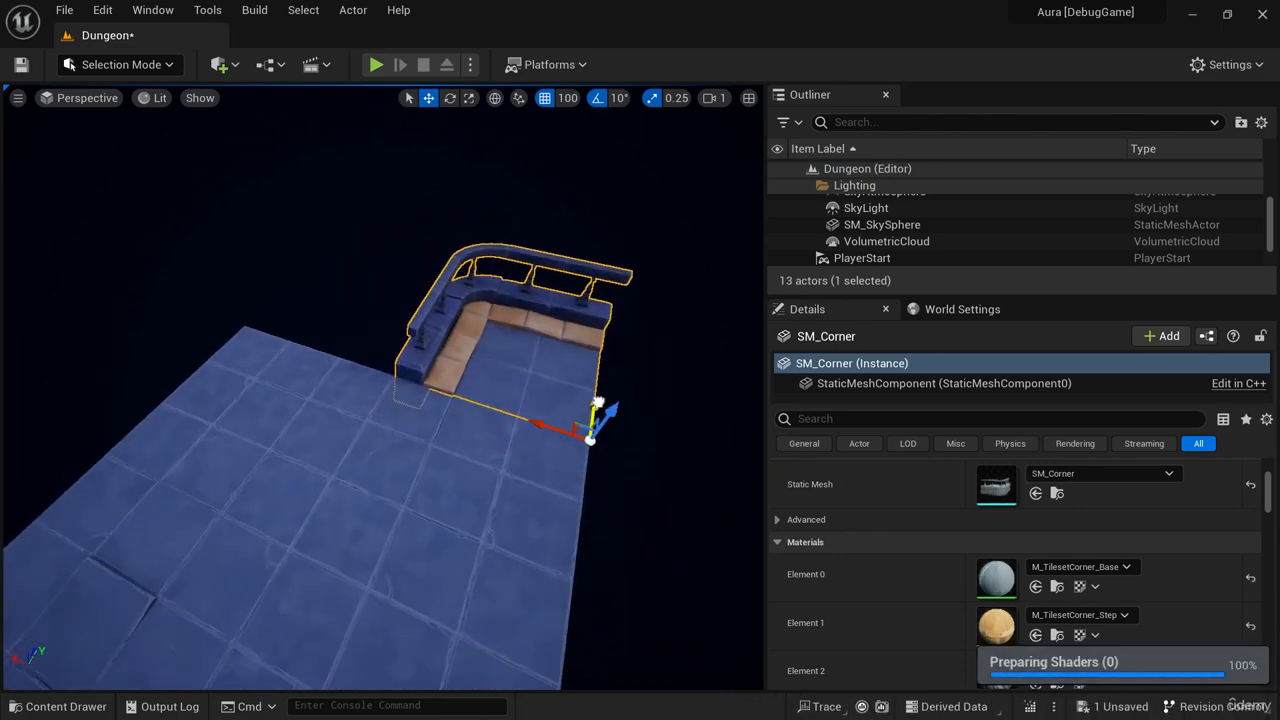
pyautogui.moveTo(553, 377)
pyautogui.mouseDown(button='right')
pyautogui.moveTo(585, 350)
pyautogui.moveTo(553, 377)
pyautogui.mouseUp(button='right')
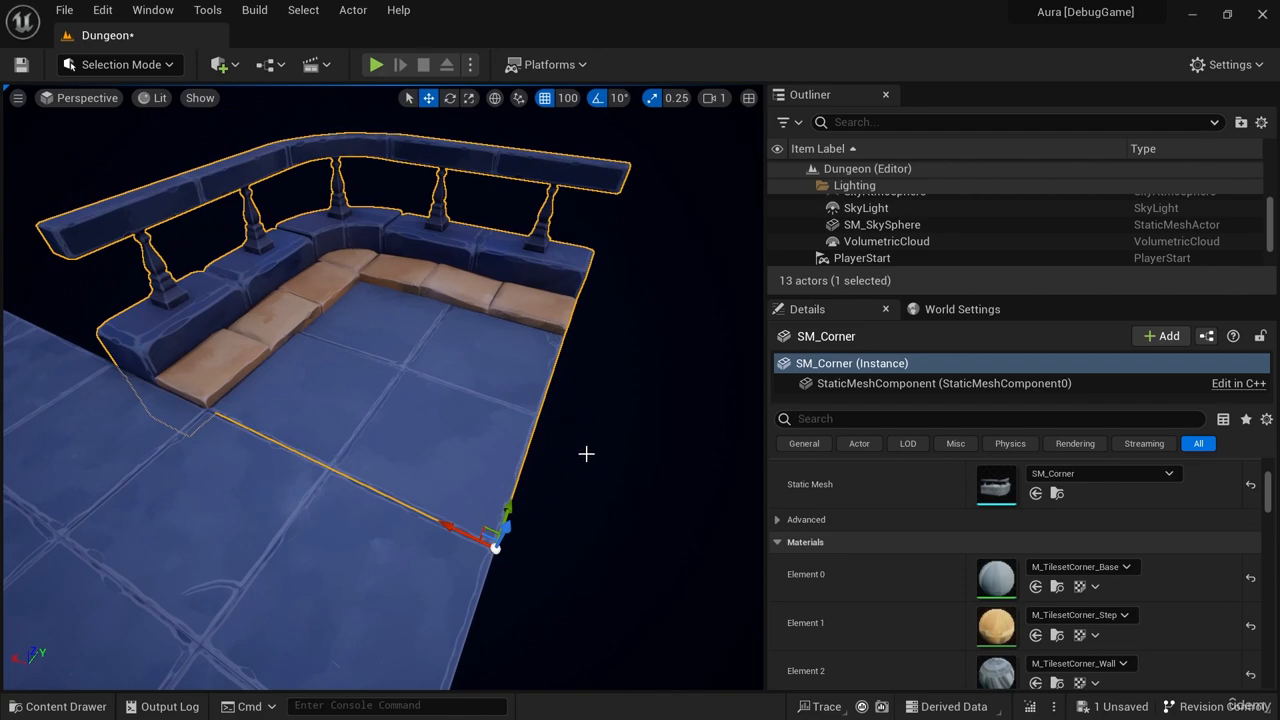
pyautogui.moveTo(439, 540); pyautogui.dragTo(434, 571)
pyautogui.moveTo(377, 435); pyautogui.dragTo(400, 420, button='right')
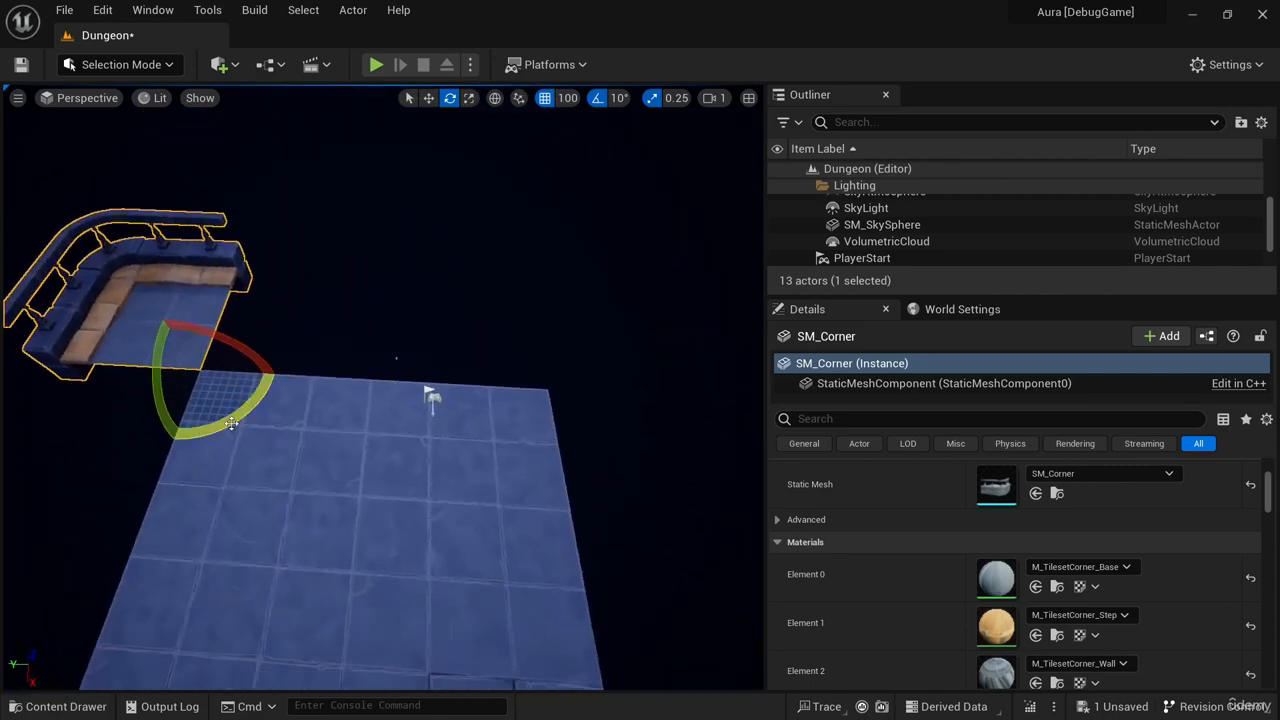
# Duplicate the SM_Corner piece rotated a quarter turn and move the copy to the opposite side of the floor.
pyautogui.keyDown('alt'); pyautogui.moveTo(231, 424); pyautogui.dragTo(342, 423); pyautogui.keyUp('alt')
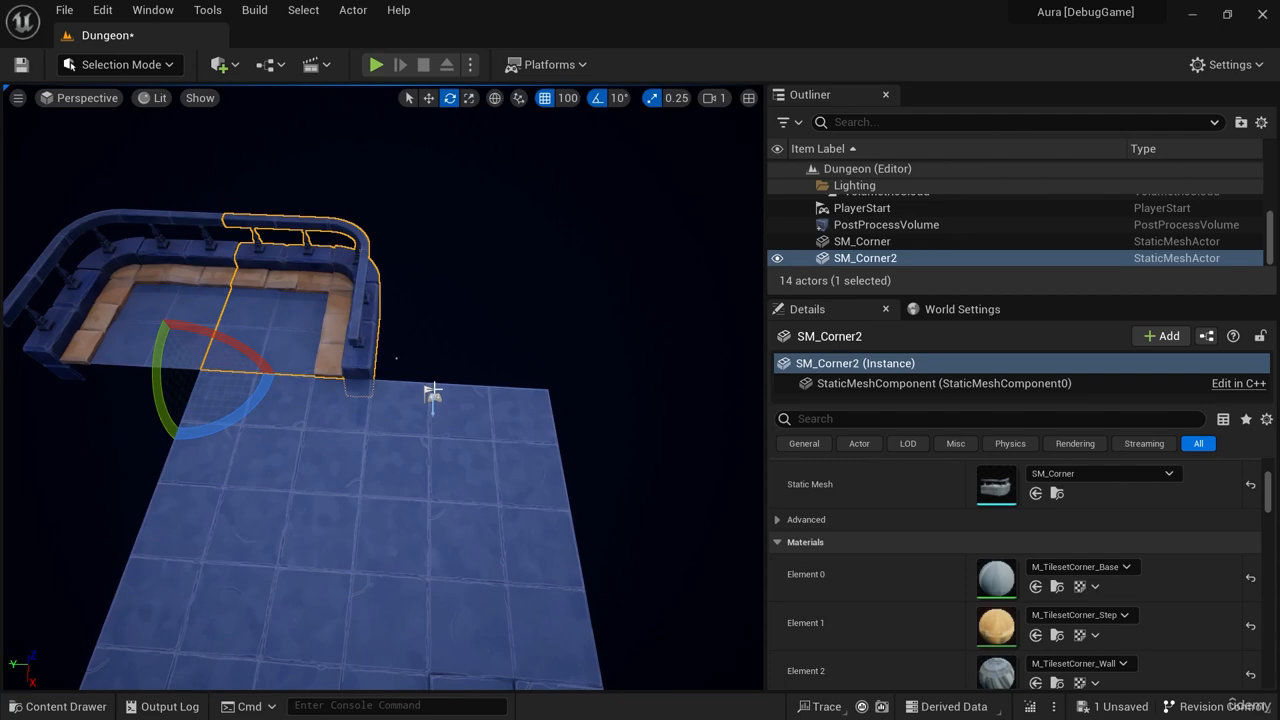
pyautogui.moveTo(148, 368); pyautogui.dragTo(505, 402)
pyautogui.moveTo(549, 559); pyautogui.dragTo(557, 566, button='right')
# Place an SM_Edge_2x1 mesh from the Dungeon assets in the level between the two corner pieces.
pyautogui.hotkey('ctrl', 'space')
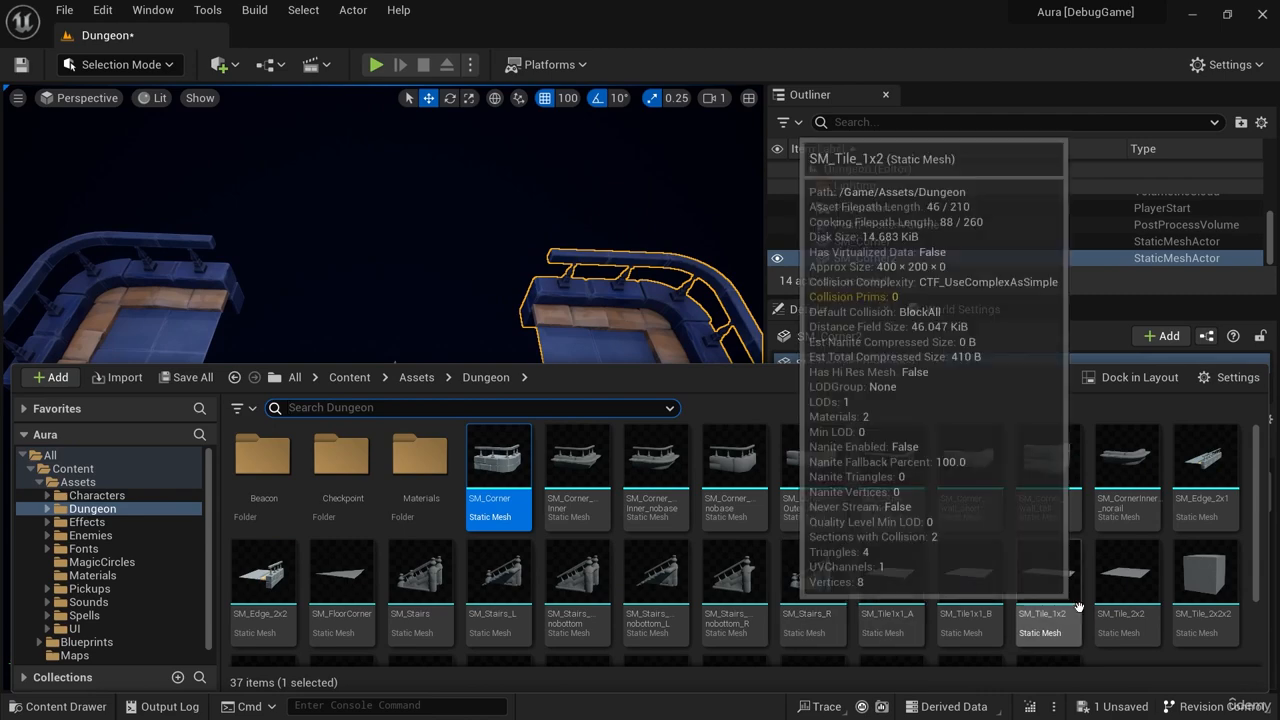
pyautogui.scroll(-2, 1040, 580)
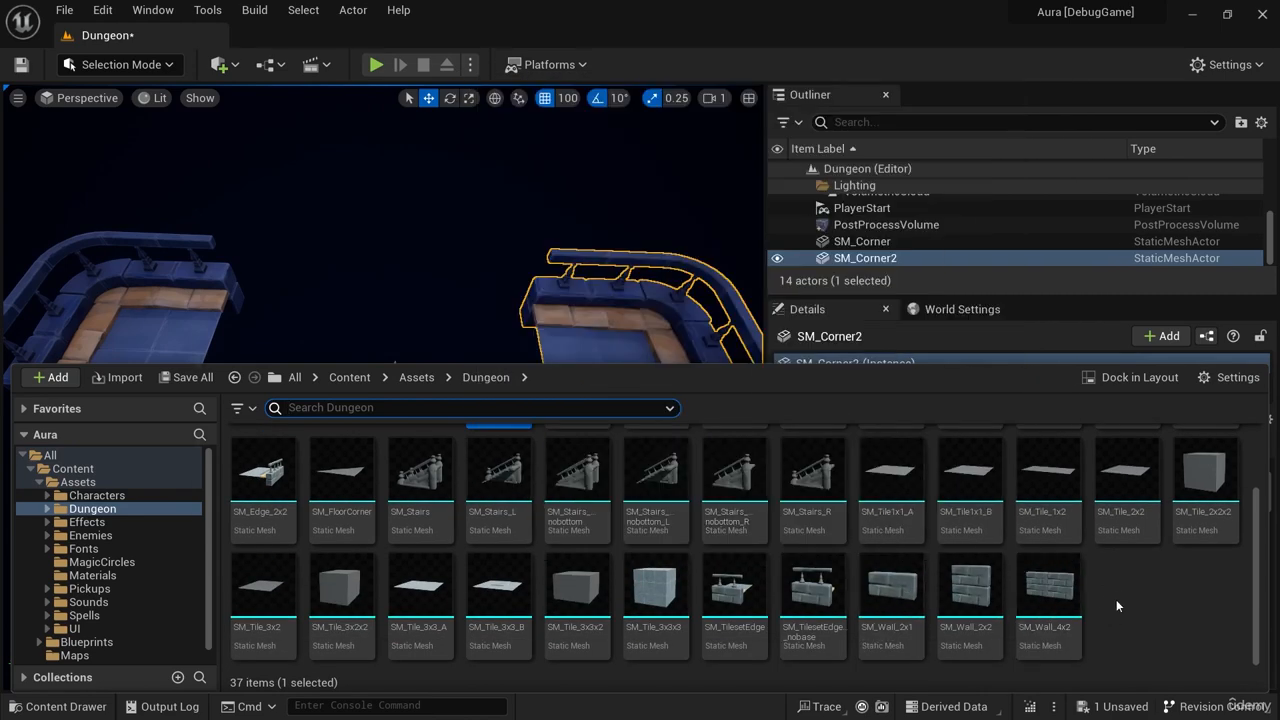
pyautogui.scroll(2, 259, 505)
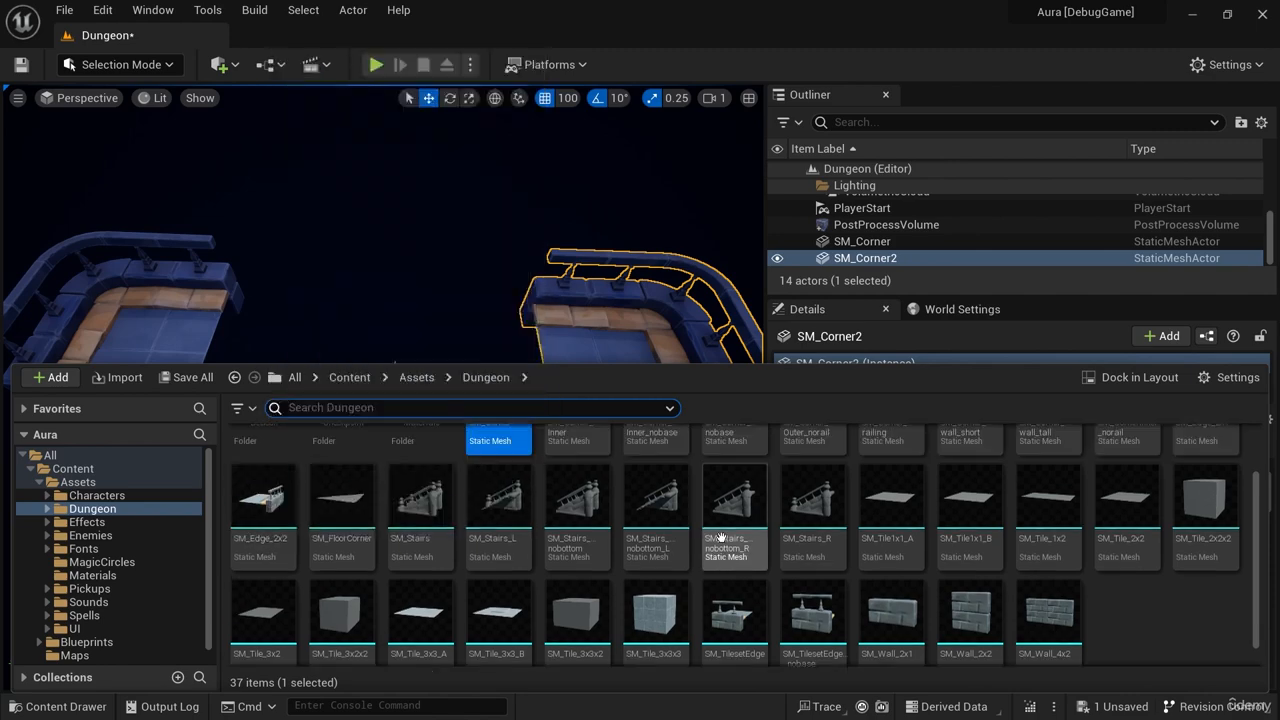
pyautogui.moveTo(1200, 487); pyautogui.dragTo(432, 433)
pyautogui.press('s')
pyautogui.moveTo(475, 342); pyautogui.dragTo(517, 320, button='right')
# Add an SM_Edge_2x2 mesh from the Dungeon assets to the level and try to lower it toward the floor.
pyautogui.hotkey('ctrl', 'space')
pyautogui.moveTo(268, 582); pyautogui.dragTo(507, 292)
pyautogui.press('s')
pyautogui.moveTo(537, 443); pyautogui.dragTo(623, 375, button='right')
pyautogui.press('a')
pyautogui.press('s')
pyautogui.press('a')
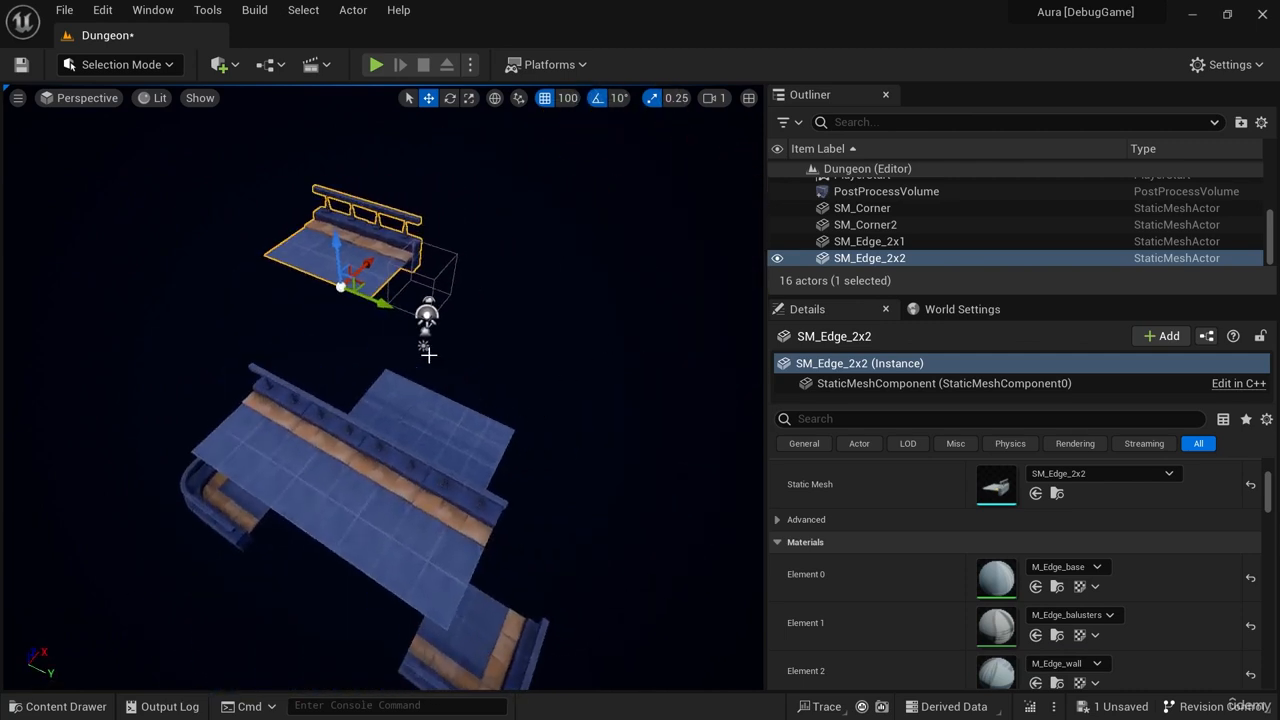
pyautogui.moveTo(335, 245); pyautogui.dragTo(412, 655)
pyautogui.moveTo(372, 583); pyautogui.dragTo(342, 300)
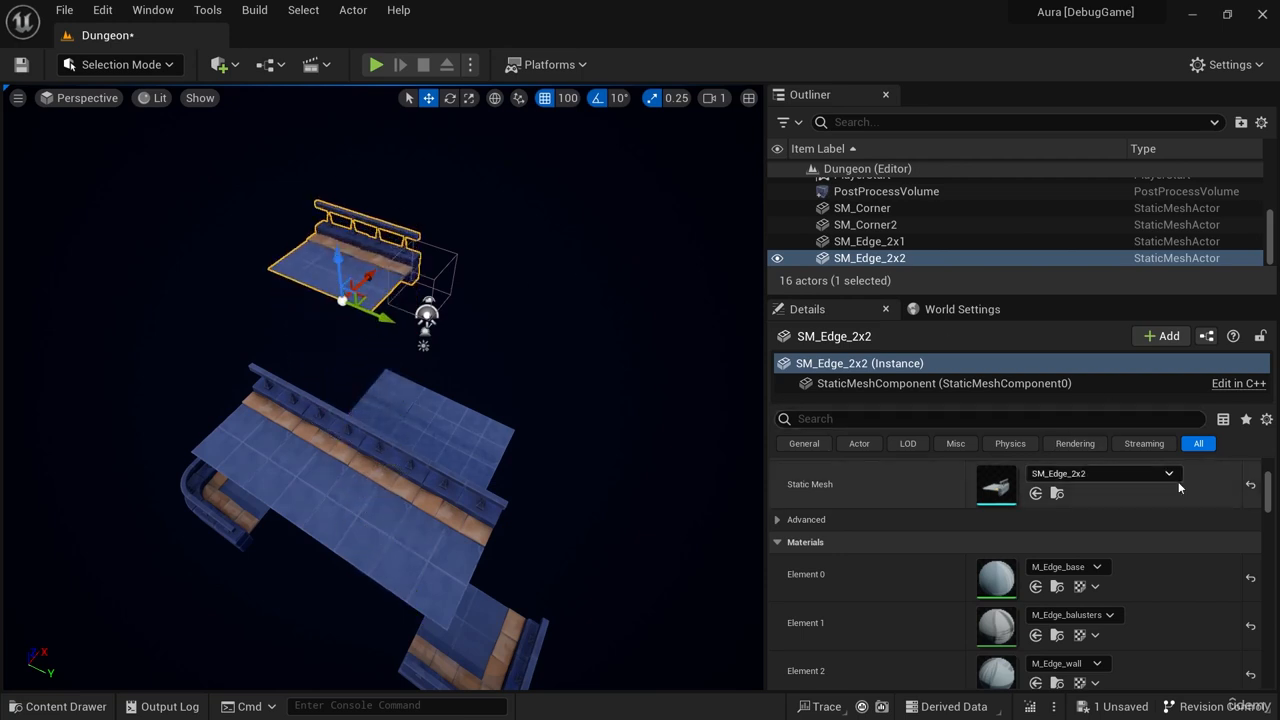
# Set the Z location of SM_Edge_2x2 to 0 and rotate it 180 degrees about the vertical axis.
pyautogui.scroll(3, 1100, 475)
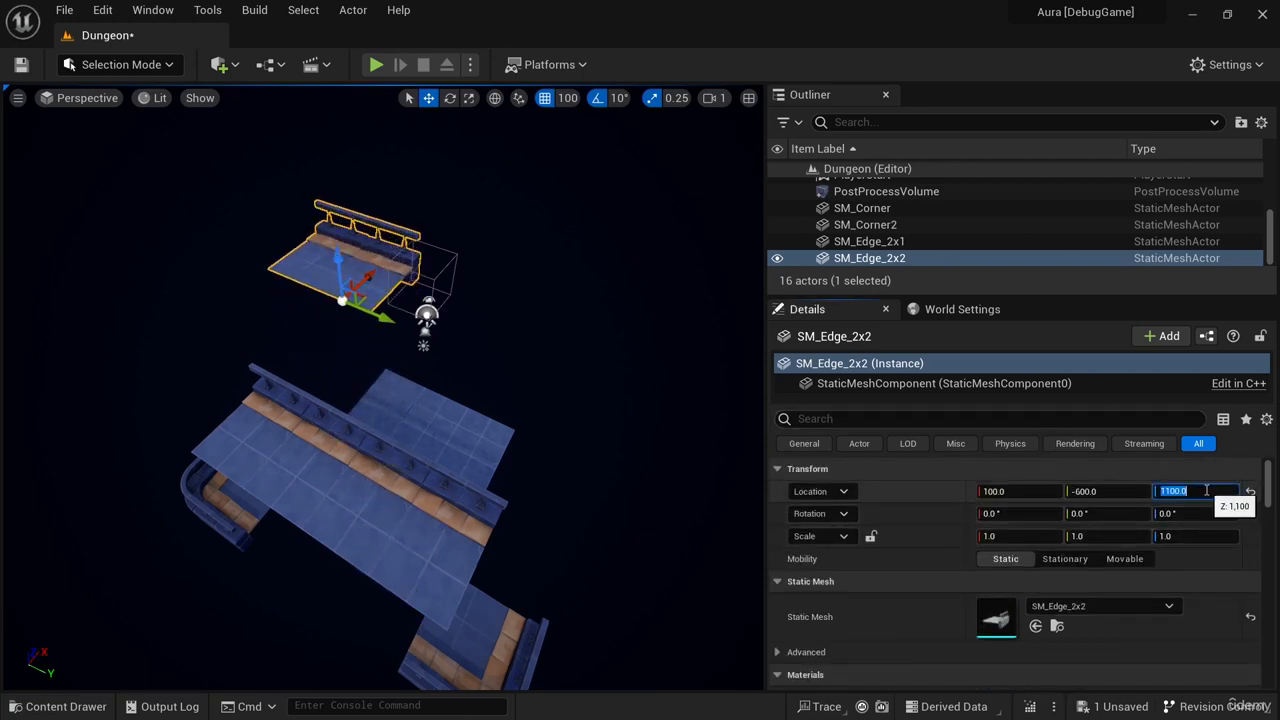
pyautogui.press('Return')
pyautogui.moveTo(586, 512); pyautogui.dragTo(540, 403, button='right')
pyautogui.press('e')
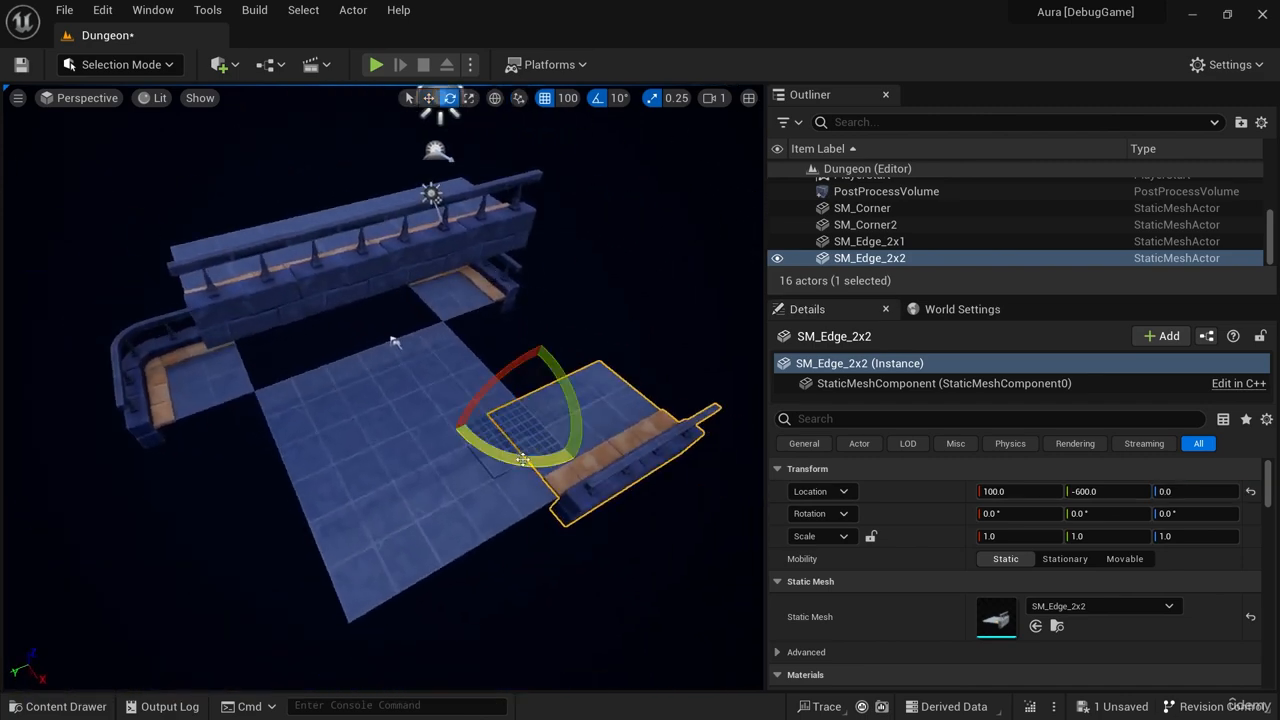
pyautogui.moveTo(522, 460); pyautogui.dragTo(576, 462)
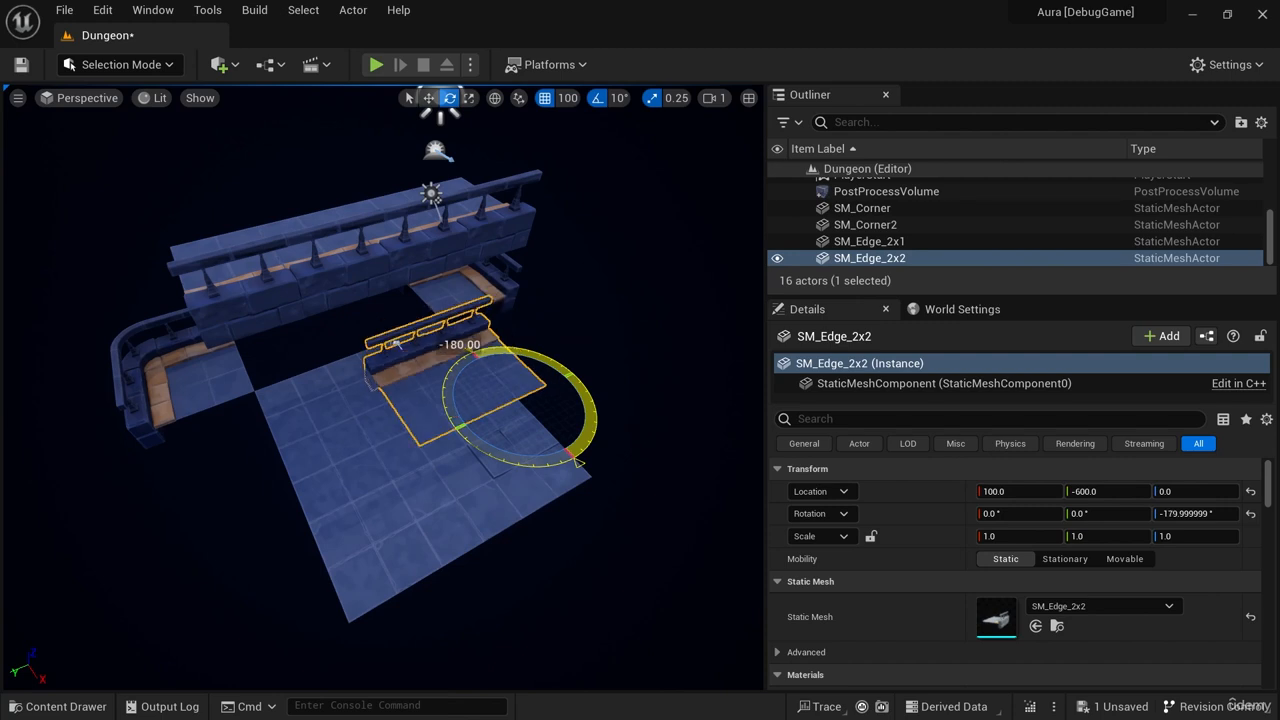
# Move SM_Edge_2x2 to X -600, Y 0 so it sits beside the first corner piece along the floor edge.
pyautogui.press('w')
pyautogui.moveTo(519, 415); pyautogui.dragTo(395, 343)
pyautogui.moveTo(466, 480); pyautogui.dragTo(480, 358)
# Rotate SM_Edge_2x1 180 degrees about the vertical axis and set its Z location to 0.
pyautogui.click(461, 296)
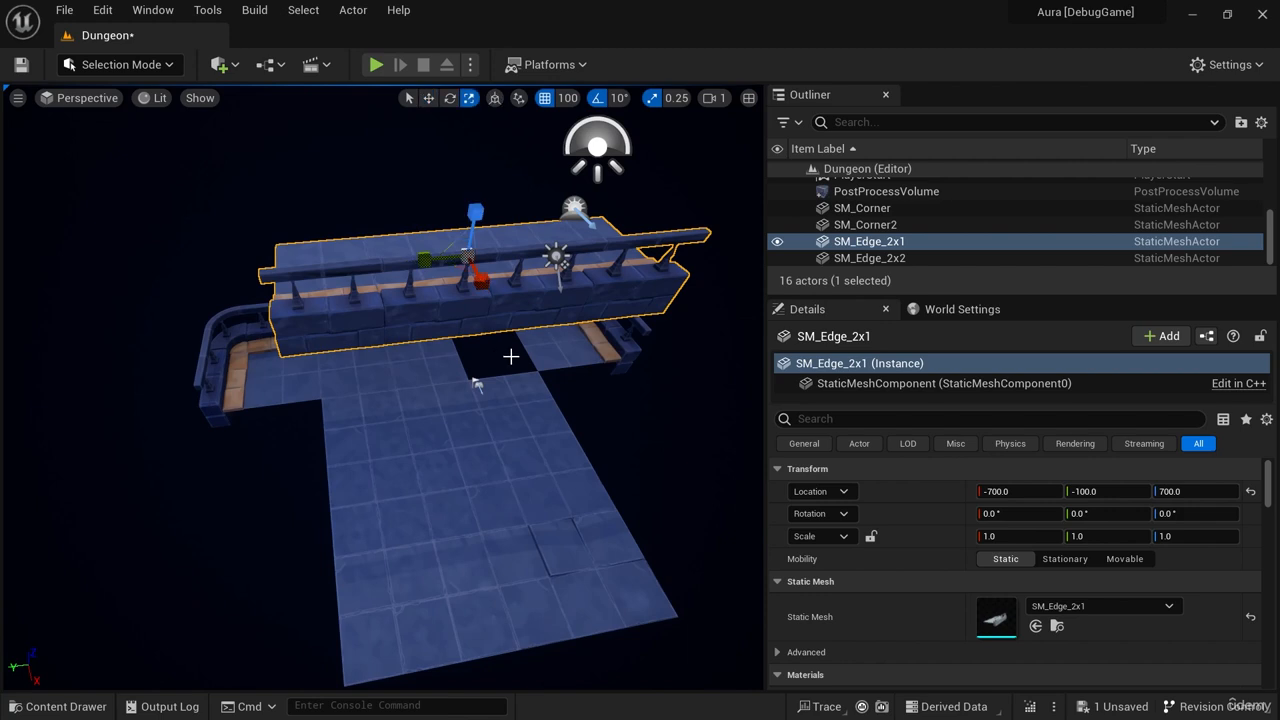
pyautogui.press('e')
pyautogui.moveTo(485, 300); pyautogui.dragTo(575, 300)
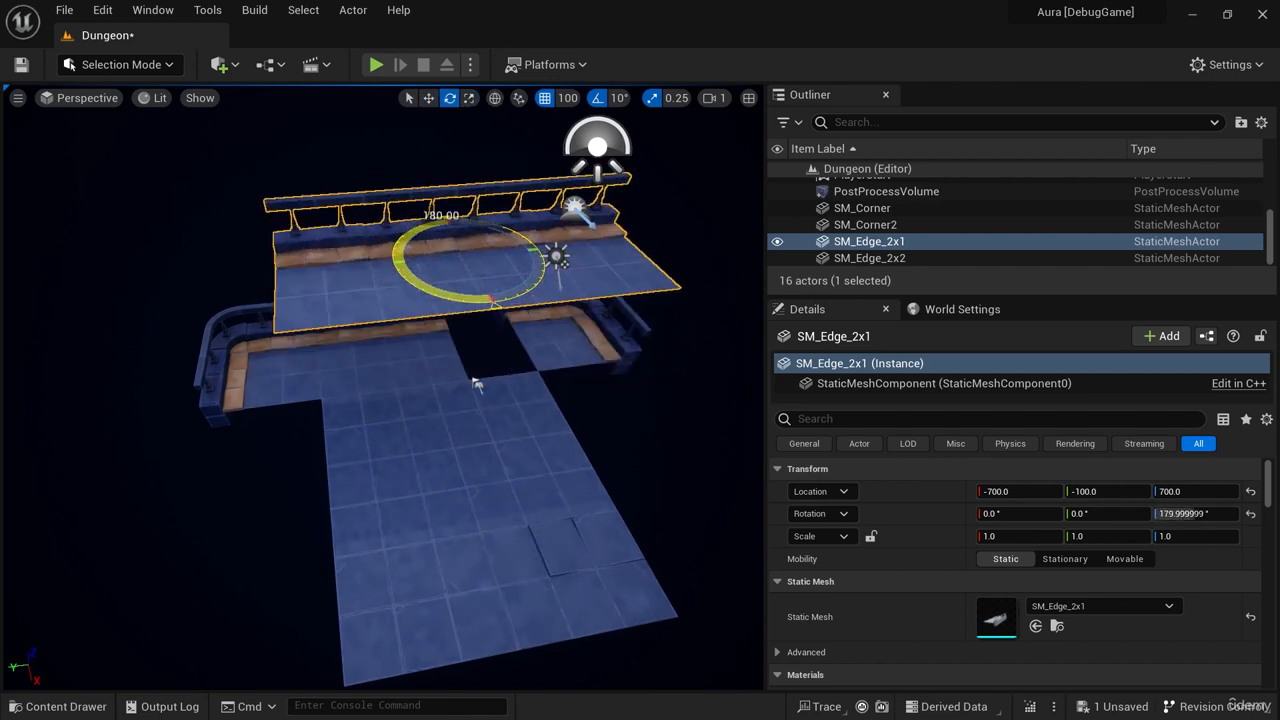
pyautogui.click(1200, 491)
pyautogui.write('0')
pyautogui.press('Return')
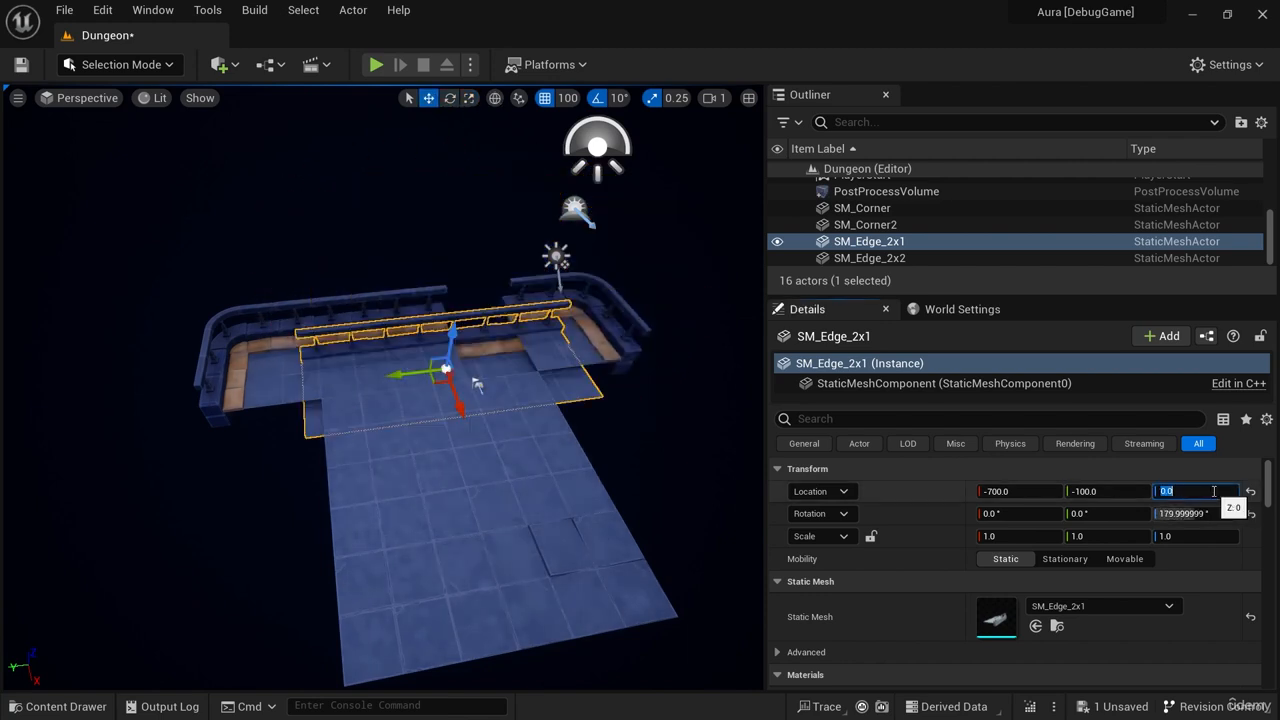
# Slide SM_Edge_2x1 back to X -1400 and delete the SM_Edge_2x2 piece.
pyautogui.moveTo(461, 408); pyautogui.dragTo(428, 326)
pyautogui.click(426, 354)
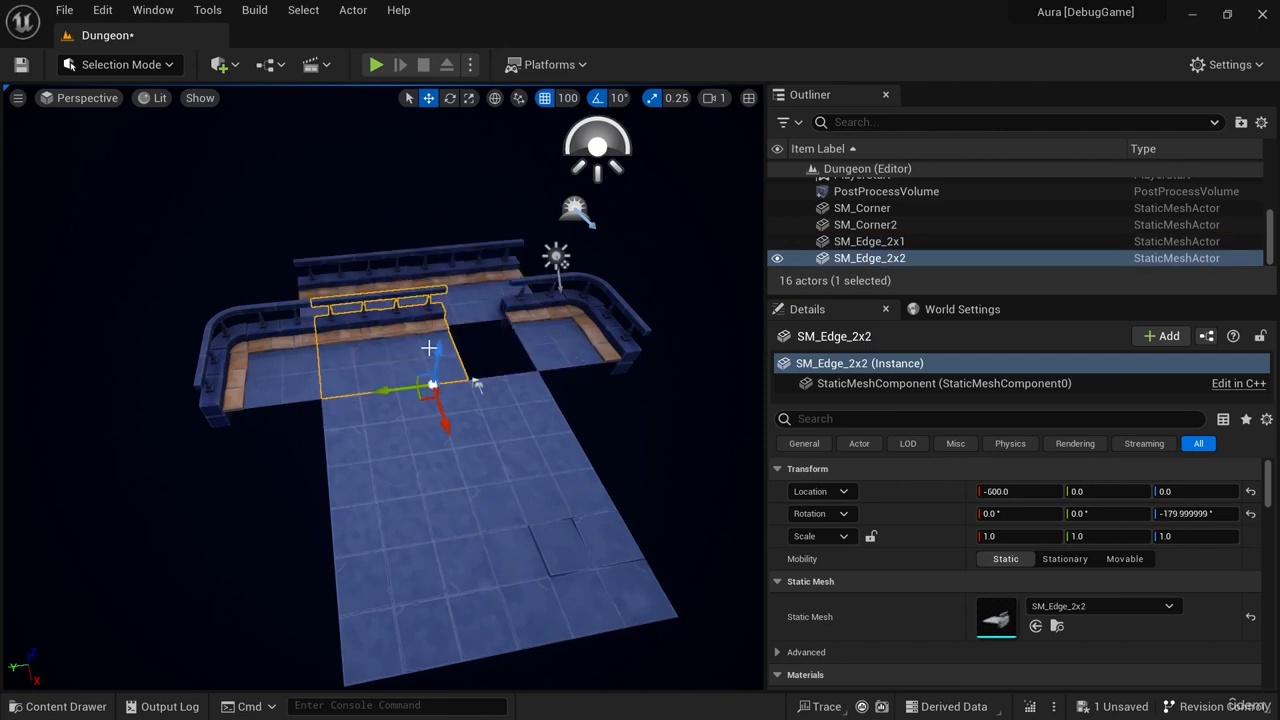
pyautogui.press('Delete')
# Move SM_Edge_2x1 along the X axis to -900, between the two corner pieces.
pyautogui.click(408, 321)
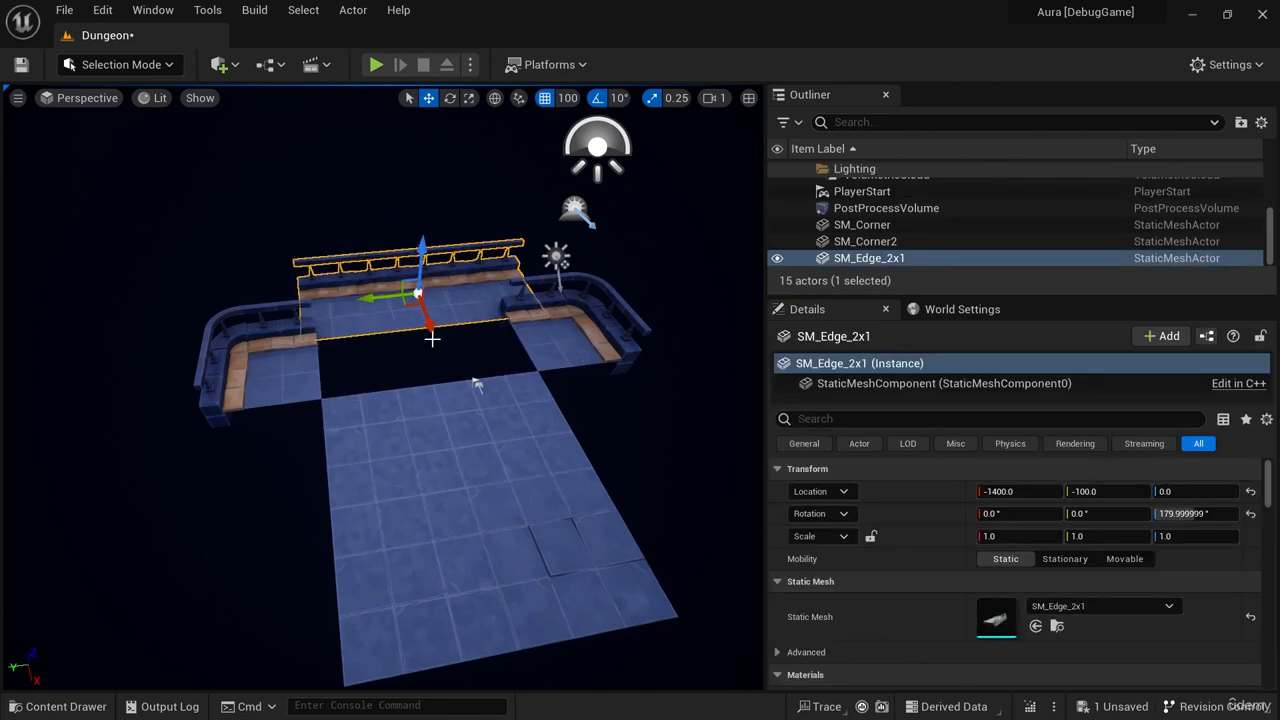
pyautogui.moveTo(432, 338); pyautogui.dragTo(448, 388)
pyautogui.moveTo(541, 519)
pyautogui.mouseDown(button='right')
pyautogui.moveTo(704, 510)
pyautogui.moveTo(740, 430)
pyautogui.moveTo(784, 442)
pyautogui.moveTo(756, 440)
pyautogui.moveTo(772, 436)
pyautogui.moveTo(568, 514)
pyautogui.moveTo(536, 516)
pyautogui.moveTo(590, 484)
pyautogui.moveTo(530, 507)
pyautogui.mouseUp(button='right')
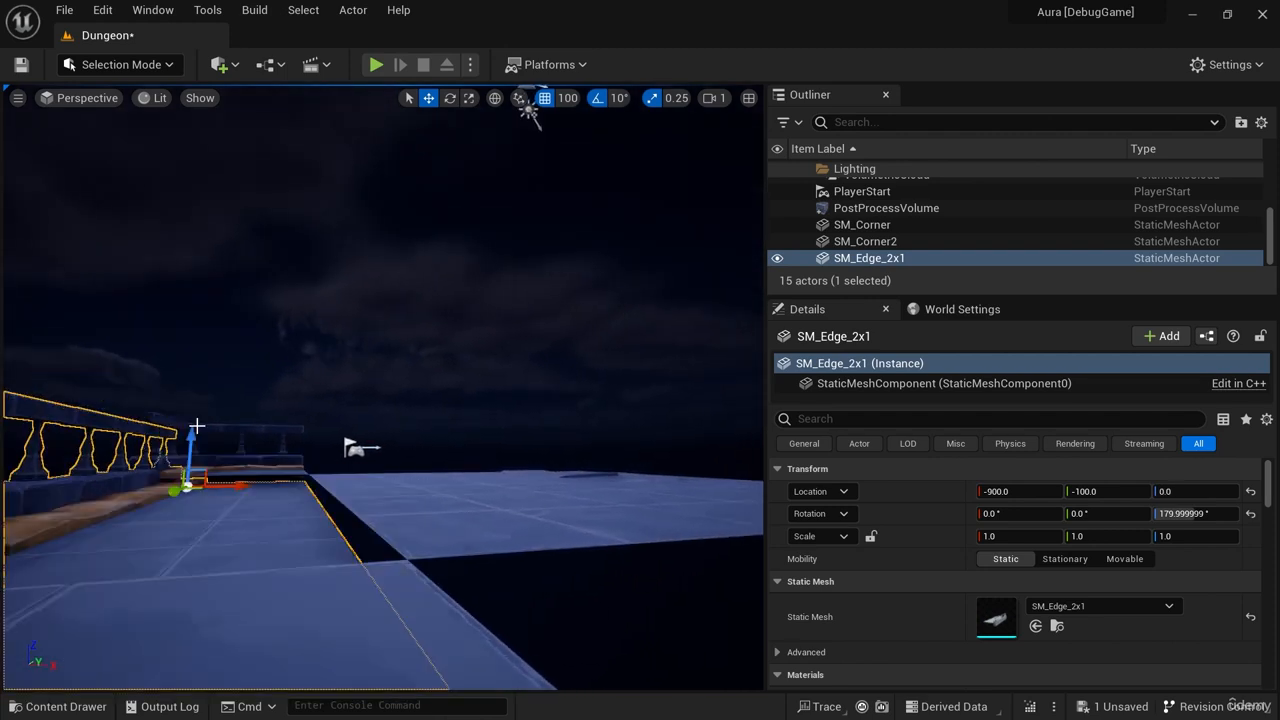
# Set the position grid snap size to 10 and raise SM_Edge_2x1 to a Z location of 50.
pyautogui.click(569, 98)
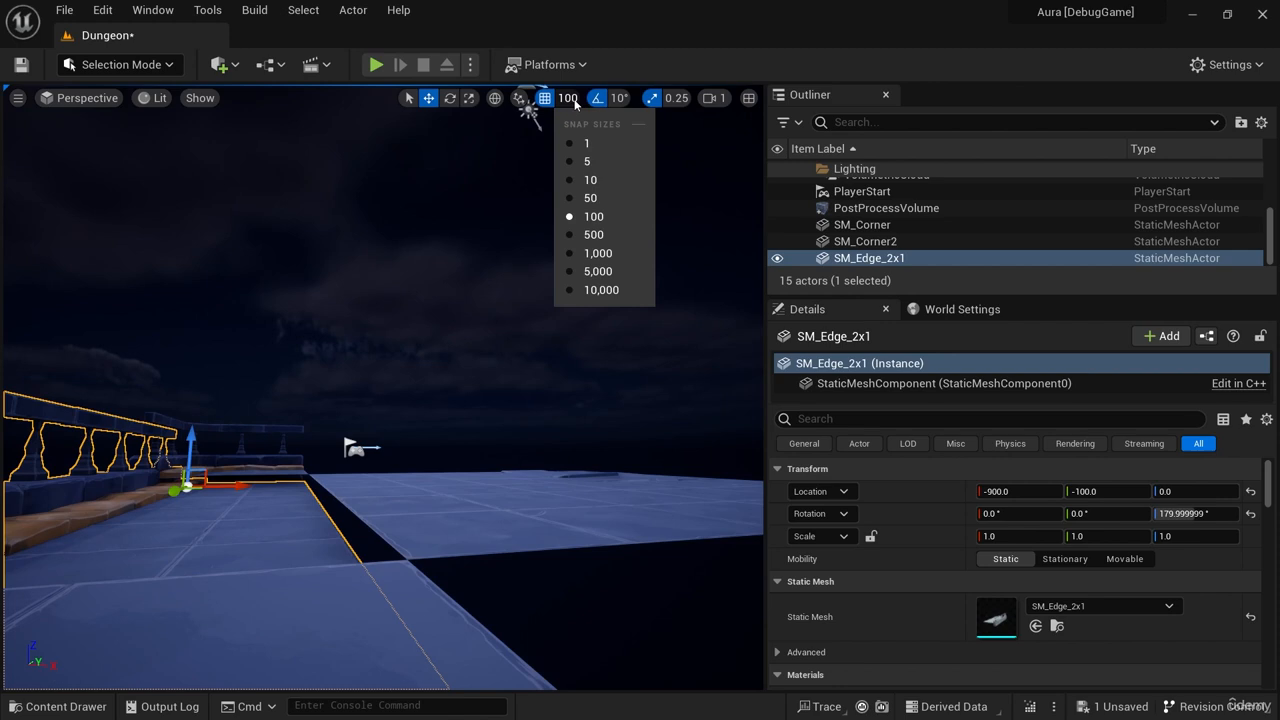
pyautogui.click(597, 180)
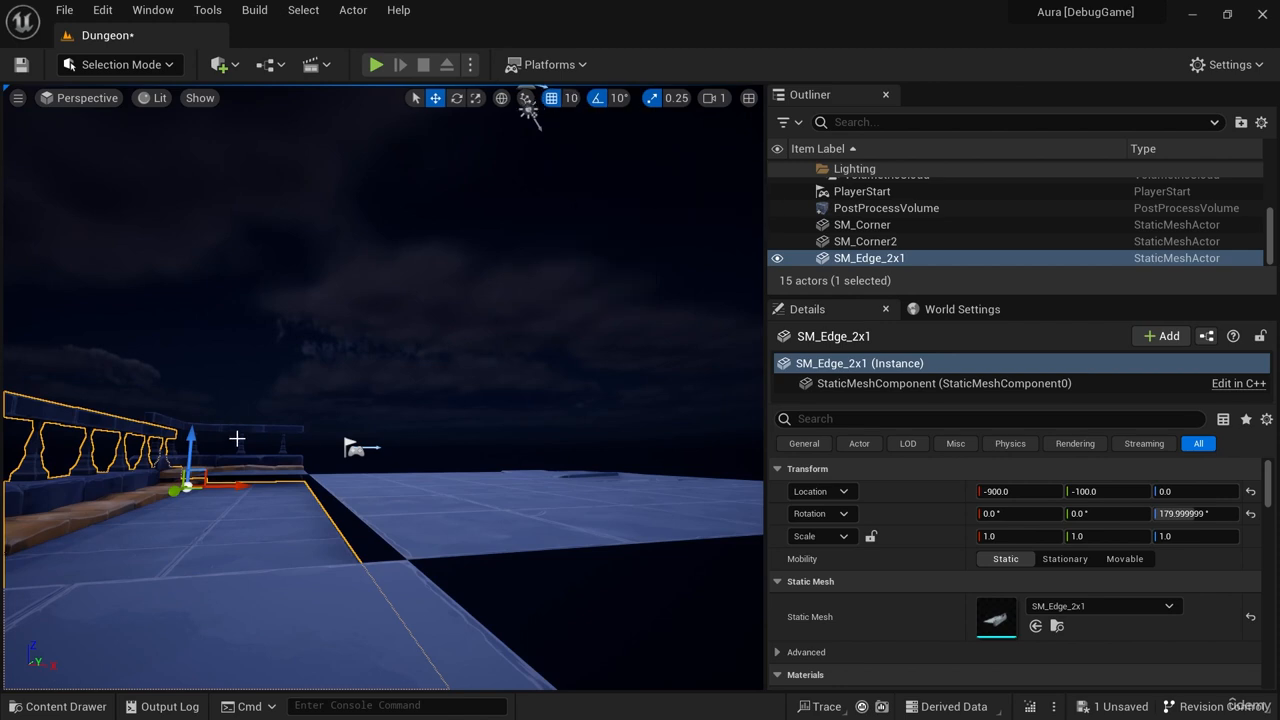
pyautogui.moveTo(192, 436); pyautogui.dragTo(193, 415)
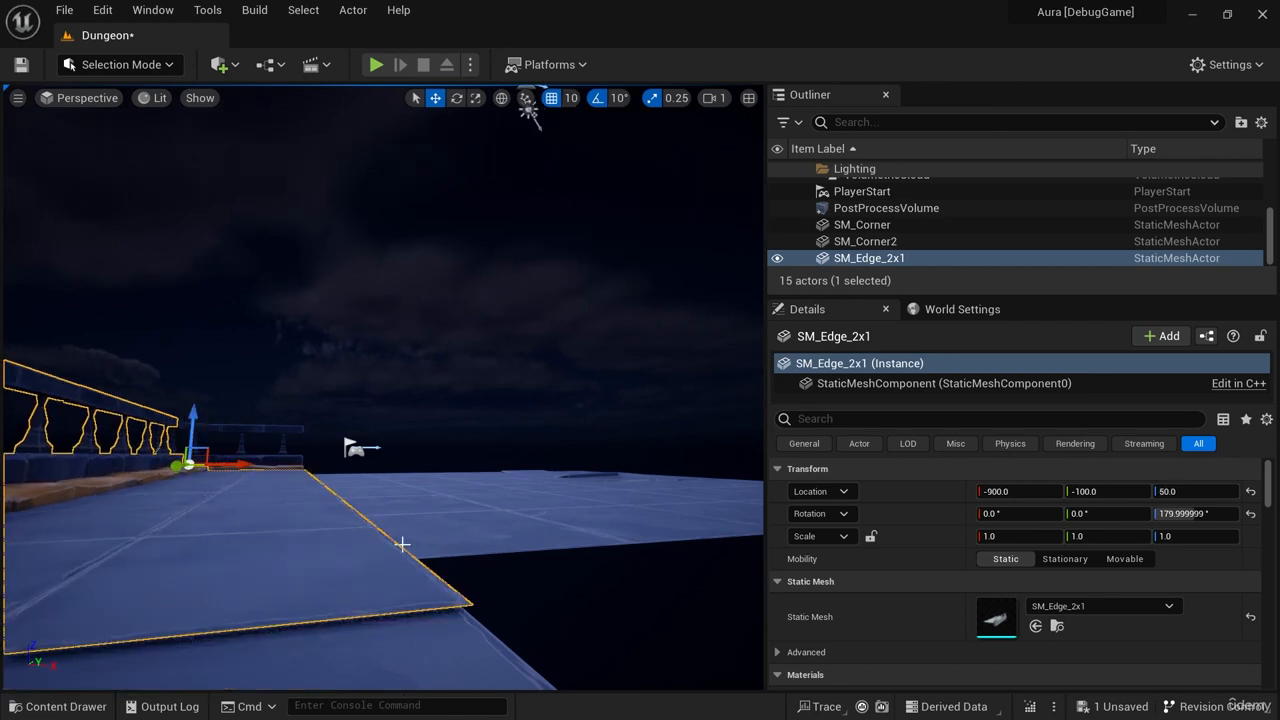
pyautogui.moveTo(402, 545)
pyautogui.mouseDown(button='right')
pyautogui.moveTo(450, 545)
pyautogui.moveTo(385, 547)
pyautogui.mouseUp(button='right')
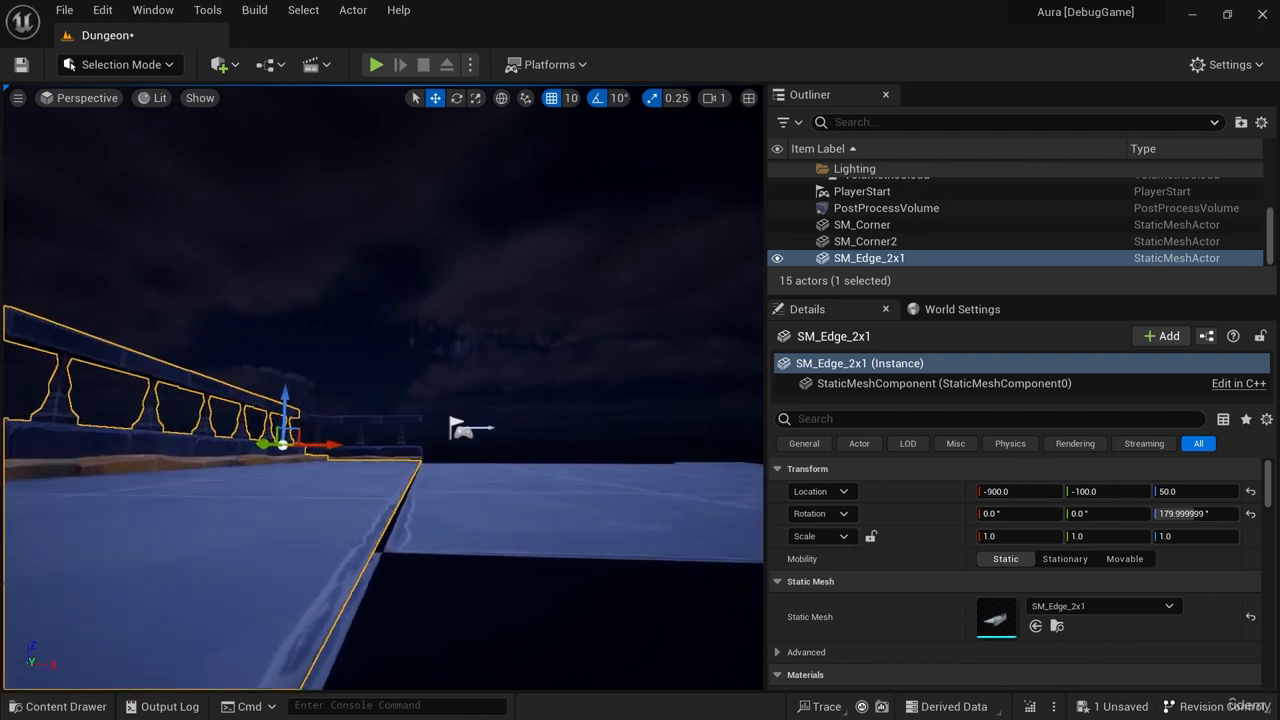
pyautogui.moveTo(455, 155)
pyautogui.mouseDown(button='right')
pyautogui.moveTo(477, 170)
pyautogui.moveTo(463, 163)
pyautogui.mouseUp(button='right')
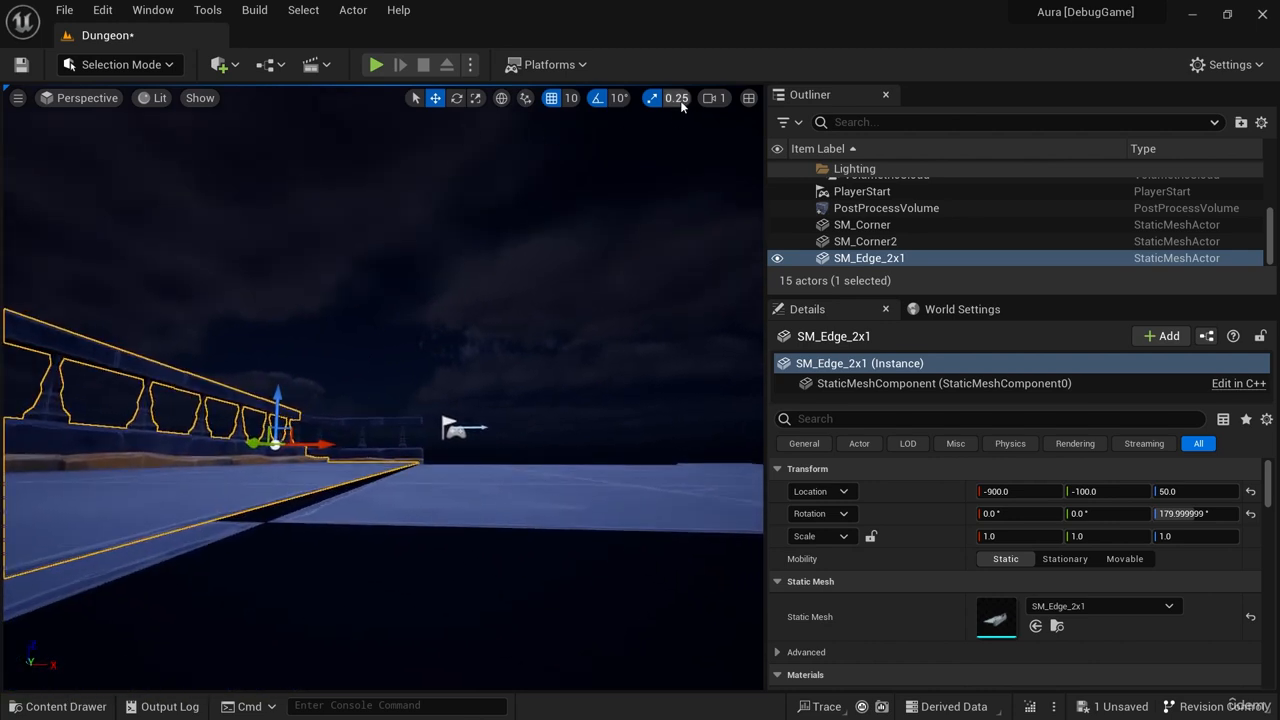
# Set the position grid snap size to 5 and lower SM_Edge_2x1 to a Z location of 45.
pyautogui.click(572, 98)
pyautogui.click(595, 162)
pyautogui.moveTo(277, 405); pyautogui.dragTo(272, 420)
pyautogui.moveTo(272, 420); pyautogui.dragTo(504, 515, button='right')
# Set the position grid snap size to 100 and move SM_Edge_2x1 along the Y axis to 0.
pyautogui.click(570, 98)
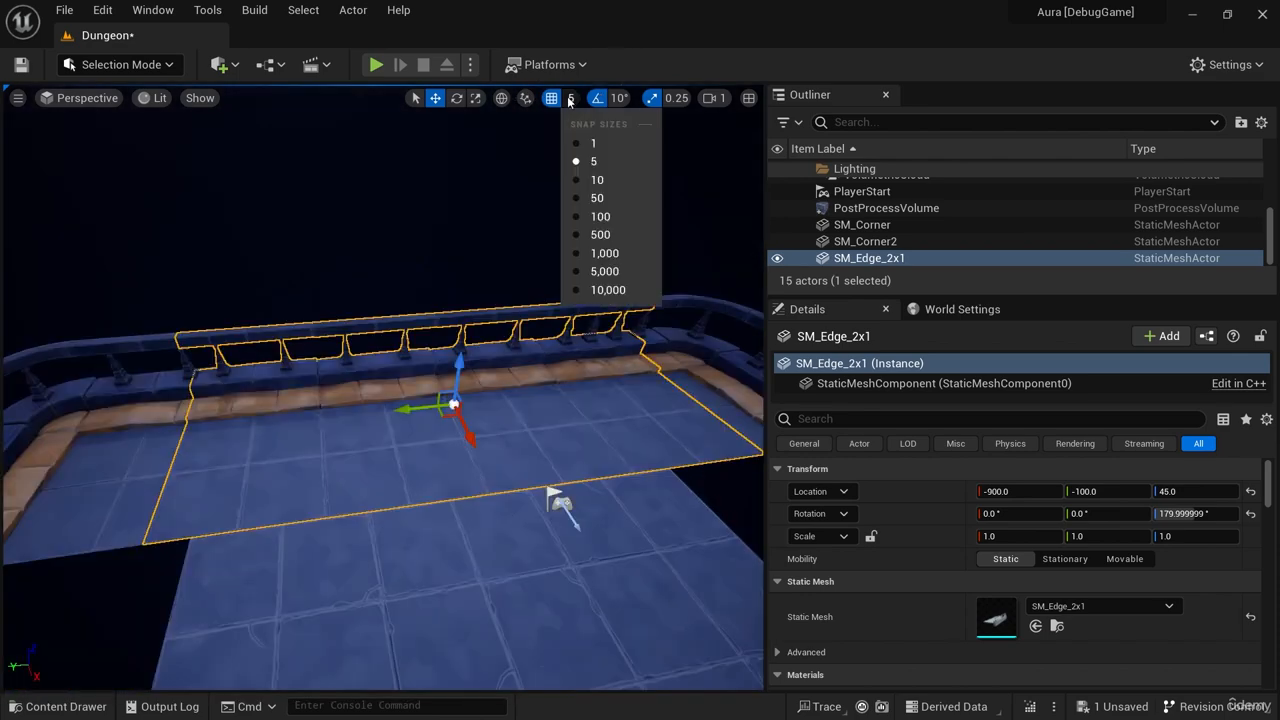
pyautogui.click(602, 217)
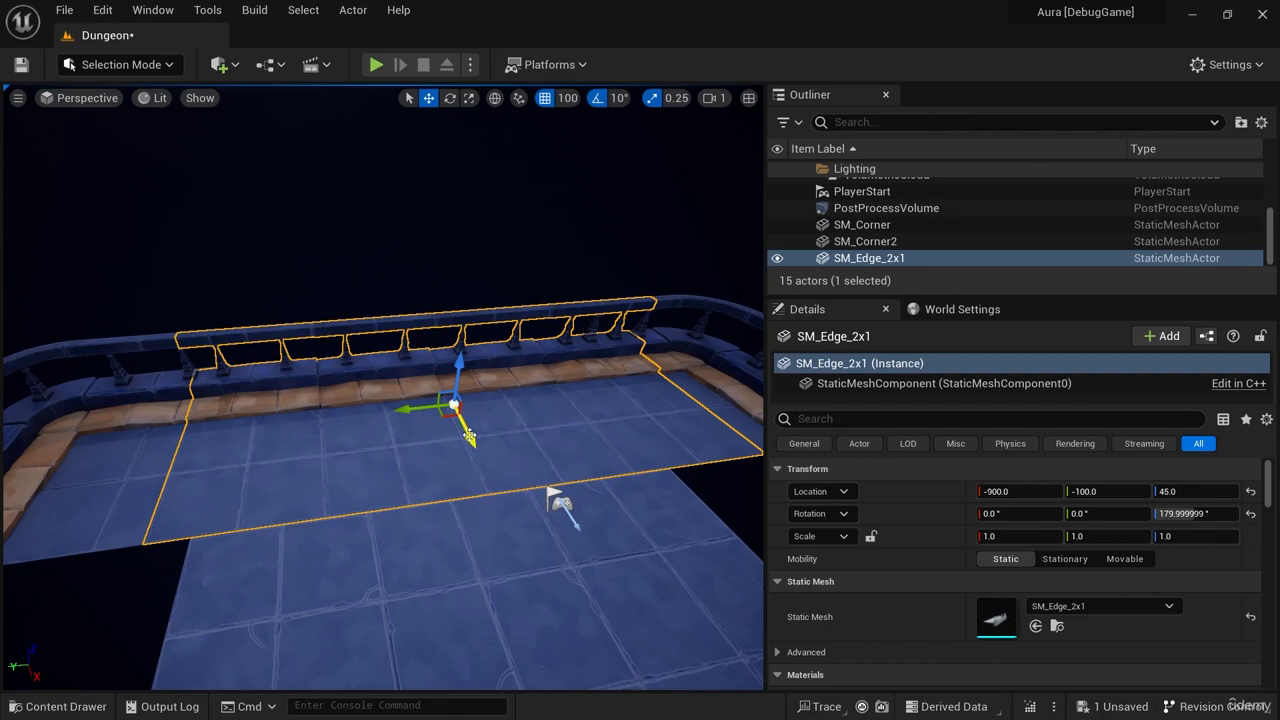
pyautogui.moveTo(598, 498); pyautogui.dragTo(550, 520, button='right')
pyautogui.moveTo(472, 402); pyautogui.dragTo(484, 405, button='right')
pyautogui.moveTo(345, 345); pyautogui.dragTo(330, 344)
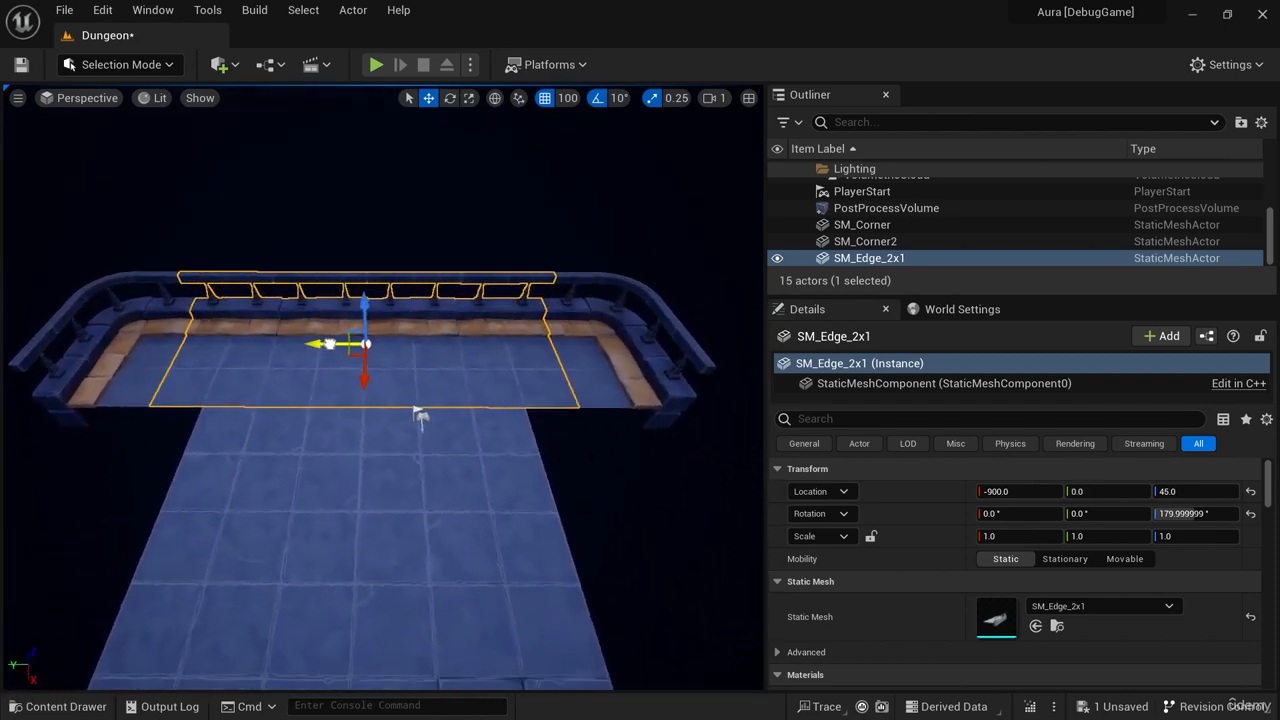
# Move SM_Corner2 along the Y axis to -800 and slide SM_Corner outward in the opposite direction at the other end of the edge.
pyautogui.click(538, 403)
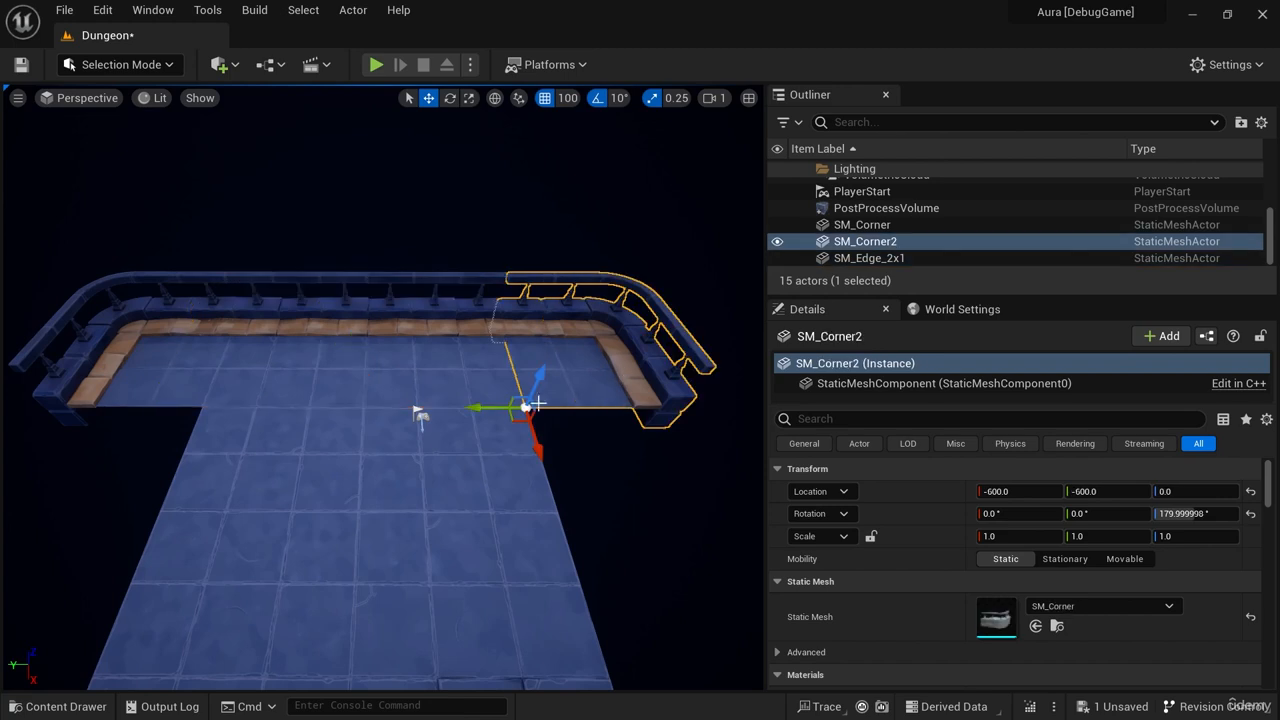
pyautogui.moveTo(478, 407); pyautogui.dragTo(545, 407)
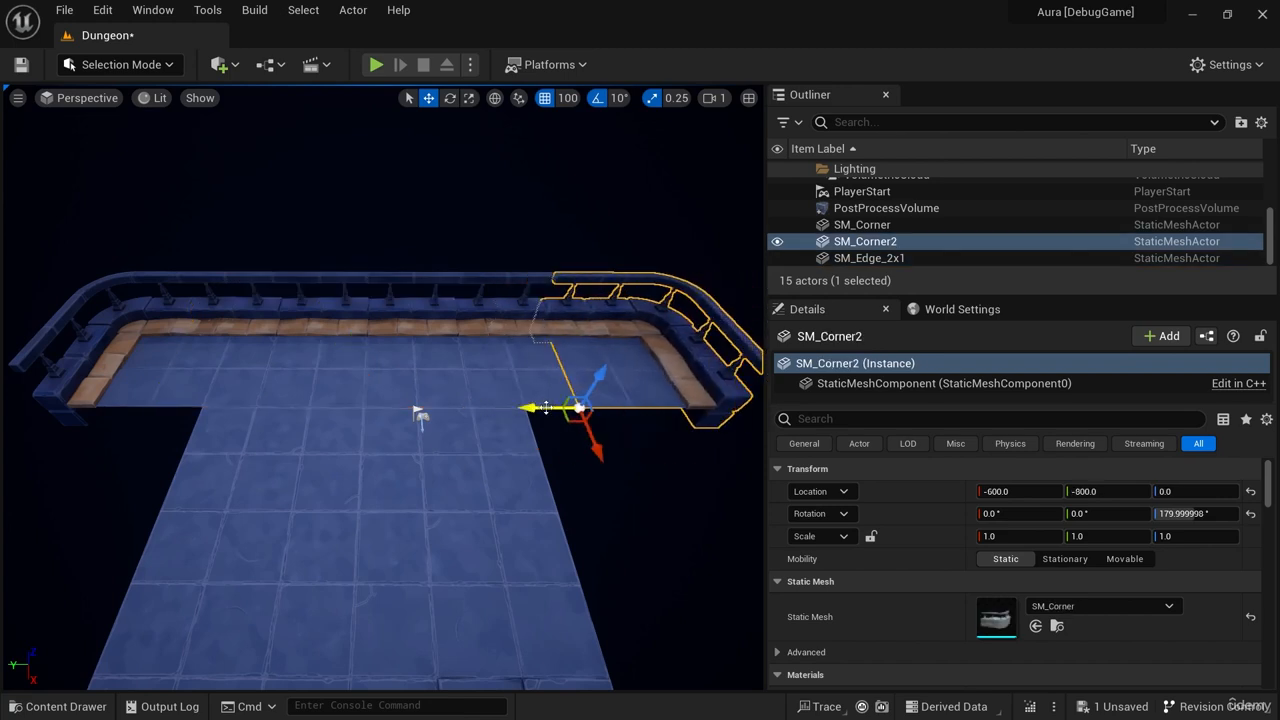
pyautogui.click(180, 381)
pyautogui.click(206, 386)
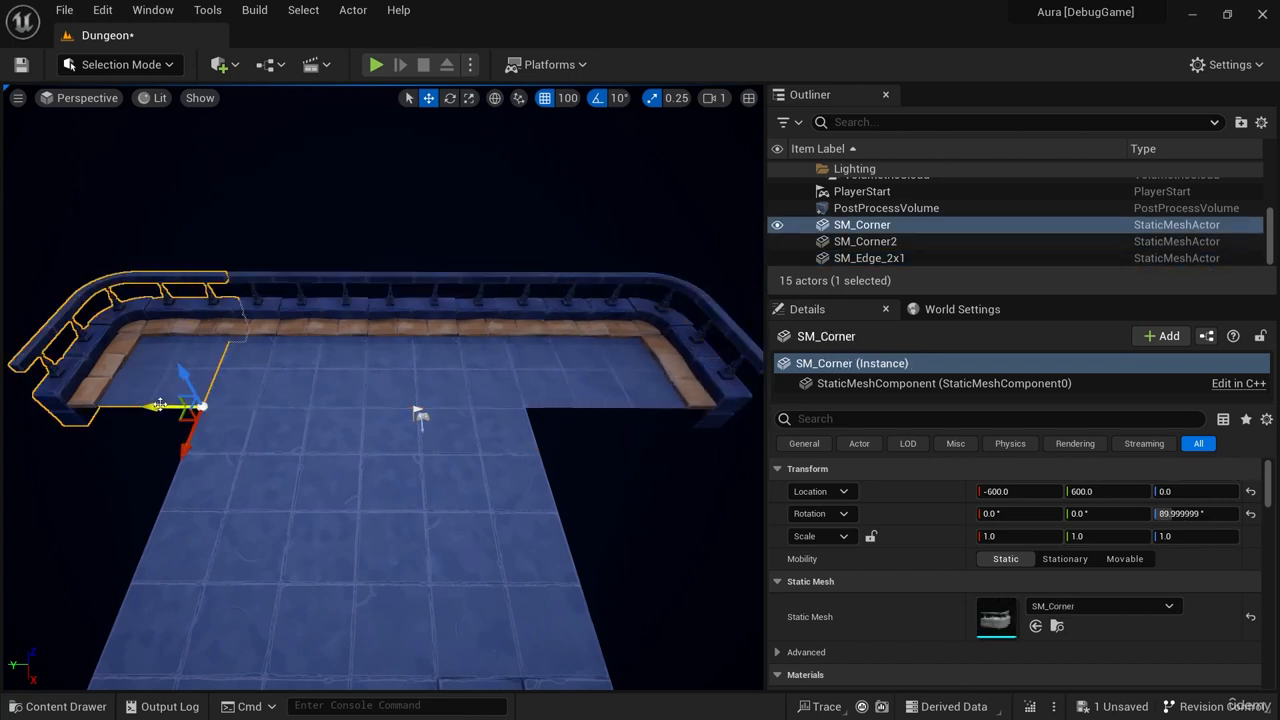
pyautogui.moveTo(160, 405); pyautogui.dragTo(115, 393)
pyautogui.moveTo(441, 468); pyautogui.dragTo(335, 505, button='right')
pyautogui.moveTo(451, 474); pyautogui.dragTo(440, 466, button='right')
# Duplicate SM_Edge_2x1, rotate the copy to 270 degrees and place it at X 200, Y -1100, continuing from SM_Corner2.
pyautogui.click(258, 332)
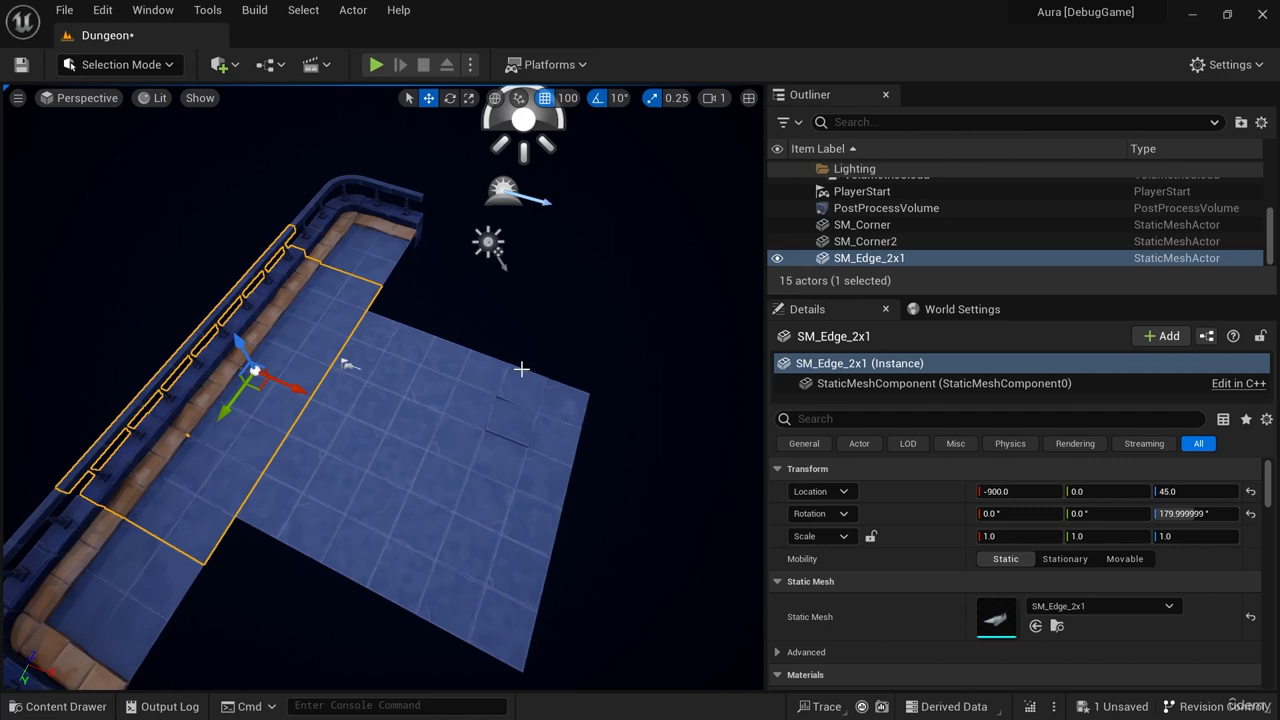
pyautogui.keyDown('alt'); pyautogui.moveTo(262, 429); pyautogui.dragTo(314, 428); pyautogui.keyUp('alt')
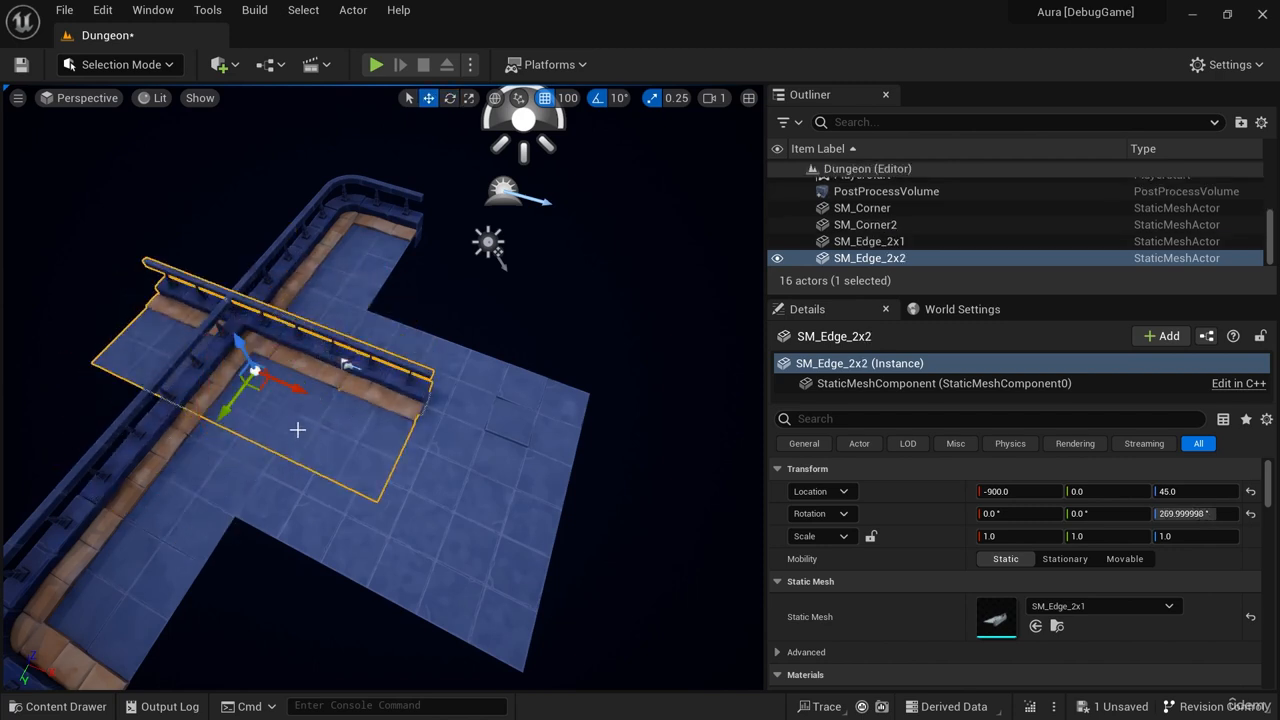
pyautogui.moveTo(257, 395); pyautogui.dragTo(545, 305)
# Duplicate the side edge piece, turn the copy 180 degrees and place it on the opposite side at X 200, Y 1100.
pyautogui.moveTo(571, 437)
pyautogui.mouseDown(button='right')
pyautogui.moveTo(440, 450)
pyautogui.moveTo(425, 465)
pyautogui.moveTo(290, 450)
pyautogui.moveTo(280, 462)
pyautogui.moveTo(583, 417)
pyautogui.mouseUp(button='right')
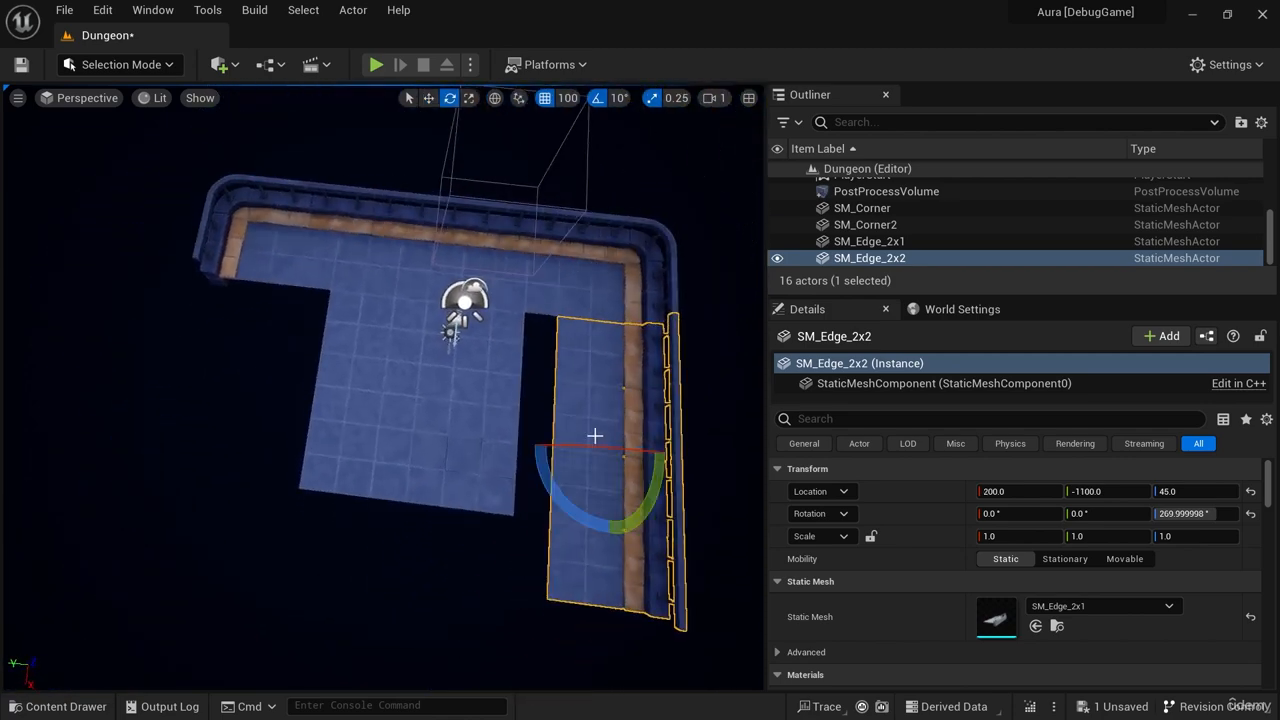
pyautogui.keyDown('alt'); pyautogui.moveTo(586, 521); pyautogui.dragTo(170, 433); pyautogui.keyUp('alt')
pyautogui.press('w')
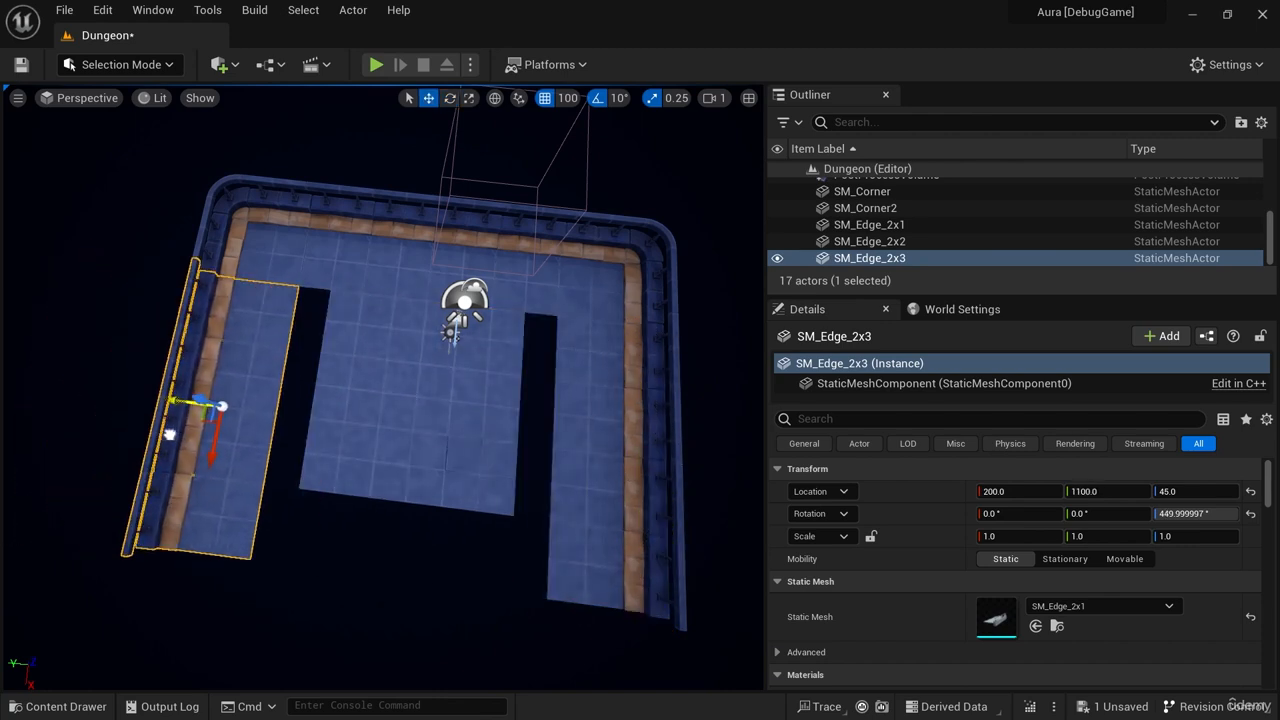
# Select all four 3x3 floor tiles and shift them along the Y axis against the edge piece at Y 1100.
pyautogui.click(495, 375)
pyautogui.keyDown('ctrl'); pyautogui.click(370, 358); pyautogui.keyUp('ctrl')
pyautogui.keyDown('ctrl'); pyautogui.click(383, 443); pyautogui.keyUp('ctrl')
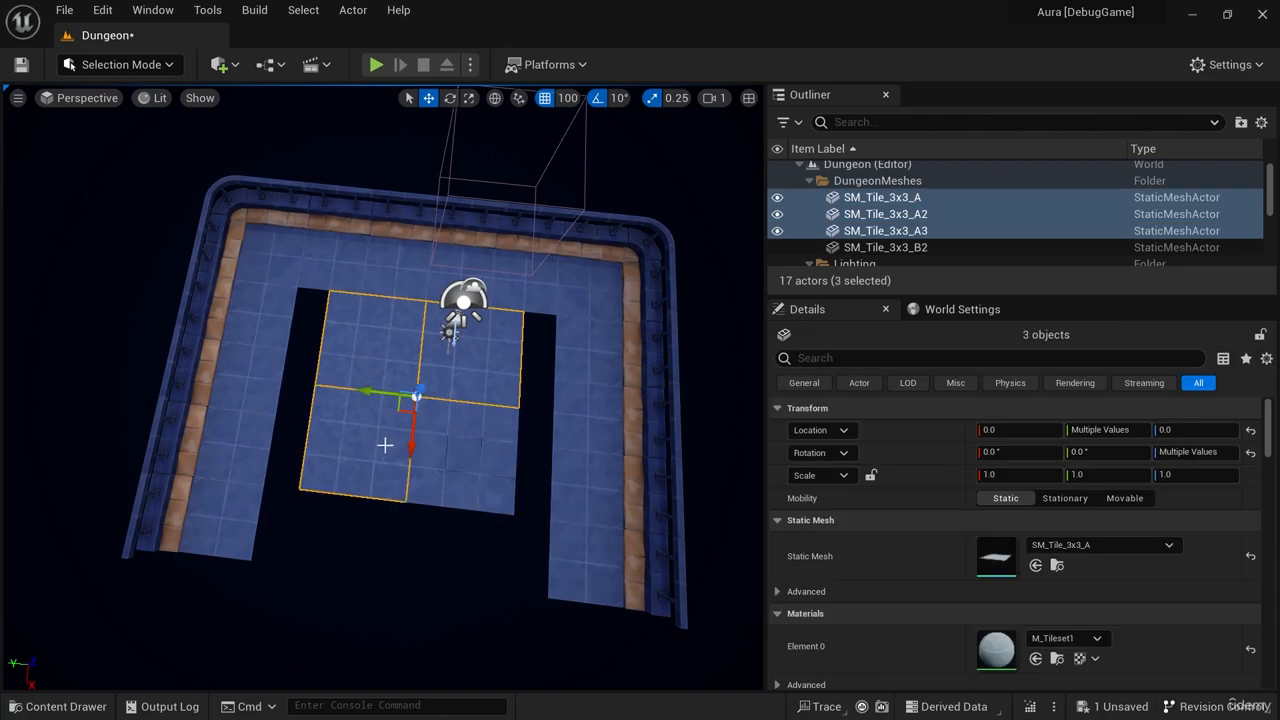
pyautogui.keyDown('ctrl'); pyautogui.click(482, 452); pyautogui.keyUp('ctrl')
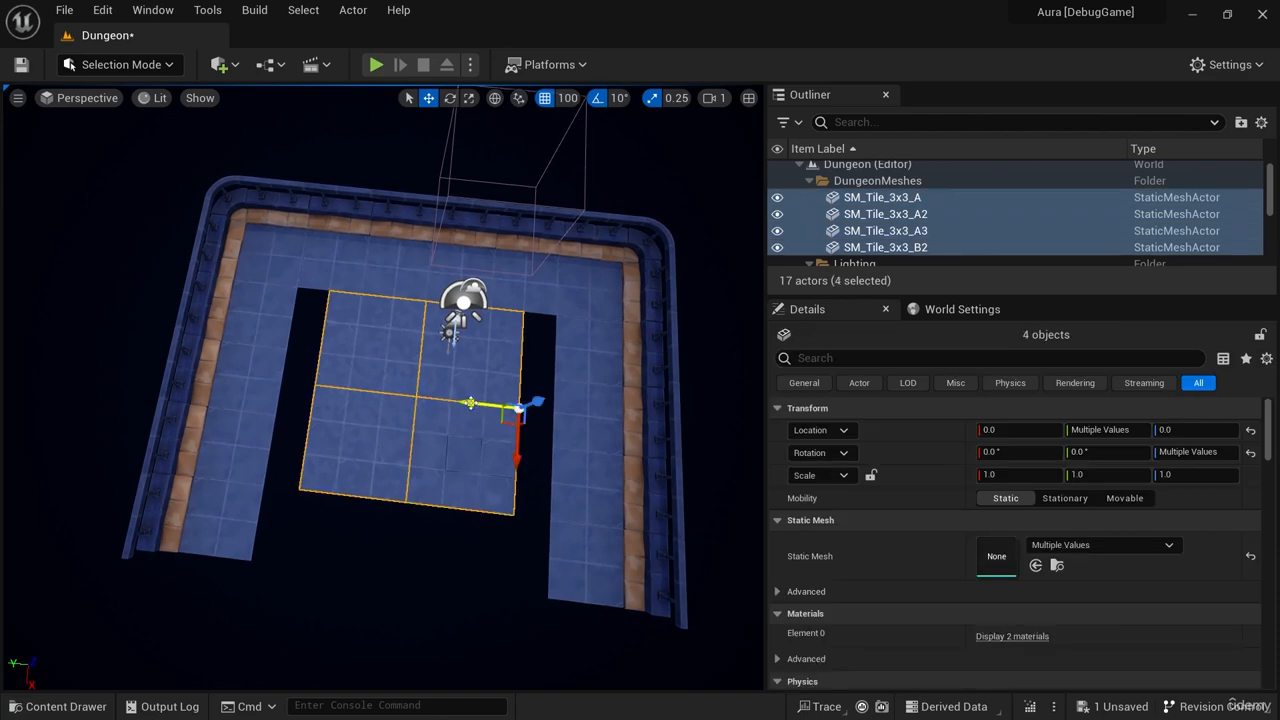
pyautogui.moveTo(470, 403); pyautogui.dragTo(440, 400)
# Add an SM_Tile_3x2 floor tile from the Dungeon assets in the remaining floor gap at X -400, Y -800.
pyautogui.moveTo(555, 492); pyautogui.dragTo(549, 467, button='right')
pyautogui.hotkey('ctrl', 'space')
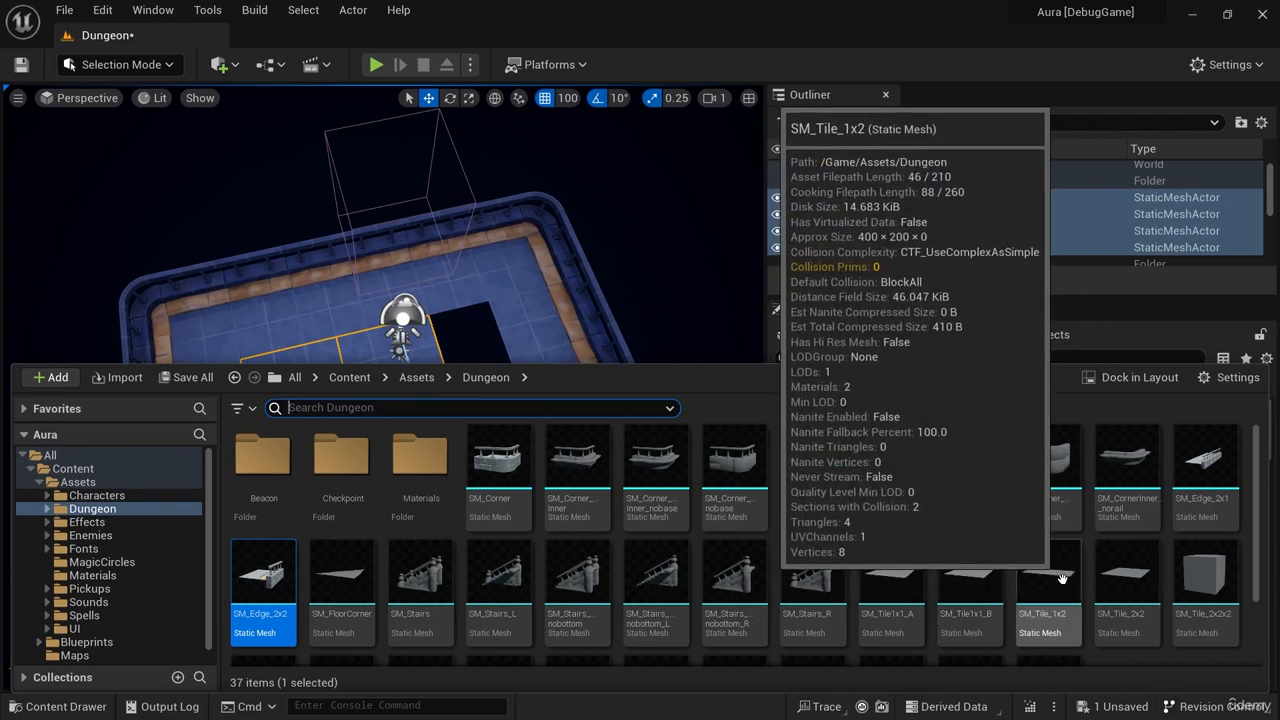
pyautogui.scroll(-2, 1068, 582)
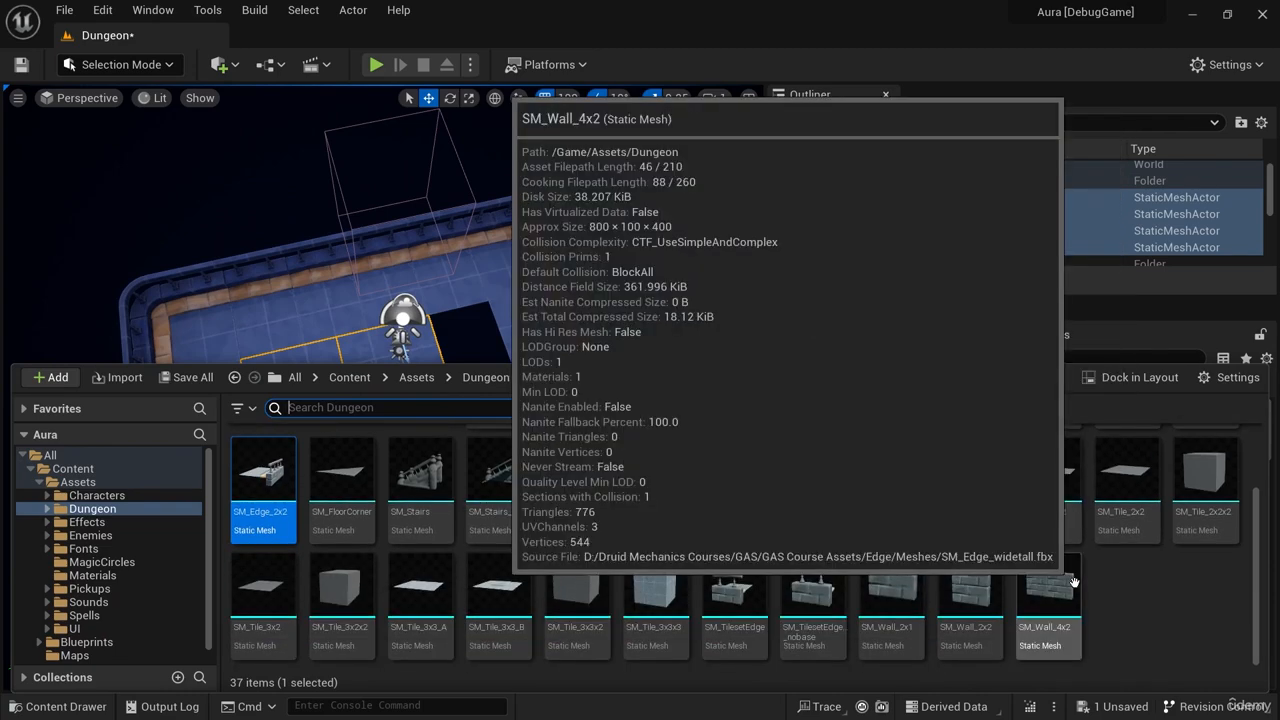
pyautogui.moveTo(268, 588); pyautogui.dragTo(498, 332)
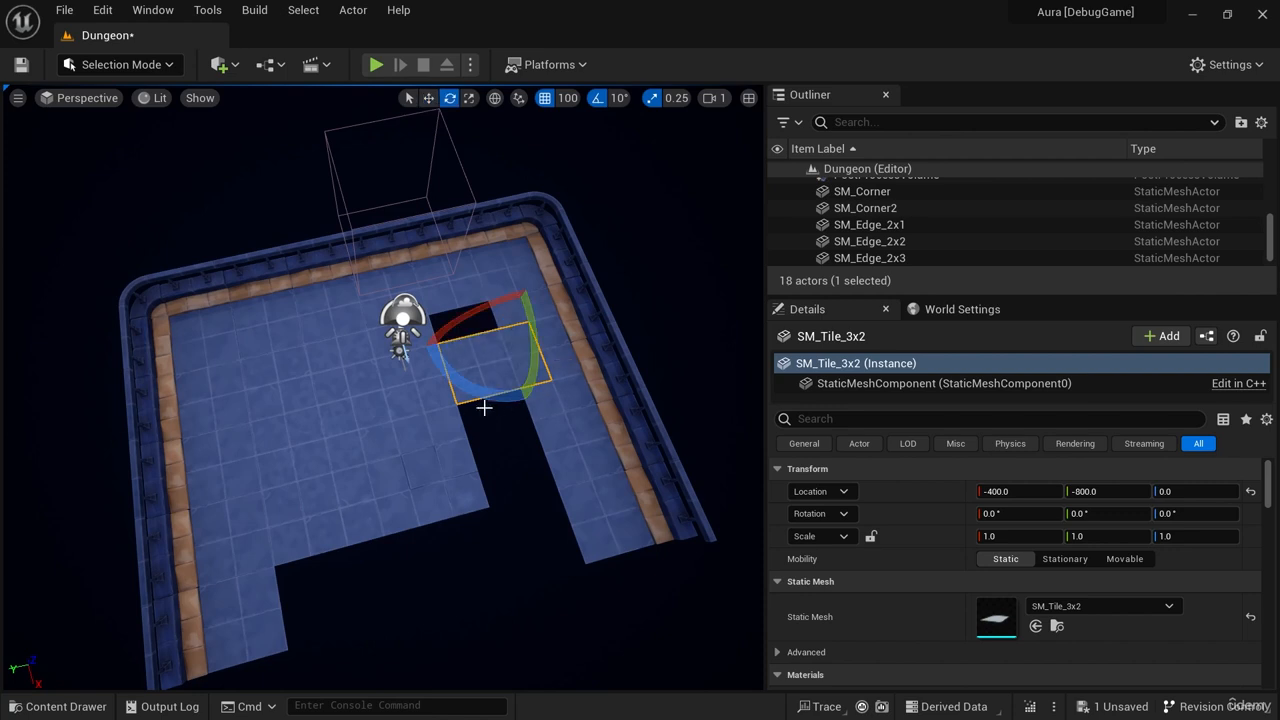
# Rotate SM_Tile_3x2 90 degrees to fit the gap and duplicate it to X 400, Y -800.
pyautogui.moveTo(484, 407); pyautogui.dragTo(556, 510)
pyautogui.press('w')
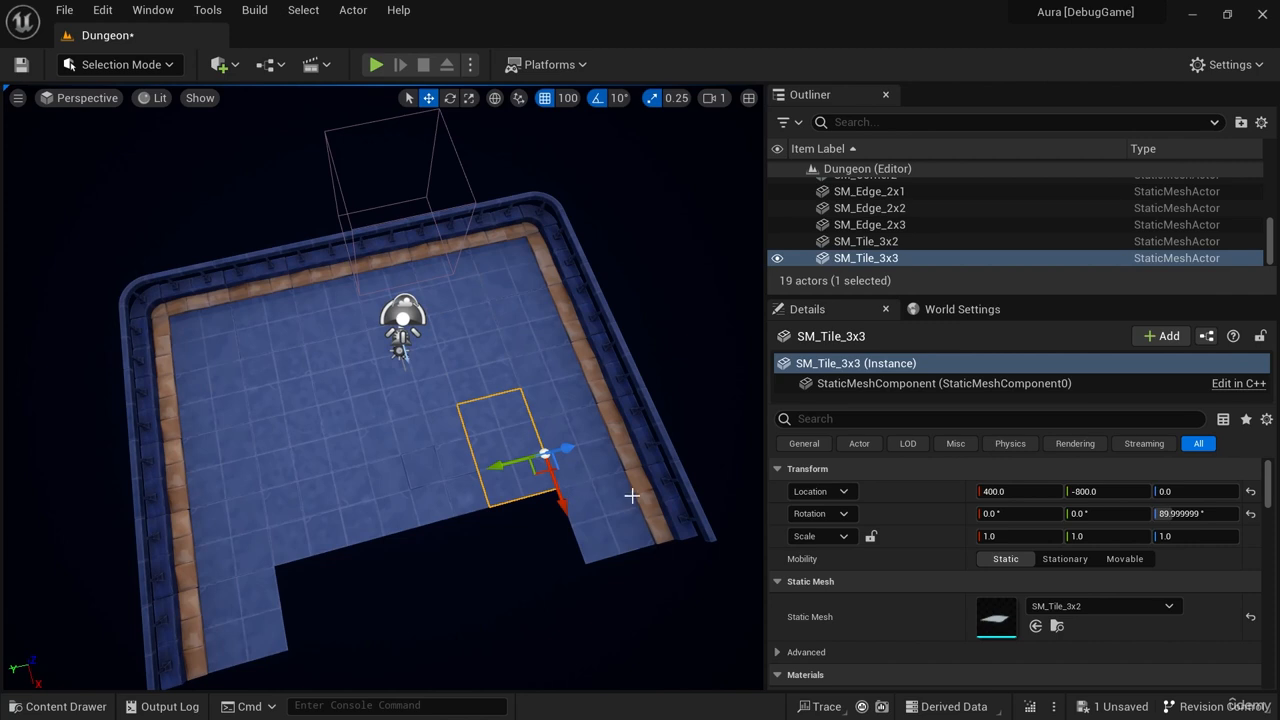
pyautogui.moveTo(551, 335)
pyautogui.mouseDown(button='right')
pyautogui.moveTo(505, 312)
pyautogui.moveTo(551, 335)
pyautogui.mouseUp(button='right')
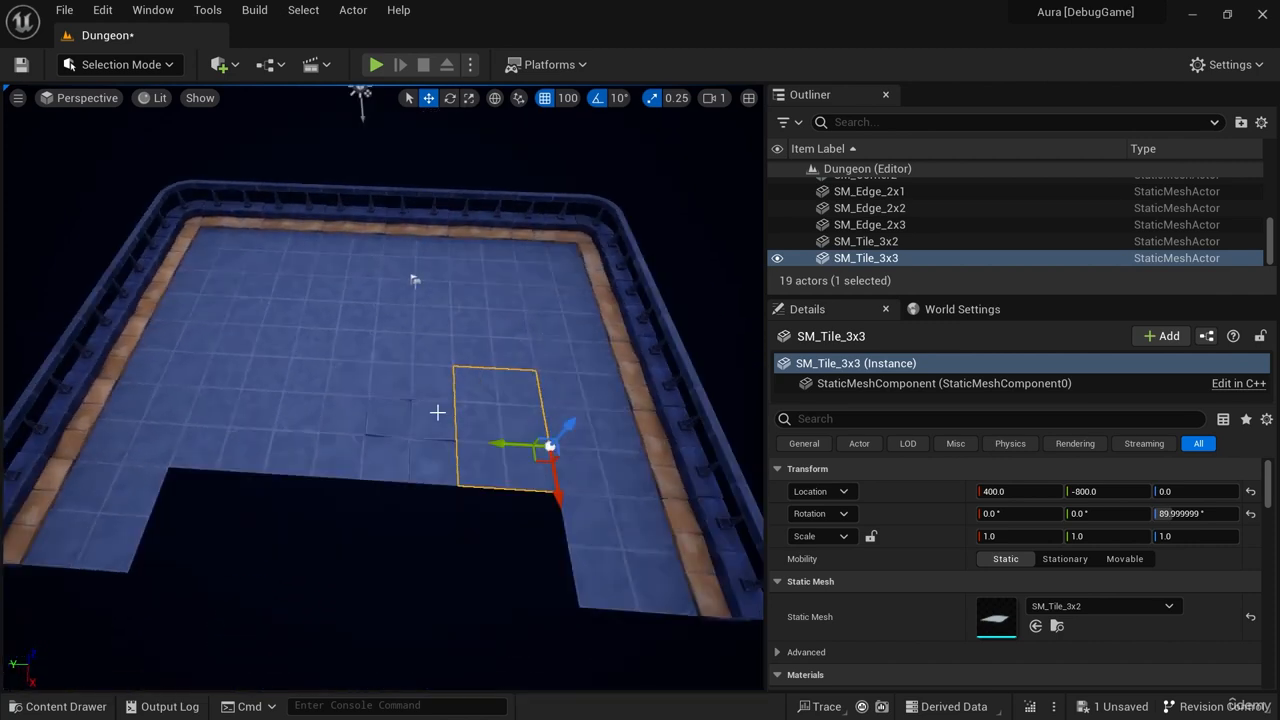
# Duplicate SM_Tile_3x3_B2, rotate the copy 90 degrees and move it along the X axis to 1100.
pyautogui.click(381, 420)
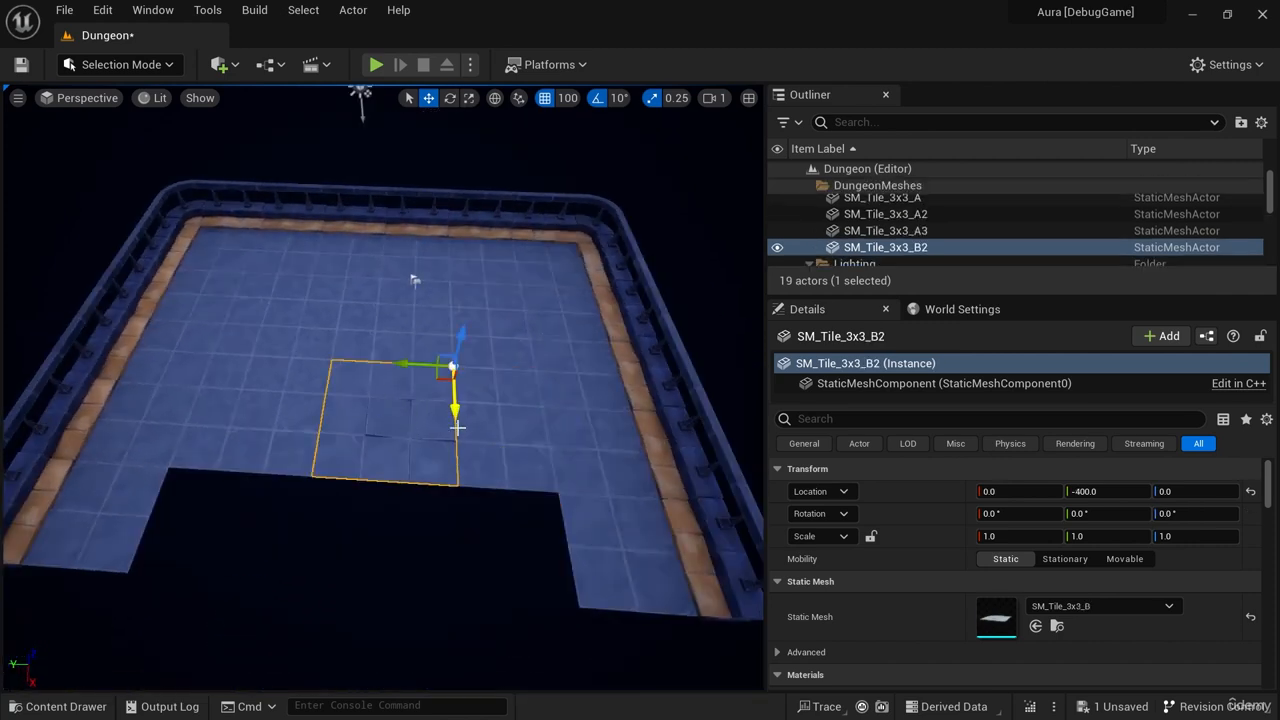
pyautogui.keyDown('alt'); pyautogui.moveTo(437, 428); pyautogui.dragTo(455, 438); pyautogui.keyUp('alt')
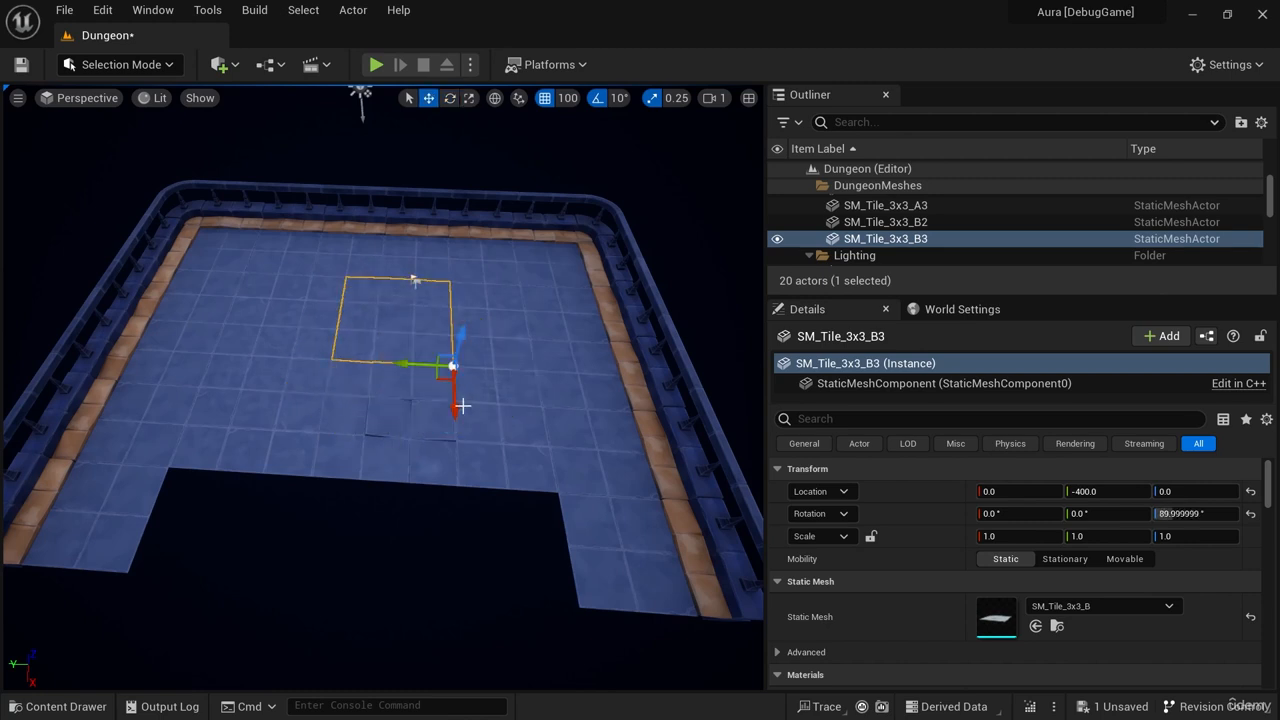
pyautogui.moveTo(453, 396); pyautogui.dragTo(466, 662)
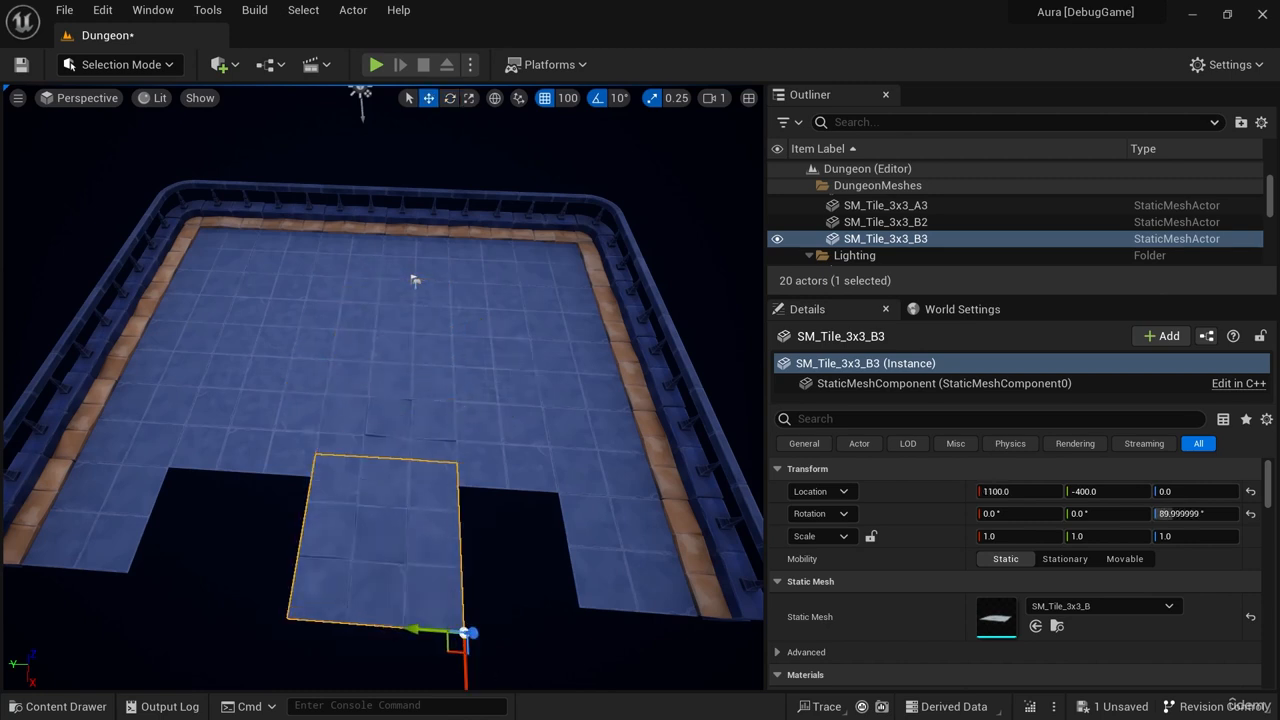
# Delete SM_Tile_3x3_A3 and move the SM_Tile_3x3_B3 tile into its place in the floor.
pyautogui.click(274, 280)
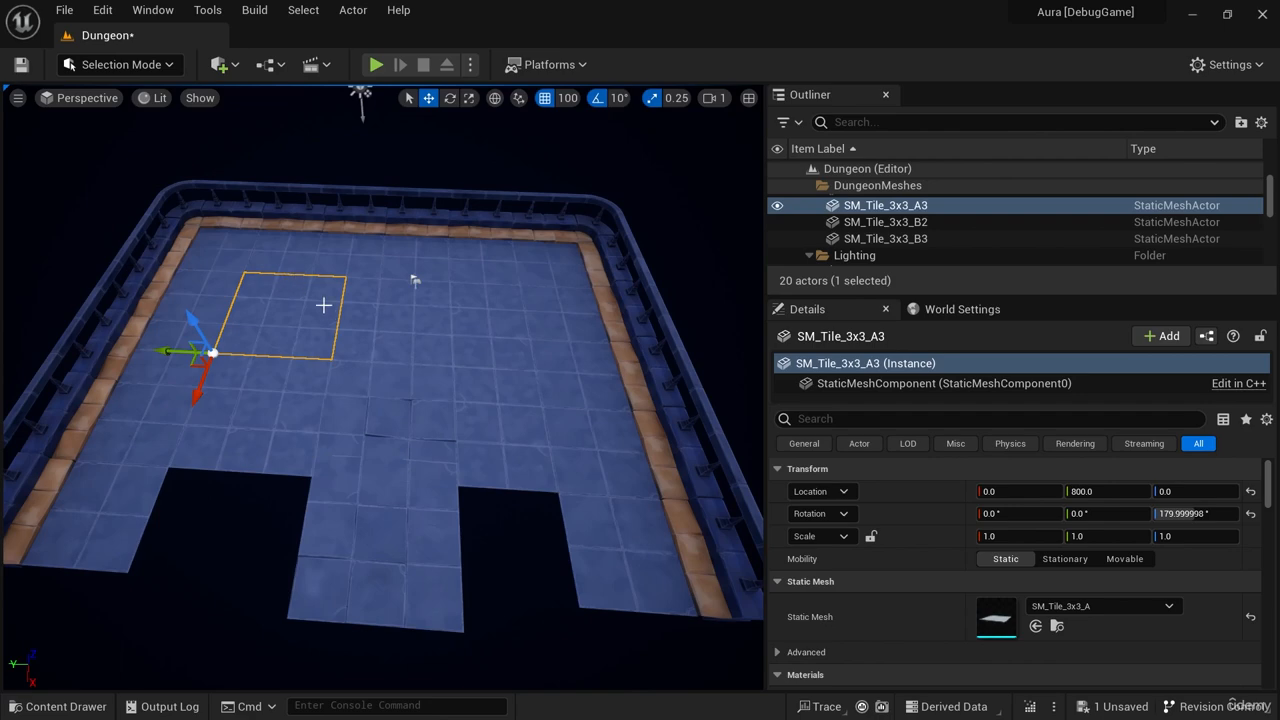
pyautogui.press('Delete')
pyautogui.click(426, 580)
pyautogui.moveTo(450, 652); pyautogui.dragTo(316, 367)
# Select SM_Corner, SM_Corner2 and SM_Edge_2x1, duplicate them together and rotate the copies 180 degrees.
pyautogui.moveTo(453, 553); pyautogui.dragTo(439, 580, button='right')
pyautogui.moveTo(267, 472); pyautogui.dragTo(340, 472, button='right')
pyautogui.click(180, 453)
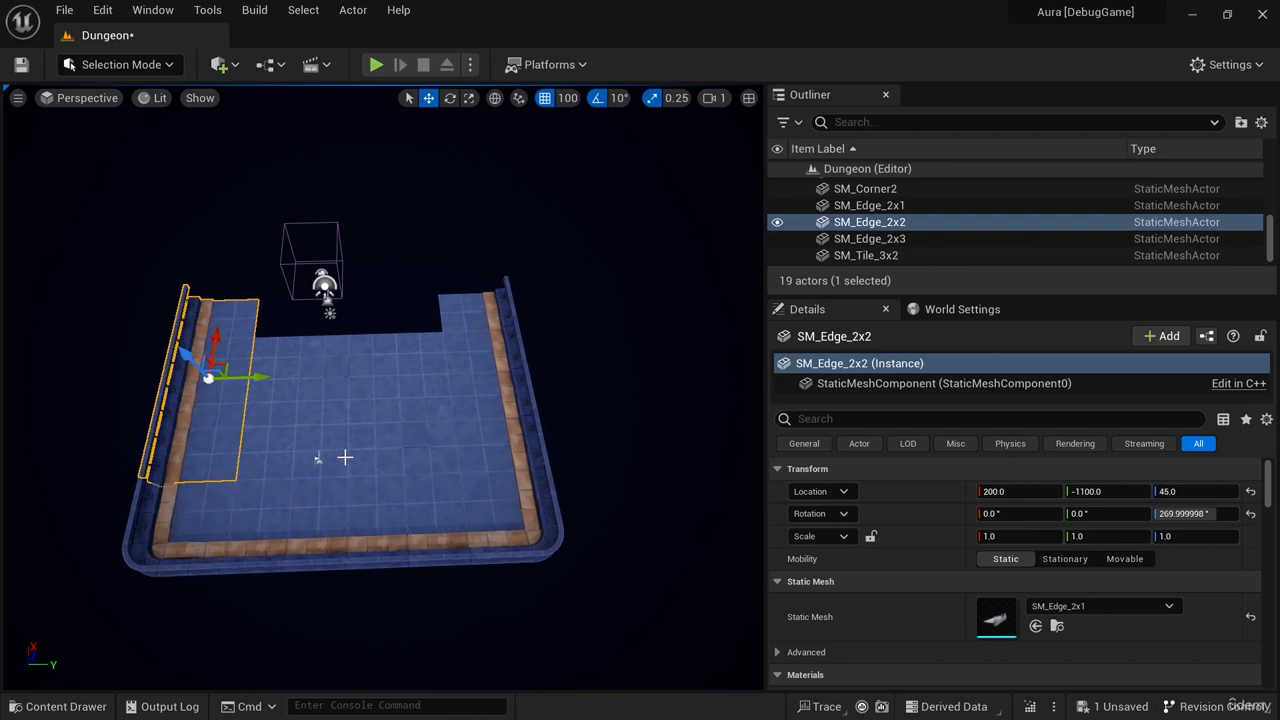
pyautogui.click(189, 520)
pyautogui.keyDown('ctrl'); pyautogui.click(333, 522); pyautogui.keyUp('ctrl')
pyautogui.keyDown('ctrl'); pyautogui.click(530, 519); pyautogui.keyUp('ctrl')
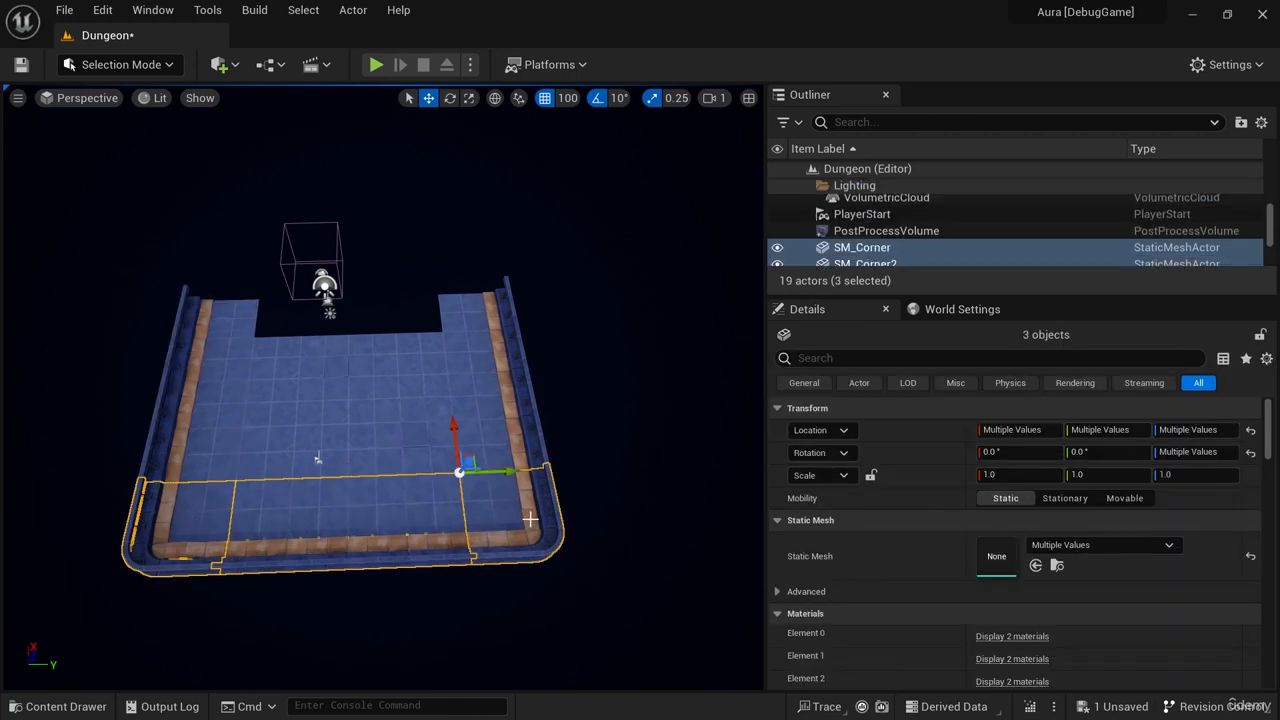
pyautogui.keyDown('alt'); pyautogui.moveTo(445, 547); pyautogui.dragTo(347, 630); pyautogui.keyUp('alt')
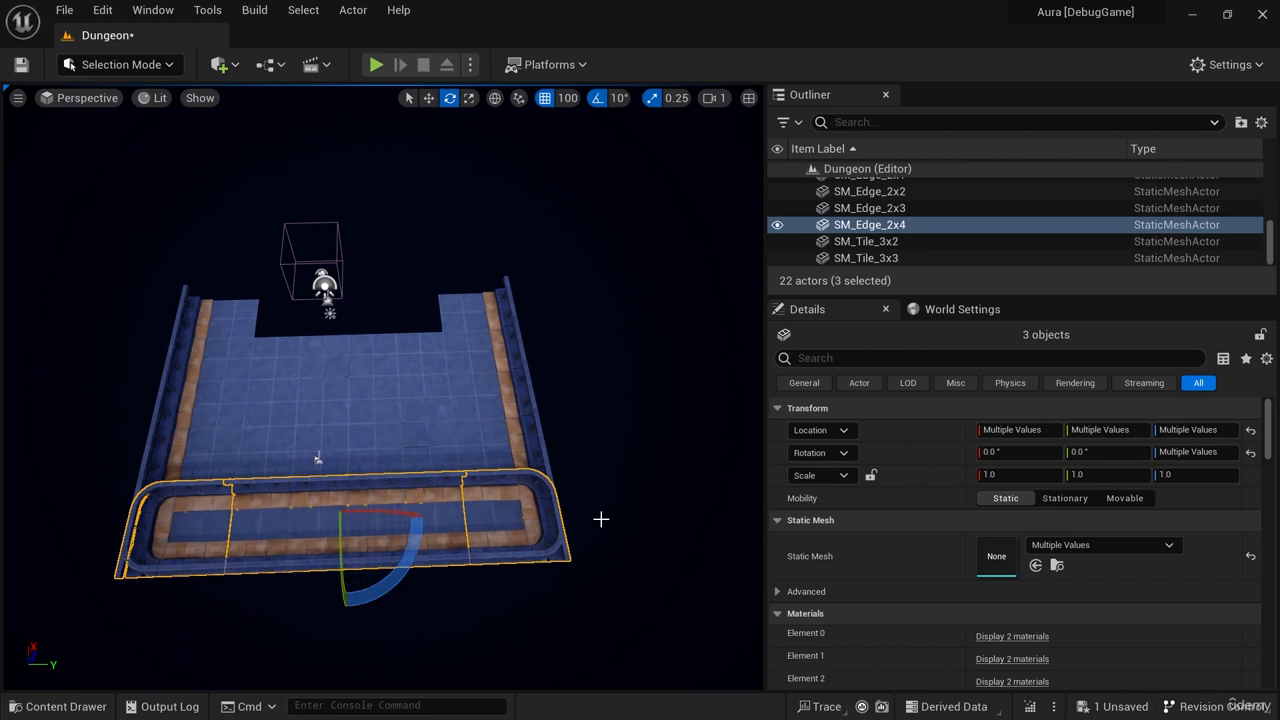
# Move the duplicated end section along the X axis beyond the open end of the room.
pyautogui.moveTo(350, 466); pyautogui.dragTo(345, 160)
pyautogui.moveTo(384, 388); pyautogui.dragTo(630, 396, button='right')
pyautogui.moveTo(438, 439); pyautogui.dragTo(507, 428, button='right')
pyautogui.hotkey('ctrl', 'space')
pyautogui.scroll(3, 1050, 490)
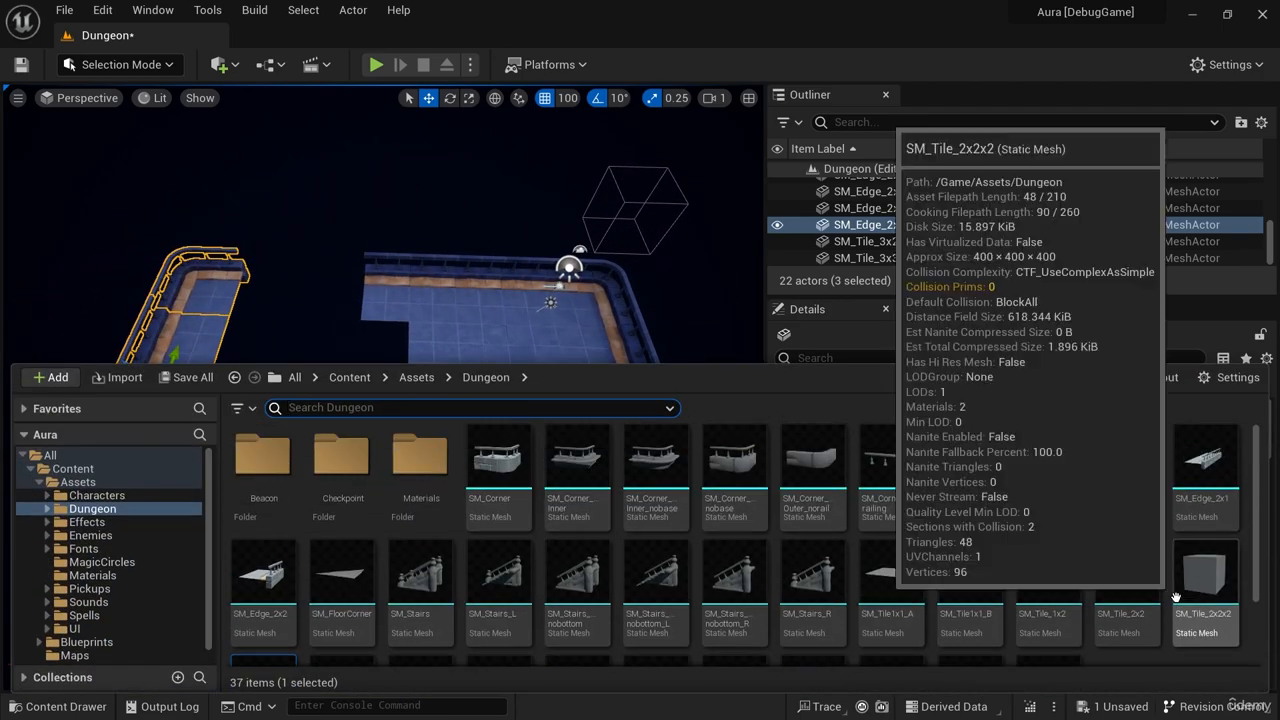
pyautogui.click(1220, 480)
pyautogui.moveTo(1220, 475); pyautogui.dragTo(436, 268)
pyautogui.press('Delete')
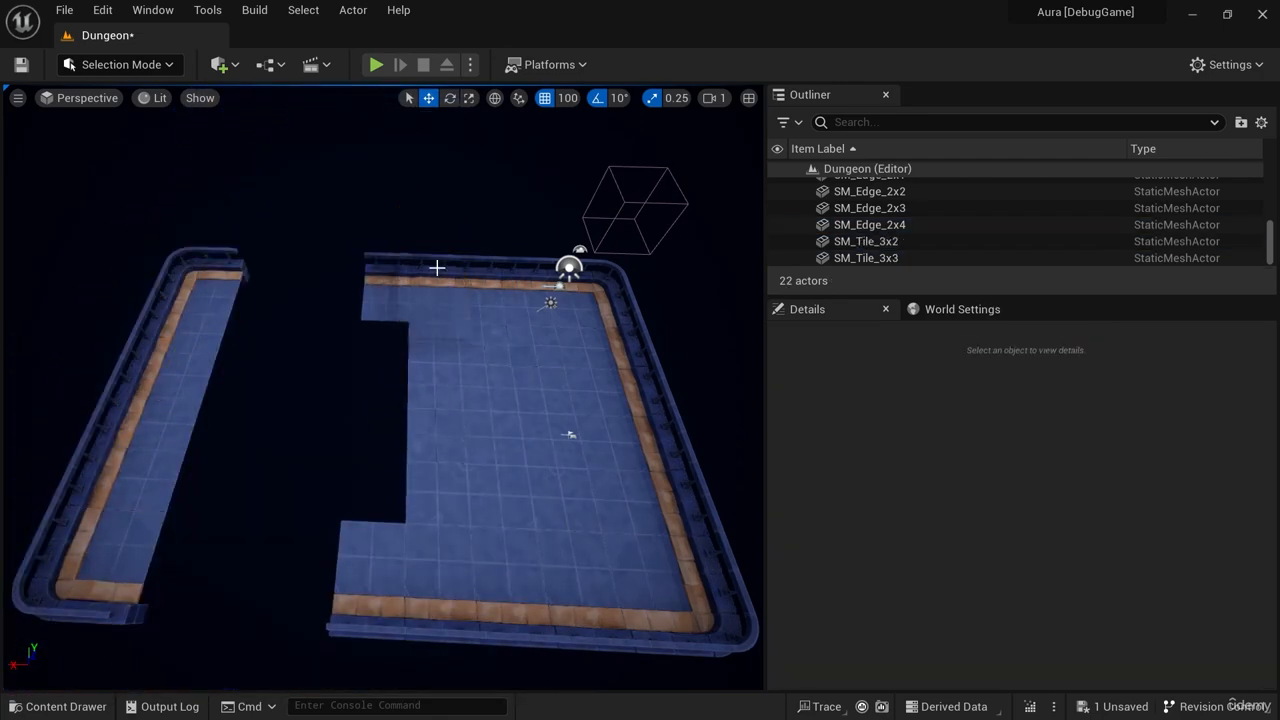
# Add an SM_Edge_2x2 piece from the Dungeon assets near the open end of the side railing and rotate it 90 degrees.
pyautogui.hotkey('ctrl', 'space')
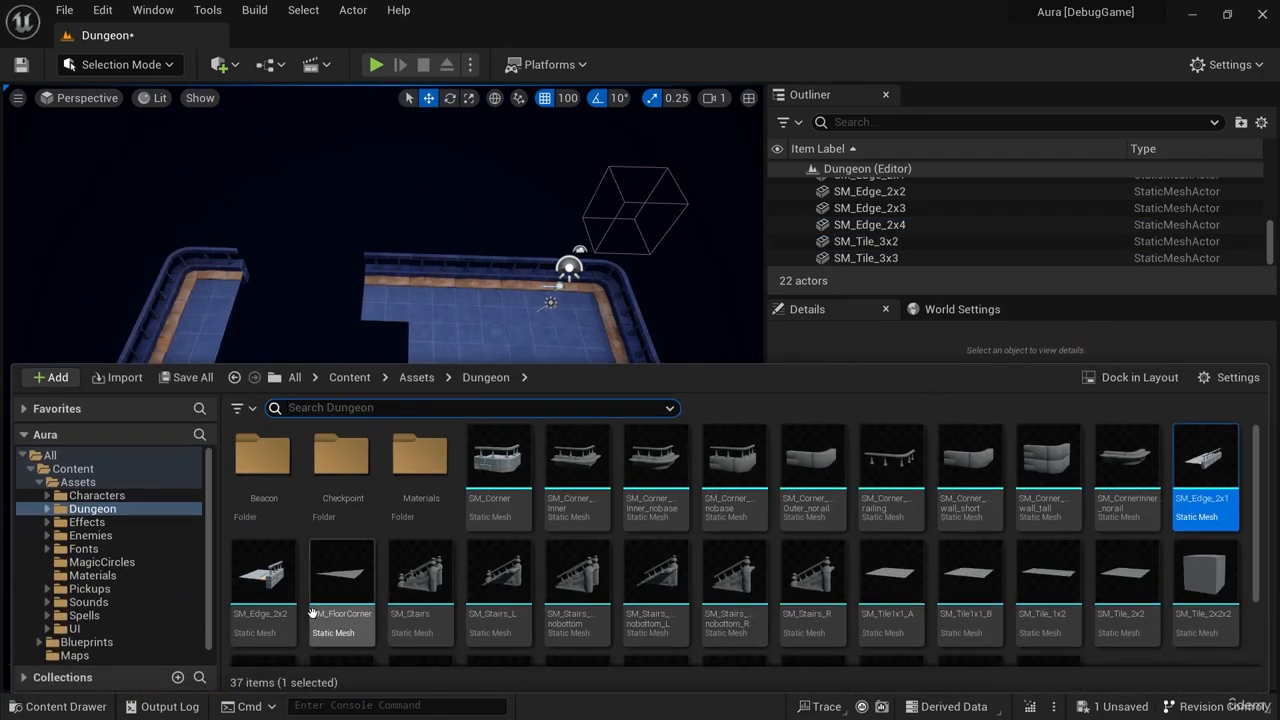
pyautogui.moveTo(265, 588); pyautogui.dragTo(376, 288)
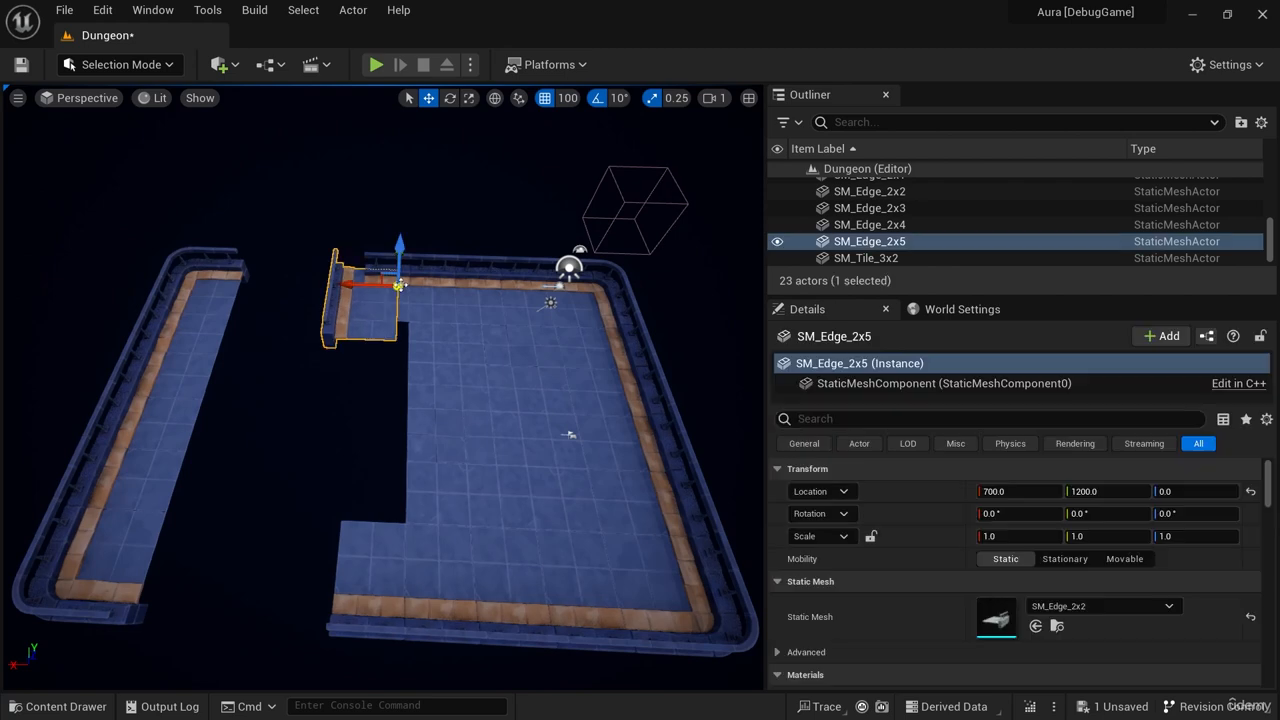
pyautogui.moveTo(398, 335); pyautogui.dragTo(365, 347)
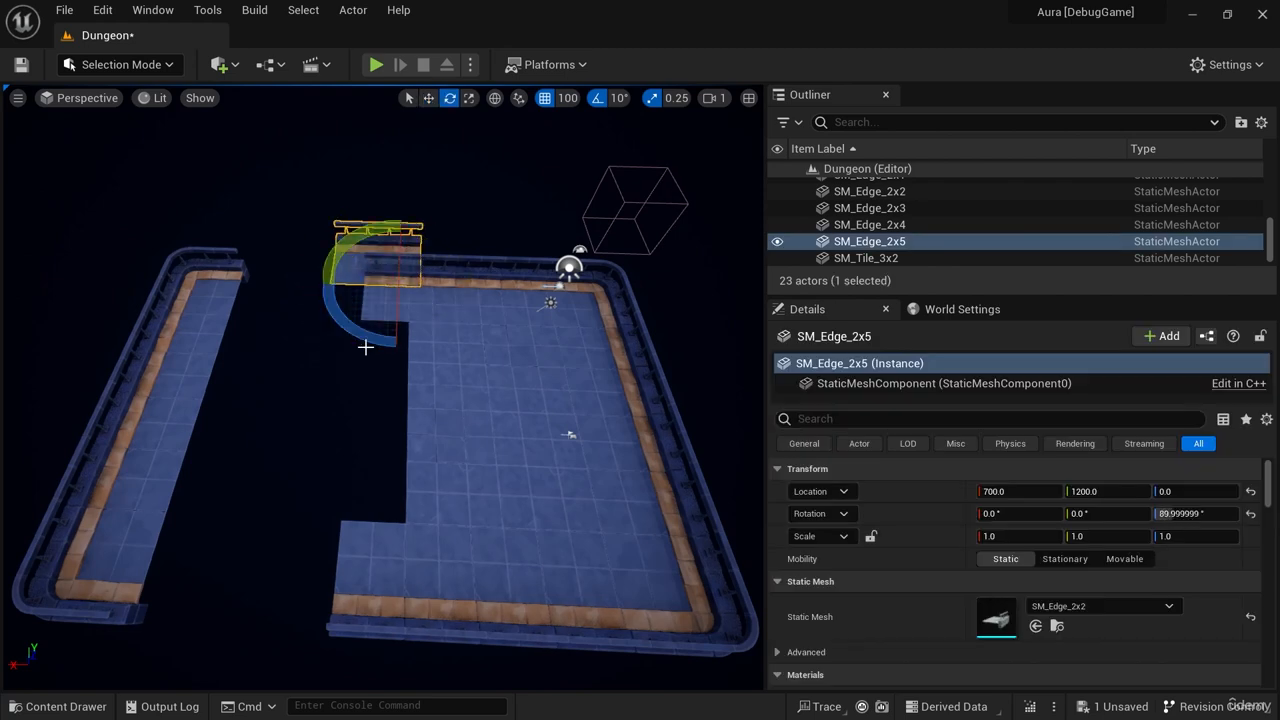
# Move the new SM_Edge_2x5 actor to X 1200, Y 800 so it extends the side railing.
pyautogui.moveTo(365, 286); pyautogui.dragTo(300, 289)
pyautogui.moveTo(437, 392); pyautogui.dragTo(447, 360, button='right')
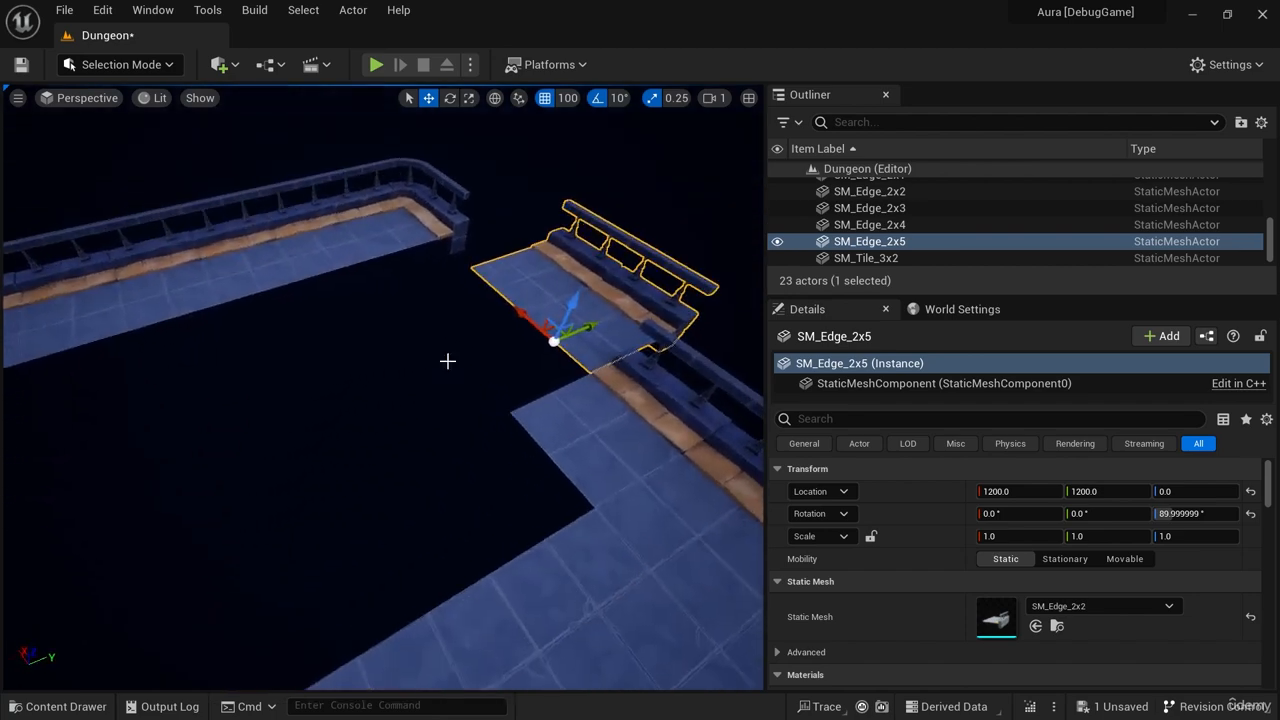
pyautogui.moveTo(594, 323); pyautogui.dragTo(531, 364)
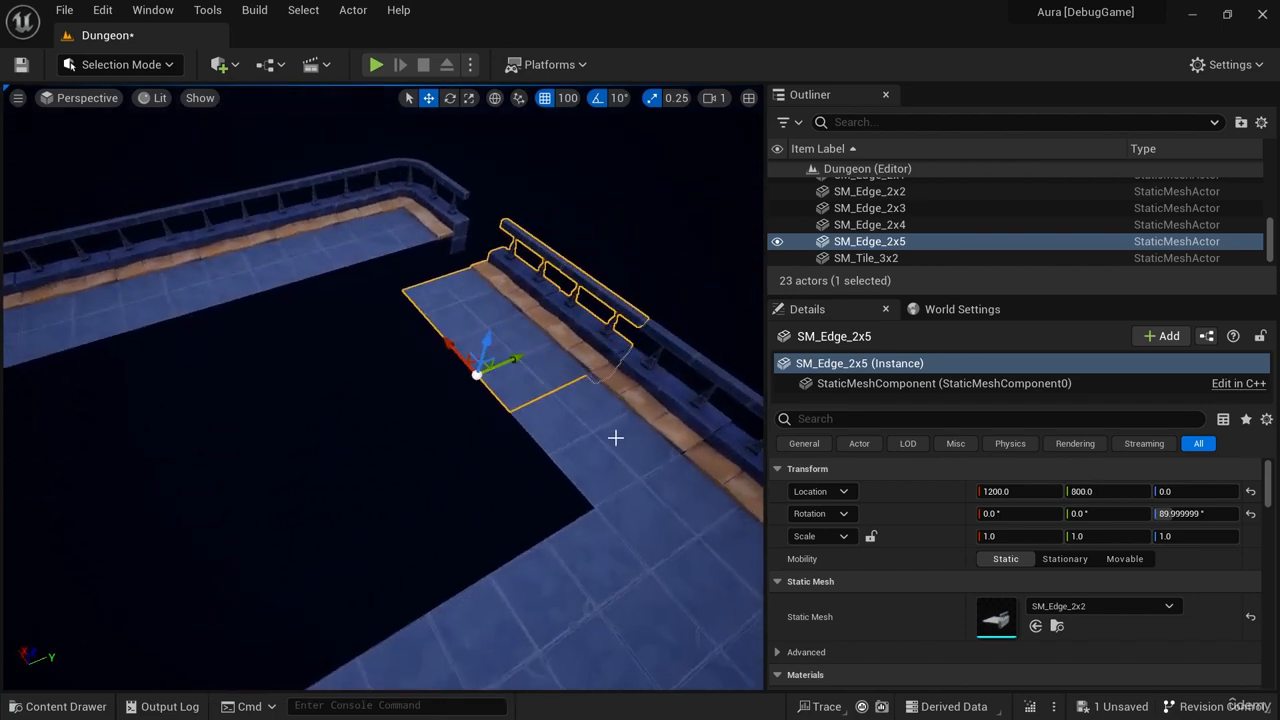
pyautogui.moveTo(615, 438); pyautogui.dragTo(540, 418, button='right')
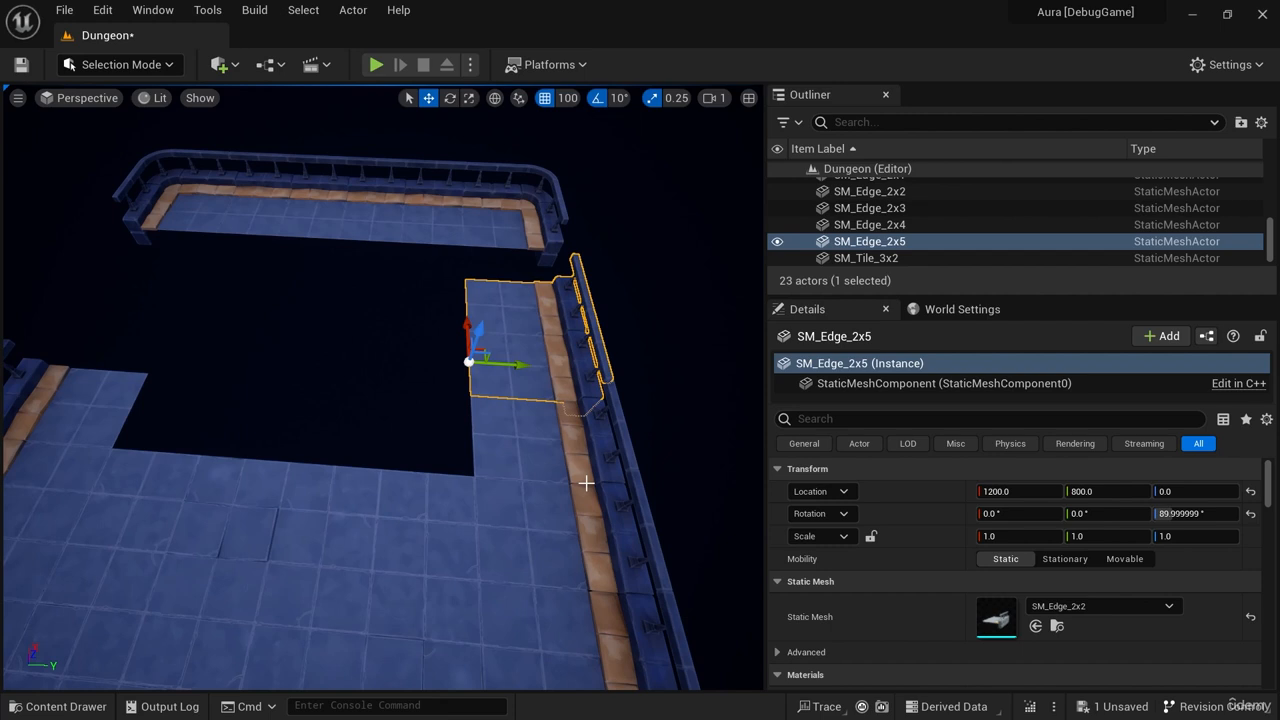
# Duplicate SM_Edge_2x5, rotate the copy to -90 degrees and move it to extend the opposite side railing.
pyautogui.keyDown('alt'); pyautogui.moveTo(449, 422); pyautogui.dragTo(466, 456); pyautogui.keyUp('alt')
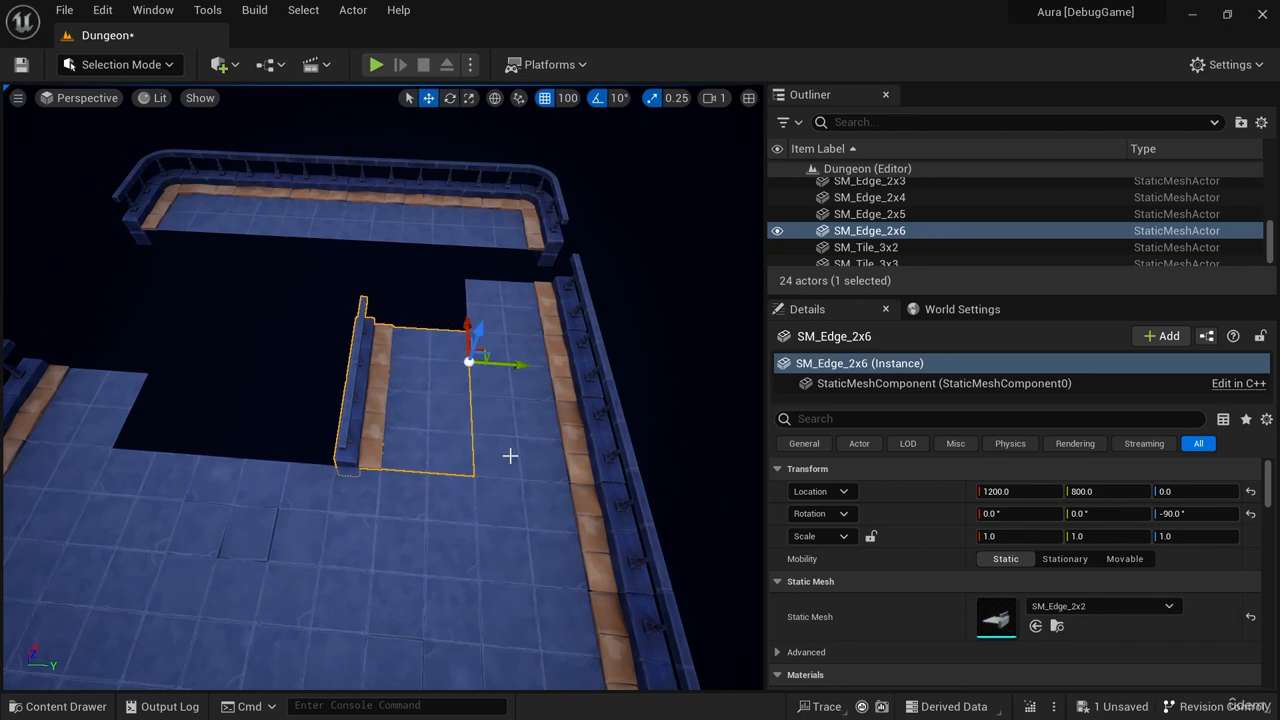
pyautogui.moveTo(510, 456); pyautogui.dragTo(420, 470, button='right')
pyautogui.moveTo(420, 475); pyautogui.dragTo(240, 335)
# Select the far end section's two corners and edge piece and slide them along the X axis to join the side railings.
pyautogui.click(214, 354)
pyautogui.keyDown('shift'); pyautogui.click(326, 354); pyautogui.keyUp('shift')
pyautogui.keyDown('shift'); pyautogui.click(445, 368); pyautogui.keyUp('shift')
pyautogui.moveTo(314, 451); pyautogui.dragTo(300, 410, button='right')
pyautogui.moveTo(299, 409); pyautogui.dragTo(352, 409)
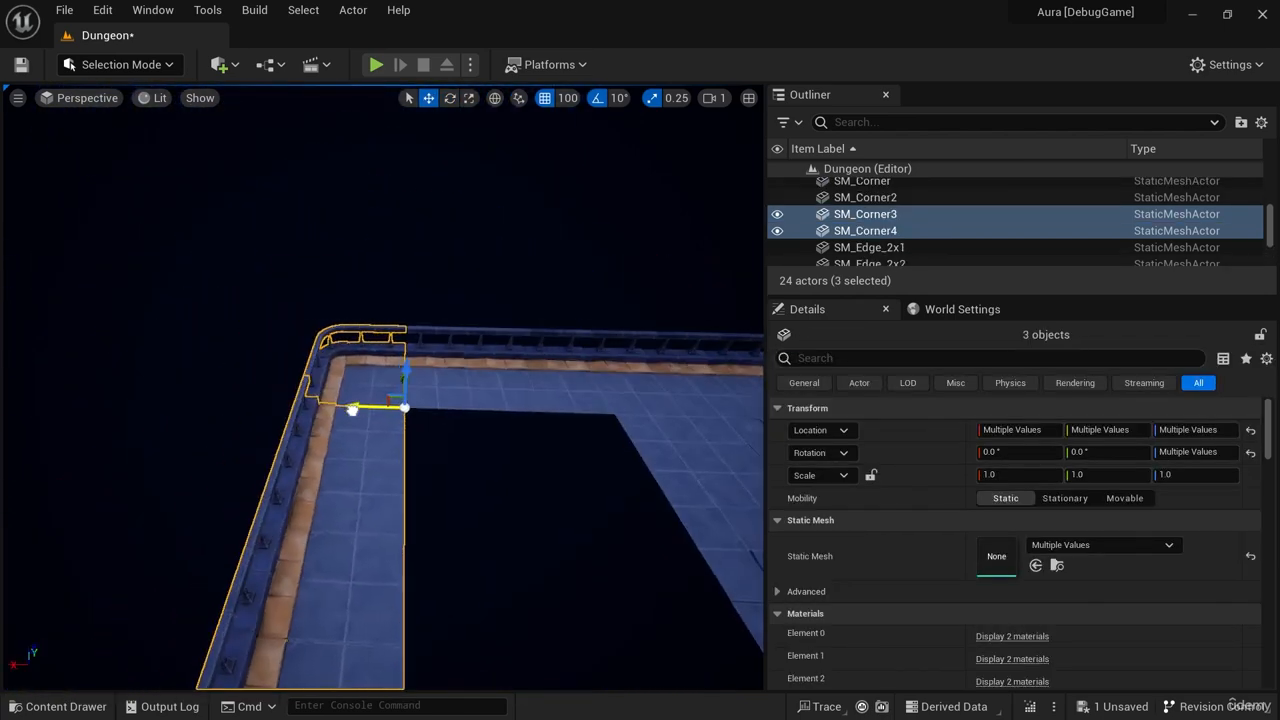
pyautogui.moveTo(352, 409); pyautogui.dragTo(454, 343, button='right')
# Duplicate two of the floor tiles along the X axis into the open part of the floor.
pyautogui.click(440, 330)
pyautogui.keyDown('alt'); pyautogui.moveTo(440, 310); pyautogui.dragTo(409, 485); pyautogui.keyUp('alt')
pyautogui.click(200, 340)
pyautogui.keyDown('alt'); pyautogui.moveTo(225, 370); pyautogui.dragTo(218, 495); pyautogui.keyUp('alt')
# Make another 3x2 floor tile copy, rotated 90 degrees, and place it at X 1600, Y 400 beside the open floor gaps.
pyautogui.click(340, 490)
pyautogui.moveTo(400, 444); pyautogui.dragTo(335, 430)
pyautogui.press('e')
pyautogui.keyDown('alt'); pyautogui.moveTo(393, 509); pyautogui.dragTo(470, 500); pyautogui.keyUp('alt')
pyautogui.press('w')
pyautogui.moveTo(369, 475); pyautogui.dragTo(391, 387)
pyautogui.moveTo(357, 338); pyautogui.dragTo(286, 328)
pyautogui.click(190, 462)
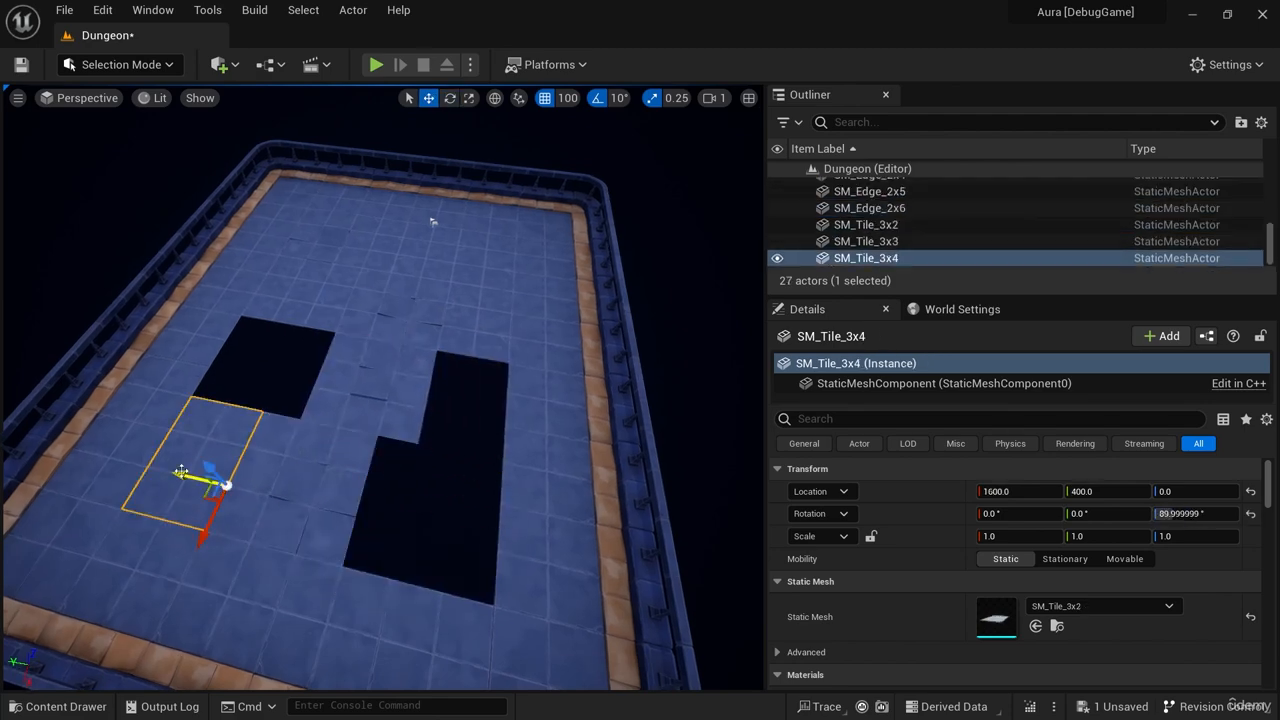
# Fill the remaining floor gaps with duplicated and rotated tiles, placing an SM_Tile_3x3_A copy at X 1200, Y 200, rotated about 90°.
pyautogui.click(300, 292)
pyautogui.keyDown('alt'); pyautogui.moveTo(340, 277); pyautogui.dragTo(486, 470); pyautogui.keyUp('alt')
pyautogui.press('e')
pyautogui.keyDown('alt'); pyautogui.moveTo(458, 518); pyautogui.dragTo(285, 428); pyautogui.keyUp('alt')
pyautogui.press('w')
pyautogui.moveTo(499, 578)
pyautogui.mouseDown(button='right')
pyautogui.moveTo(690, 540)
pyautogui.moveTo(600, 480)
pyautogui.moveTo(560, 590)
pyautogui.moveTo(499, 576)
pyautogui.mouseUp(button='right')
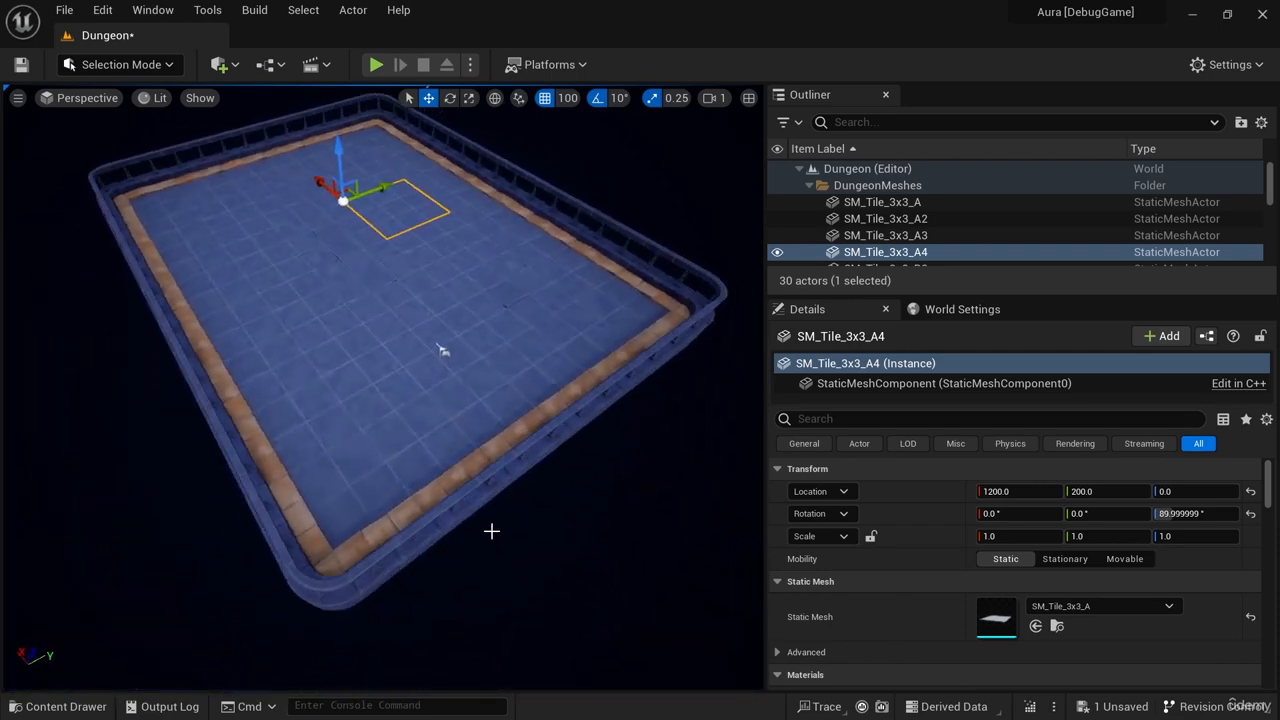
# Inspect the filled floor up close, selecting individual tiles to check how the tile variants fit together.
pyautogui.moveTo(595, 527); pyautogui.dragTo(665, 465, button='right')
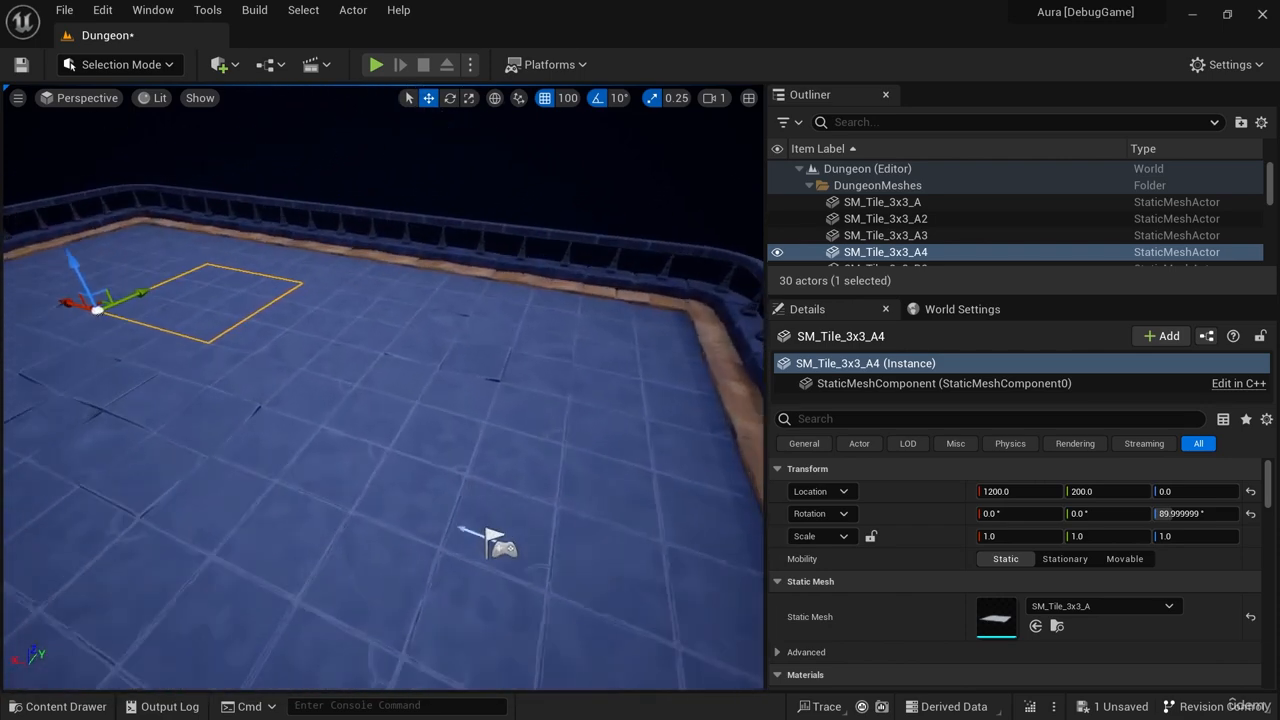
pyautogui.moveTo(487, 540); pyautogui.dragTo(565, 495, button='right')
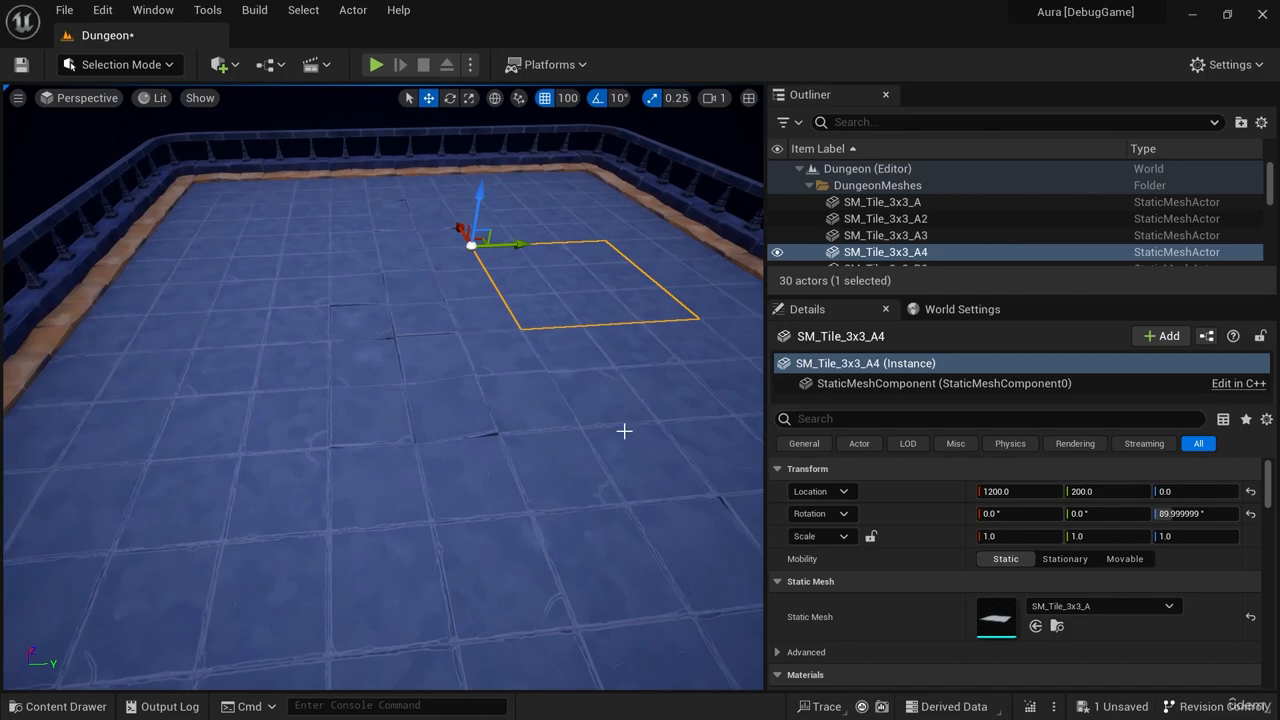
pyautogui.moveTo(580, 431); pyautogui.dragTo(460, 372, button='right')
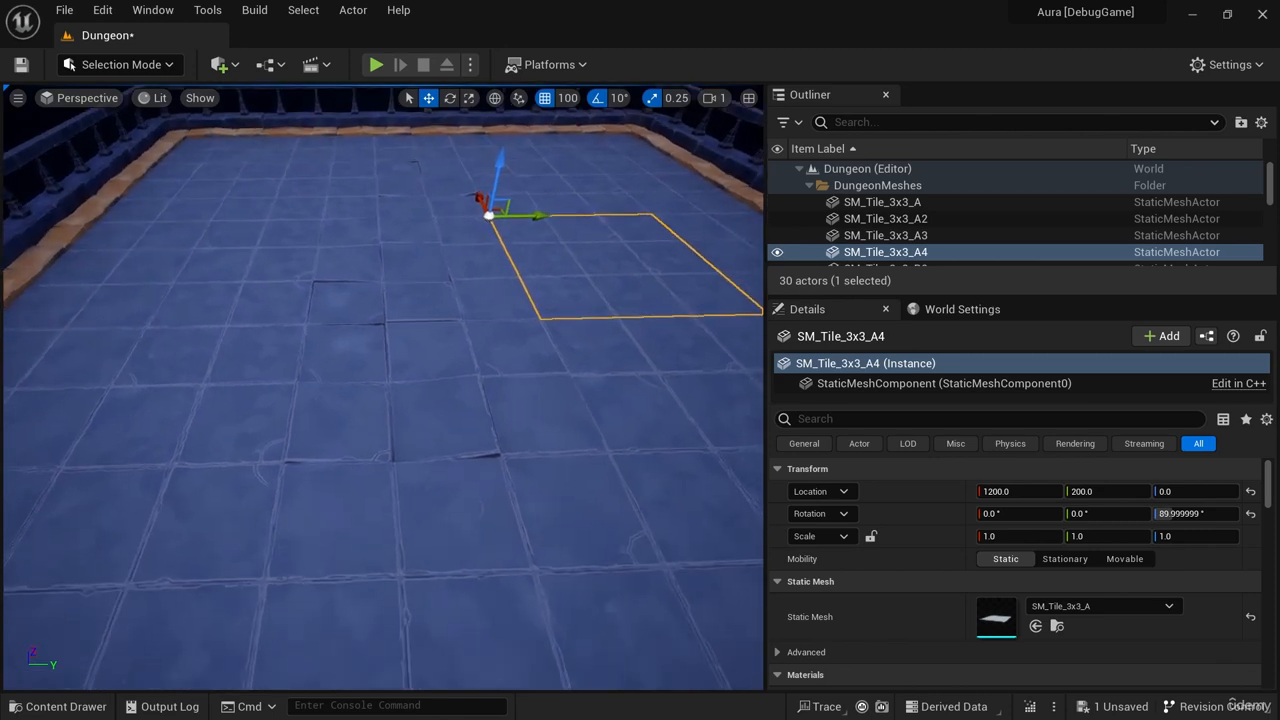
pyautogui.click(460, 372)
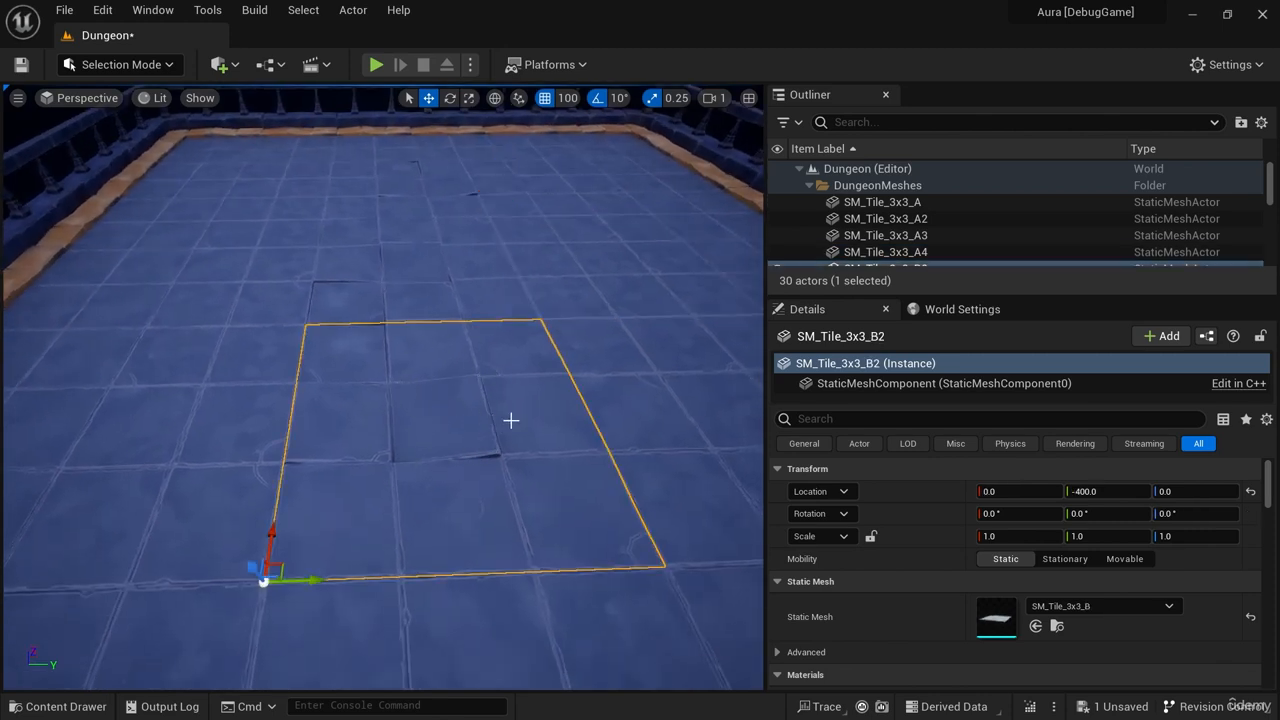
pyautogui.click(378, 278)
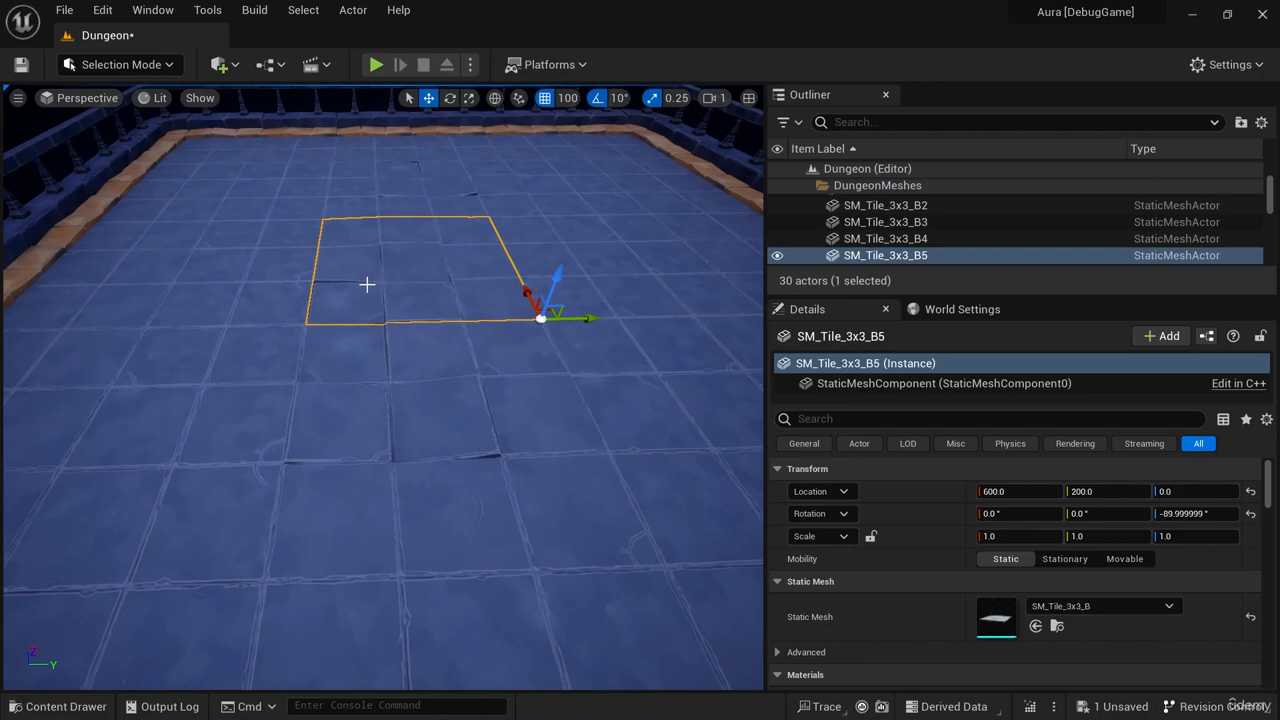
pyautogui.click(433, 423)
pyautogui.click(260, 400)
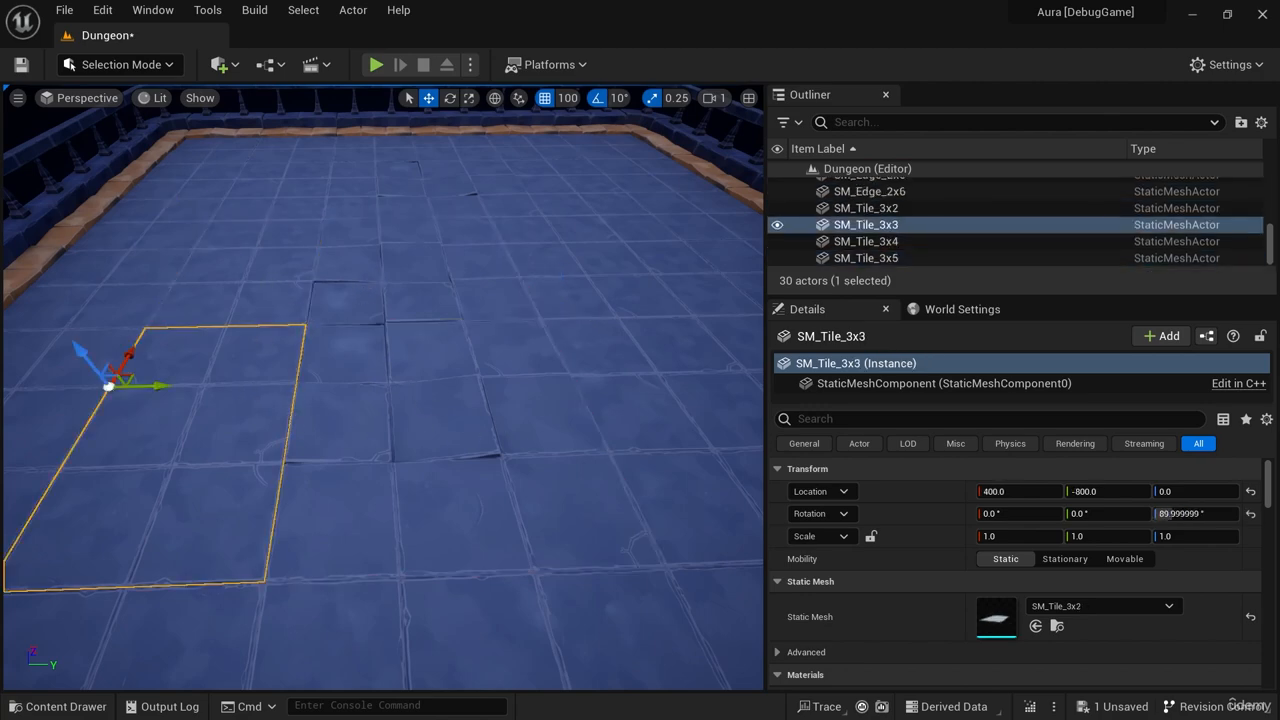
pyautogui.click(514, 474)
pyautogui.moveTo(514, 474); pyautogui.dragTo(531, 457, button='right')
pyautogui.click(627, 348)
pyautogui.click(622, 234)
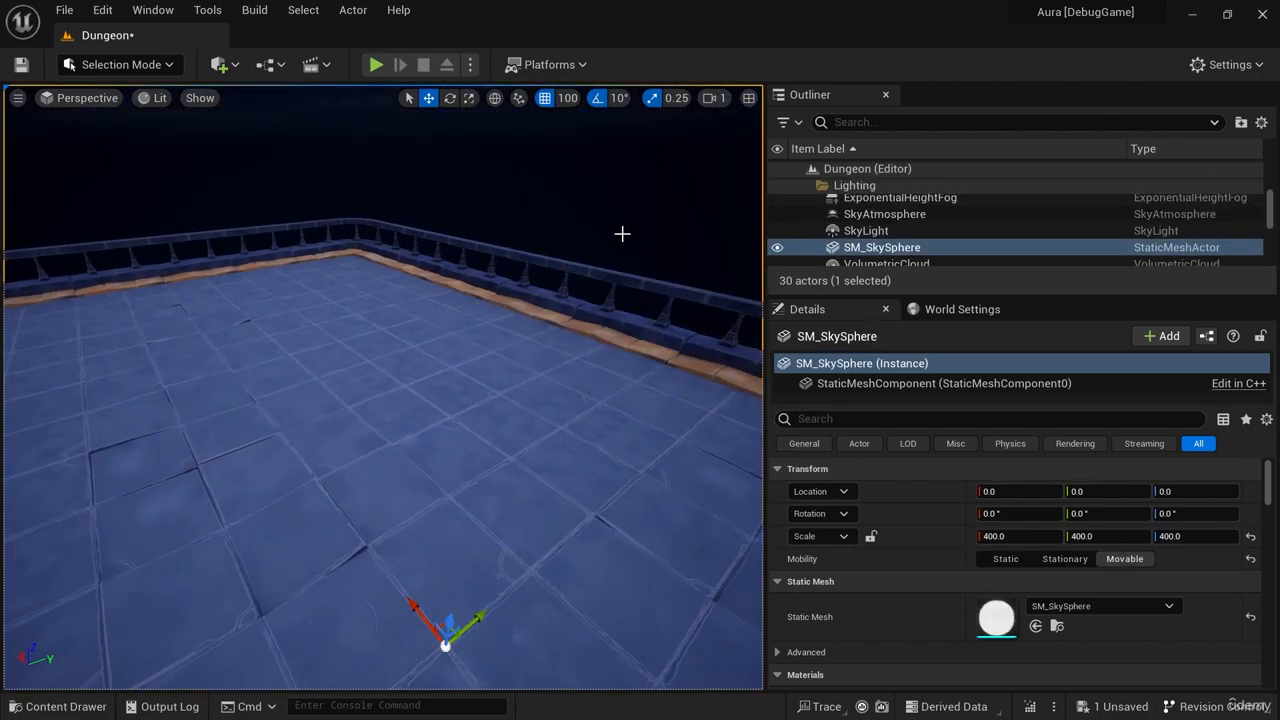
# Save all unsaved changes to the Dungeon level.
pyautogui.moveTo(632, 484); pyautogui.dragTo(705, 485, button='right')
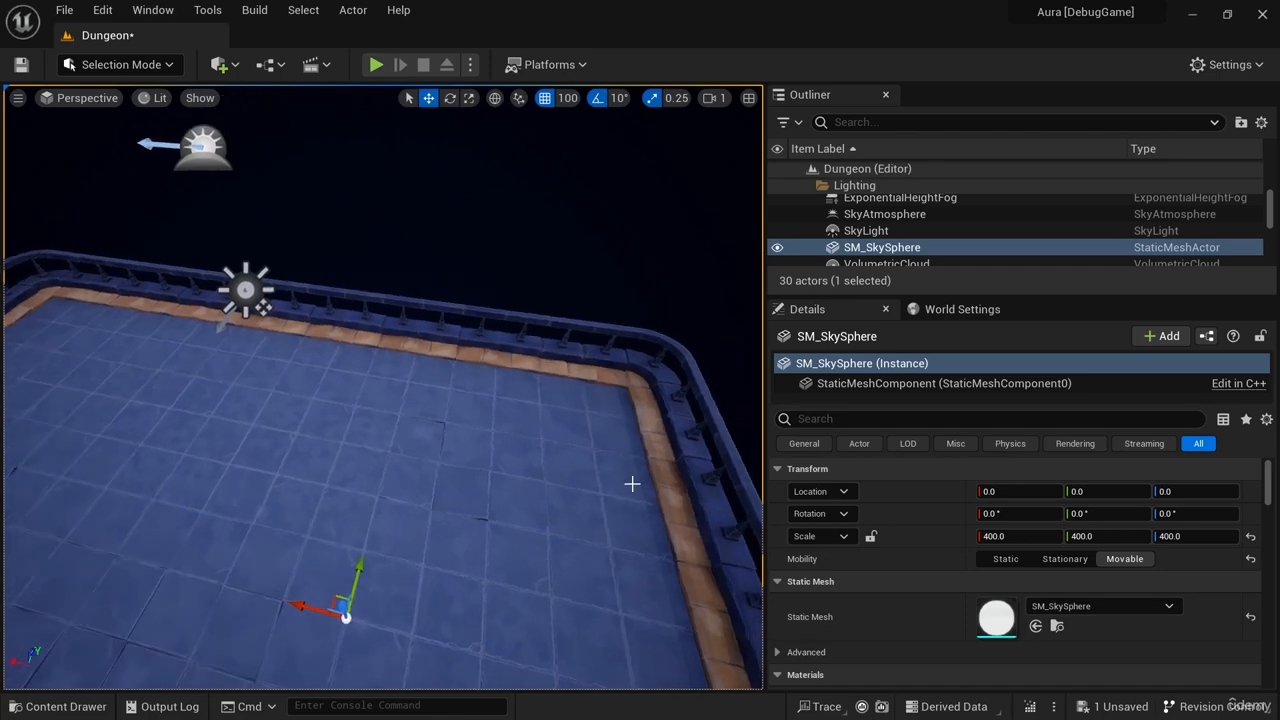
pyautogui.moveTo(551, 404); pyautogui.dragTo(566, 419, button='right')
pyautogui.hotkey('ctrl', 'space')
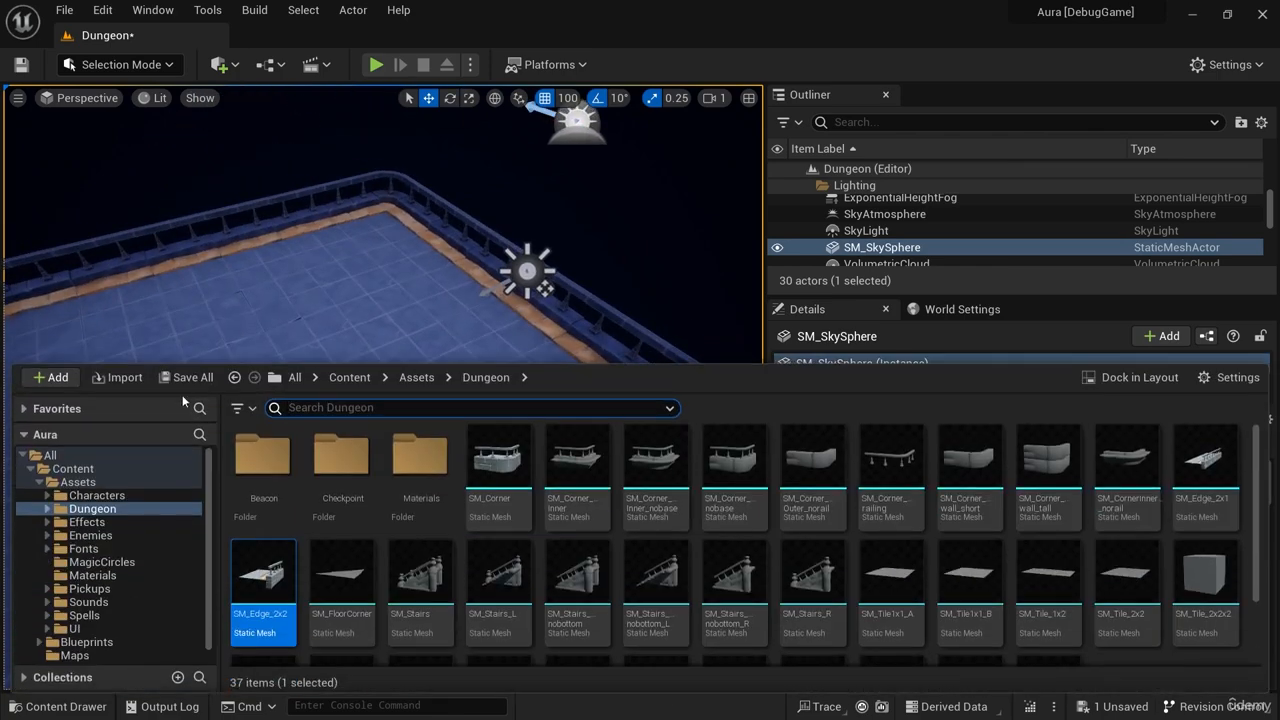
pyautogui.hotkey('ctrl', 'shift', 's')
pyautogui.click(776, 558)
# Examine the platform's railed edges and corners.
pyautogui.moveTo(560, 250); pyautogui.dragTo(562, 300, button='right')
pyautogui.moveTo(572, 358); pyautogui.dragTo(596, 348, button='right')
pyautogui.click(594, 326)
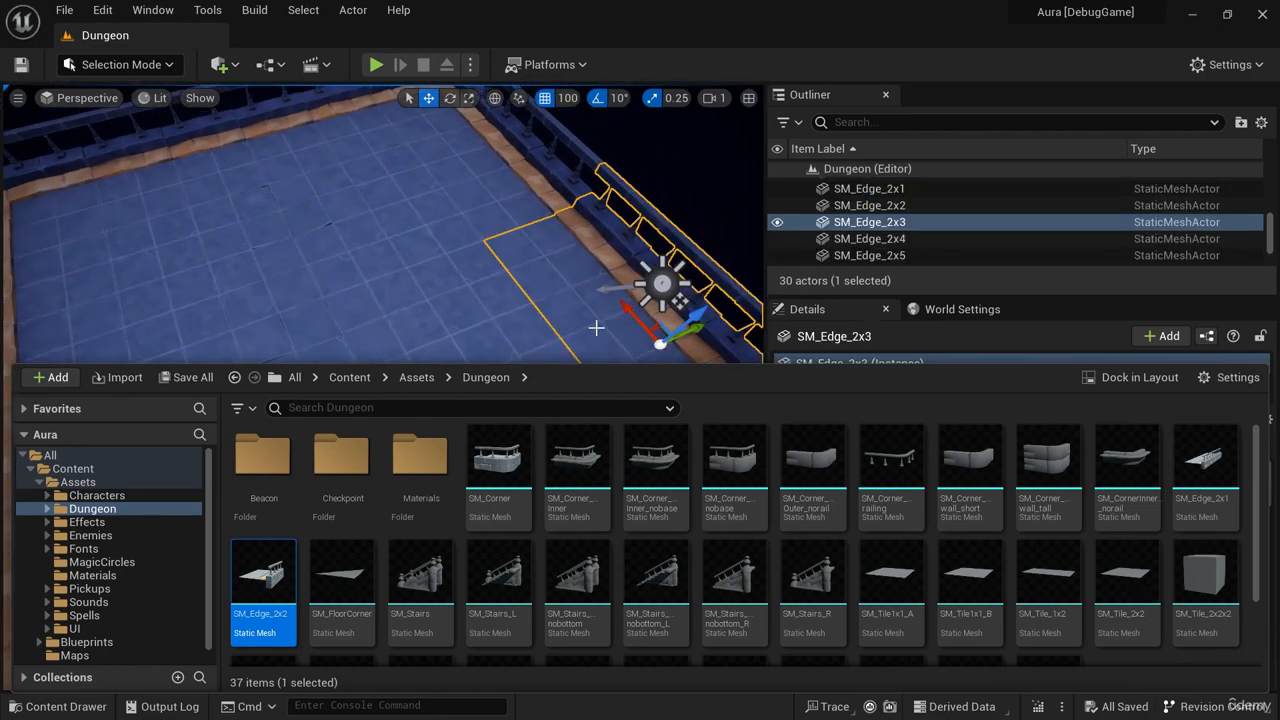
pyautogui.moveTo(557, 443); pyautogui.dragTo(606, 306, button='right')
pyautogui.click(606, 306)
pyautogui.moveTo(499, 511); pyautogui.dragTo(500, 516, button='right')
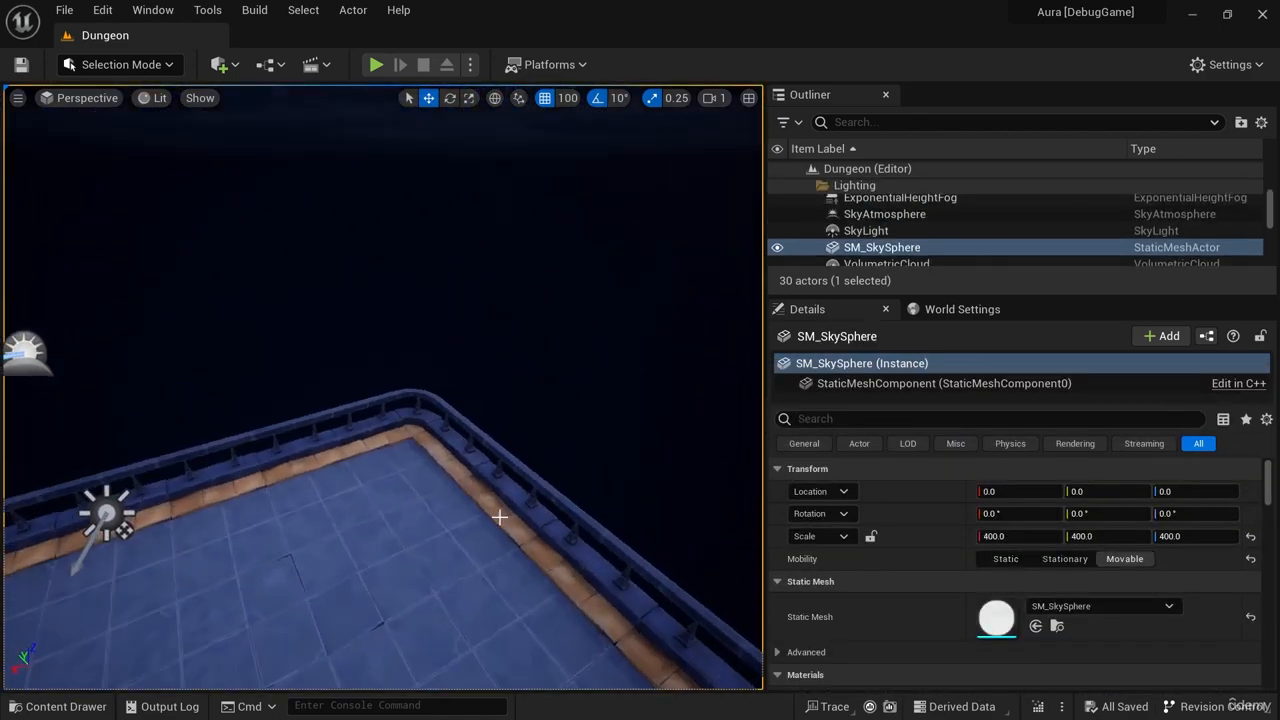
pyautogui.moveTo(507, 568); pyautogui.dragTo(511, 551, button='right')
pyautogui.moveTo(569, 437); pyautogui.dragTo(511, 505, button='right')
# Place SM_Beacon from the Dungeon Beacon assets in the floor corner at X -800, Y 1000 and scale it uniformly to 2.25.
pyautogui.hotkey('ctrl', 'space')
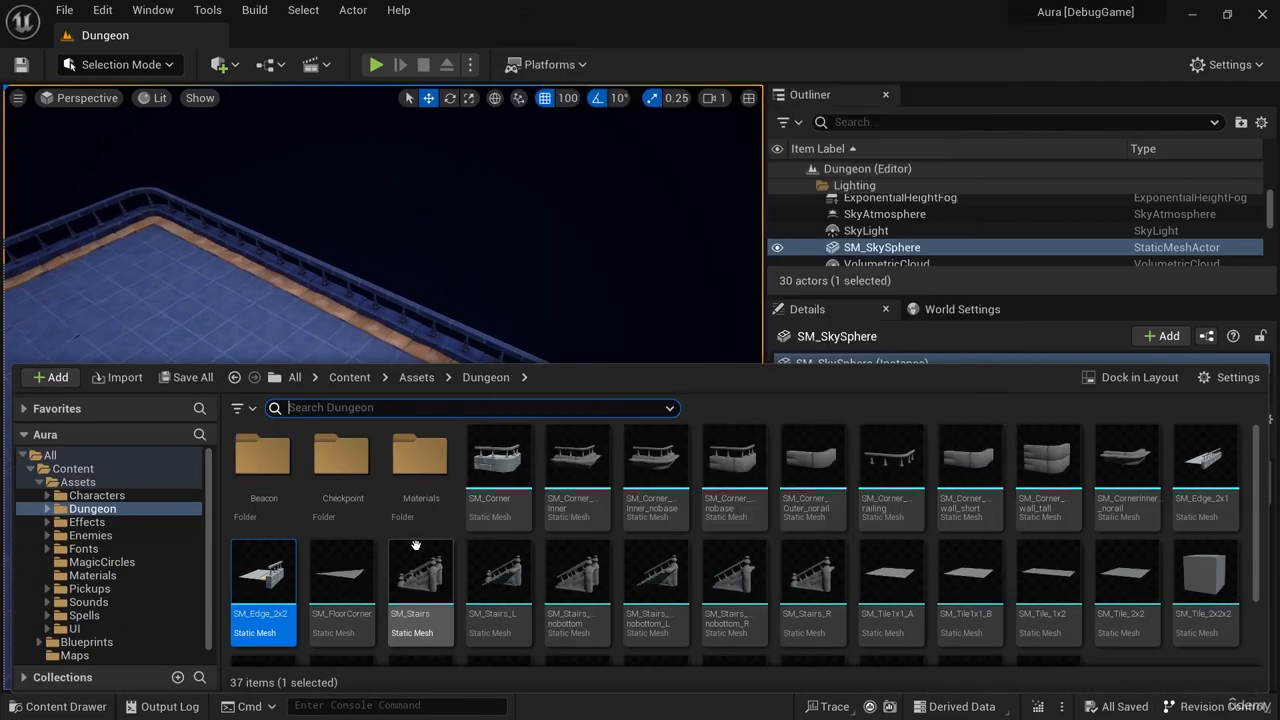
pyautogui.doubleClick(263, 465)
pyautogui.moveTo(334, 455); pyautogui.dragTo(486, 429)
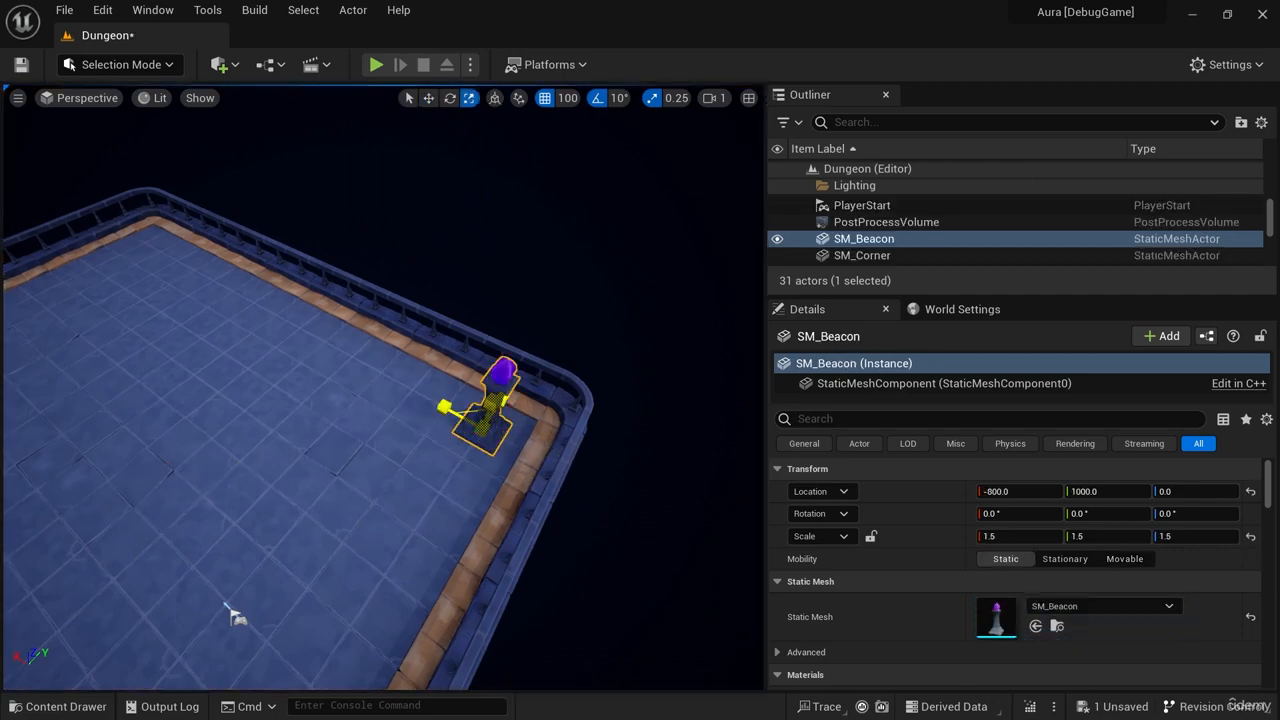
pyautogui.moveTo(483, 427); pyautogui.dragTo(598, 519)
pyautogui.moveTo(602, 517)
pyautogui.mouseDown(button='right')
pyautogui.moveTo(560, 500)
pyautogui.moveTo(618, 509)
pyautogui.mouseUp(button='right')
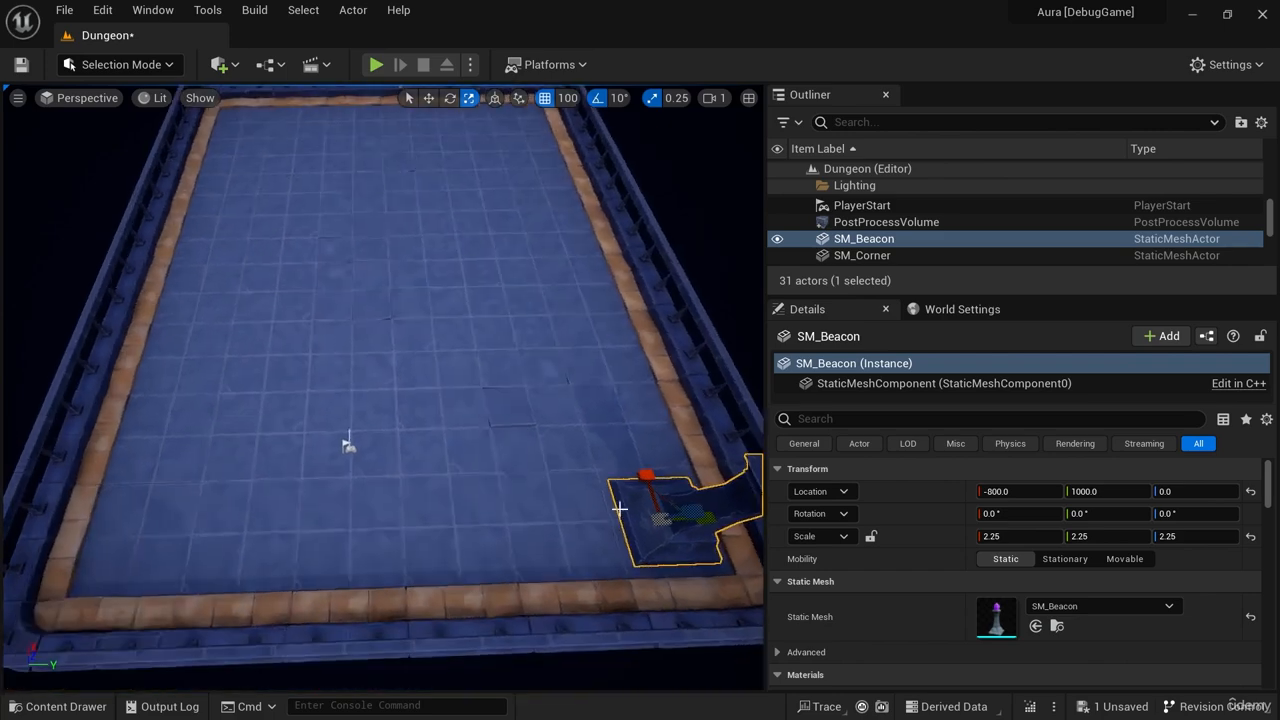
# Place an SM_Pillar on the floor near the railing at X 100, Y 700, Z 0.
pyautogui.moveTo(585, 453); pyautogui.dragTo(582, 409, button='right')
pyautogui.hotkey('ctrl', 'space')
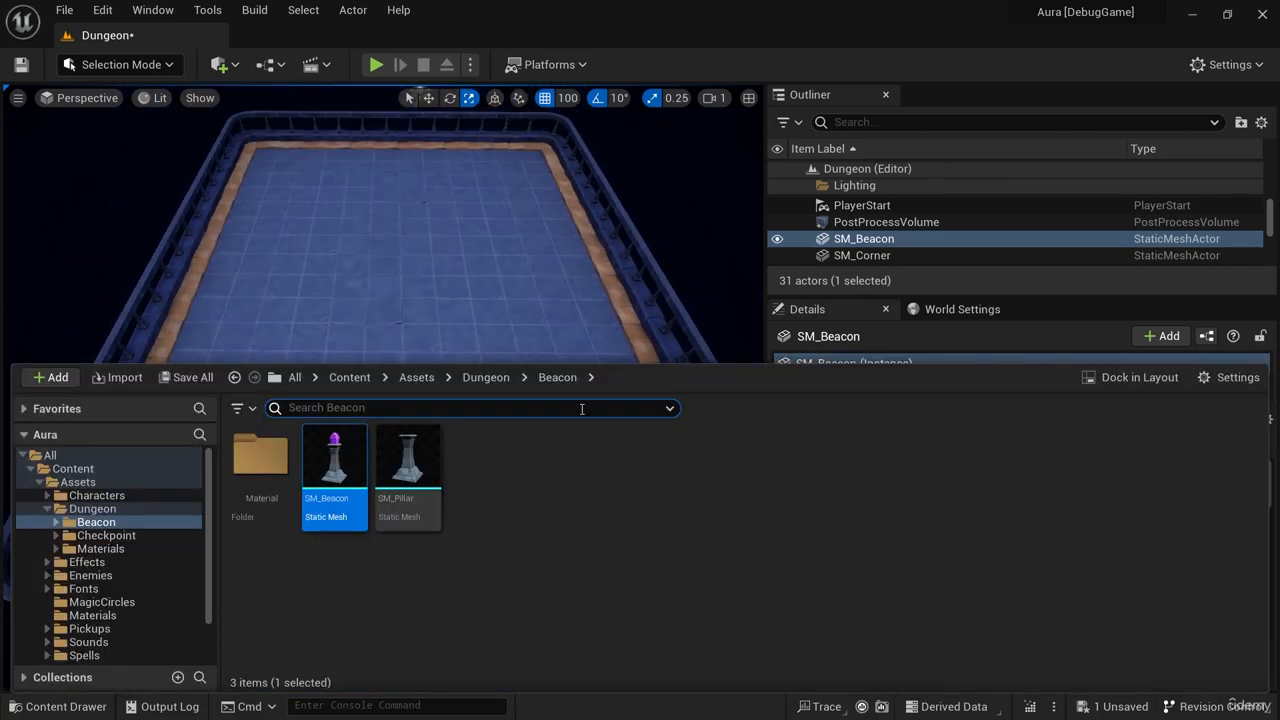
pyautogui.moveTo(409, 460); pyautogui.dragTo(538, 368)
pyautogui.press('f')
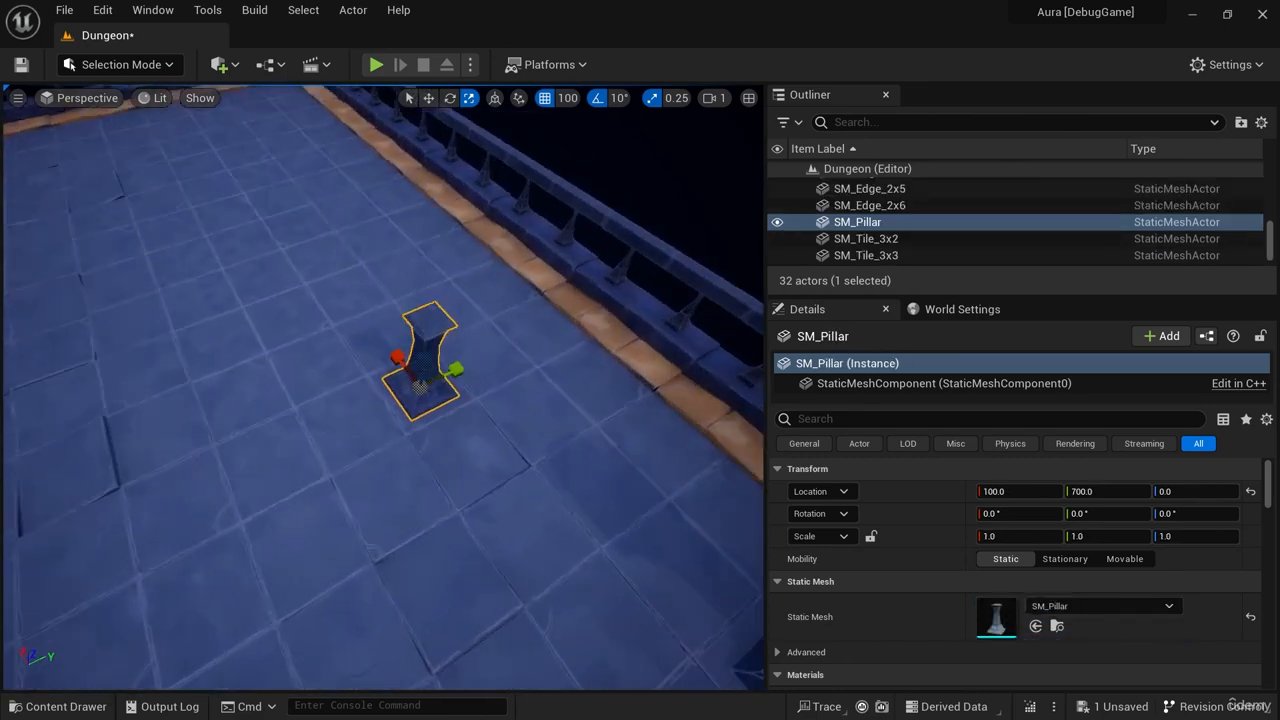
pyautogui.scroll(-2, 531, 326)
# Add the NS_Fire effect from the Fire effects assets on top of the pillar at X 100, Y 700, Z 300.
pyautogui.hotkey('ctrl', 'space')
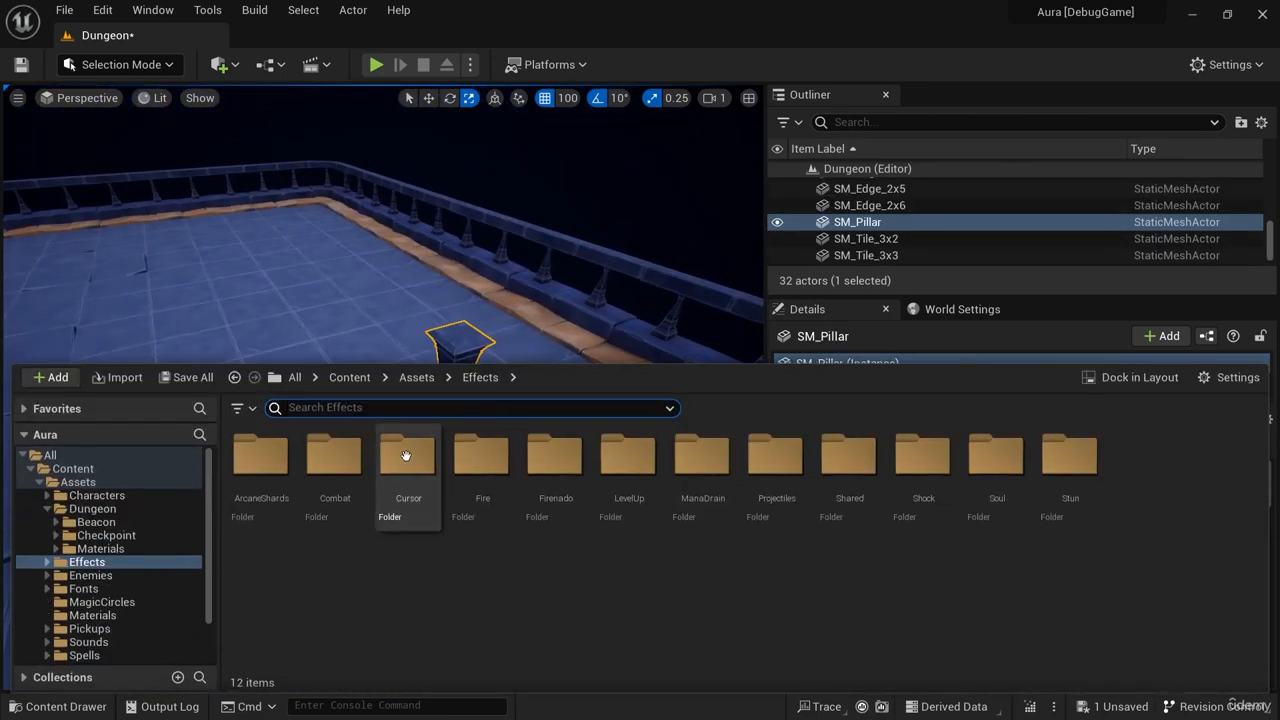
pyautogui.doubleClick(481, 455)
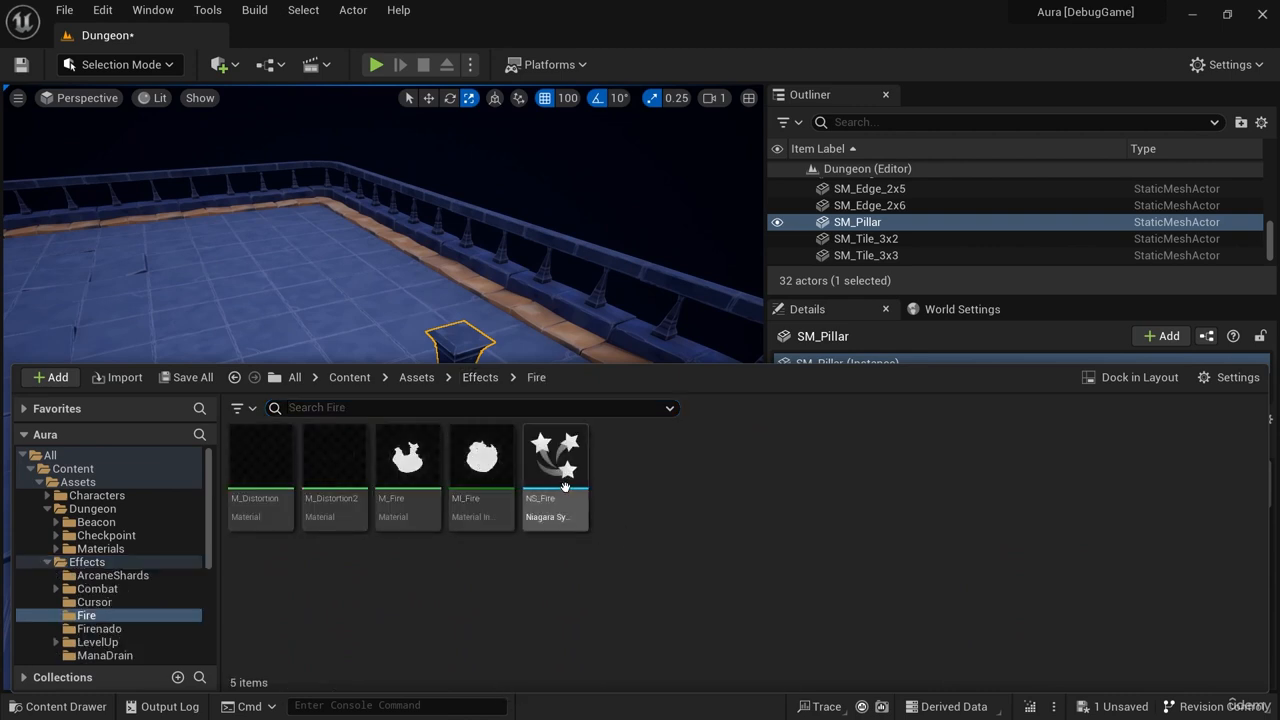
pyautogui.moveTo(565, 487); pyautogui.dragTo(462, 342)
pyautogui.moveTo(457, 333); pyautogui.dragTo(464, 300)
pyautogui.press('w')
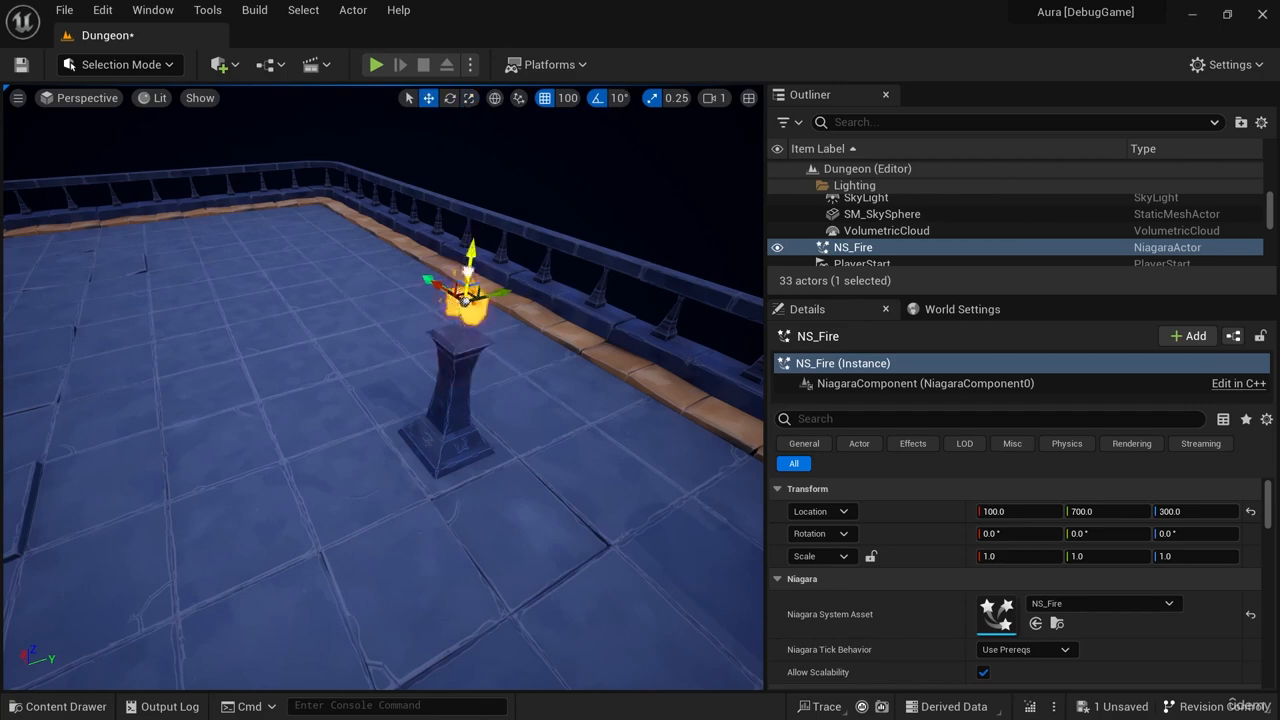
# Duplicate the pillar together with its fire effect across the floor to Y -500.
pyautogui.moveTo(547, 336); pyautogui.dragTo(500, 356, button='right')
pyautogui.keyDown('shift'); pyautogui.click(547, 336); pyautogui.keyUp('shift')
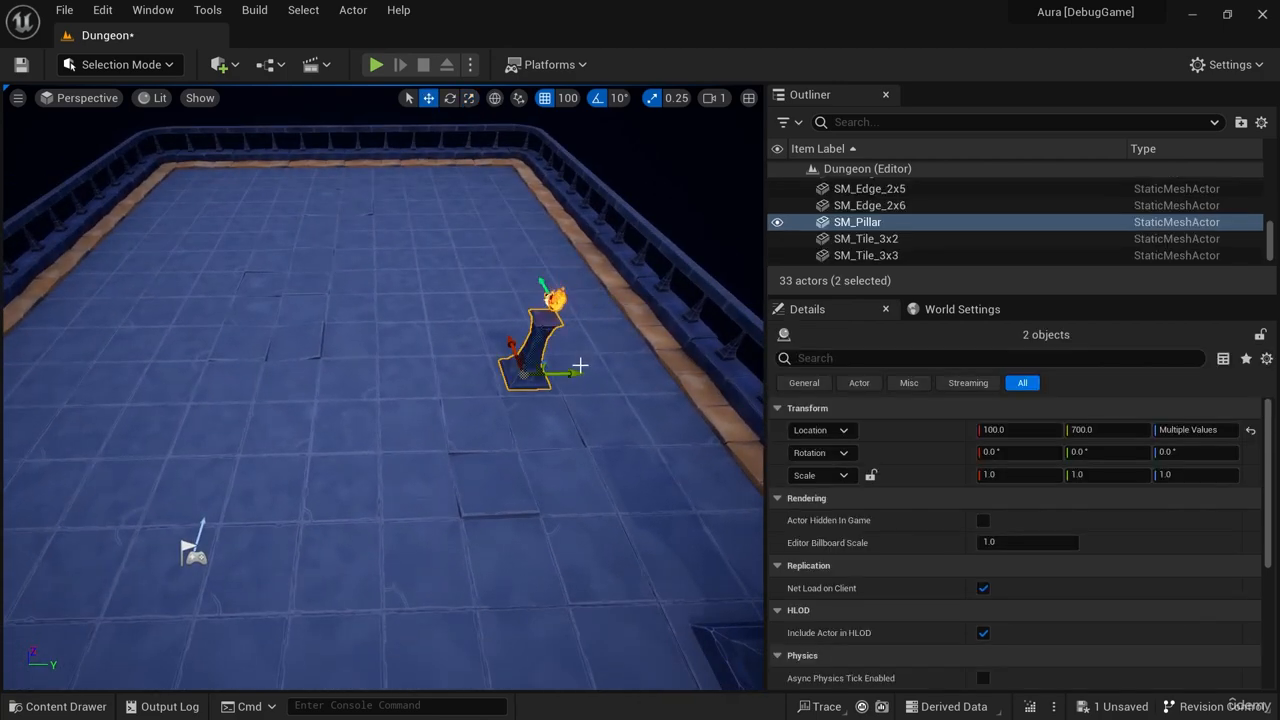
pyautogui.keyDown('alt'); pyautogui.moveTo(578, 373); pyautogui.dragTo(168, 370); pyautogui.keyUp('alt')
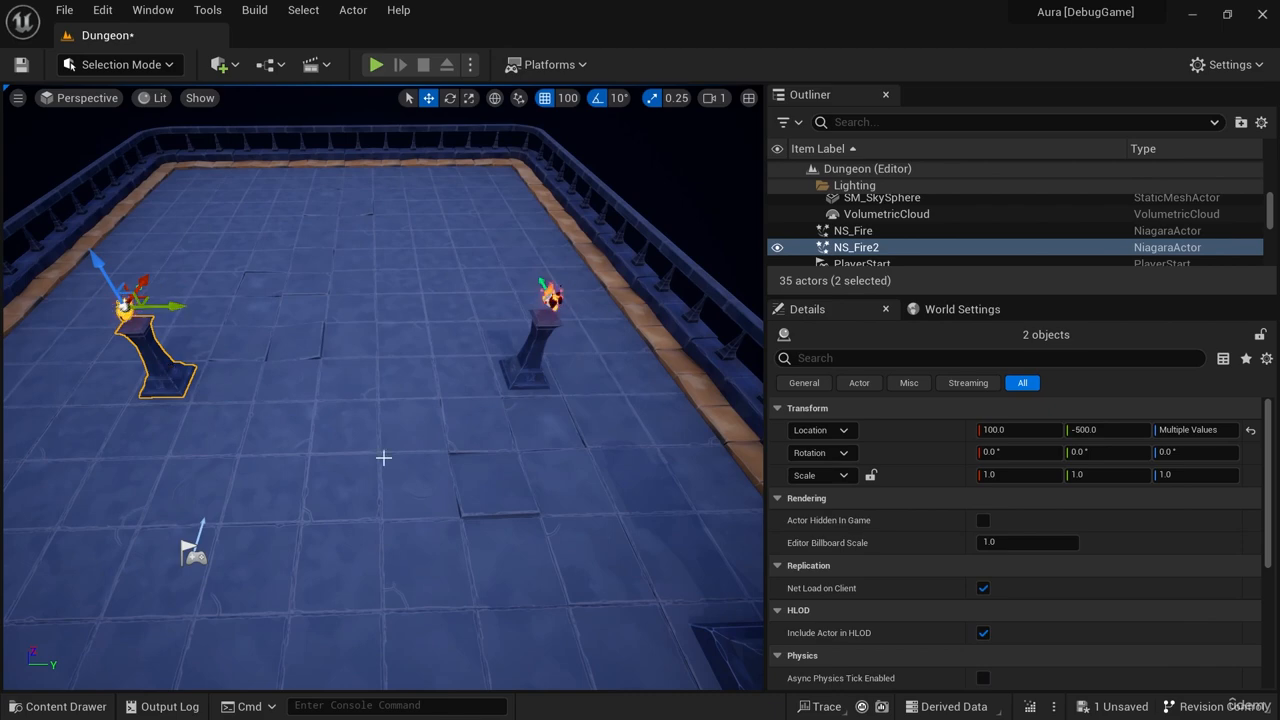
# Play-test the level by walking the character around the floor near the fire pillars, and stop the simulation.
pyautogui.moveTo(384, 458); pyautogui.dragTo(240, 400, button='right')
pyautogui.moveTo(431, 511); pyautogui.dragTo(465, 511, button='right')
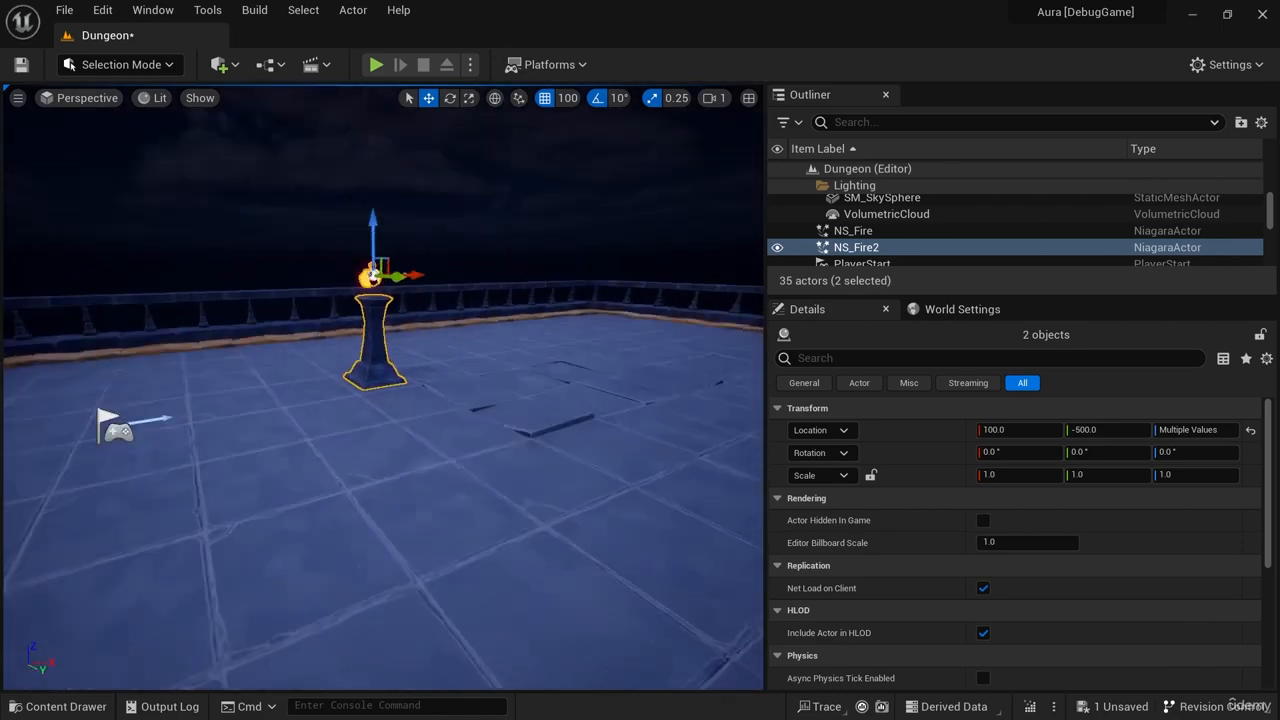
pyautogui.moveTo(336, 194); pyautogui.dragTo(420, 194, button='right')
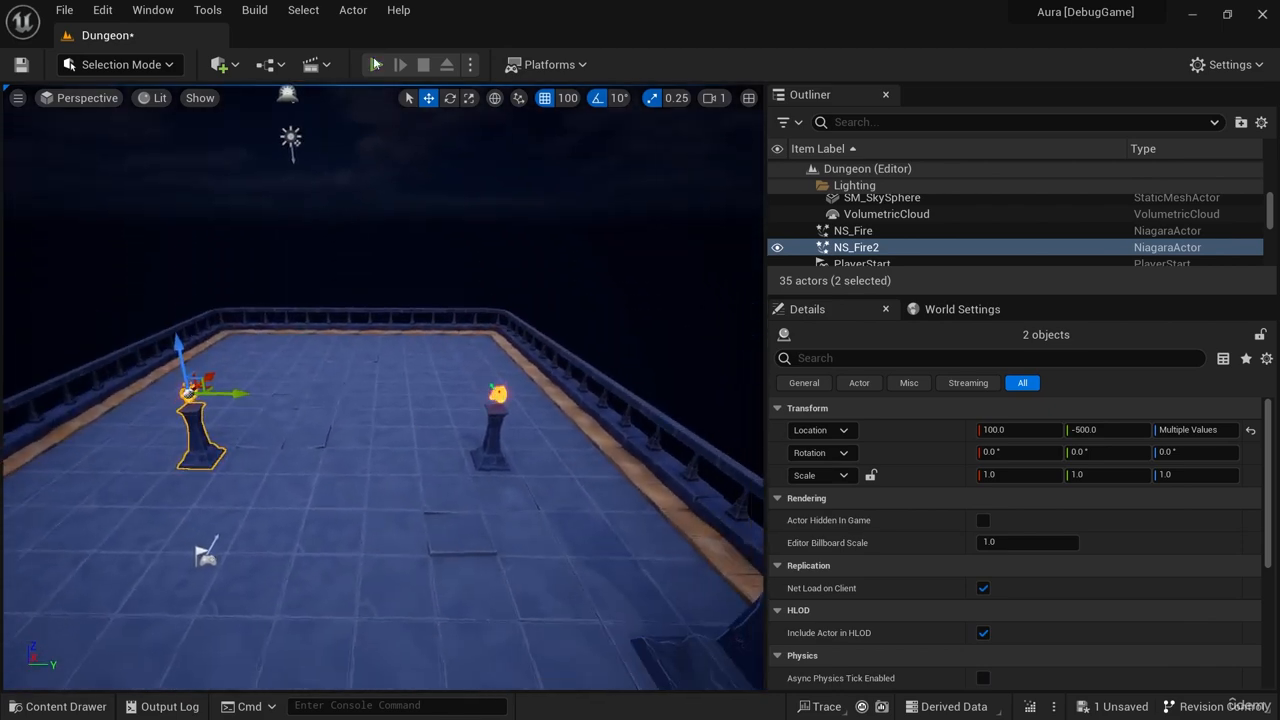
pyautogui.hotkey('alt', 'p')
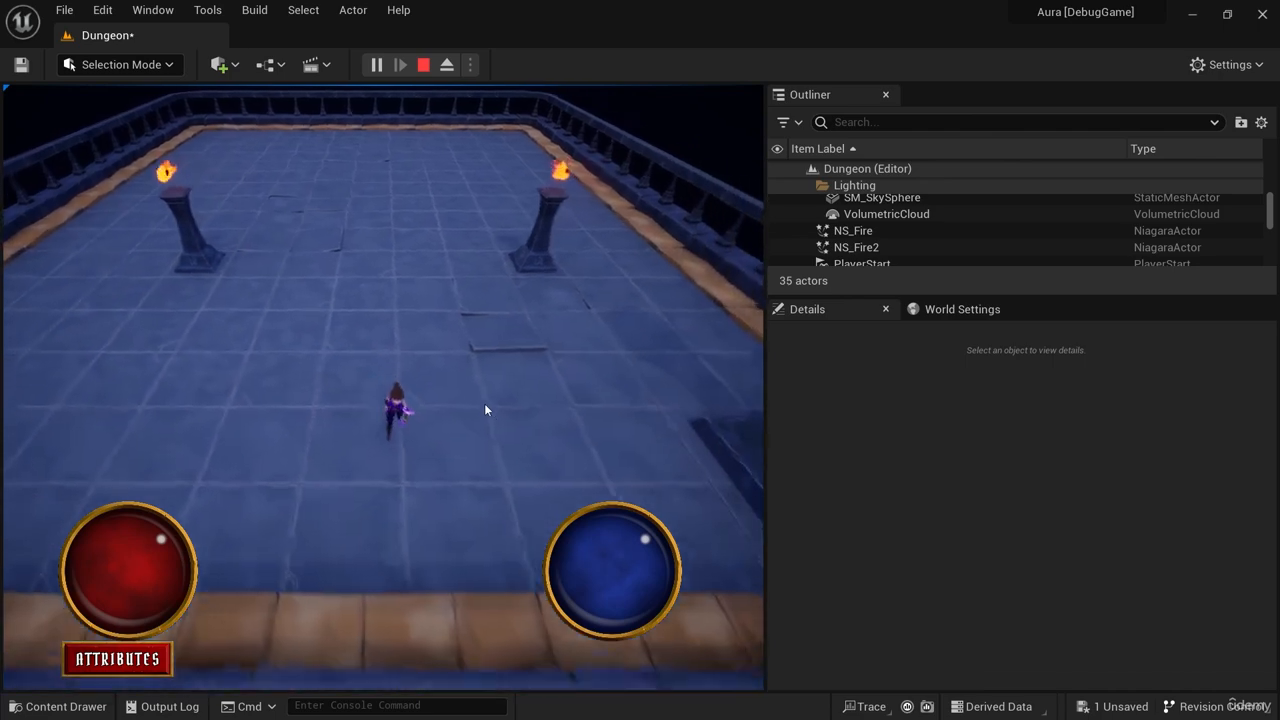
pyautogui.press('a')
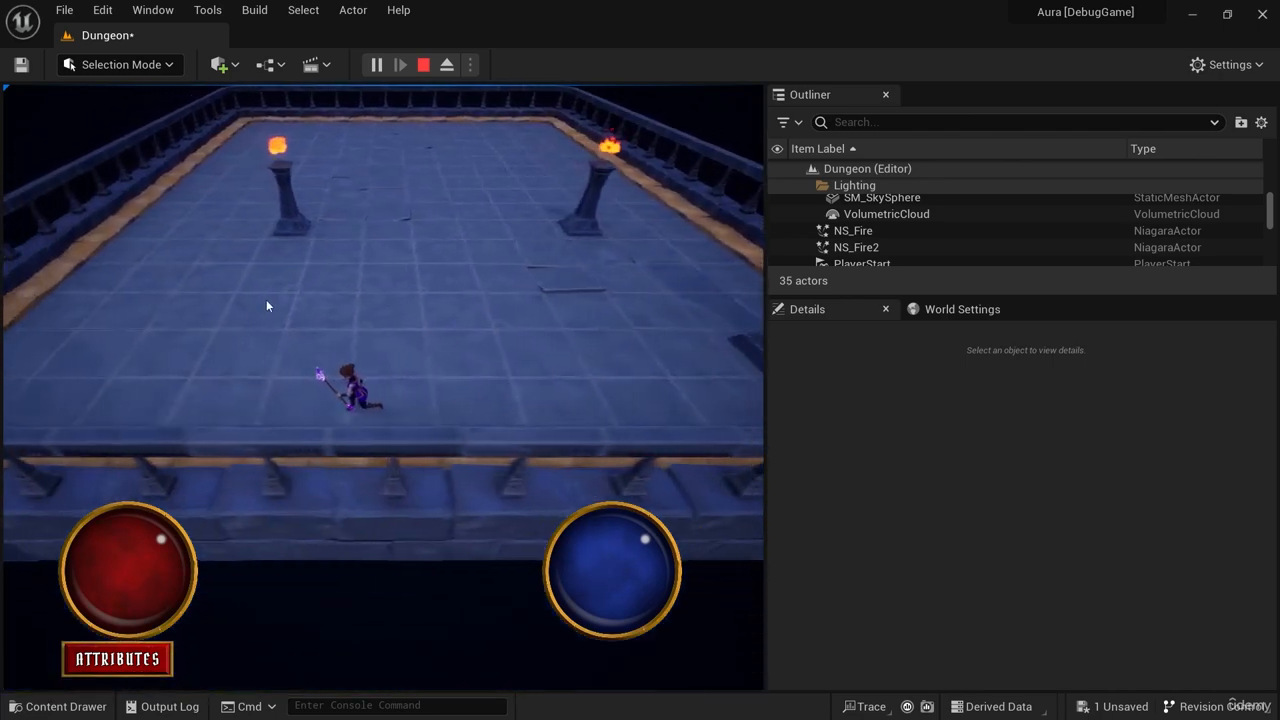
pyautogui.press('w')
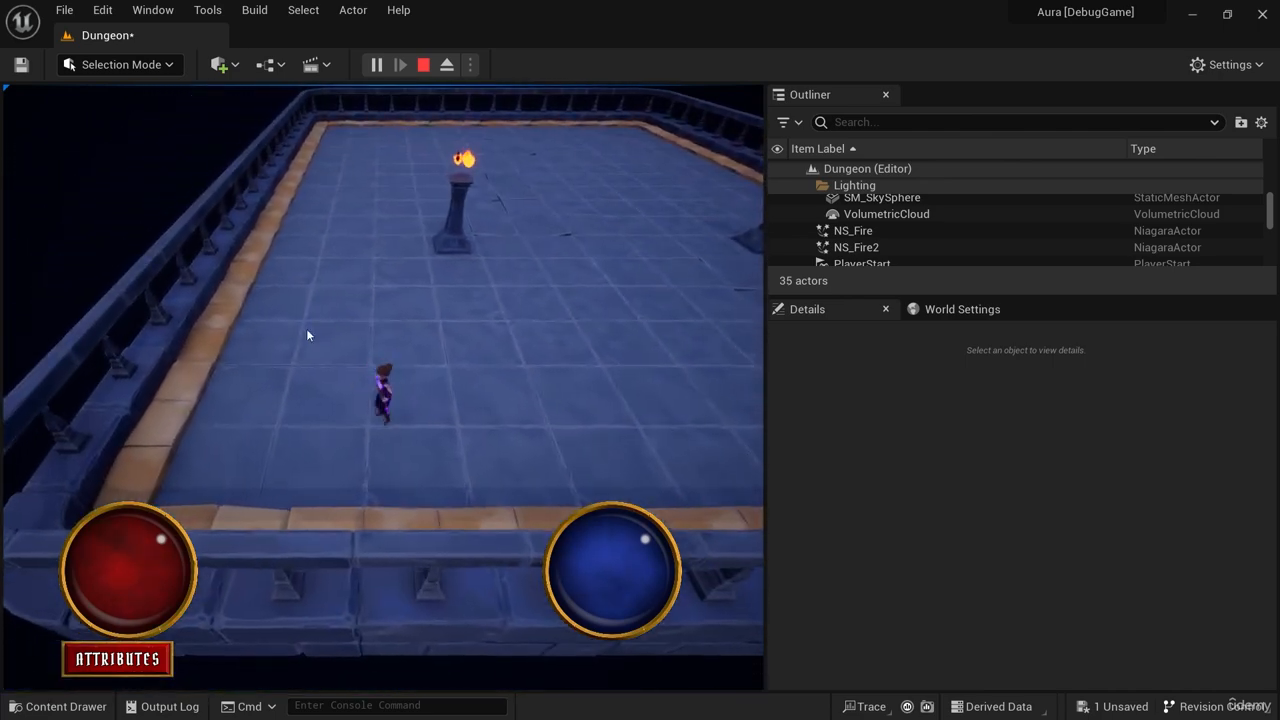
pyautogui.press('s')
pyautogui.press('w')
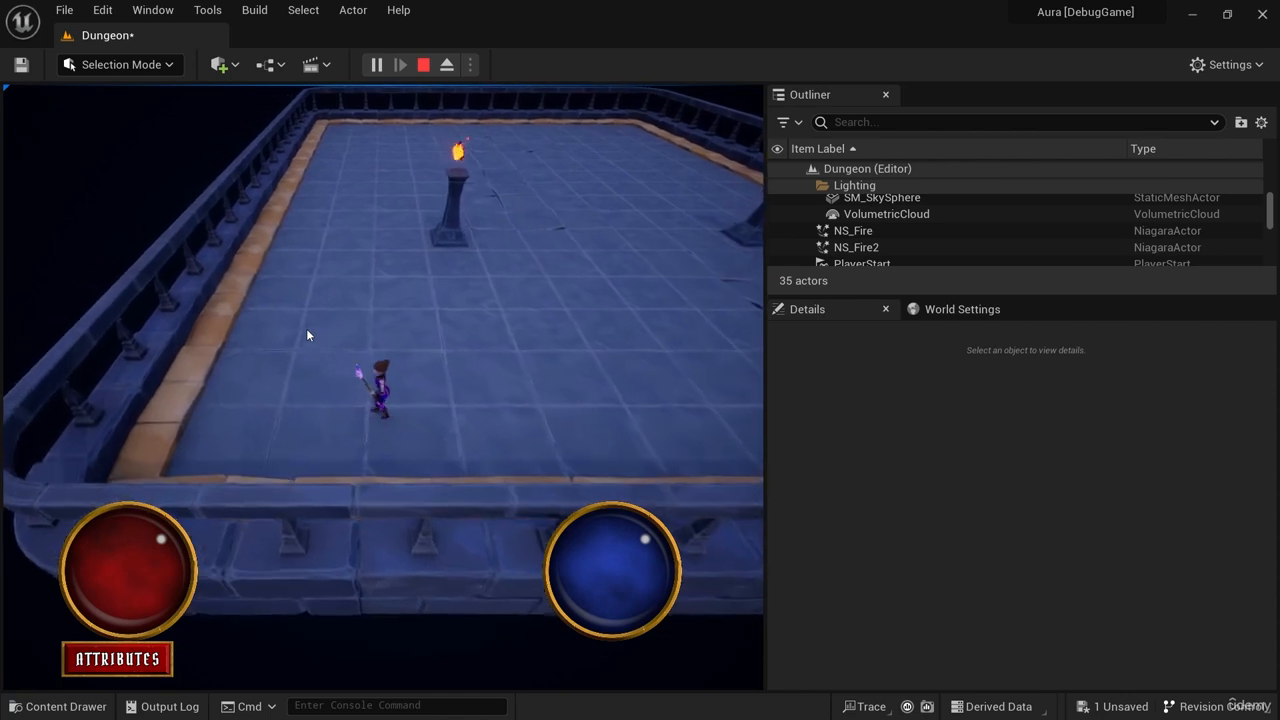
pyautogui.press('d')
pyautogui.press('a')
pyautogui.press('w')
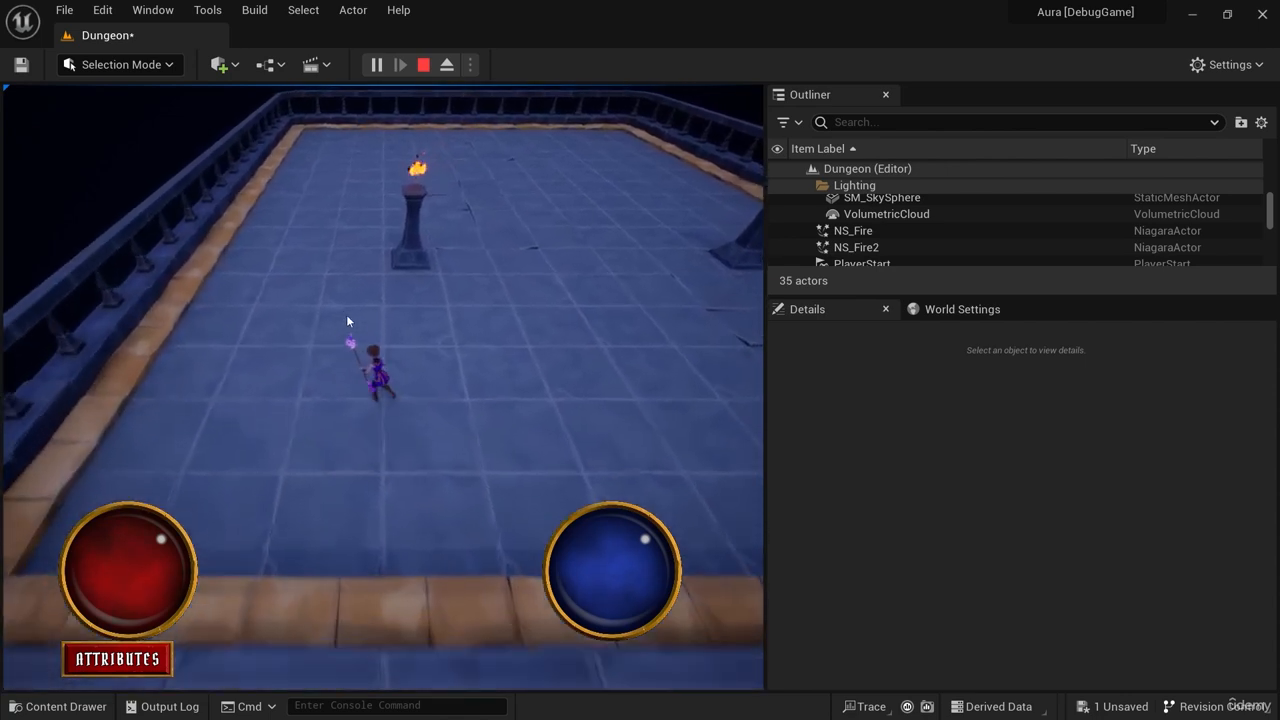
pyautogui.press('a')
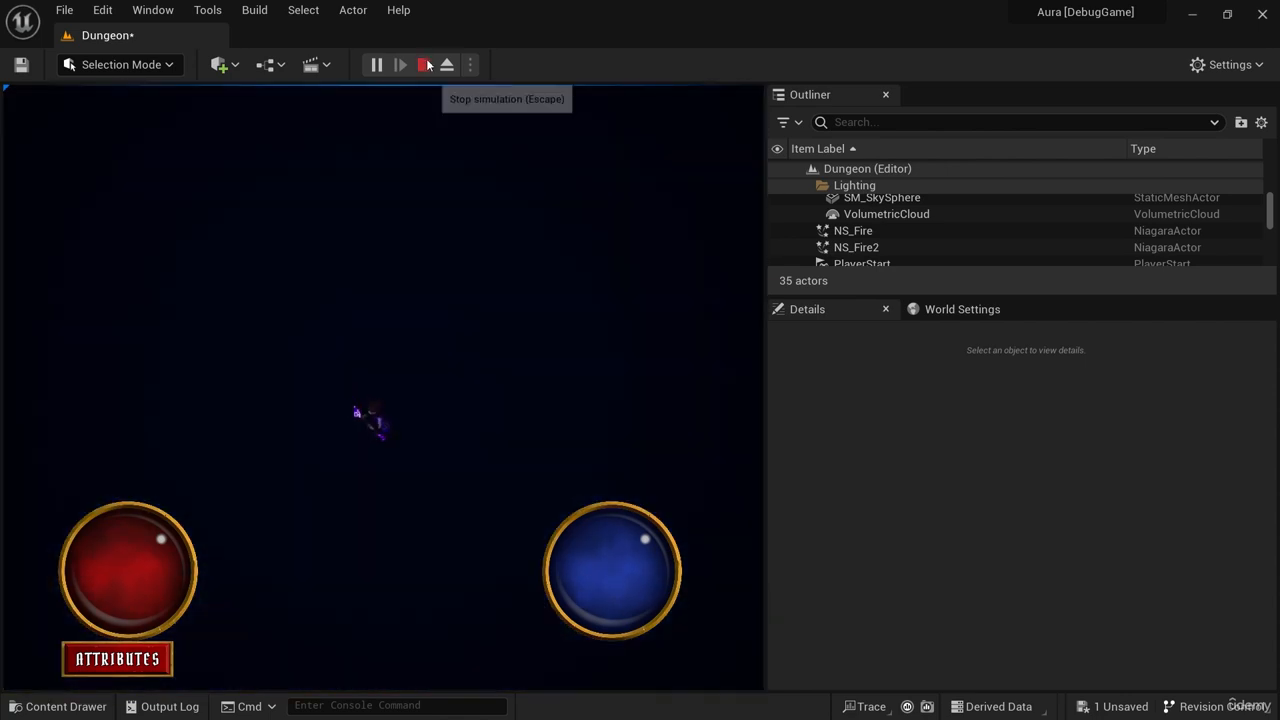
pyautogui.click(424, 65)
# Open the mesh of the SM_Tile_3x2 floor tile for editing and show its simple collision.
pyautogui.press('f')
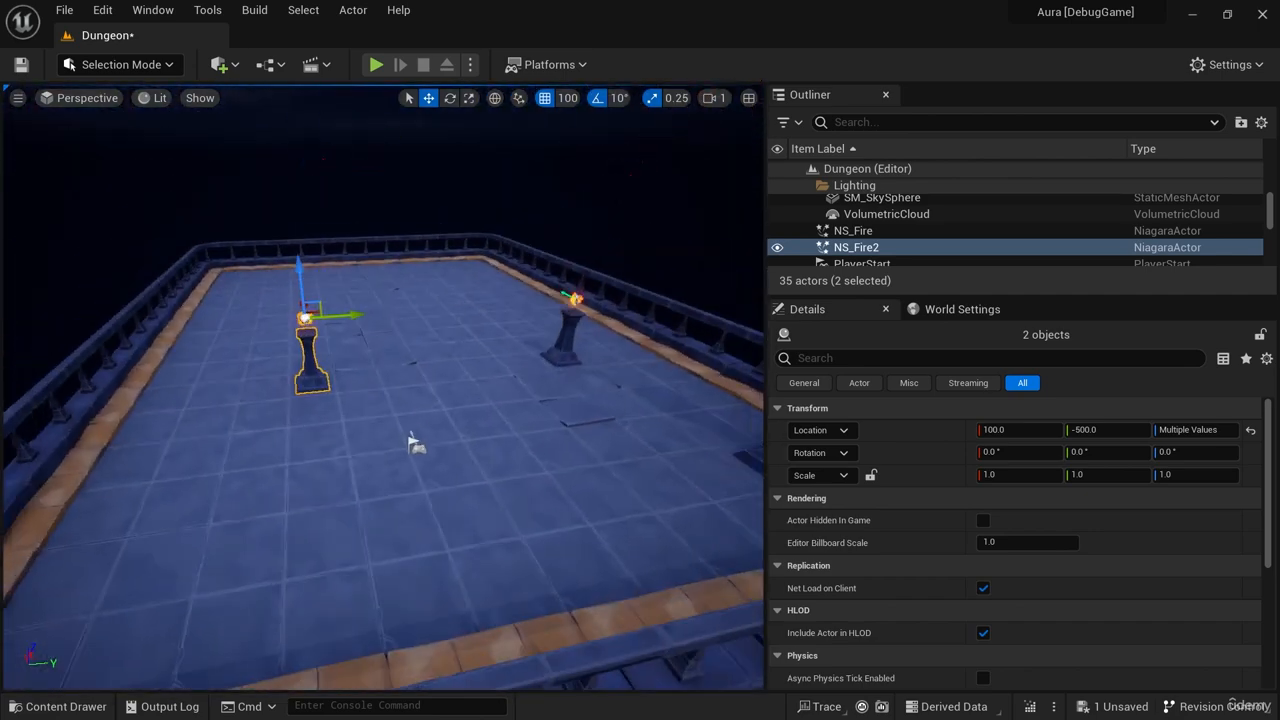
pyautogui.moveTo(384, 388); pyautogui.dragTo(290, 410, button='right')
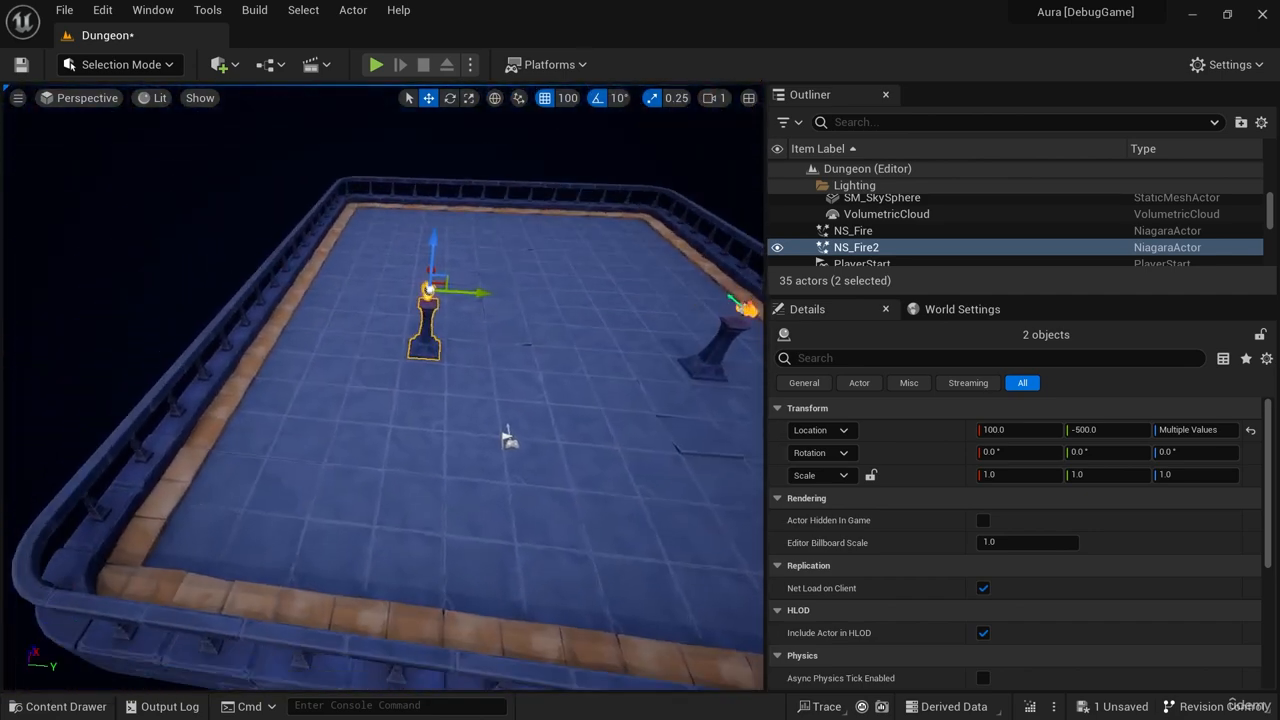
pyautogui.click(391, 409)
pyautogui.moveTo(391, 409); pyautogui.dragTo(398, 440, button='right')
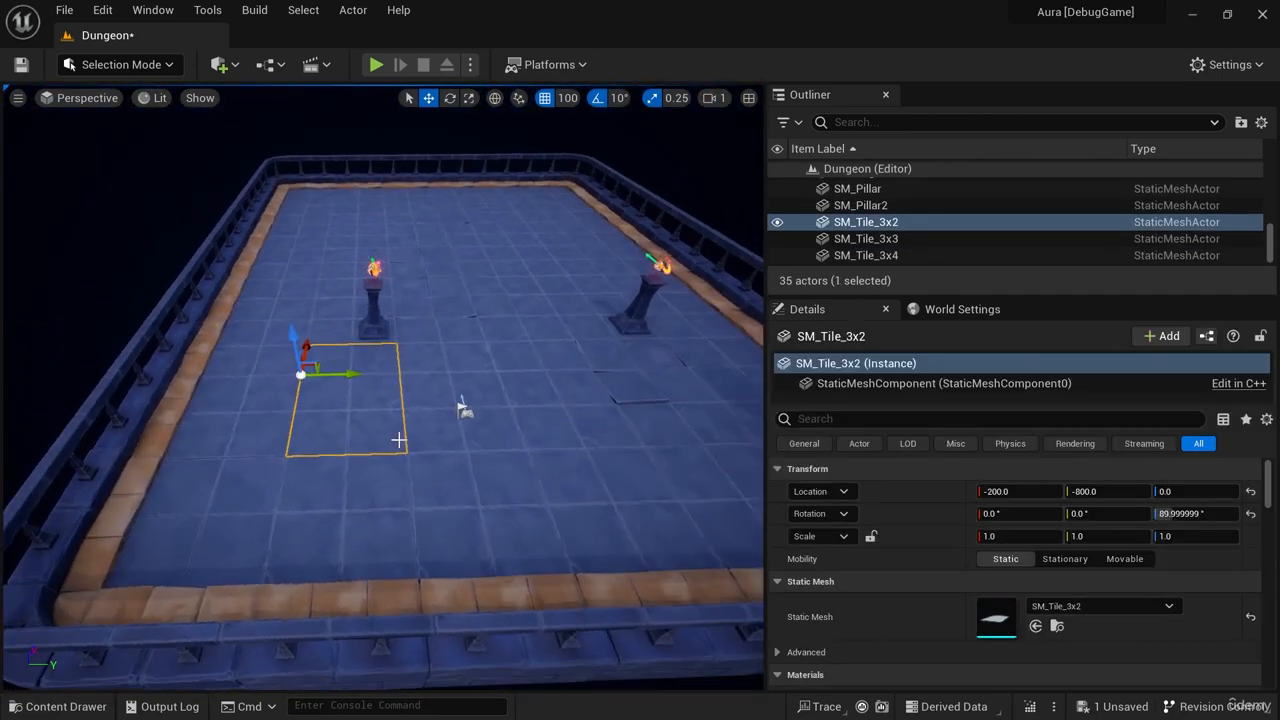
pyautogui.rightClick(345, 408)
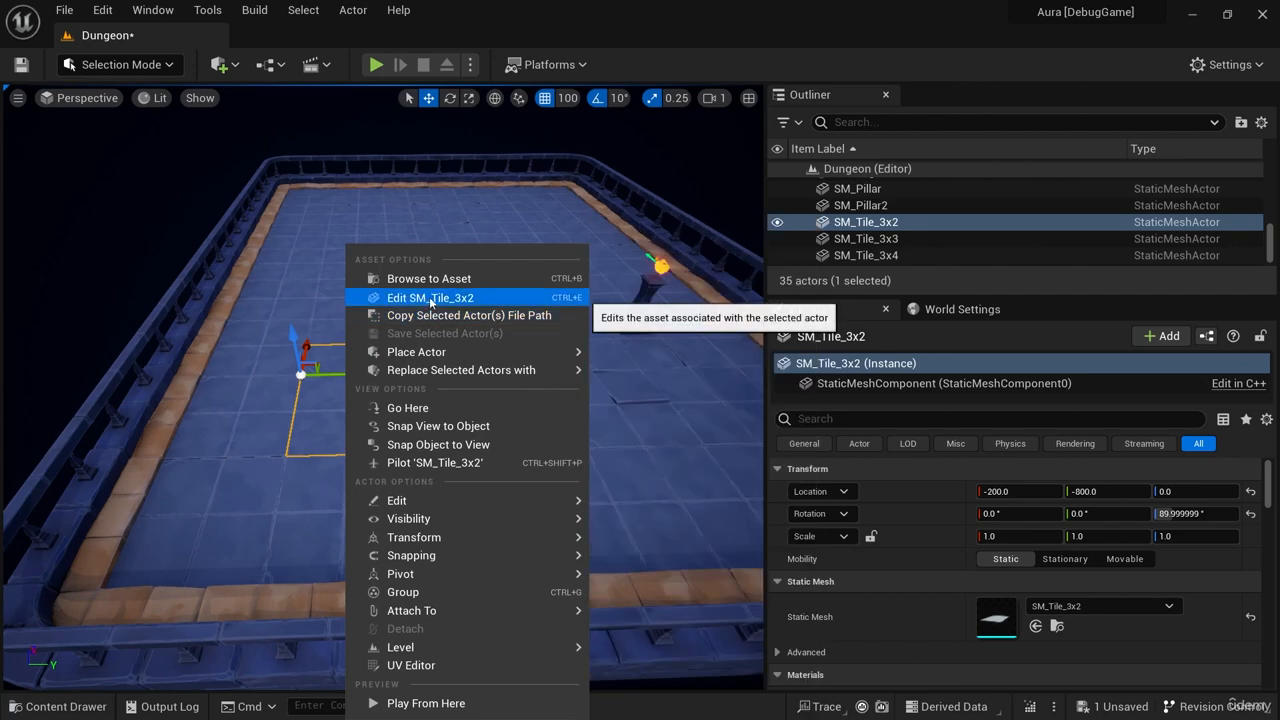
pyautogui.click(392, 295)
pyautogui.click(185, 99)
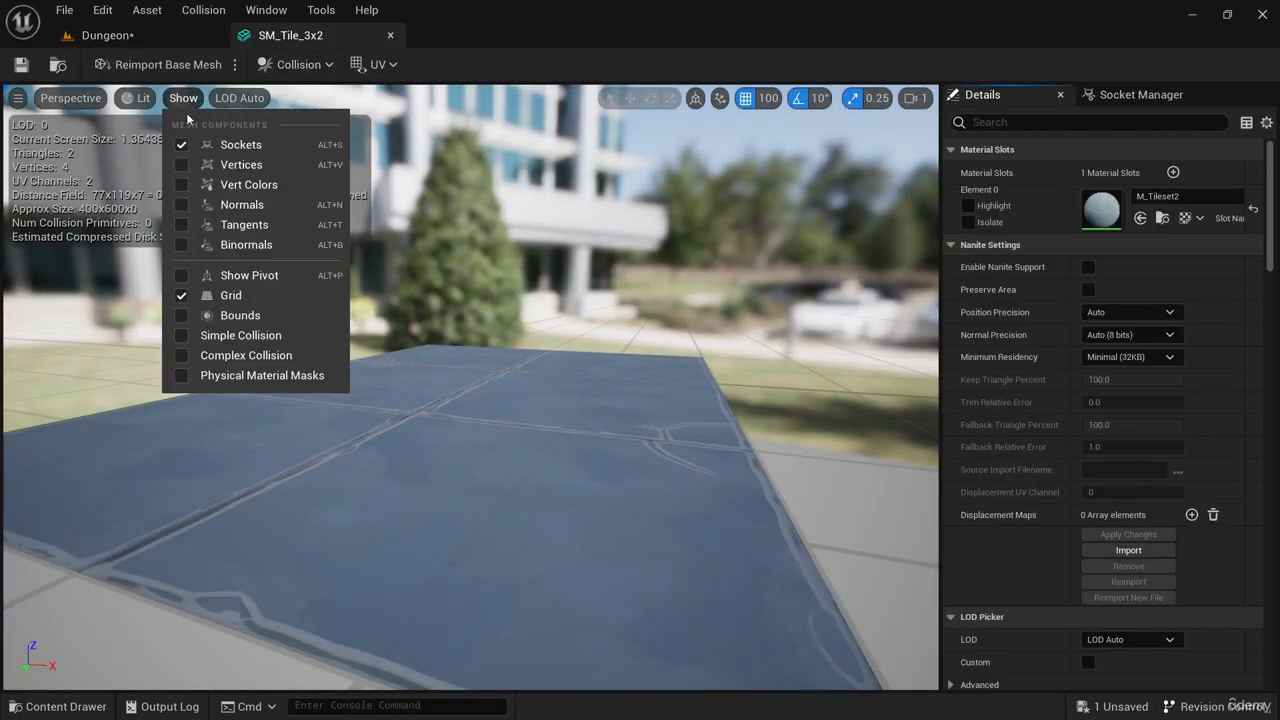
pyautogui.click(185, 343)
pyautogui.moveTo(557, 469); pyautogui.dragTo(552, 512, button='right')
# Add a box simplified collision to the SM_Tile_3x2 mesh.
pyautogui.click(203, 10)
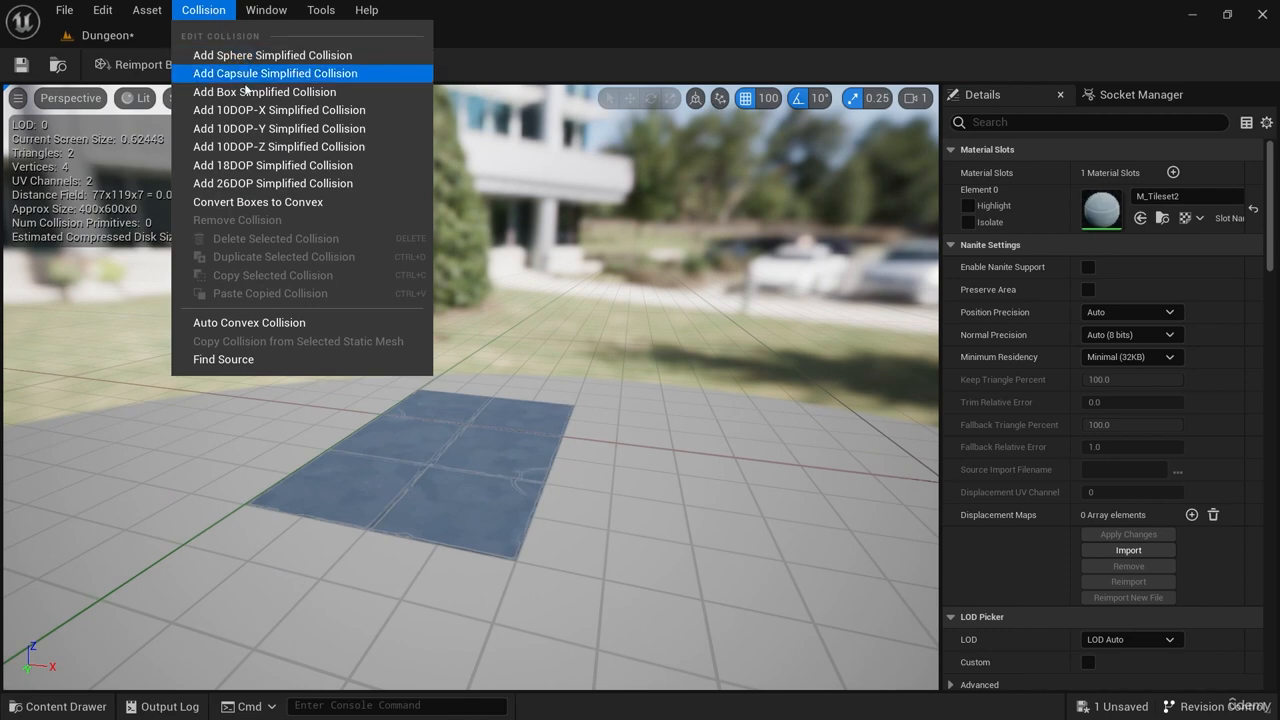
pyautogui.click(300, 94)
pyautogui.moveTo(528, 414); pyautogui.dragTo(522, 441, button='right')
# Open the SM_Corner mesh of the railing corner in the Dungeon level for editing and show its simple collision.
pyautogui.click(108, 36)
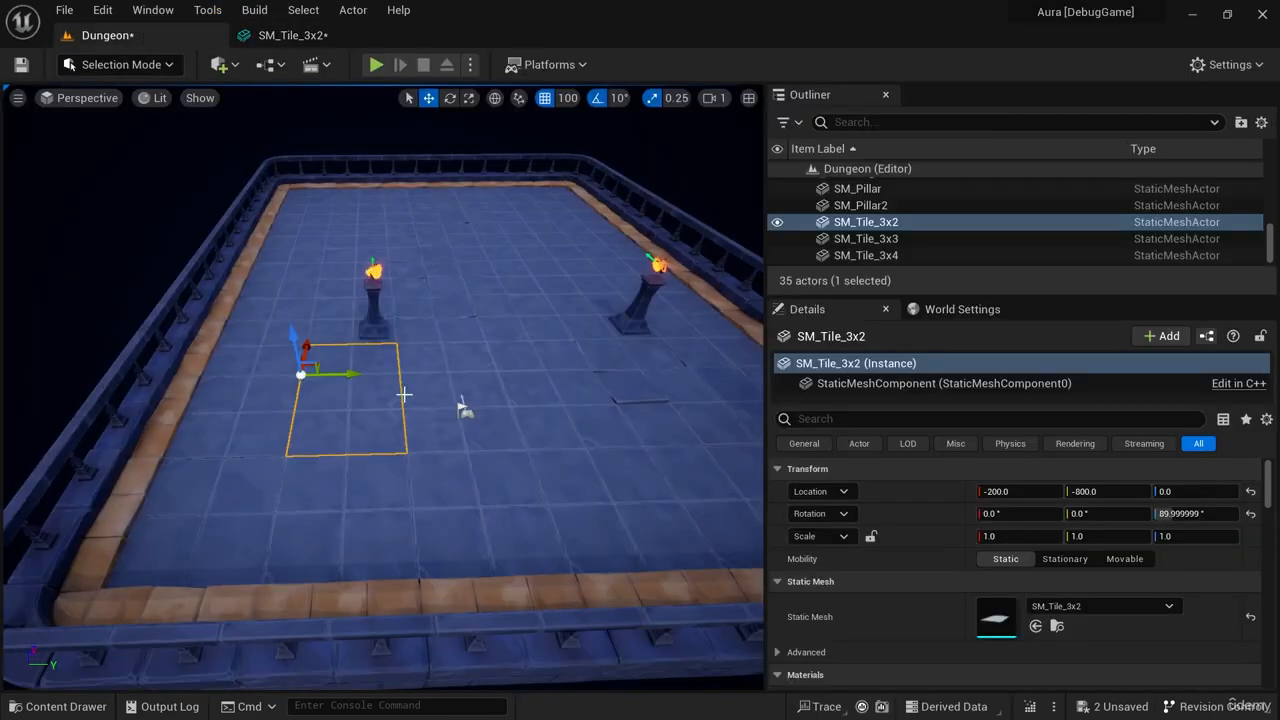
pyautogui.moveTo(546, 391); pyautogui.dragTo(498, 412, button='right')
pyautogui.click(269, 388)
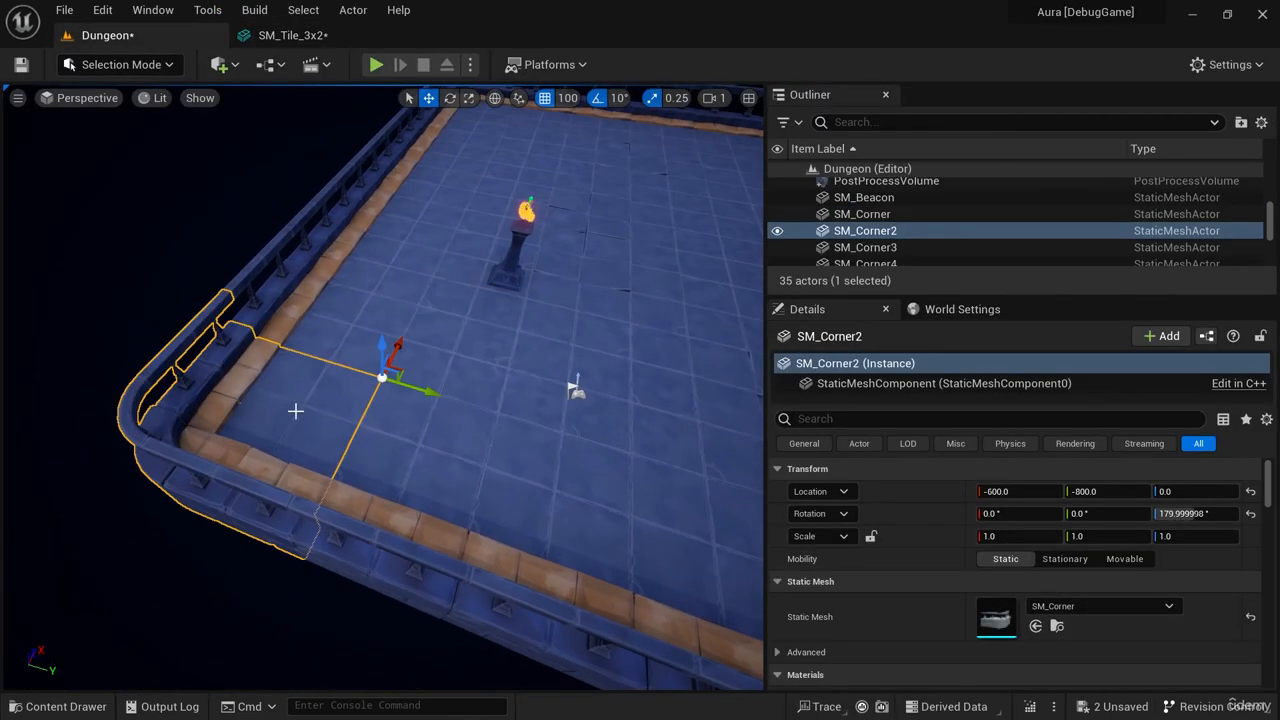
pyautogui.rightClick(295, 410)
pyautogui.click(375, 294)
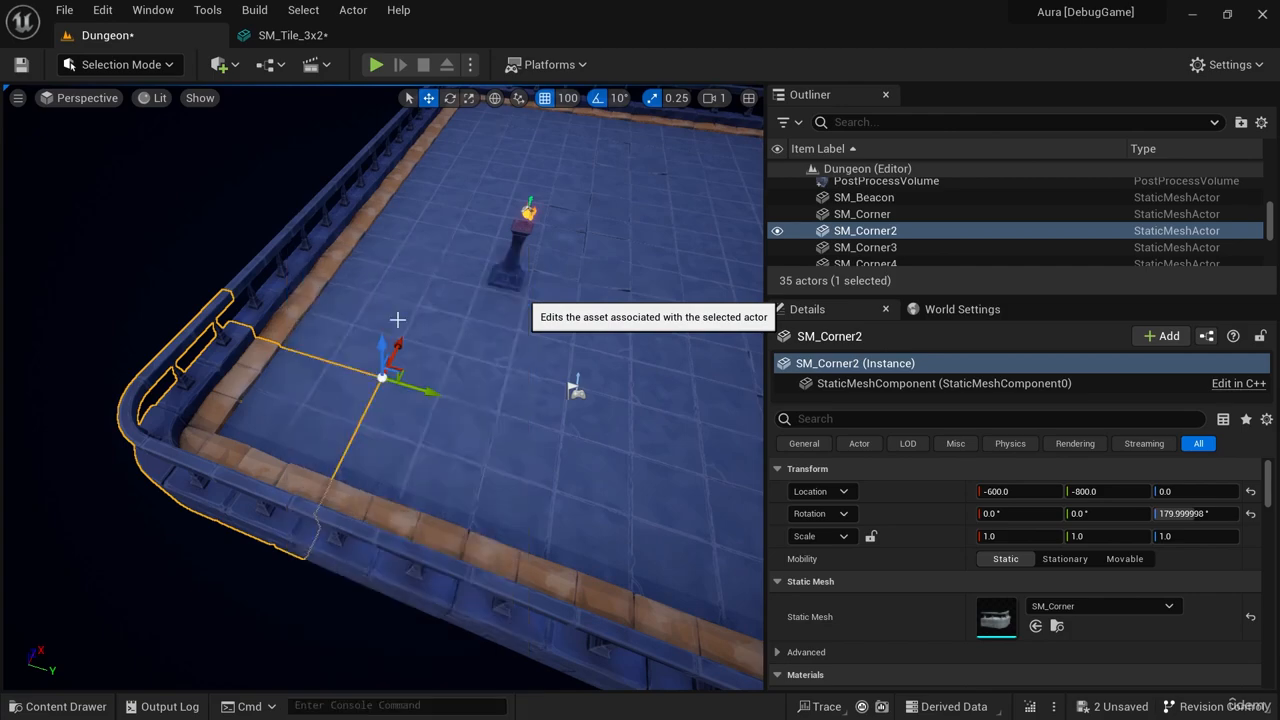
pyautogui.moveTo(535, 440); pyautogui.dragTo(552, 429, button='right')
pyautogui.click(184, 97)
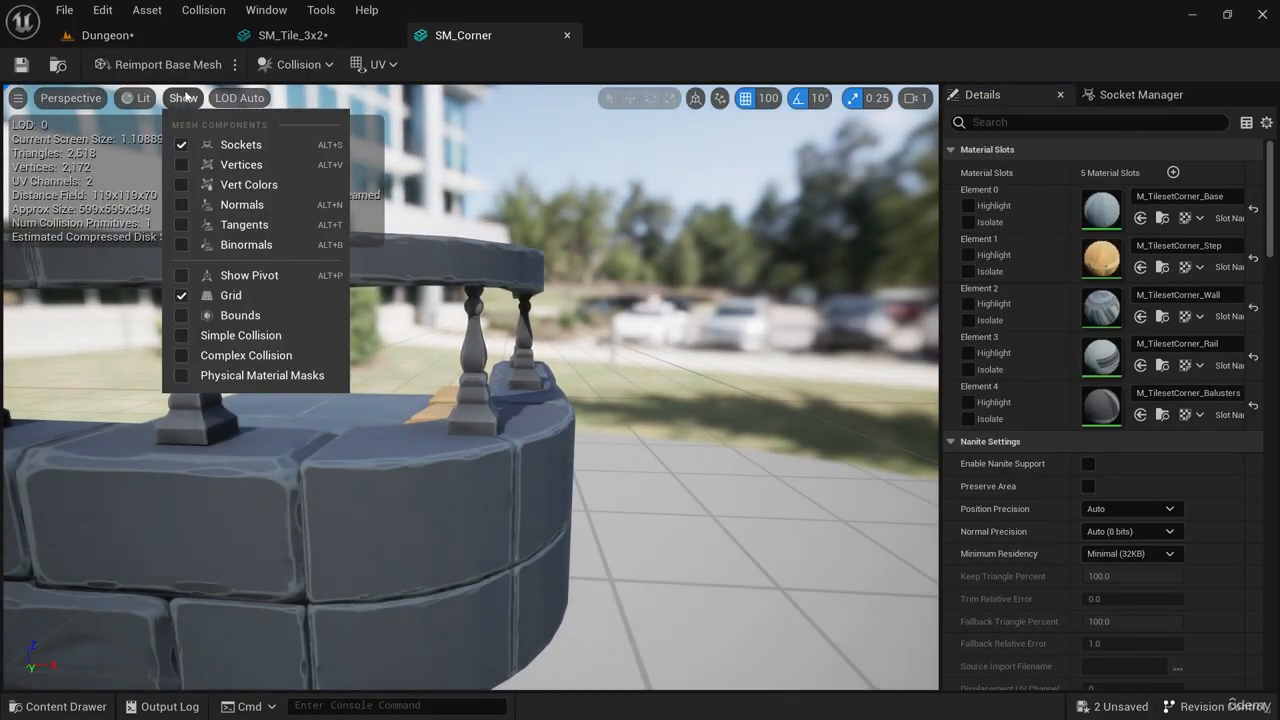
pyautogui.click(223, 335)
pyautogui.moveTo(290, 370); pyautogui.dragTo(518, 298, button='right')
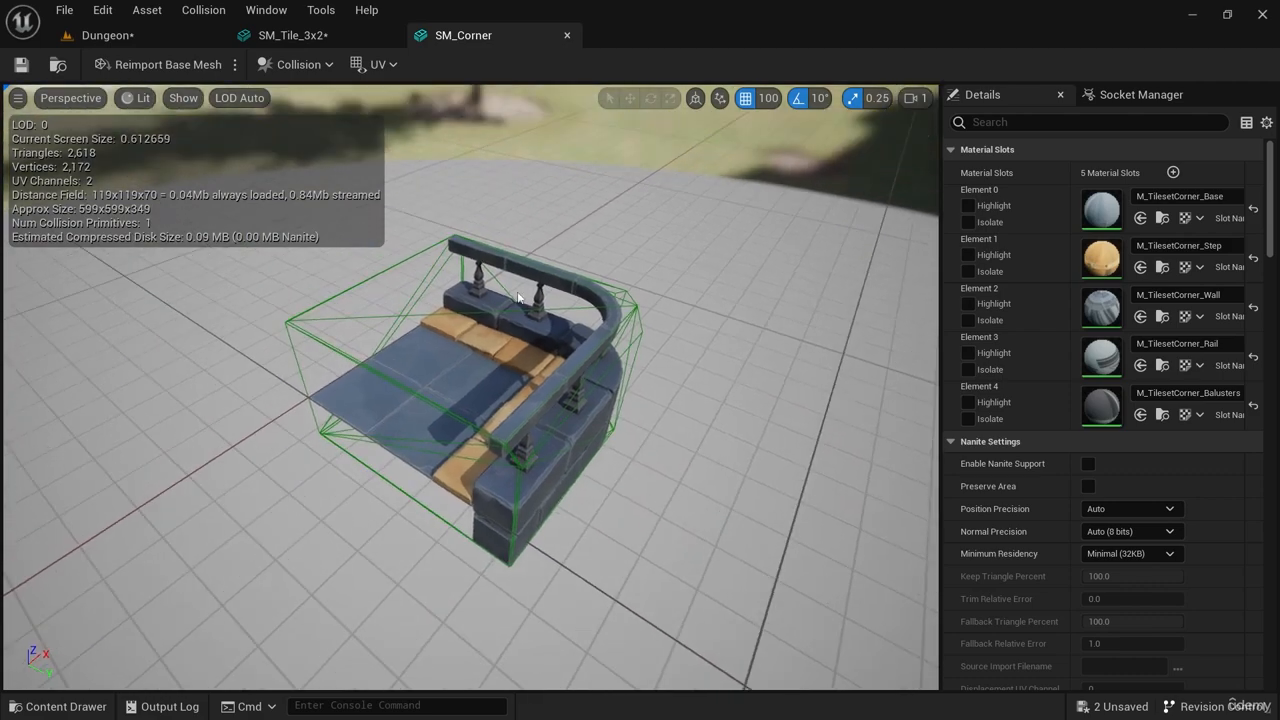
# Remove the existing collision from the SM_Corner mesh and filter its details for "comple".
pyautogui.click(204, 10)
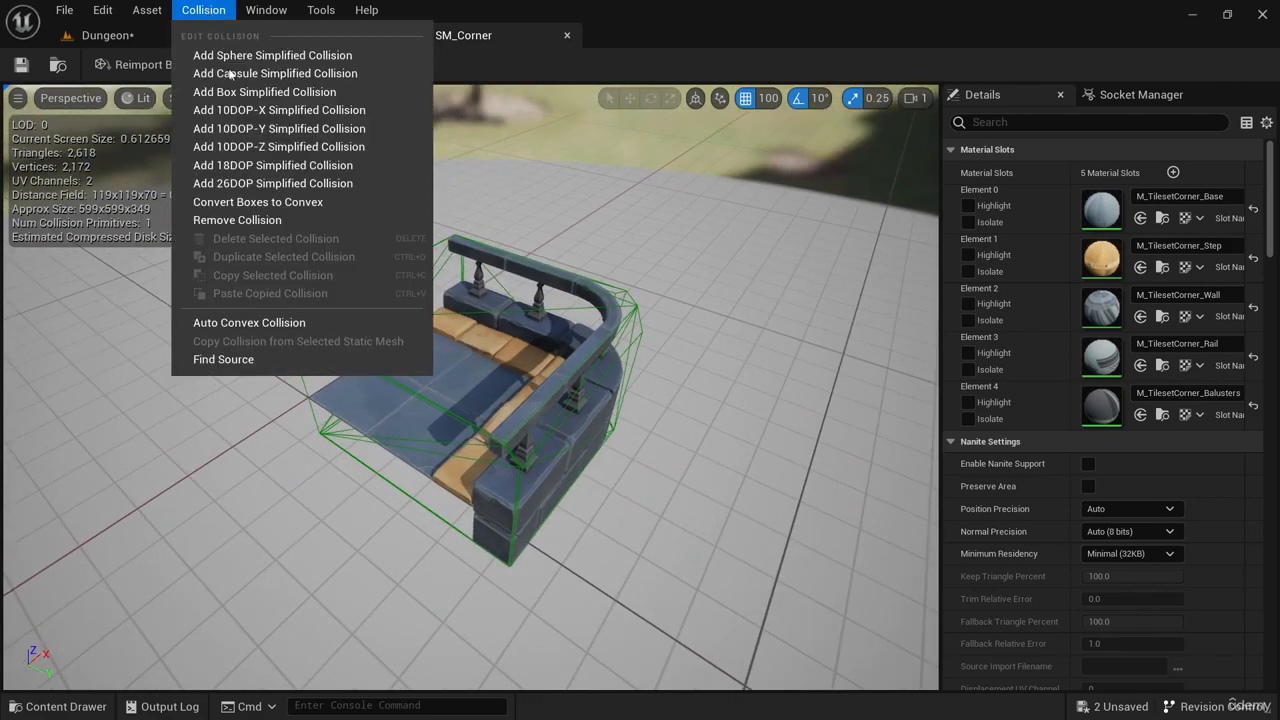
pyautogui.click(237, 220)
pyautogui.moveTo(500, 470); pyautogui.dragTo(564, 468, button='right')
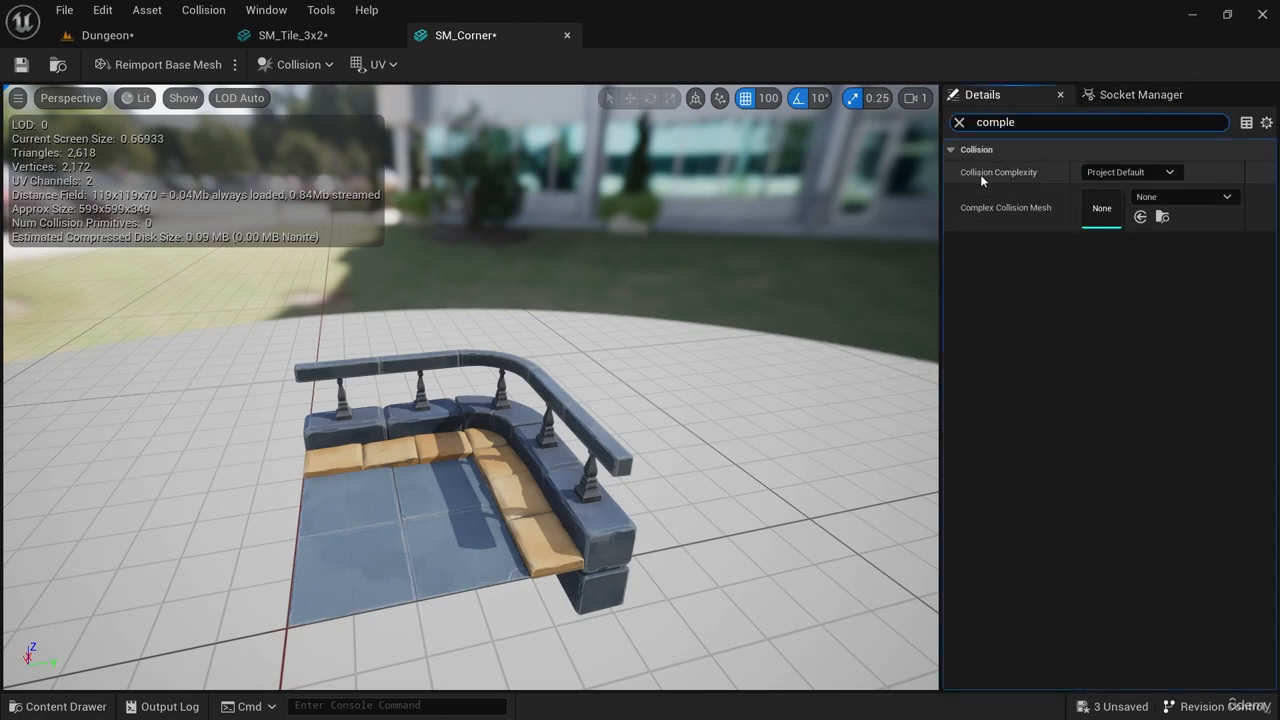
# Examine the Collision Complexity options of the SM_Corner mesh, including Use Complex Collision As Simple, without changing the setting.
pyautogui.click(1100, 172)
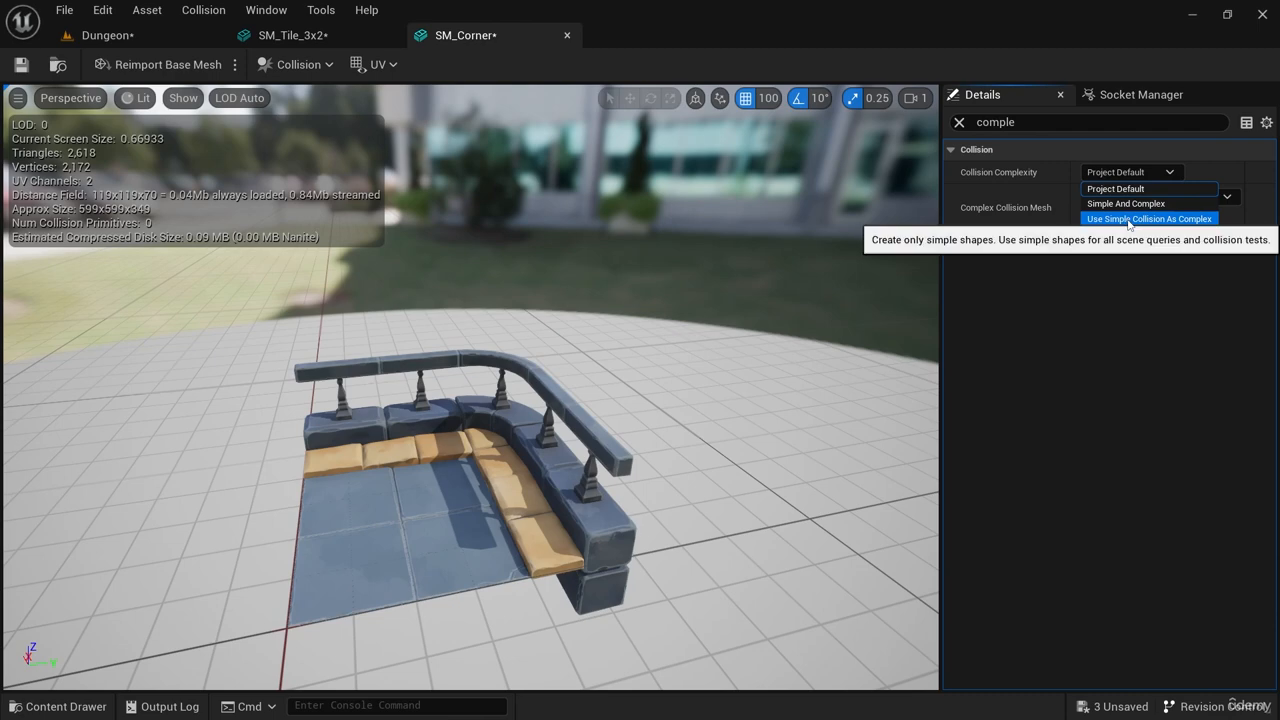
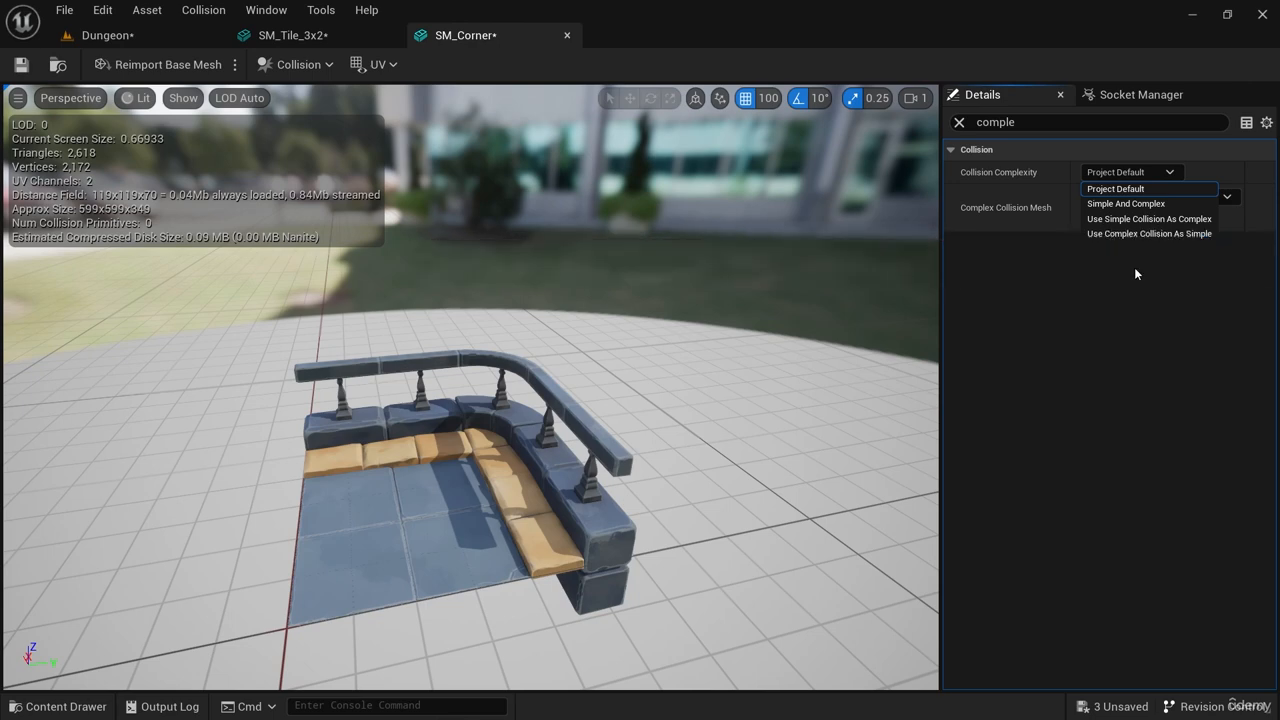
pyautogui.moveTo(733, 470)
pyautogui.mouseDown(button='right')
pyautogui.moveTo(690, 468)
pyautogui.moveTo(712, 485)
pyautogui.moveTo(737, 470)
pyautogui.mouseUp(button='right')
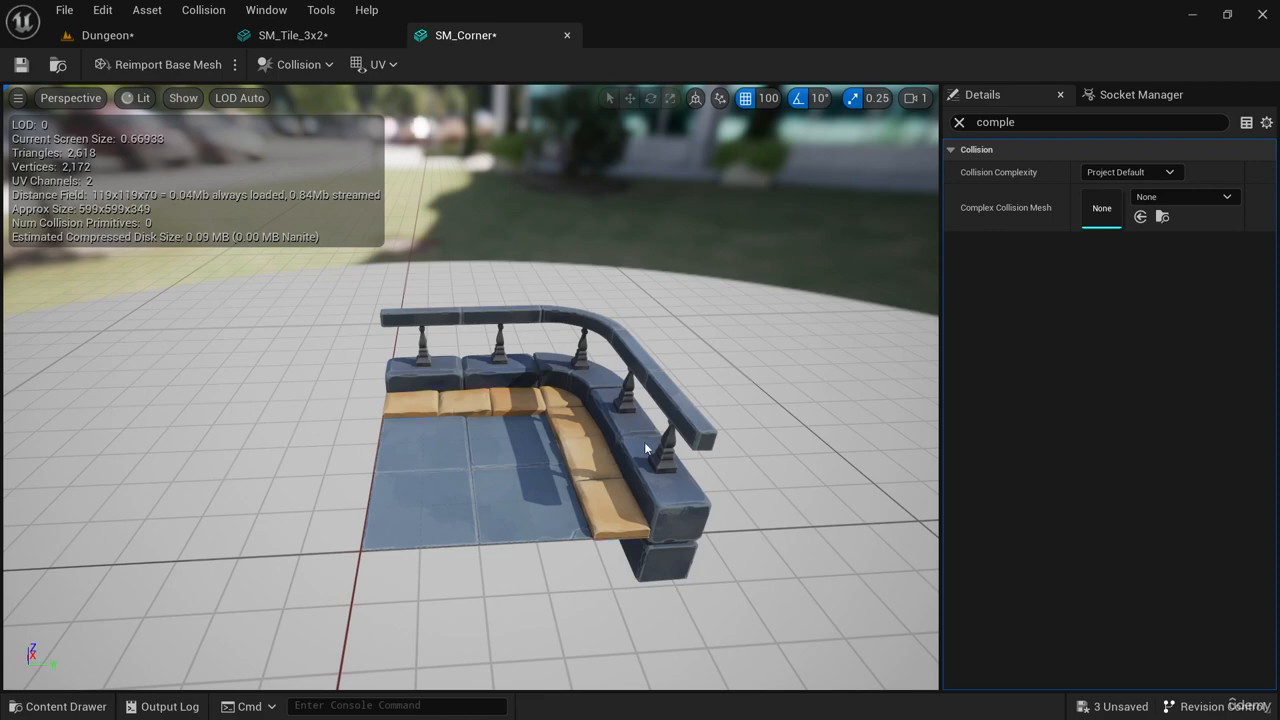
pyautogui.click(1145, 172)
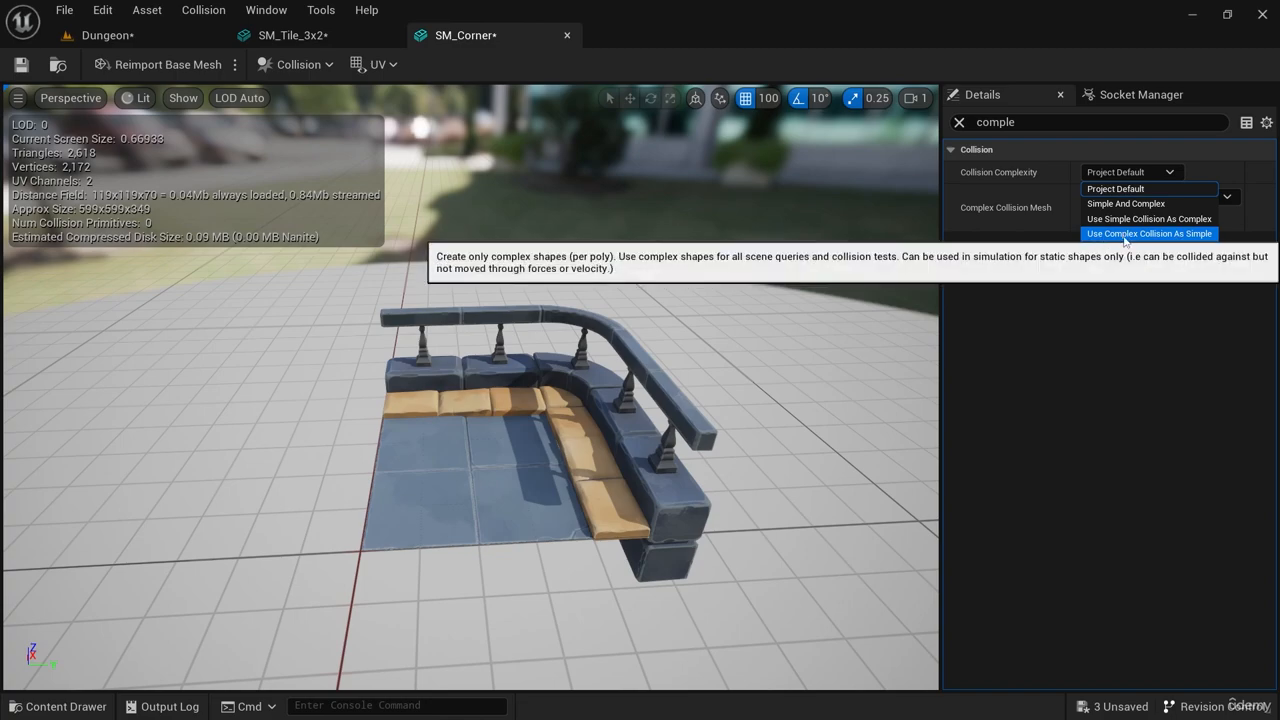
pyautogui.moveTo(750, 400); pyautogui.dragTo(772, 425, button='right')
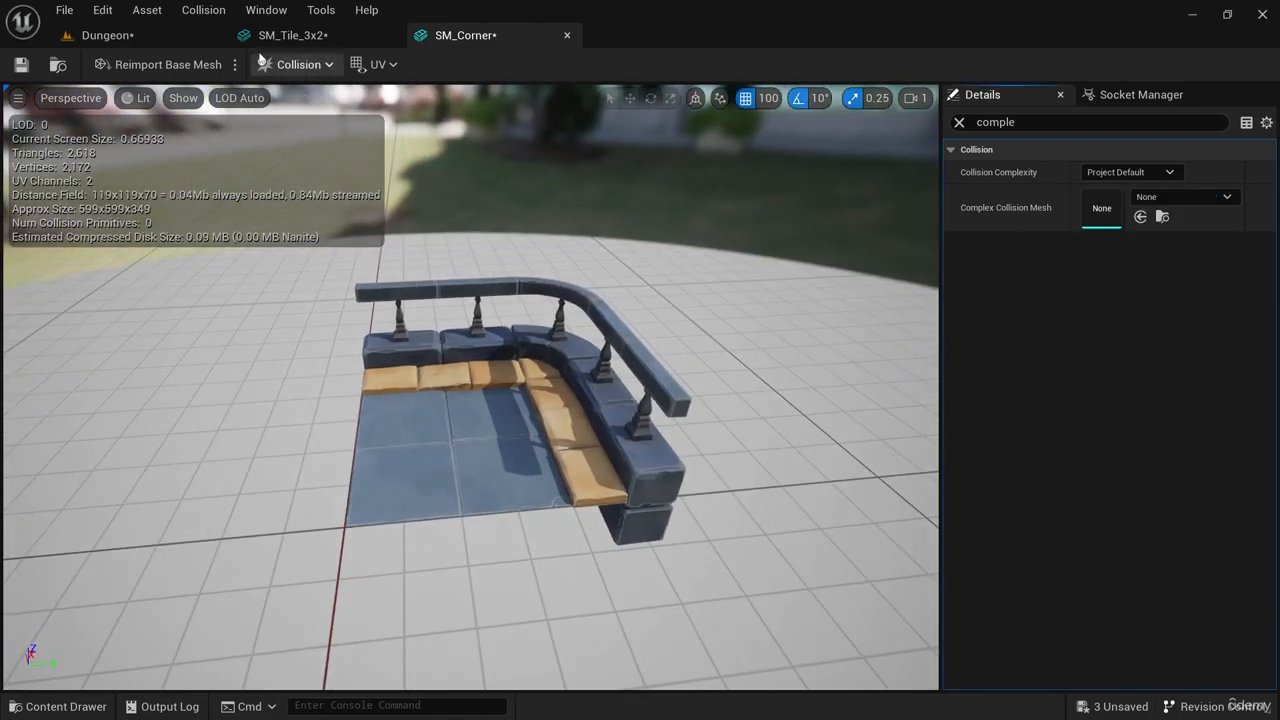
pyautogui.click(203, 10)
pyautogui.click(618, 475)
pyautogui.moveTo(657, 391)
pyautogui.mouseDown(button='right')
pyautogui.moveTo(664, 372)
pyautogui.moveTo(672, 384)
pyautogui.moveTo(657, 391)
pyautogui.mouseUp(button='right')
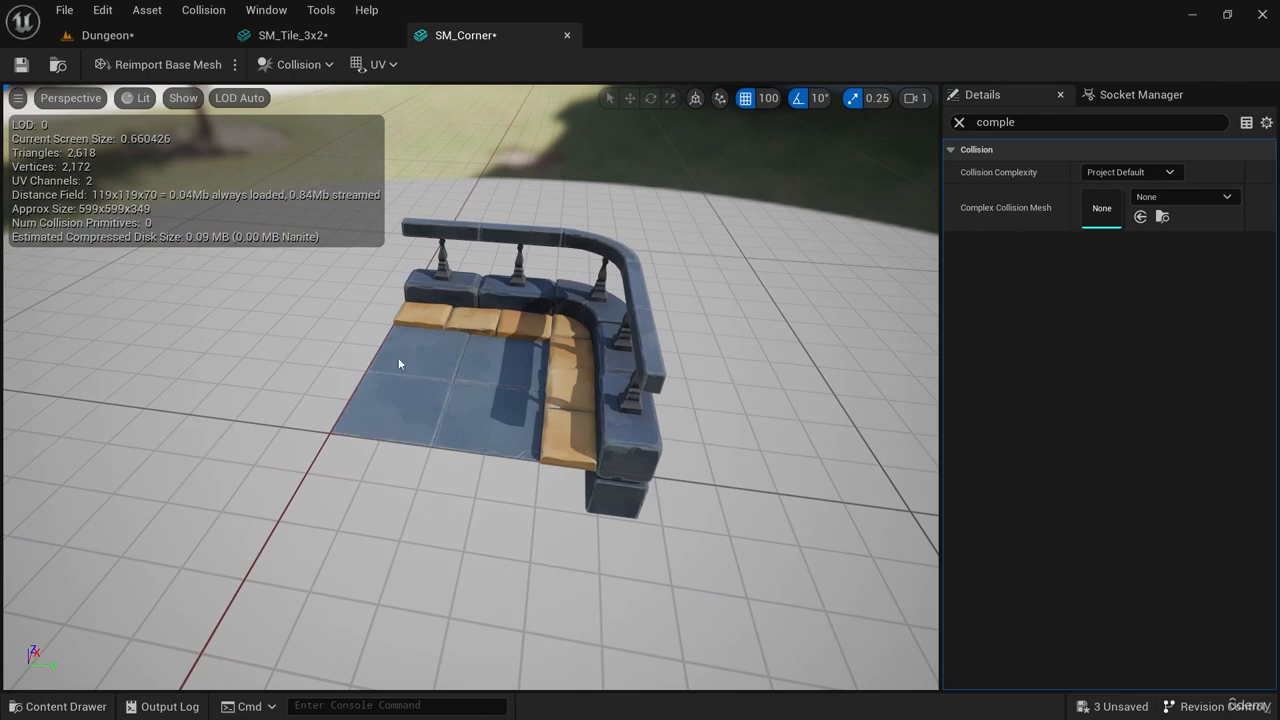
pyautogui.moveTo(458, 404); pyautogui.dragTo(410, 325, button='right')
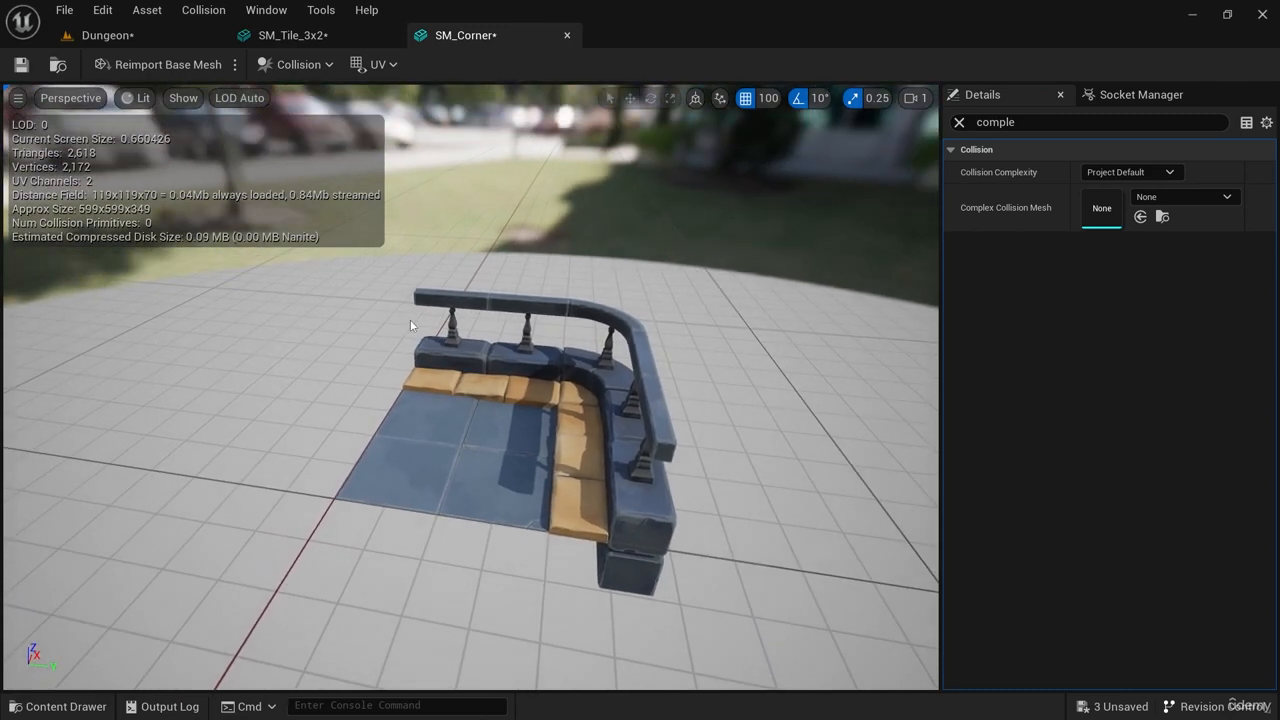
# Add a box simplified collision to SM_Corner and scale it vertically into a thin slab, with scale snapping turned off.
pyautogui.click(203, 10)
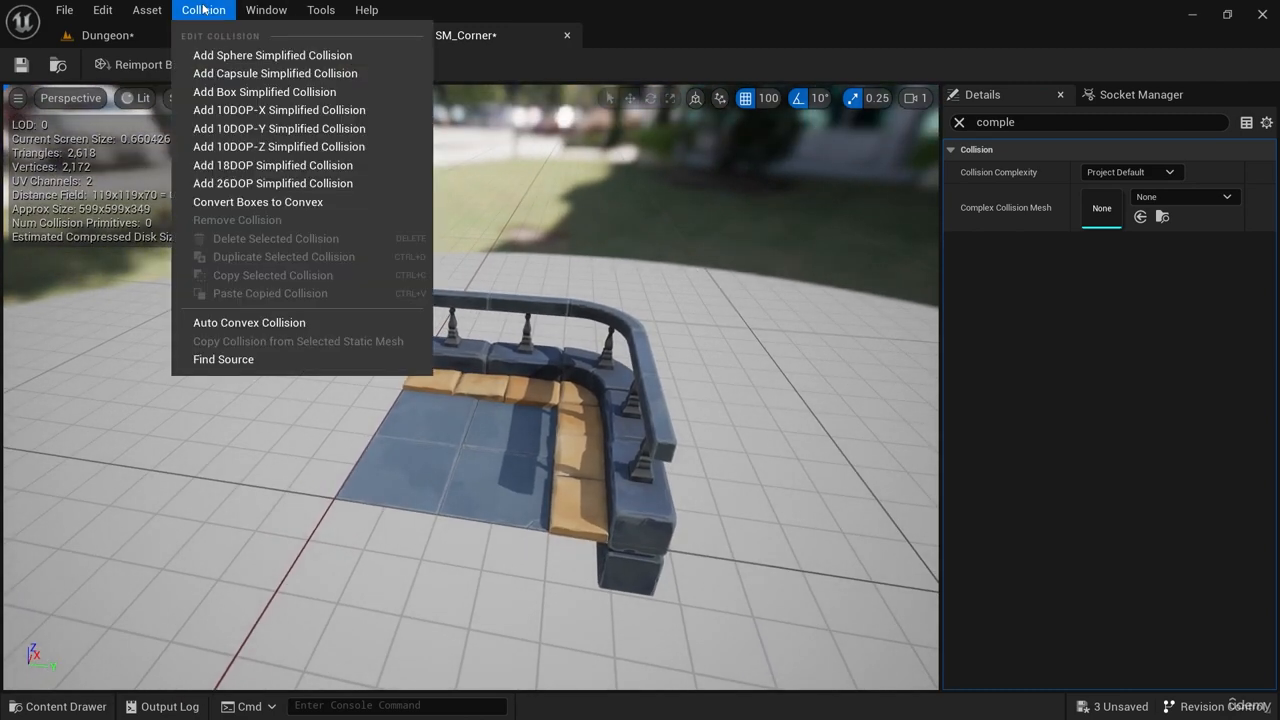
pyautogui.click(262, 94)
pyautogui.moveTo(608, 509); pyautogui.dragTo(616, 420, button='right')
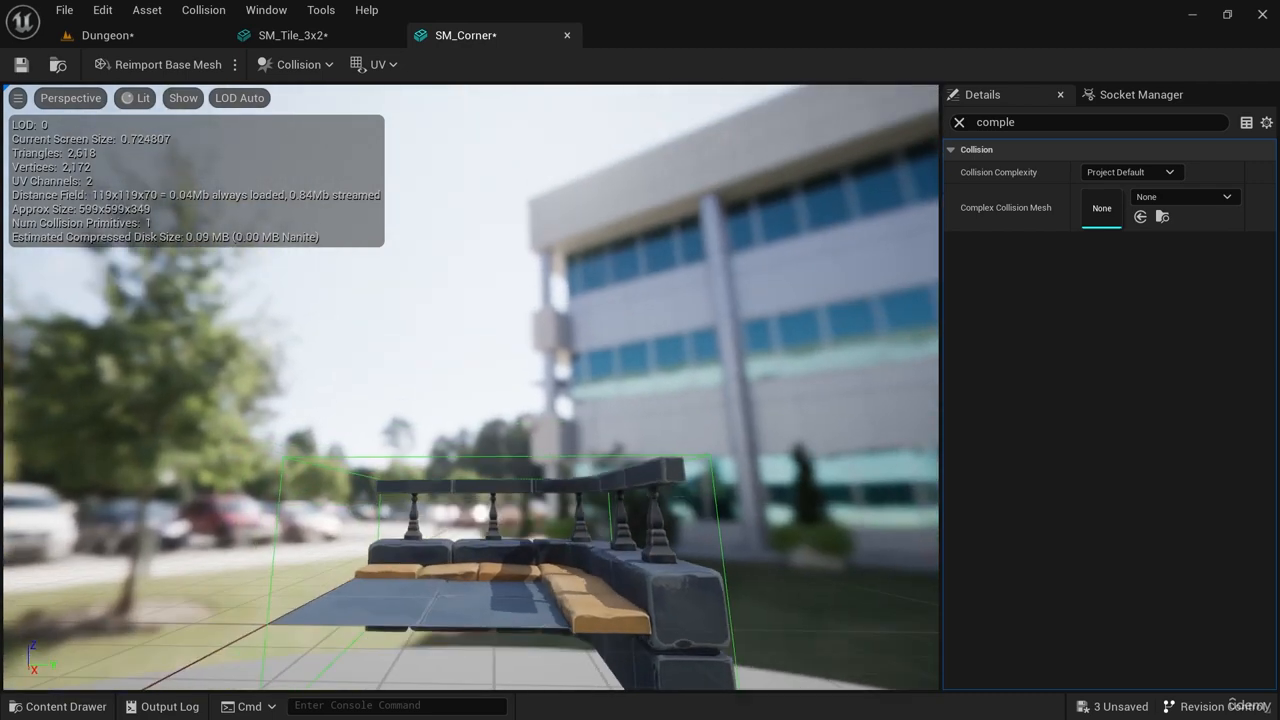
pyautogui.moveTo(672, 497); pyautogui.dragTo(665, 464, button='right')
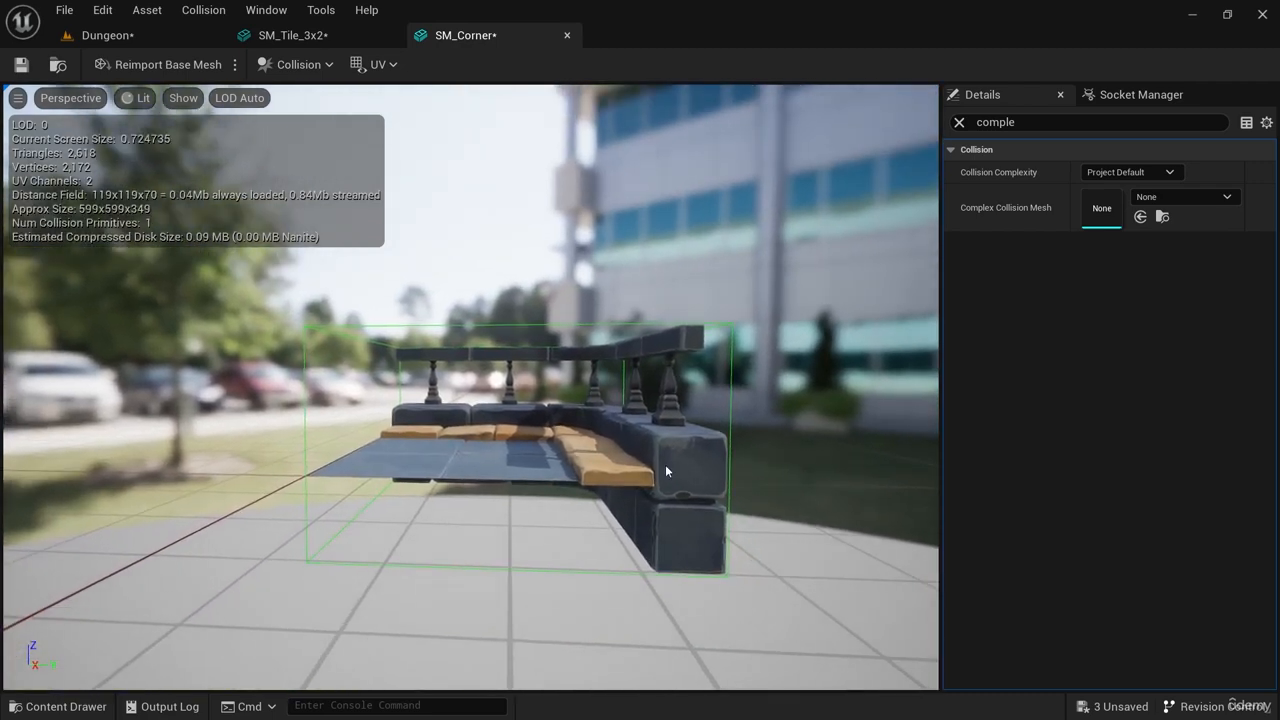
pyautogui.click(665, 464)
pyautogui.moveTo(507, 379); pyautogui.dragTo(511, 410)
pyautogui.click(856, 101)
# Lower the thin collision slab with grid snapping off until its upper face lines up with the corner's tiled floor.
pyautogui.press('e')
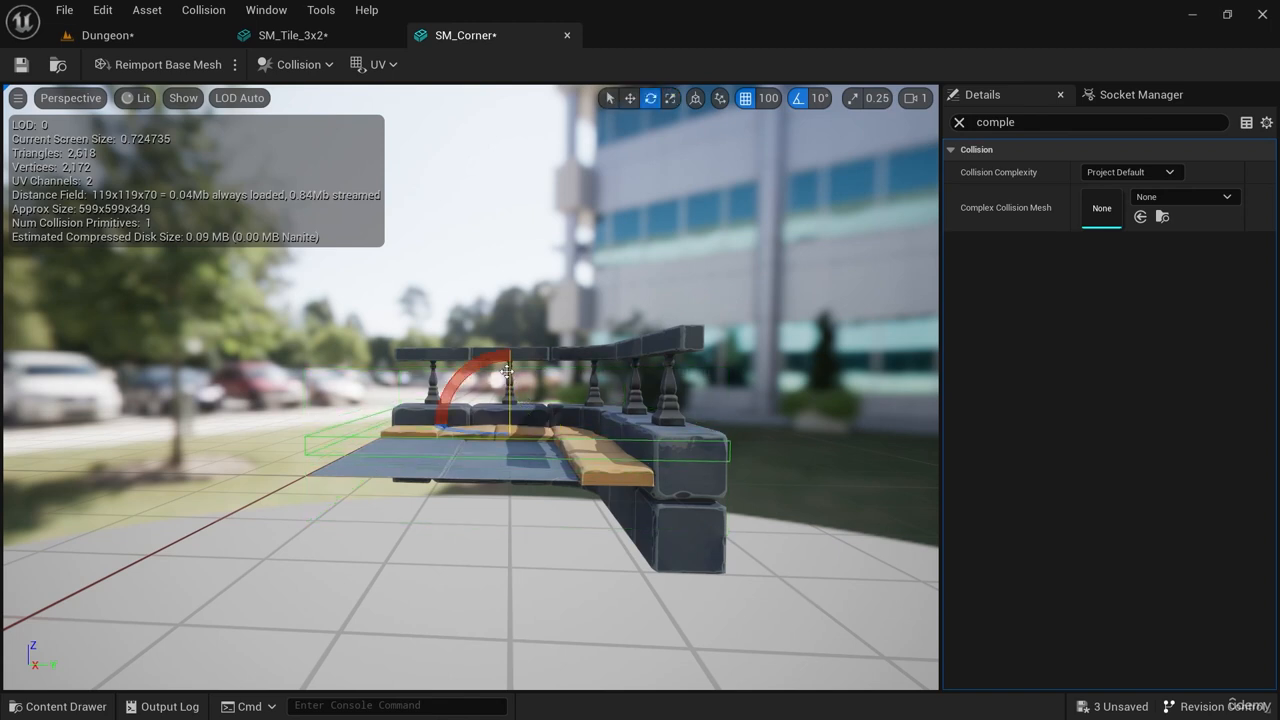
pyautogui.press('w')
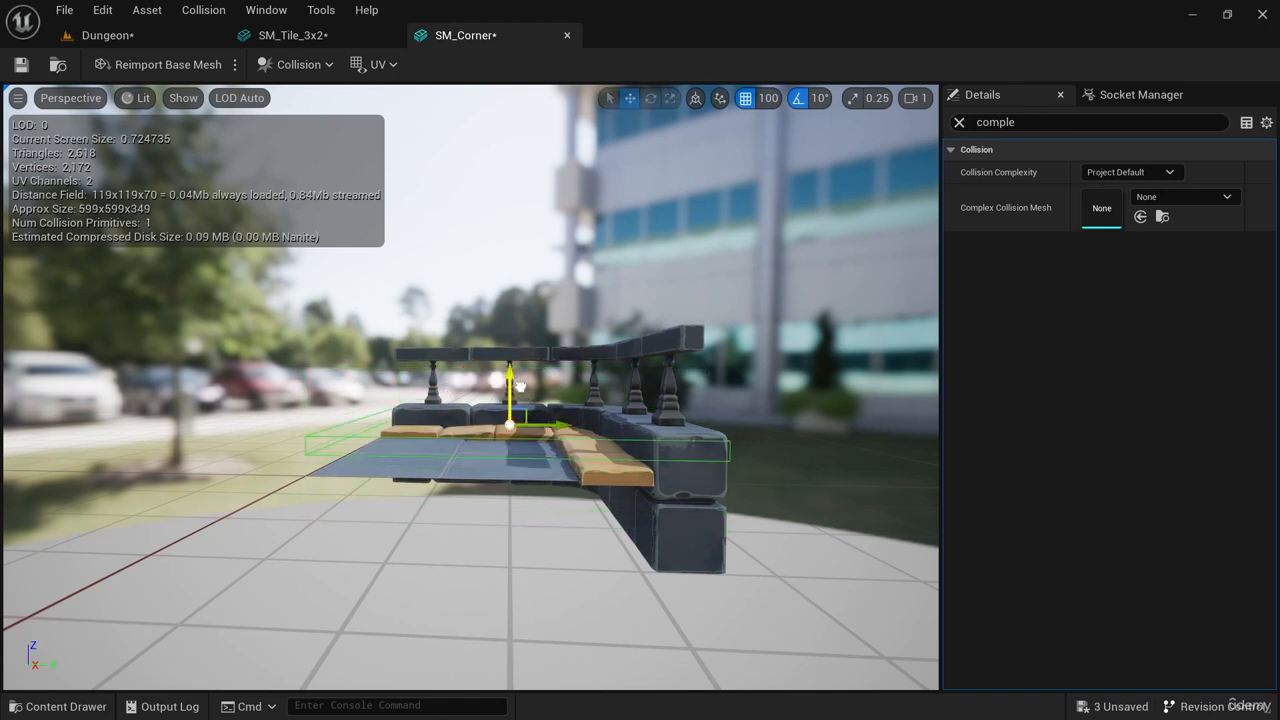
pyautogui.moveTo(509, 370); pyautogui.dragTo(510, 397)
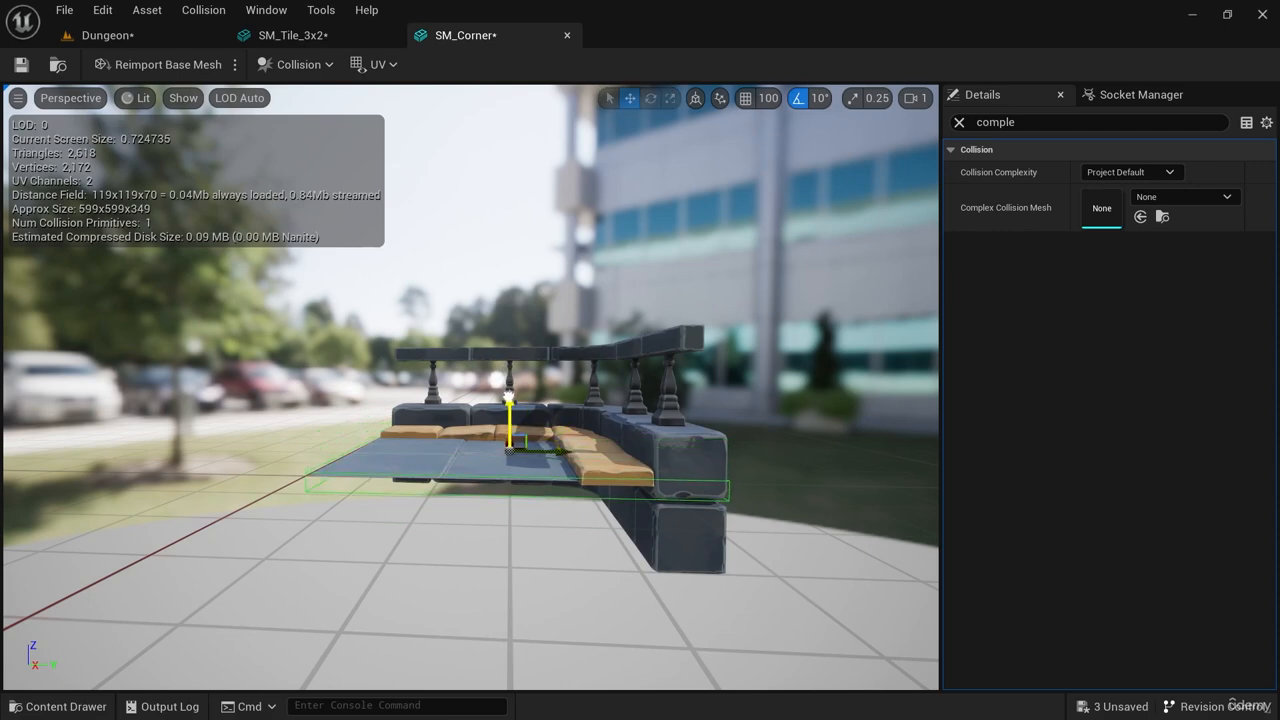
pyautogui.moveTo(510, 400); pyautogui.dragTo(536, 382, button='right')
pyautogui.moveTo(682, 484); pyautogui.dragTo(670, 476, button='right')
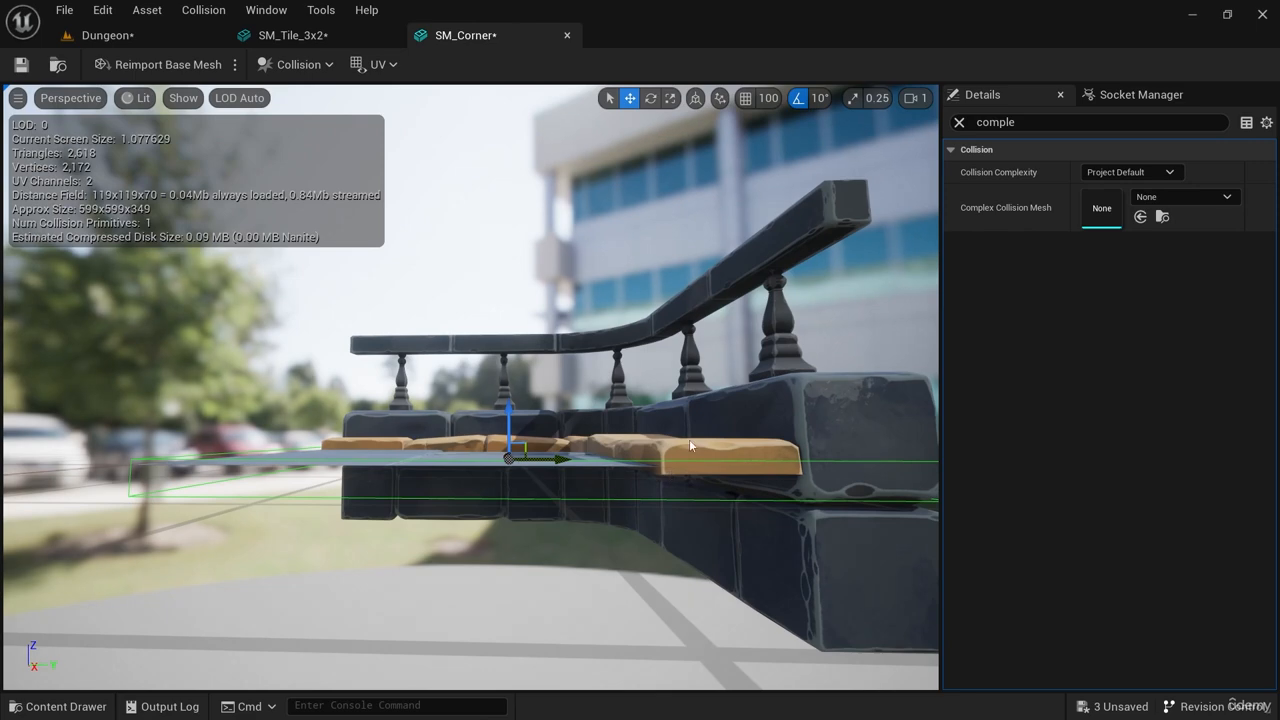
pyautogui.moveTo(509, 406)
pyautogui.mouseDown()
pyautogui.moveTo(509, 390)
pyautogui.moveTo(509, 410)
pyautogui.mouseUp()
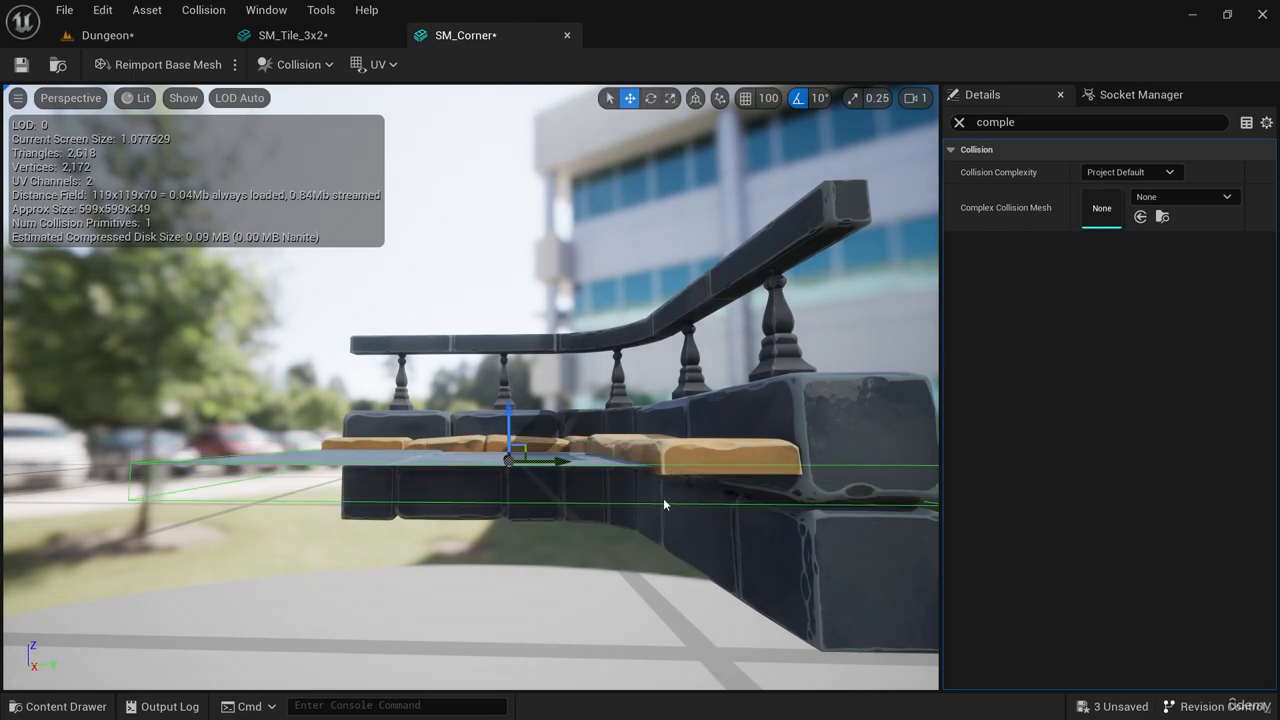
pyautogui.moveTo(664, 500); pyautogui.dragTo(672, 506, button='right')
pyautogui.moveTo(650, 300)
pyautogui.mouseDown(button='right')
pyautogui.moveTo(655, 336)
pyautogui.moveTo(659, 300)
pyautogui.mouseUp(button='right')
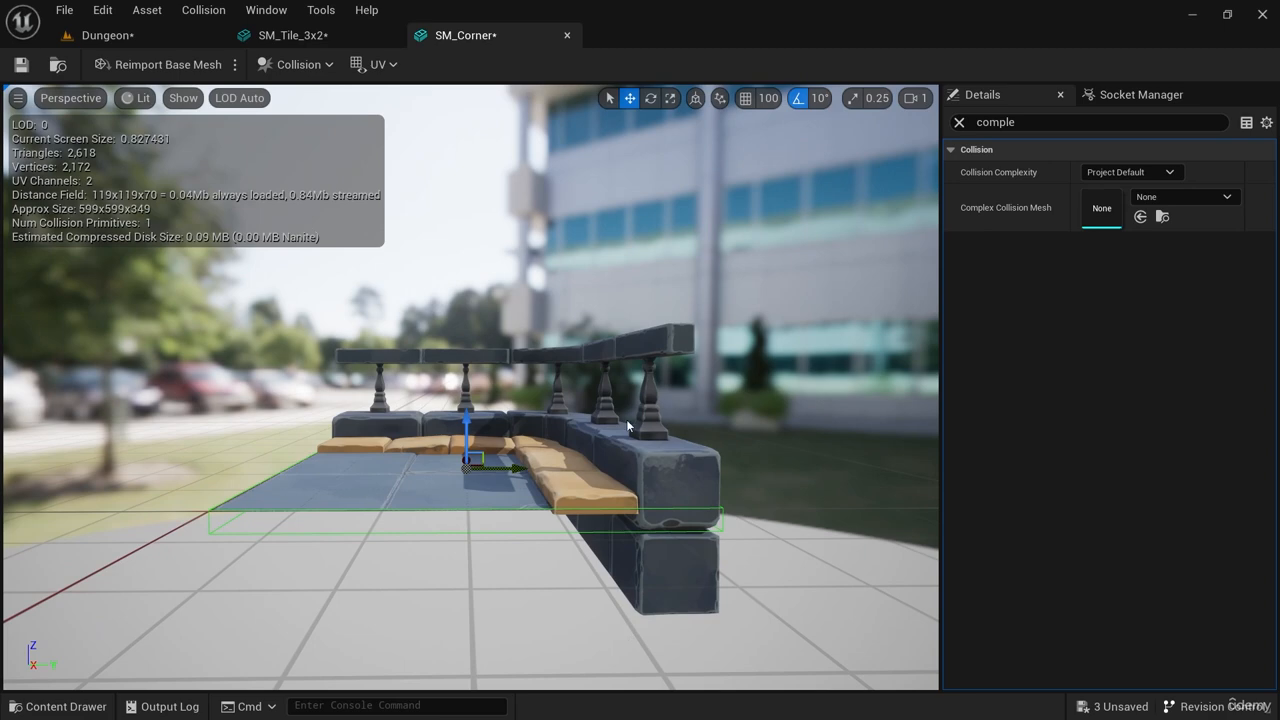
# Add a second box simplified collision to SM_Corner, narrow it to wall thickness and move it over one railing wall.
pyautogui.click(203, 9)
pyautogui.click(255, 89)
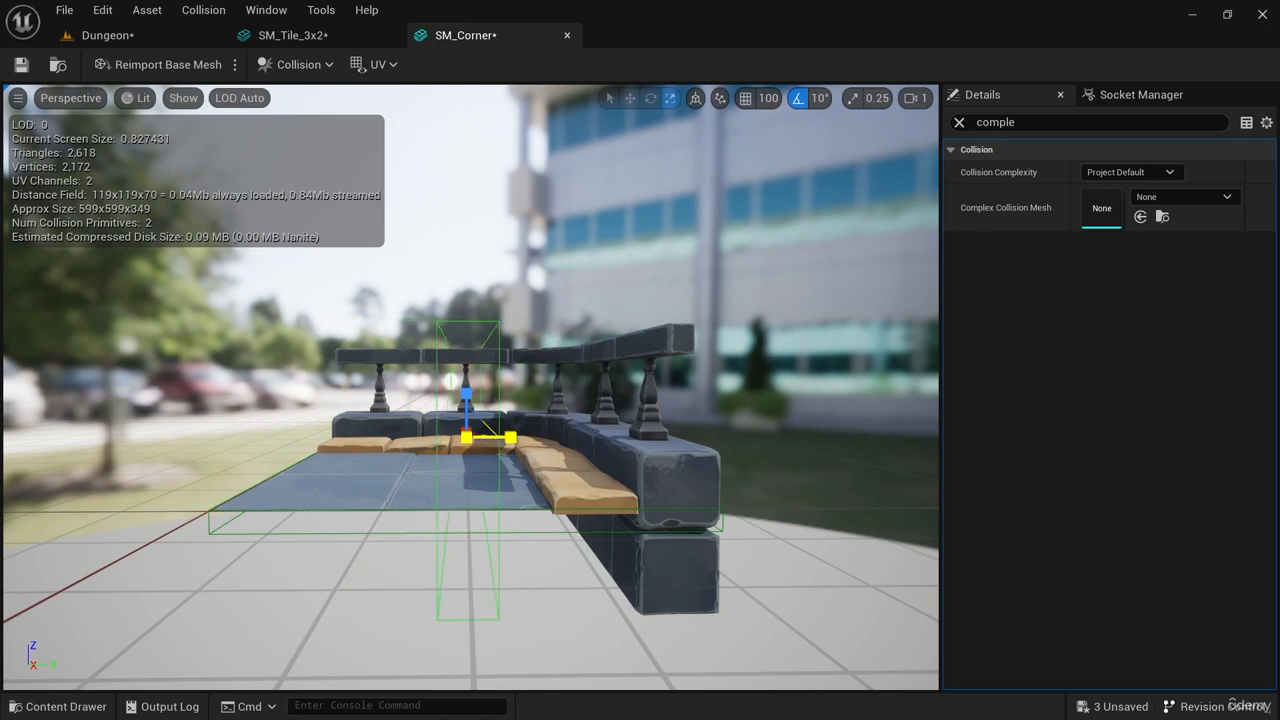
pyautogui.moveTo(500, 438)
pyautogui.mouseDown()
pyautogui.moveTo(645, 437)
pyautogui.moveTo(496, 447)
pyautogui.mouseUp()
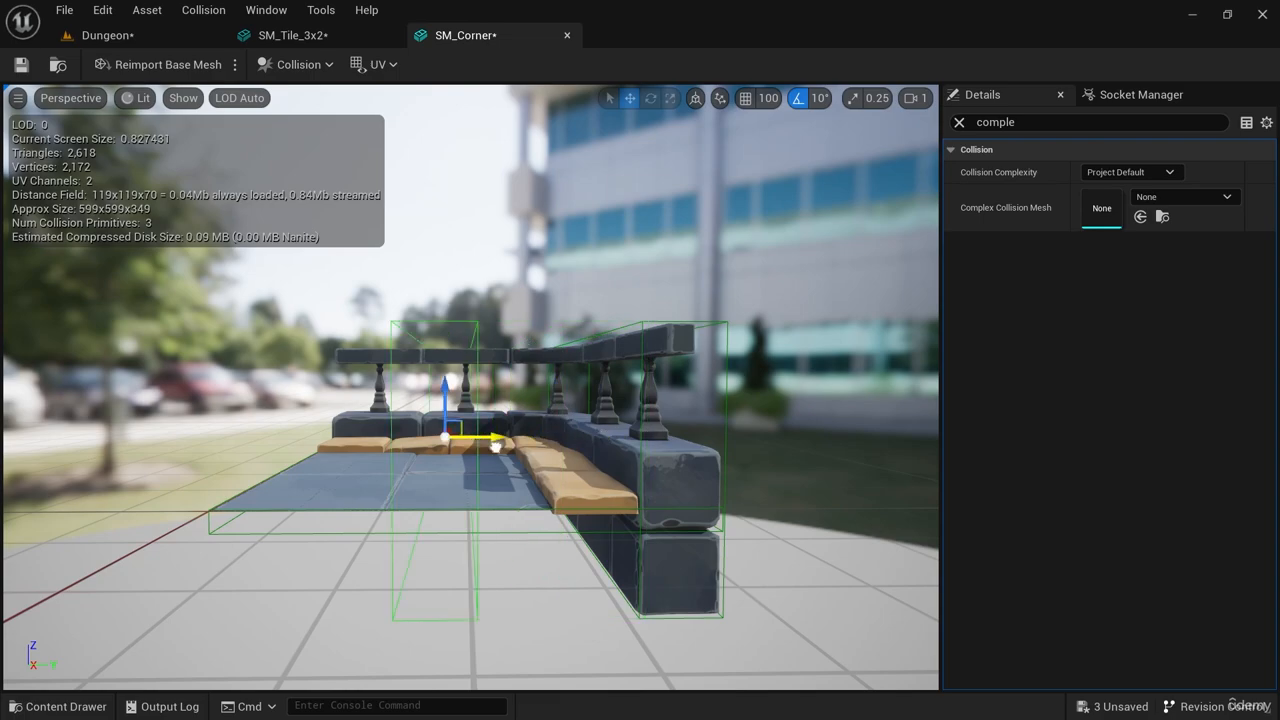
# Duplicate the narrow wall collision box, rotate the copy perpendicular to it and move it over the adjoining railing wall.
pyautogui.keyDown('alt'); pyautogui.moveTo(614, 348); pyautogui.dragTo(624, 415); pyautogui.keyUp('alt')
pyautogui.press('e')
pyautogui.moveTo(474, 423); pyautogui.dragTo(700, 375)
pyautogui.moveTo(536, 482); pyautogui.dragTo(562, 456, button='right')
pyautogui.press('w')
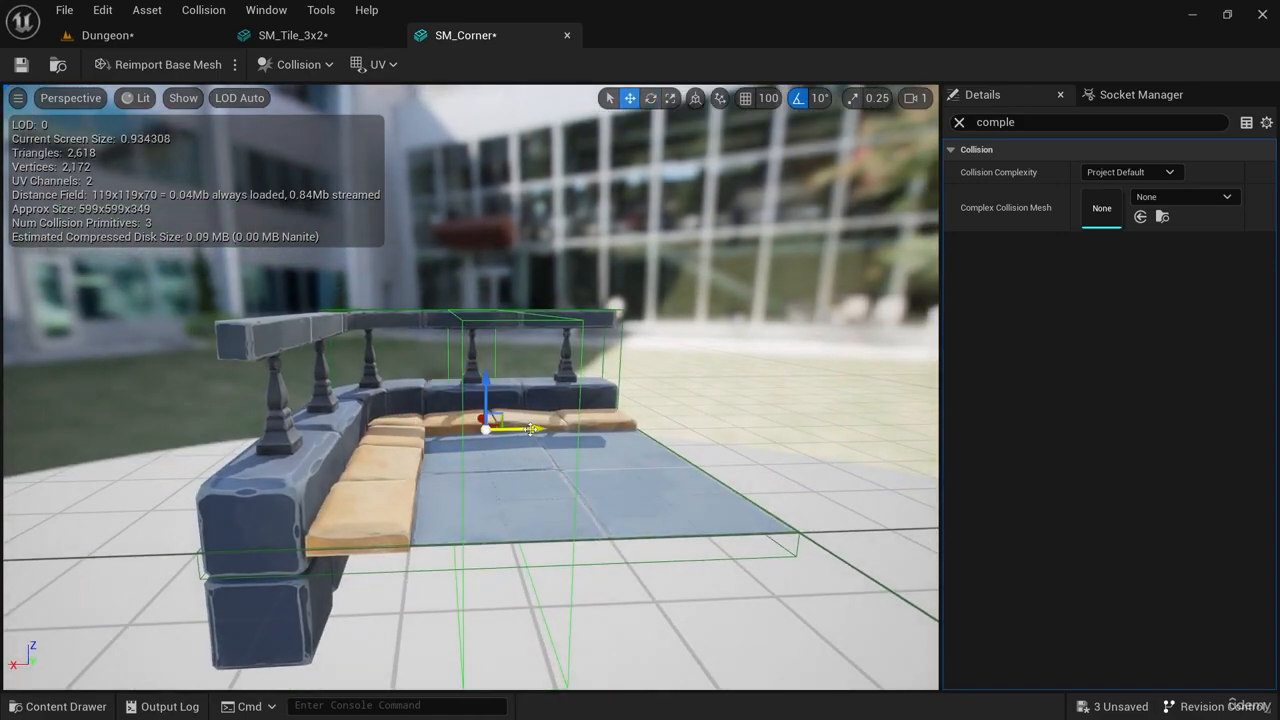
pyautogui.moveTo(537, 431); pyautogui.dragTo(384, 435)
pyautogui.moveTo(601, 515)
pyautogui.mouseDown(button='right')
pyautogui.moveTo(500, 525)
pyautogui.moveTo(540, 500)
pyautogui.moveTo(601, 515)
pyautogui.mouseUp(button='right')
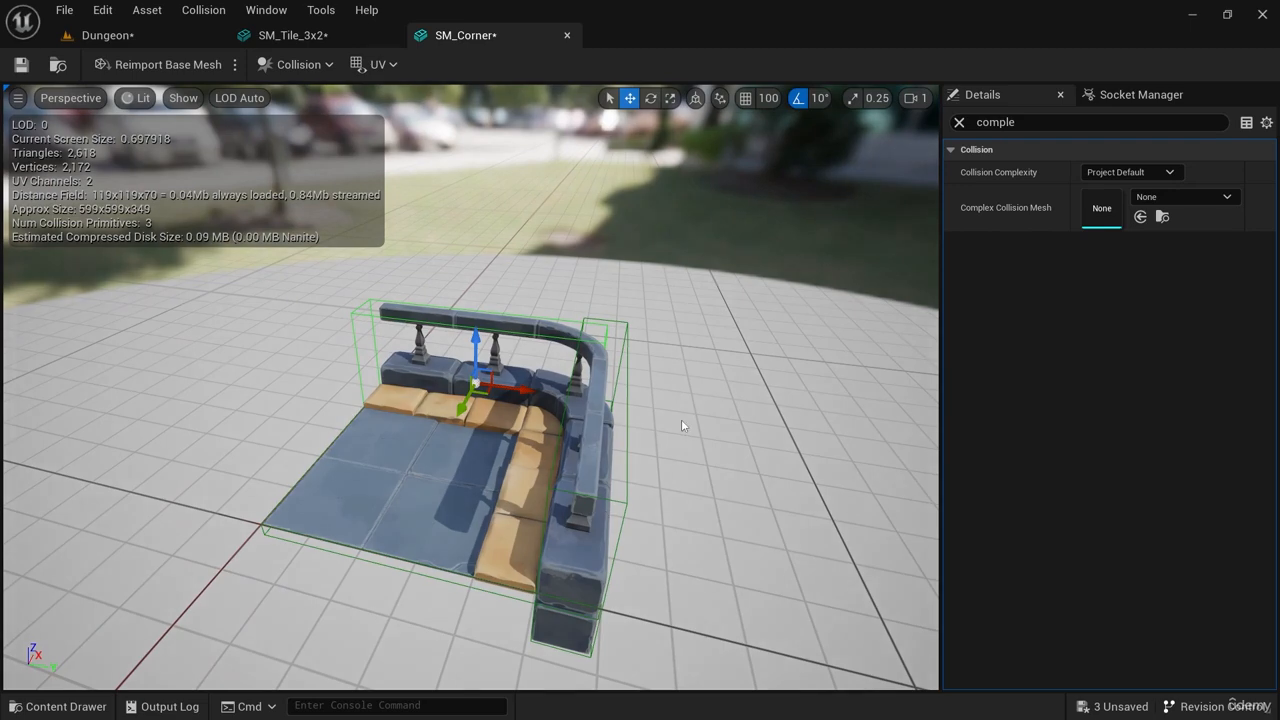
pyautogui.moveTo(681, 419); pyautogui.dragTo(681, 438, button='right')
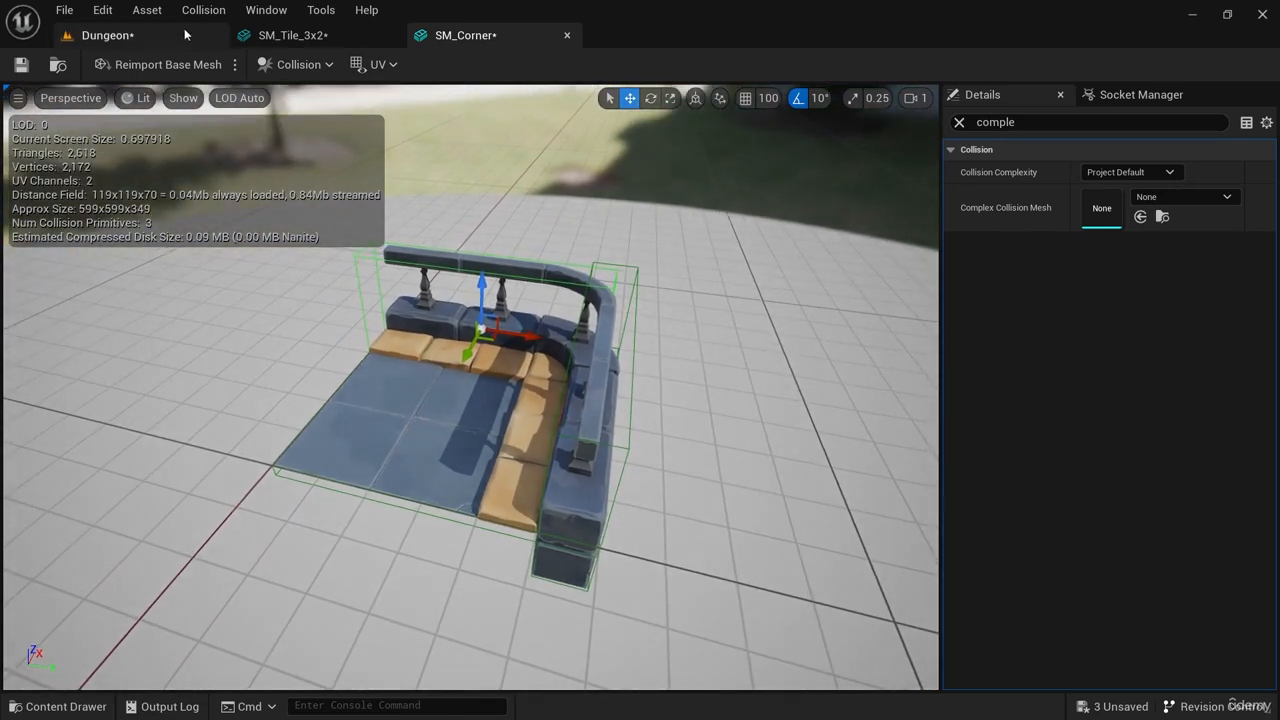
# Play-test the Dungeon level, running the character around the pillars and against the corners and edge railings to check their collision.
pyautogui.click(134, 39)
pyautogui.rightClick(556, 446)
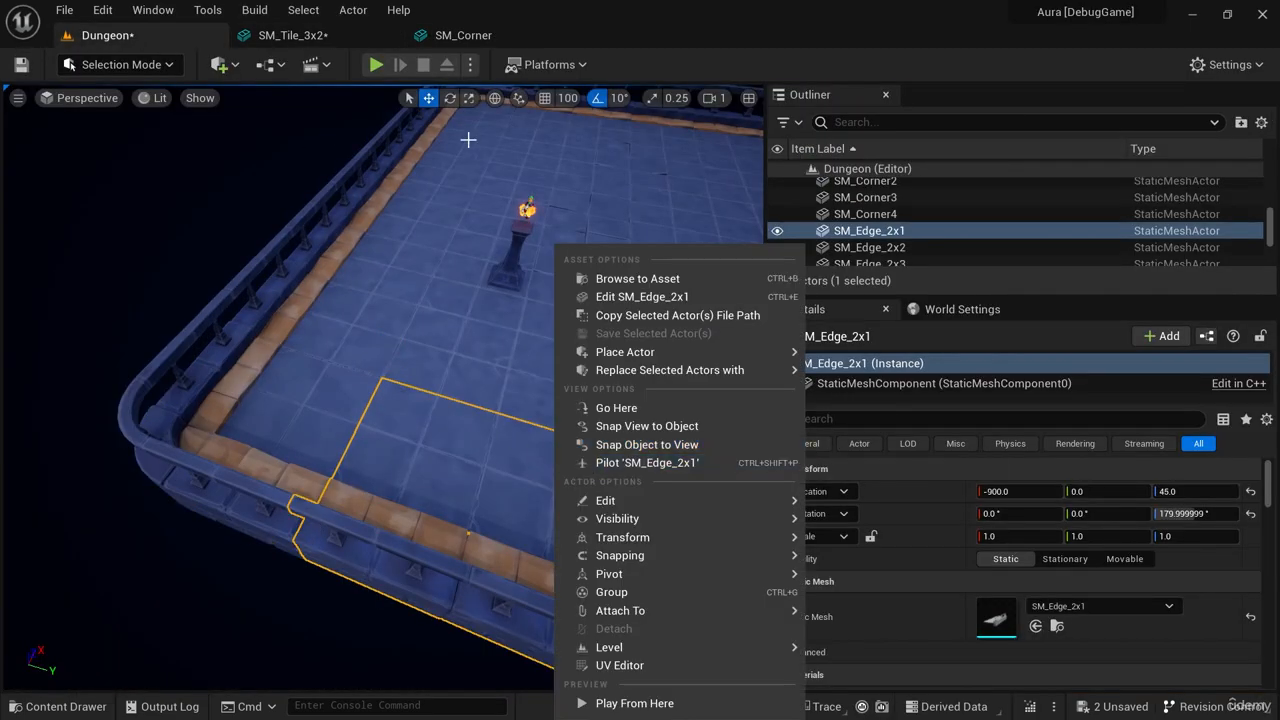
pyautogui.click(376, 65)
pyautogui.press('a')
pyautogui.press('s')
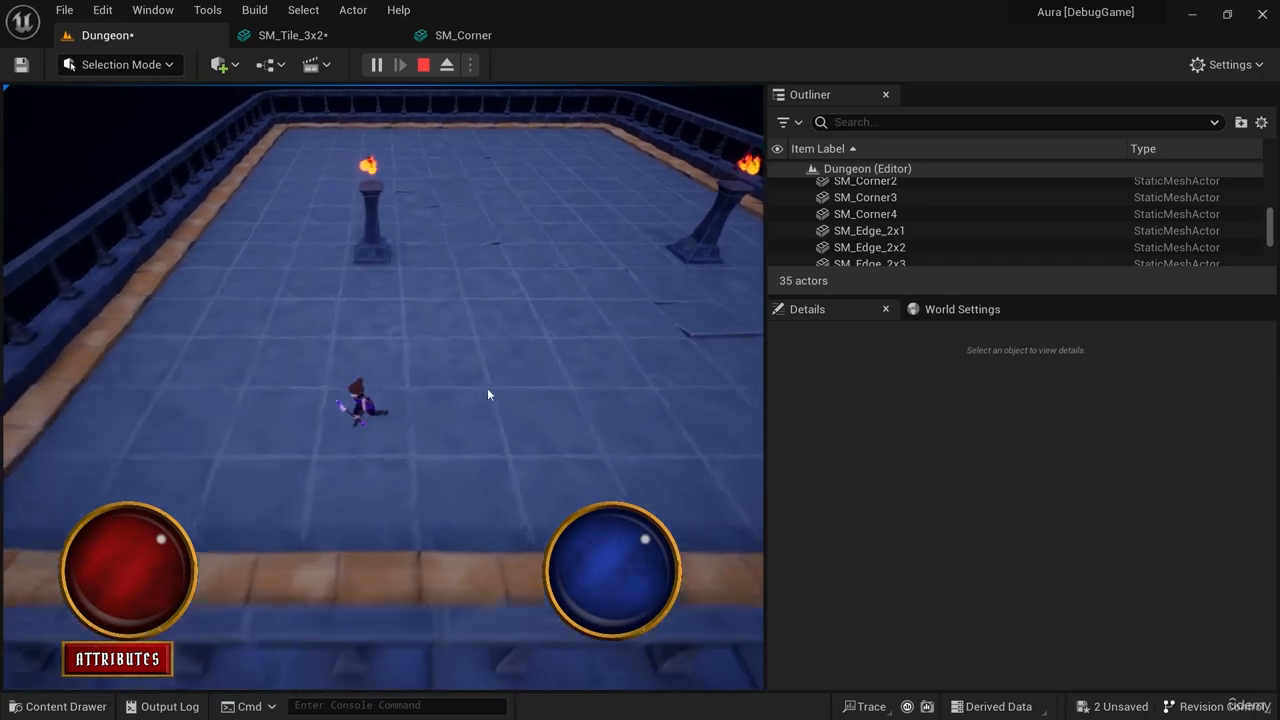
pyautogui.press('a')
pyautogui.press('s')
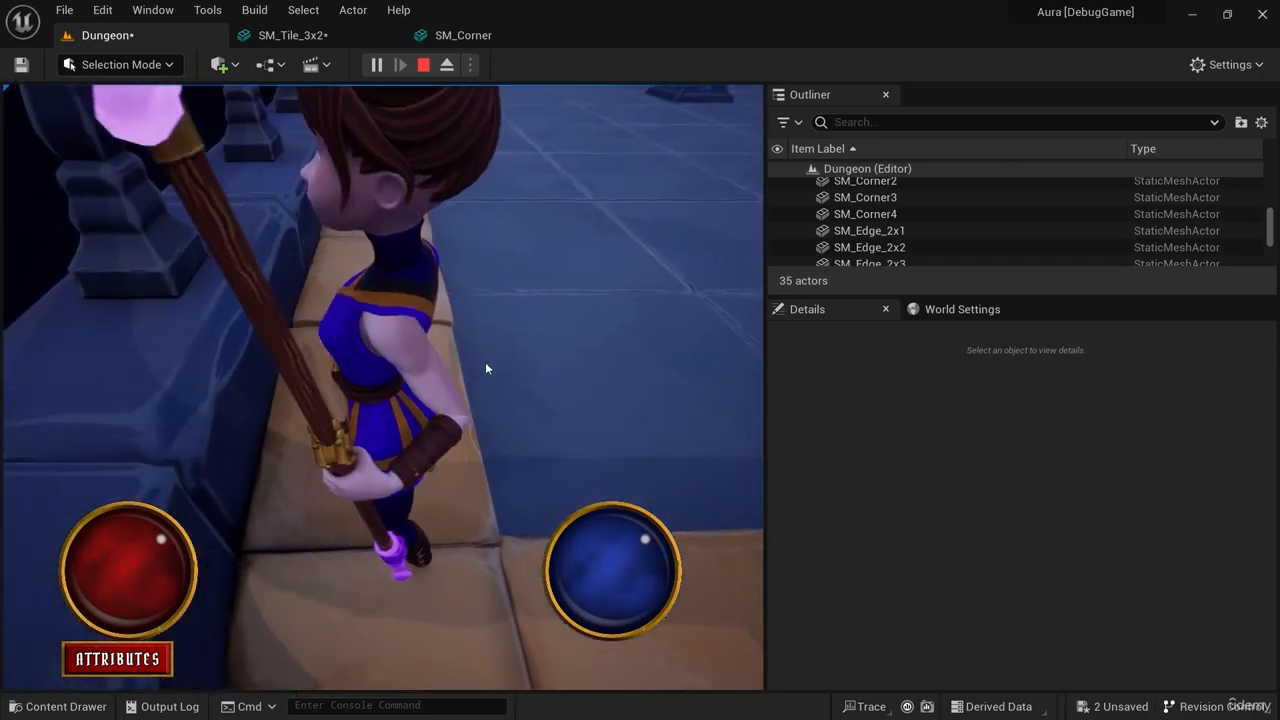
pyautogui.press('w')
pyautogui.press('d')
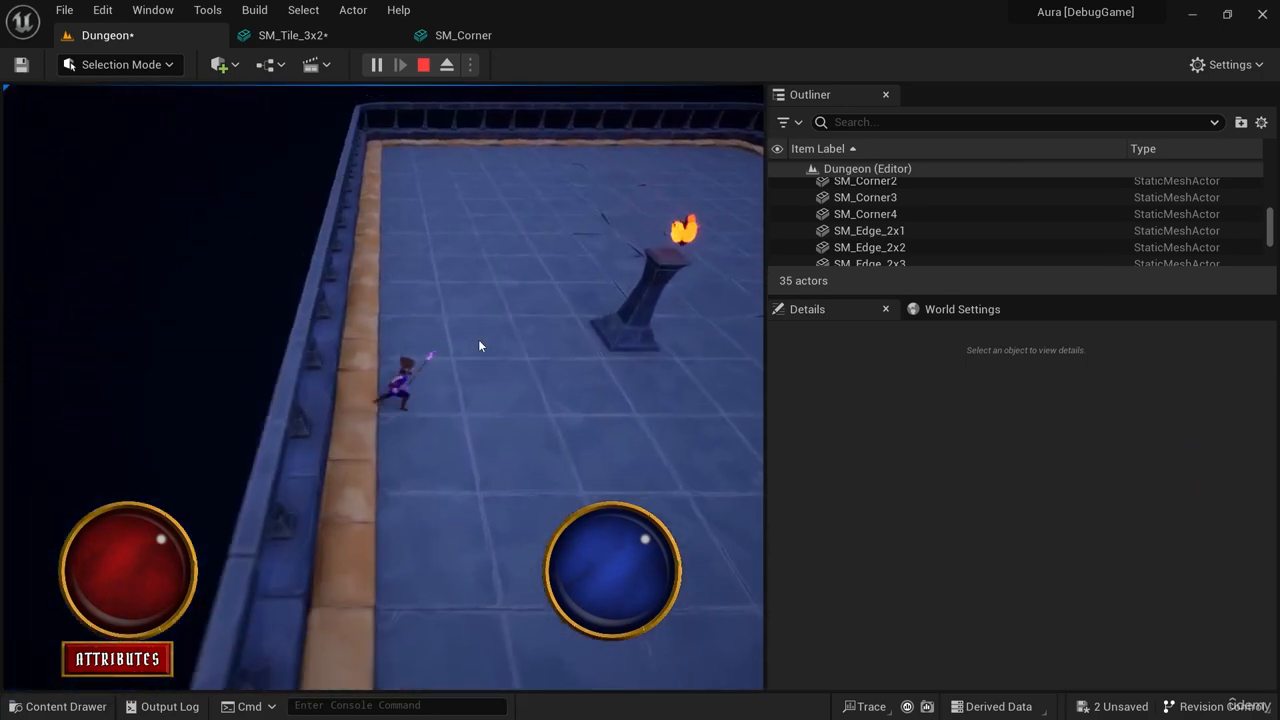
pyautogui.press('d')
pyautogui.press('s')
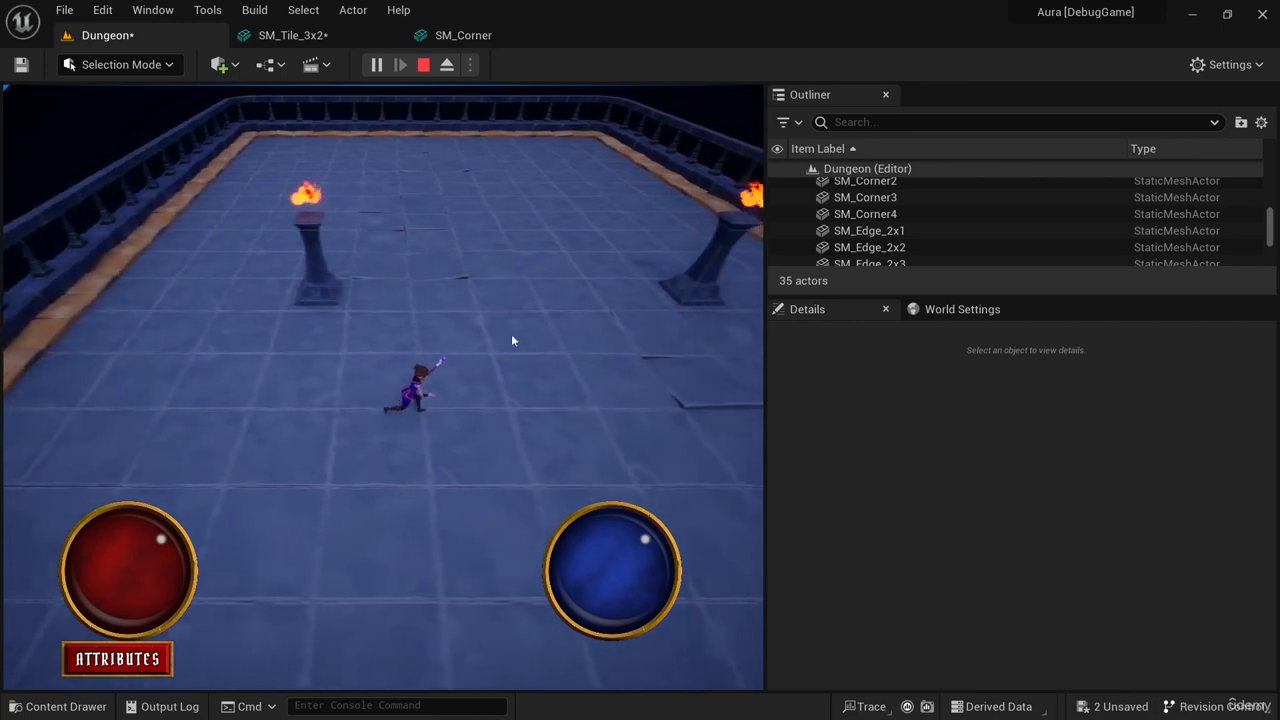
pyautogui.press('d')
pyautogui.press('s')
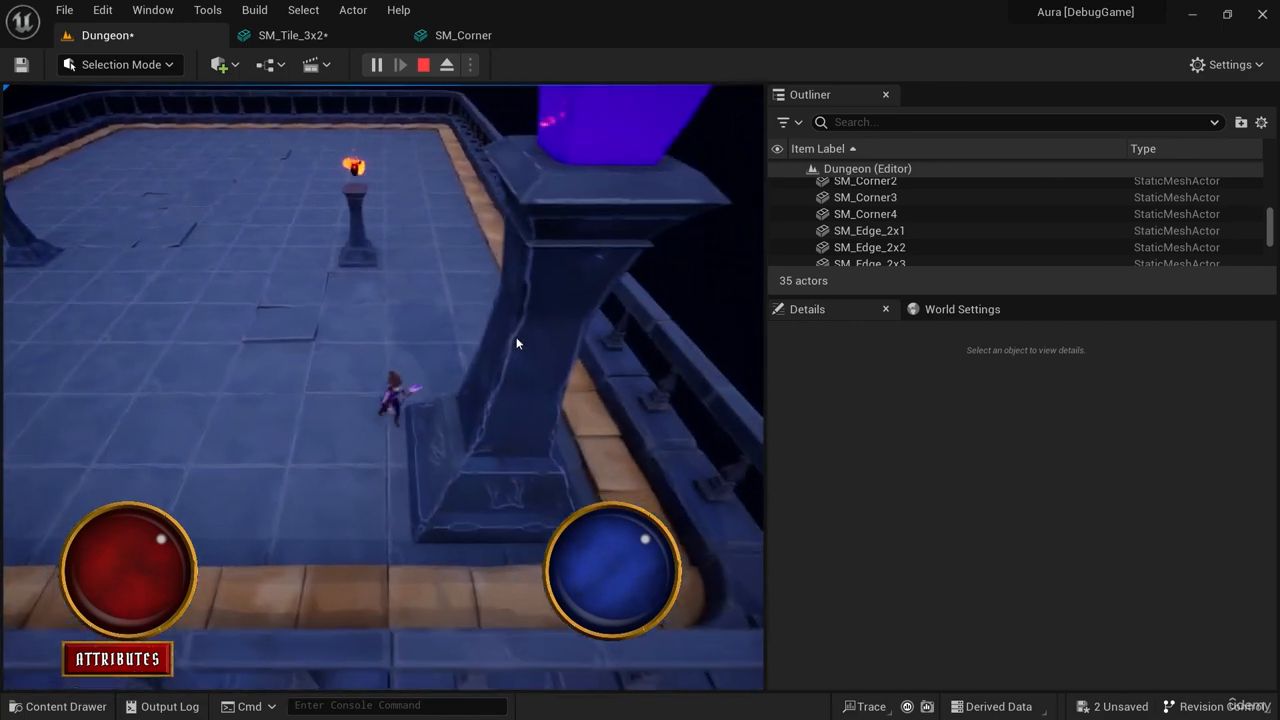
pyautogui.press('s')
pyautogui.press('w')
pyautogui.press('d')
pyautogui.press('a')
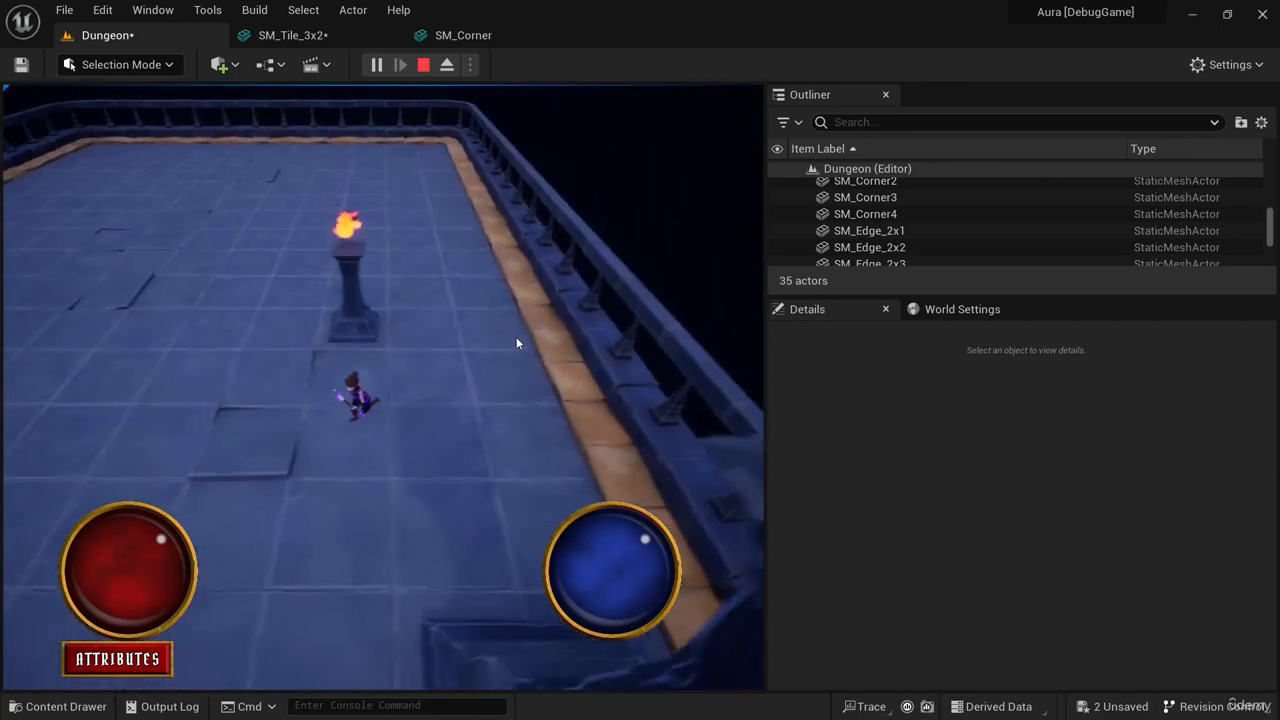
pyautogui.press('a')
pyautogui.press('w')
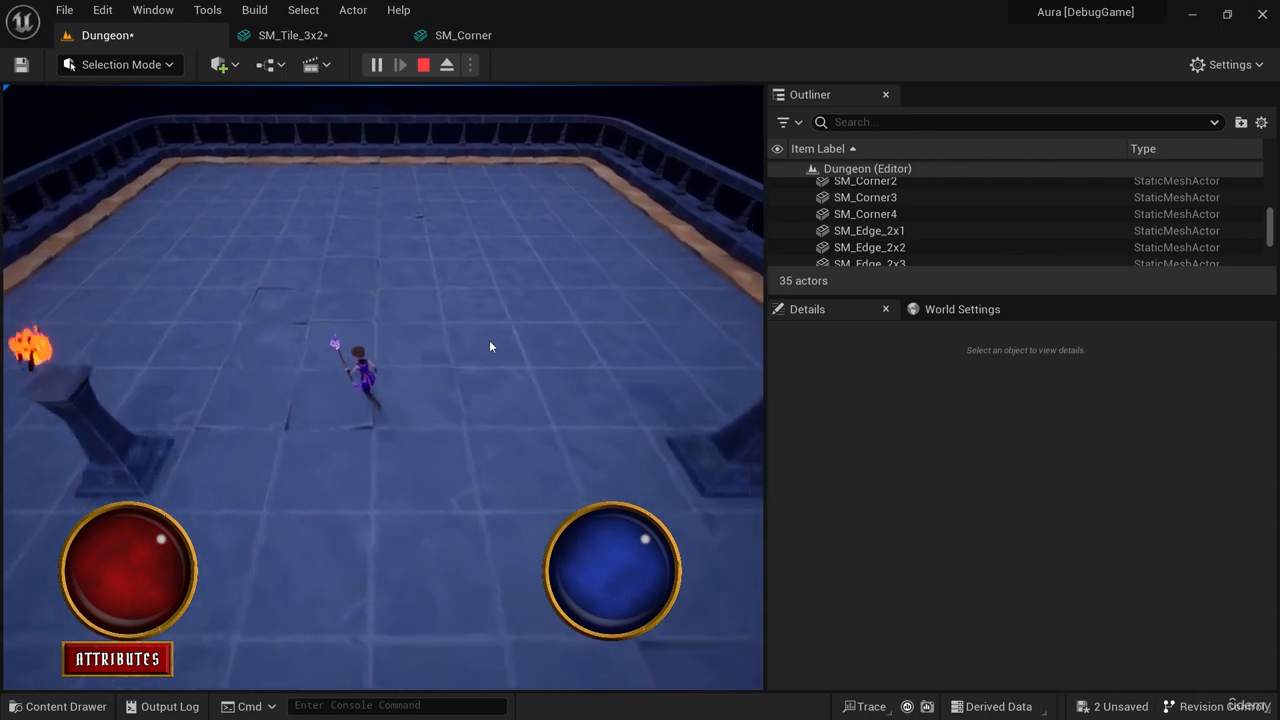
pyautogui.press('a')
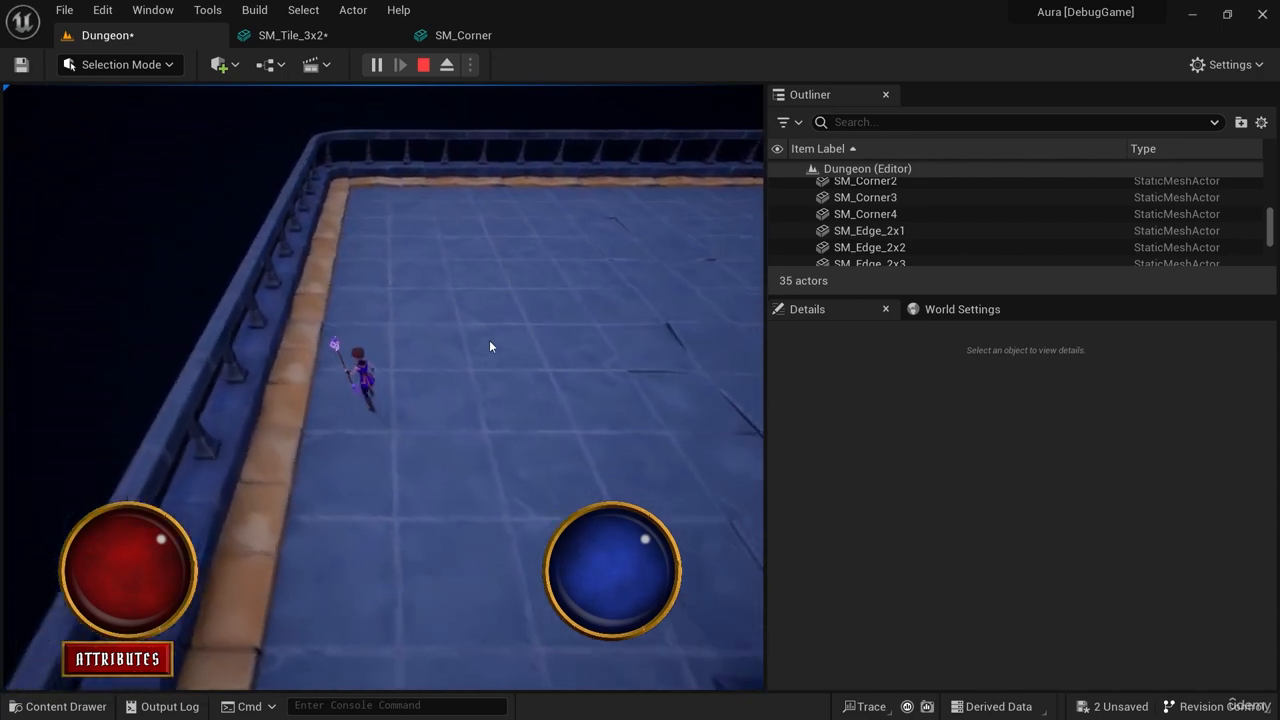
pyautogui.press('w')
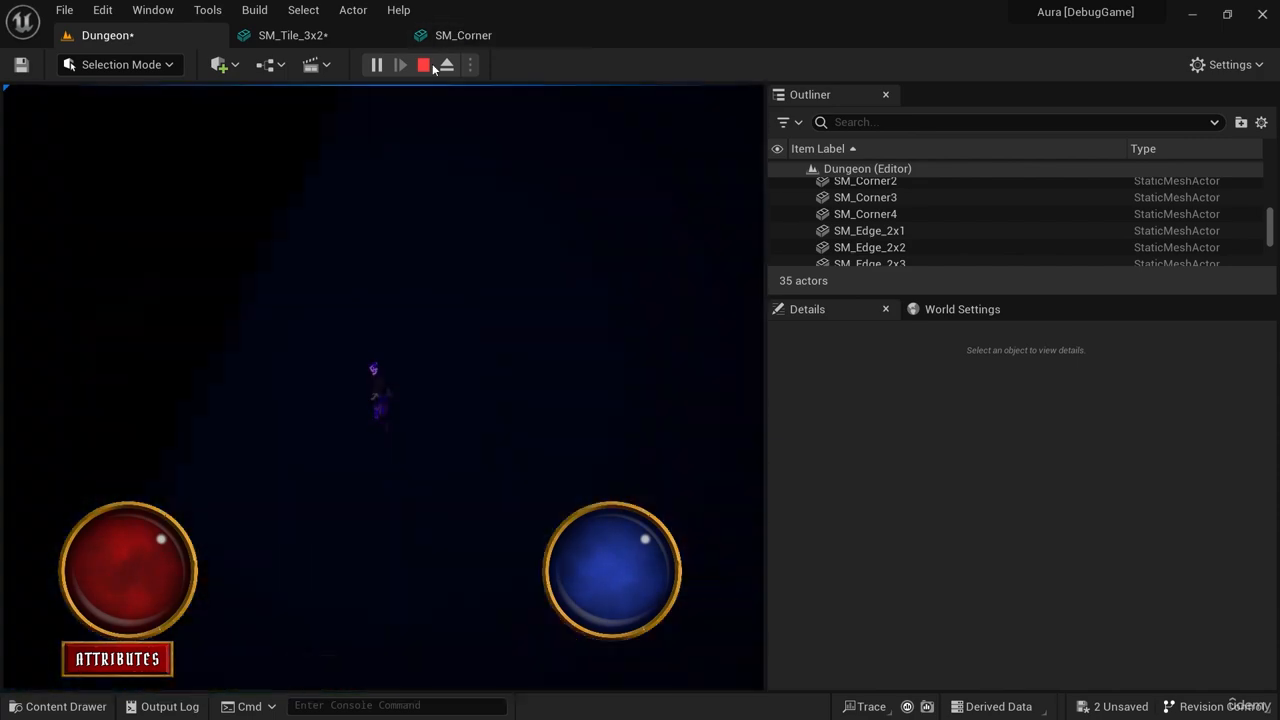
pyautogui.click(428, 64)
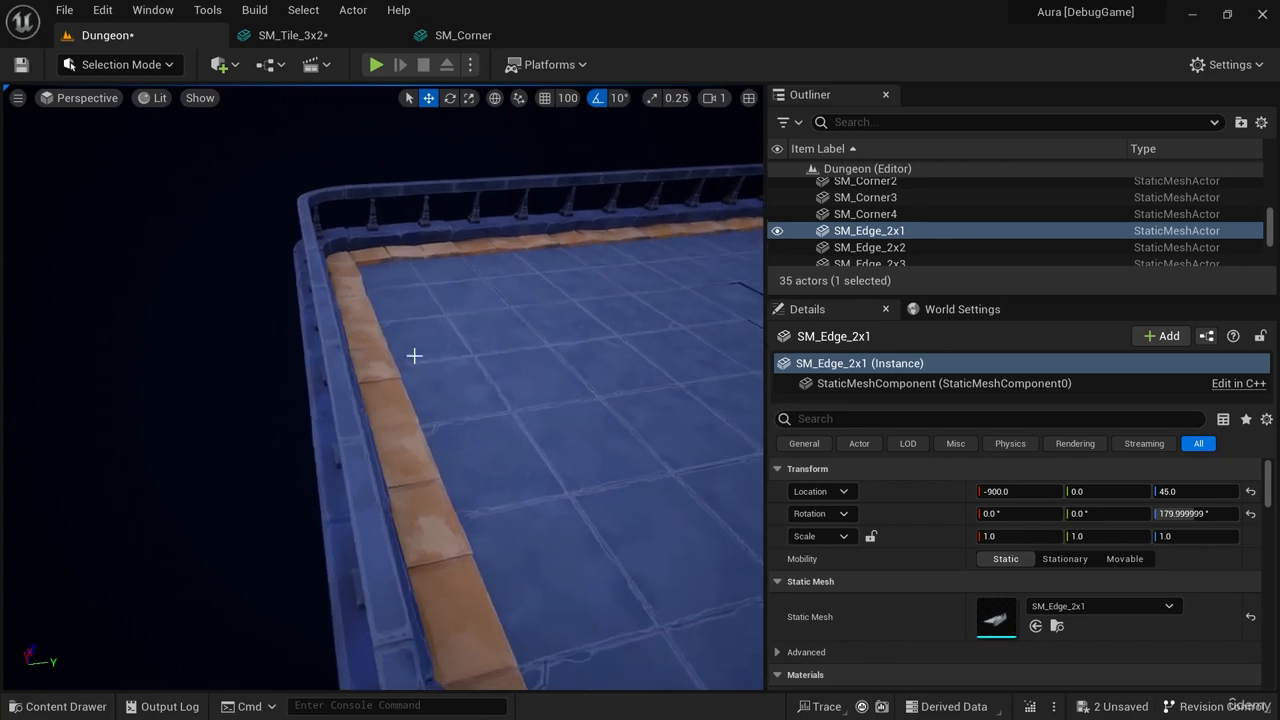
# Open the SM_Edge_2x2 mesh of the railing section beside the corner for editing.
pyautogui.click(400, 421)
pyautogui.moveTo(460, 436)
pyautogui.mouseDown(button='right')
pyautogui.moveTo(500, 436)
pyautogui.moveTo(502, 424)
pyautogui.moveTo(461, 436)
pyautogui.mouseUp(button='right')
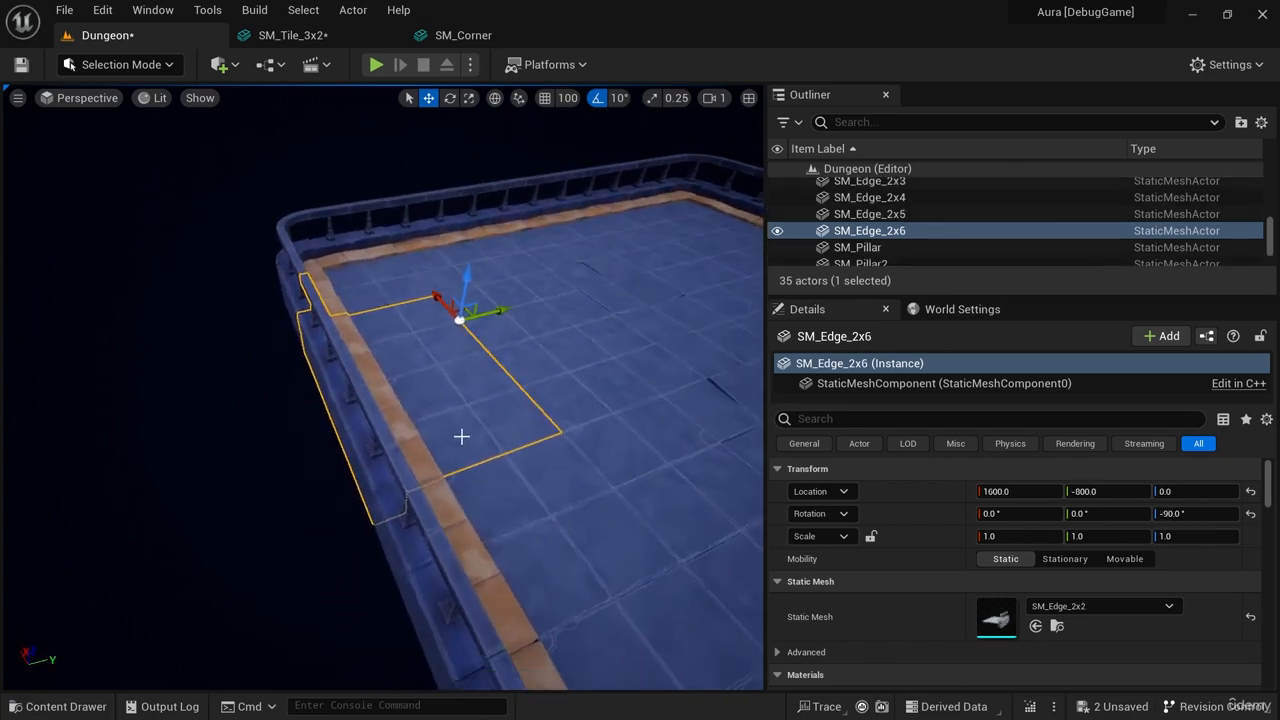
pyautogui.rightClick(428, 346)
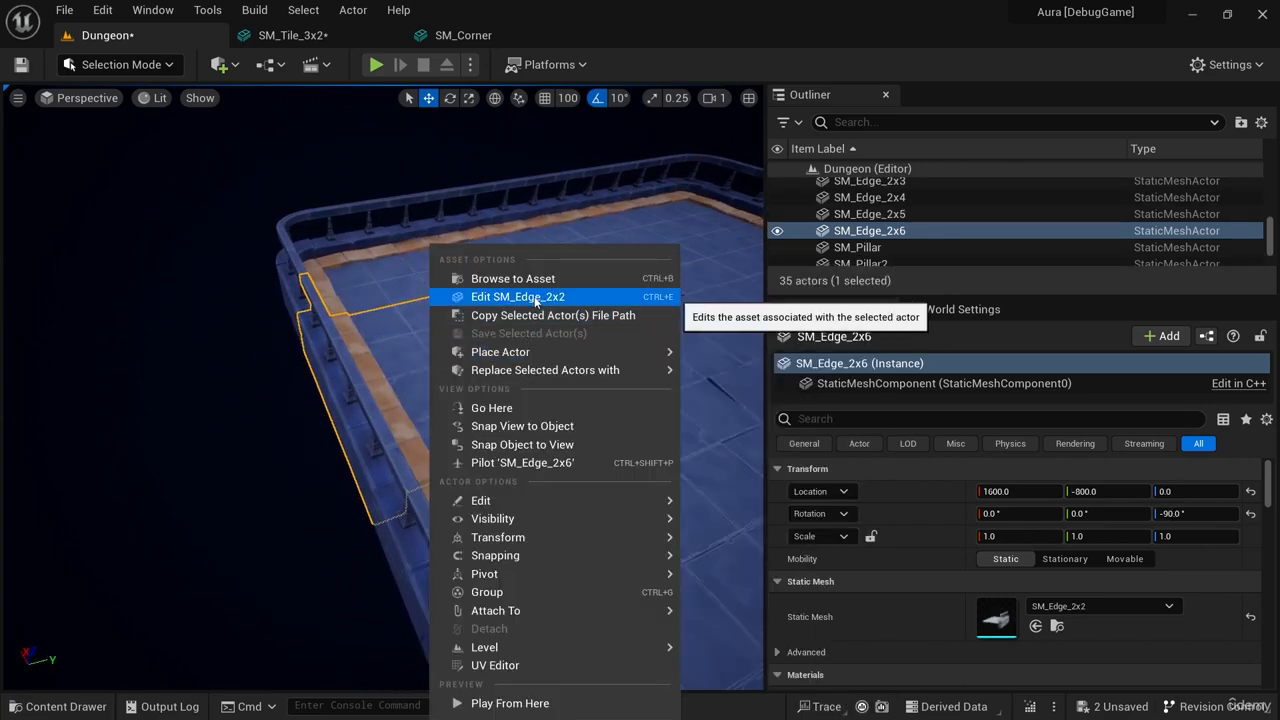
pyautogui.click(535, 297)
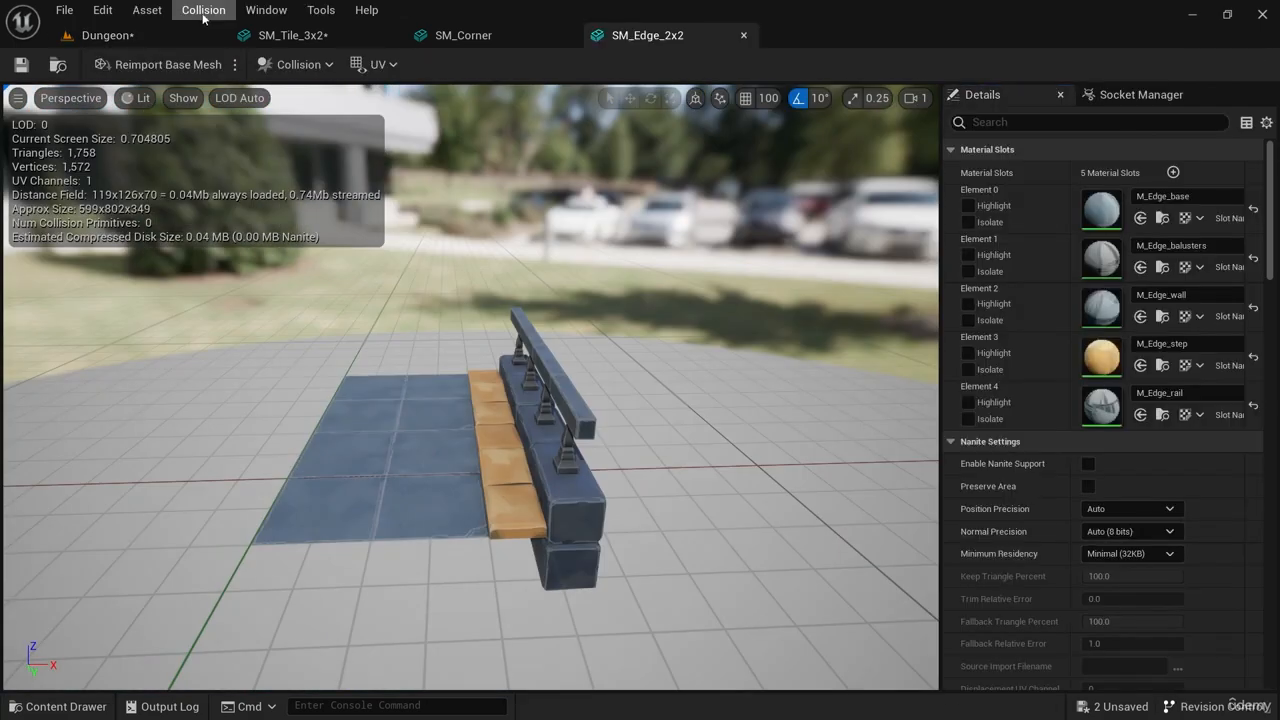
# Add a box simplified collision to SM_Edge_2x2, flatten it into a thin slab and lower it onto the tiled floor.
pyautogui.click(183, 97)
pyautogui.click(203, 10)
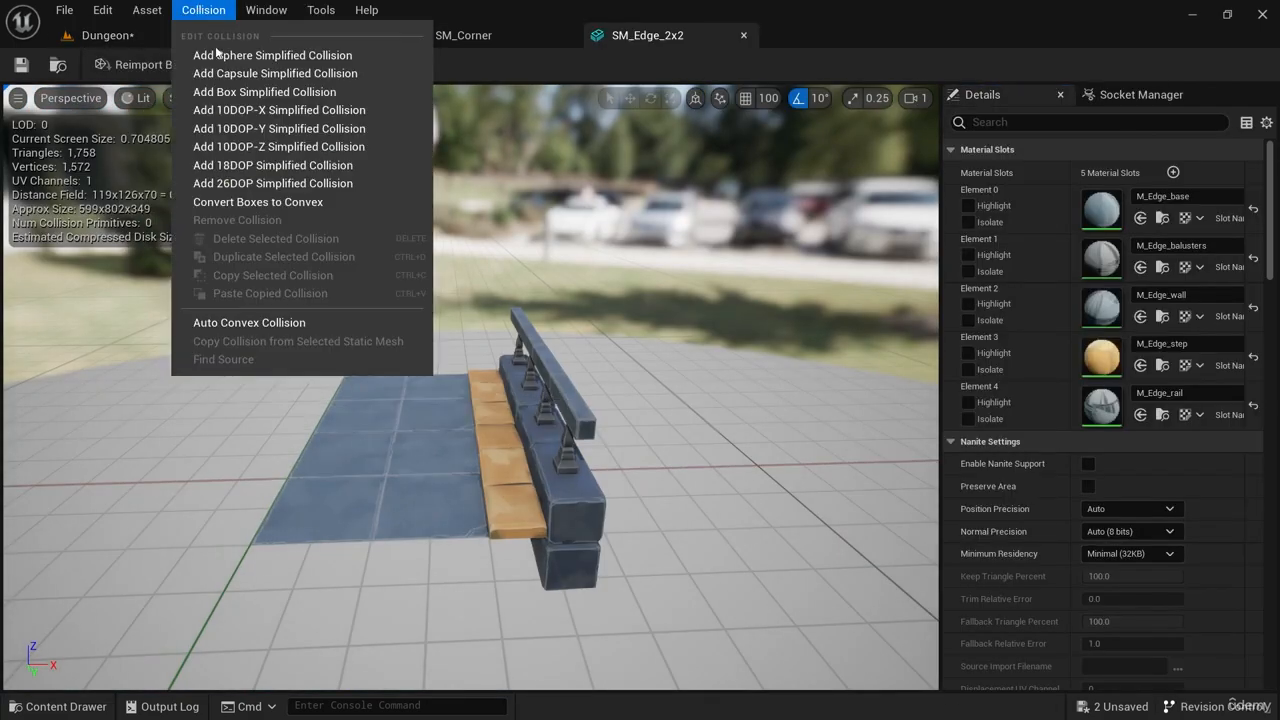
pyautogui.click(235, 92)
pyautogui.moveTo(460, 467)
pyautogui.mouseDown(button='right')
pyautogui.moveTo(450, 400)
pyautogui.moveTo(460, 467)
pyautogui.mouseUp(button='right')
pyautogui.press('r')
pyautogui.press('w')
pyautogui.moveTo(465, 452); pyautogui.dragTo(612, 497)
# Add a second box simplified collision to SM_Edge_2x2, narrow it and move it to the railing wall.
pyautogui.click(203, 10)
pyautogui.click(235, 92)
pyautogui.press('r')
pyautogui.press('w')
pyautogui.moveTo(612, 497); pyautogui.dragTo(540, 478, button='right')
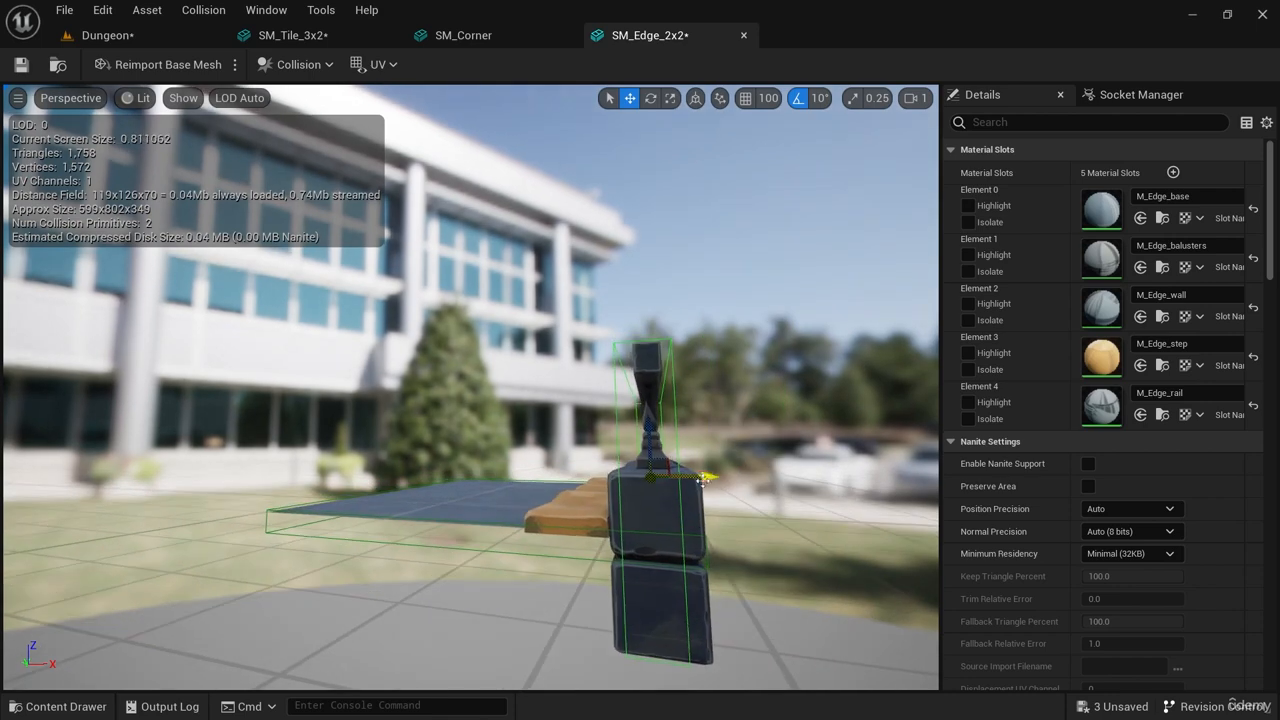
# Center the narrow collision box over the railing wall, widen it slightly to the wall's thickness and save SM_Edge_2x2.
pyautogui.moveTo(706, 477); pyautogui.dragTo(720, 477)
pyautogui.press('r')
pyautogui.moveTo(701, 480); pyautogui.dragTo(709, 480)
pyautogui.moveTo(600, 400); pyautogui.dragTo(600, 380, button='right')
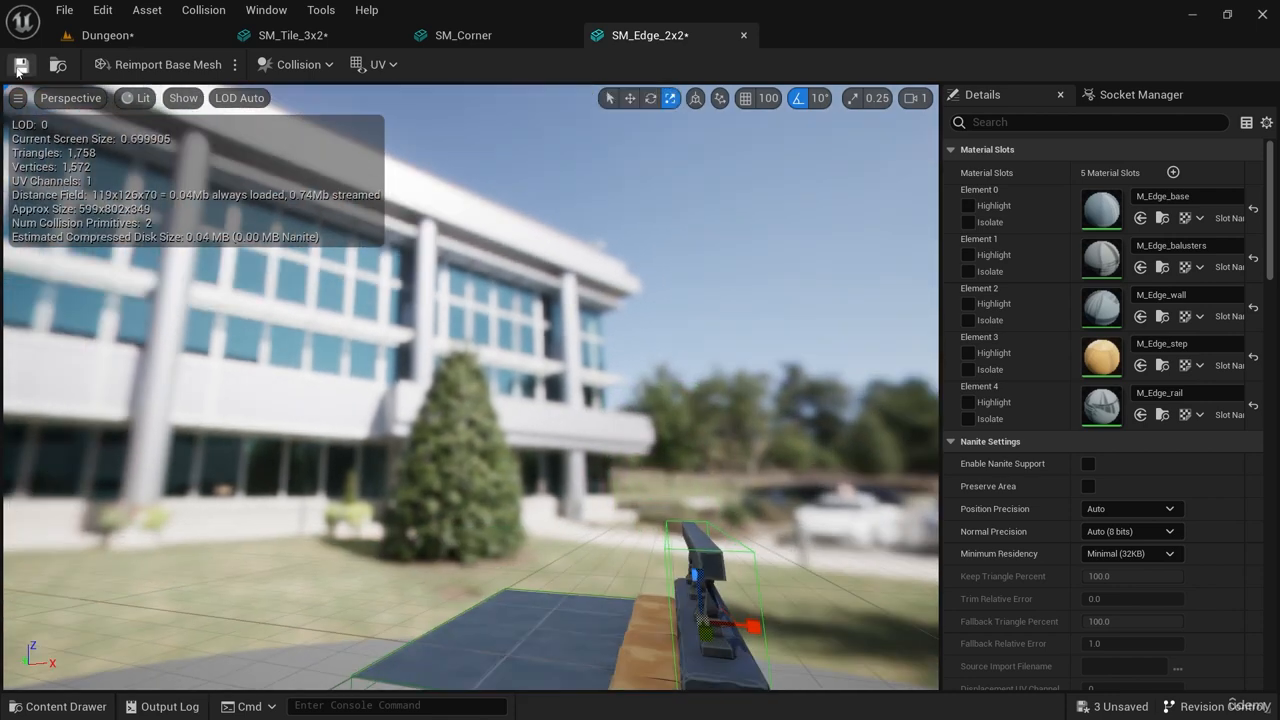
pyautogui.click(20, 66)
# Play-test the Dungeon level again, running the character along the edge railings and into the corners to check that collision blocks it.
pyautogui.click(110, 35)
pyautogui.moveTo(585, 438); pyautogui.dragTo(498, 405, button='right')
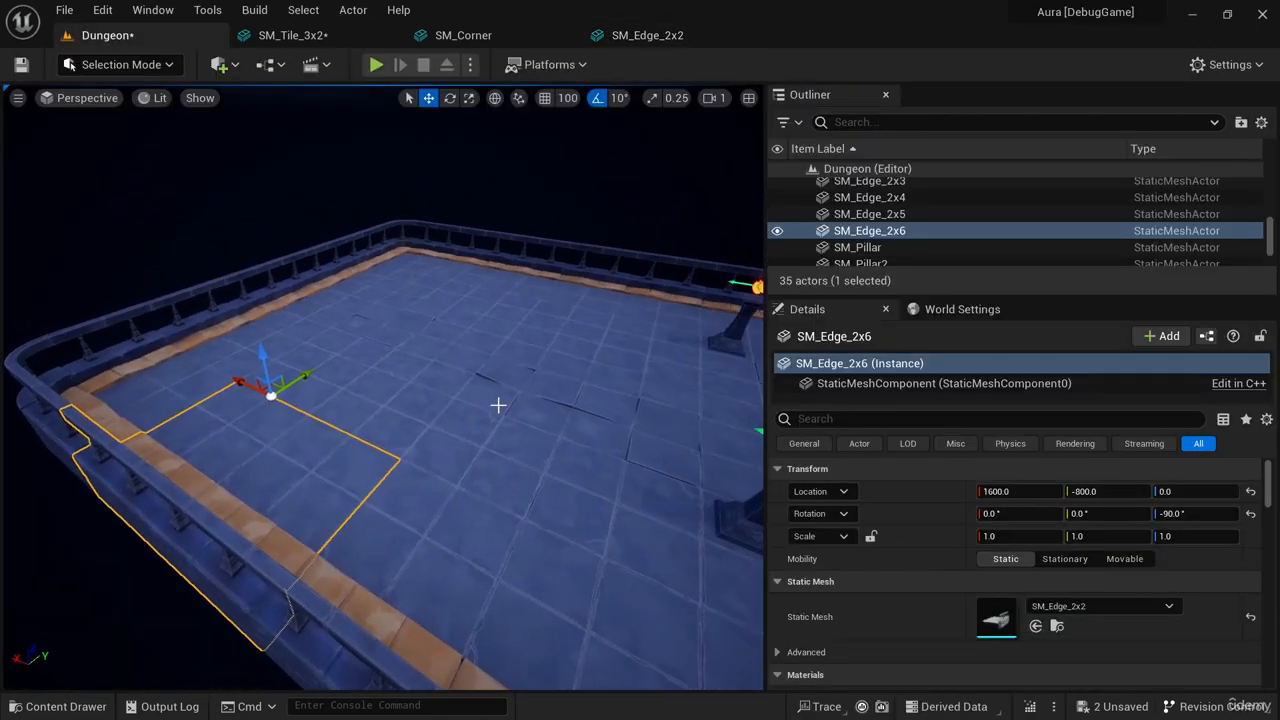
pyautogui.press('w')
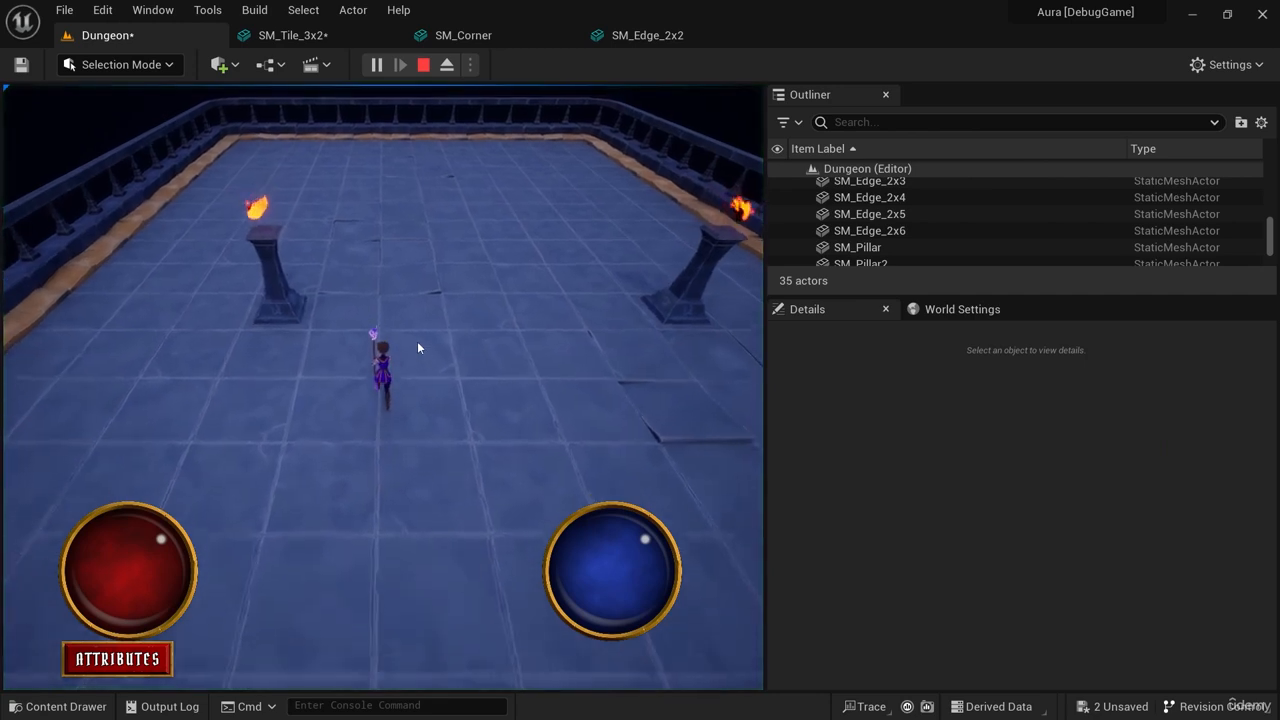
pyautogui.press('a')
pyautogui.press('a')
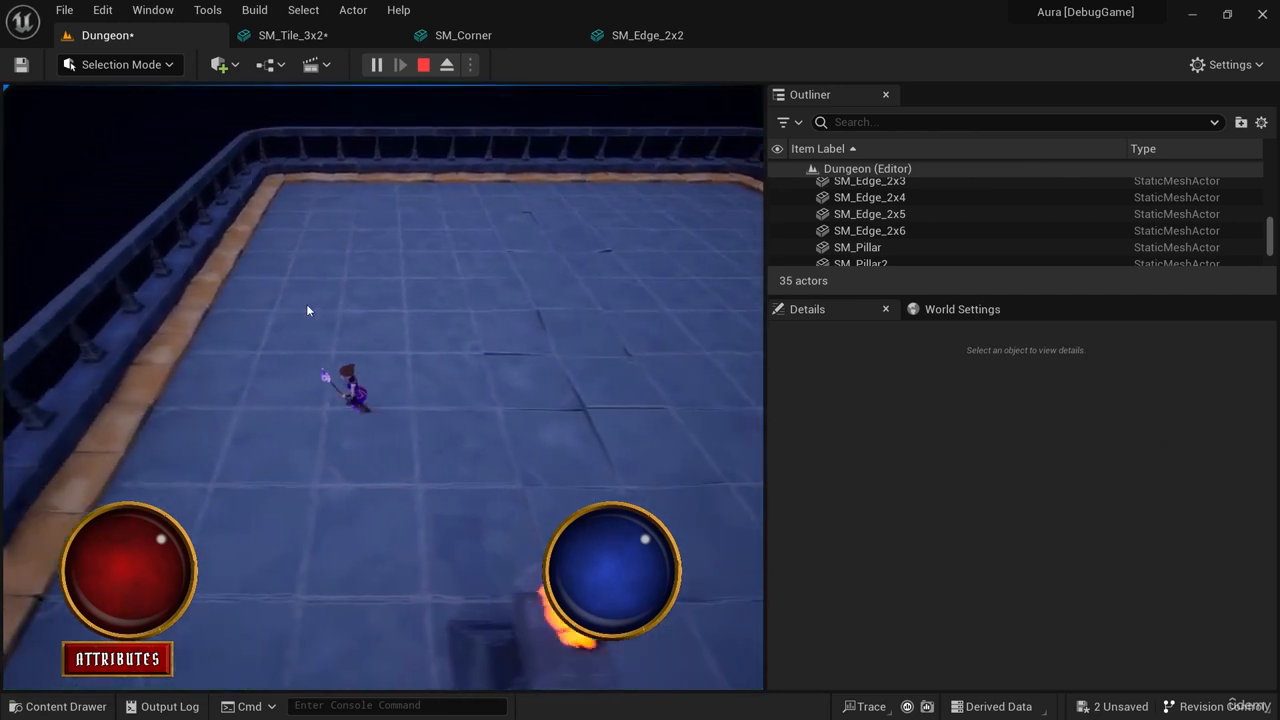
pyautogui.press('w')
pyautogui.press('w')
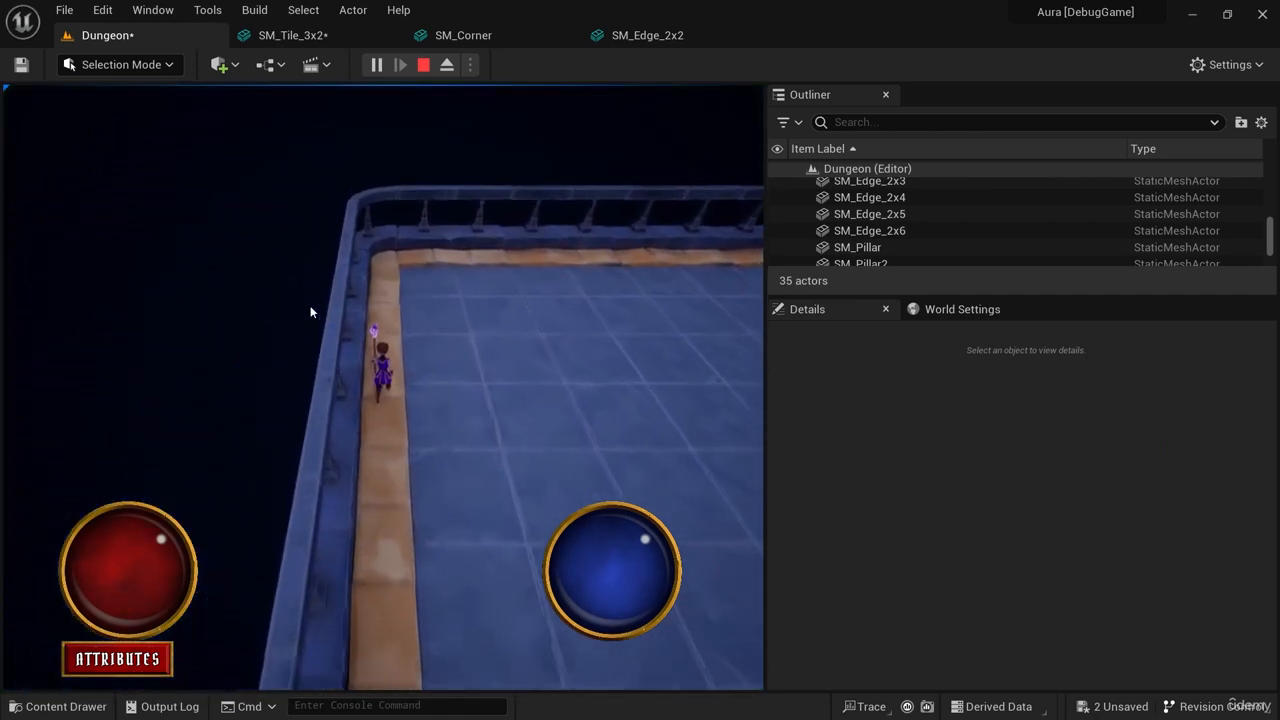
pyautogui.press('d')
pyautogui.press('s')
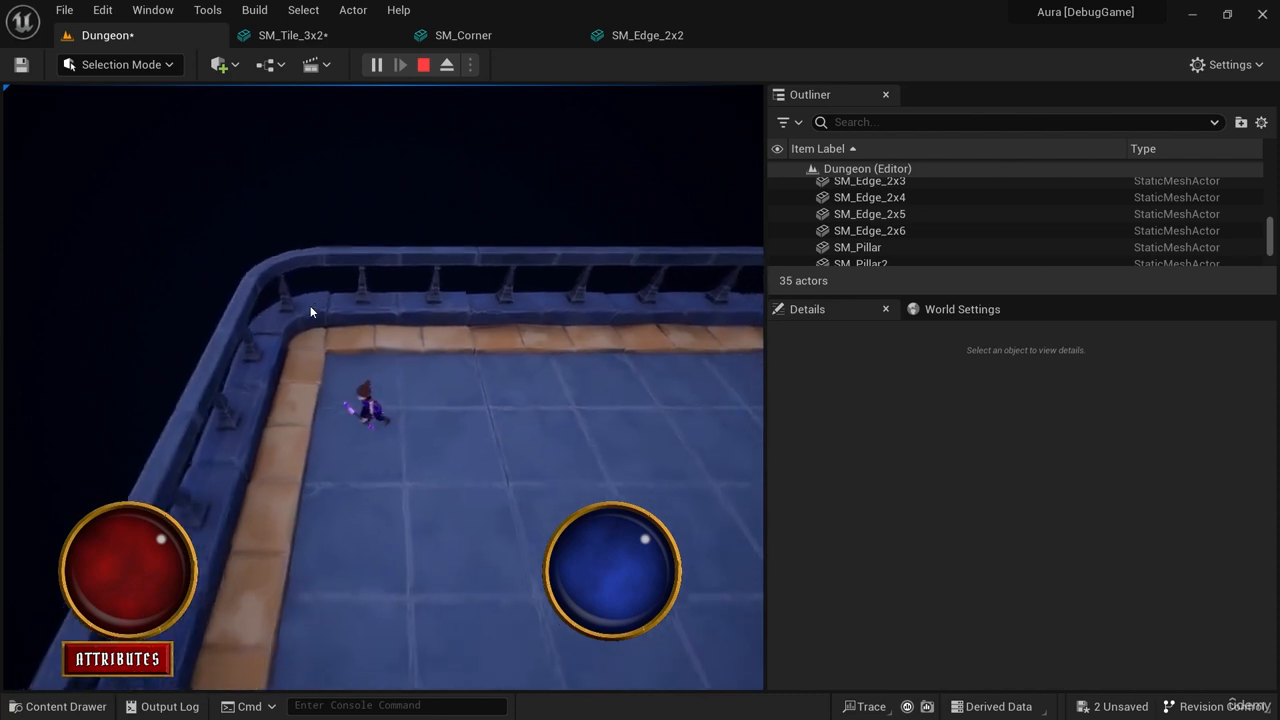
pyautogui.press('a')
pyautogui.press('d')
pyautogui.press('d')
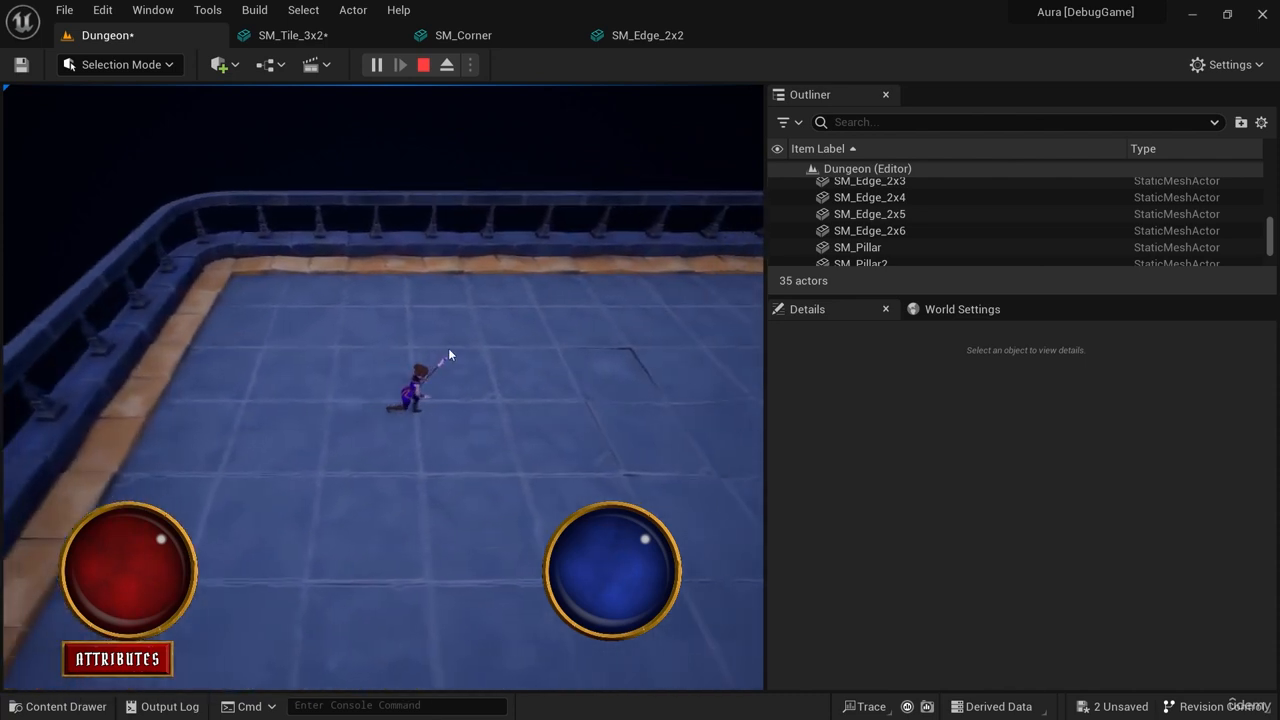
pyautogui.press('w')
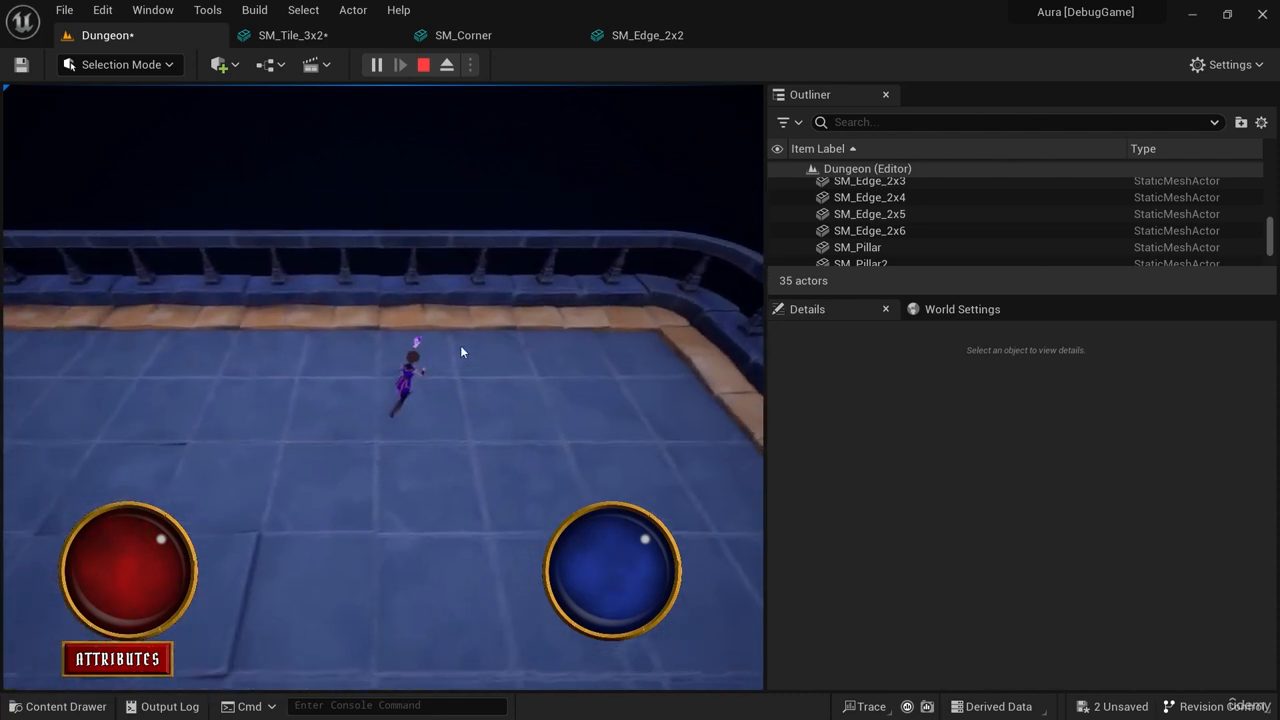
pyautogui.press('d')
pyautogui.press('w')
pyautogui.press('a')
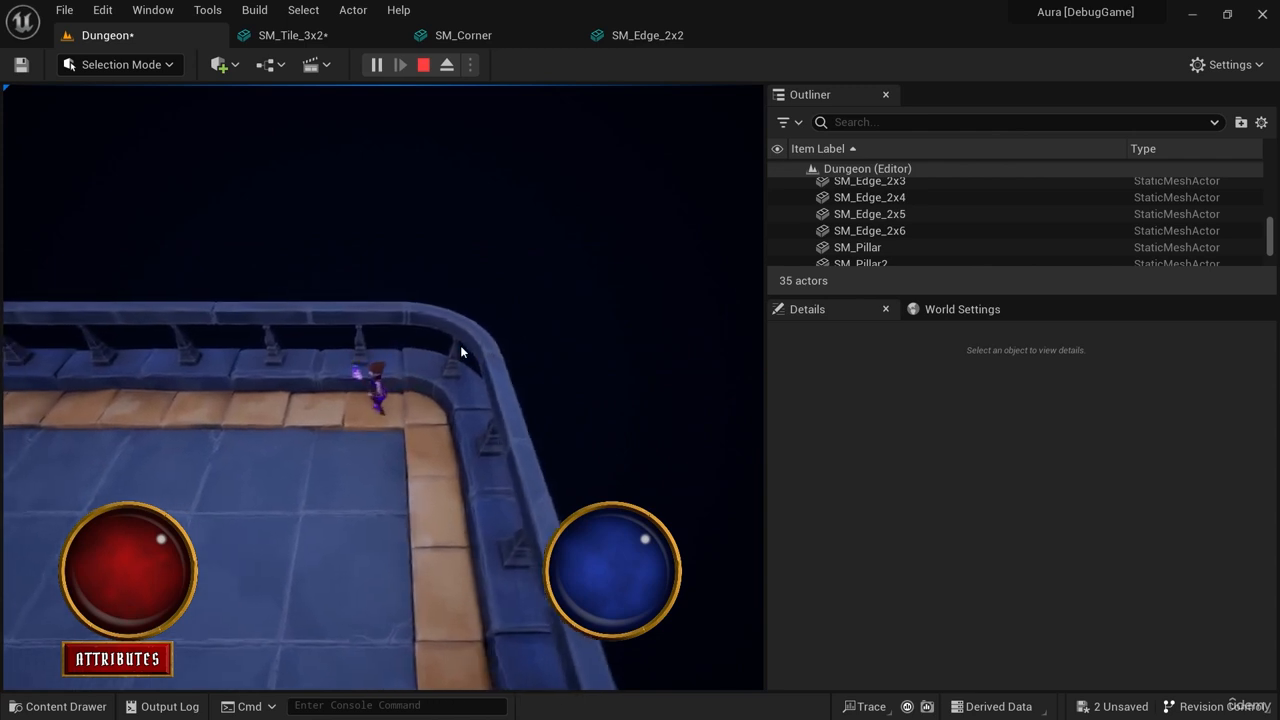
pyautogui.press('s')
pyautogui.press('d')
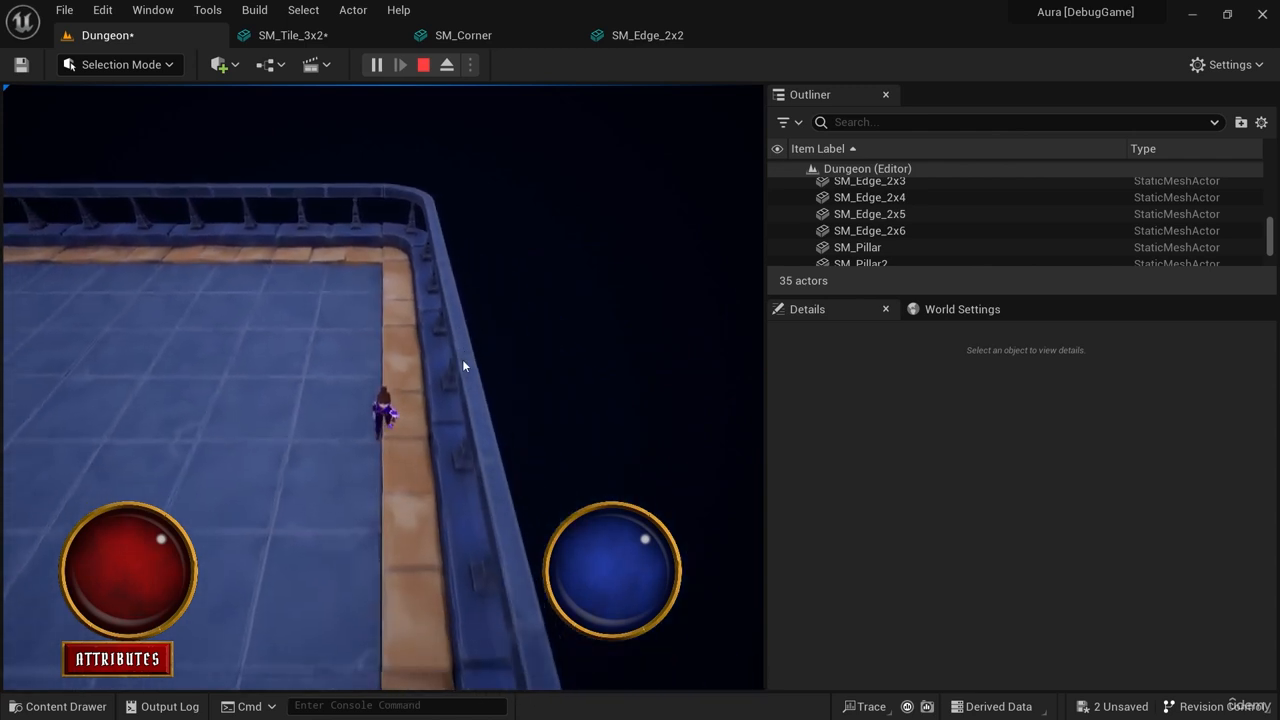
pyautogui.press('a')
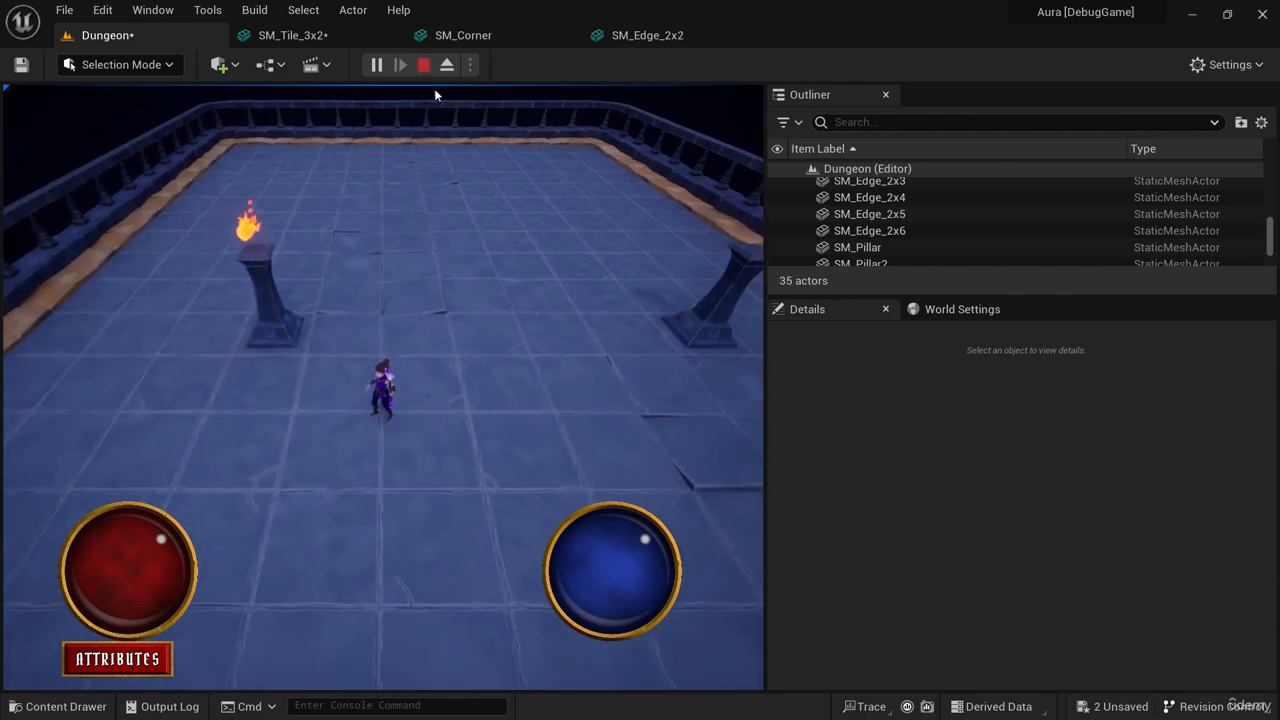
pyautogui.press('Escape')
# Enlarge the Outliner, collapse the DungeonMeshes folder and move the loose static mesh actors from SM_Beacon through SM_Tile_3x5 into it.
pyautogui.moveTo(449, 423); pyautogui.dragTo(605, 427, button='right')
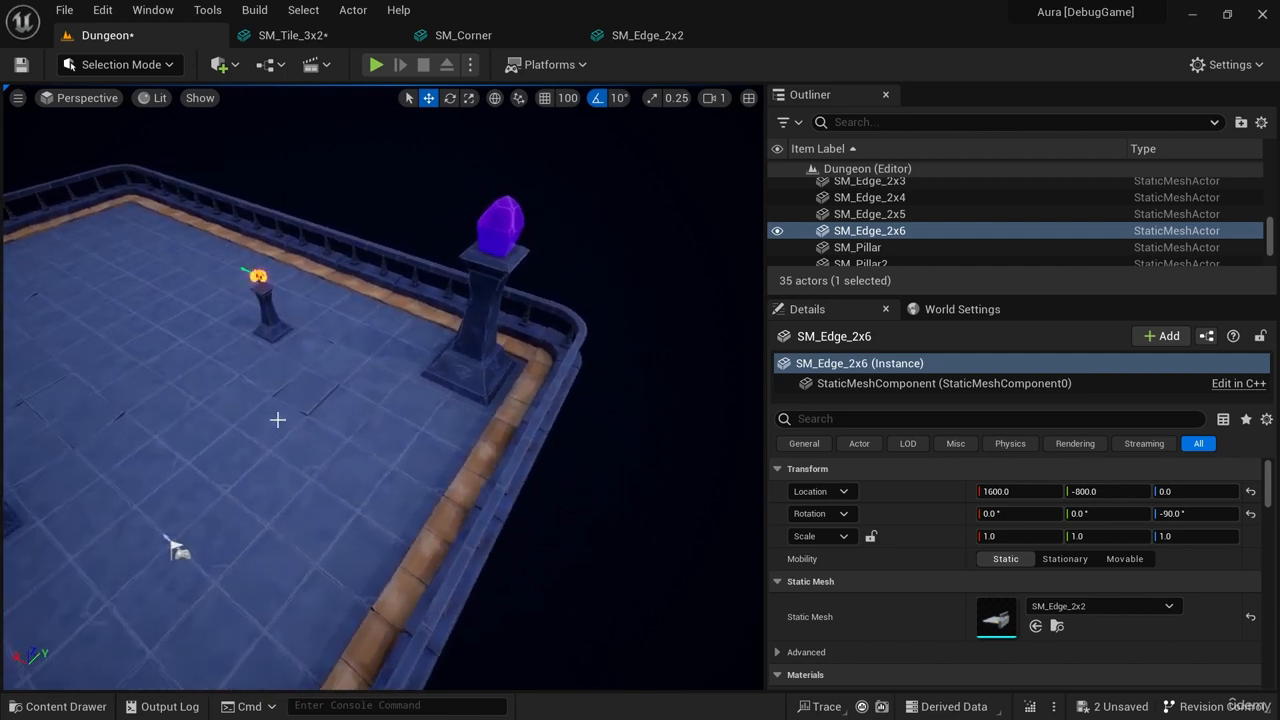
pyautogui.moveTo(660, 390); pyautogui.dragTo(637, 408, button='right')
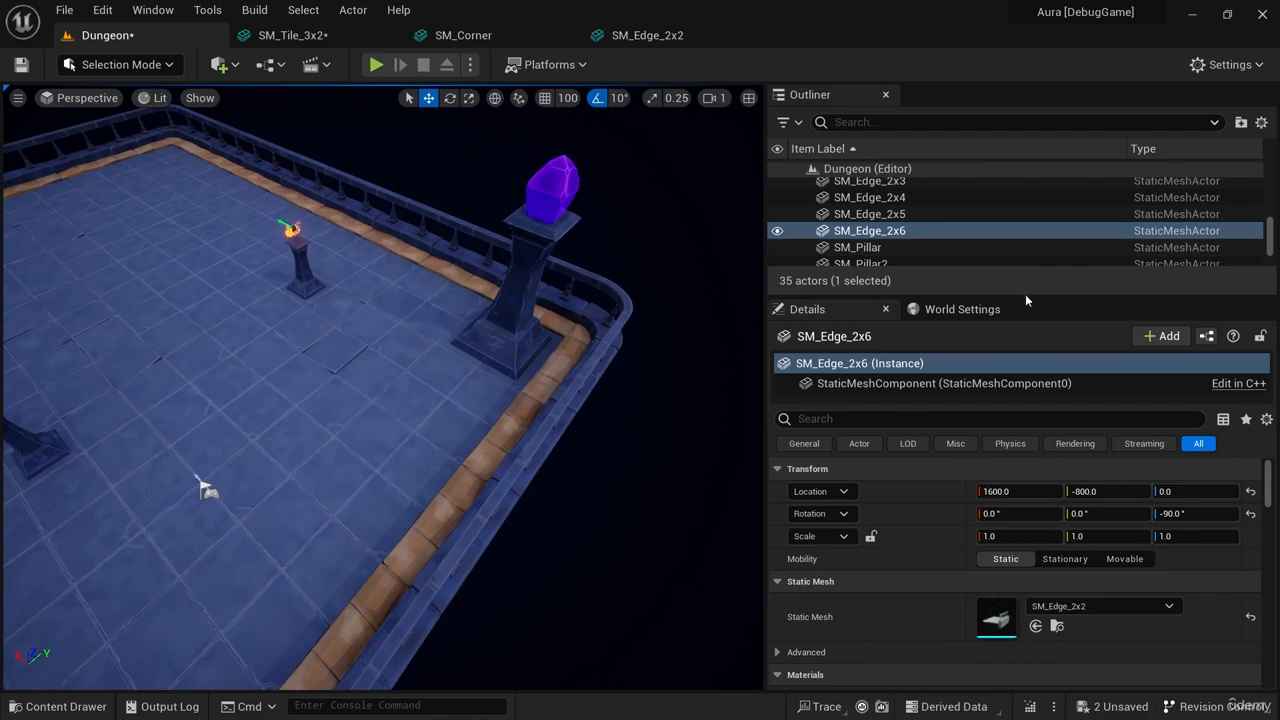
pyautogui.moveTo(1025, 296); pyautogui.dragTo(1040, 576)
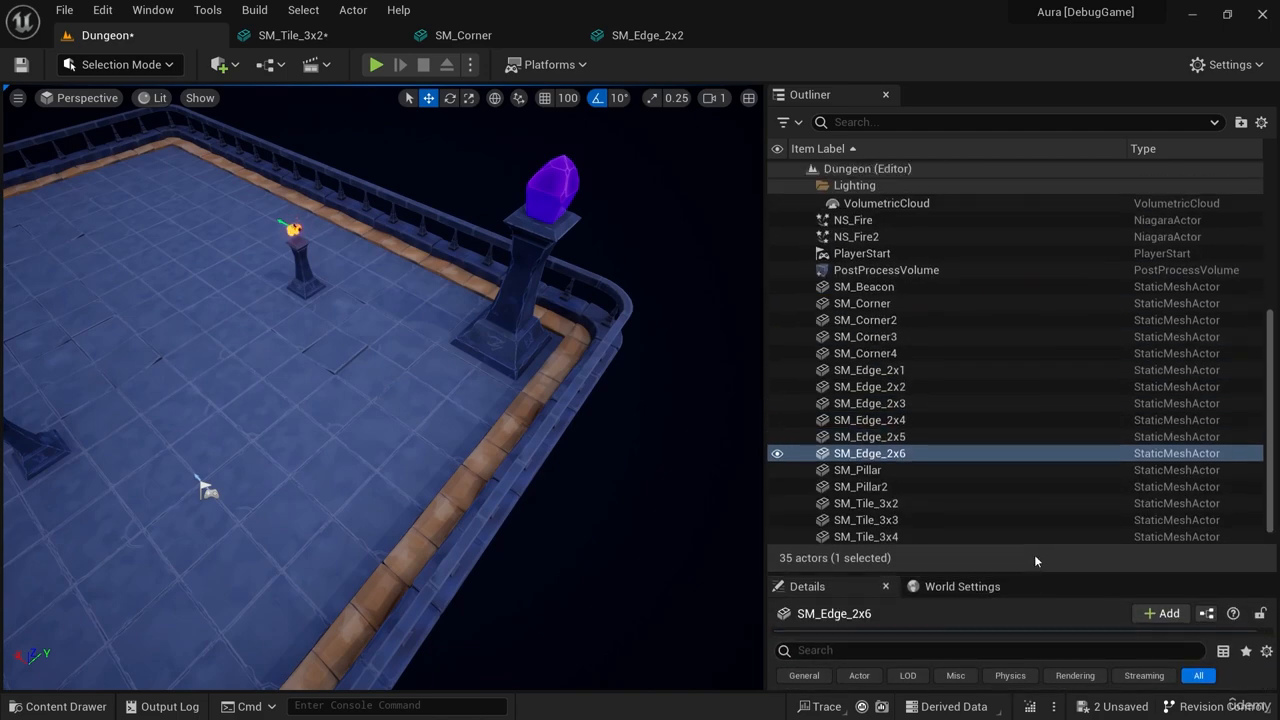
pyautogui.scroll(5, 984, 412)
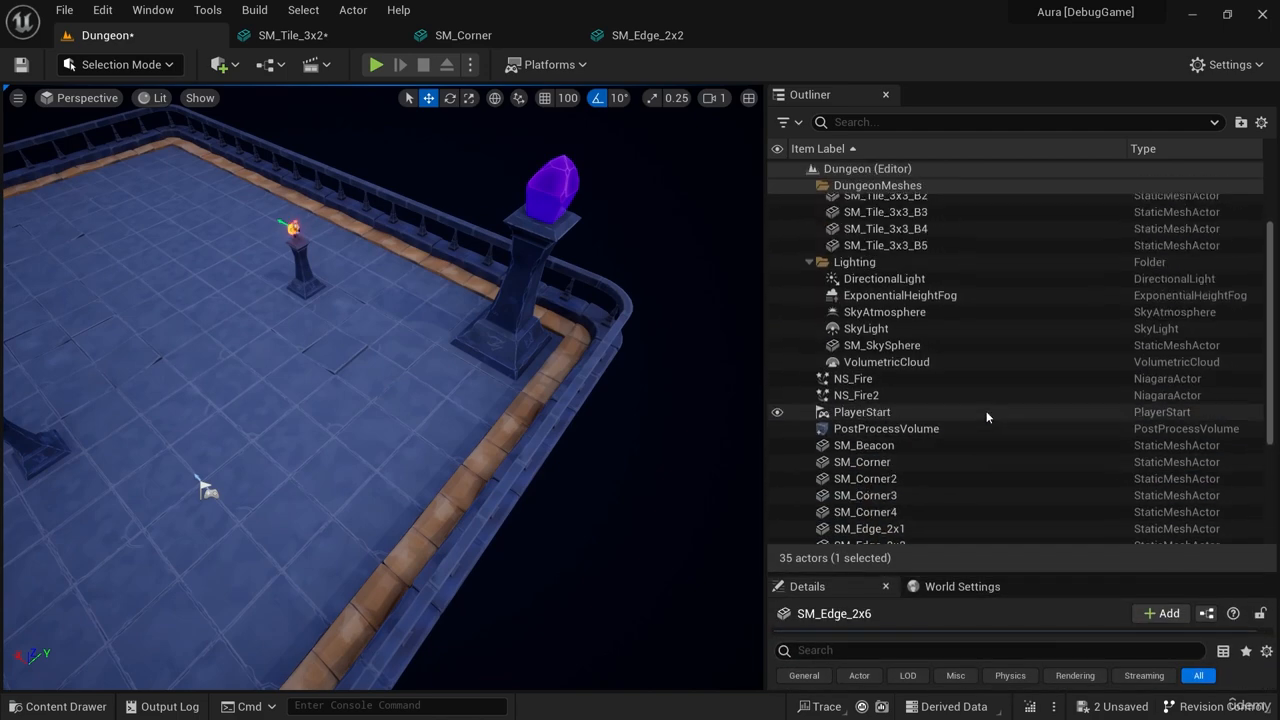
pyautogui.scroll(-4, 984, 410)
pyautogui.click(960, 268)
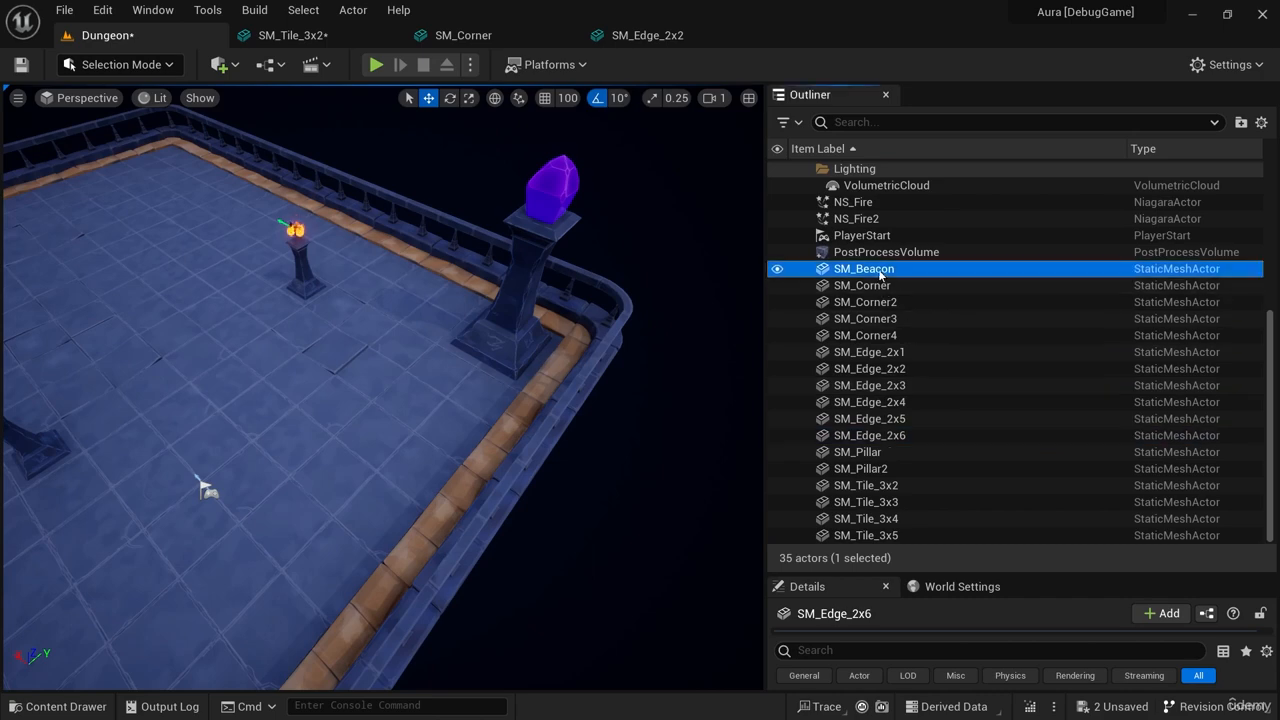
pyautogui.keyDown('shift'); pyautogui.click(968, 535); pyautogui.keyUp('shift')
pyautogui.scroll(3, 1006, 305)
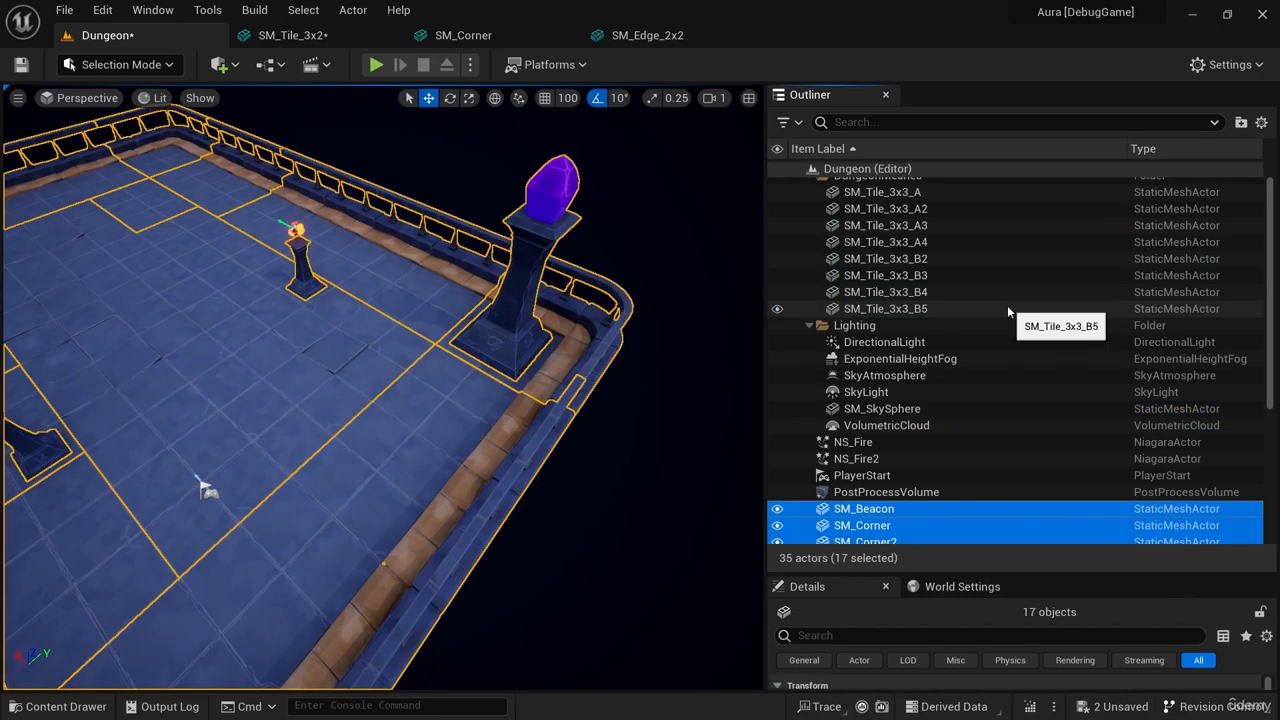
pyautogui.click(809, 185)
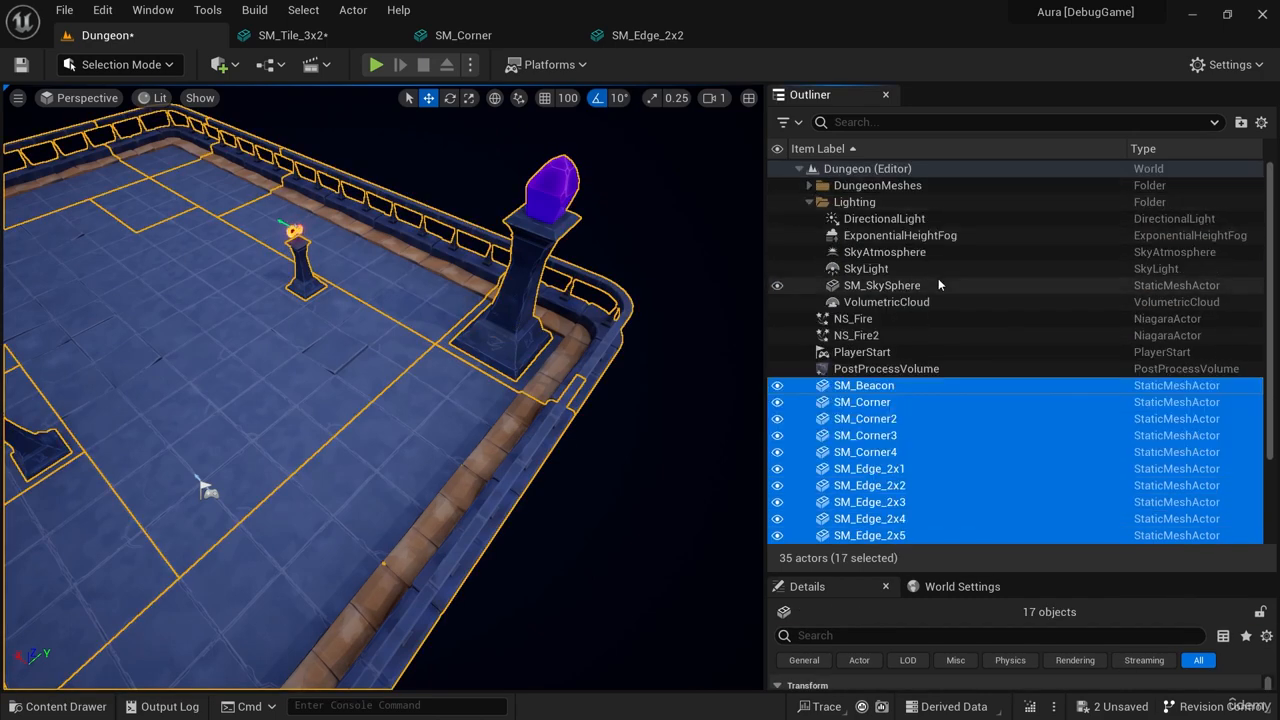
pyautogui.moveTo(924, 388); pyautogui.dragTo(913, 188)
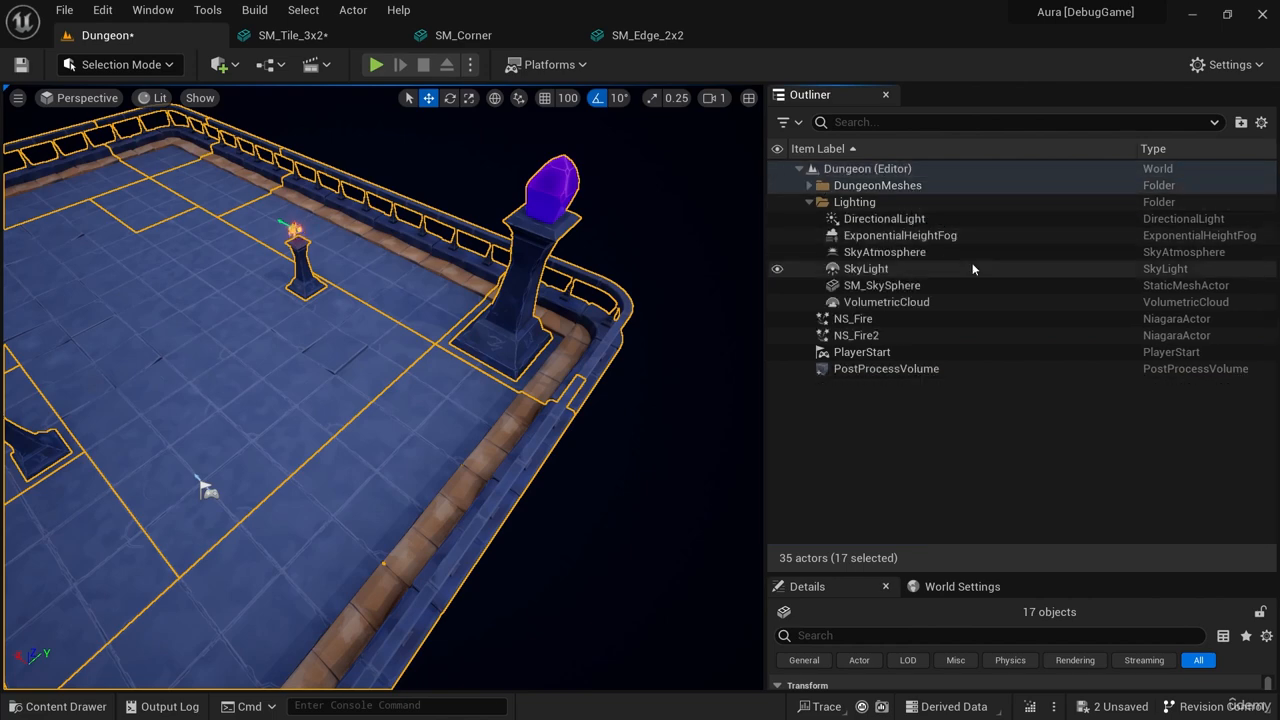
# Select the PostProcessVolume, enlarge its details and look over the dungeon around the pillars.
pyautogui.moveTo(654, 431); pyautogui.dragTo(540, 422, button='right')
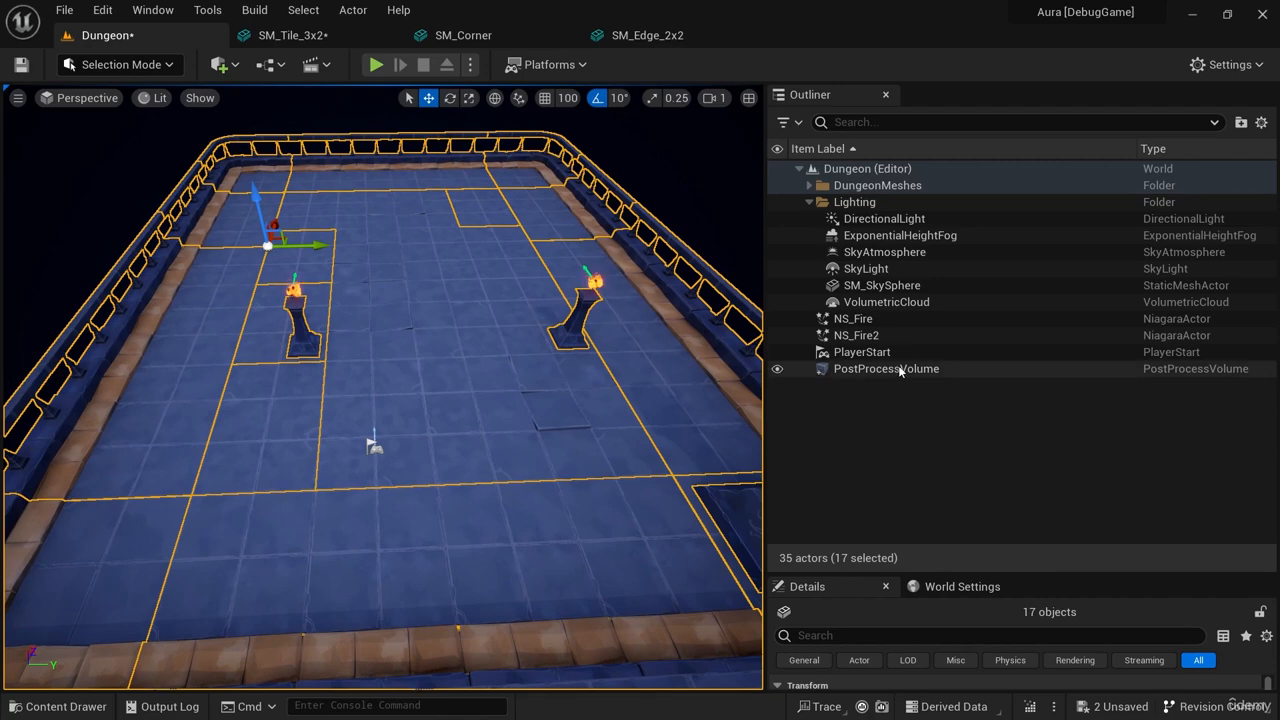
pyautogui.click(898, 368)
pyautogui.moveTo(1011, 572); pyautogui.dragTo(997, 261)
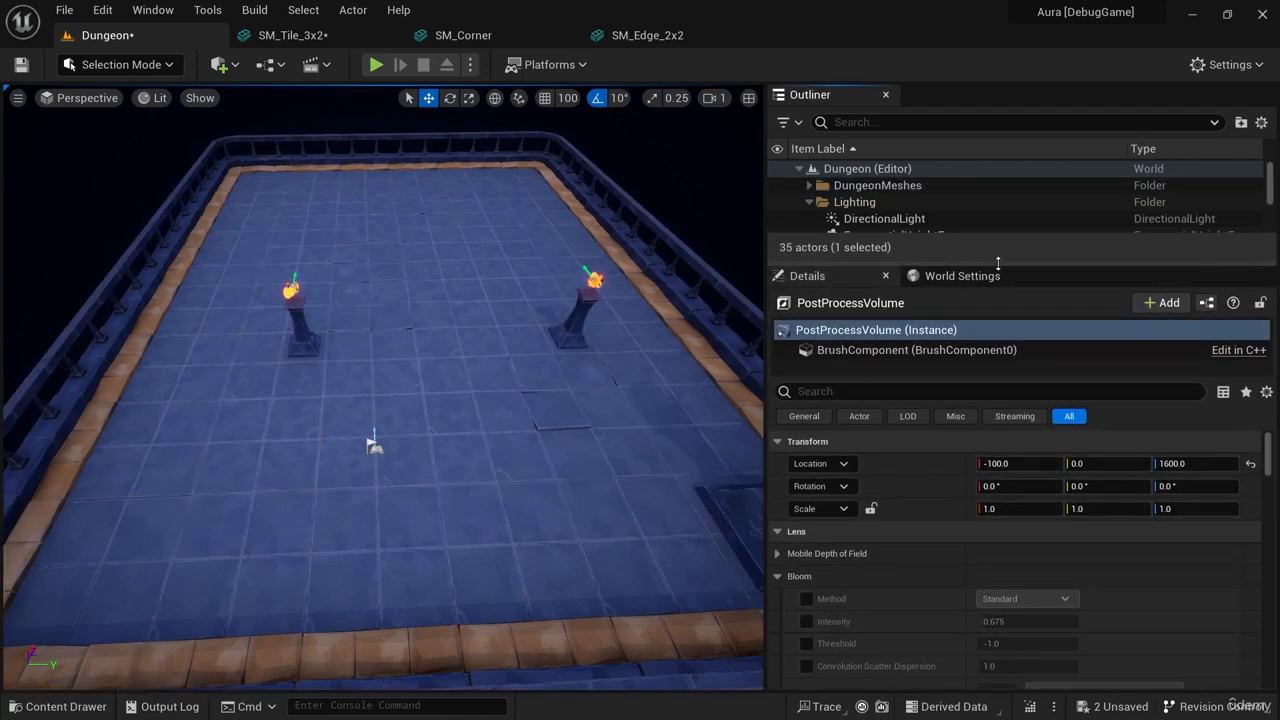
pyautogui.moveTo(640, 430); pyautogui.dragTo(740, 385, button='right')
pyautogui.moveTo(588, 431); pyautogui.dragTo(603, 384, button='right')
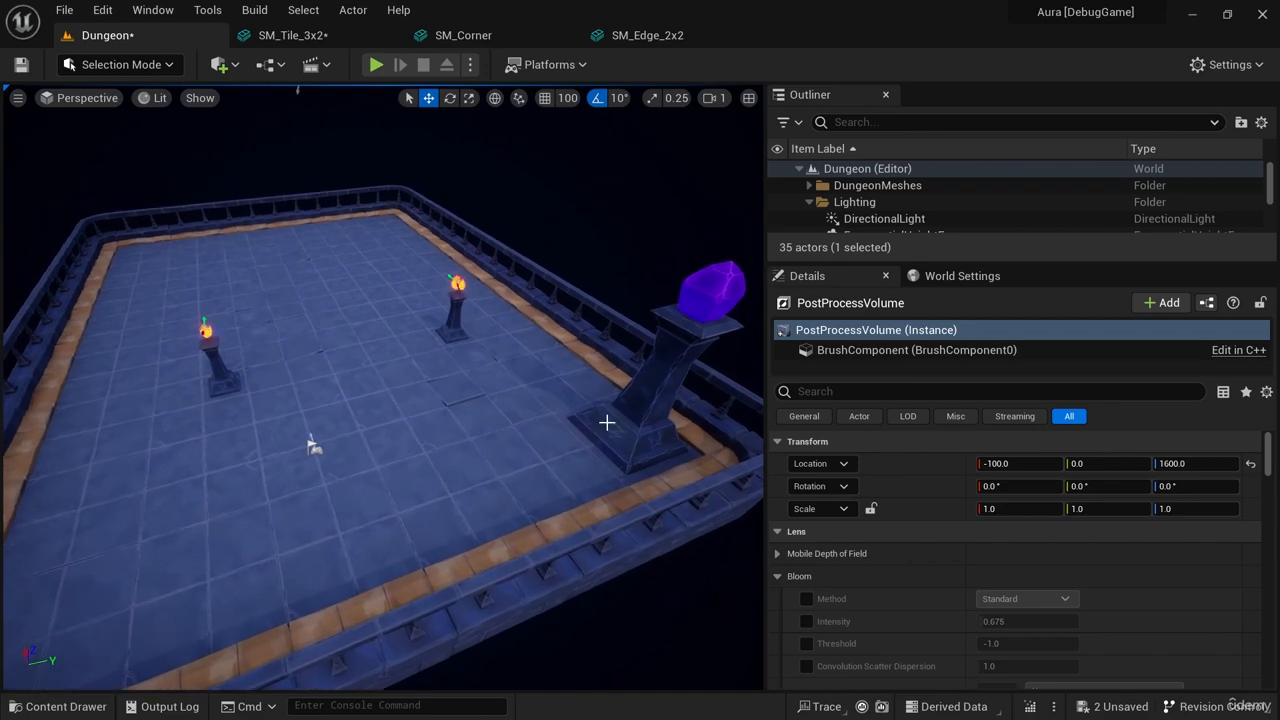
# Place the Idle animation from the Characters/Aura/Animations folder onto the dungeon floor.
pyautogui.hotkey('ctrl', 'space')
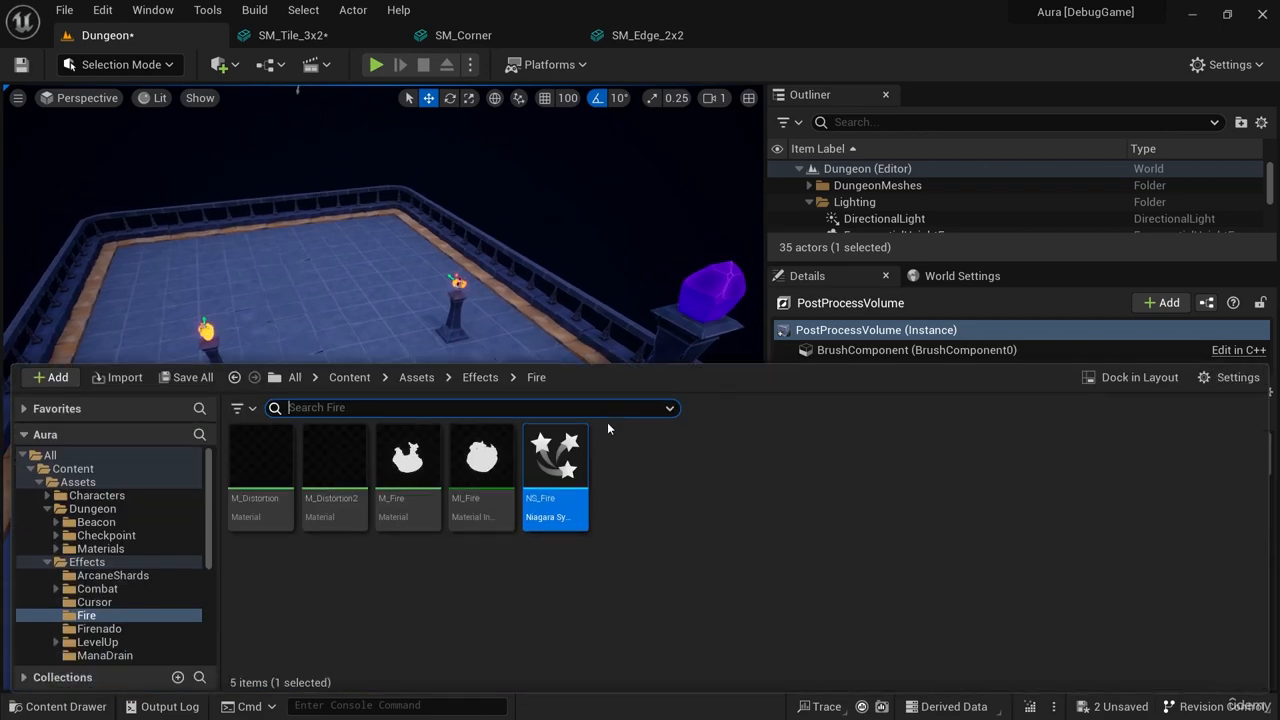
pyautogui.click(177, 483)
pyautogui.doubleClick(262, 465)
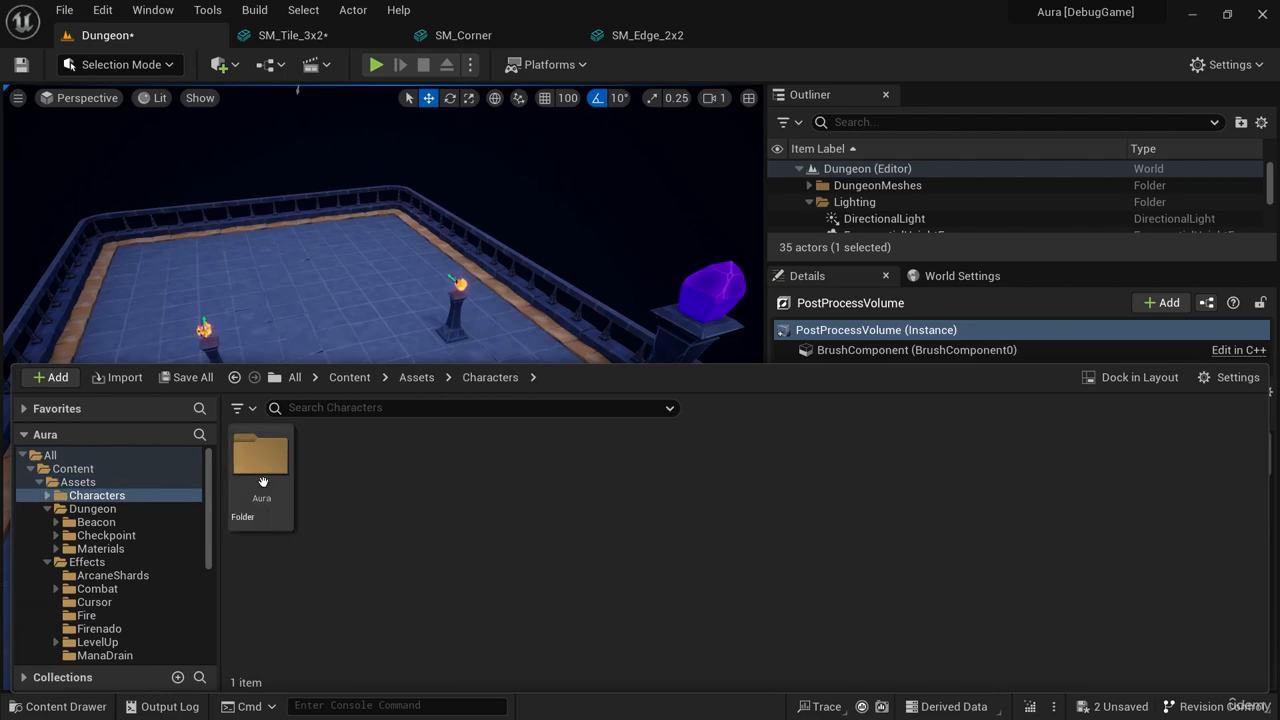
pyautogui.doubleClick(262, 481)
pyautogui.doubleClick(260, 462)
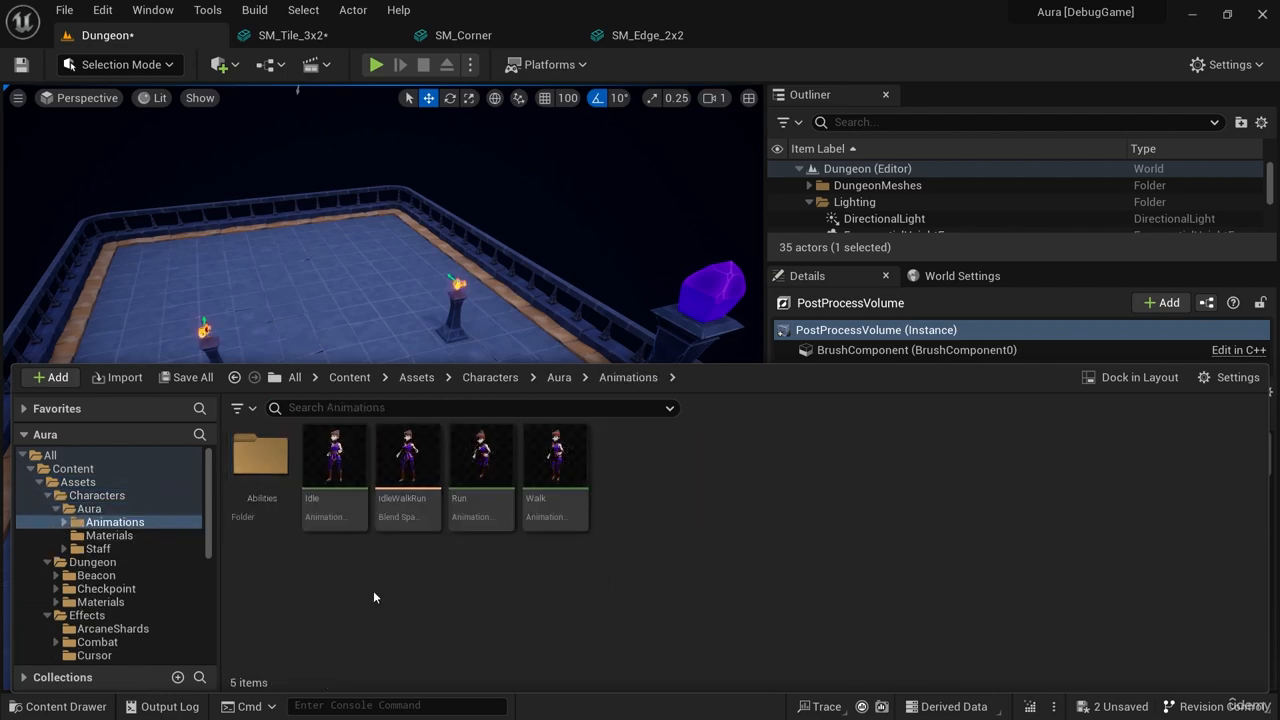
pyautogui.moveTo(334, 460); pyautogui.dragTo(578, 455)
# Switch to the rotate tool and examine the placed character on the dungeon floor from close up.
pyautogui.press('e')
pyautogui.press('w')
pyautogui.moveTo(578, 544); pyautogui.dragTo(572, 332, button='right')
pyautogui.click(545, 301)
pyautogui.press('w')
pyautogui.press('s')
pyautogui.press('w')
pyautogui.press('s')
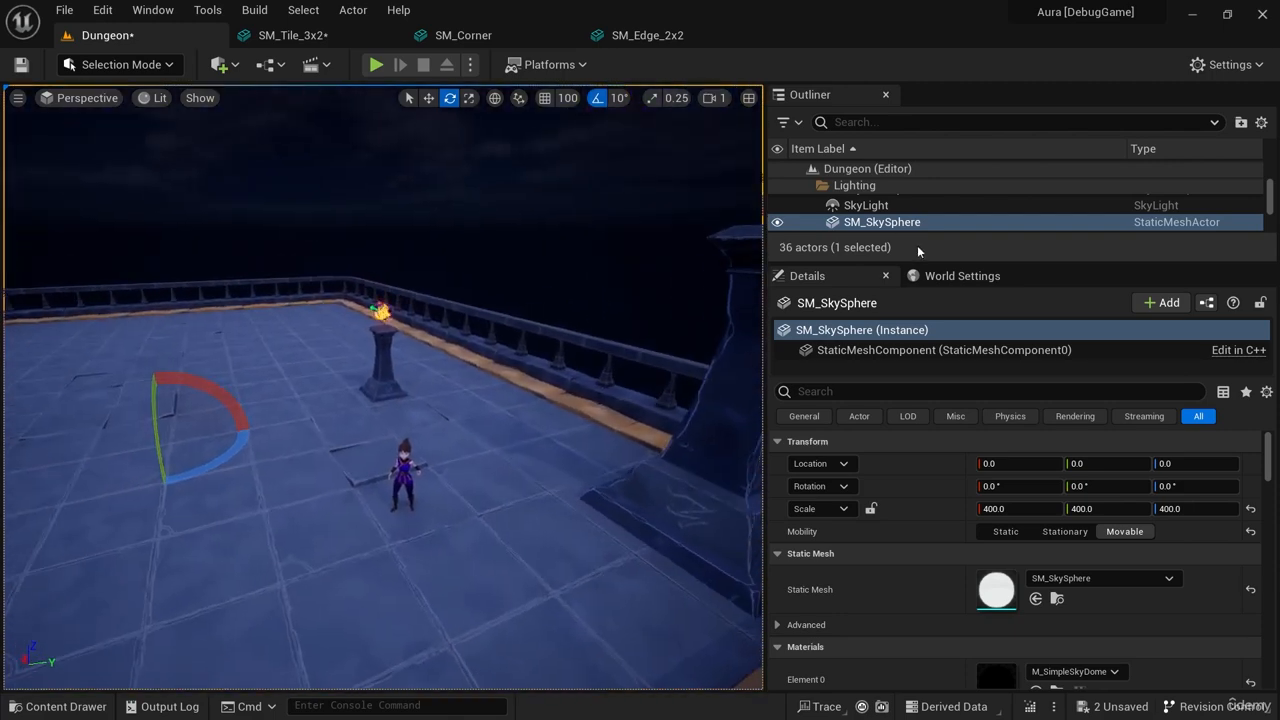
# Select the PostProcessVolume in the enlarged Outliner, give its details more room and collapse its Bloom and Exposure groups.
pyautogui.moveTo(934, 263); pyautogui.dragTo(955, 497)
pyautogui.click(930, 385)
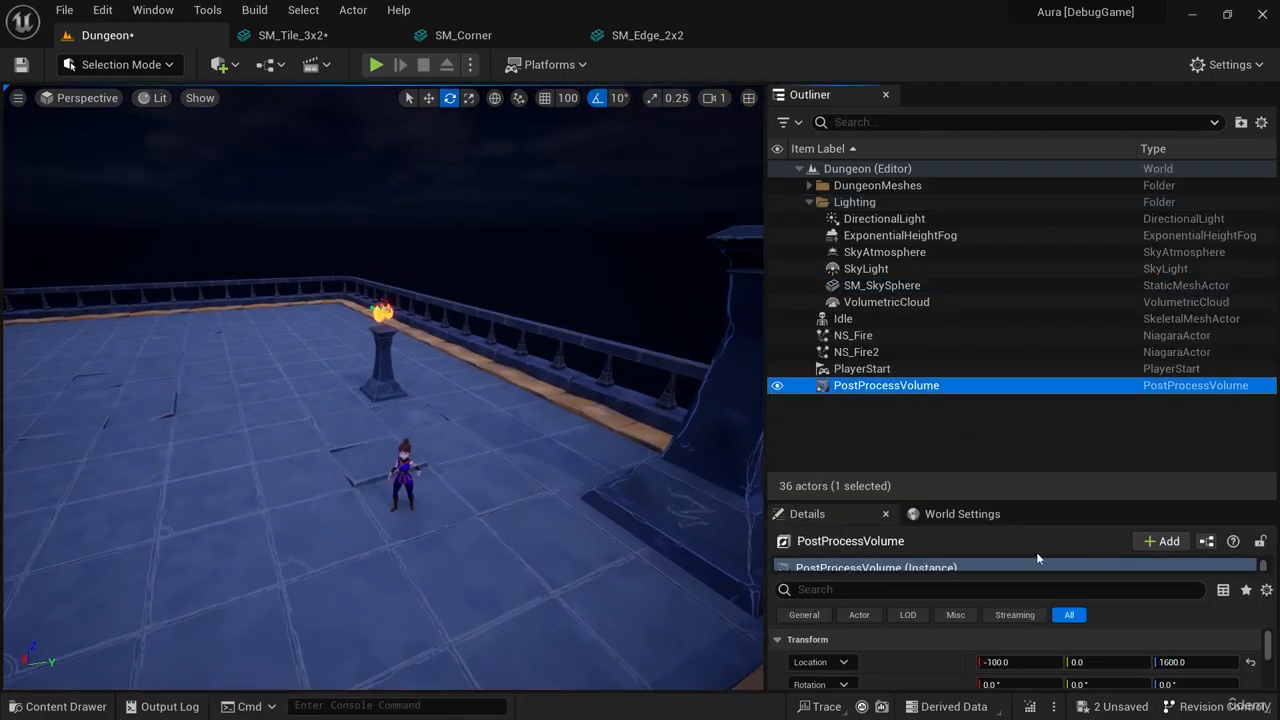
pyautogui.moveTo(1039, 501); pyautogui.dragTo(1039, 259)
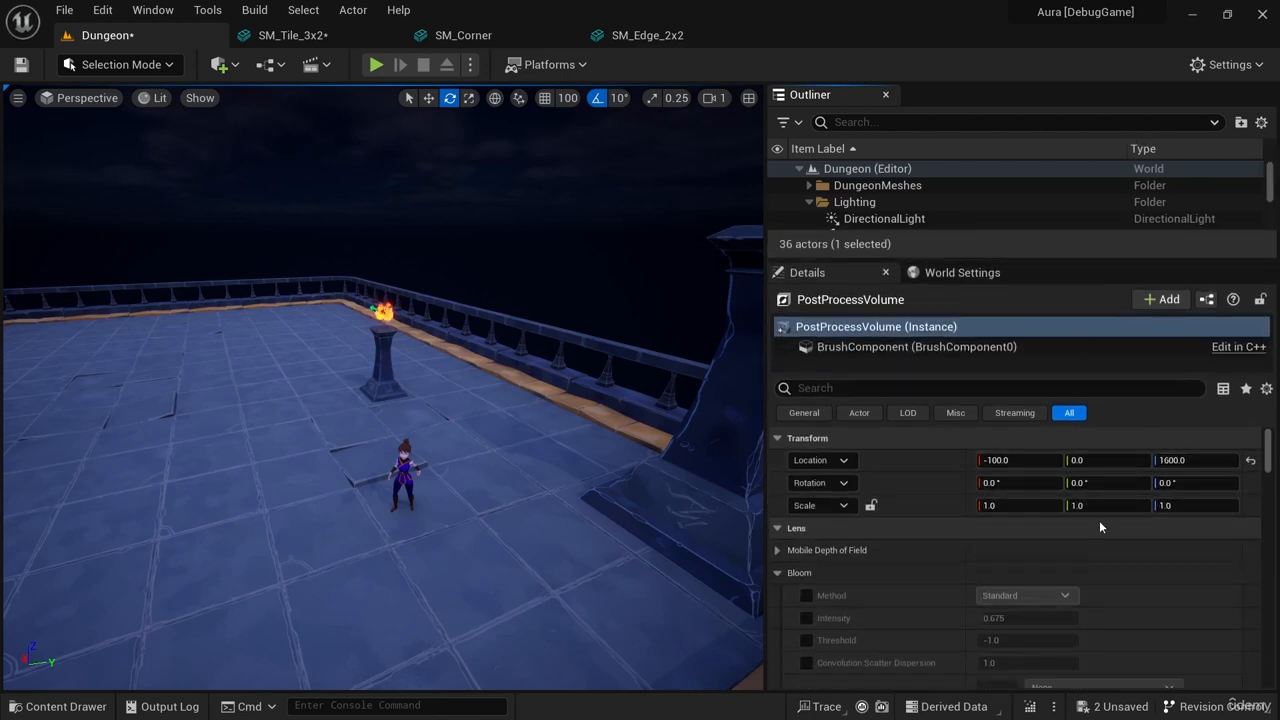
pyautogui.scroll(-1, 1095, 522)
pyautogui.scroll(-2, 1090, 526)
pyautogui.click(780, 493)
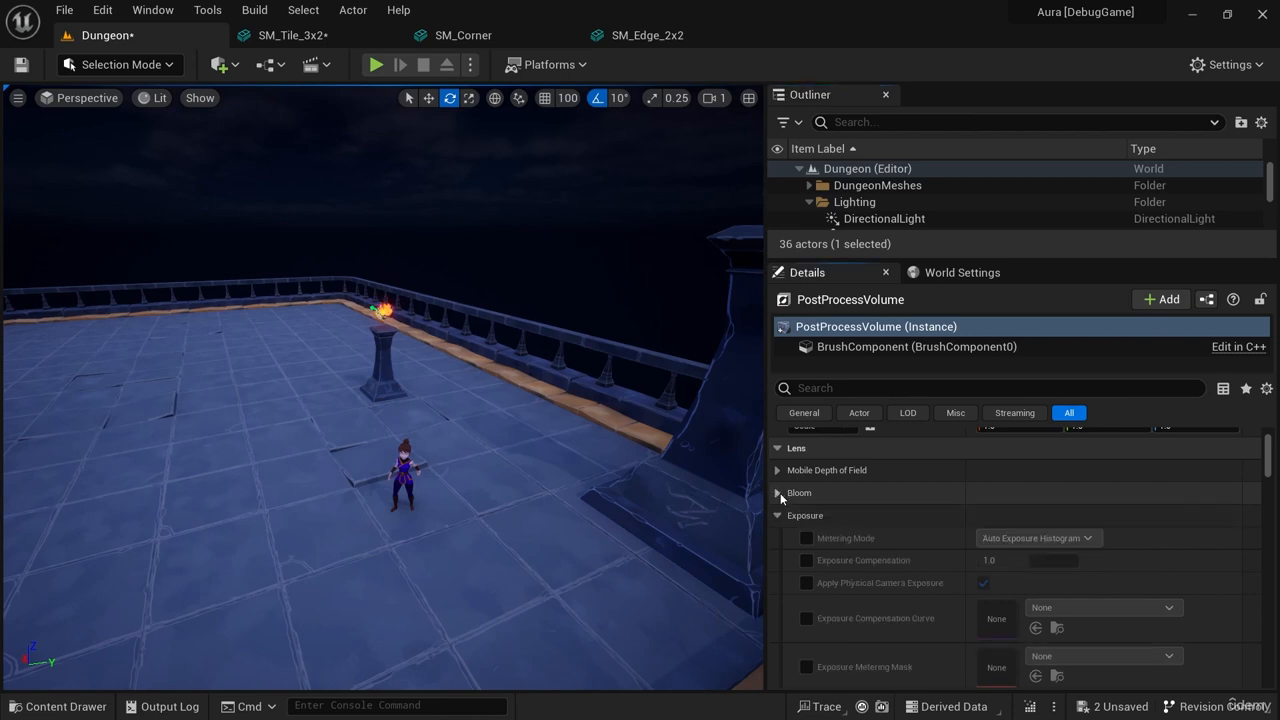
pyautogui.scroll(-1, 880, 510)
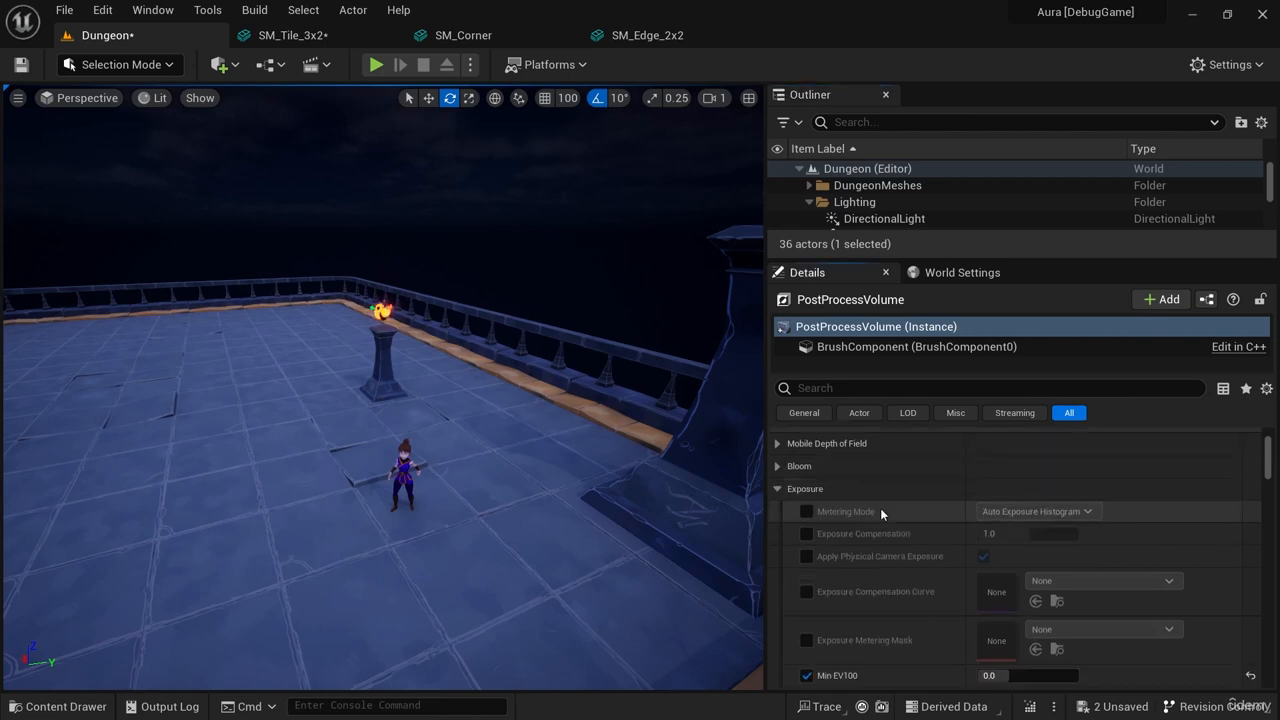
pyautogui.click(780, 490)
pyautogui.scroll(-12, 984, 475)
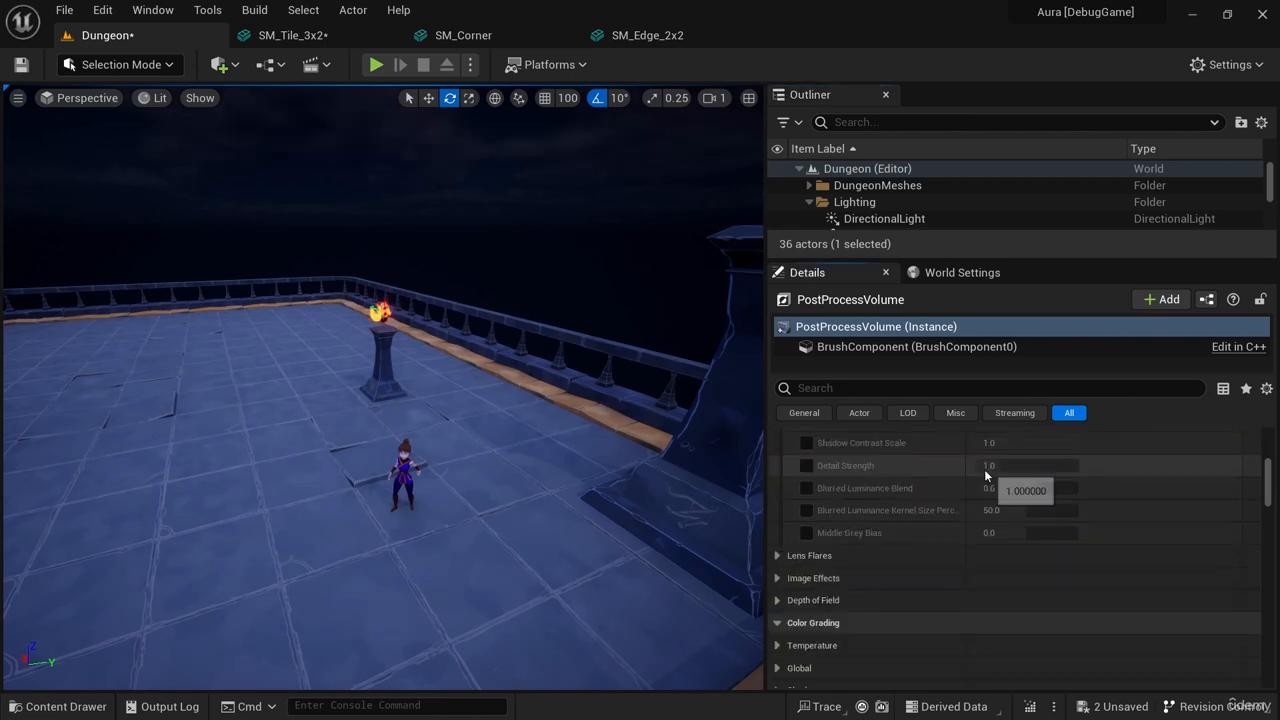
# Expand the Temperature color grading settings, override Temperature Type with Color Temperature and enable the Temp override.
pyautogui.click(957, 572)
pyautogui.scroll(-3, 1000, 525)
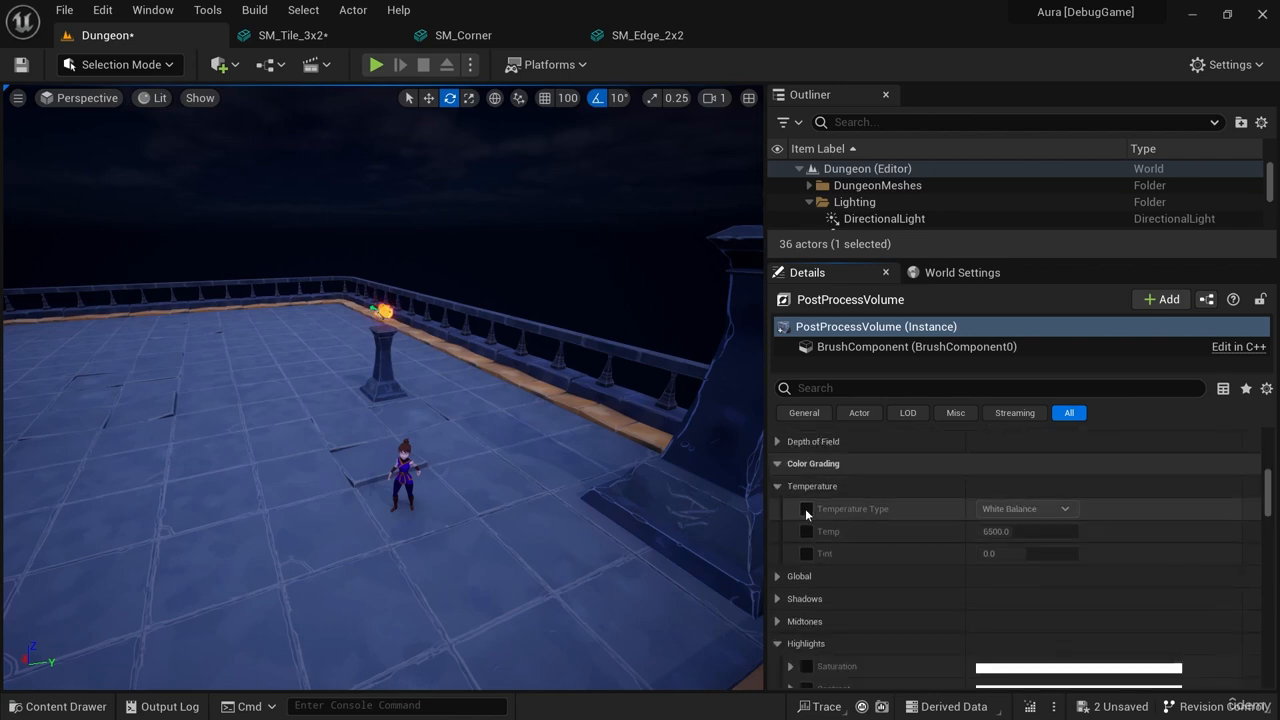
pyautogui.click(807, 509)
pyautogui.click(1030, 508)
pyautogui.click(1015, 537)
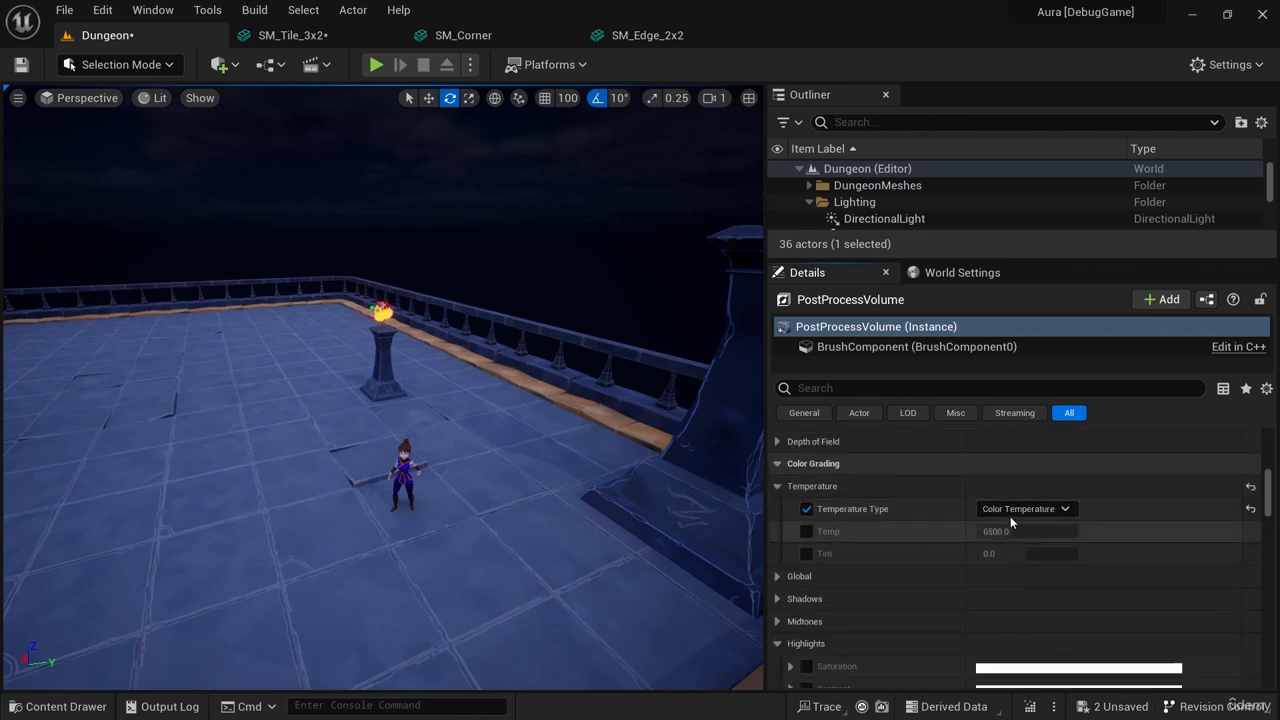
pyautogui.click(807, 534)
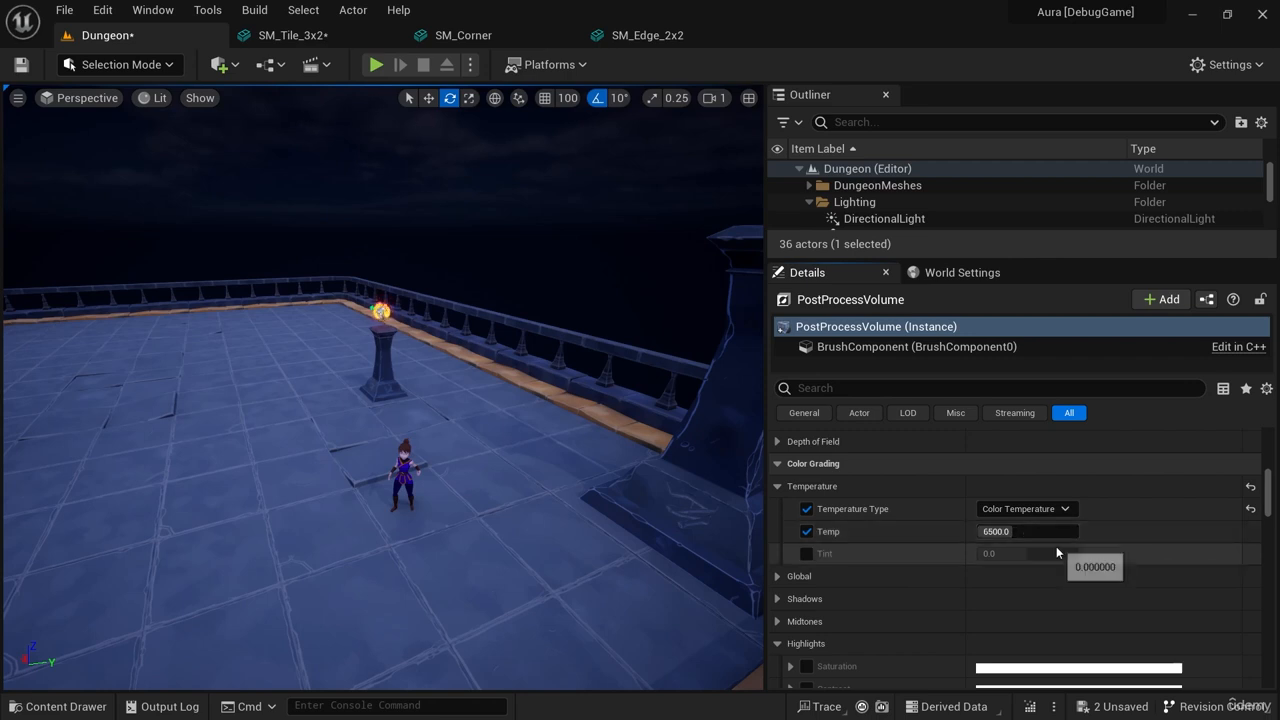
# Try cooler and warmer color temperatures between about 4945 and 8314, and set Temp to 7500.
pyautogui.click(1020, 532)
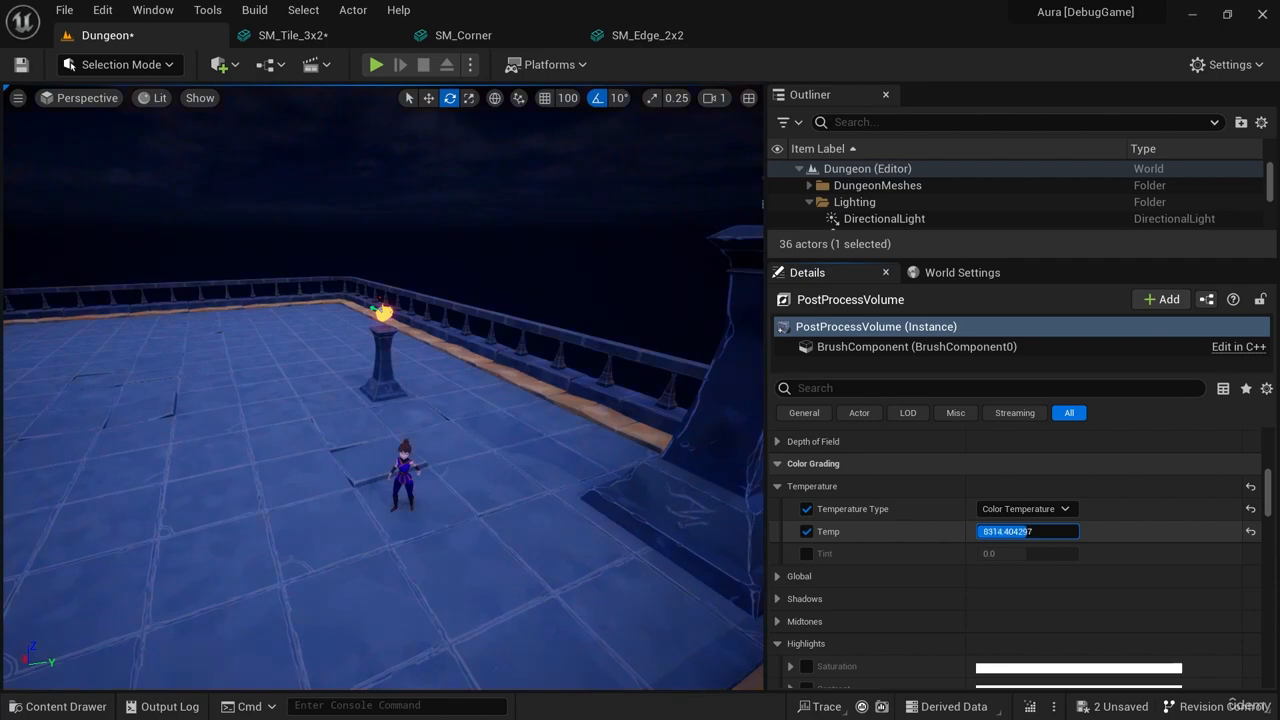
pyautogui.moveTo(1018, 532); pyautogui.dragTo(1028, 532)
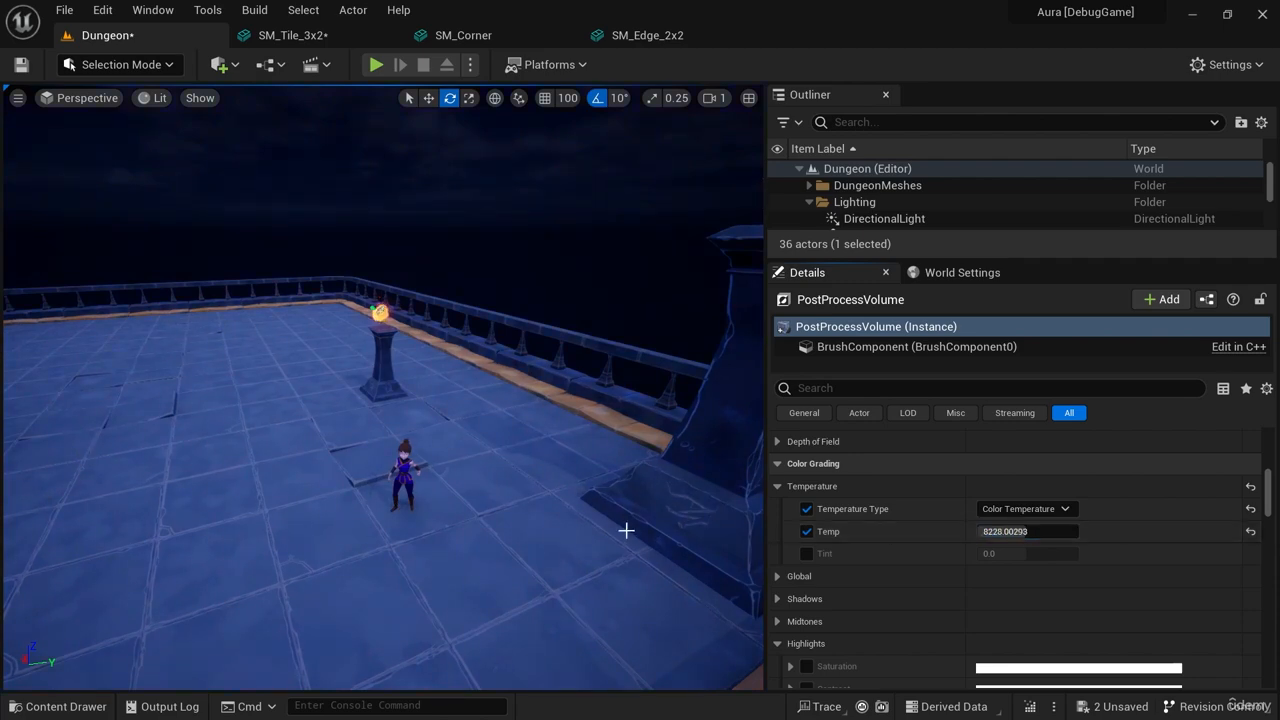
pyautogui.moveTo(626, 529)
pyautogui.mouseDown(button='right')
pyautogui.moveTo(636, 590)
pyautogui.moveTo(630, 540)
pyautogui.moveTo(615, 532)
pyautogui.mouseUp(button='right')
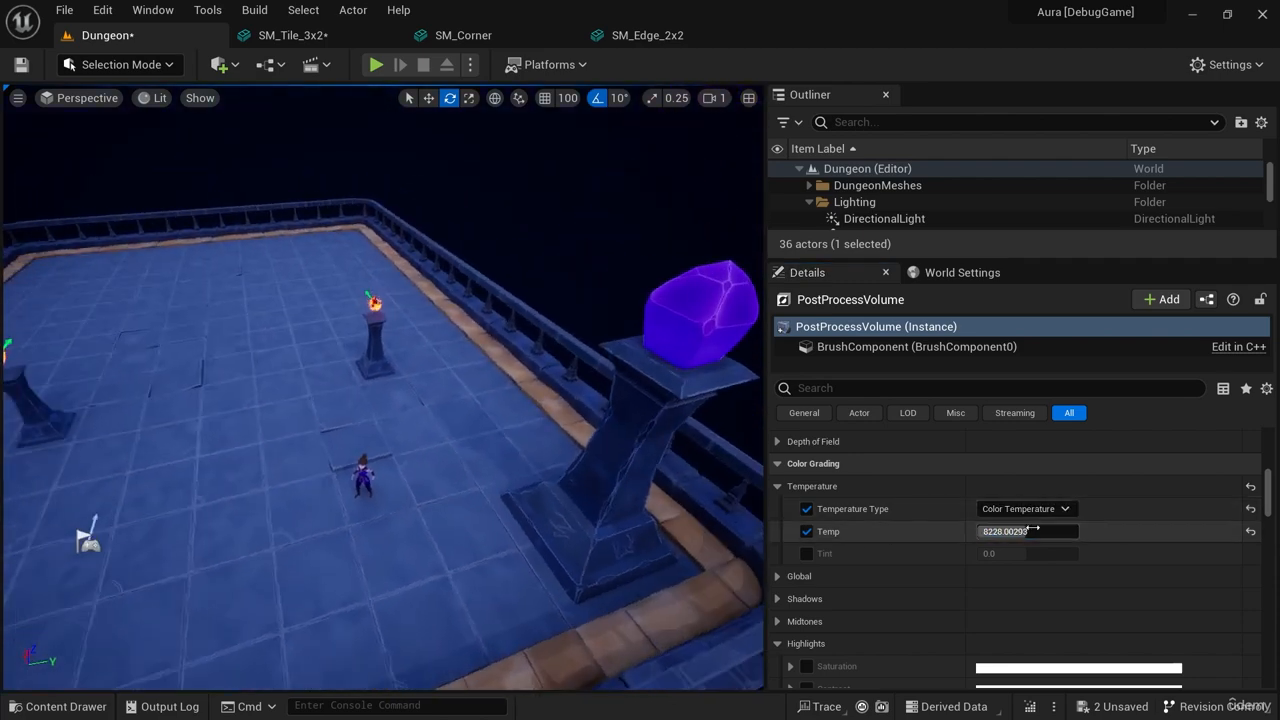
pyautogui.moveTo(1030, 532); pyautogui.dragTo(998, 532)
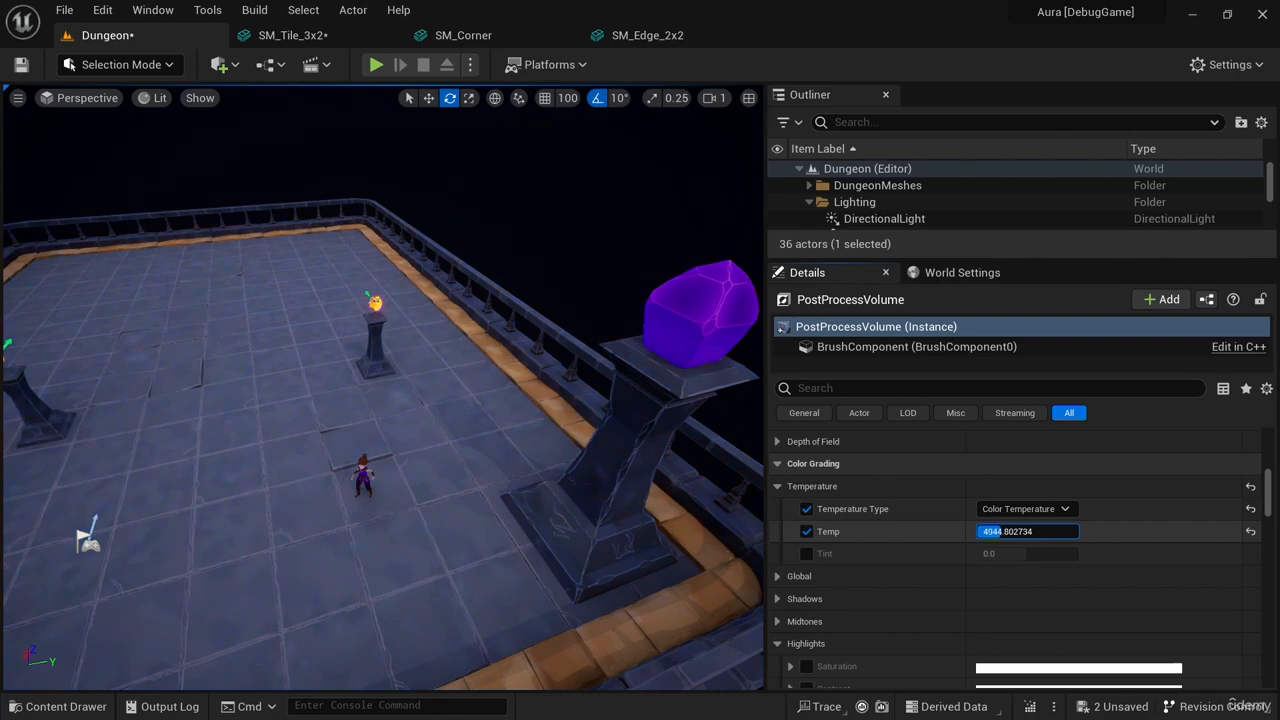
pyautogui.moveTo(1002, 532); pyautogui.dragTo(1001, 532)
pyautogui.moveTo(600, 500); pyautogui.dragTo(610, 455, button='right')
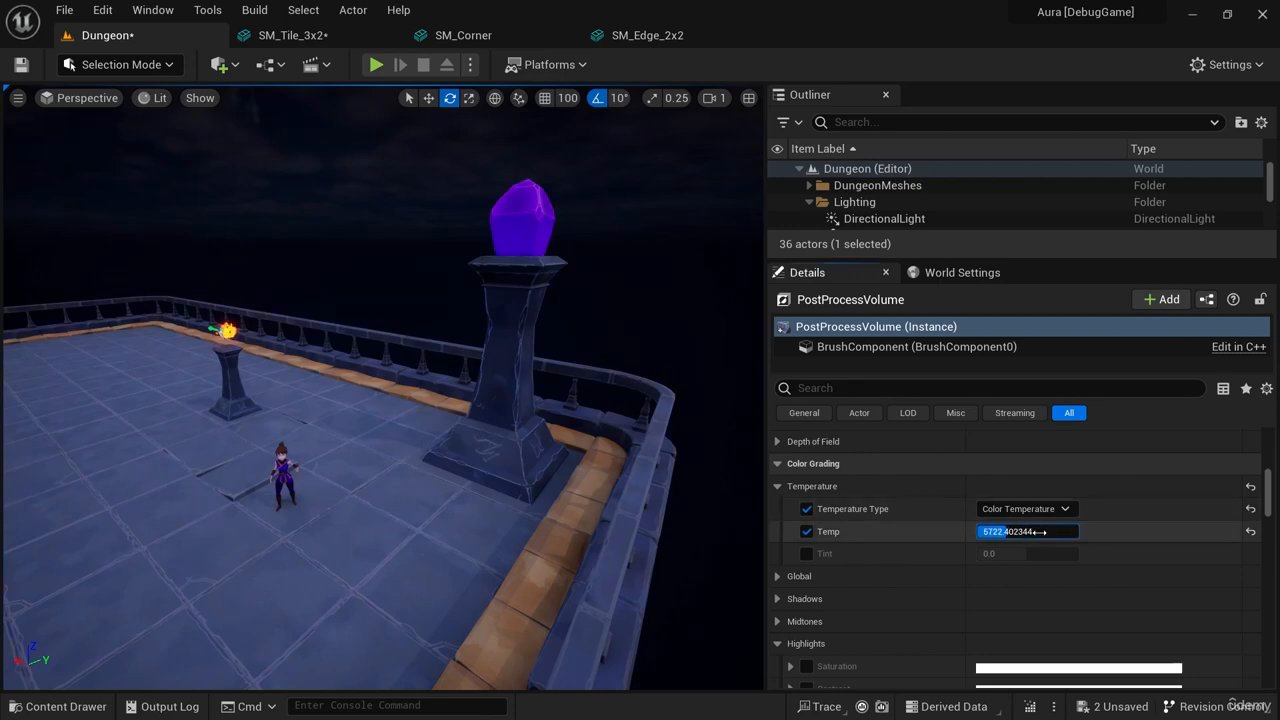
pyautogui.click(1040, 532)
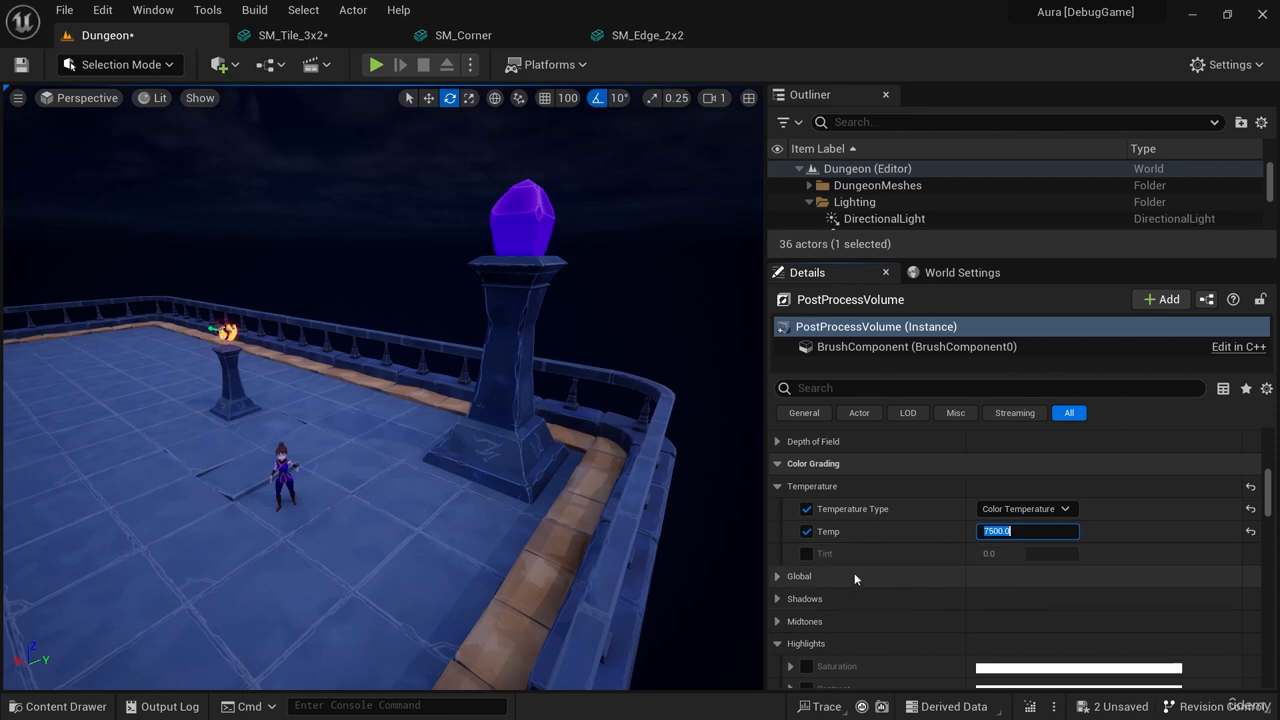
# Enable the Tint override, try positive and negative values, and set Tint to 0.1.
pyautogui.click(808, 556)
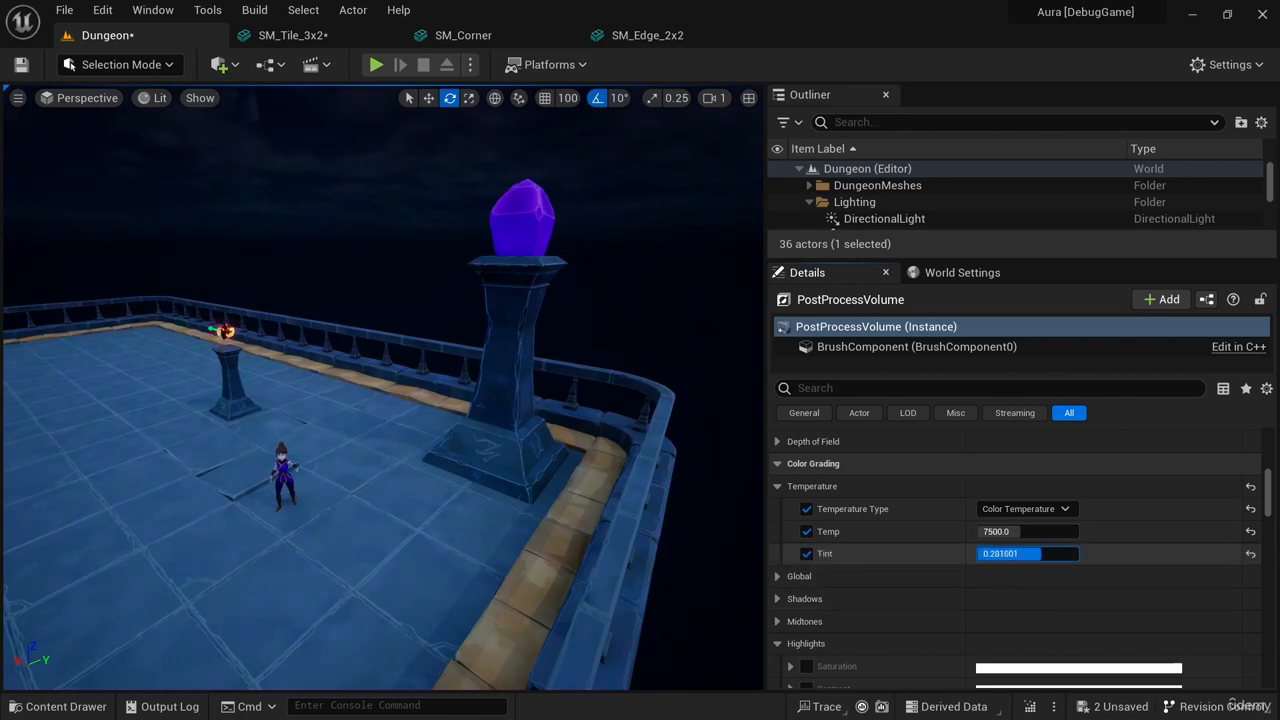
pyautogui.moveTo(1028, 553)
pyautogui.mouseDown()
pyautogui.moveTo(1010, 553)
pyautogui.moveTo(1022, 553)
pyautogui.mouseUp()
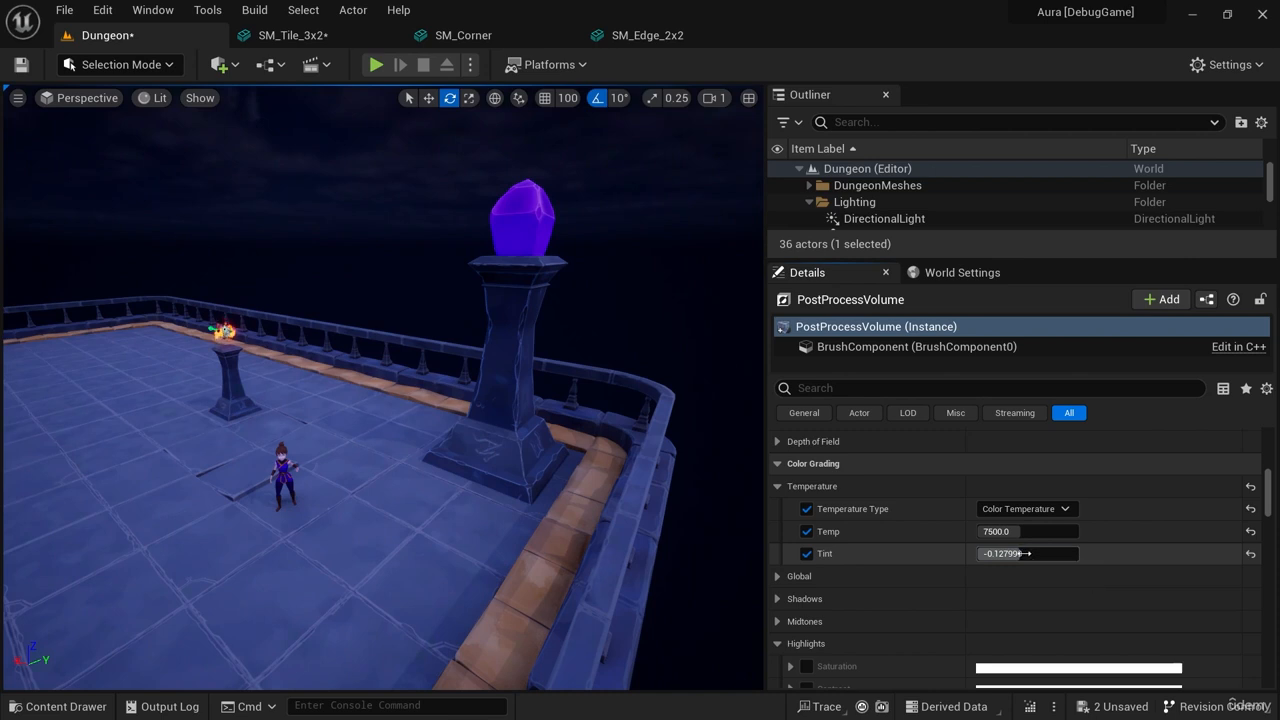
pyautogui.click(1023, 553)
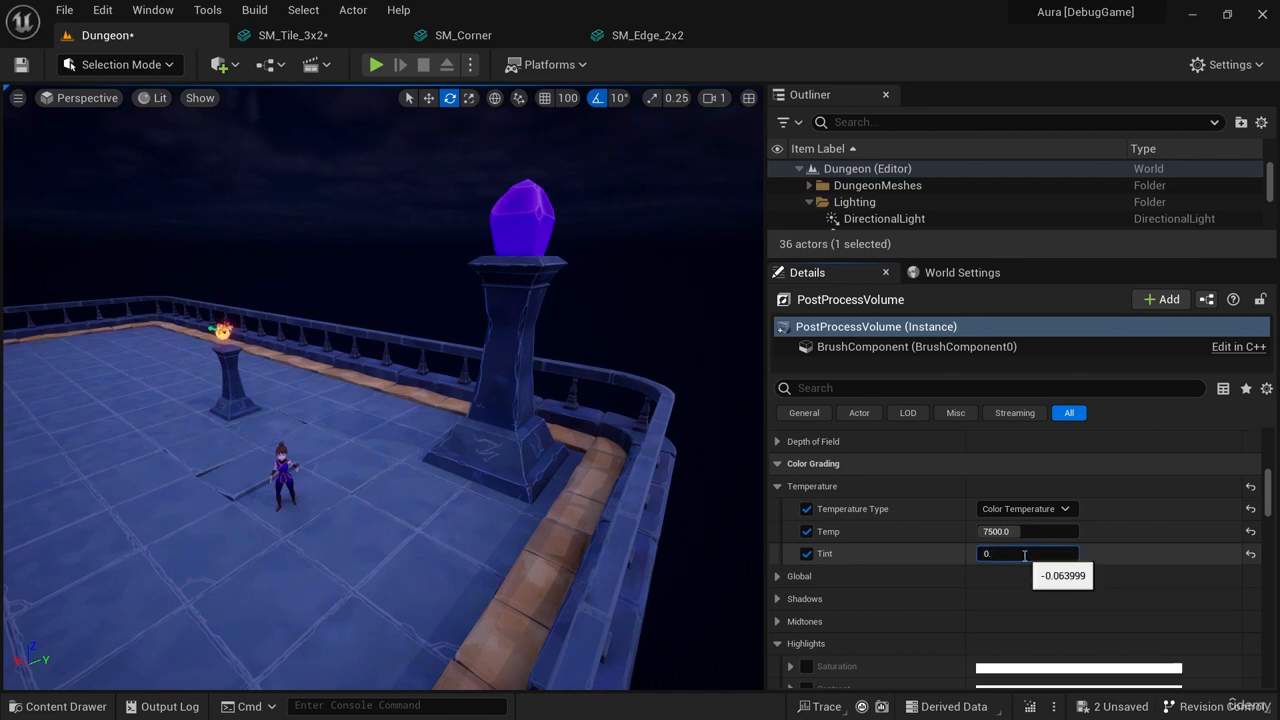
pyautogui.press('Return')
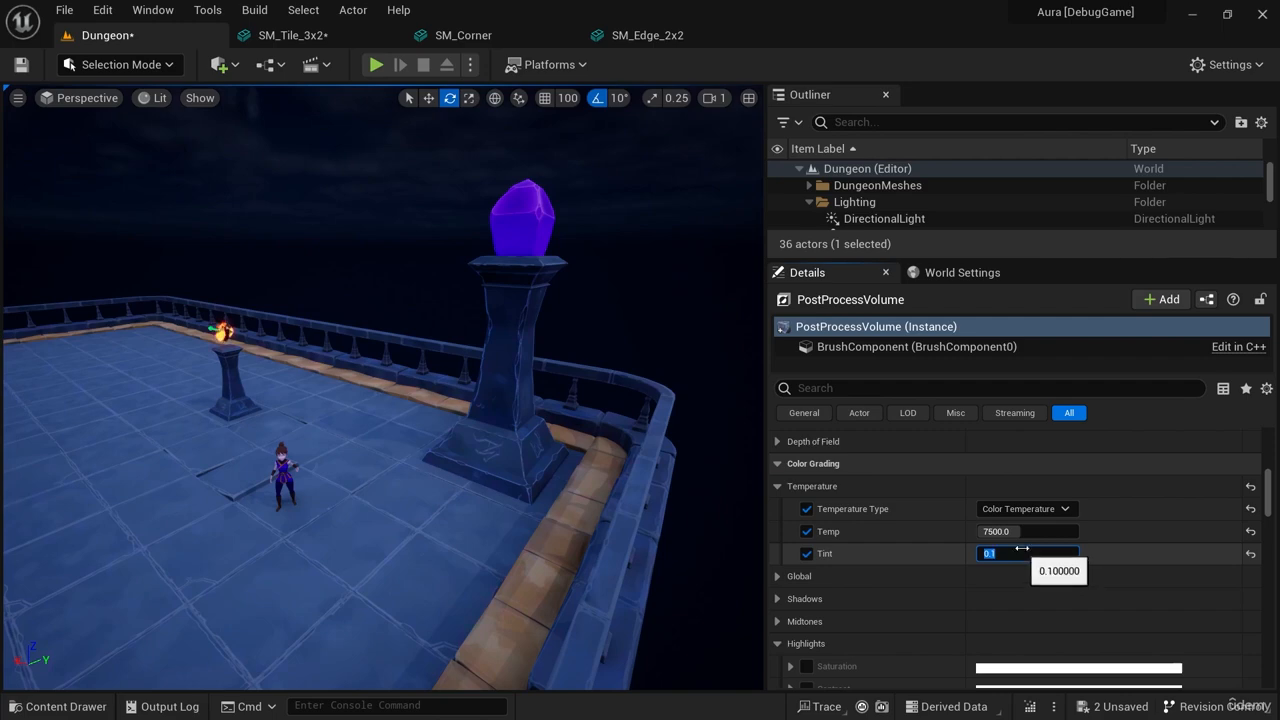
pyautogui.moveTo(600, 400); pyautogui.dragTo(665, 400, button='right')
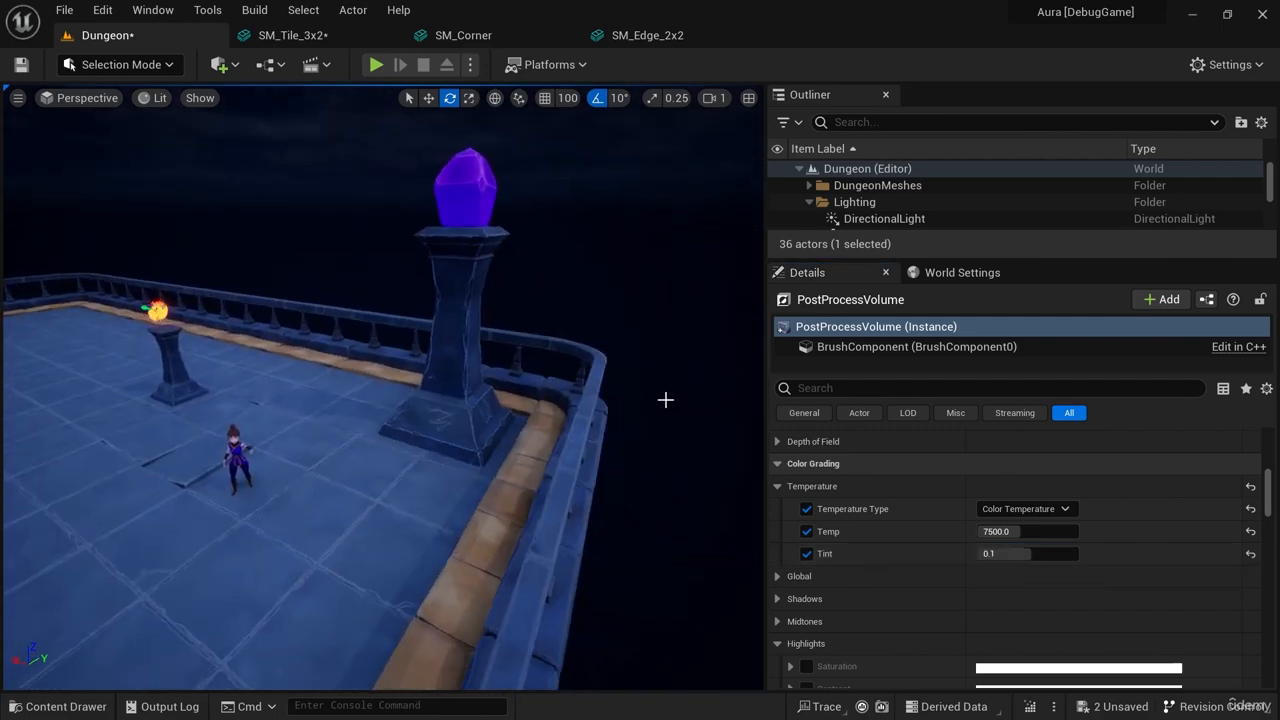
# Expand the Global color grading group and examine the graded scene around the crystal pillar and character.
pyautogui.click(805, 577)
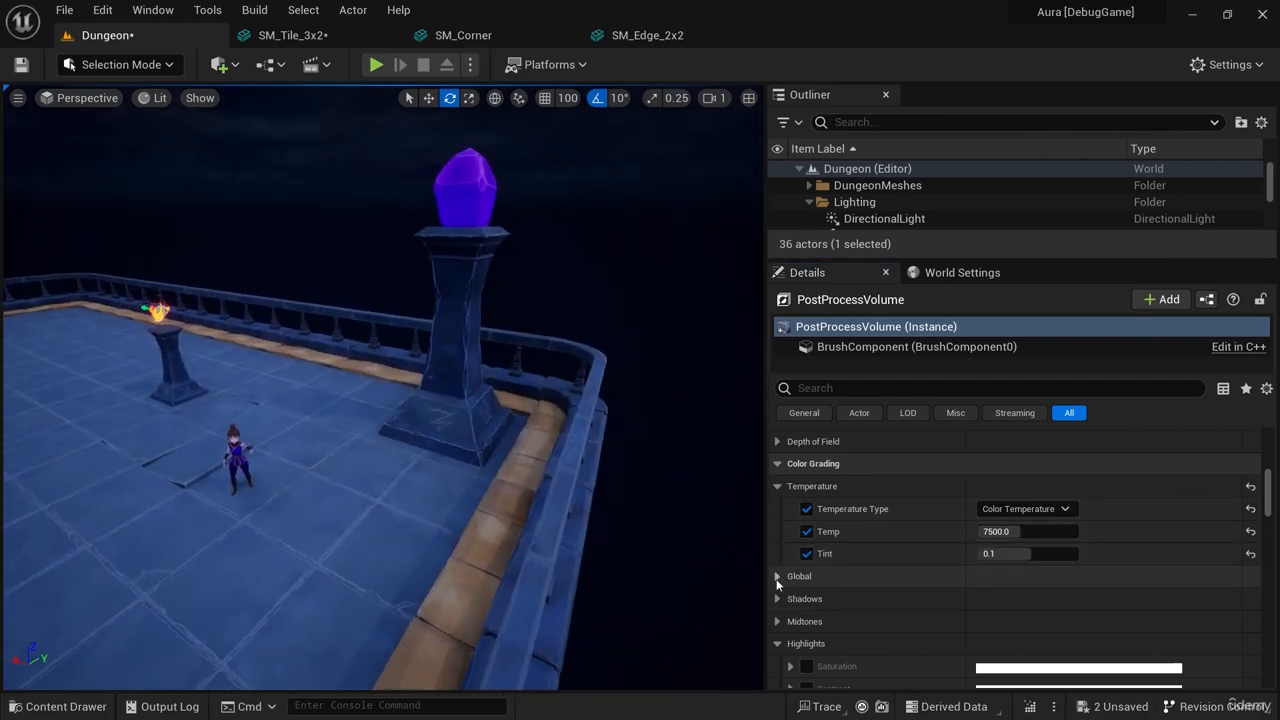
pyautogui.scroll(-4, 922, 573)
pyautogui.scroll(1, 926, 564)
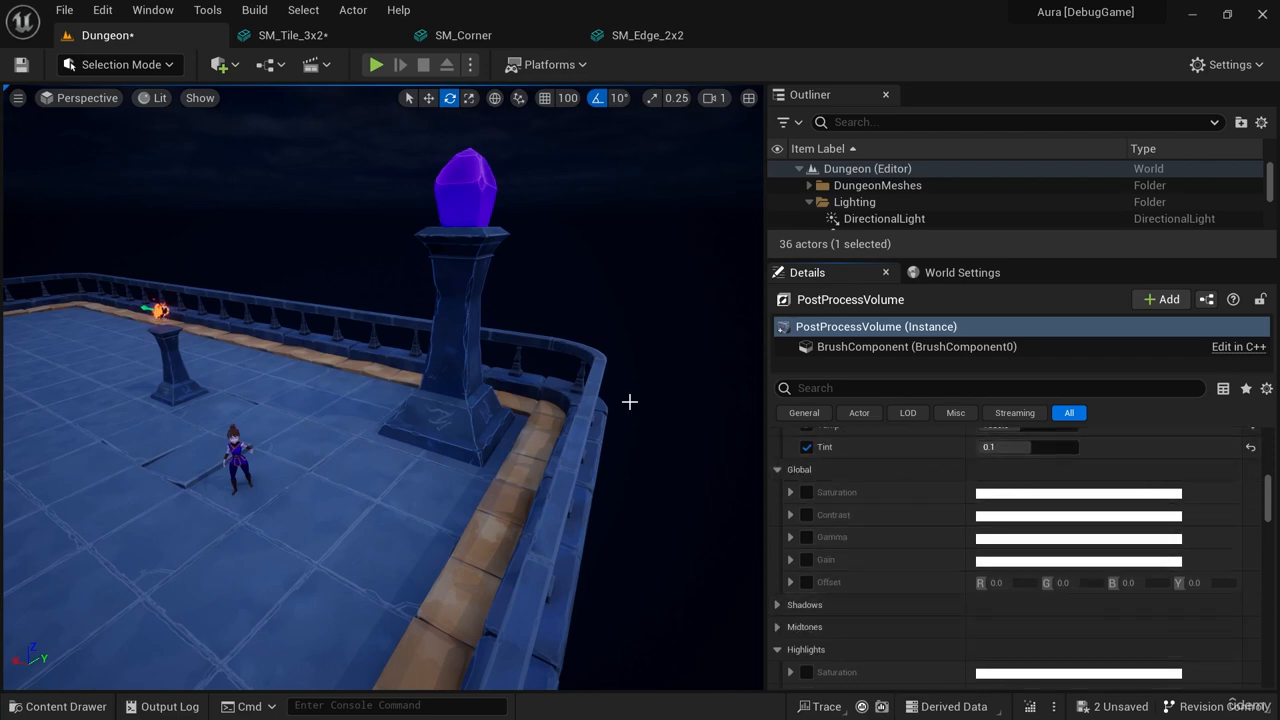
pyautogui.moveTo(630, 401); pyautogui.dragTo(583, 479, button='right')
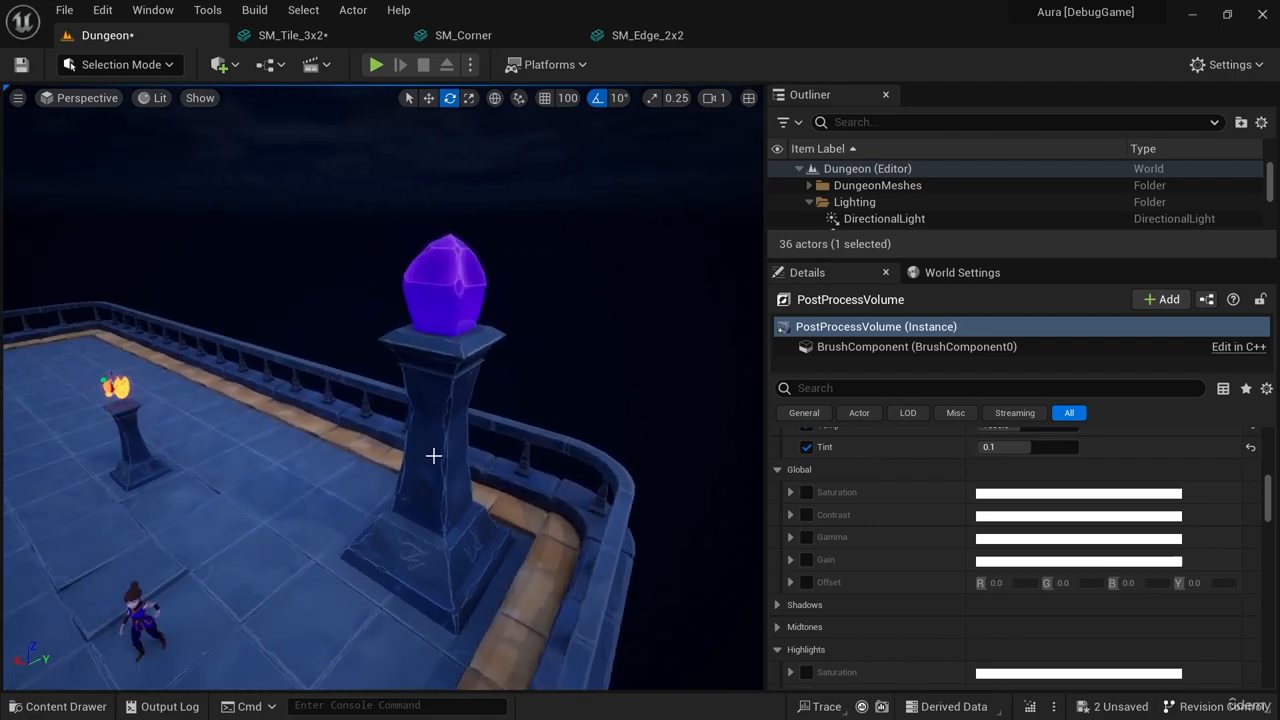
pyautogui.moveTo(554, 456); pyautogui.dragTo(372, 515, button='right')
pyautogui.moveTo(555, 424); pyautogui.dragTo(520, 428, button='right')
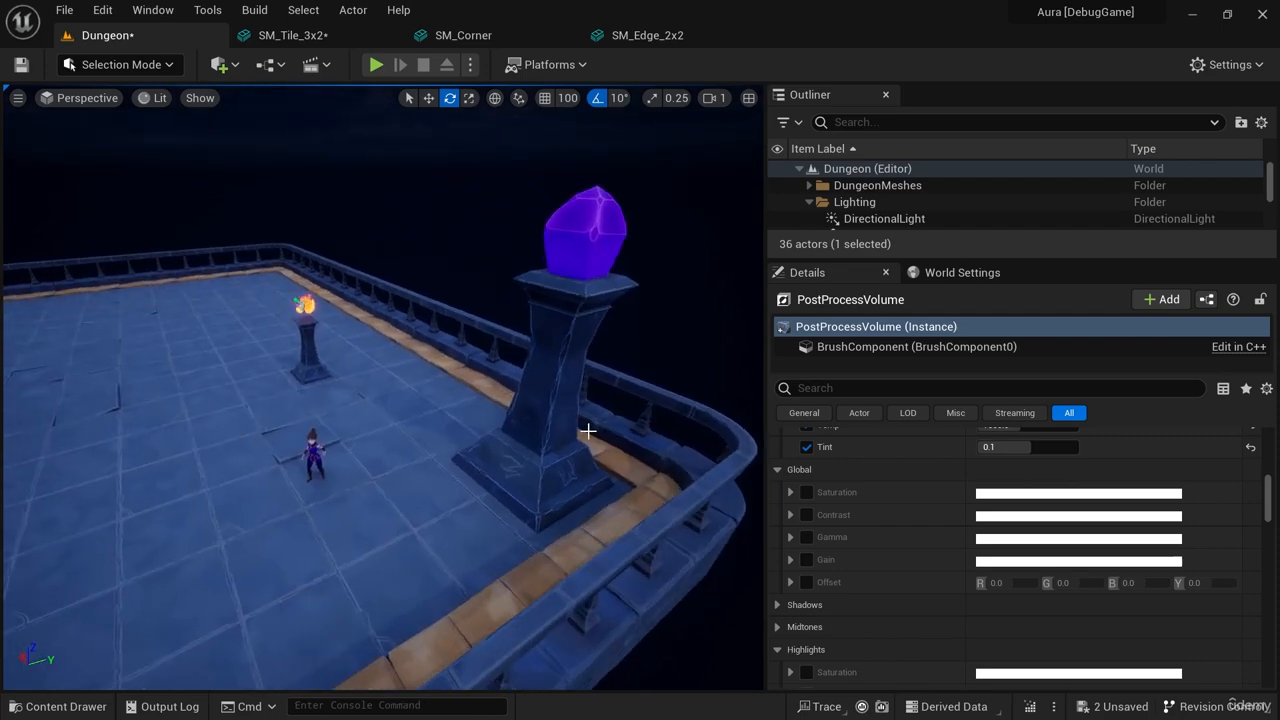
# Enable the Global Saturation override, set it to 1.05, and shift its color wheel before bringing it back near the center.
pyautogui.click(790, 492)
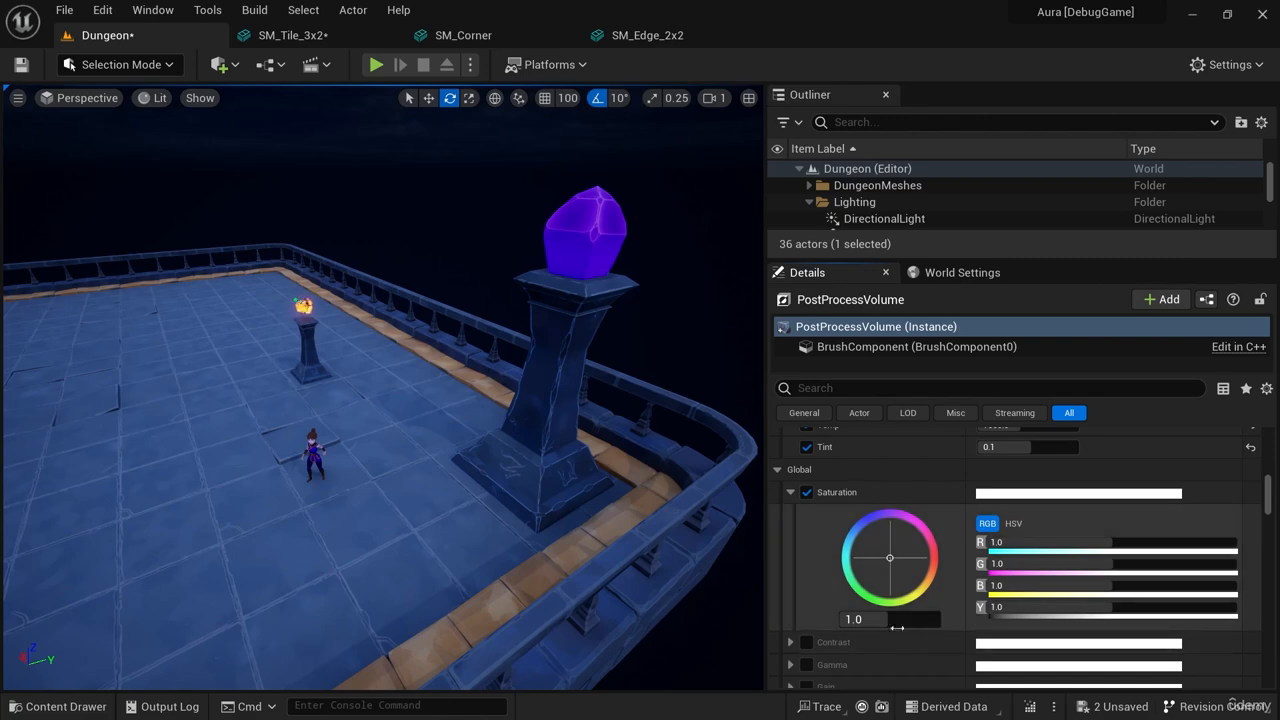
pyautogui.moveTo(930, 619); pyautogui.dragTo(890, 619)
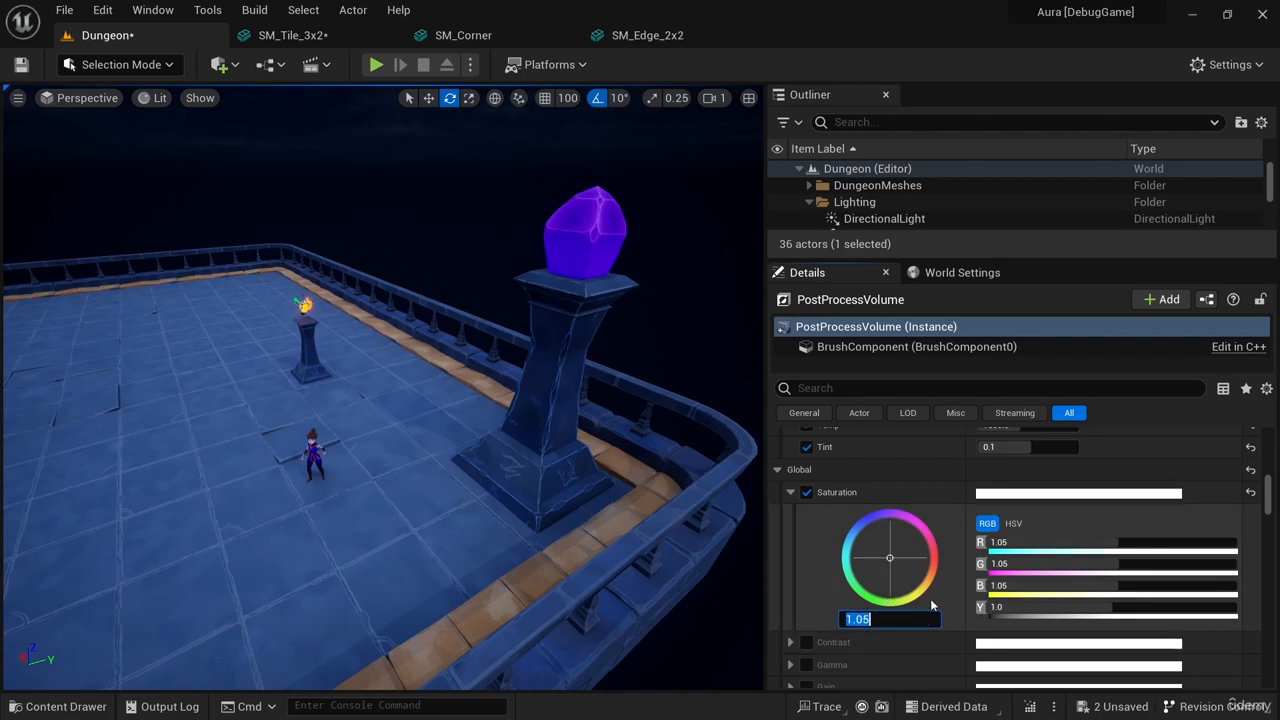
pyautogui.moveTo(890, 561)
pyautogui.mouseDown()
pyautogui.moveTo(917, 578)
pyautogui.moveTo(937, 567)
pyautogui.moveTo(930, 536)
pyautogui.moveTo(885, 515)
pyautogui.moveTo(908, 574)
pyautogui.mouseUp()
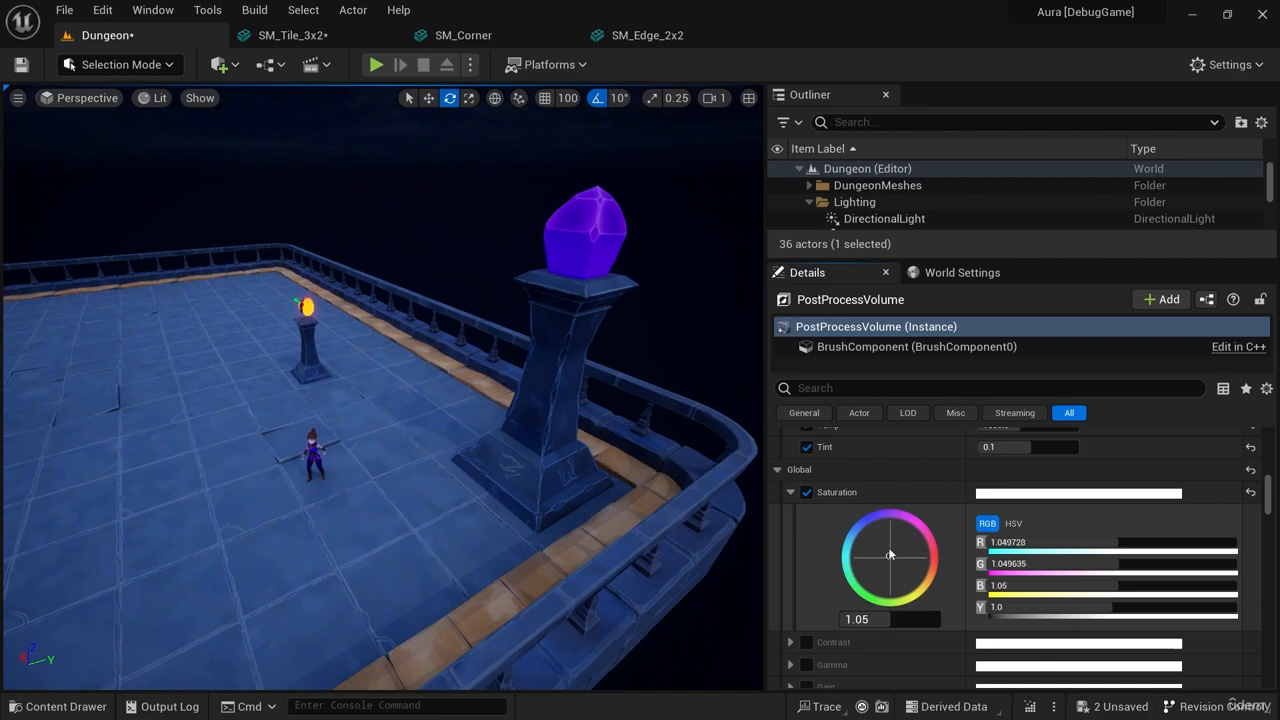
pyautogui.scroll(-2, 925, 645)
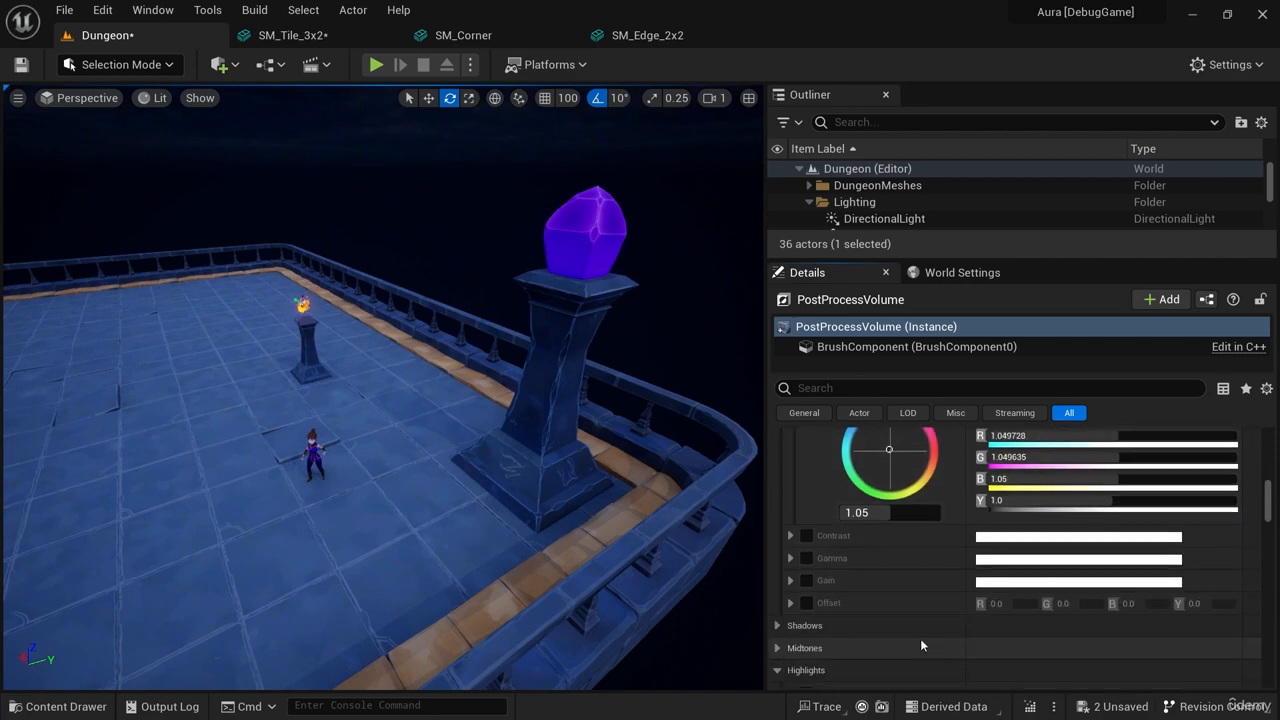
pyautogui.scroll(1, 895, 610)
pyautogui.scroll(1, 790, 515)
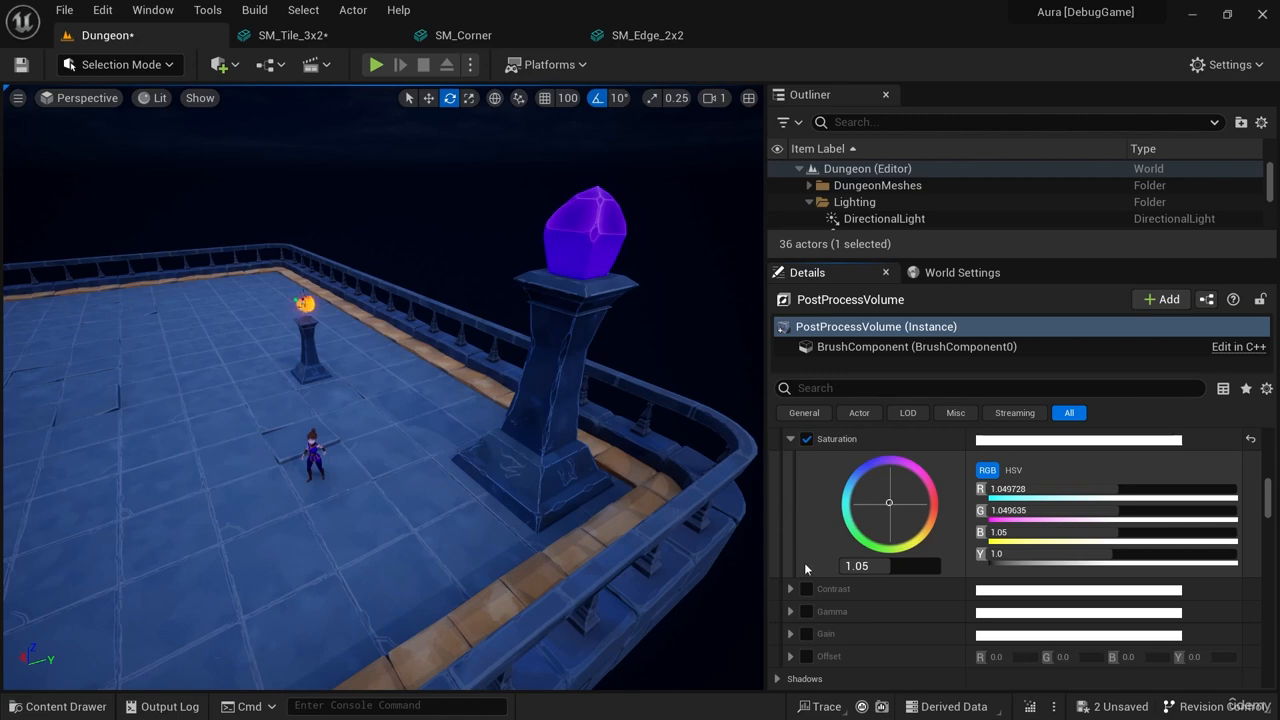
# Enable the Global Contrast override, set it to 1.04, and nudge its color wheel marker slightly off the center.
pyautogui.scroll(-2, 804, 562)
pyautogui.click(806, 536)
pyautogui.click(791, 537)
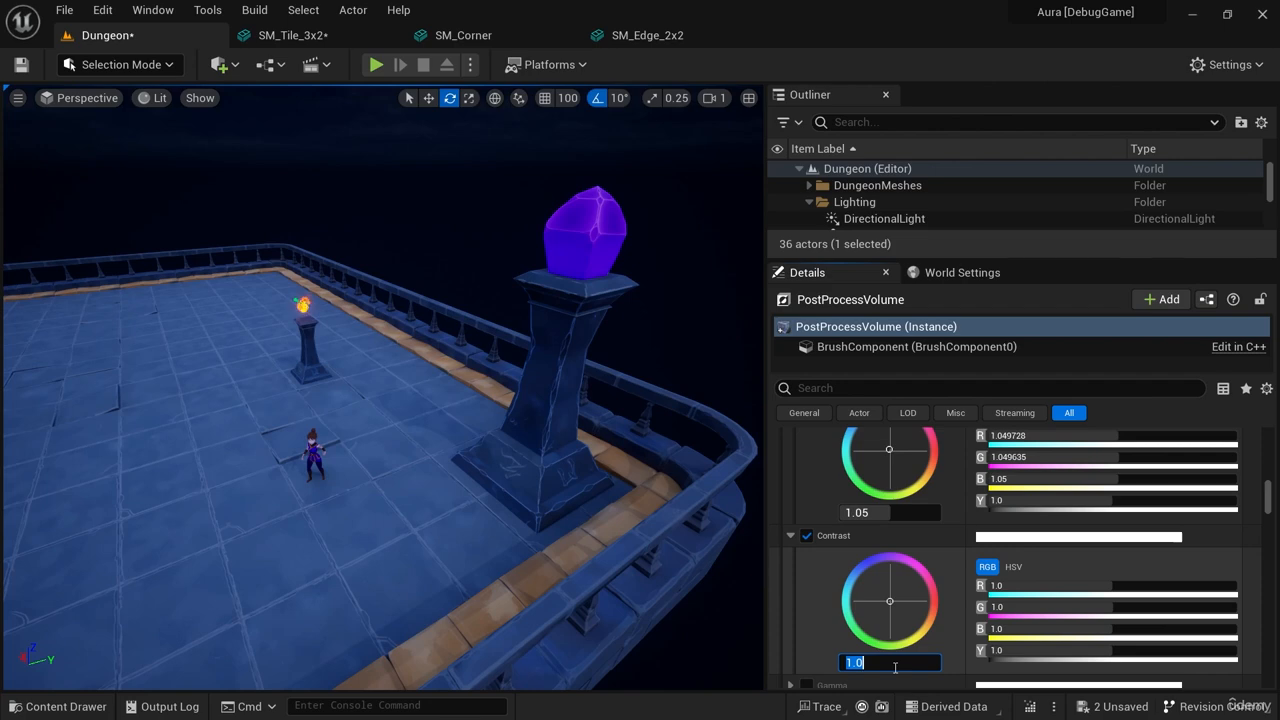
pyautogui.click(796, 632)
pyautogui.moveTo(911, 663); pyautogui.dragTo(890, 663)
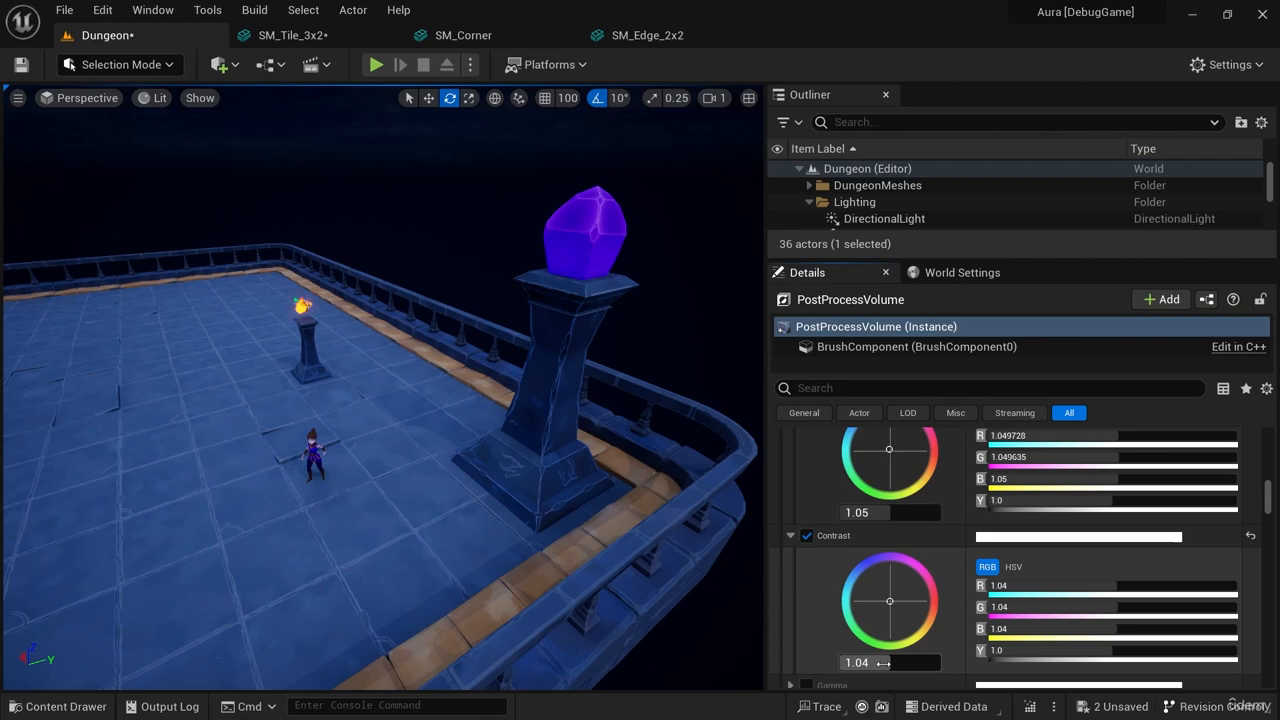
pyautogui.moveTo(892, 610)
pyautogui.mouseDown()
pyautogui.moveTo(915, 608)
pyautogui.moveTo(905, 595)
pyautogui.moveTo(895, 606)
pyautogui.moveTo(913, 621)
pyautogui.moveTo(889, 598)
pyautogui.moveTo(930, 580)
pyautogui.moveTo(911, 623)
pyautogui.moveTo(870, 623)
pyautogui.moveTo(887, 608)
pyautogui.mouseUp()
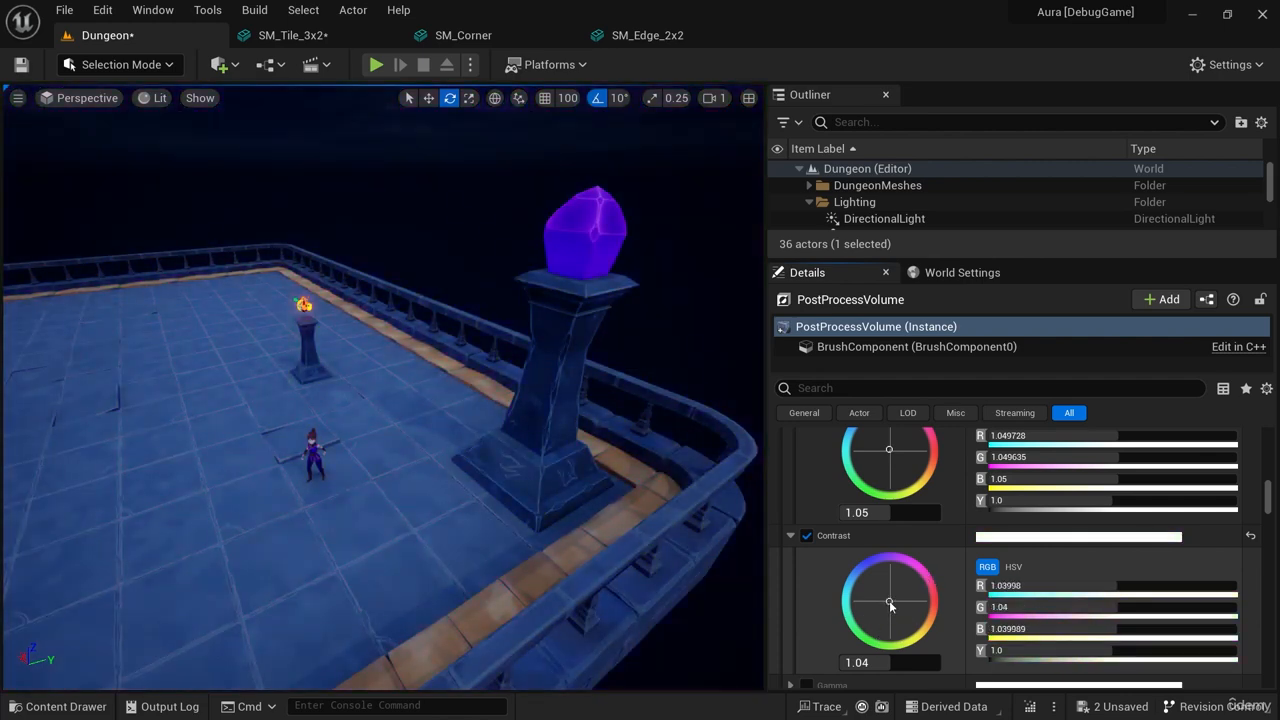
# Enable the Global Gamma override, set it to 0.96, and shift its color wheel slightly toward red.
pyautogui.scroll(-3, 940, 610)
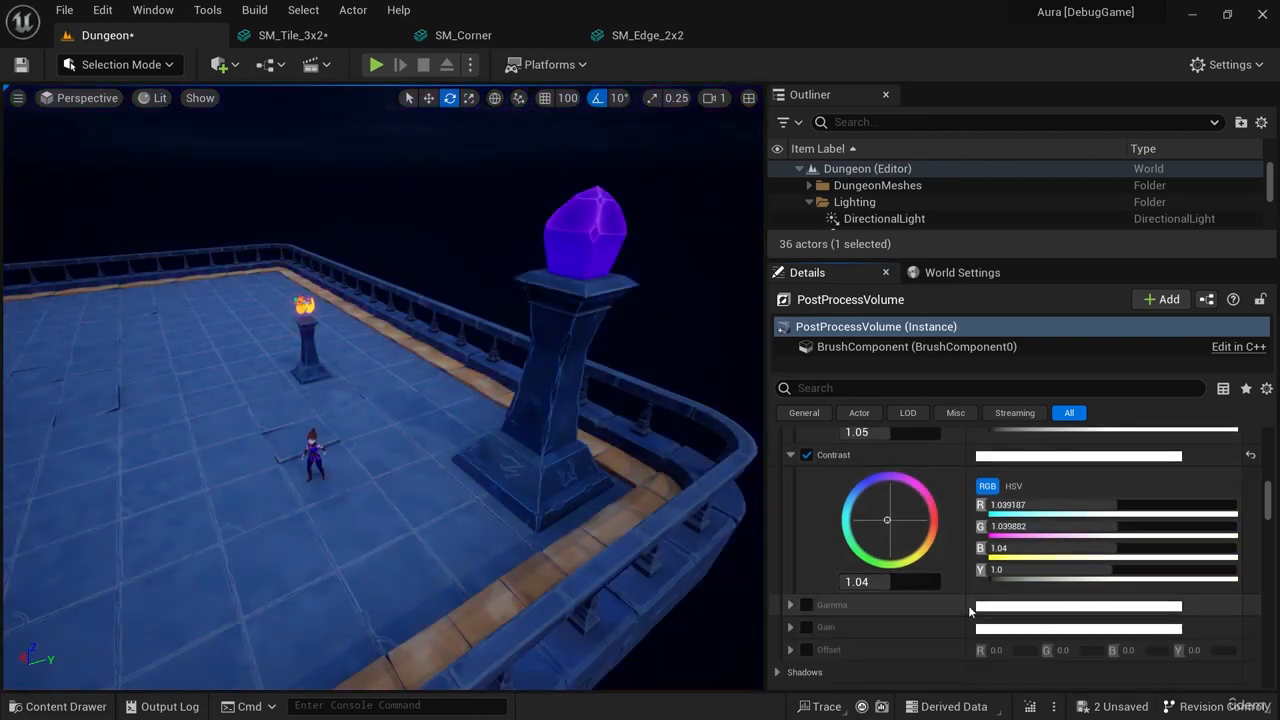
pyautogui.click(806, 580)
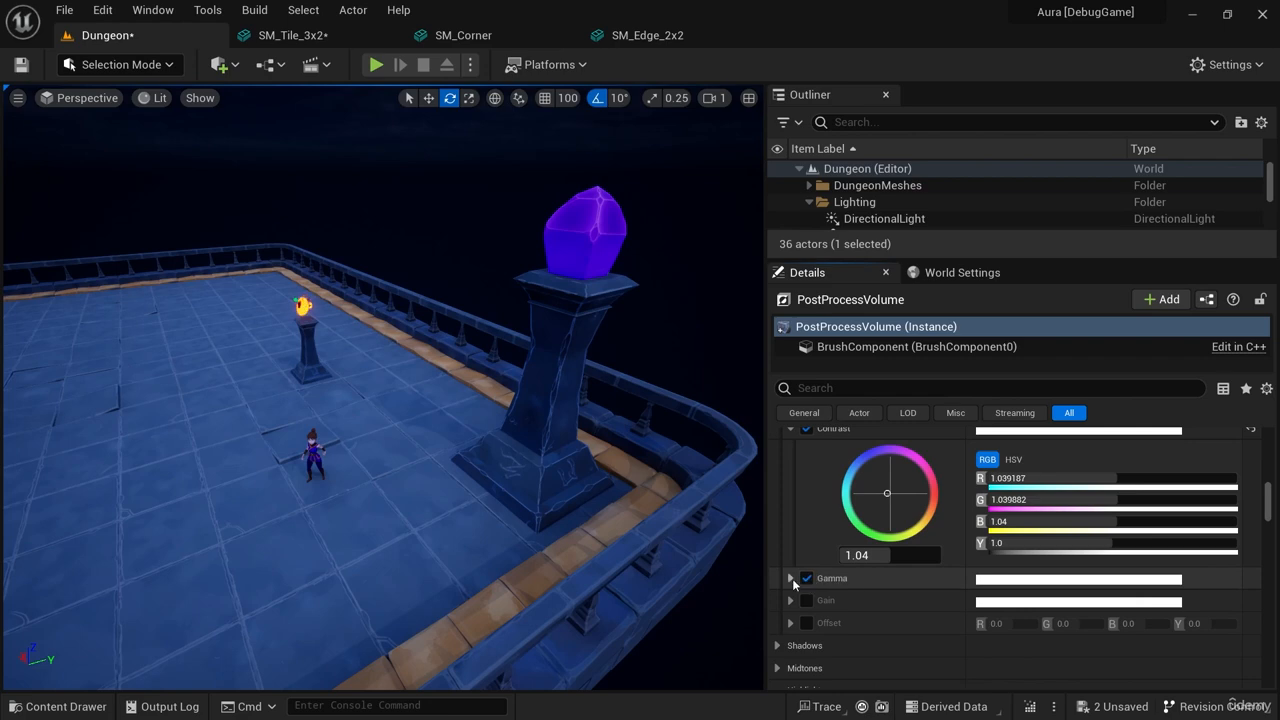
pyautogui.click(791, 578)
pyautogui.scroll(-3, 953, 614)
pyautogui.moveTo(886, 599)
pyautogui.mouseDown()
pyautogui.moveTo(905, 599)
pyautogui.moveTo(885, 599)
pyautogui.mouseUp()
pyautogui.click(888, 600)
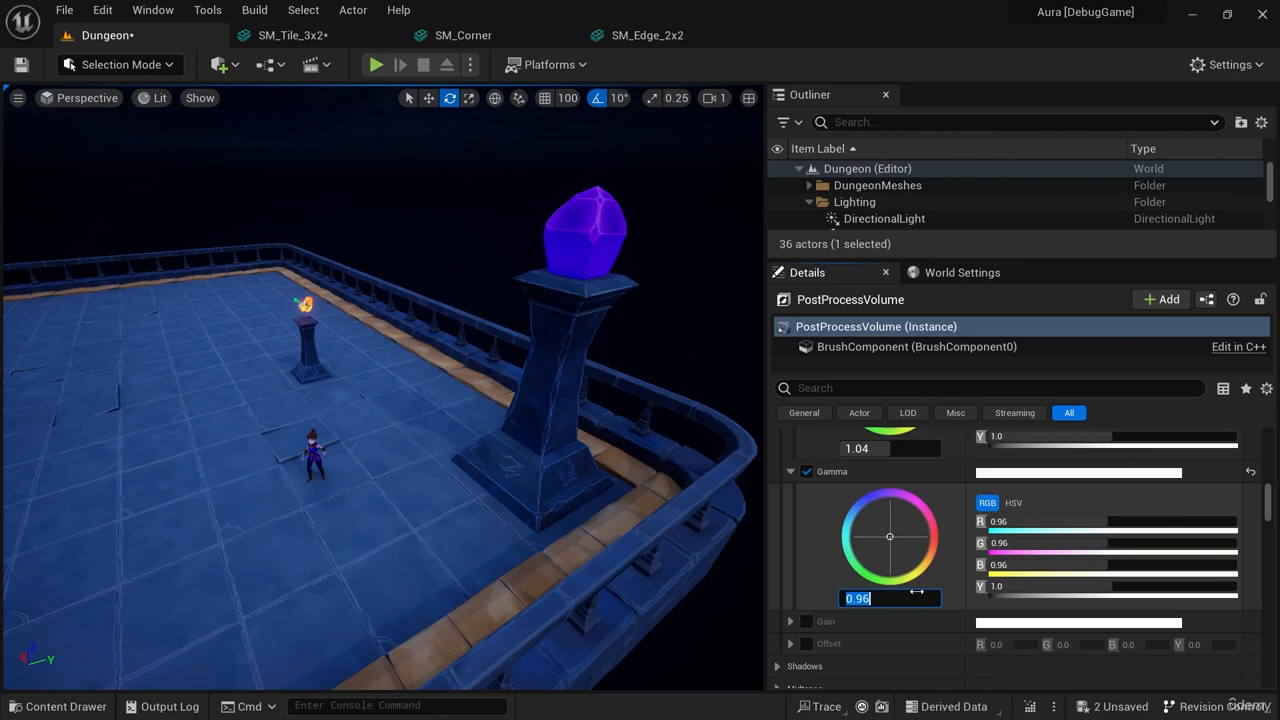
pyautogui.moveTo(891, 534)
pyautogui.mouseDown()
pyautogui.moveTo(902, 543)
pyautogui.moveTo(893, 515)
pyautogui.moveTo(880, 527)
pyautogui.moveTo(910, 557)
pyautogui.moveTo(893, 540)
pyautogui.mouseUp()
# Shift the Global Saturation color wheel slightly from the center toward pink-red.
pyautogui.scroll(3, 970, 537)
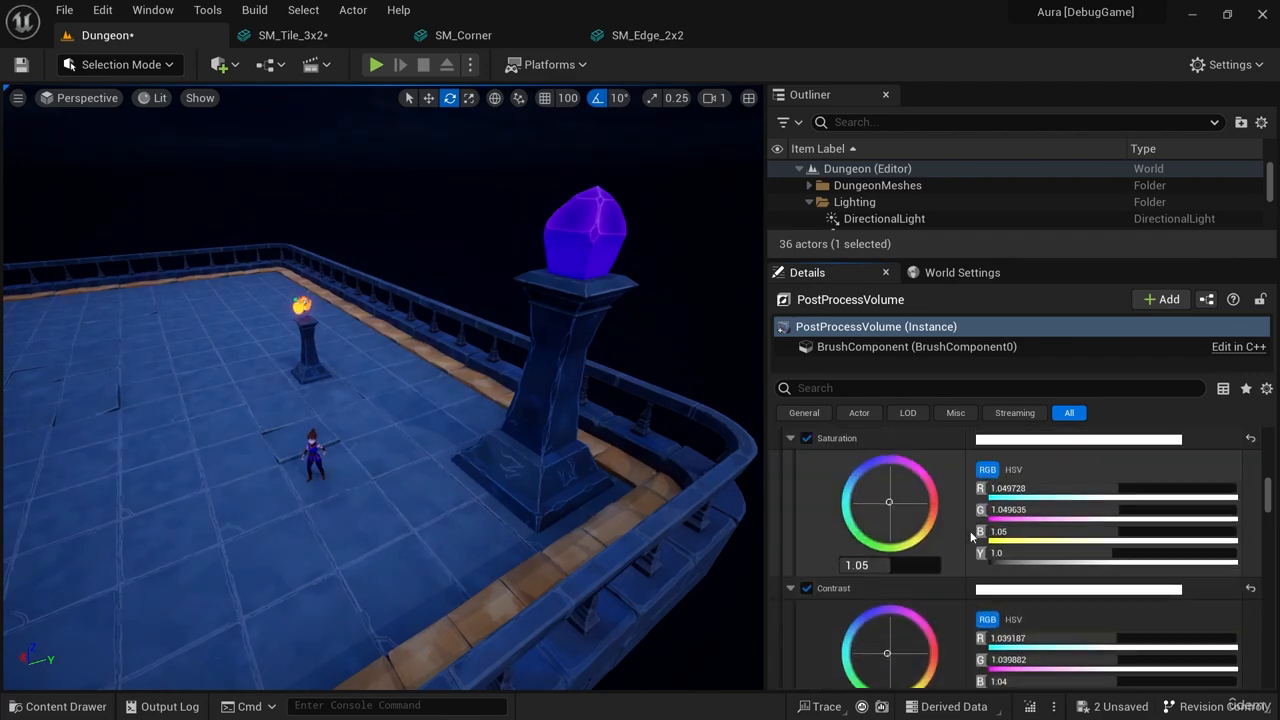
pyautogui.scroll(-1, 980, 533)
pyautogui.moveTo(889, 476); pyautogui.dragTo(887, 478)
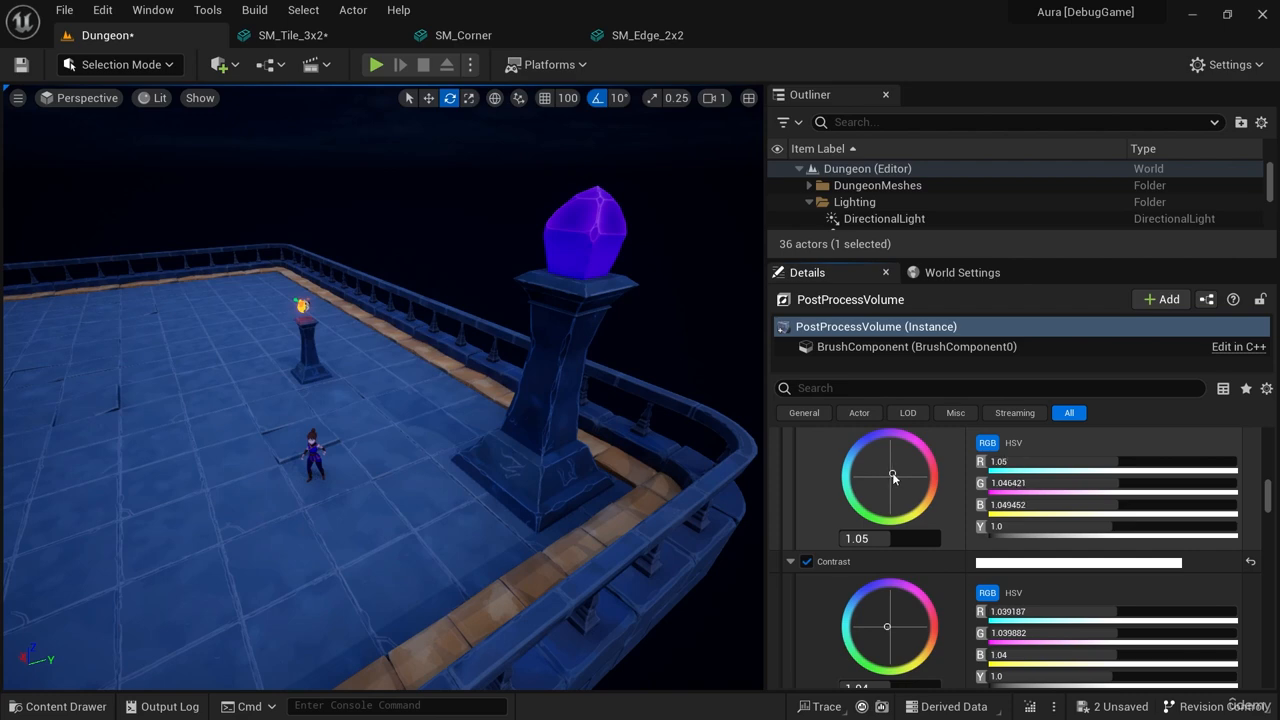
pyautogui.scroll(1, 960, 499)
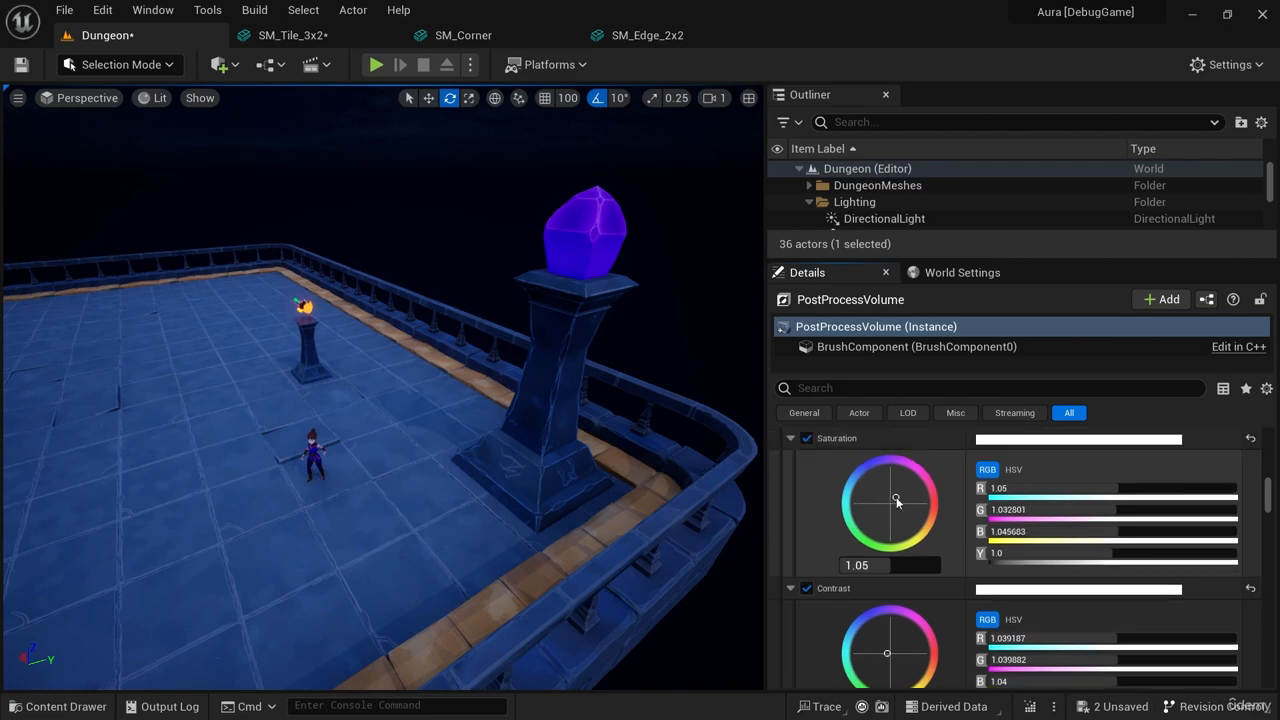
pyautogui.moveTo(896, 501)
pyautogui.mouseDown()
pyautogui.moveTo(883, 462)
pyautogui.moveTo(872, 474)
pyautogui.moveTo(905, 470)
pyautogui.moveTo(936, 520)
pyautogui.moveTo(920, 485)
pyautogui.moveTo(903, 506)
pyautogui.moveTo(892, 497)
pyautogui.mouseUp()
# Enable the Saturation override for Shadows, set it to 1.04, and shift its color wheel slightly toward blue.
pyautogui.scroll(-6, 945, 505)
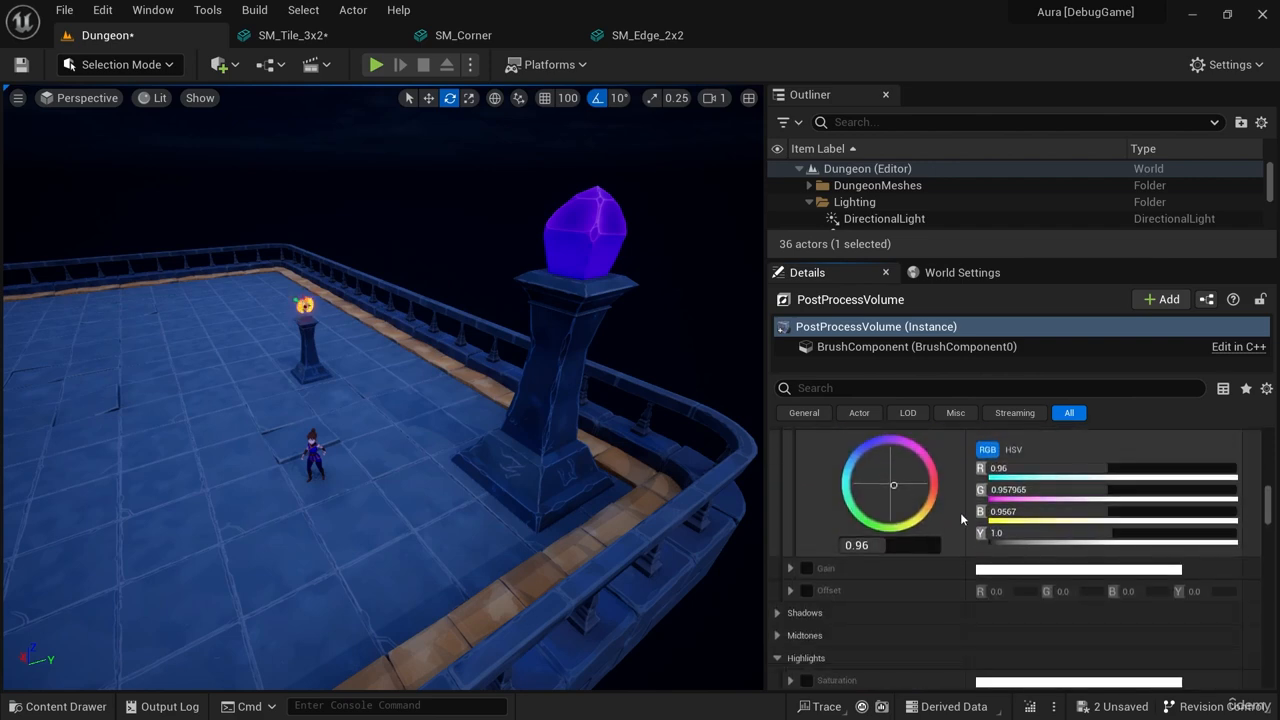
pyautogui.scroll(-2, 930, 555)
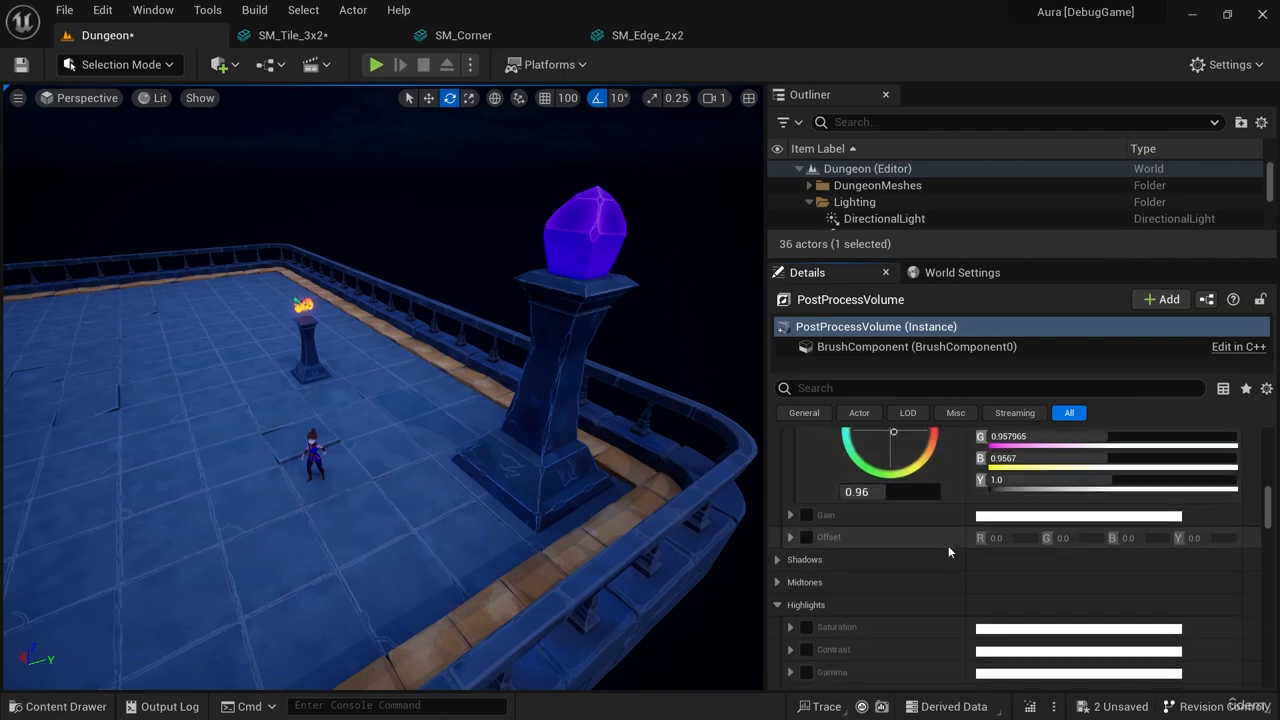
pyautogui.click(777, 560)
pyautogui.scroll(-3, 893, 560)
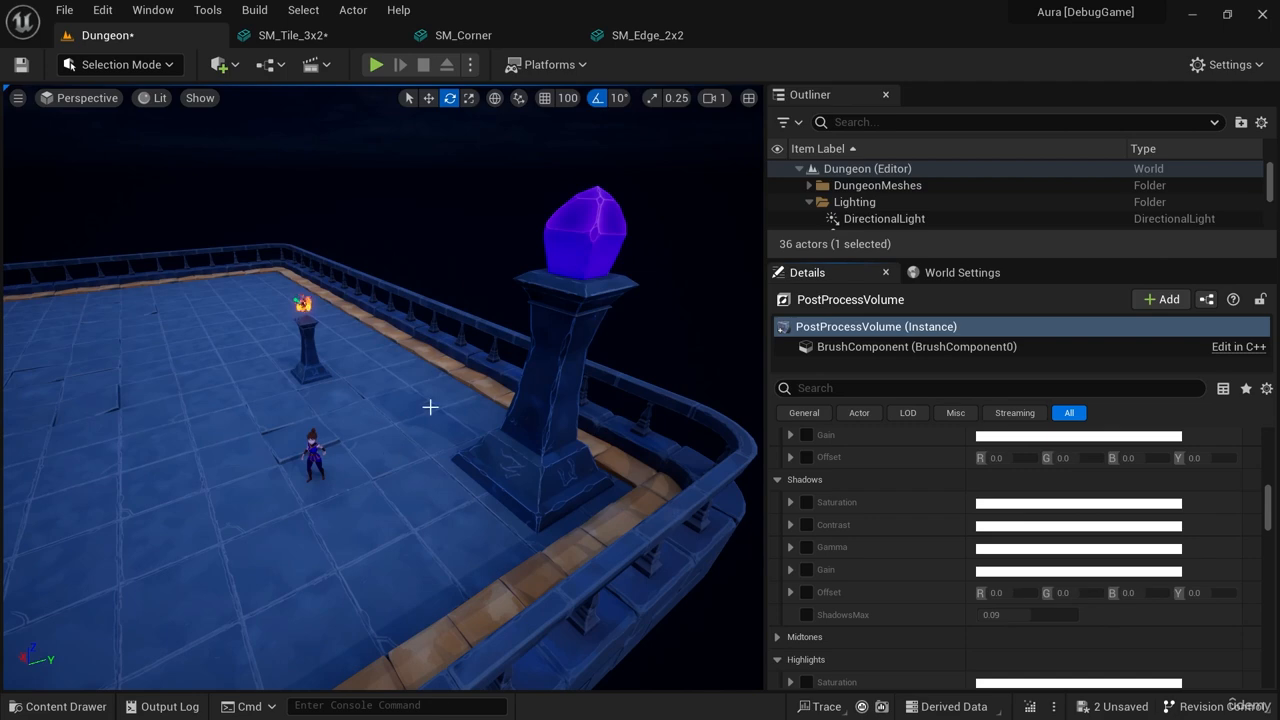
pyautogui.click(791, 503)
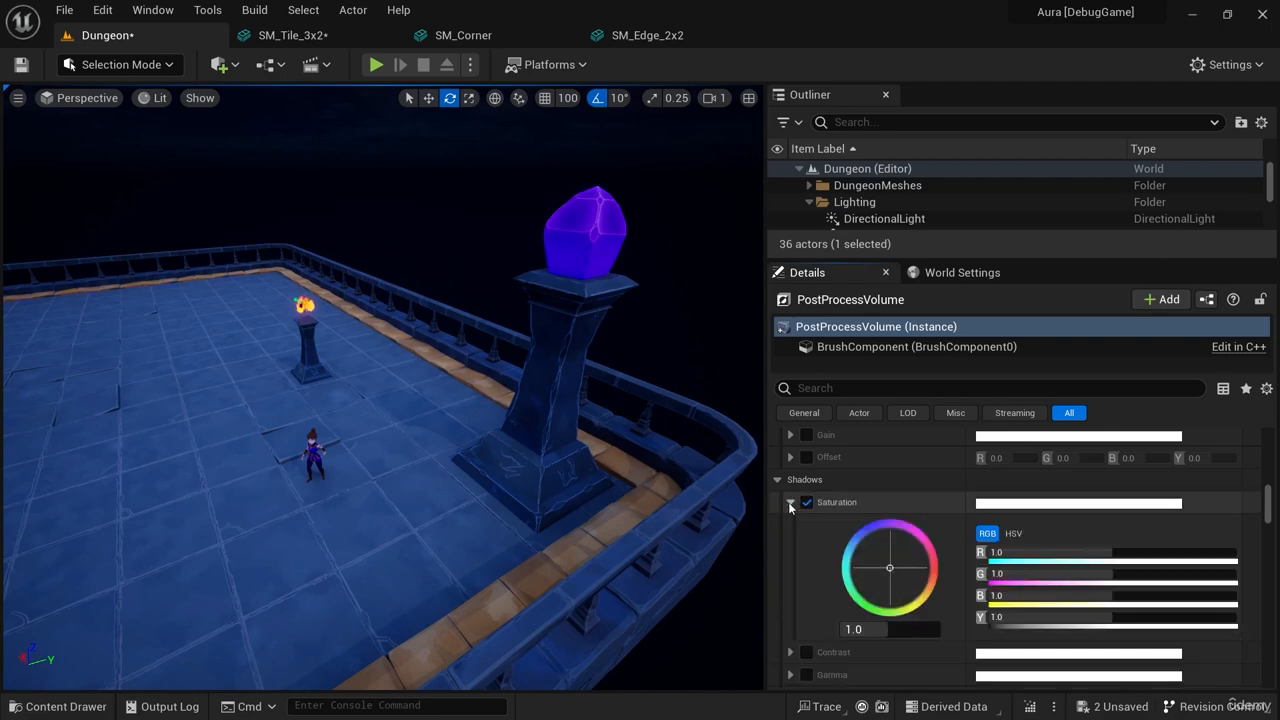
pyautogui.click(899, 632)
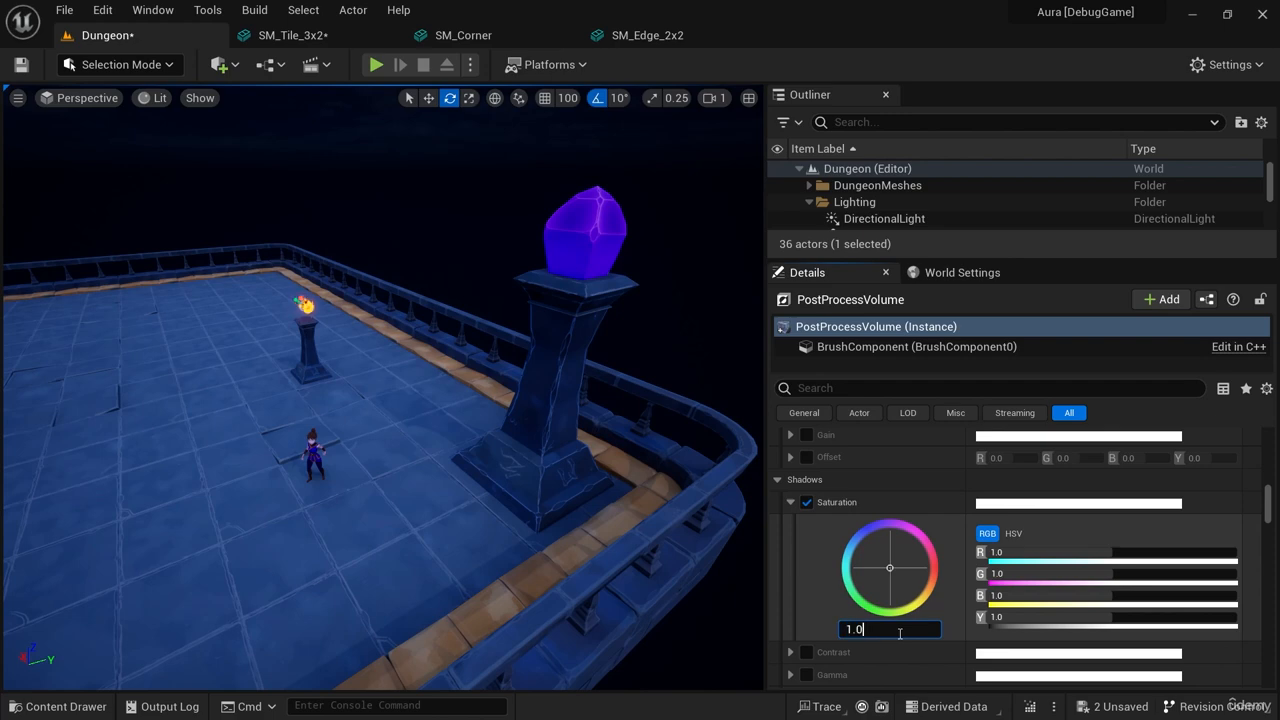
pyautogui.press('Return')
pyautogui.scroll(-1, 978, 572)
pyautogui.click(889, 542)
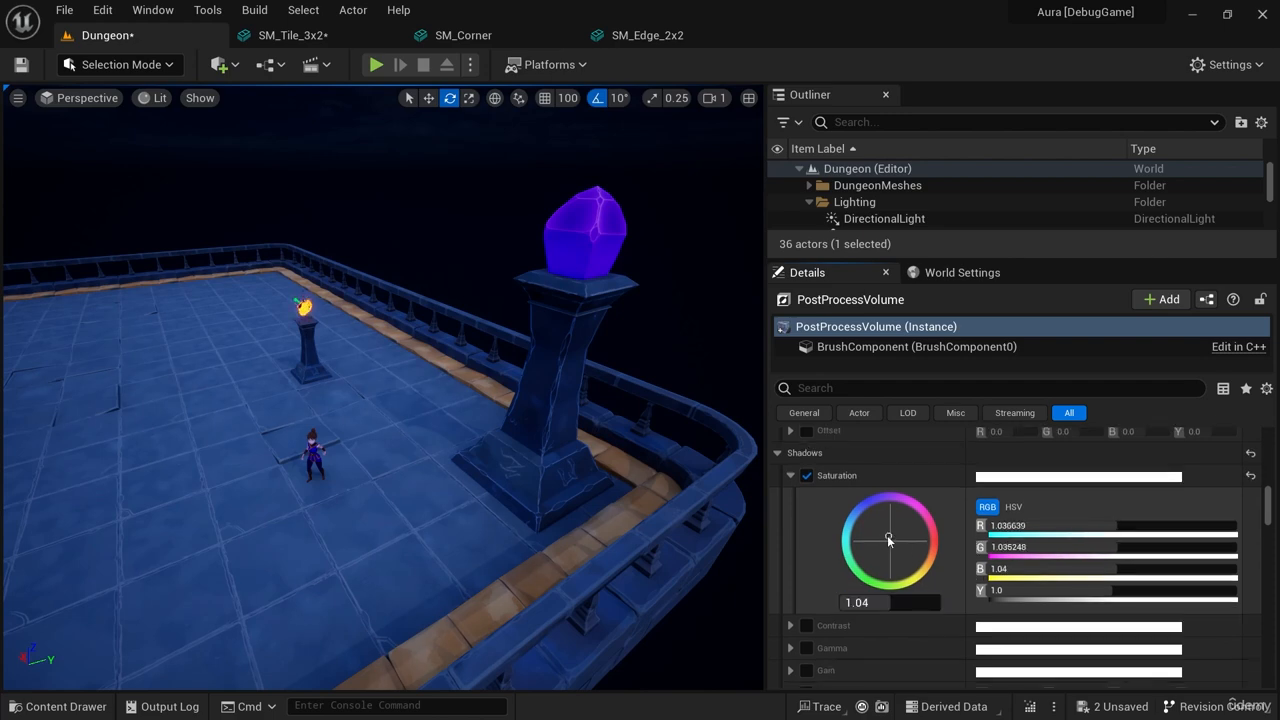
# Enable the Contrast override for Shadows and set it to 1.01.
pyautogui.scroll(-2, 924, 566)
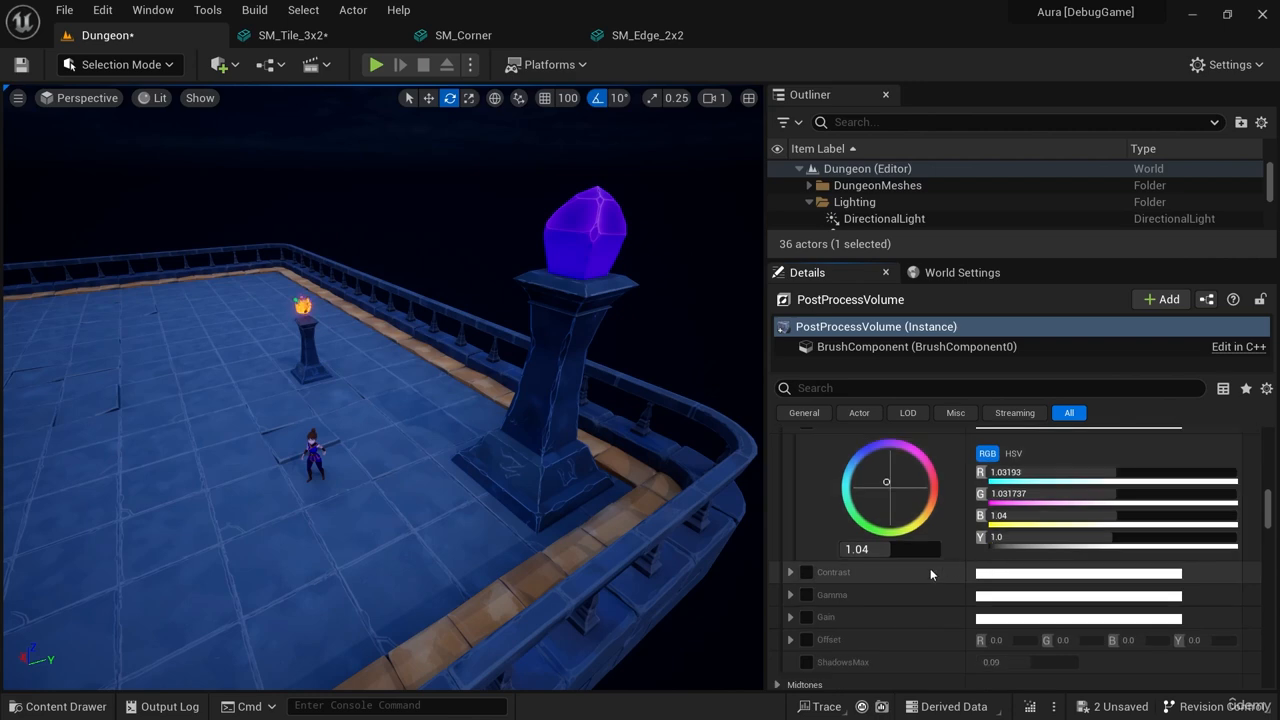
pyautogui.click(806, 572)
pyautogui.scroll(2, 806, 572)
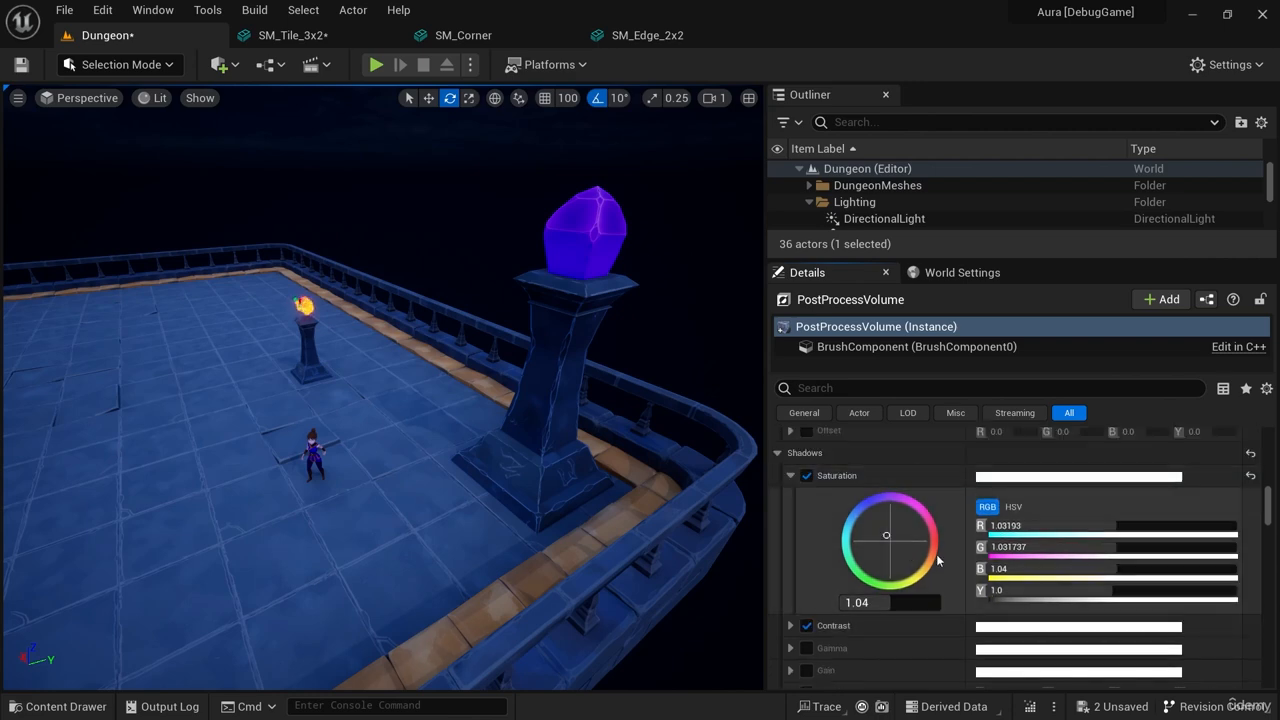
pyautogui.scroll(-1, 870, 584)
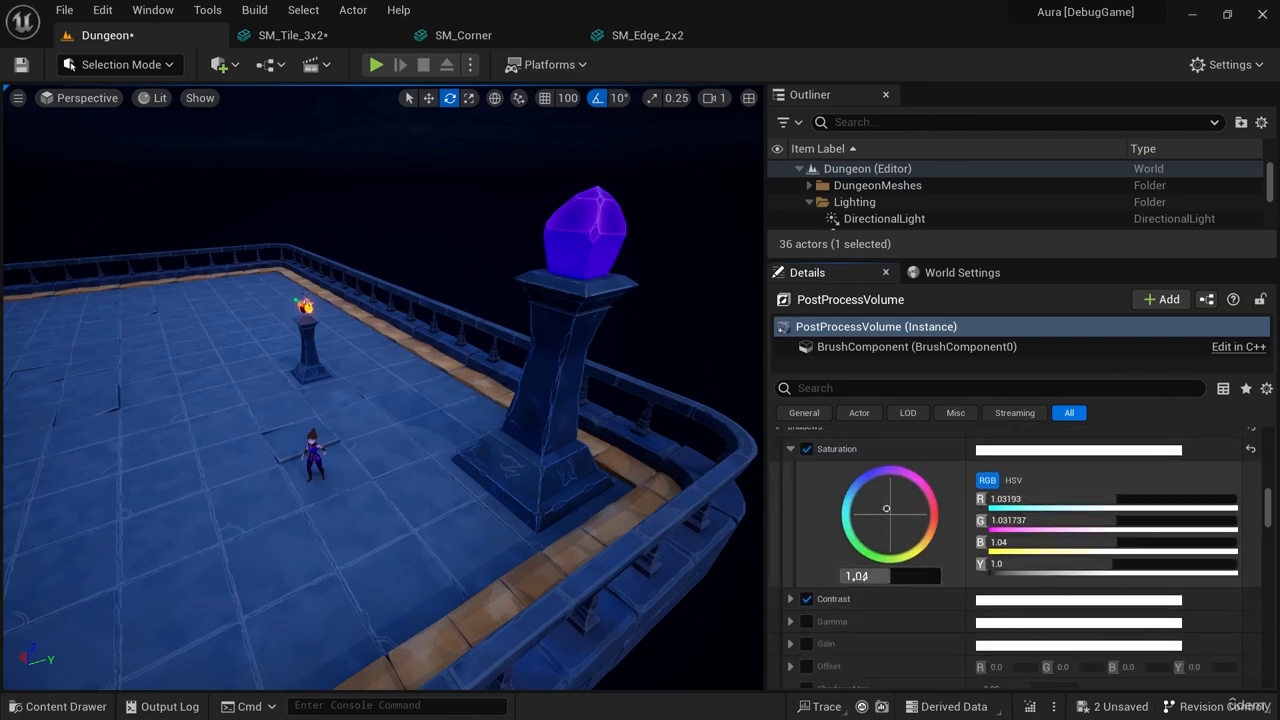
pyautogui.click(790, 600)
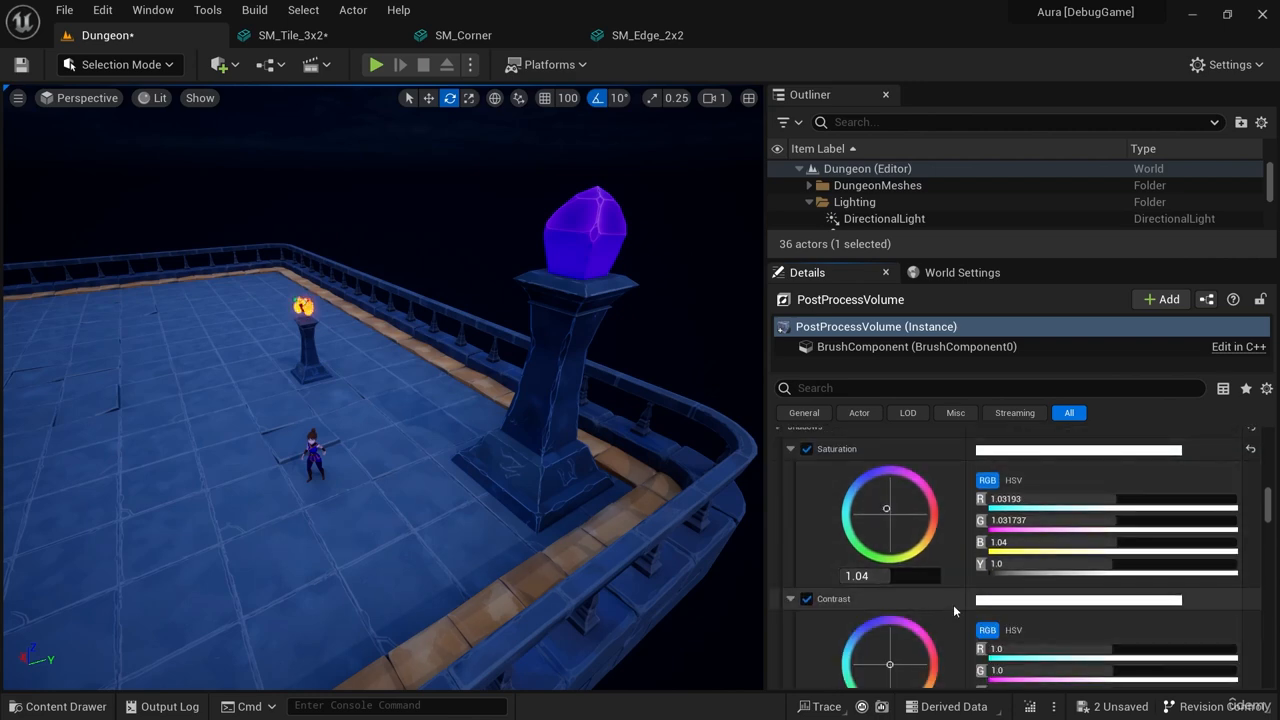
pyautogui.scroll(-3, 930, 600)
pyautogui.click(902, 645)
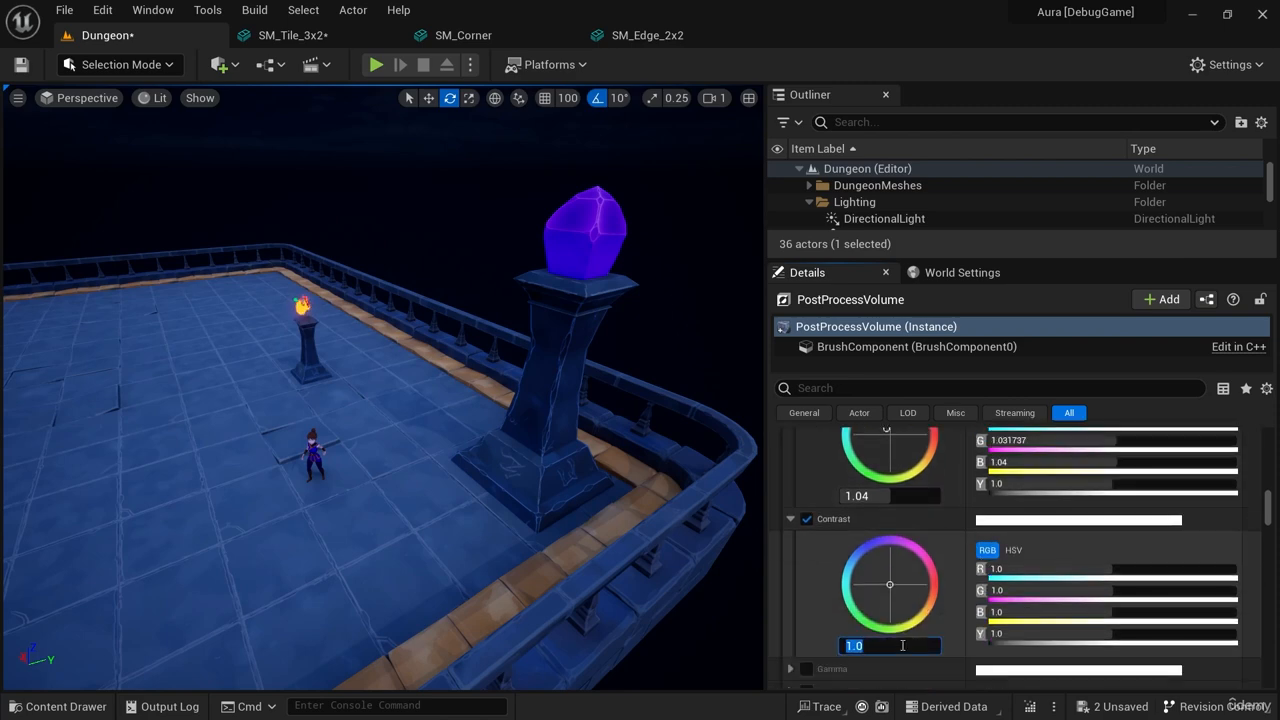
pyautogui.write('1.01')
pyautogui.press('Return')
# Enable the Gamma override for Shadows, try 0.96, and set it to 0.9.
pyautogui.scroll(-1, 942, 619)
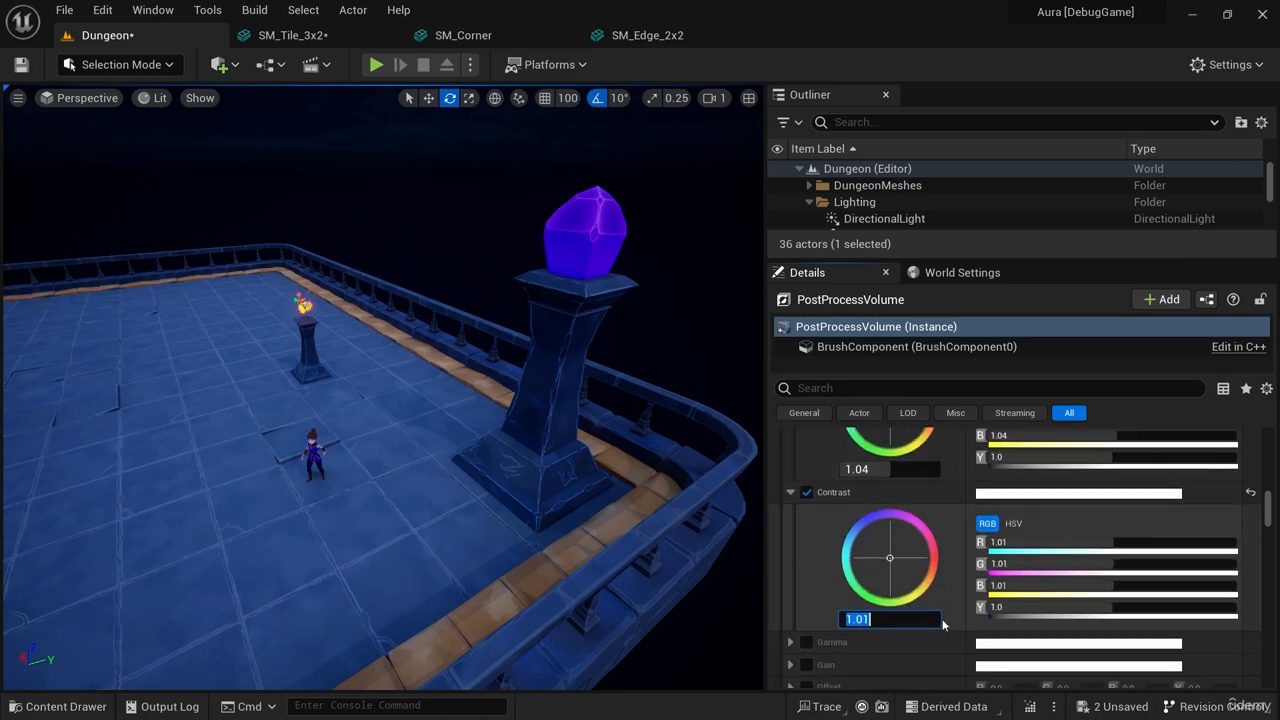
pyautogui.click(790, 645)
pyautogui.scroll(-5, 790, 648)
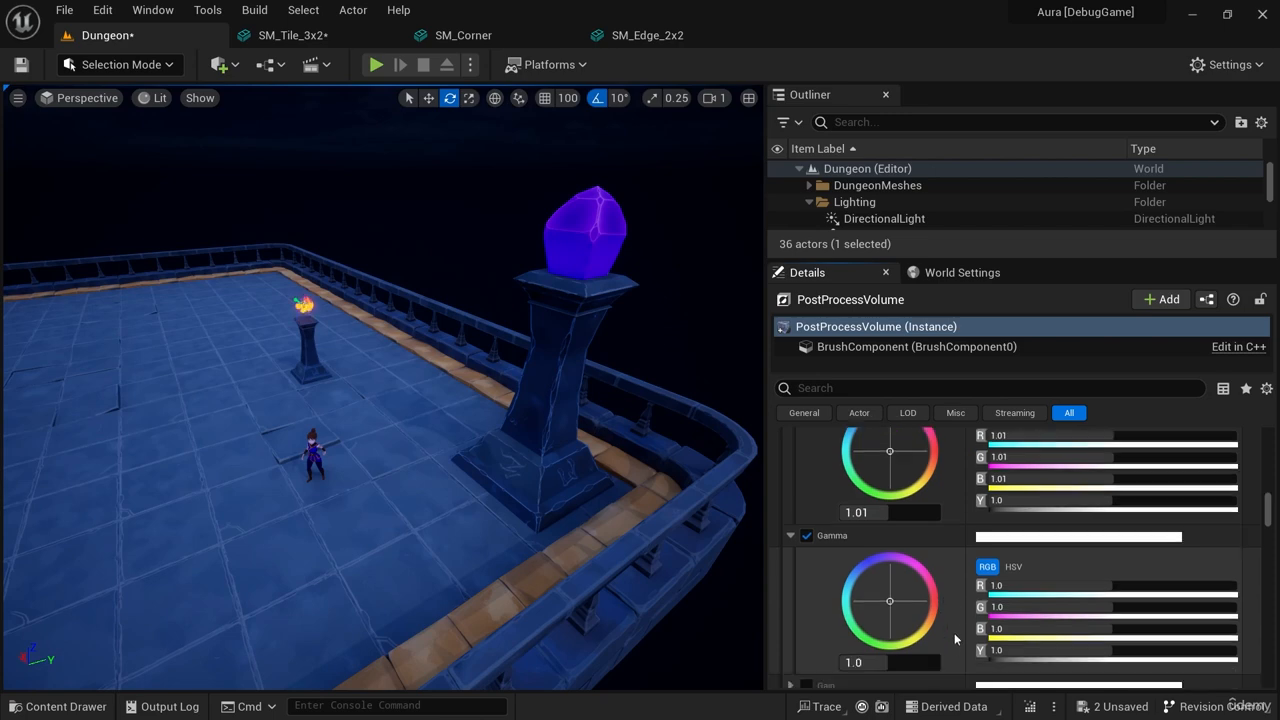
pyautogui.moveTo(910, 636); pyautogui.dragTo(892, 636)
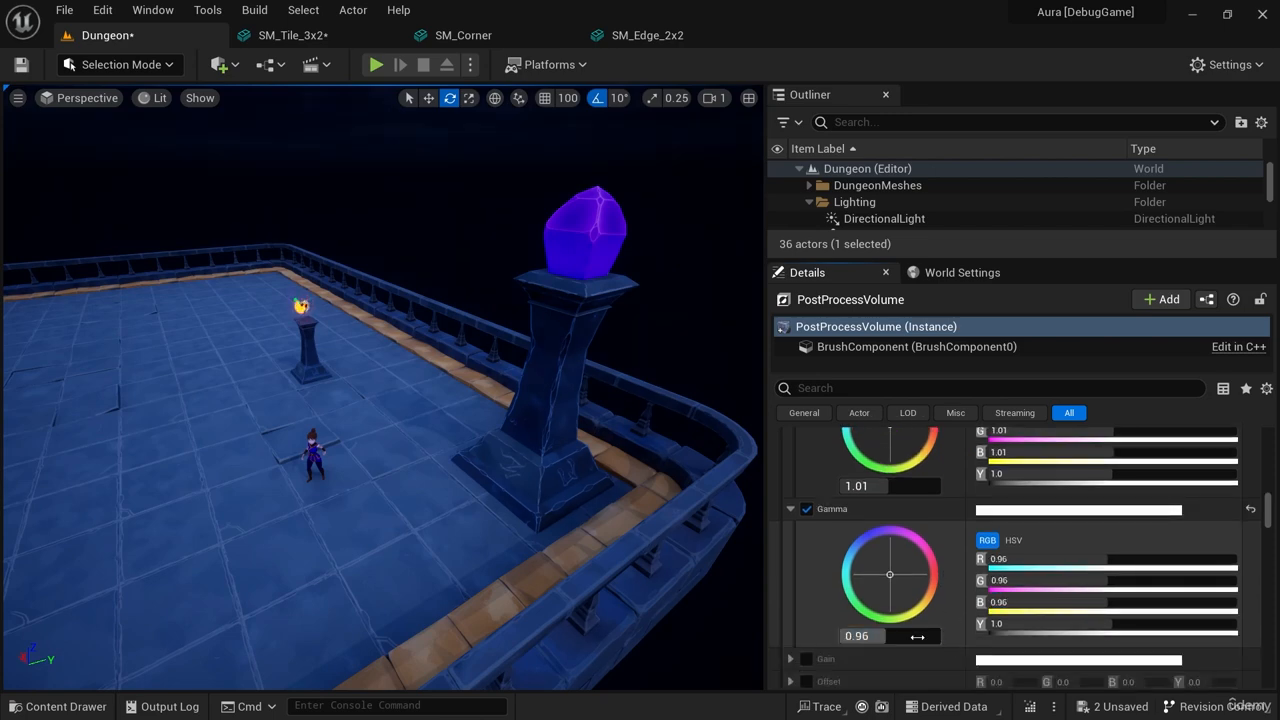
pyautogui.click(917, 637)
pyautogui.write('.9')
pyautogui.press('Return')
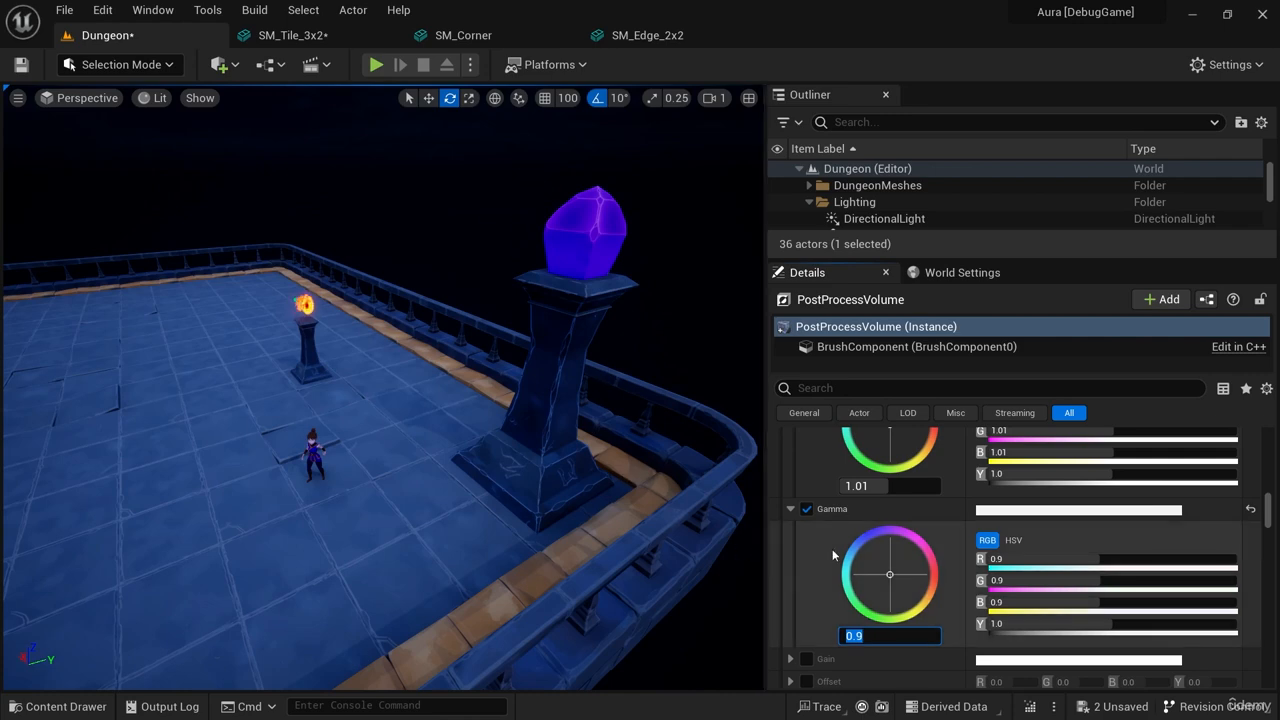
# Enable the Gain override for Shadows, try lowering it to 0.86, and set it to 0.97.
pyautogui.click(806, 659)
pyautogui.click(791, 659)
pyautogui.scroll(-3, 880, 610)
pyautogui.moveTo(890, 653)
pyautogui.mouseDown()
pyautogui.moveTo(868, 653)
pyautogui.moveTo(925, 653)
pyautogui.moveTo(880, 653)
pyautogui.mouseUp()
pyautogui.click(888, 651)
pyautogui.press('BackSpace')
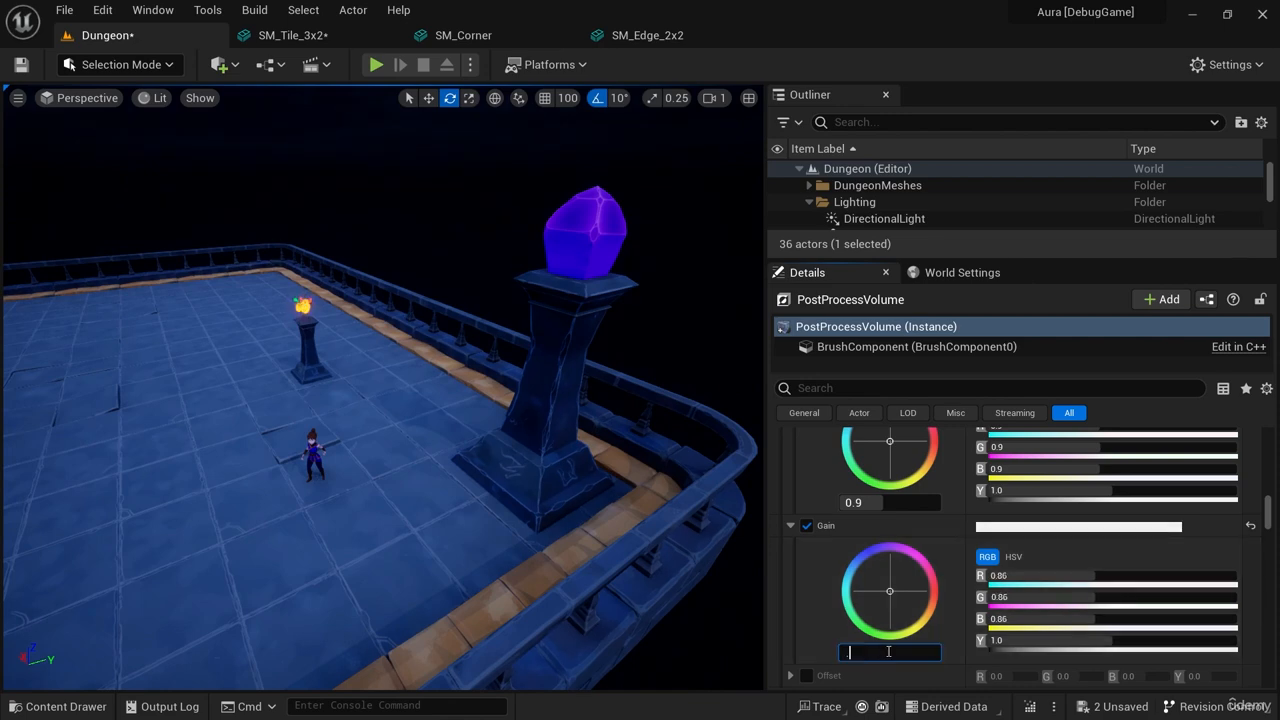
pyautogui.write('.97')
pyautogui.press('Return')
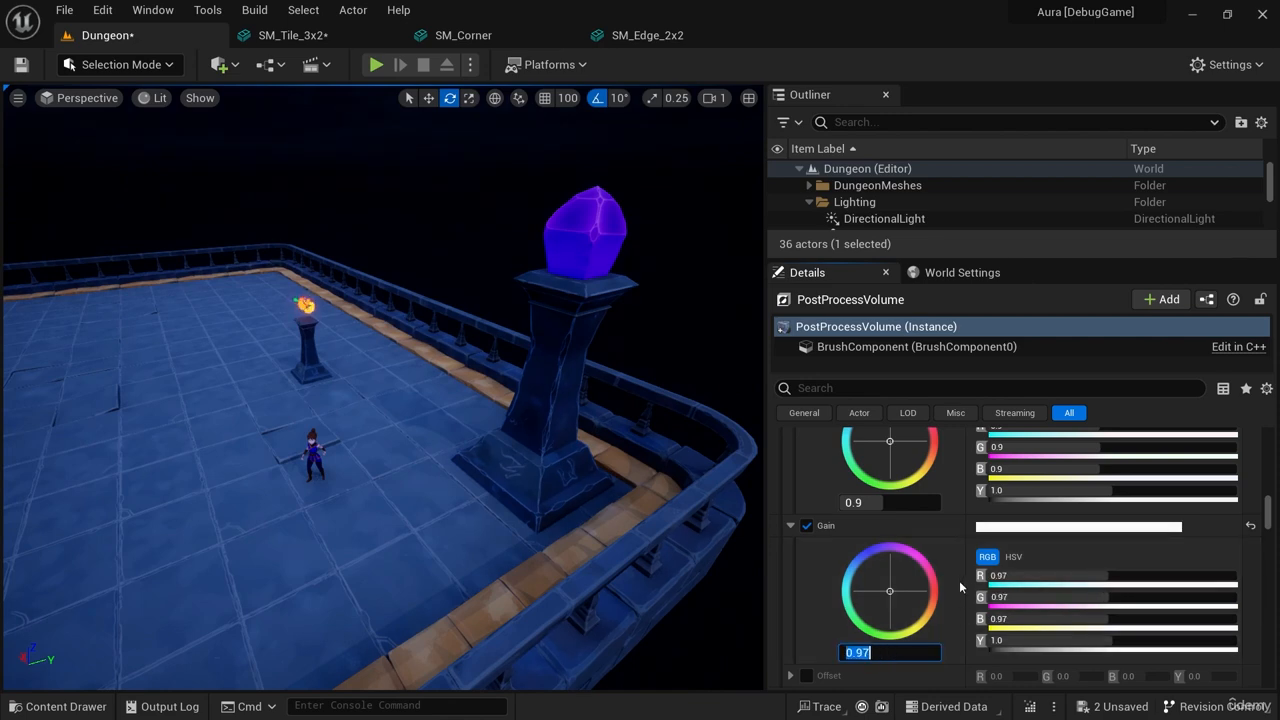
# Expand the Midtones color grading group, enable its Saturation override, and set it to 1.04.
pyautogui.scroll(-5, 944, 586)
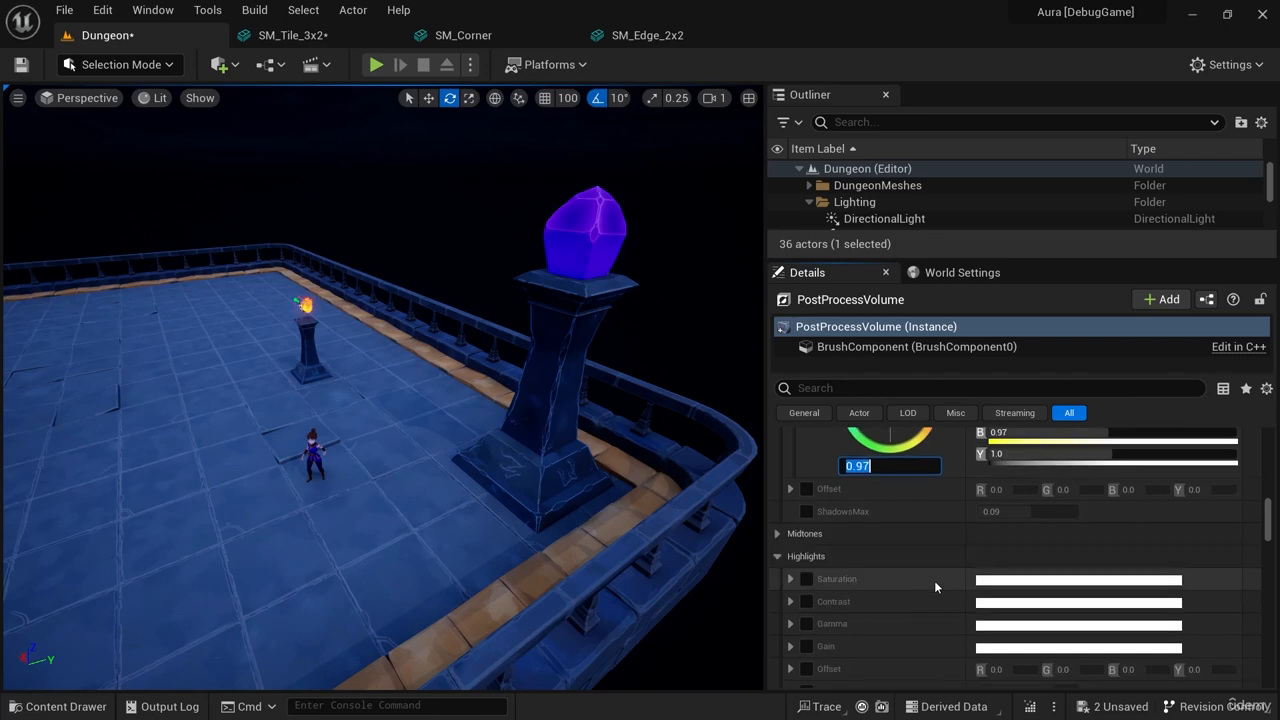
pyautogui.click(908, 536)
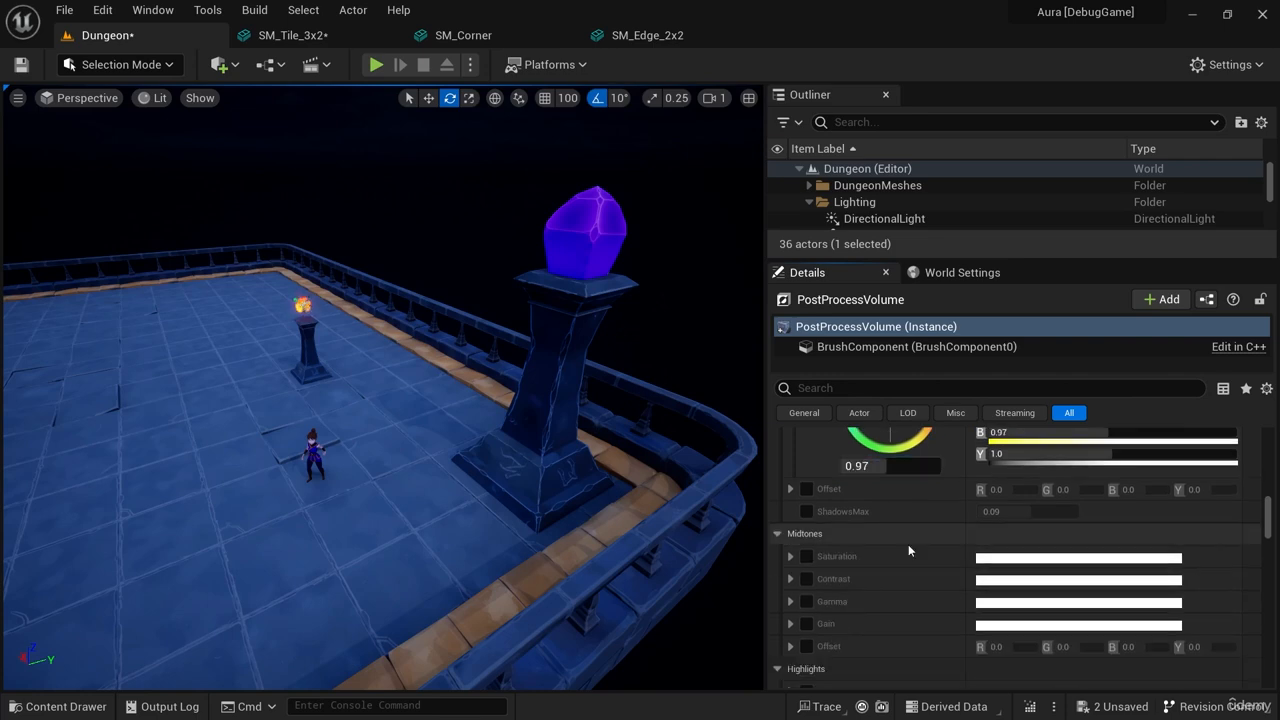
pyautogui.click(806, 556)
pyautogui.click(790, 556)
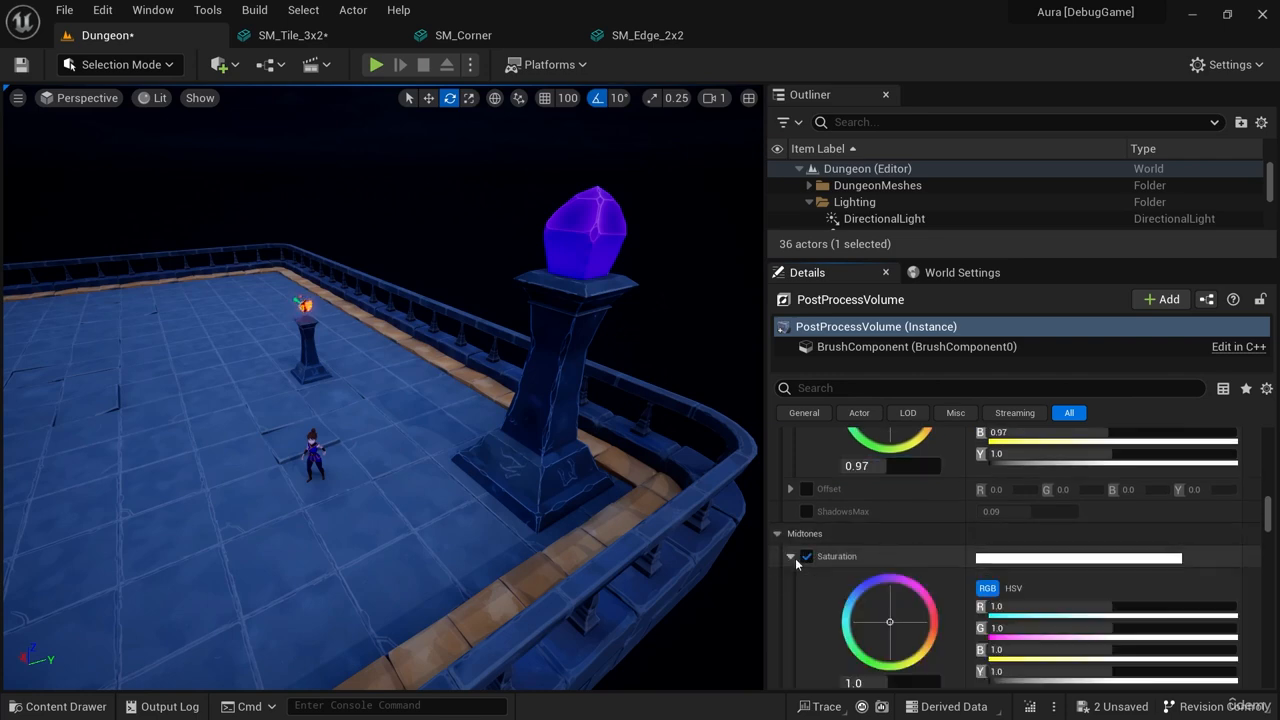
pyautogui.scroll(-2, 899, 657)
pyautogui.click(907, 603)
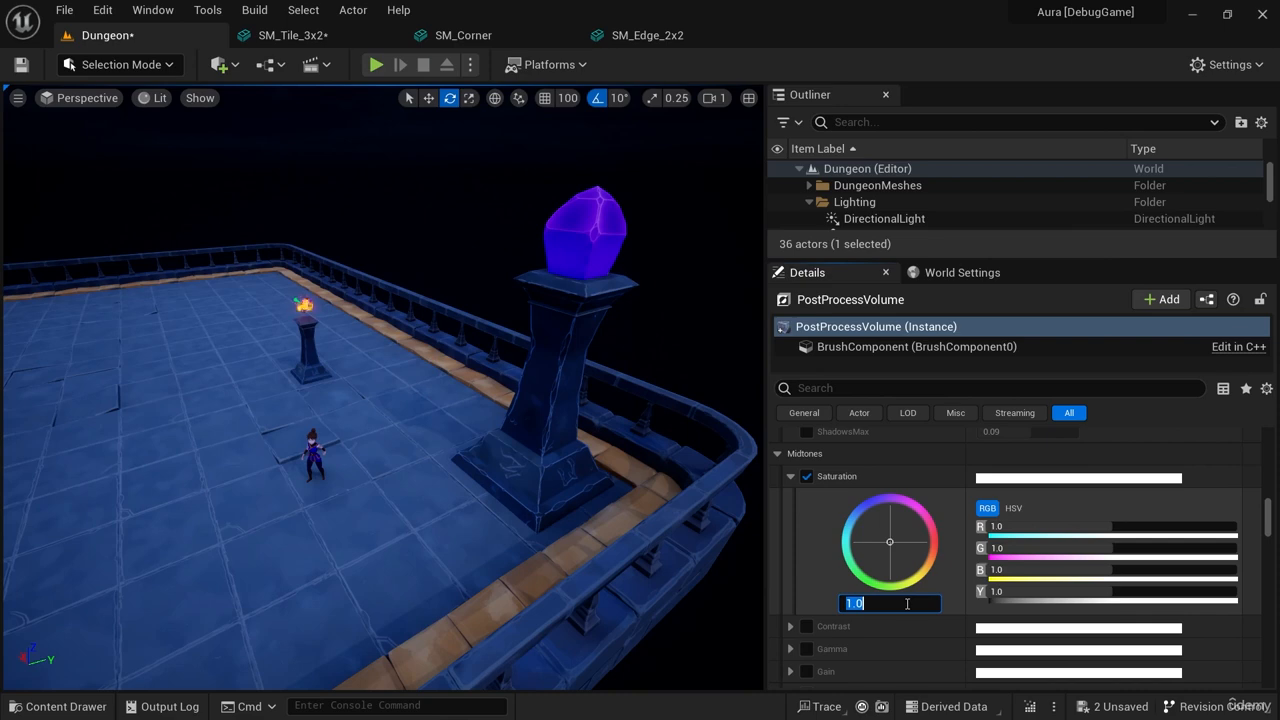
pyautogui.write('1.04')
pyautogui.press('Return')
# Enable the Contrast override for Midtones and set it to 0.95.
pyautogui.click(806, 626)
pyautogui.click(790, 626)
pyautogui.scroll(-3, 909, 628)
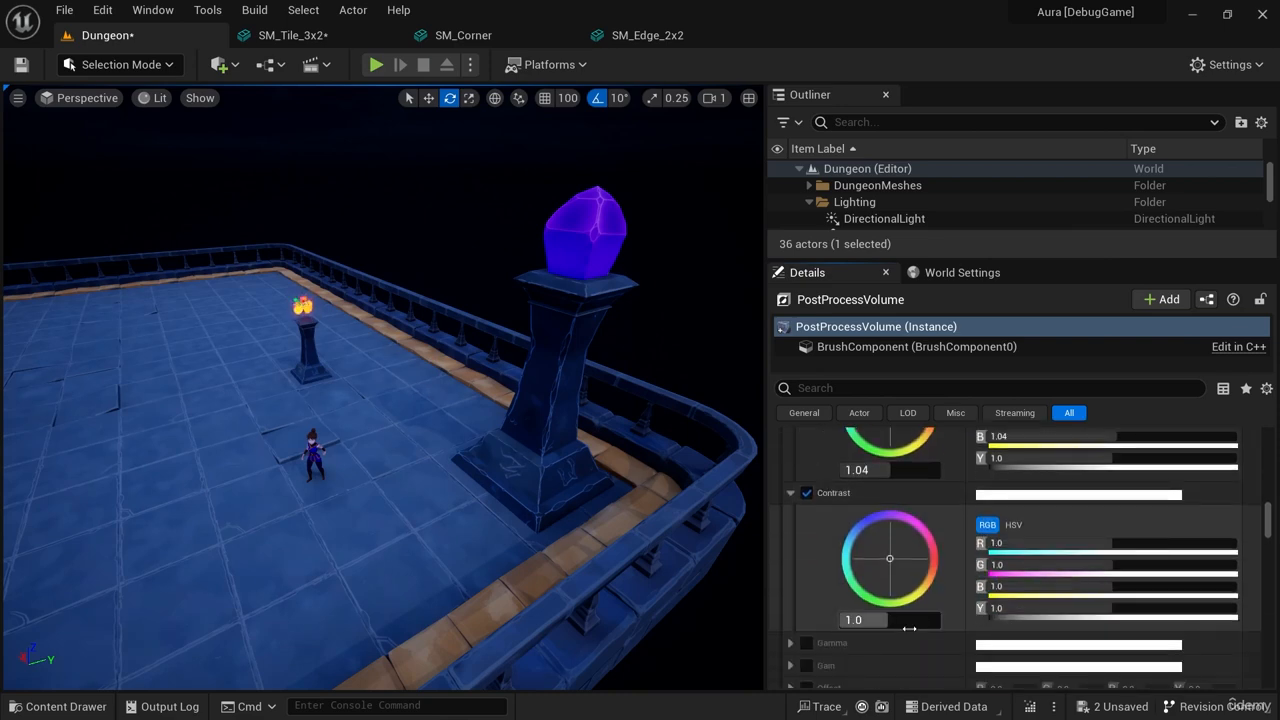
pyautogui.click(909, 622)
pyautogui.write('0.94')
pyautogui.press('Return')
pyautogui.click(905, 619)
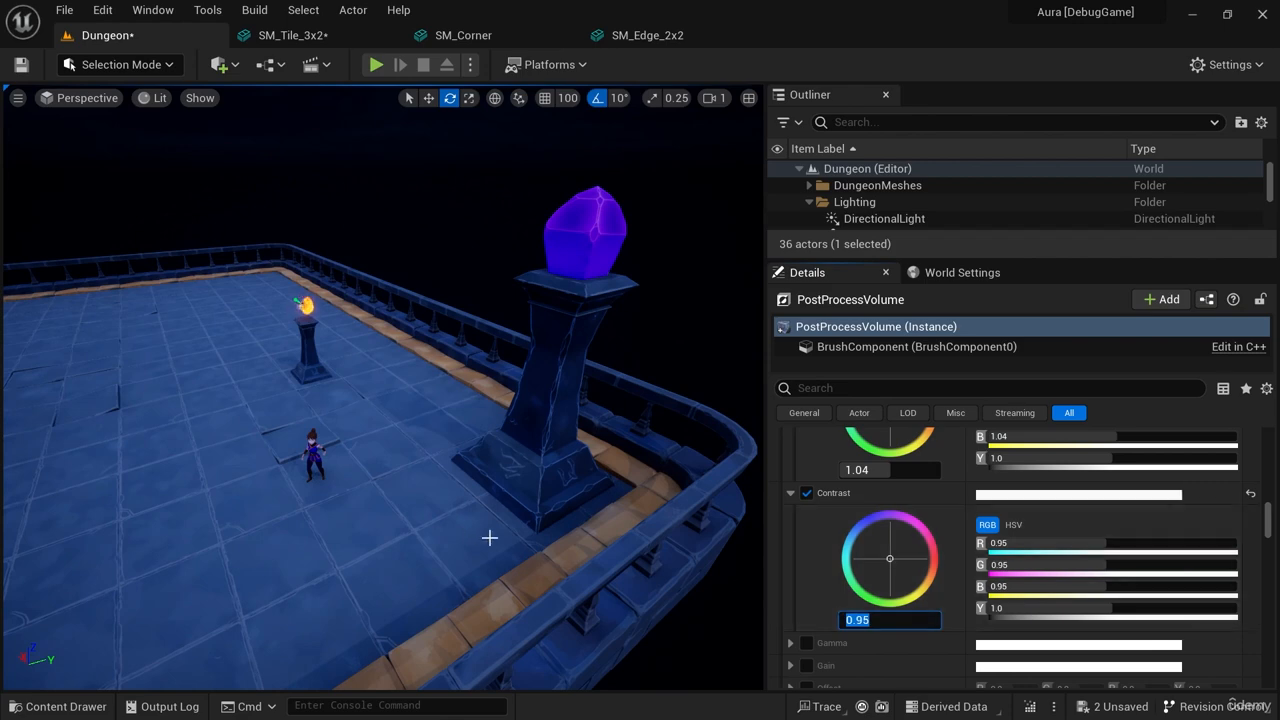
# Examine the character up close under the current grading and review the Shadows color grading values.
pyautogui.press('w')
pyautogui.moveTo(489, 537); pyautogui.dragTo(466, 478, button='right')
pyautogui.press('s')
pyautogui.press('w')
pyautogui.press('s')
pyautogui.press('w')
pyautogui.press('s')
pyautogui.press('w')
pyautogui.press('s')
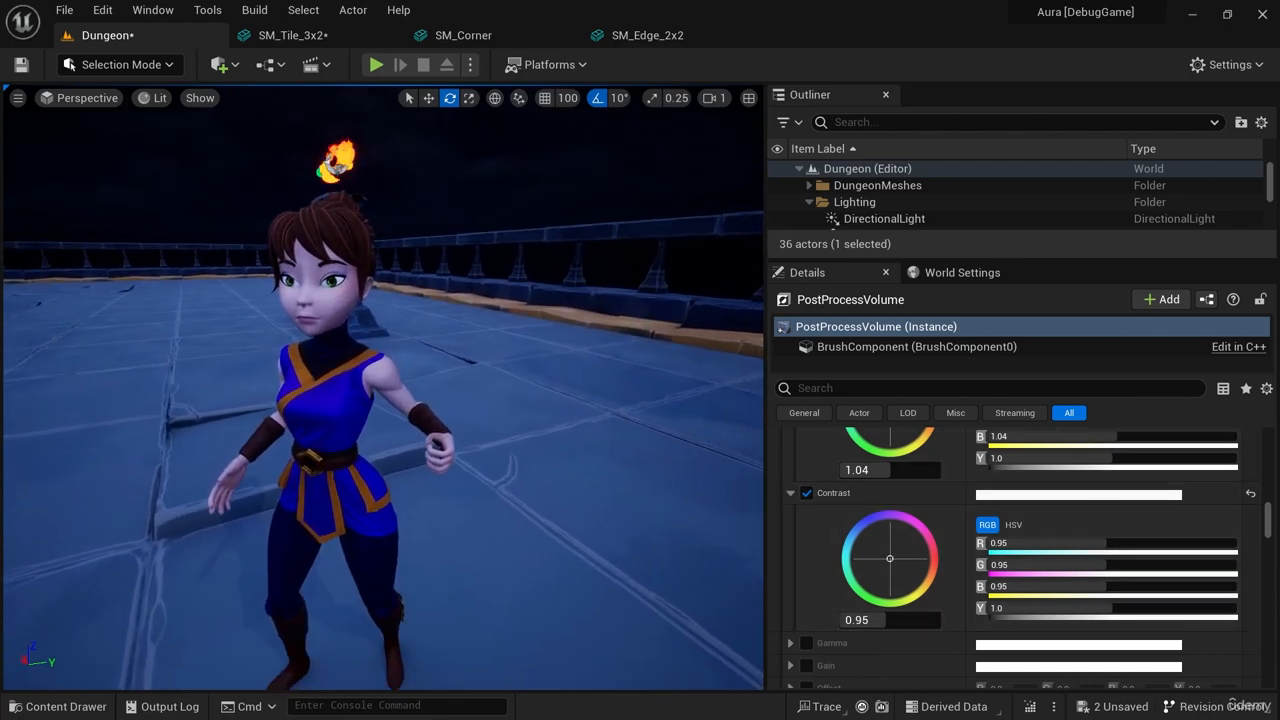
pyautogui.scroll(4, 988, 572)
pyautogui.scroll(10, 988, 572)
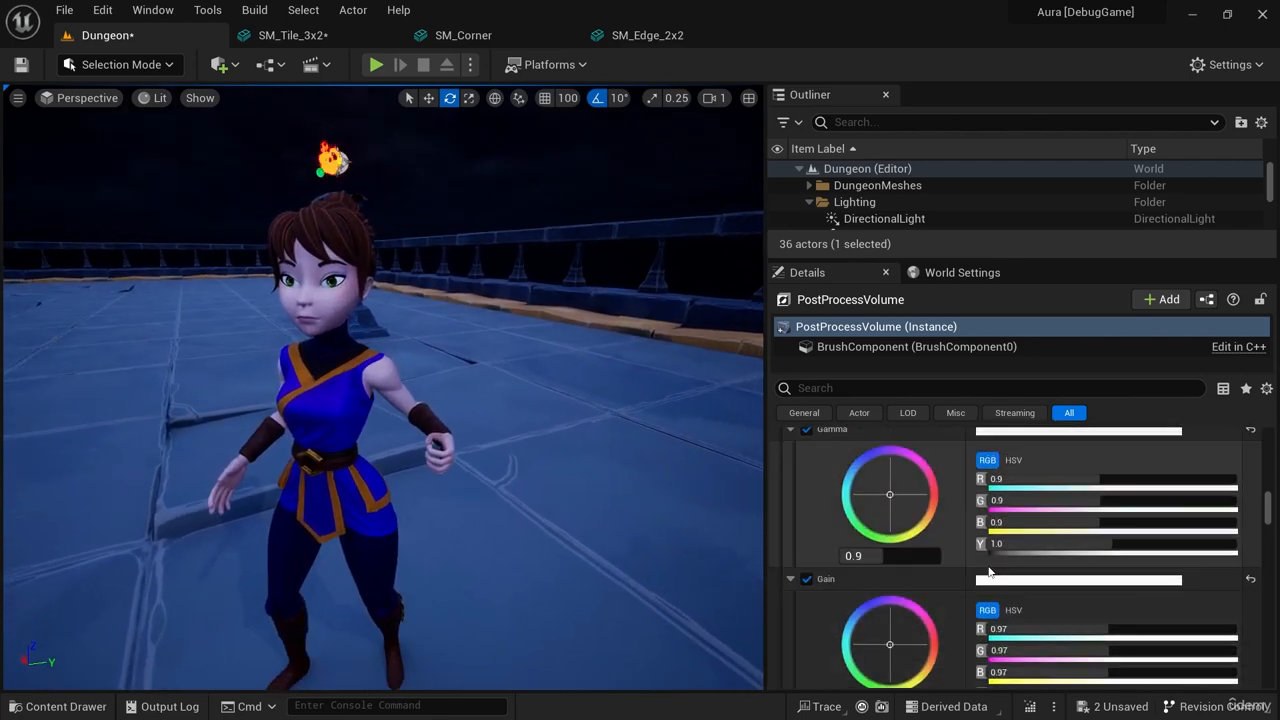
pyautogui.scroll(-1, 988, 572)
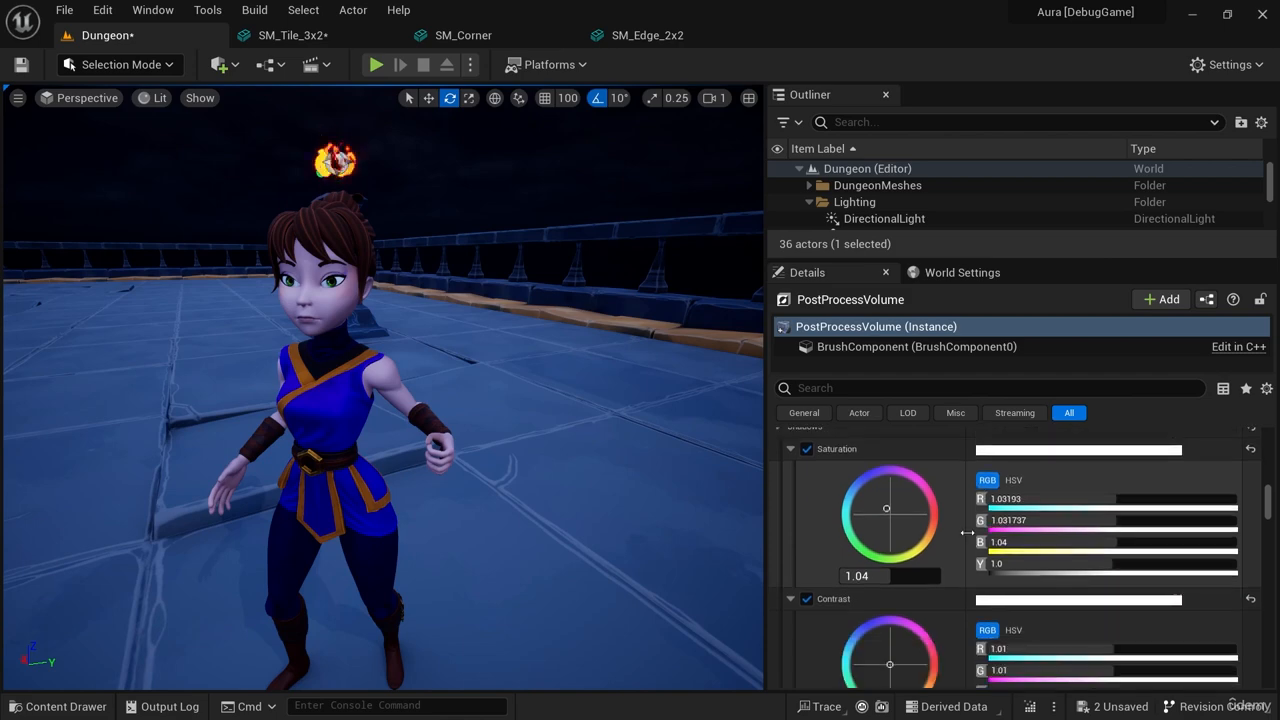
# Raise the Saturation for Shadows to about 1.14 and check its effect across the level.
pyautogui.moveTo(866, 576); pyautogui.dragTo(894, 576)
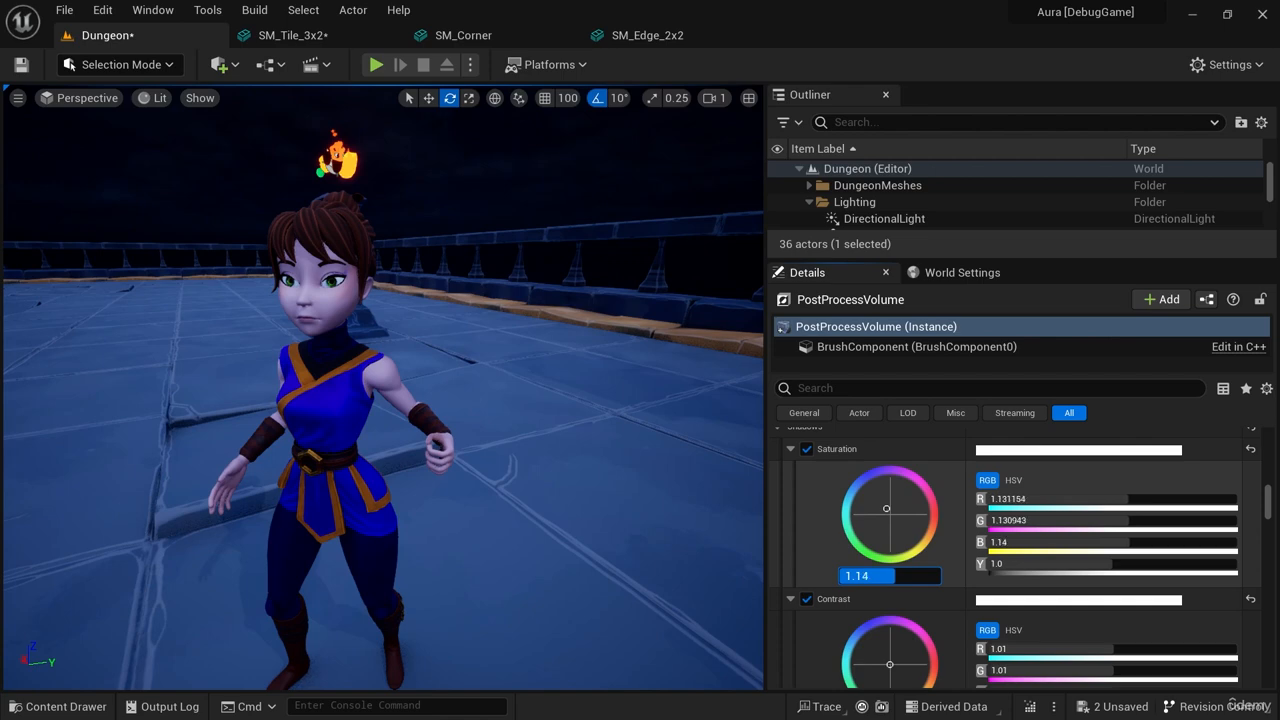
pyautogui.moveTo(895, 576); pyautogui.dragTo(892, 576)
pyautogui.click(899, 576)
pyautogui.moveTo(560, 450); pyautogui.dragTo(680, 400, button='right')
pyautogui.press('s')
pyautogui.press('w')
pyautogui.press('s')
# Raise the Global Saturation to 1.15 and check the look around the character.
pyautogui.scroll(18, 946, 555)
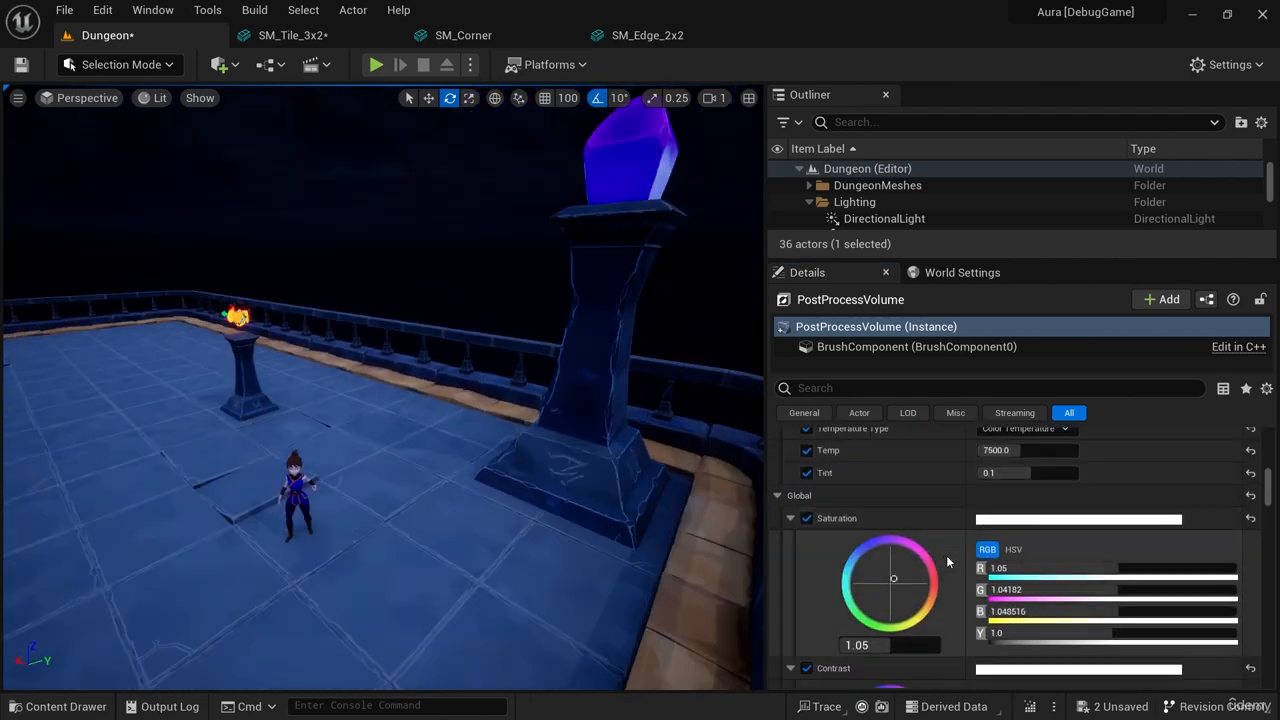
pyautogui.scroll(-1, 948, 560)
pyautogui.moveTo(549, 583); pyautogui.dragTo(540, 580, button='right')
pyautogui.press('w')
pyautogui.moveTo(890, 619); pyautogui.dragTo(892, 619)
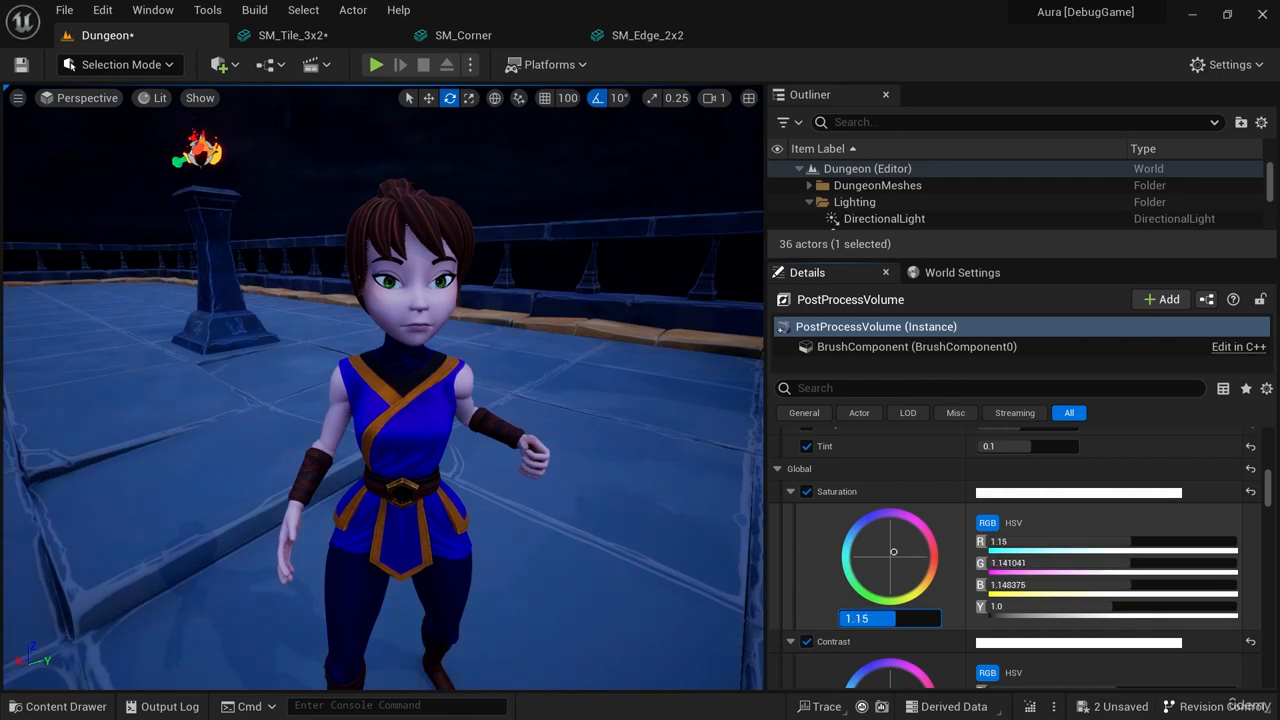
pyautogui.press('s')
pyautogui.moveTo(620, 506); pyautogui.dragTo(640, 508, button='right')
pyautogui.press('w')
# Collapse the Global, Shadows and Midtones color grading groups and review the Highlights settings against the character.
pyautogui.click(777, 468)
pyautogui.click(777, 491)
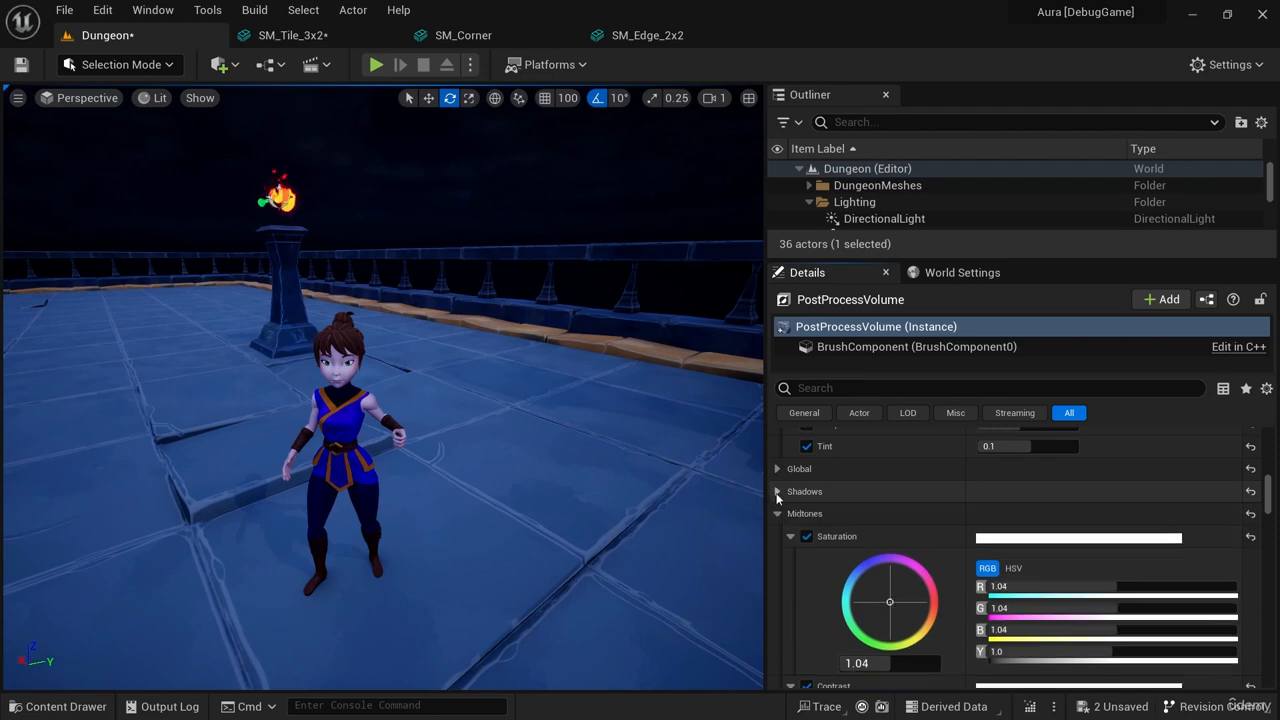
pyautogui.click(777, 513)
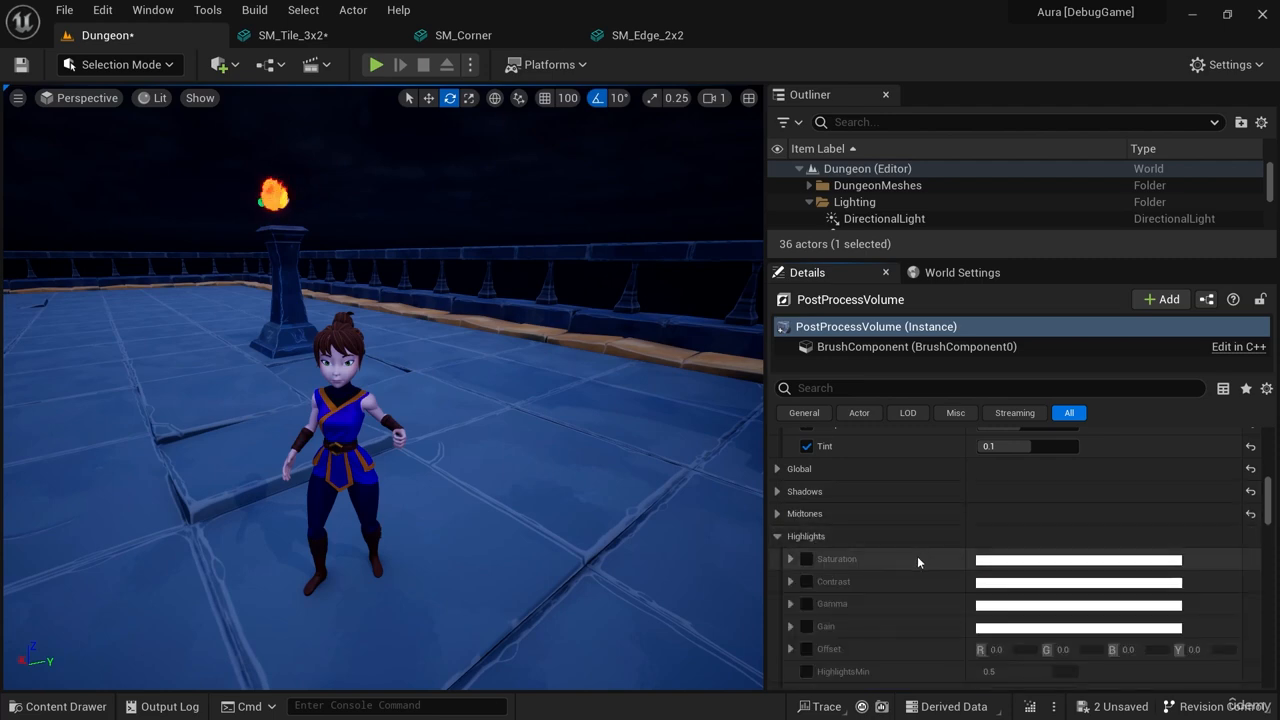
pyautogui.scroll(-2, 917, 556)
pyautogui.press('w')
pyautogui.moveTo(643, 586); pyautogui.dragTo(643, 586, button='right')
pyautogui.press('s')
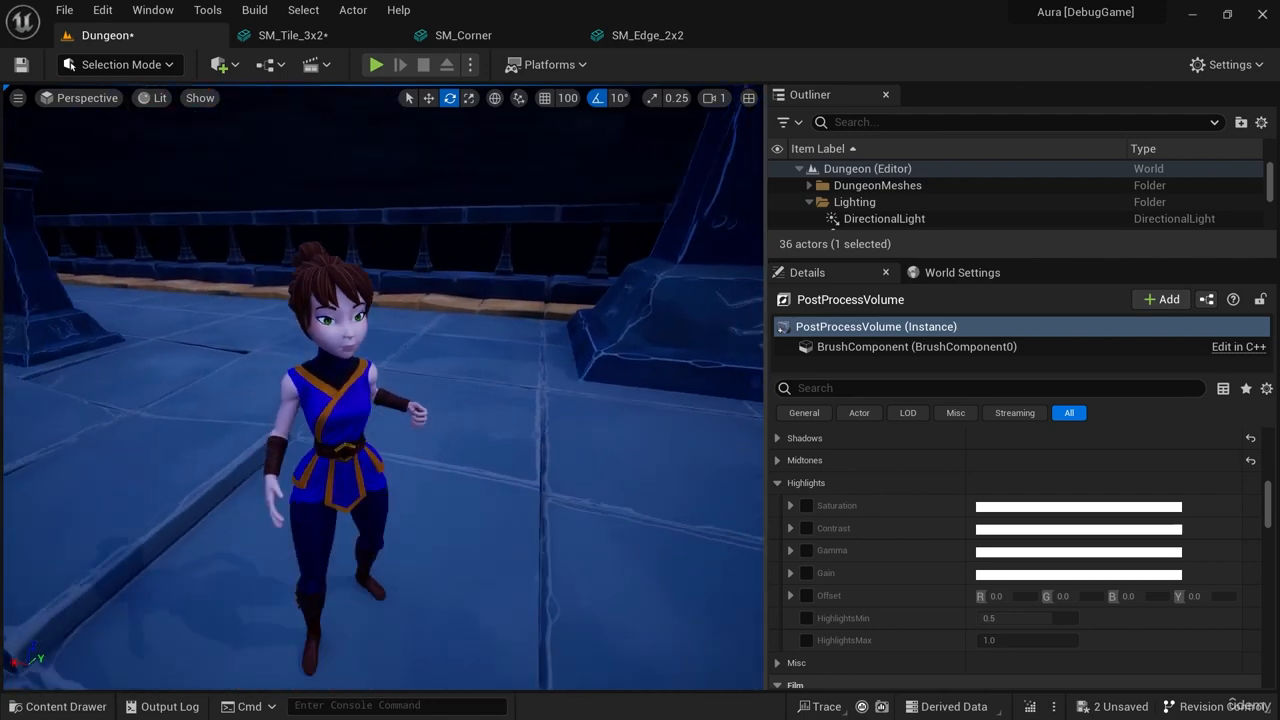
pyautogui.moveTo(547, 318); pyautogui.dragTo(512, 385, button='right')
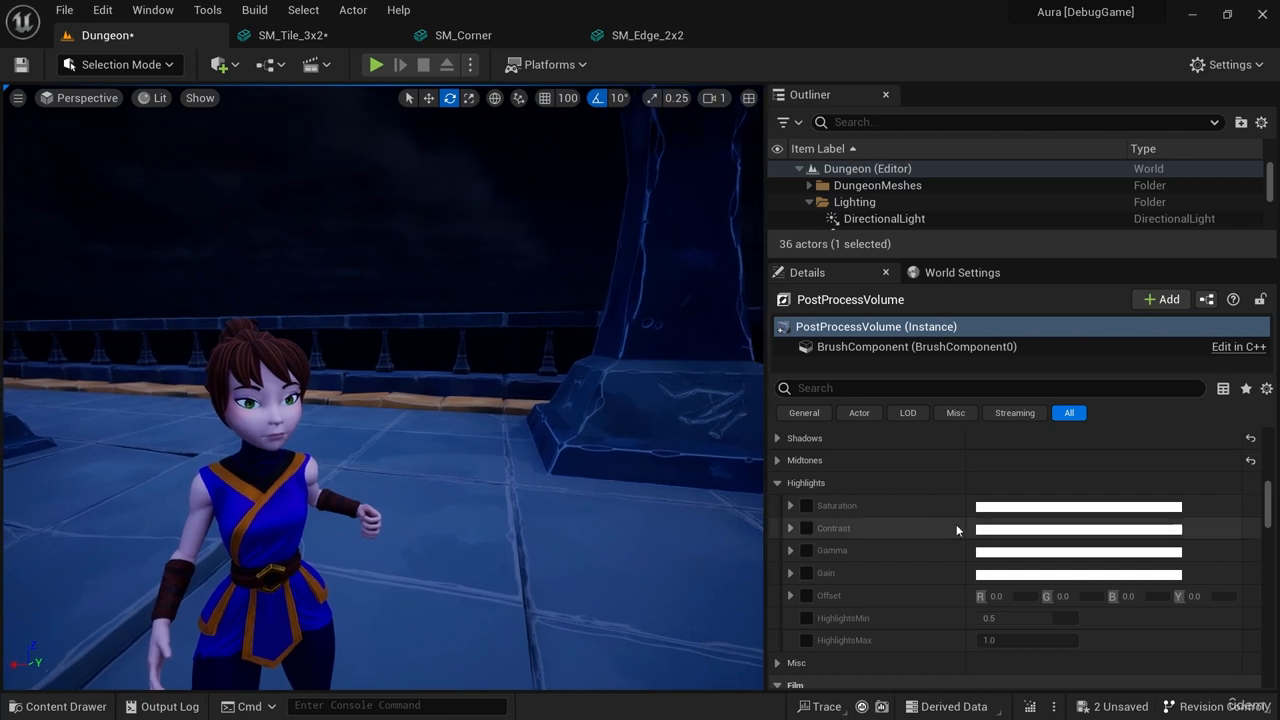
# Enable the Film Grain Intensity override and try it at 1.0, viewing the character and pillar.
pyautogui.scroll(-8, 956, 524)
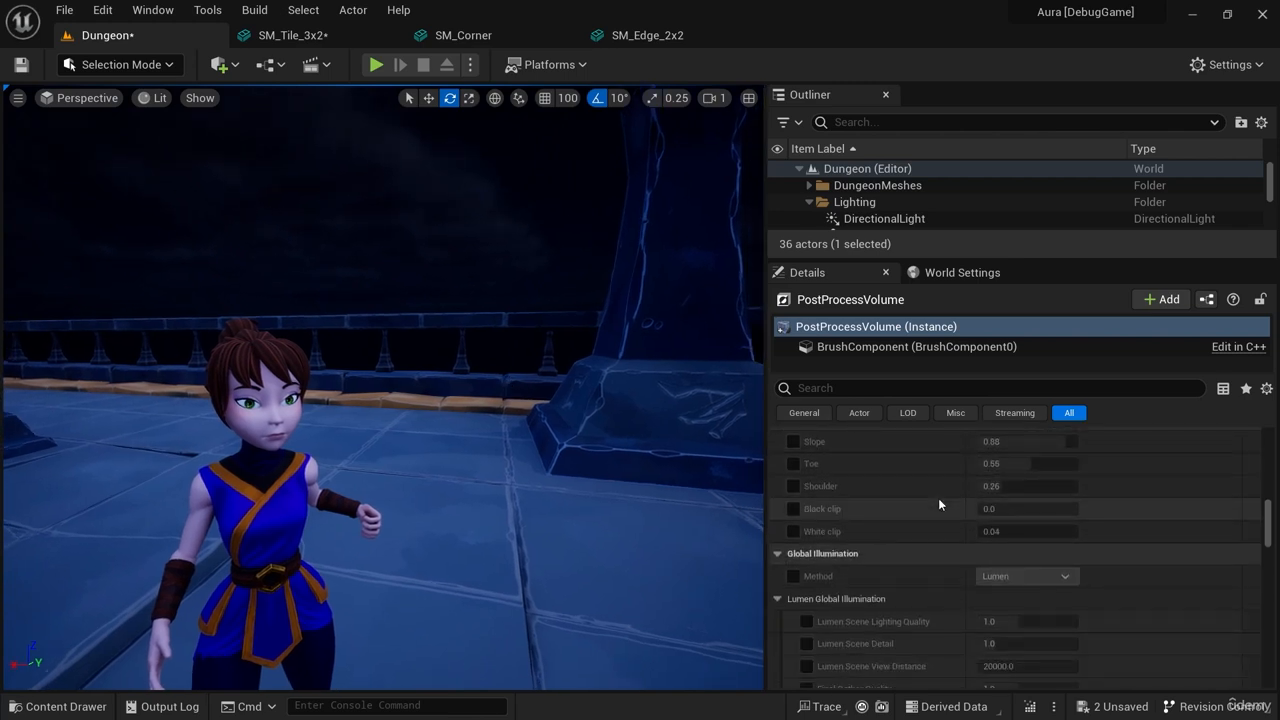
pyautogui.scroll(-6, 938, 504)
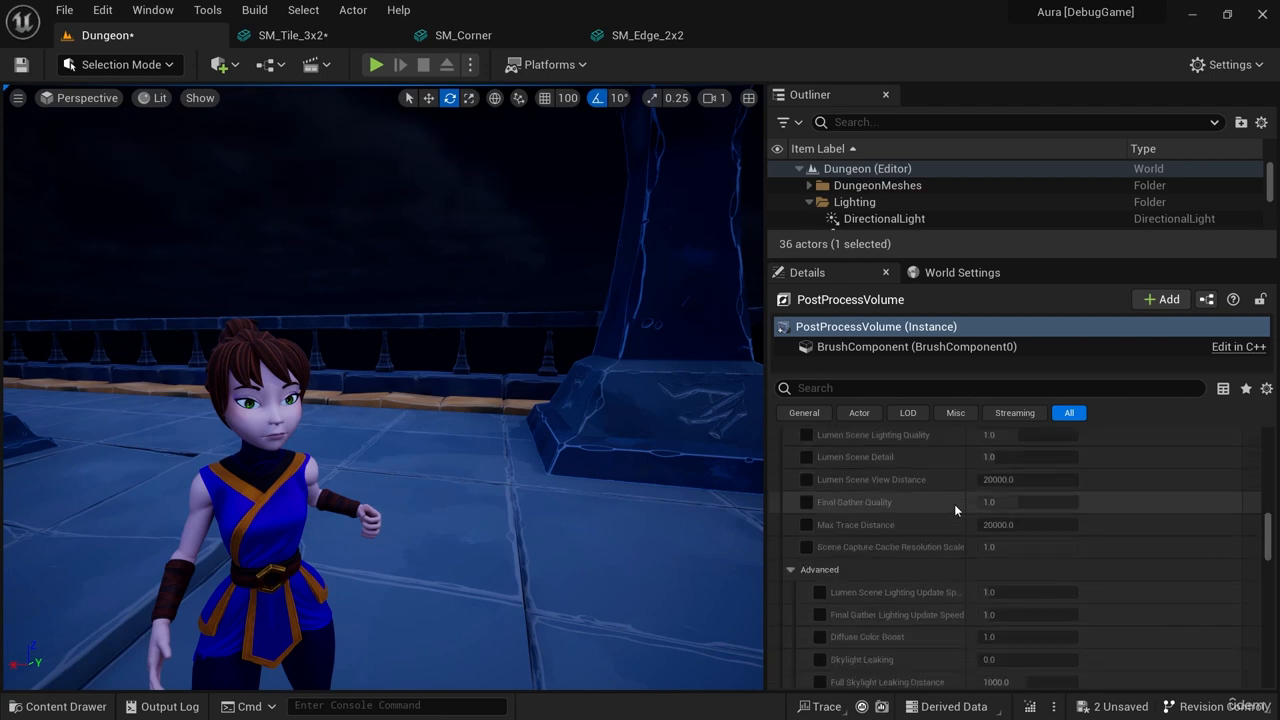
pyautogui.scroll(-8, 954, 510)
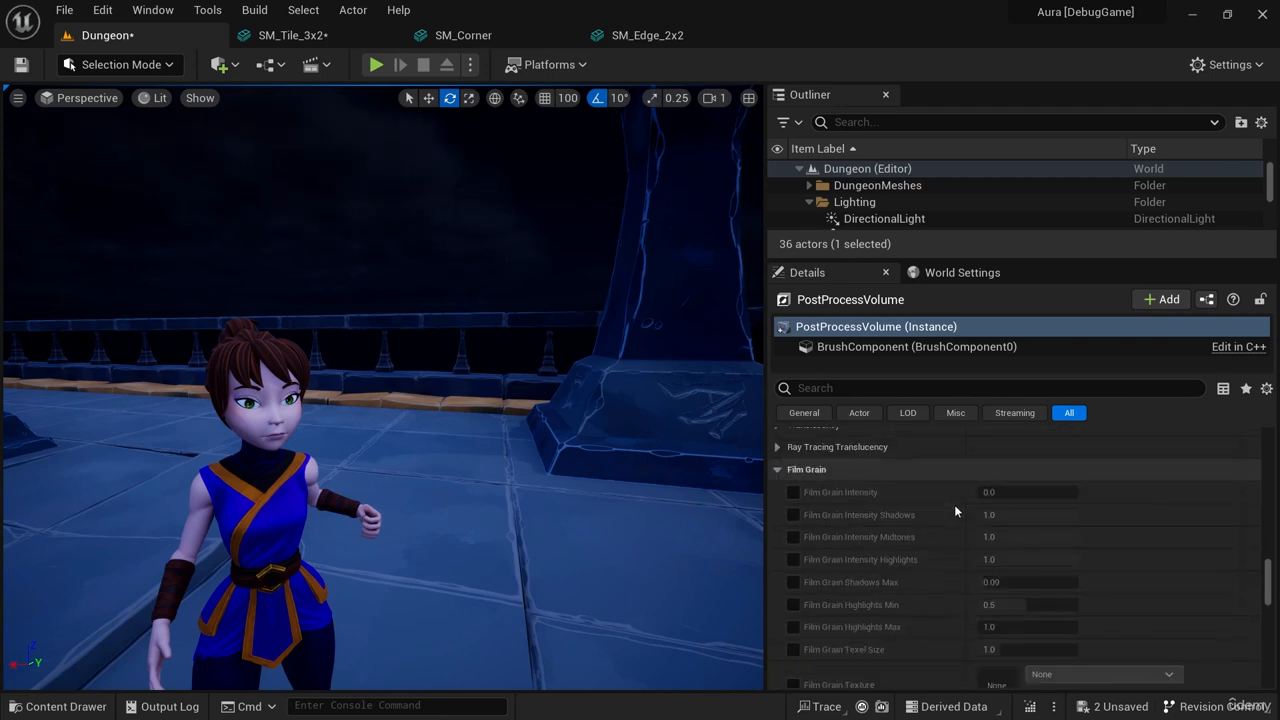
pyautogui.click(793, 491)
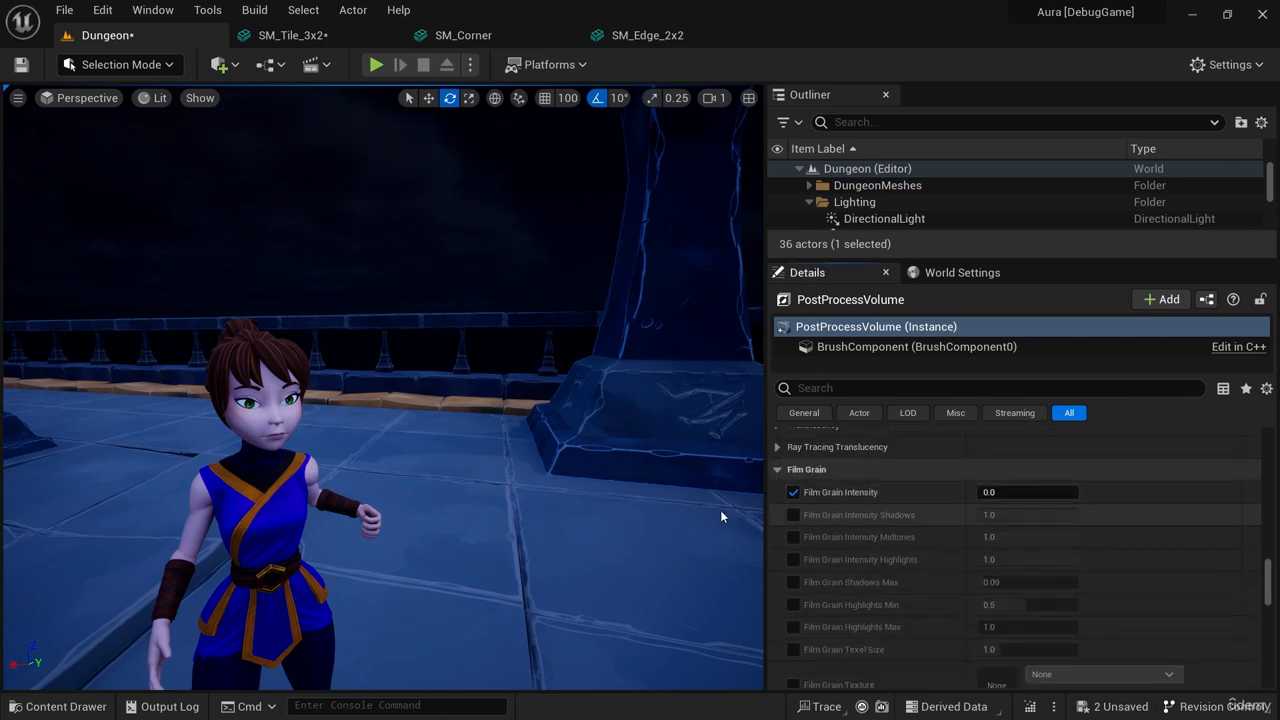
pyautogui.moveTo(506, 475); pyautogui.dragTo(514, 510, button='right')
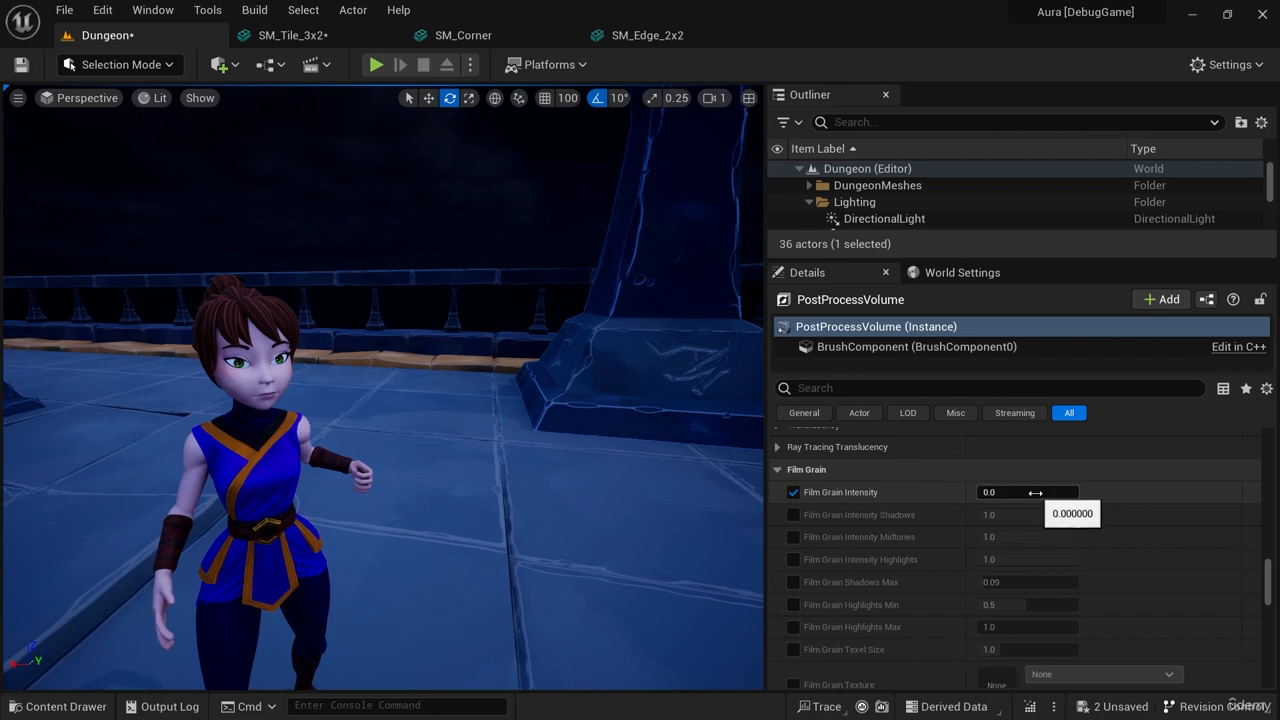
pyautogui.moveTo(1035, 492); pyautogui.dragTo(1079, 492)
pyautogui.moveTo(670, 495)
pyautogui.mouseDown(button='right')
pyautogui.moveTo(684, 405)
pyautogui.moveTo(675, 486)
pyautogui.mouseUp(button='right')
pyautogui.press('w')
pyautogui.press('d')
pyautogui.moveTo(558, 475); pyautogui.dragTo(425, 460, button='right')
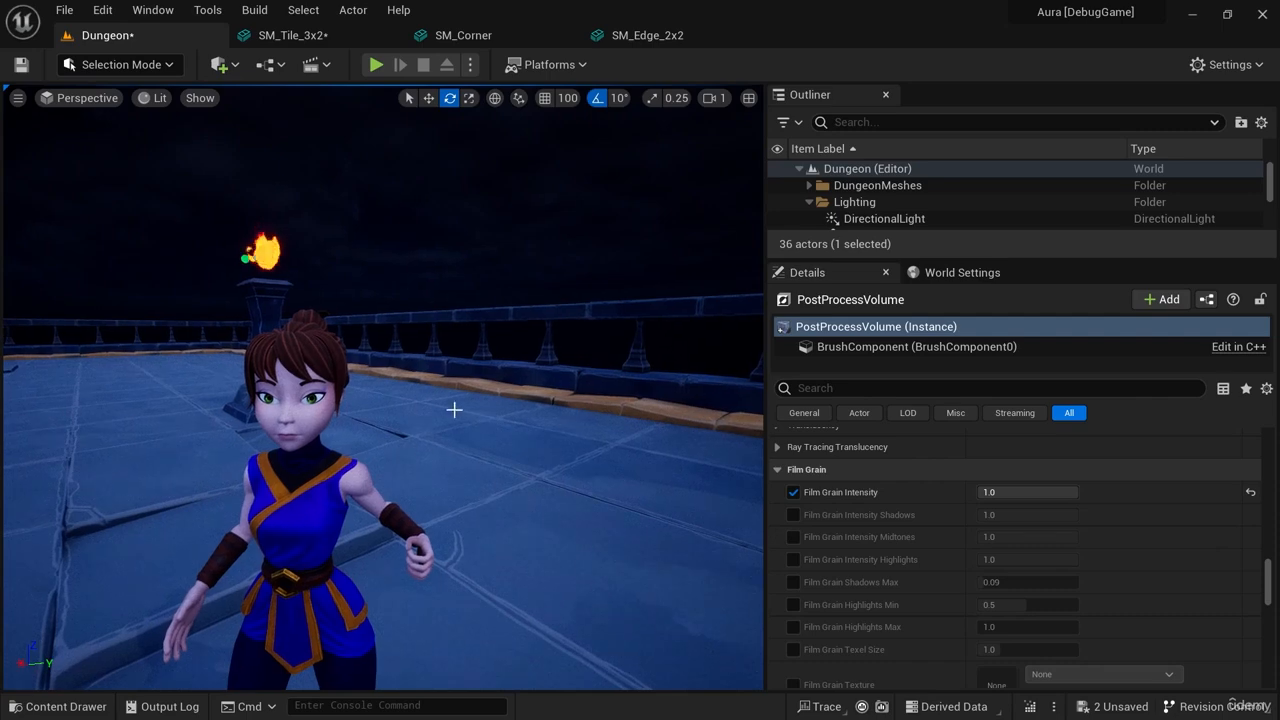
# Try a Film Grain Intensity of 0.1104 and set it to 0.015.
pyautogui.moveTo(1050, 492); pyautogui.dragTo(985, 492)
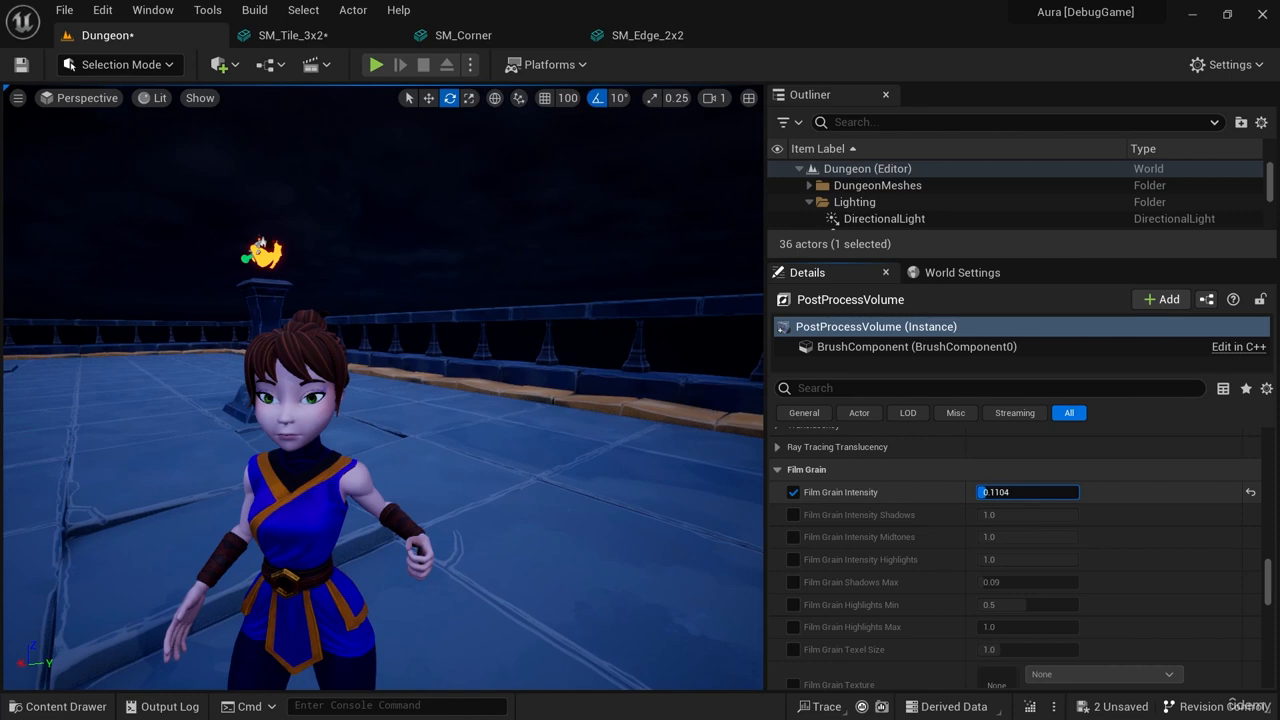
pyautogui.moveTo(986, 492); pyautogui.dragTo(987, 492)
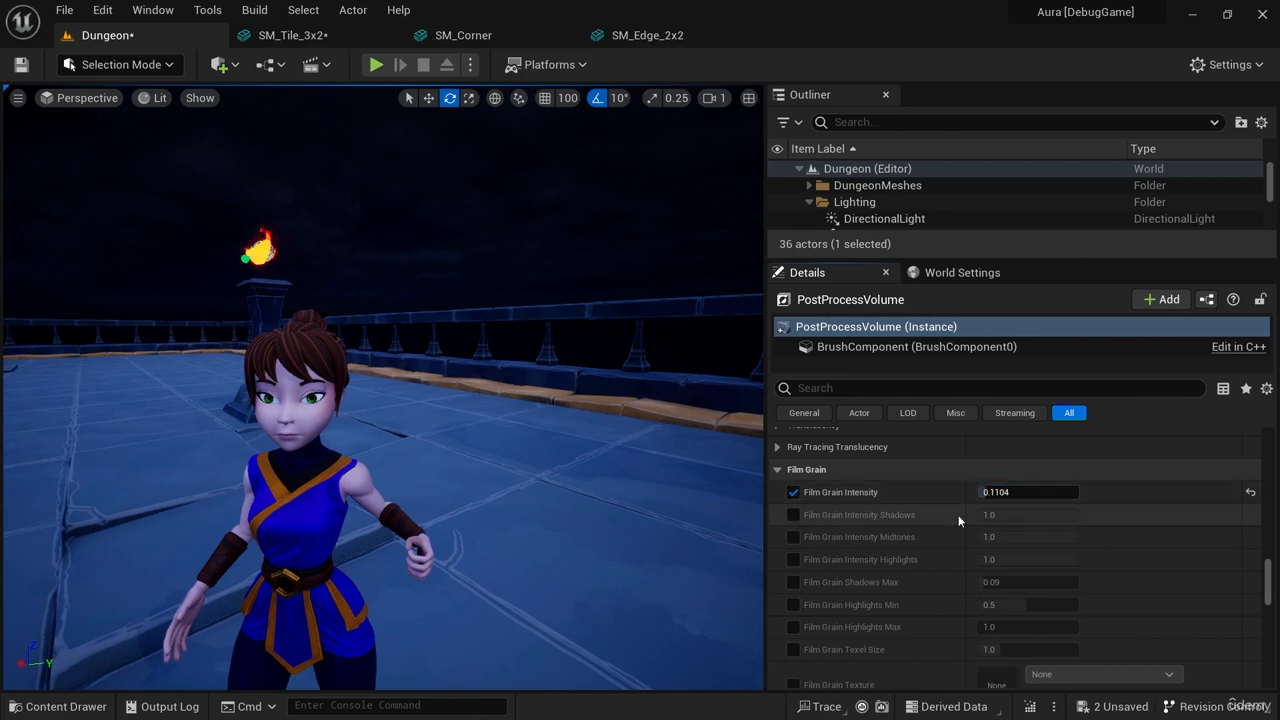
pyautogui.click(1034, 492)
pyautogui.press('BackSpace')
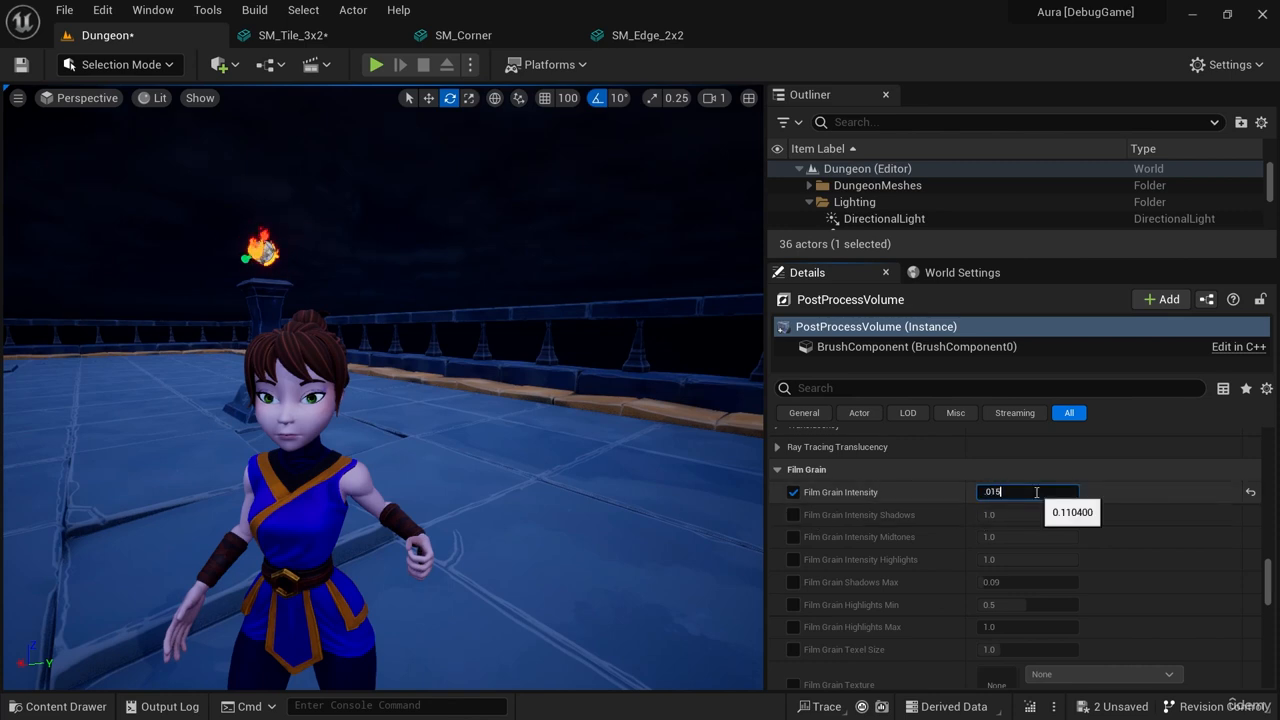
pyautogui.write('.015')
pyautogui.press('Return')
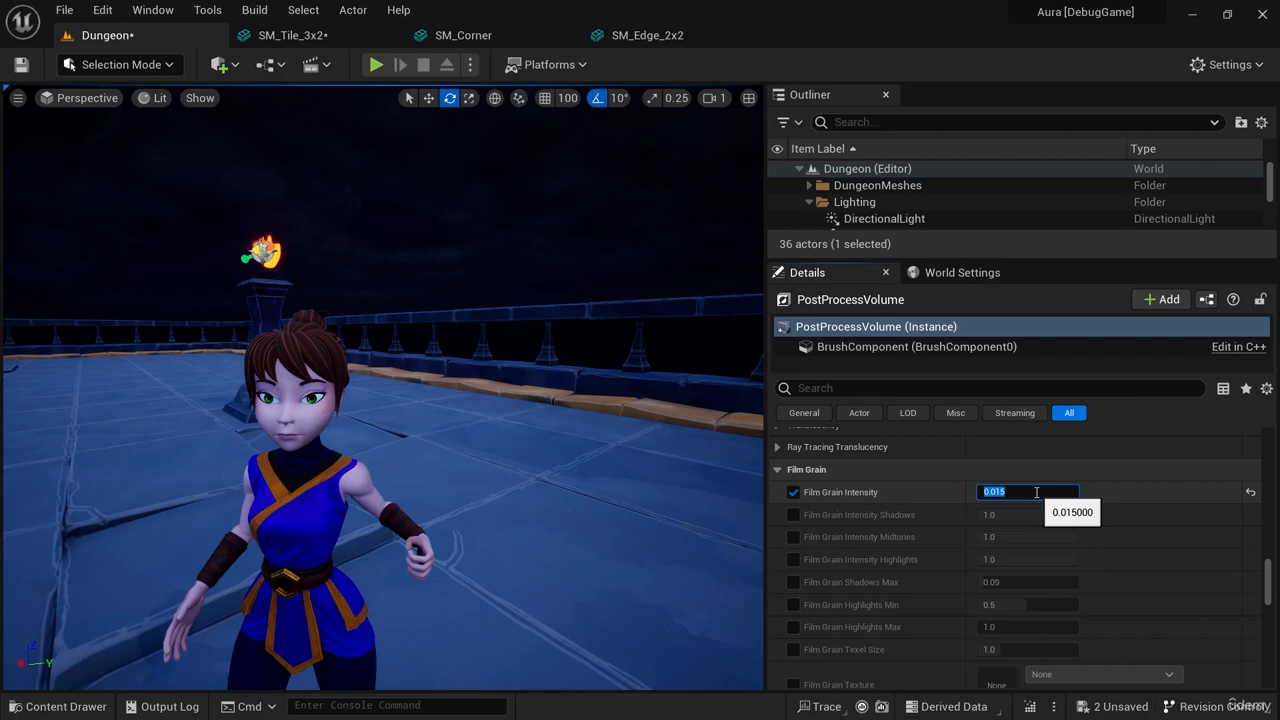
# Examine the character, the crystal pillar and the fire-topped pillar with the film grain applied.
pyautogui.press('s')
pyautogui.moveTo(620, 480); pyautogui.dragTo(600, 540, button='right')
pyautogui.moveTo(600, 415); pyautogui.dragTo(440, 435, button='right')
pyautogui.press('s')
pyautogui.press('w')
pyautogui.press('d')
pyautogui.moveTo(554, 453); pyautogui.dragTo(650, 425, button='right')
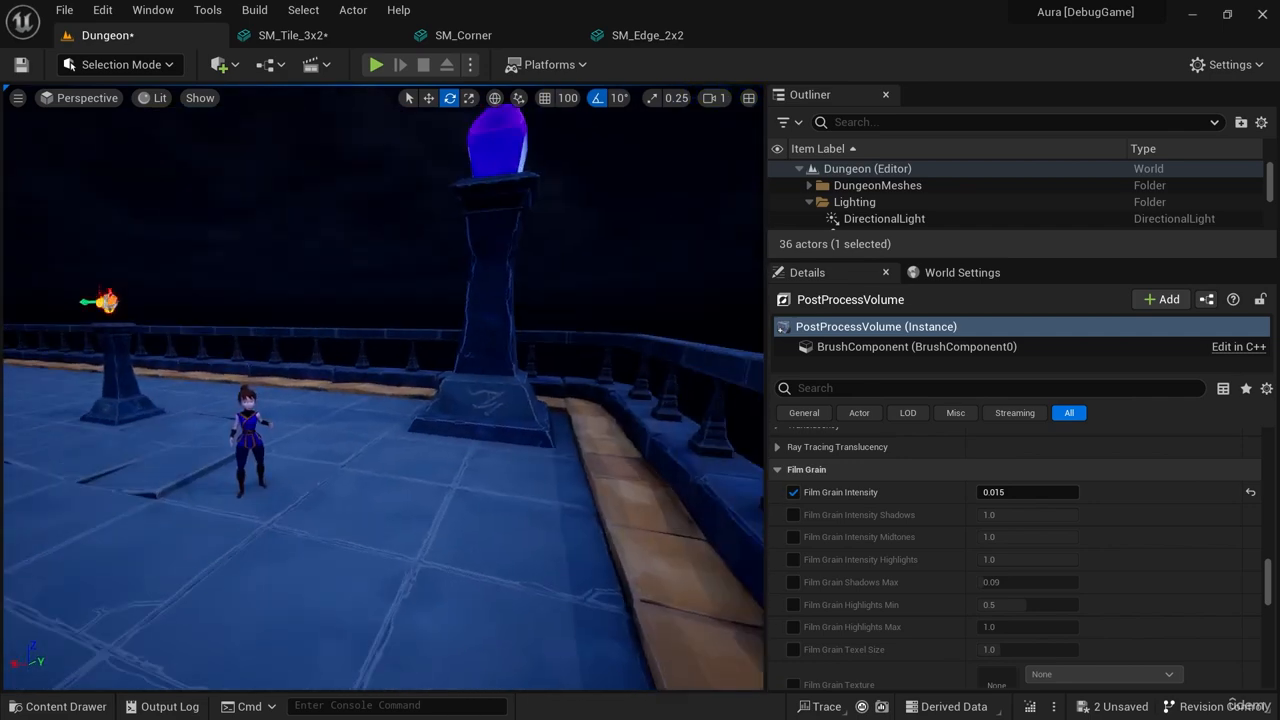
pyautogui.moveTo(546, 500); pyautogui.dragTo(501, 558, button='right')
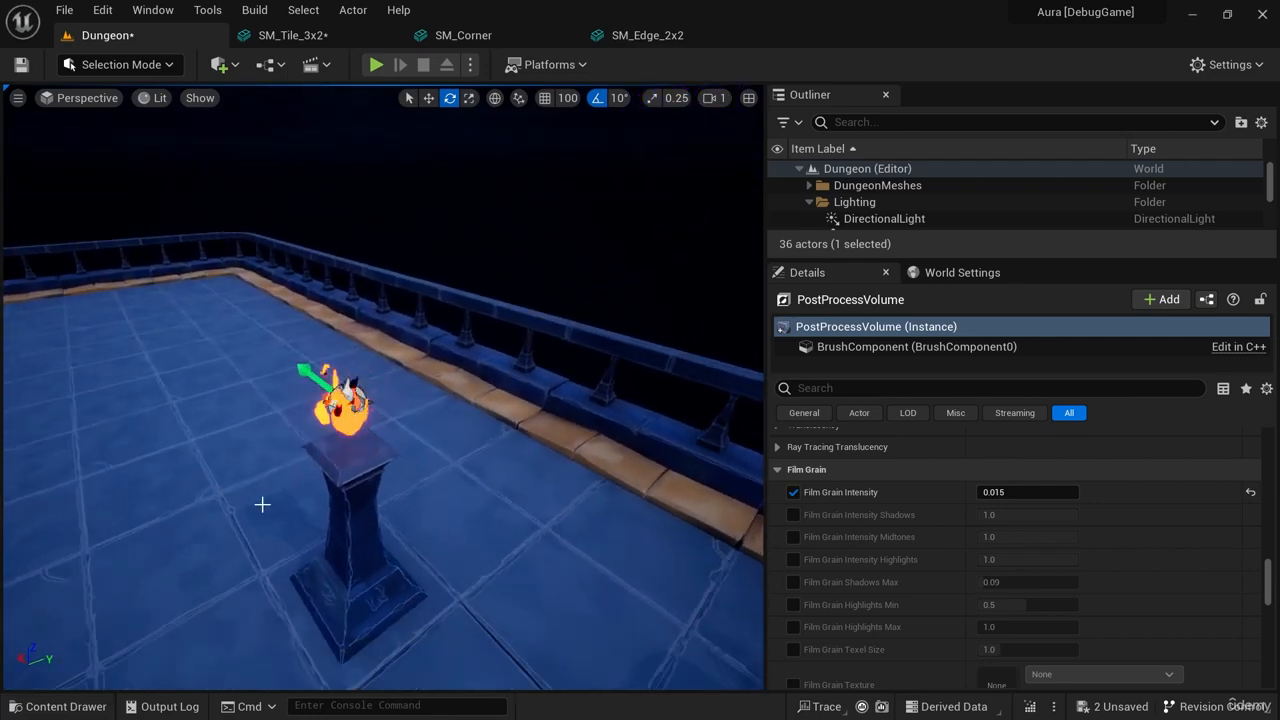
pyautogui.moveTo(461, 471); pyautogui.dragTo(542, 420, button='right')
pyautogui.hotkey('ctrl', 'space')
pyautogui.hotkey('ctrl', 'space')
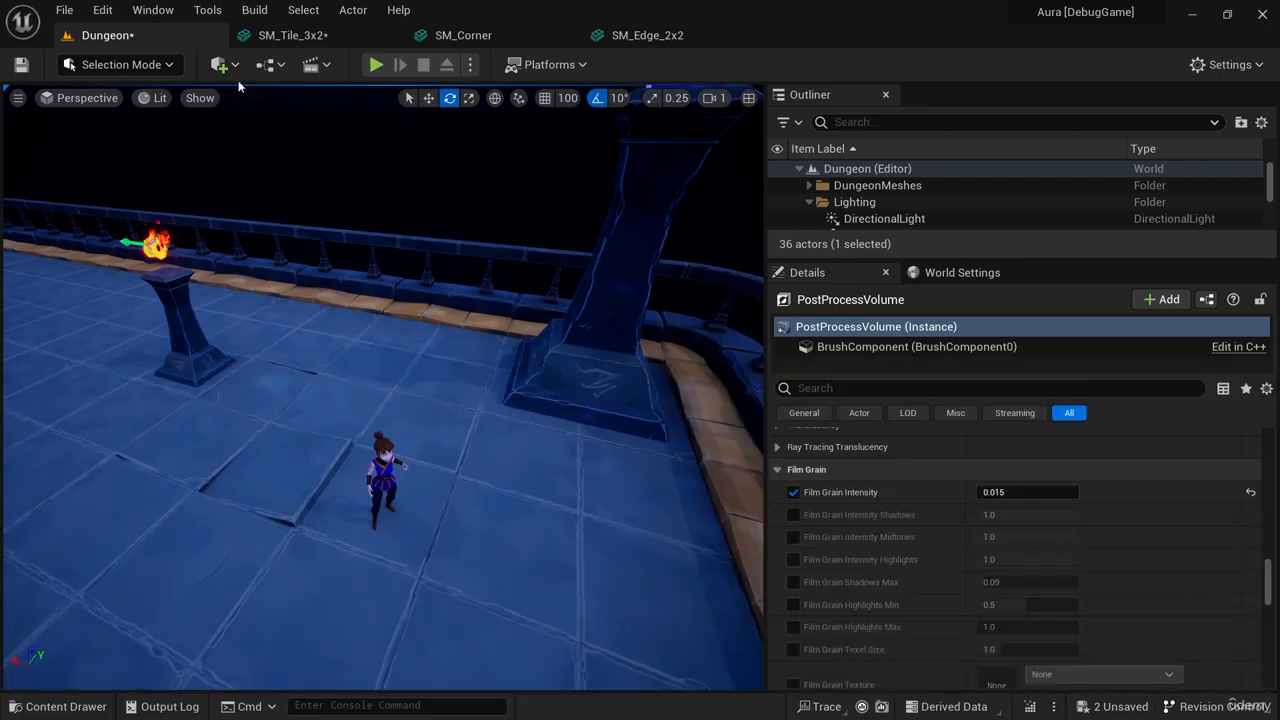
# Place a Point Light in the level near the character and raise it to a Z location of about 388.
pyautogui.click(237, 65)
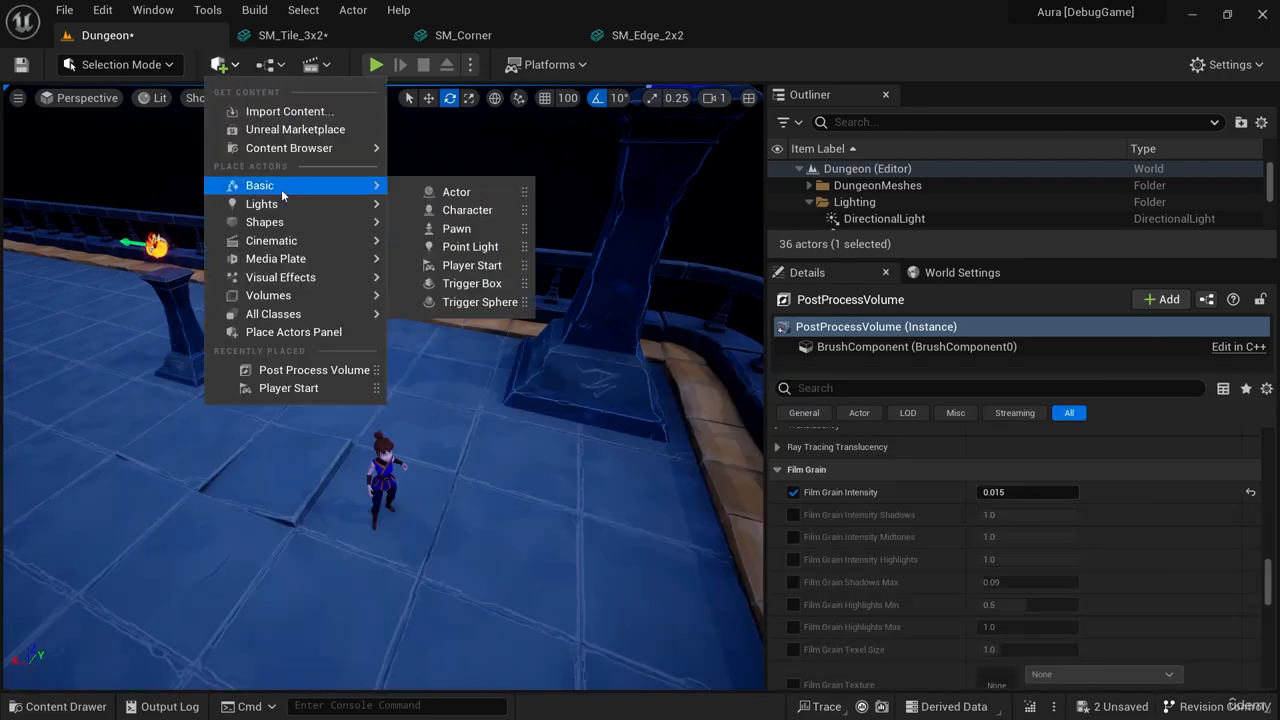
pyautogui.moveTo(290, 205)
pyautogui.moveTo(540, 231); pyautogui.dragTo(435, 403)
pyautogui.press('w')
pyautogui.moveTo(438, 358); pyautogui.dragTo(449, 174)
# Set the point light's Light Color to a warm orange, hex sRGB FFCC69FF.
pyautogui.scroll(5, 1136, 498)
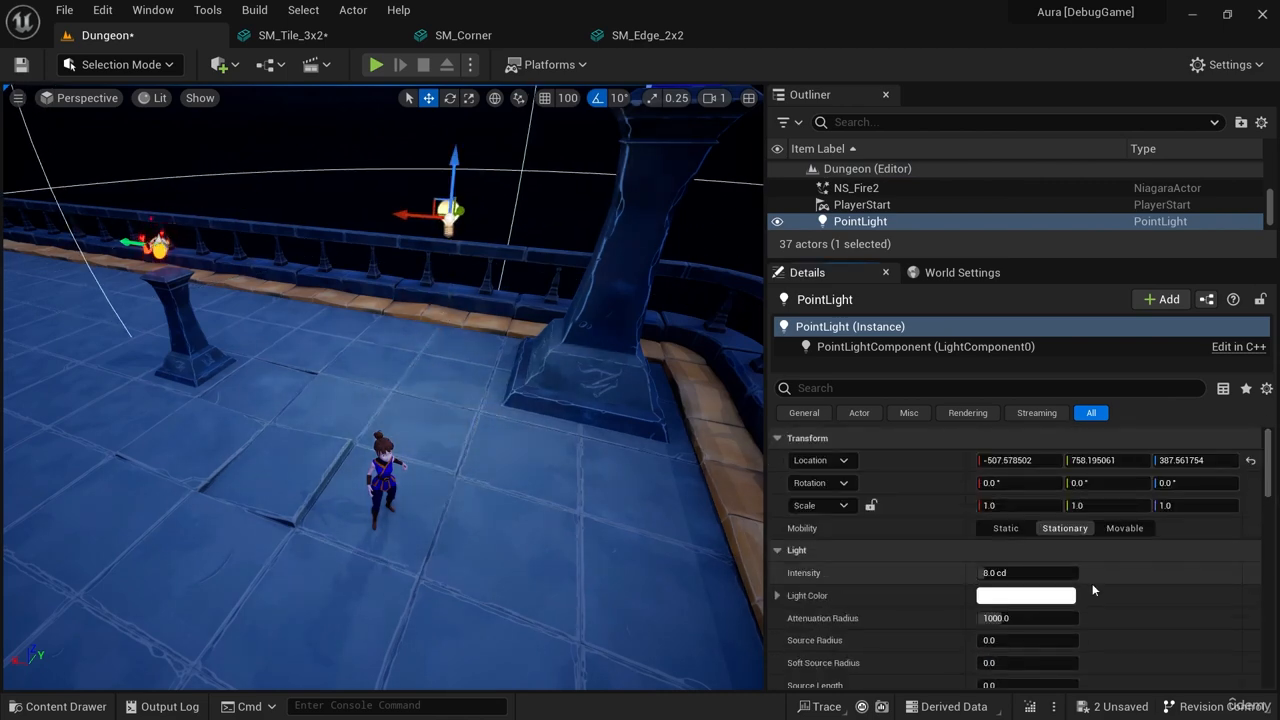
pyautogui.click(1030, 595)
pyautogui.click(834, 438)
pyautogui.moveTo(837, 441); pyautogui.dragTo(851, 461)
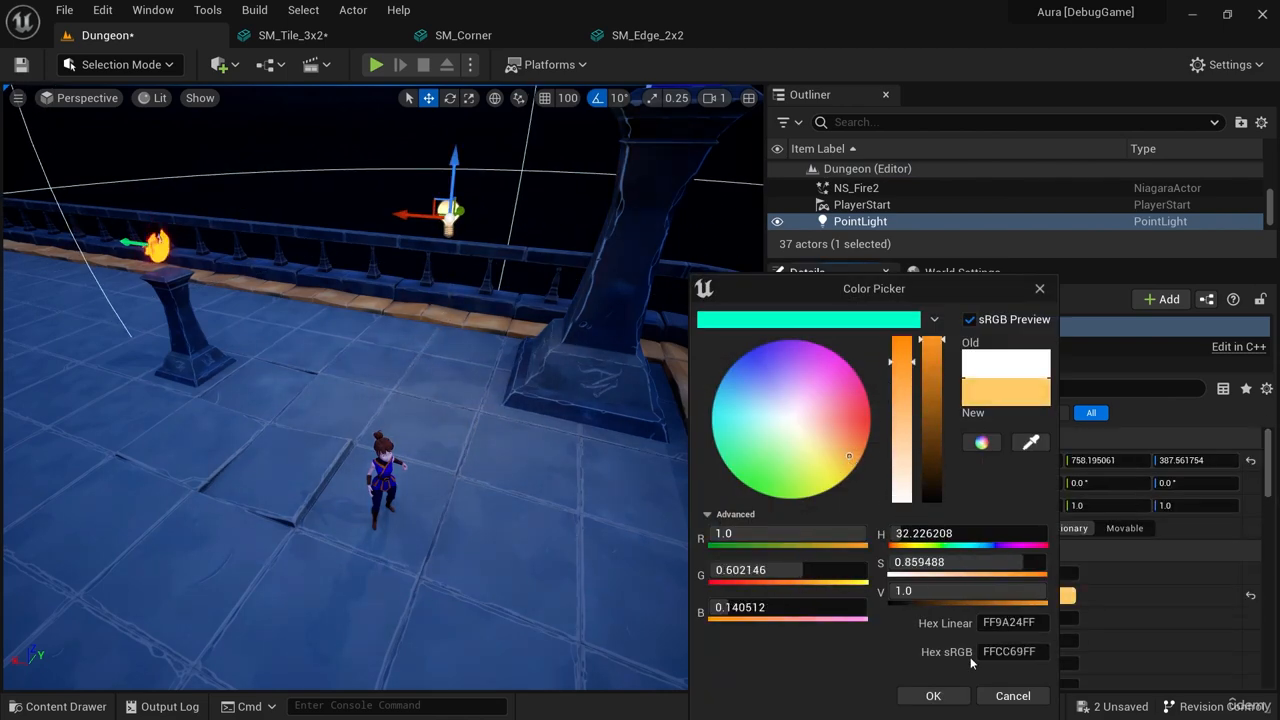
pyautogui.click(953, 697)
# Move the point light to the flame on the nearby pillar, at about X 139, Y 751, Z 319.
pyautogui.moveTo(402, 215); pyautogui.dragTo(120, 193)
pyautogui.moveTo(137, 140); pyautogui.dragTo(195, 220)
pyautogui.moveTo(195, 220); pyautogui.dragTo(50, 215, button='right')
pyautogui.moveTo(470, 366); pyautogui.dragTo(479, 377, button='right')
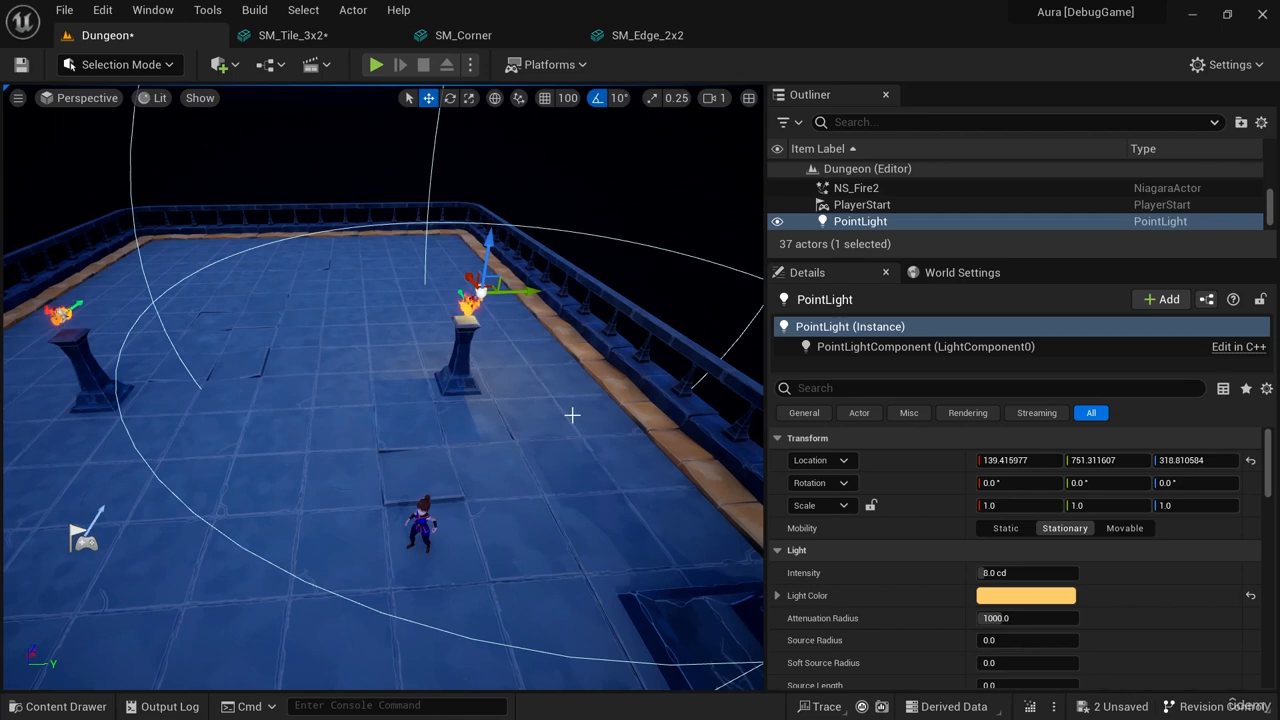
pyautogui.moveTo(572, 415); pyautogui.dragTo(528, 463, button='right')
# Play-test the level to see the point light in game and stop the session.
pyautogui.click(409, 298)
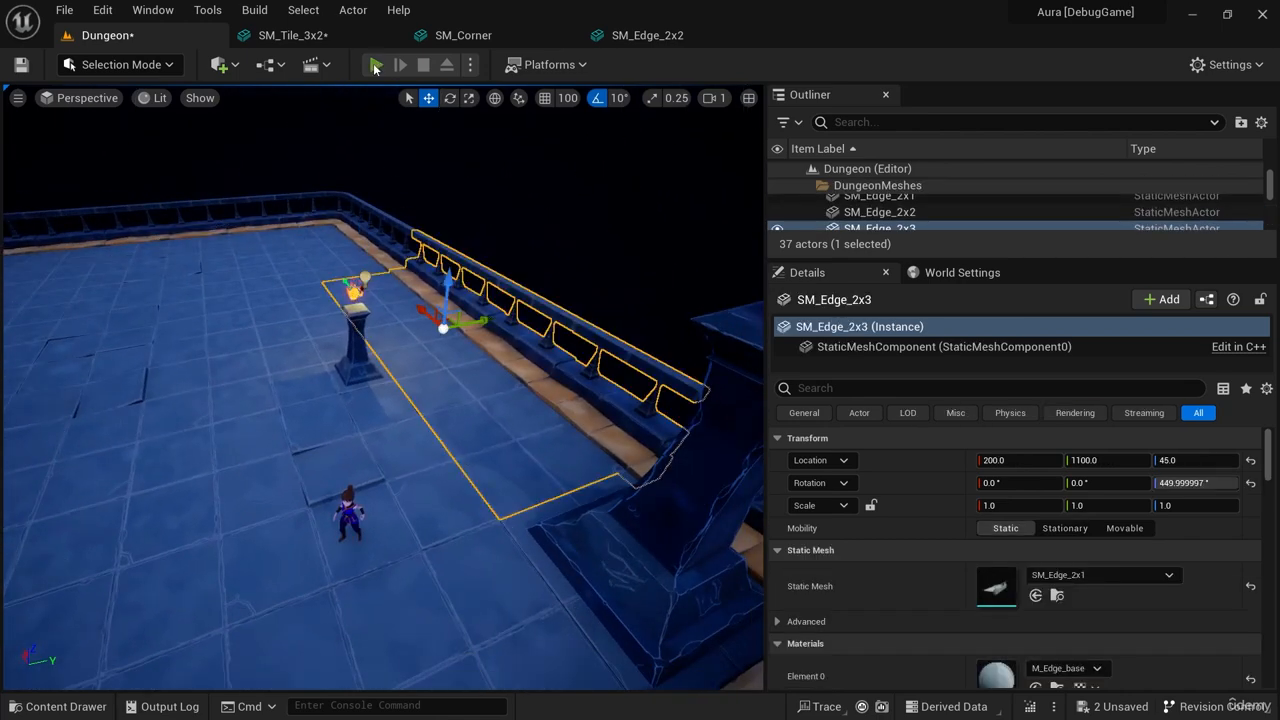
pyautogui.click(376, 65)
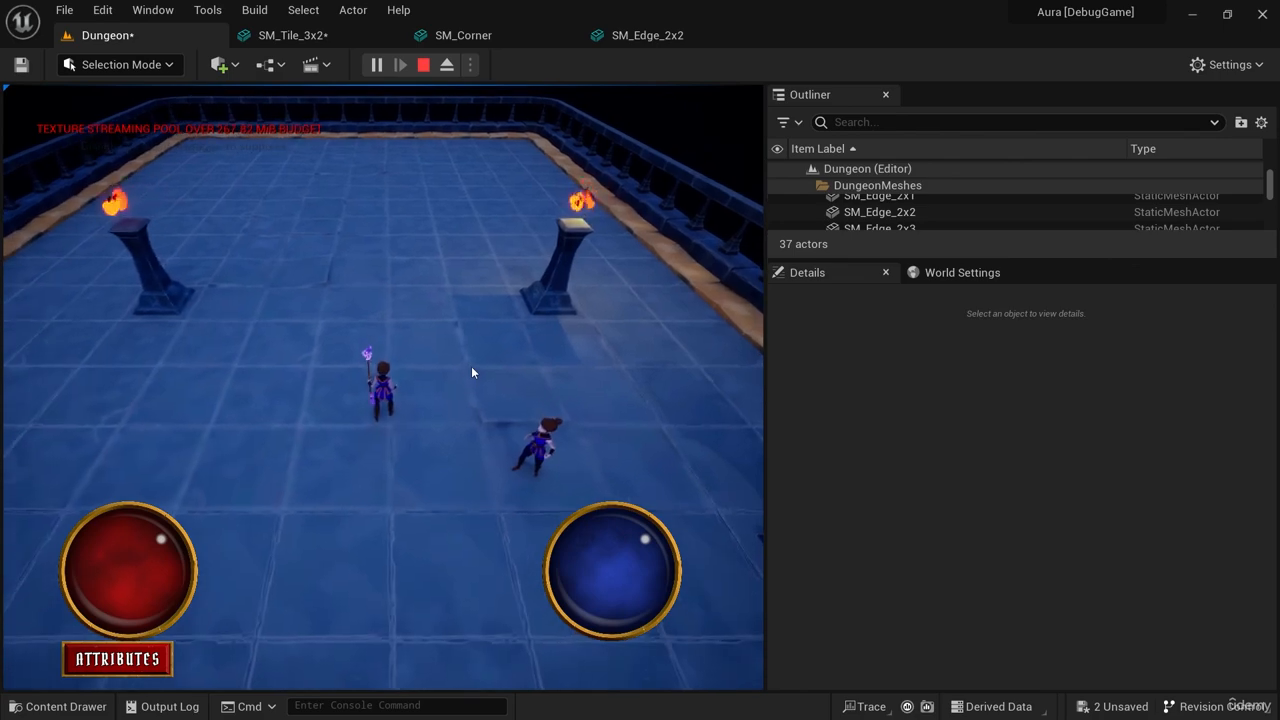
pyautogui.click(423, 65)
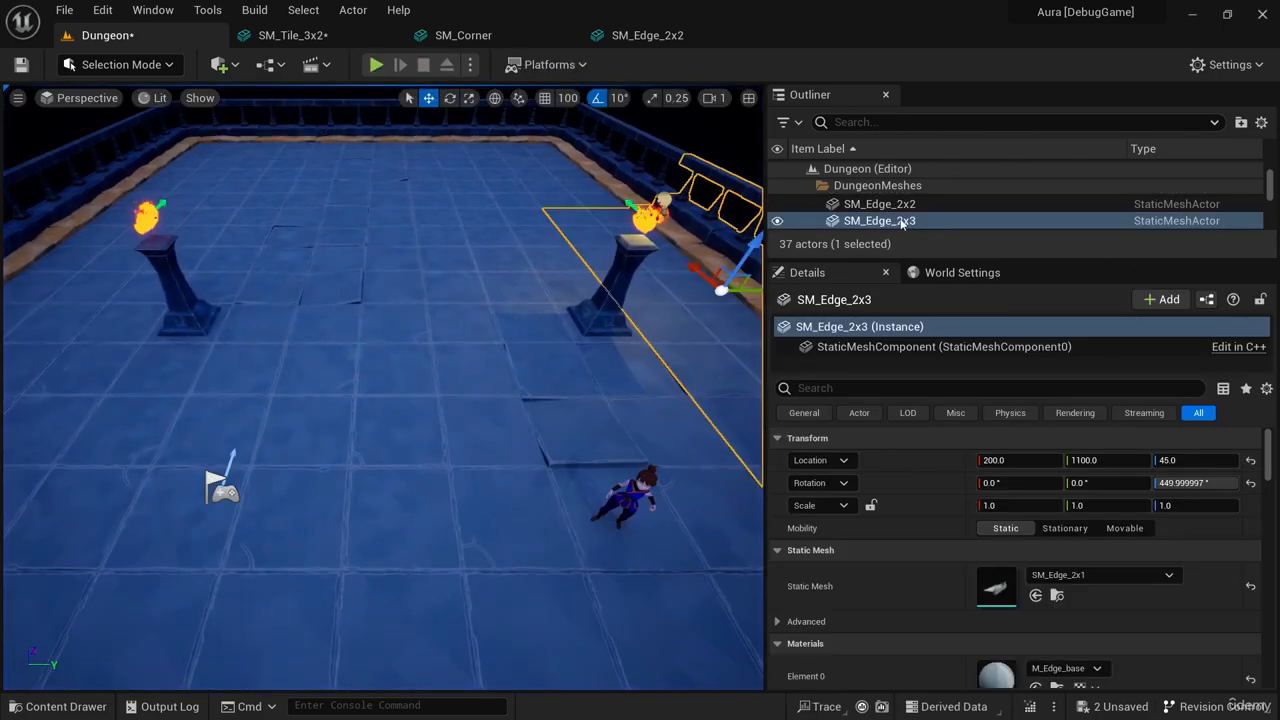
# Set all engine scalability groups to High quality and play-test the level at that setting.
pyautogui.moveTo(493, 325); pyautogui.dragTo(594, 275, button='right')
pyautogui.click(1229, 65)
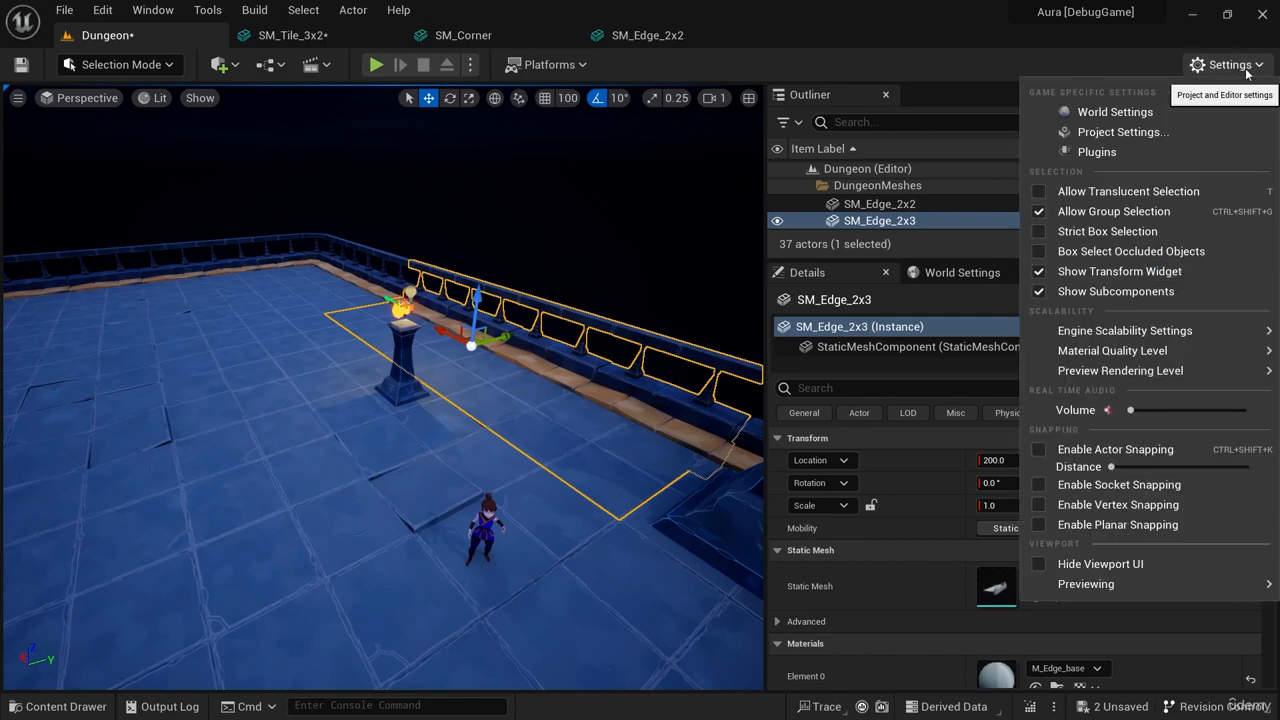
pyautogui.moveTo(1112, 335)
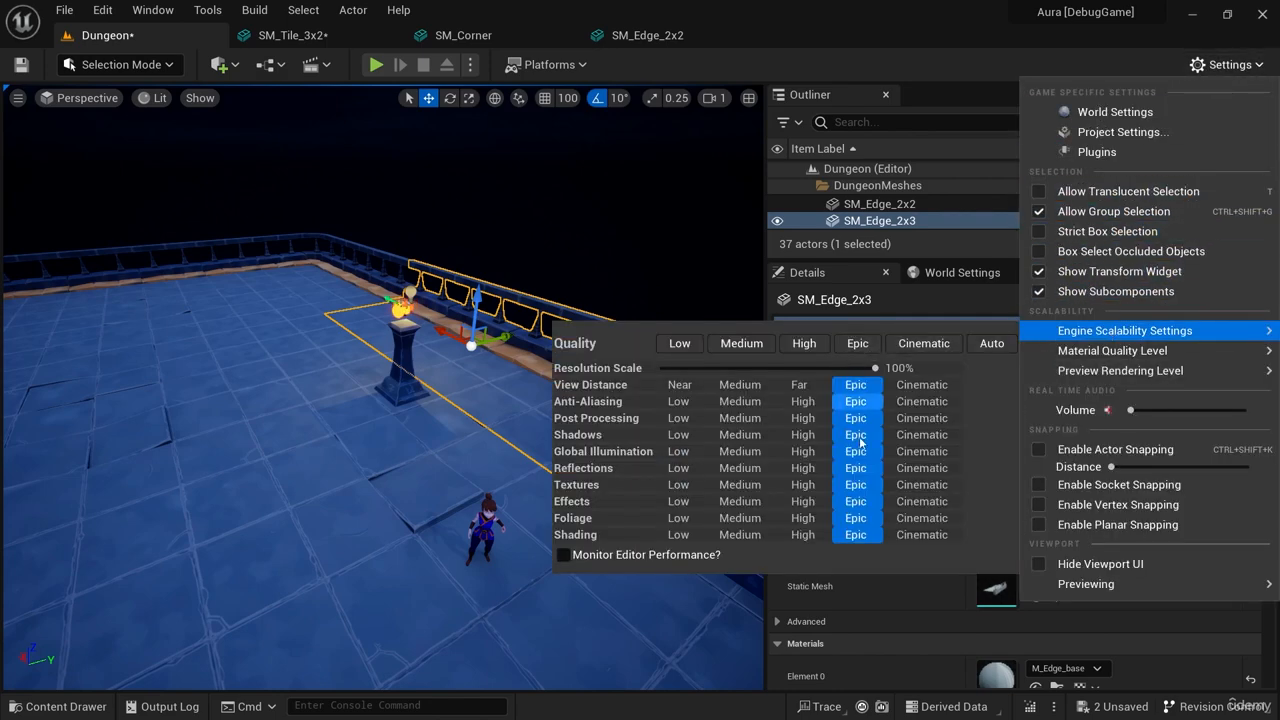
pyautogui.click(806, 345)
pyautogui.moveTo(424, 458); pyautogui.dragTo(370, 476, button='right')
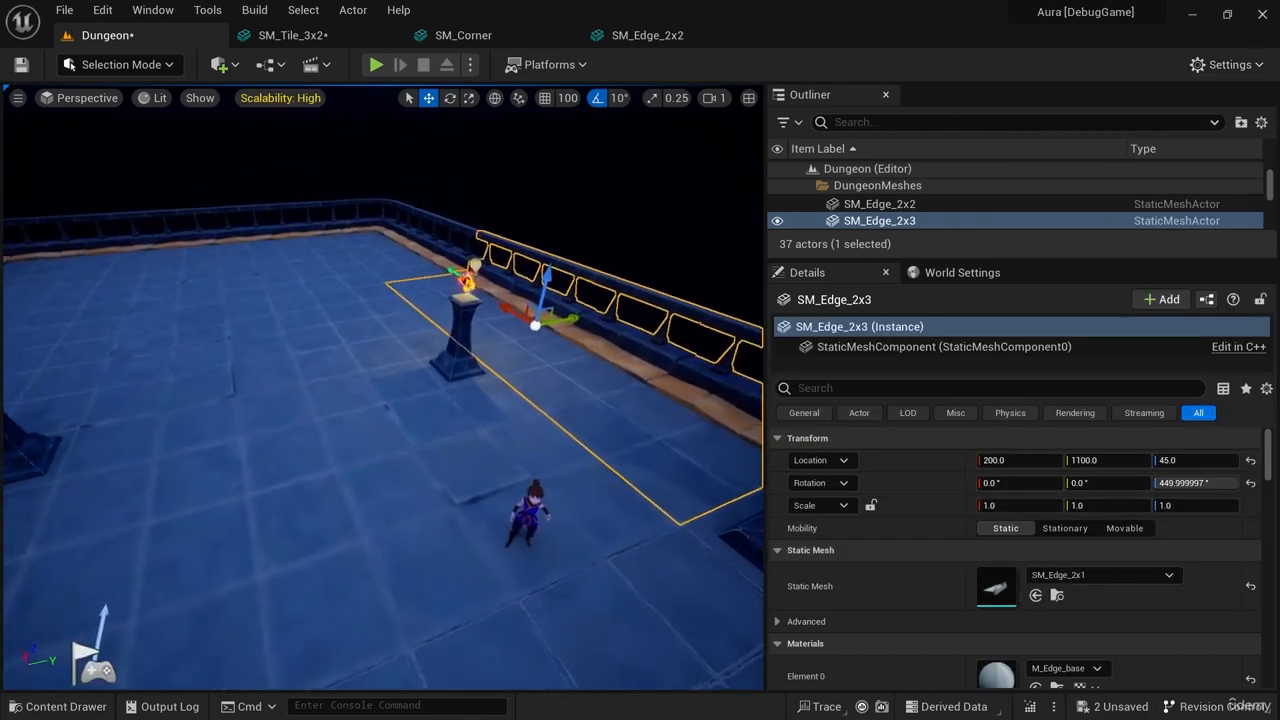
pyautogui.moveTo(462, 427); pyautogui.dragTo(458, 437, button='right')
pyautogui.moveTo(394, 185); pyautogui.dragTo(394, 170, button='right')
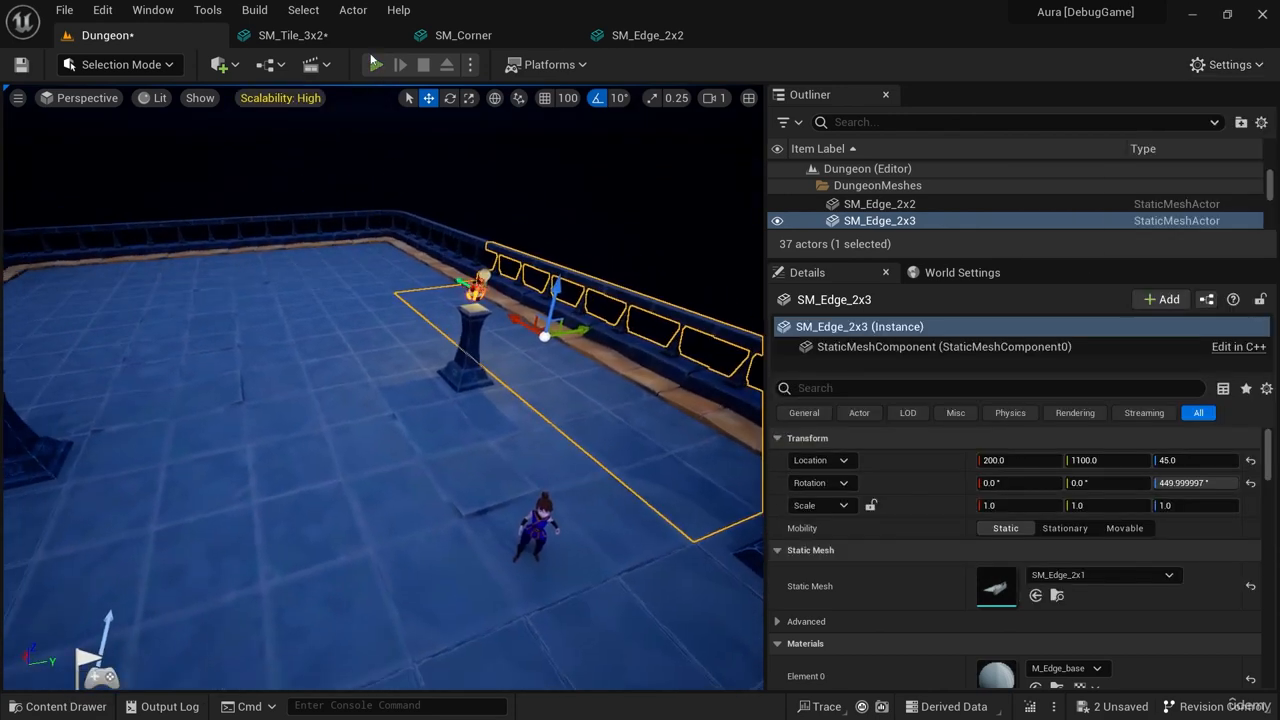
pyautogui.click(375, 64)
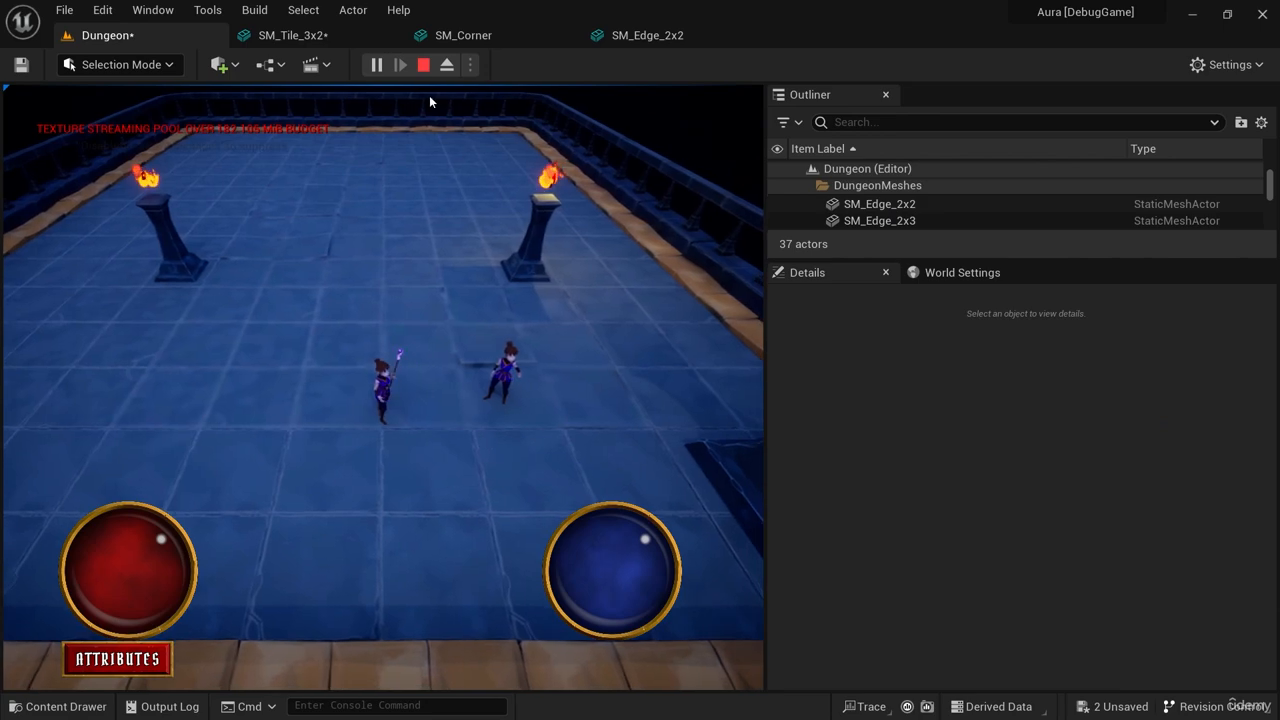
pyautogui.click(423, 64)
# Try Medium engine scalability in a play-test of the level and return the quality to High.
pyautogui.click(1228, 64)
pyautogui.moveTo(1110, 334)
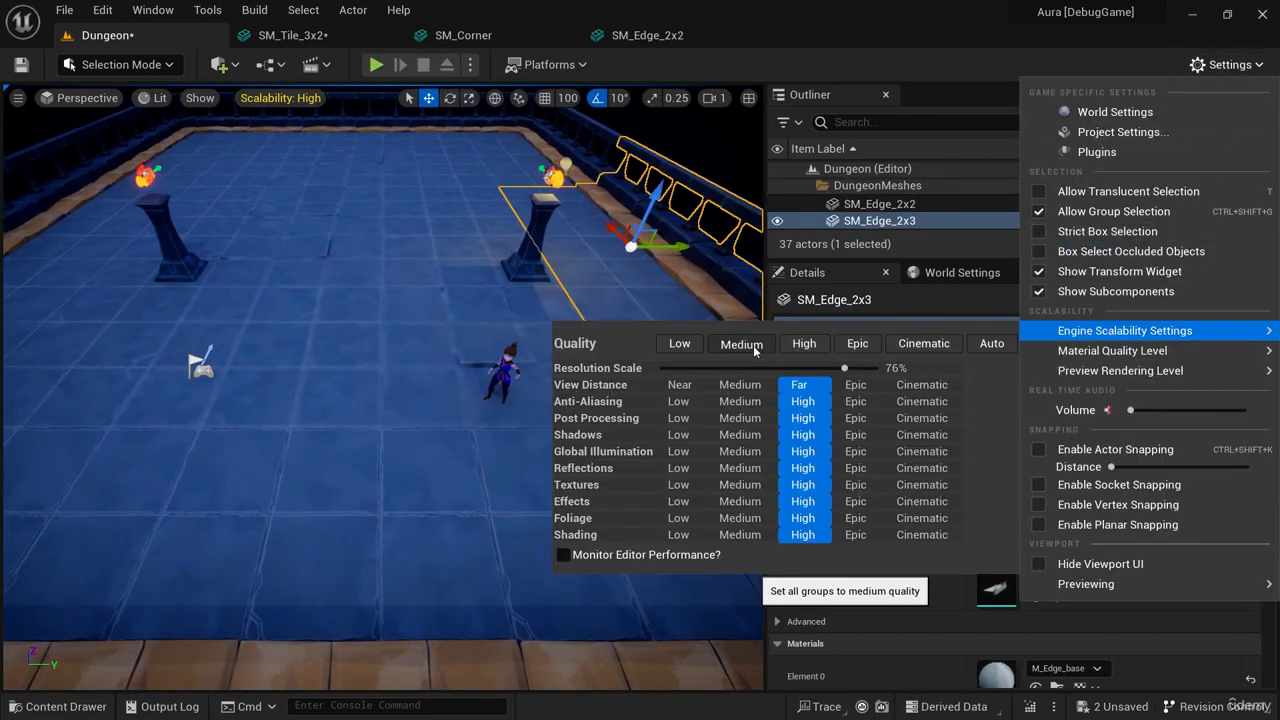
pyautogui.click(757, 347)
pyautogui.click(376, 65)
pyautogui.press('d')
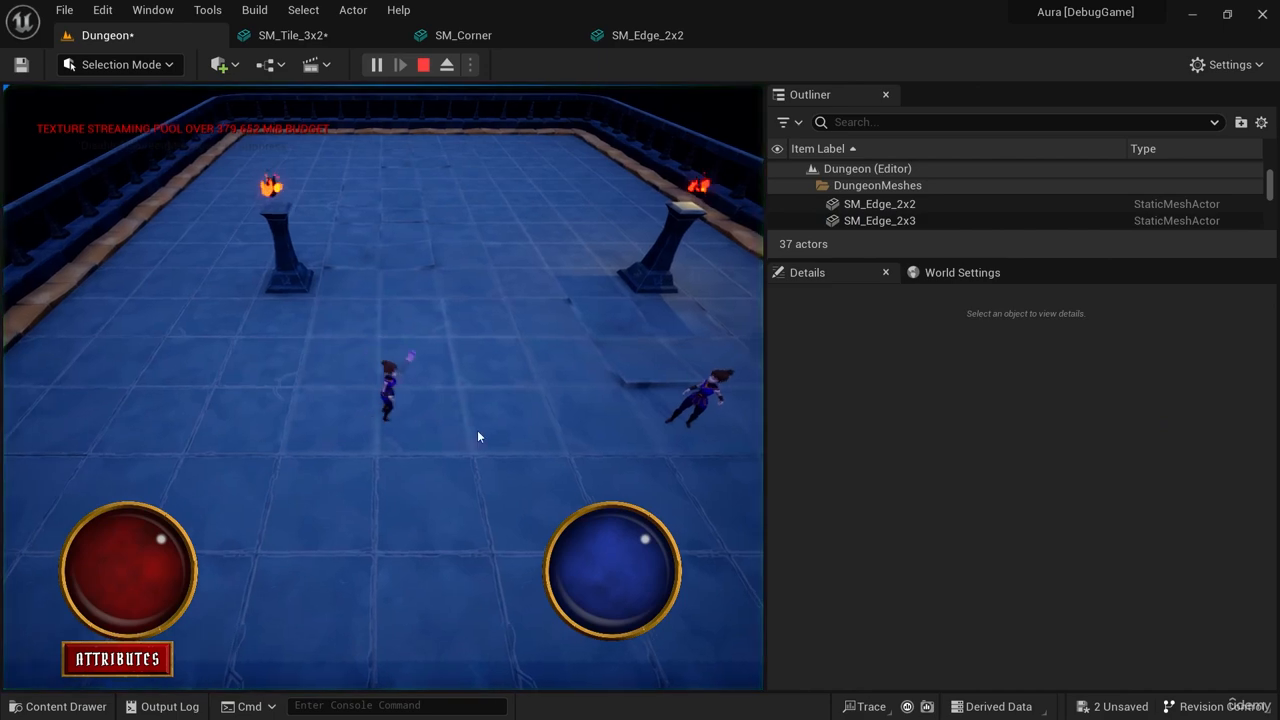
pyautogui.press('s')
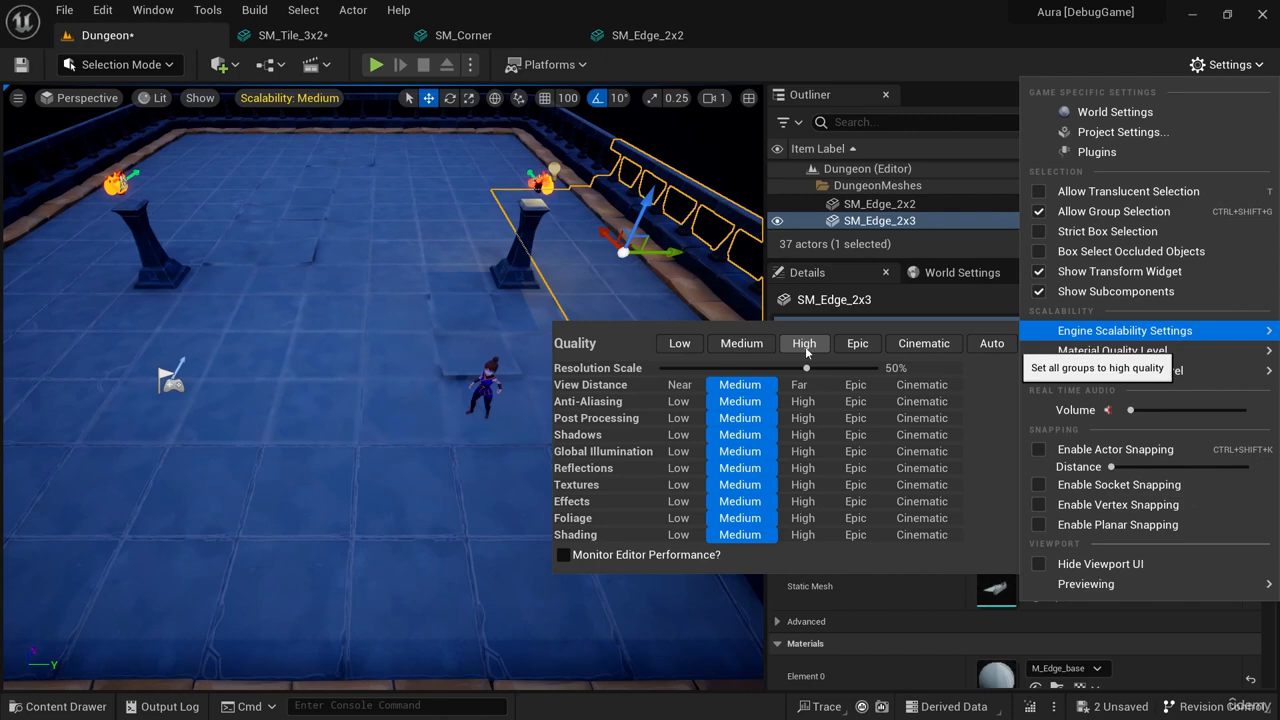
pyautogui.click(807, 344)
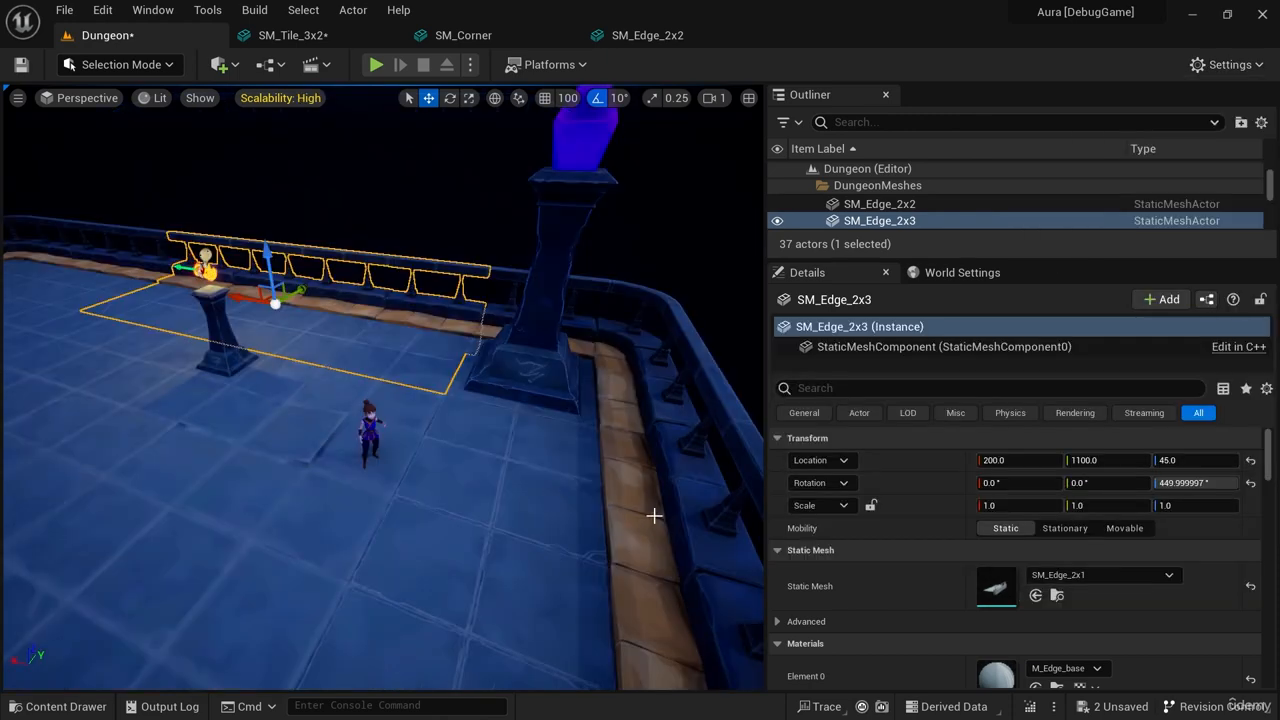
# Examine the fire-topped pillars up close and the whole dungeon platform from above at High scalability.
pyautogui.moveTo(654, 516); pyautogui.dragTo(507, 451, button='right')
pyautogui.moveTo(522, 522); pyautogui.dragTo(365, 417, button='right')
pyautogui.scroll(-4, 389, 225)
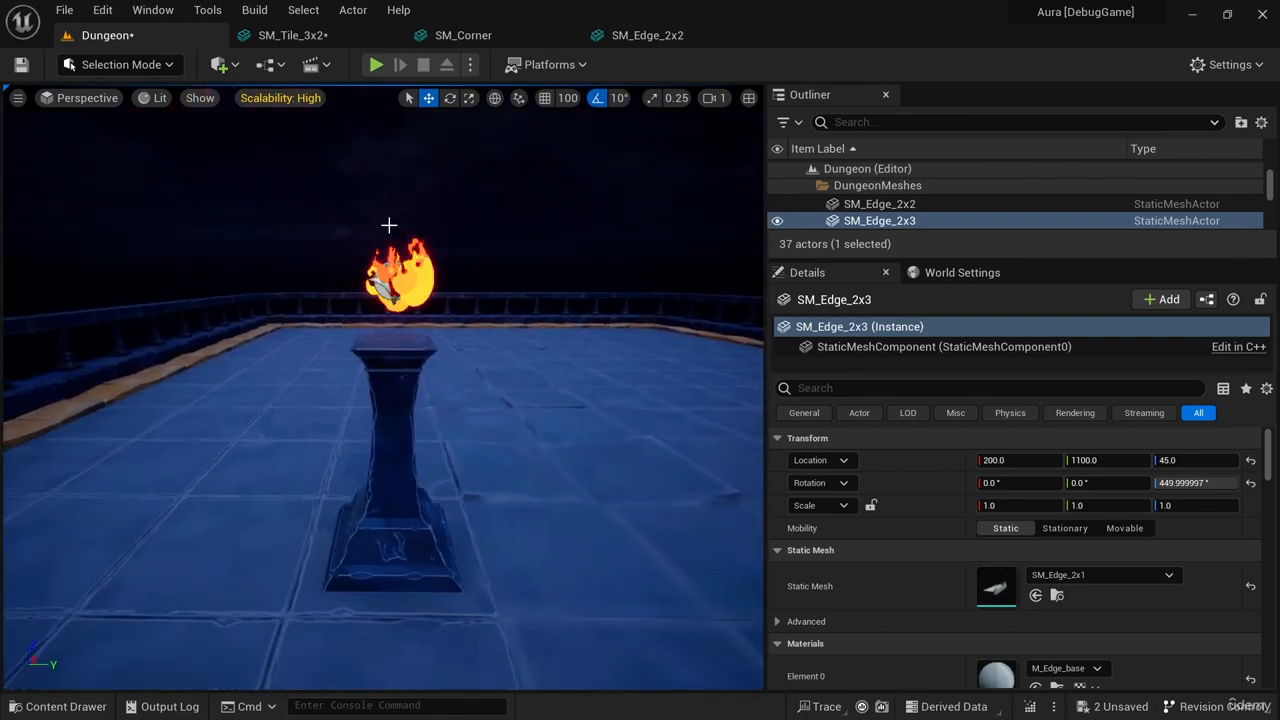
pyautogui.moveTo(457, 432); pyautogui.dragTo(363, 409, button='right')
pyautogui.moveTo(476, 468); pyautogui.dragTo(640, 425, button='right')
pyautogui.moveTo(520, 449); pyautogui.dragTo(470, 445, button='right')
pyautogui.press('s')
pyautogui.moveTo(454, 537); pyautogui.dragTo(498, 503, button='right')
pyautogui.press('w')
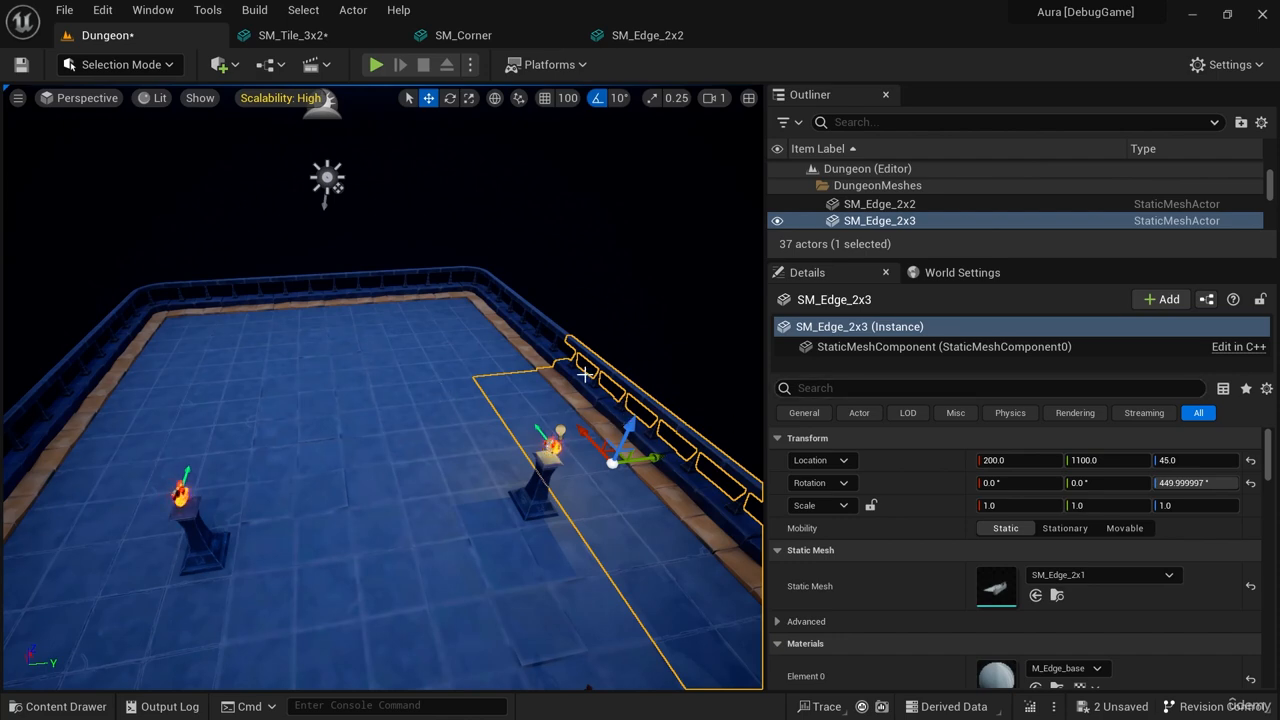
pyautogui.moveTo(584, 374)
pyautogui.mouseDown(button='right')
pyautogui.moveTo(664, 378)
pyautogui.moveTo(680, 366)
pyautogui.moveTo(586, 391)
pyautogui.moveTo(582, 372)
pyautogui.mouseUp(button='right')
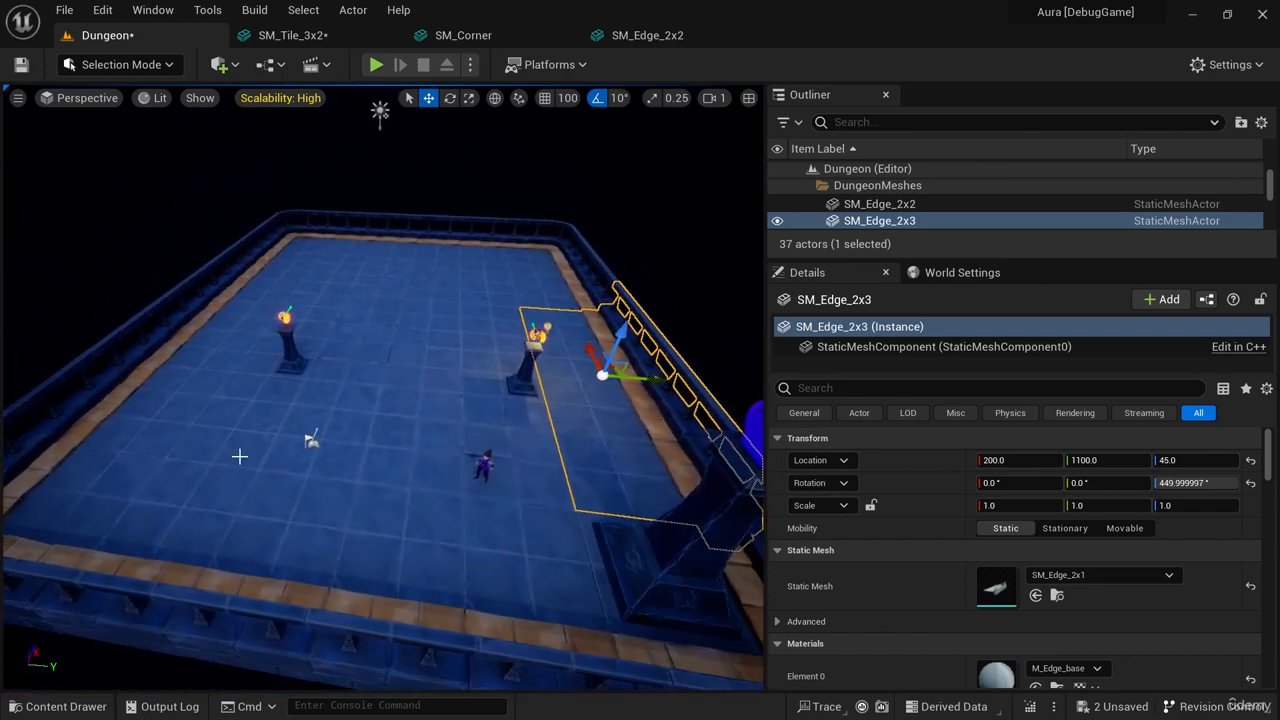
pyautogui.moveTo(615, 420); pyautogui.dragTo(612, 384, button='right')
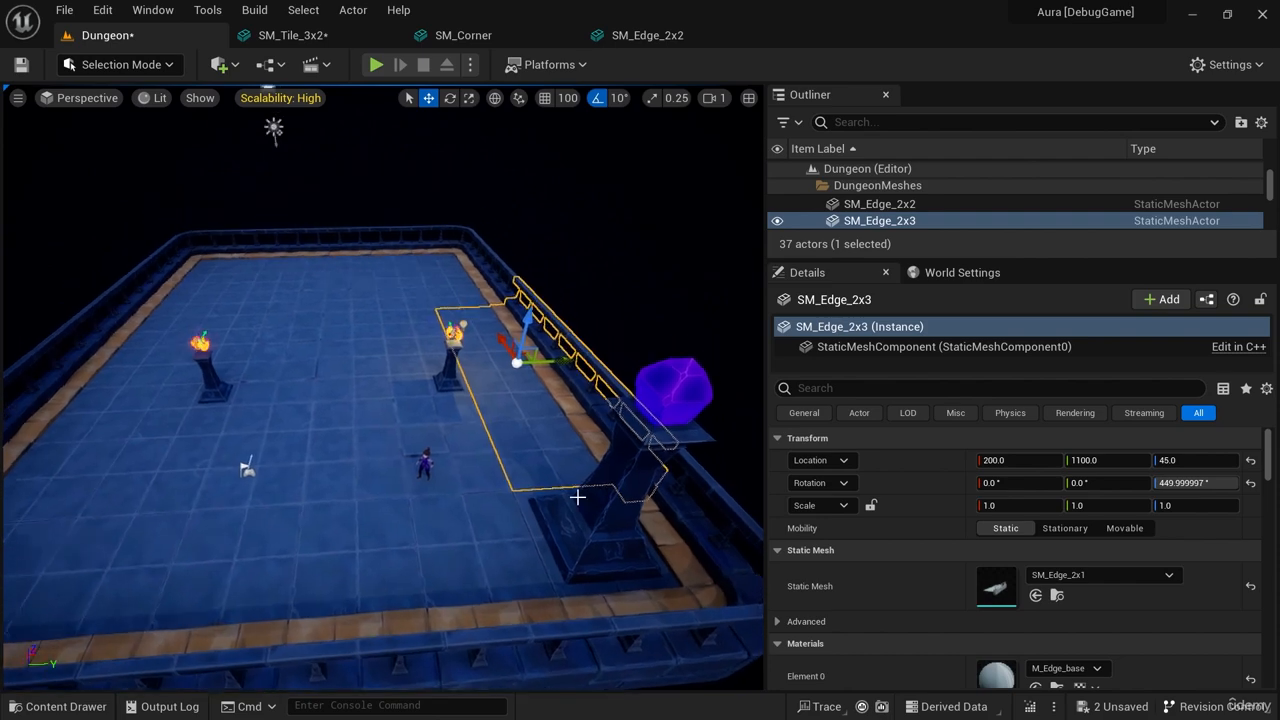